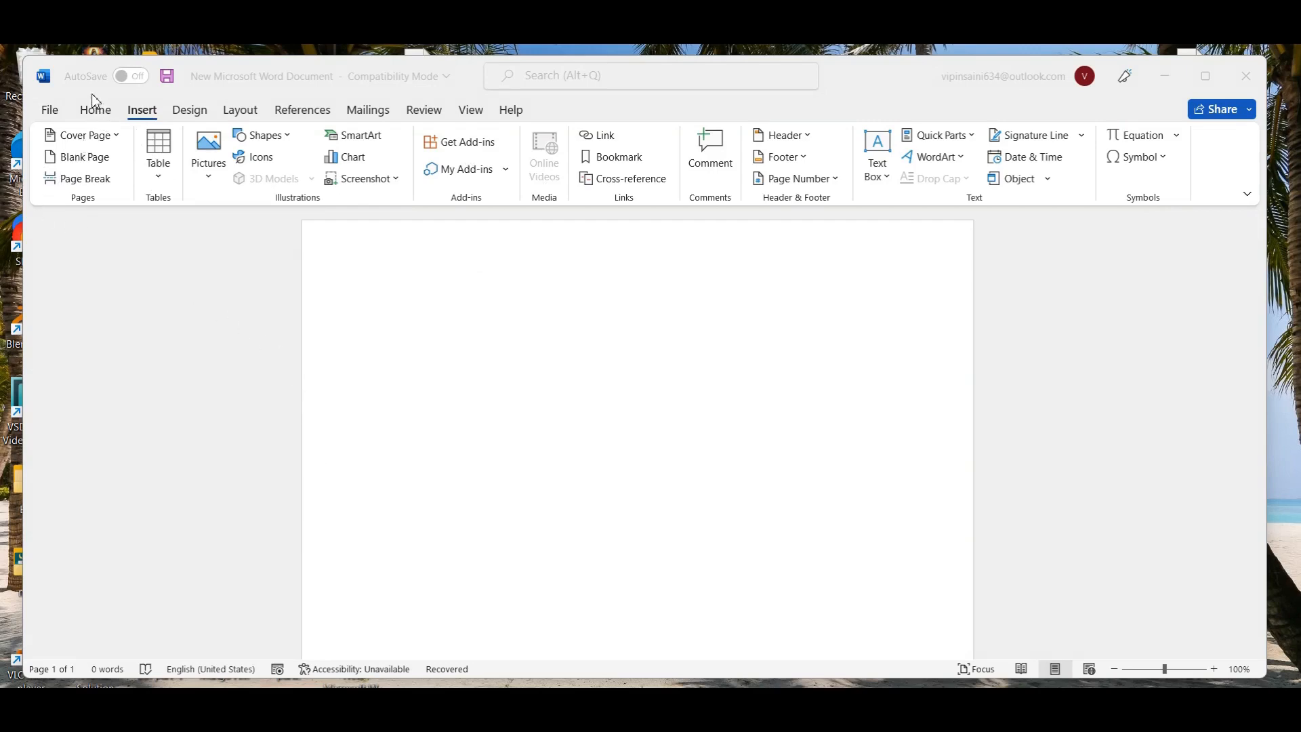
# Step: Browse the built-in cover page designs and insert the Banded cover page into the blank document
pyautogui.click(104, 117)
pyautogui.click(104, 117)
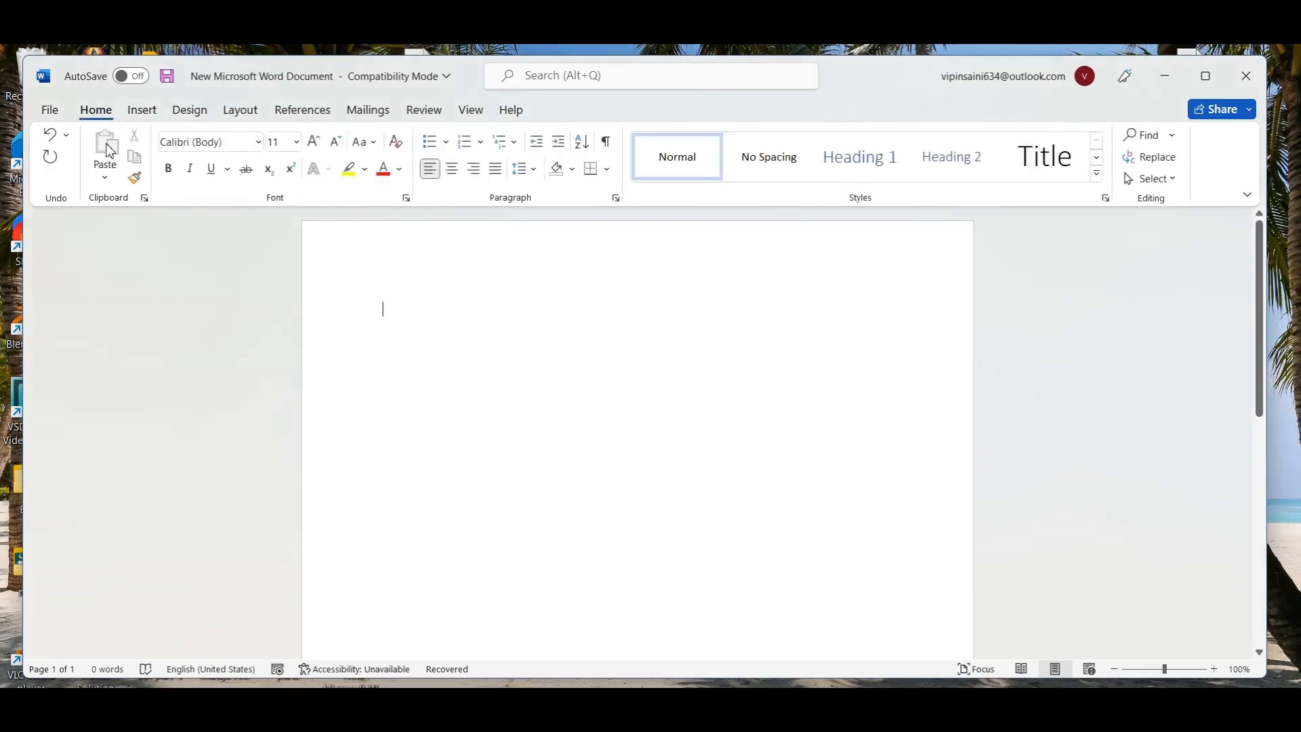
pyautogui.click(142, 112)
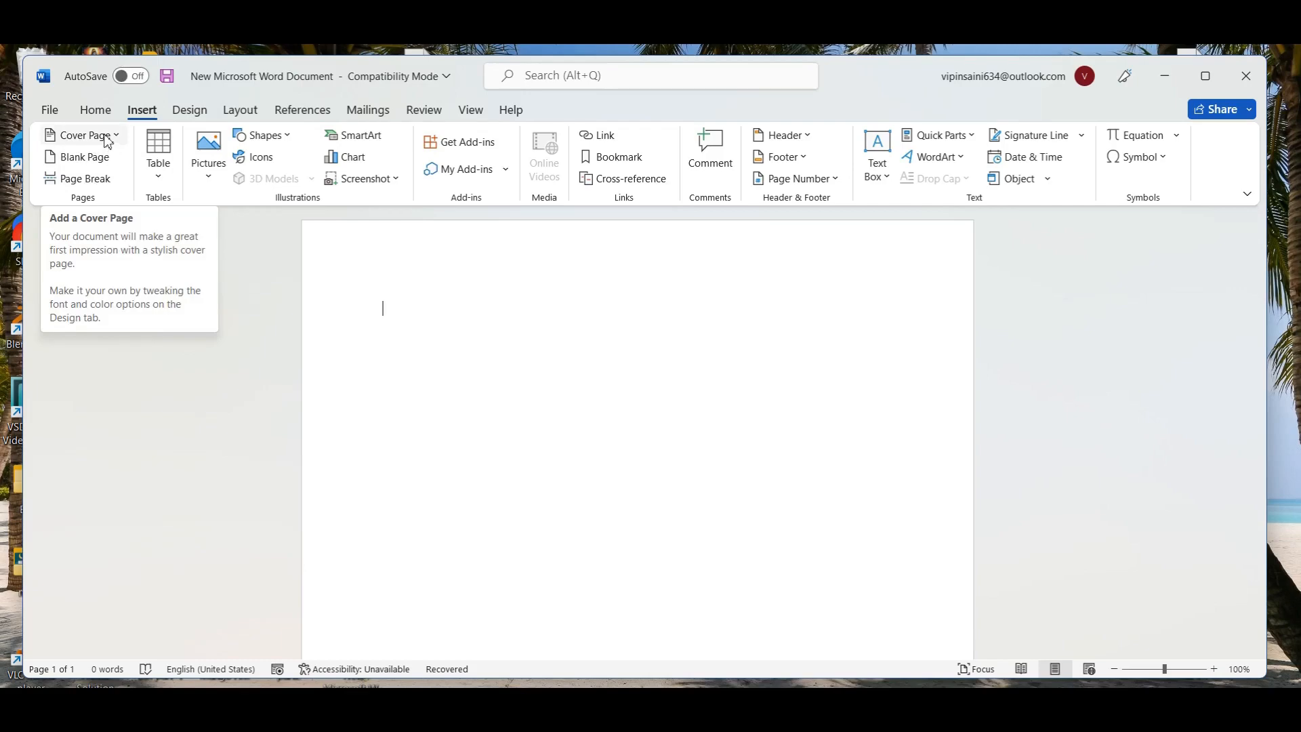
pyautogui.click(106, 140)
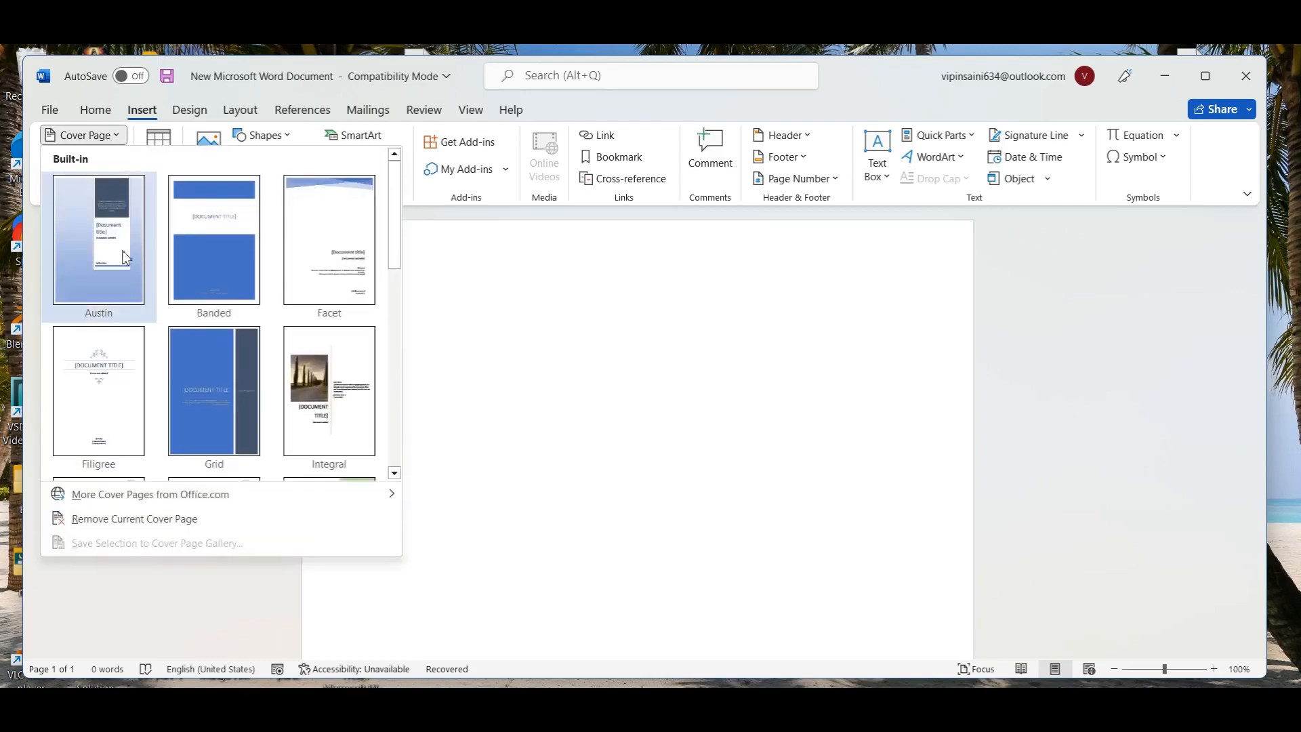
pyautogui.scroll(-5, 143, 309)
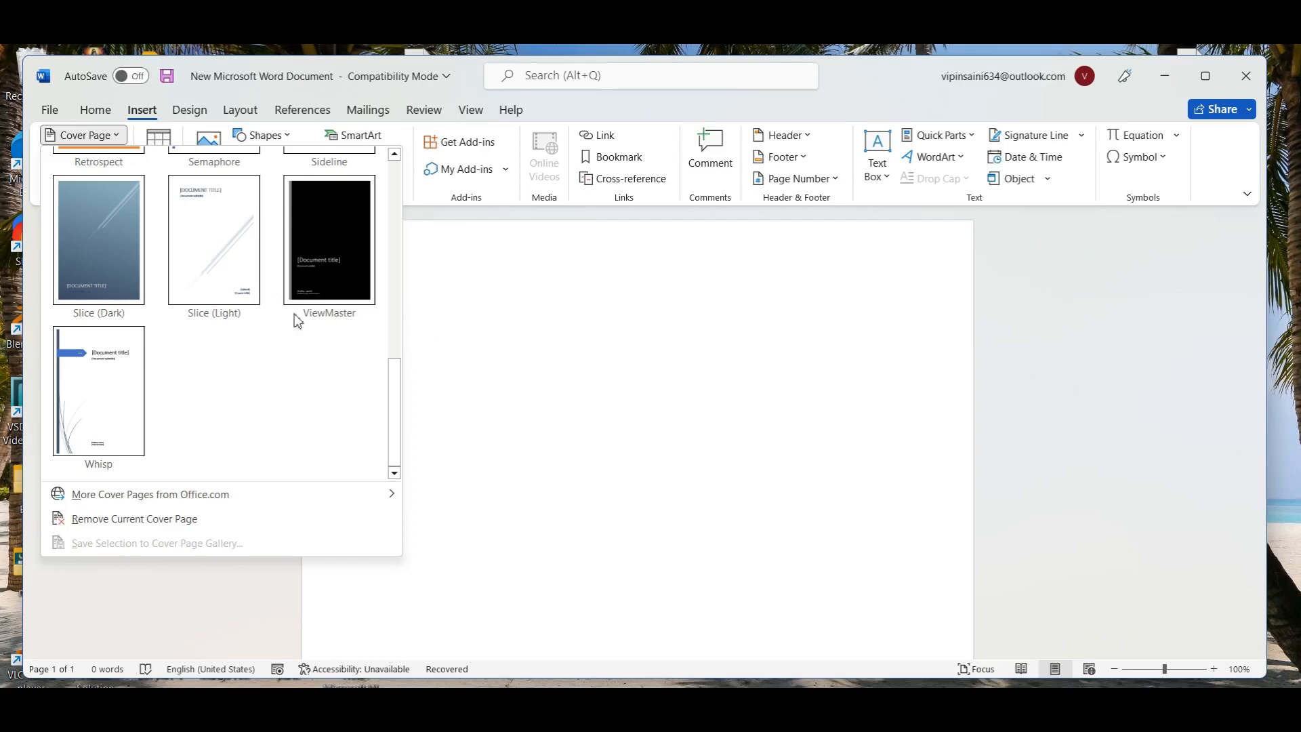
pyautogui.scroll(5, 211, 300)
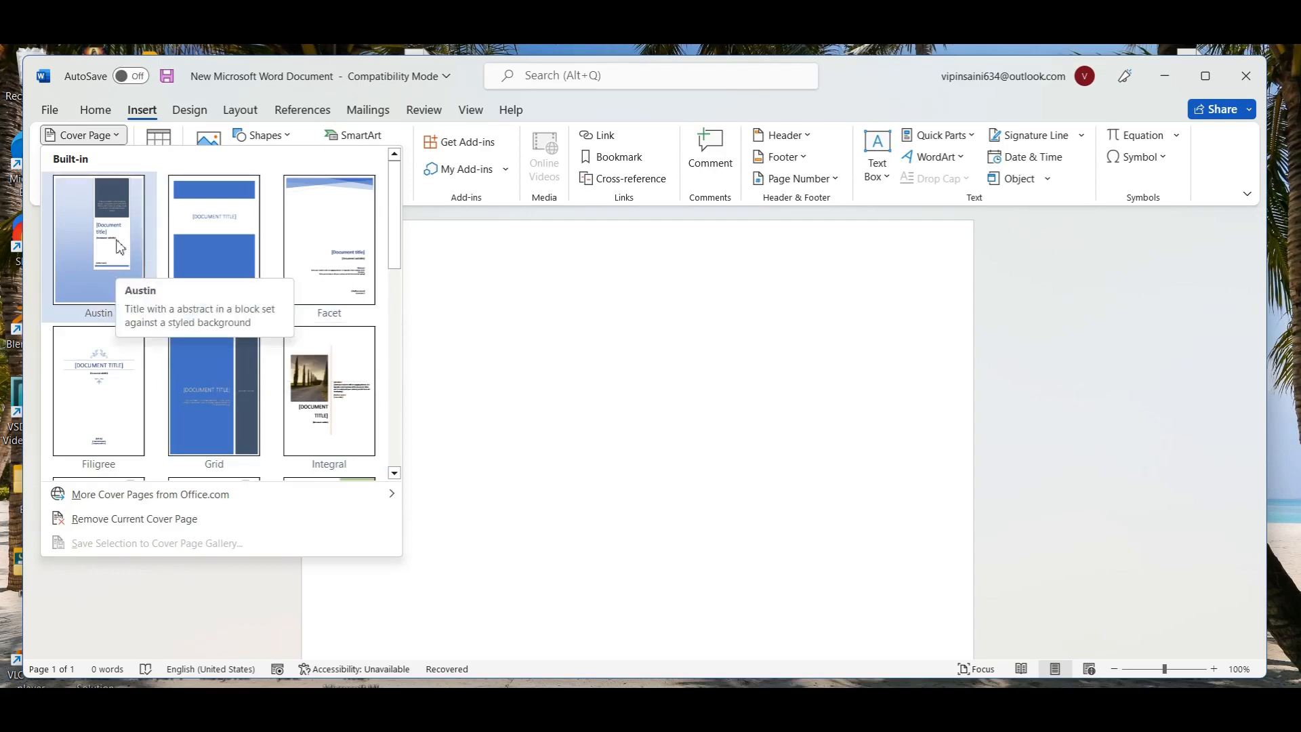
pyautogui.click(209, 241)
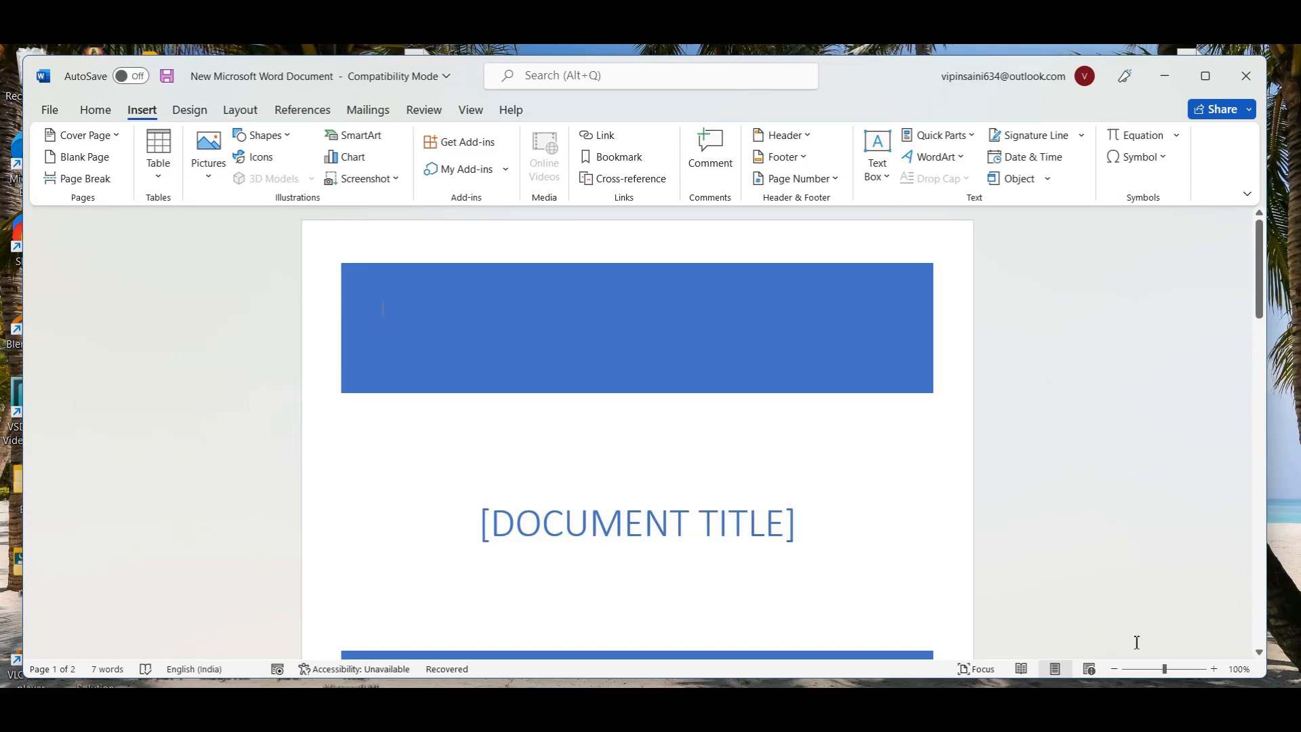
# Step: Examine the whole Banded cover page, including its title placeholder, author field and blue shapes
pyautogui.click(1115, 670)
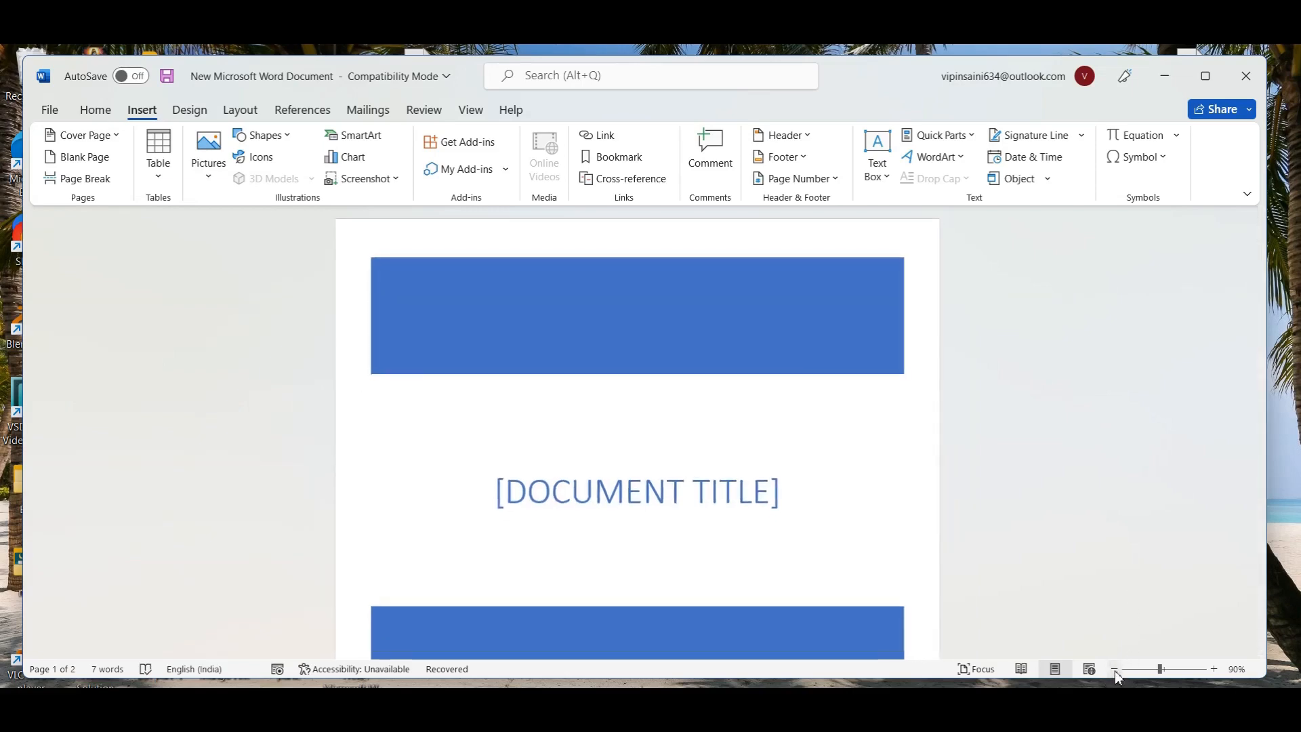
pyautogui.click(1115, 670)
pyautogui.click(1115, 670)
pyautogui.click(1115, 670)
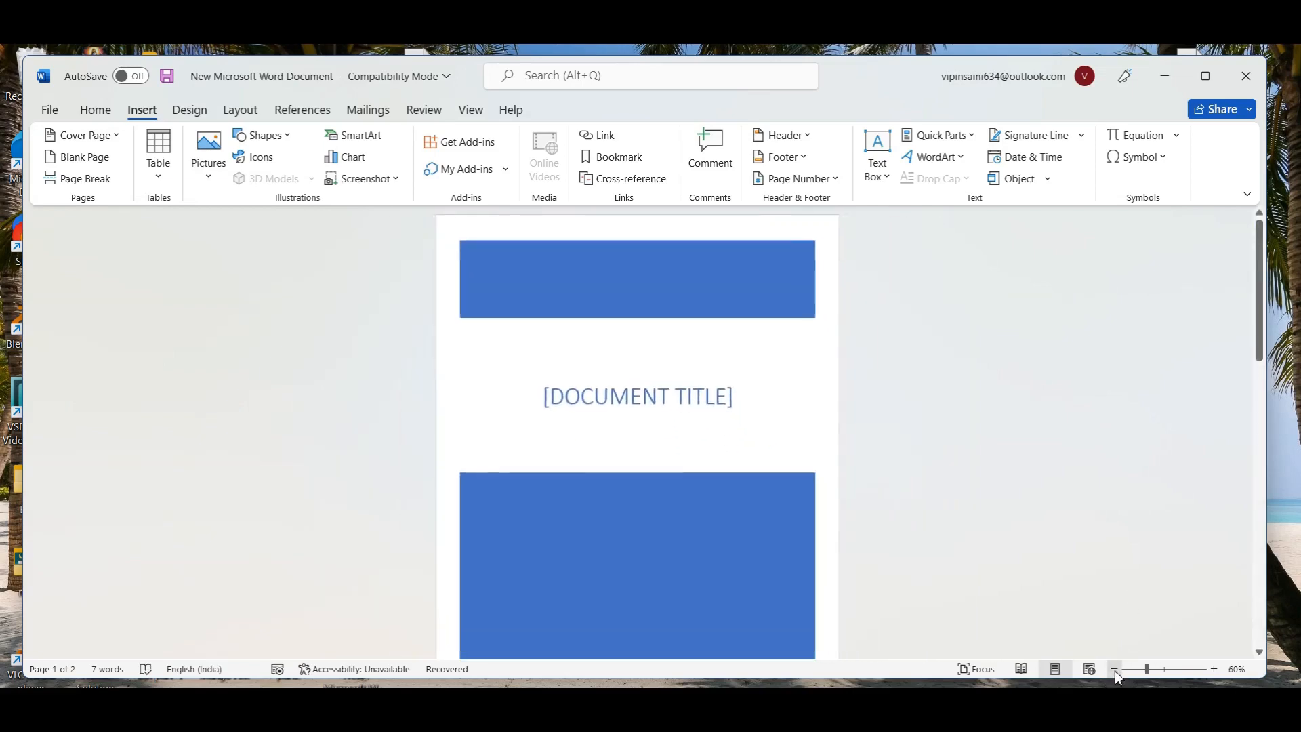
pyautogui.click(1115, 670)
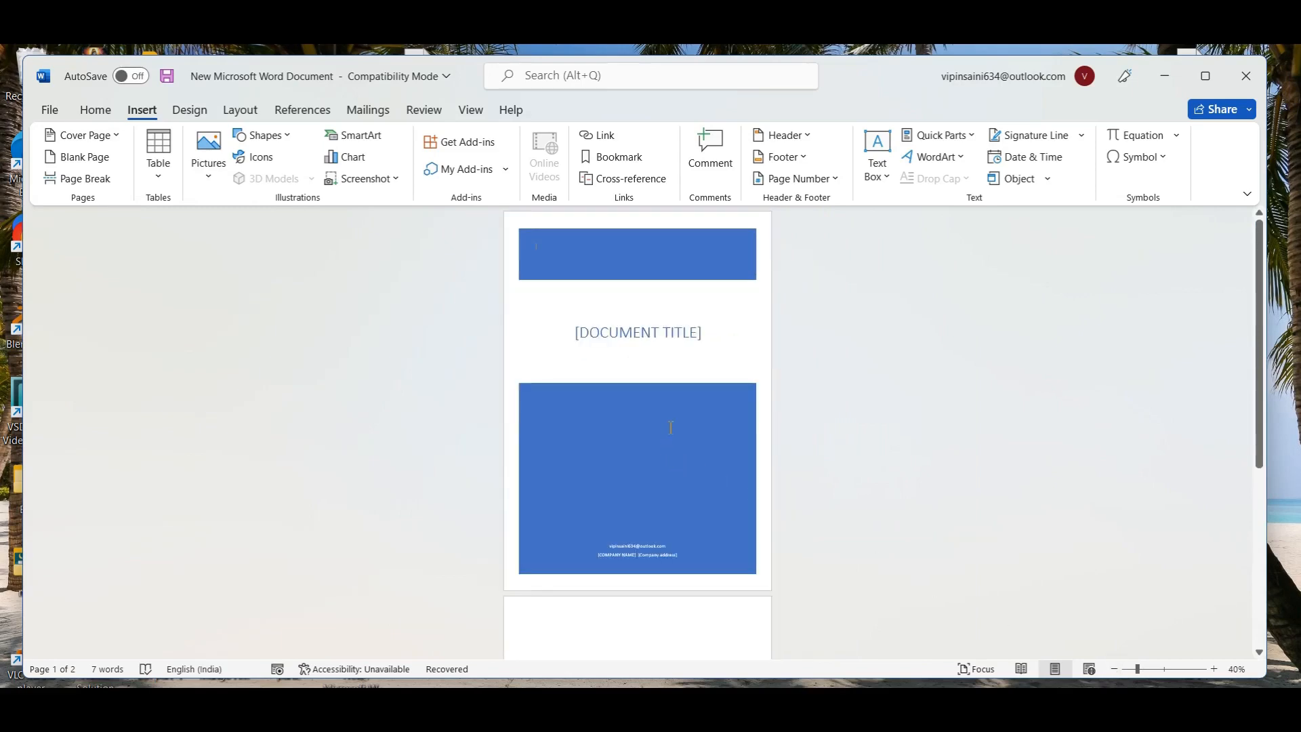
pyautogui.click(593, 332)
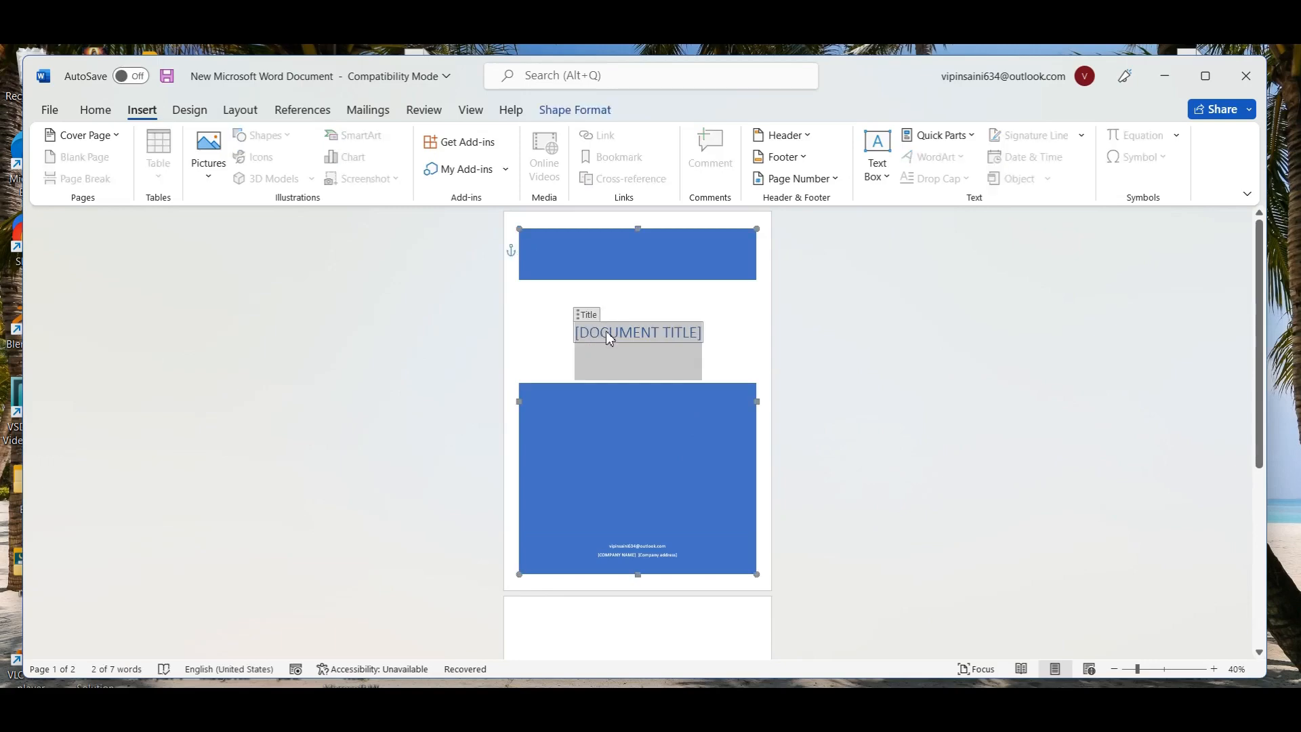
pyautogui.click(623, 545)
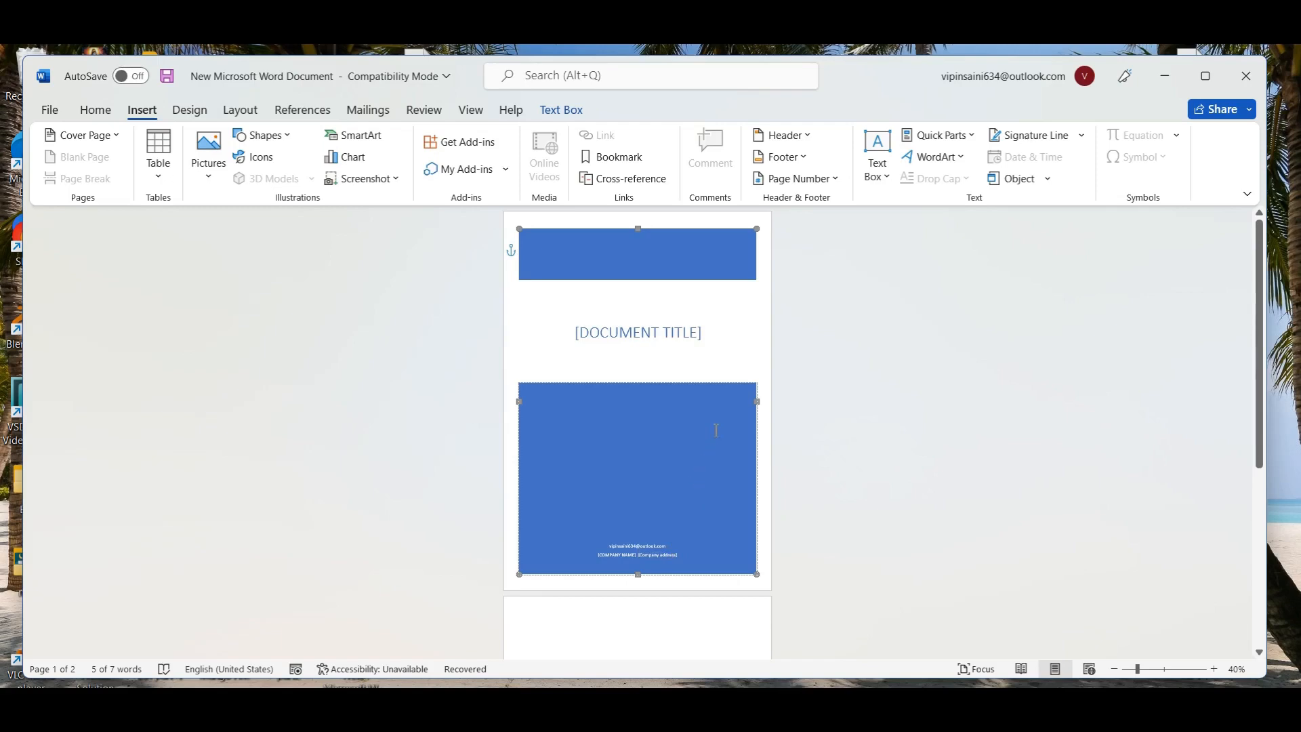
pyautogui.click(1114, 669)
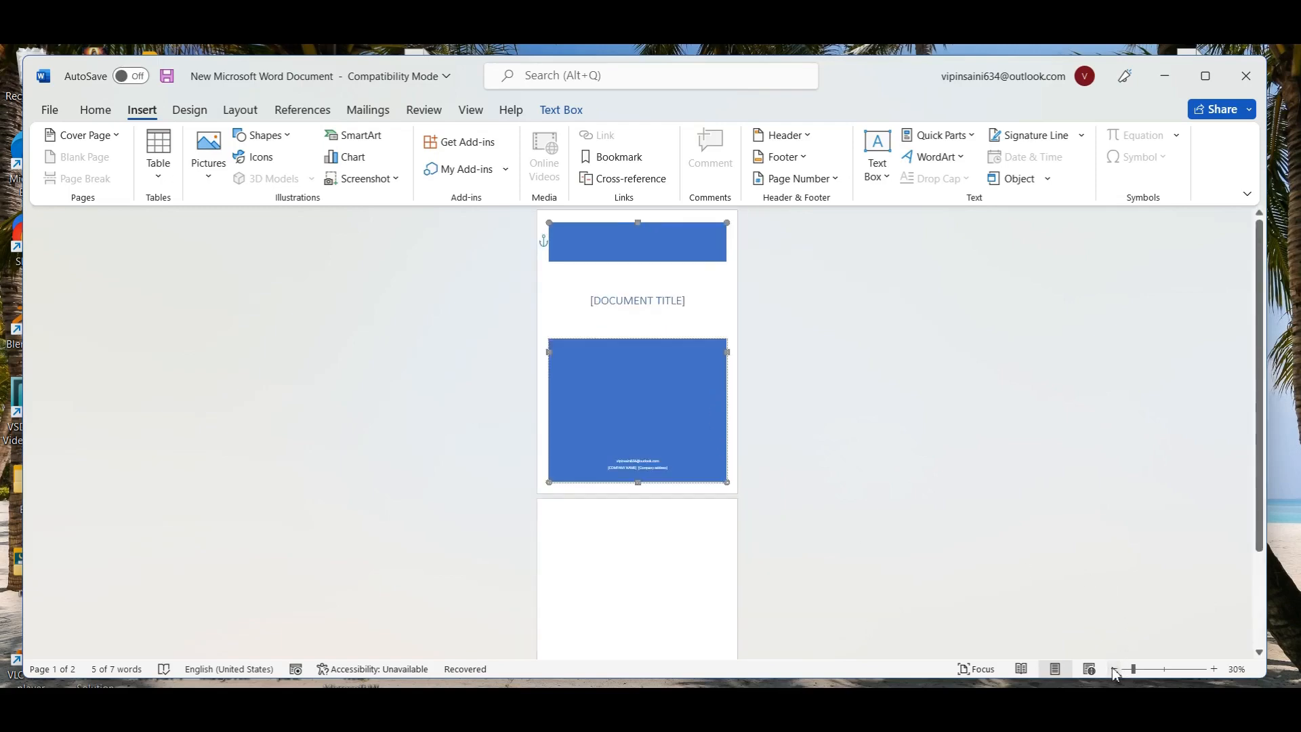
pyautogui.click(668, 376)
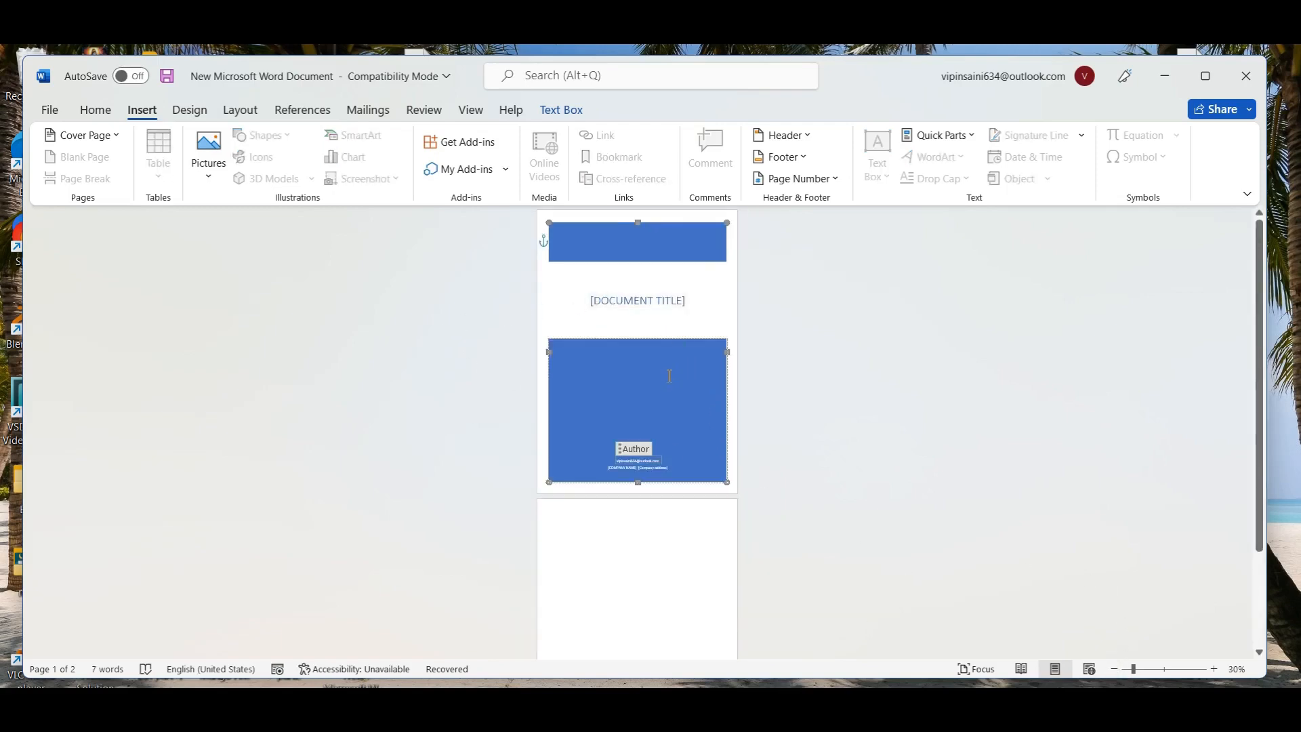
pyautogui.click(644, 251)
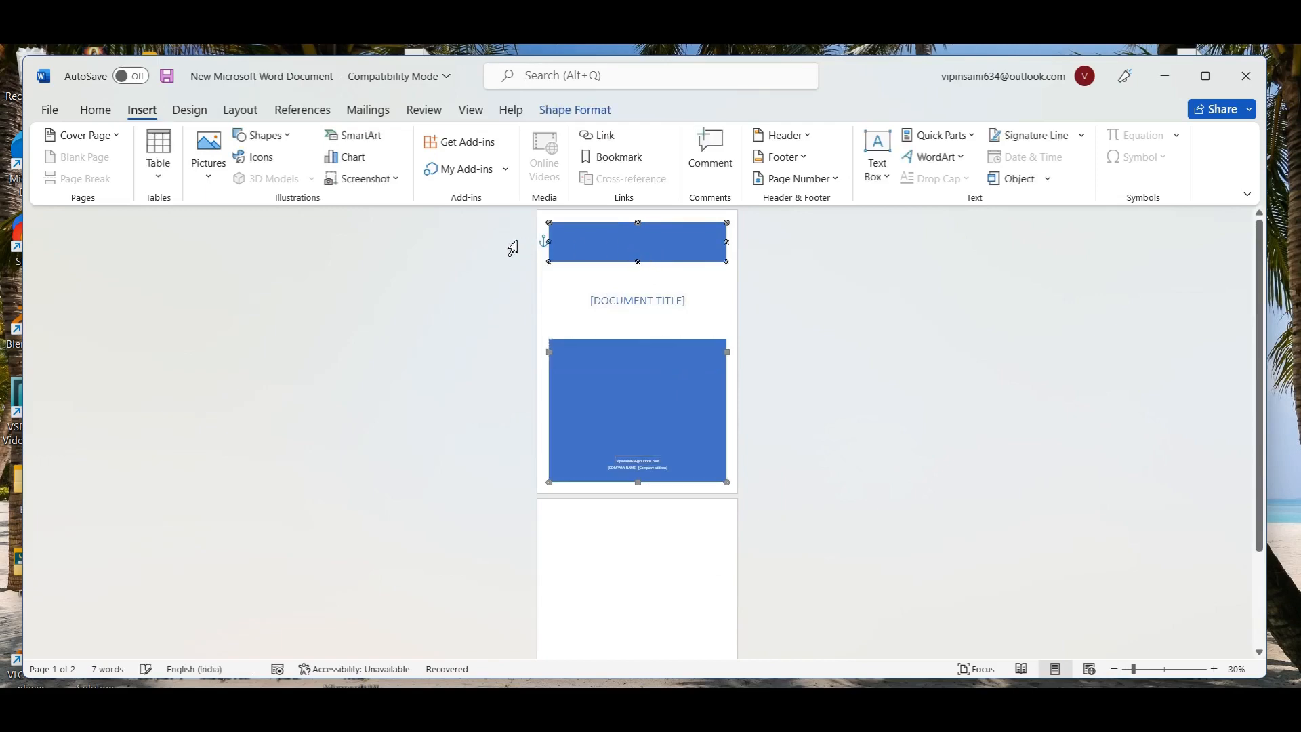
pyautogui.click(569, 116)
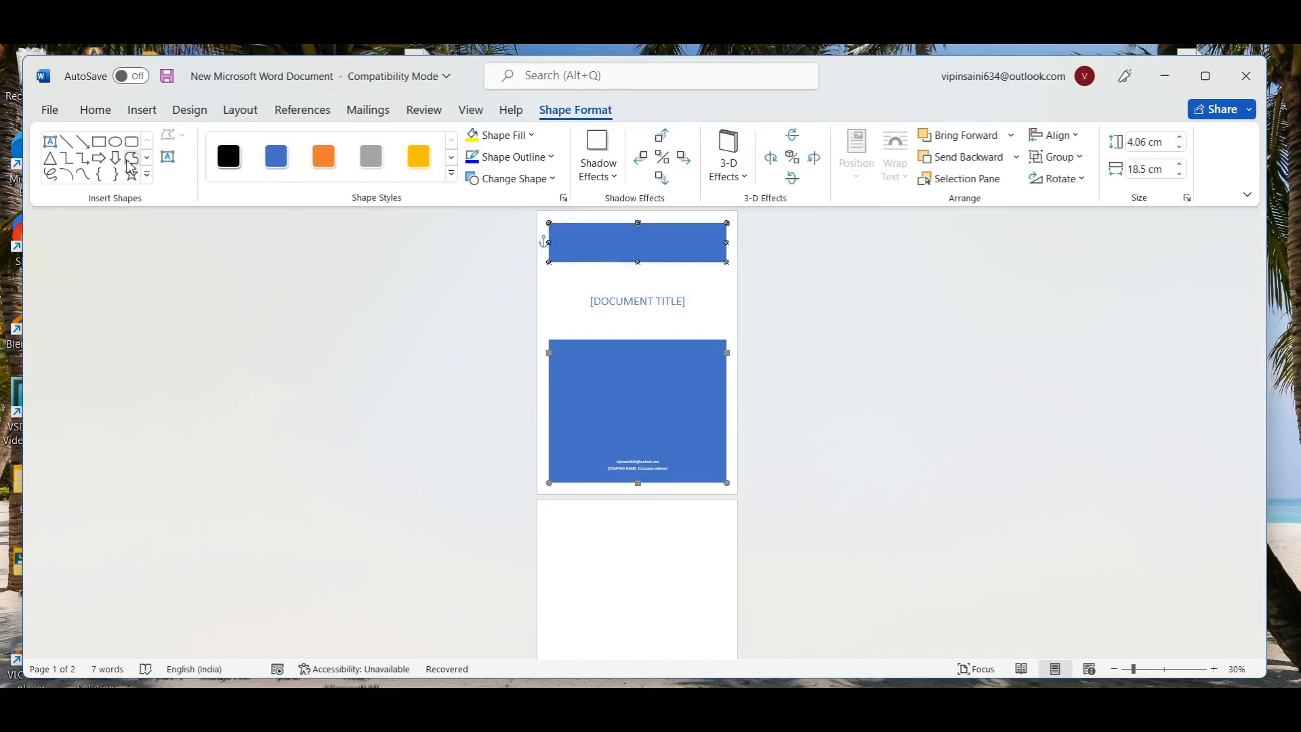
pyautogui.click(141, 109)
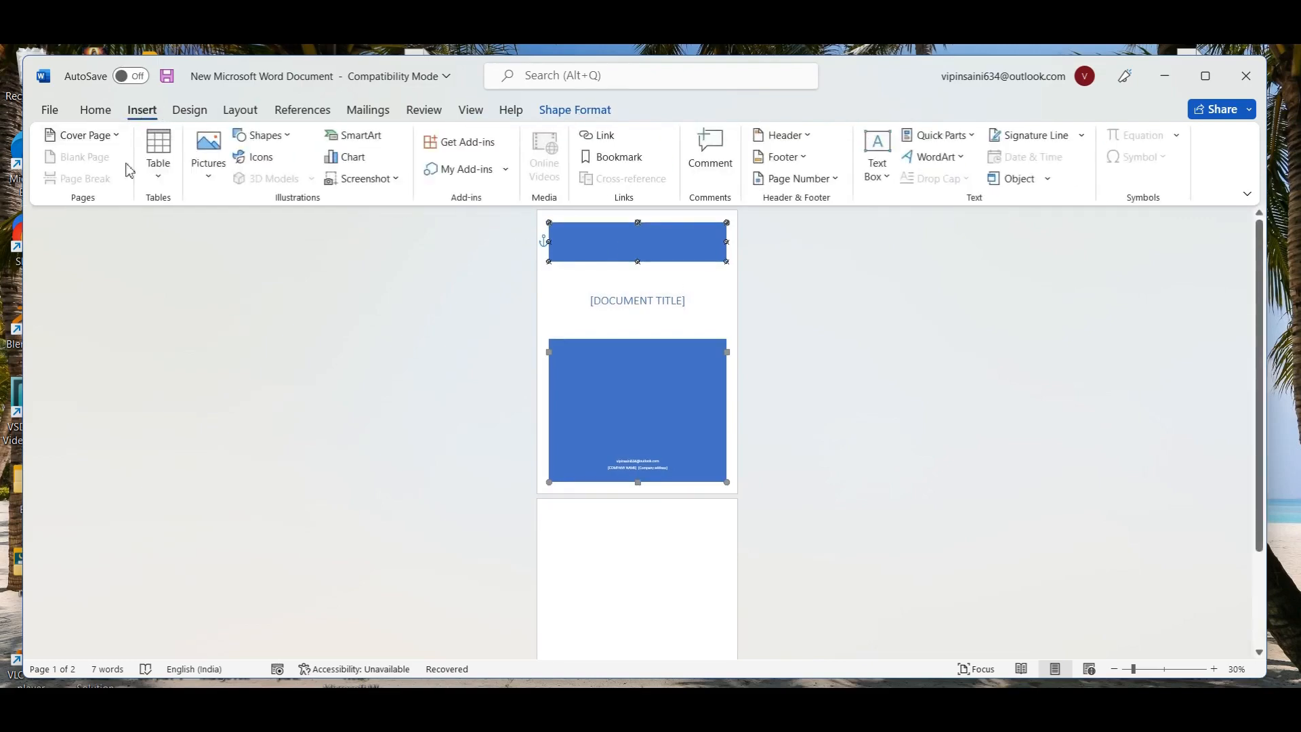
# Step: Deselect the cover page shape and remove the current cover page from the document
pyautogui.click(789, 331)
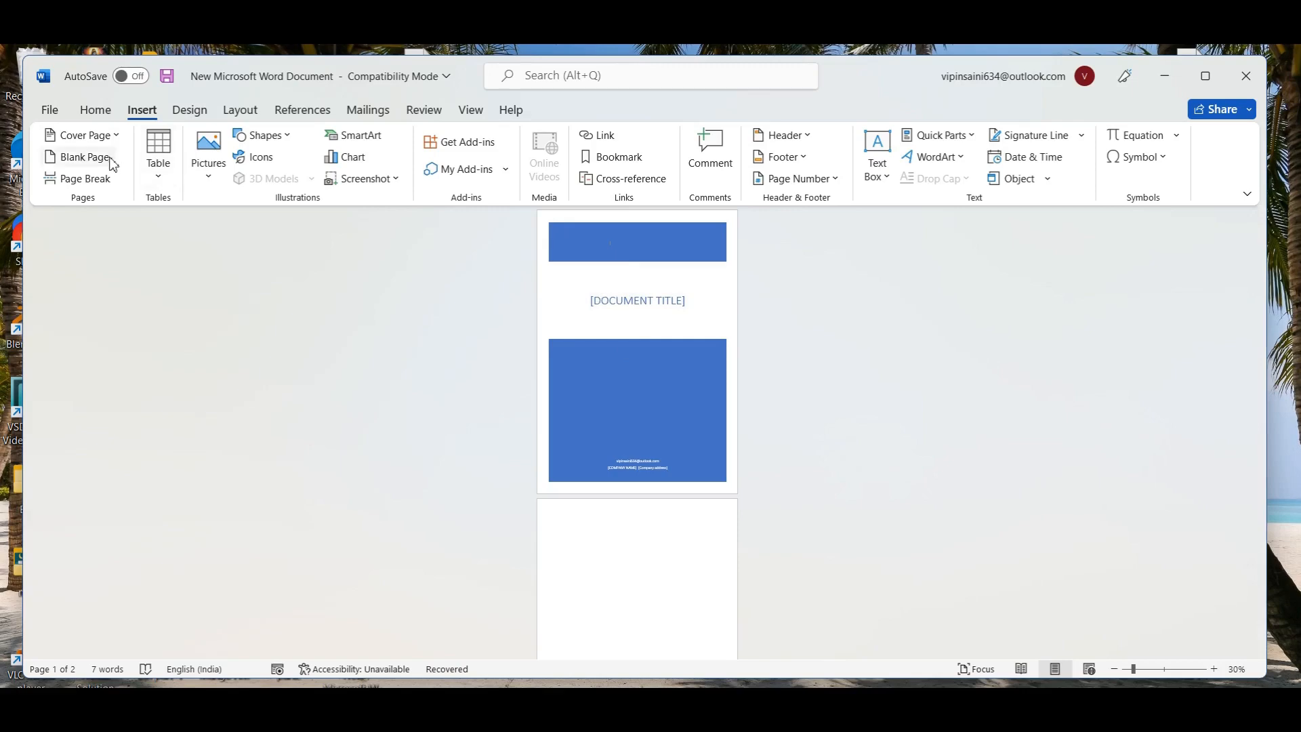
pyautogui.click(100, 137)
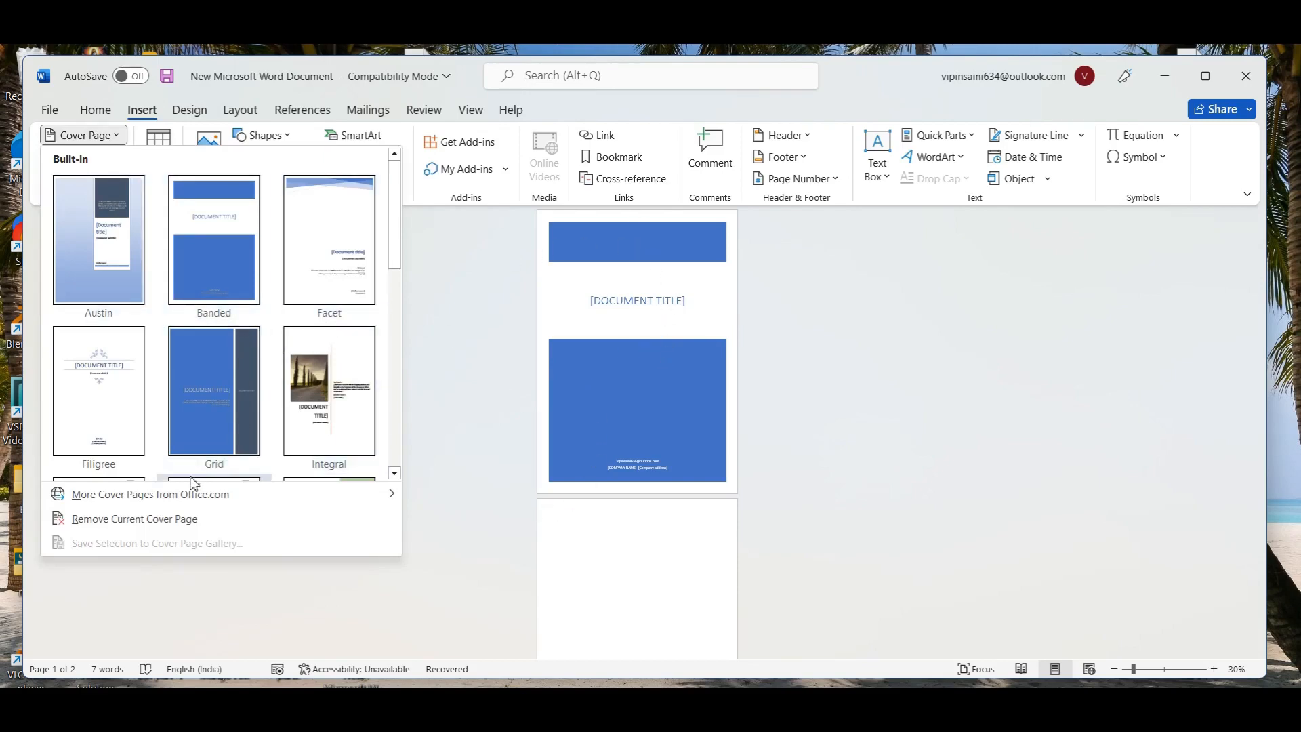
pyautogui.click(155, 527)
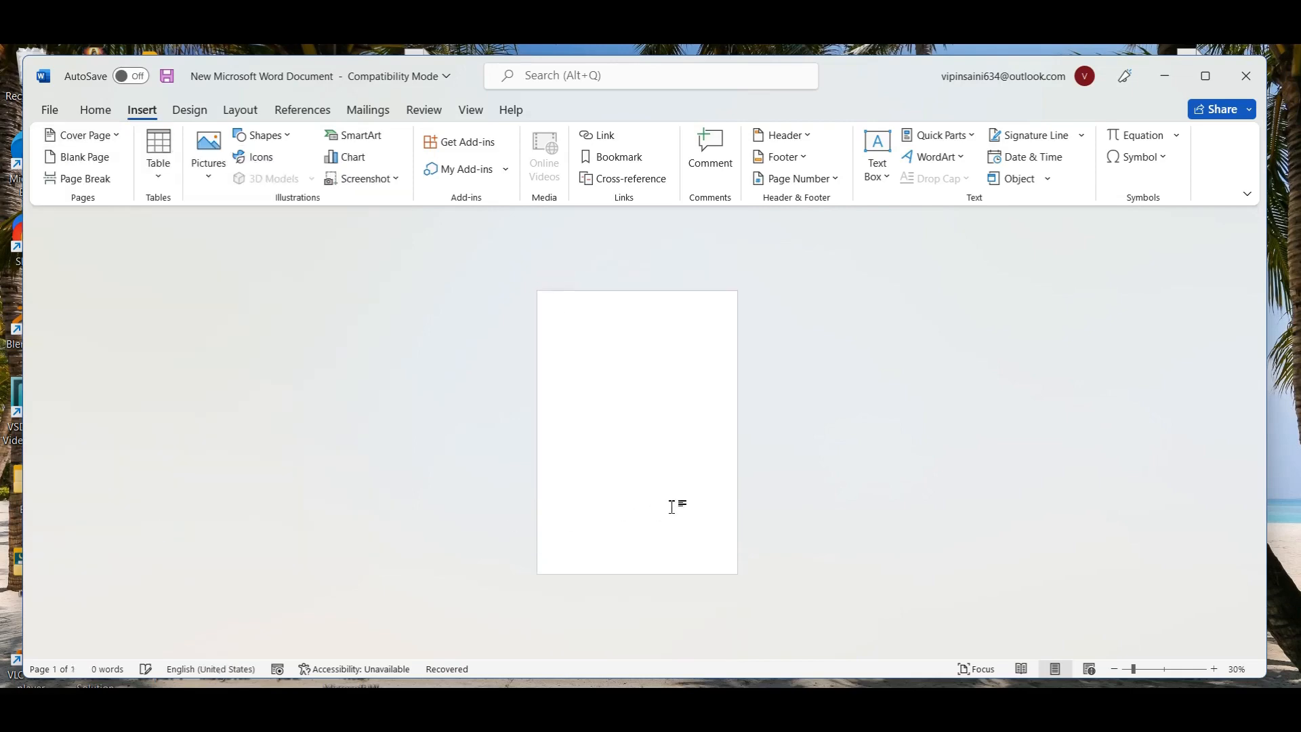
pyautogui.click(94, 138)
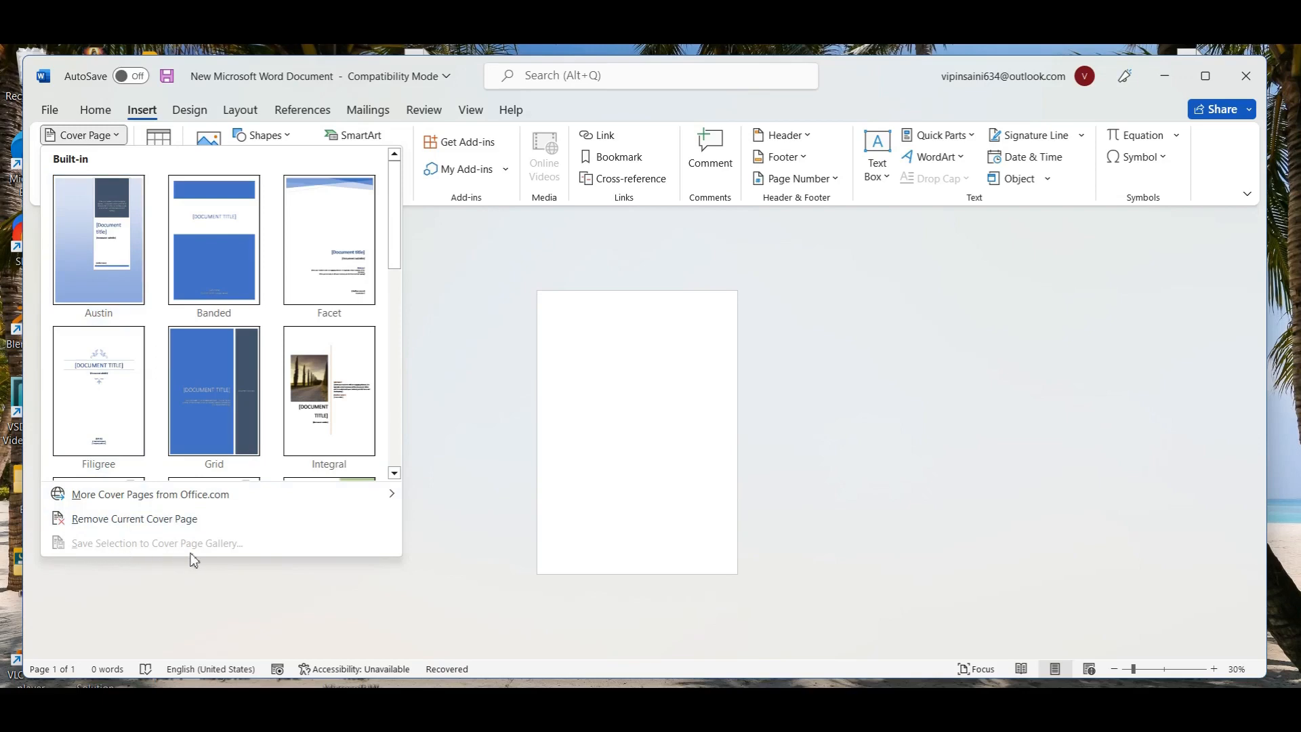
pyautogui.click(595, 467)
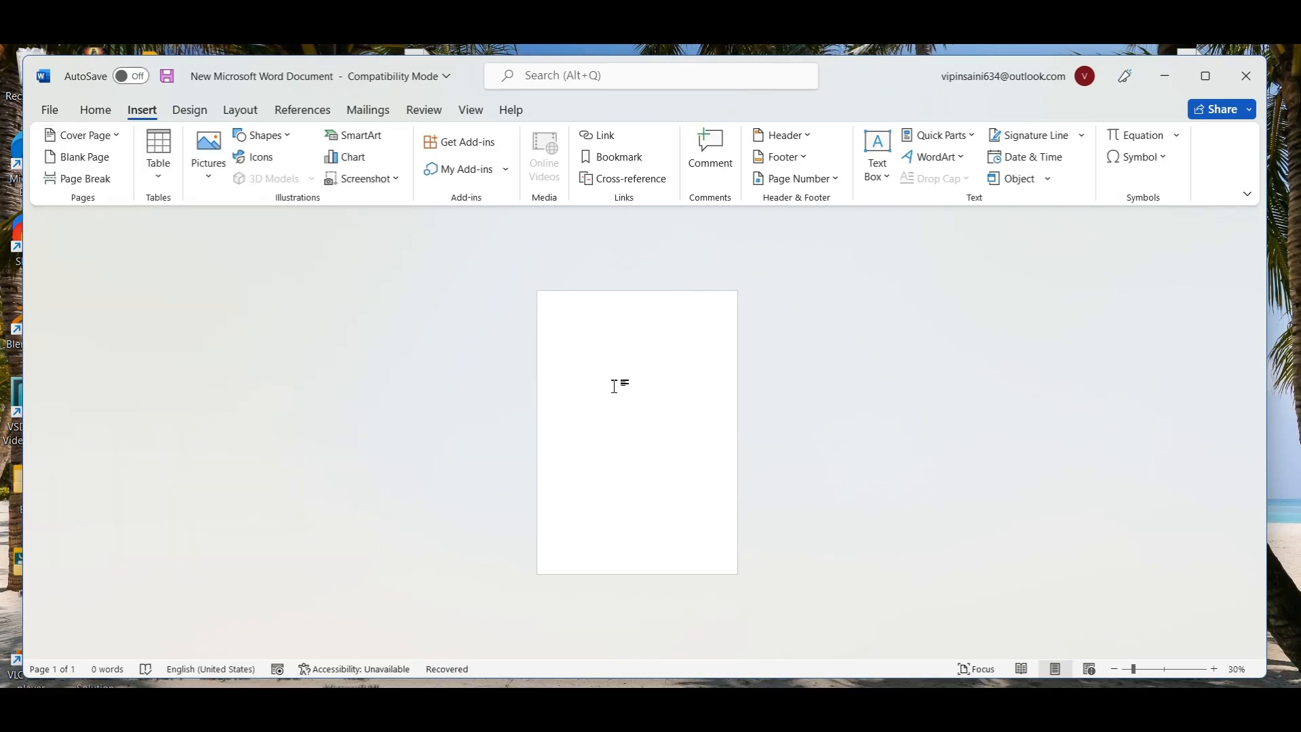
pyautogui.click(101, 143)
pyautogui.click(613, 400)
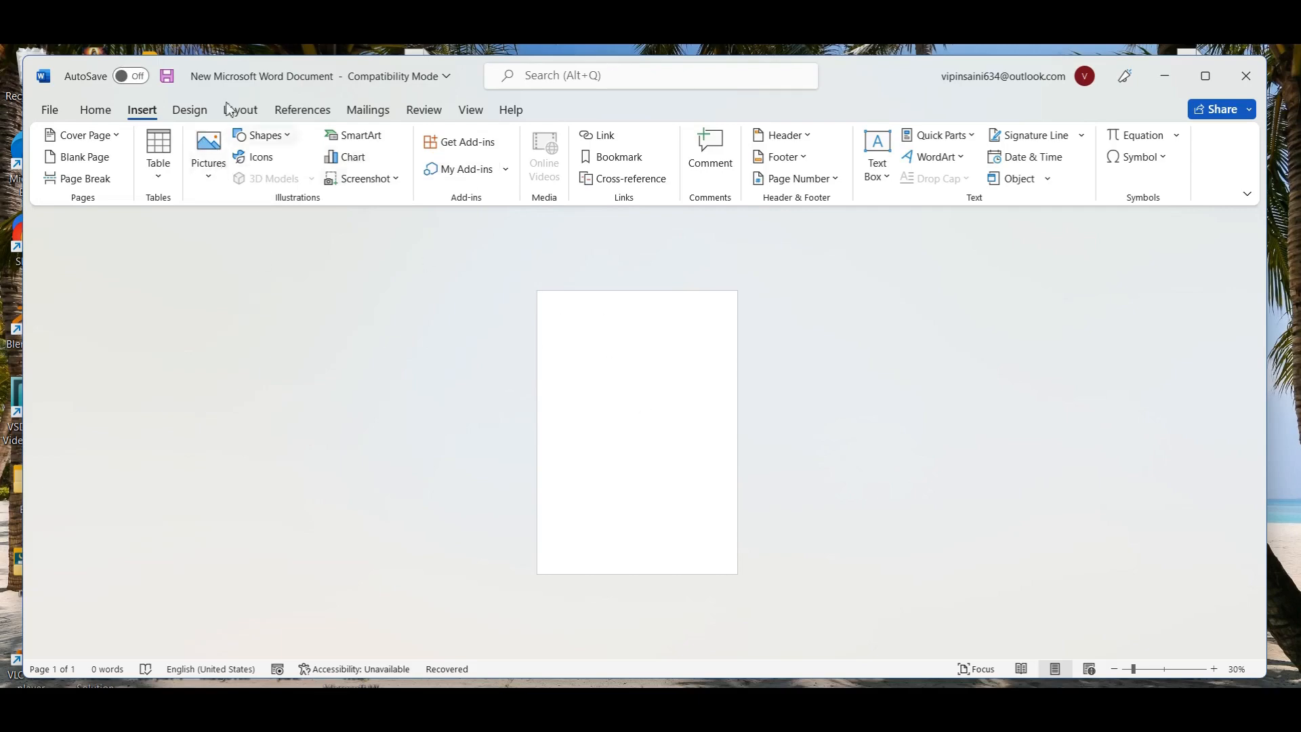
# Step: Insert the picture 20230502_101018 (2) from this device's Pictures folder onto the blank page
pyautogui.click(212, 176)
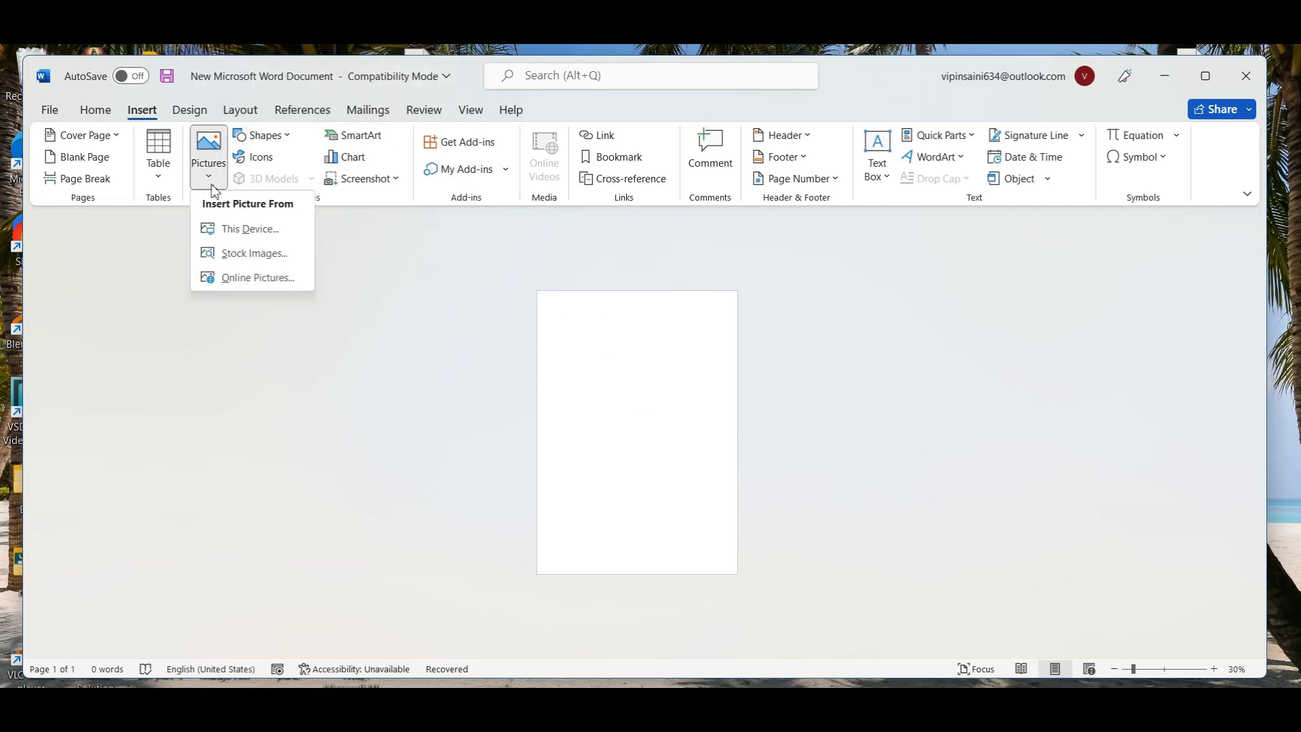
pyautogui.click(253, 230)
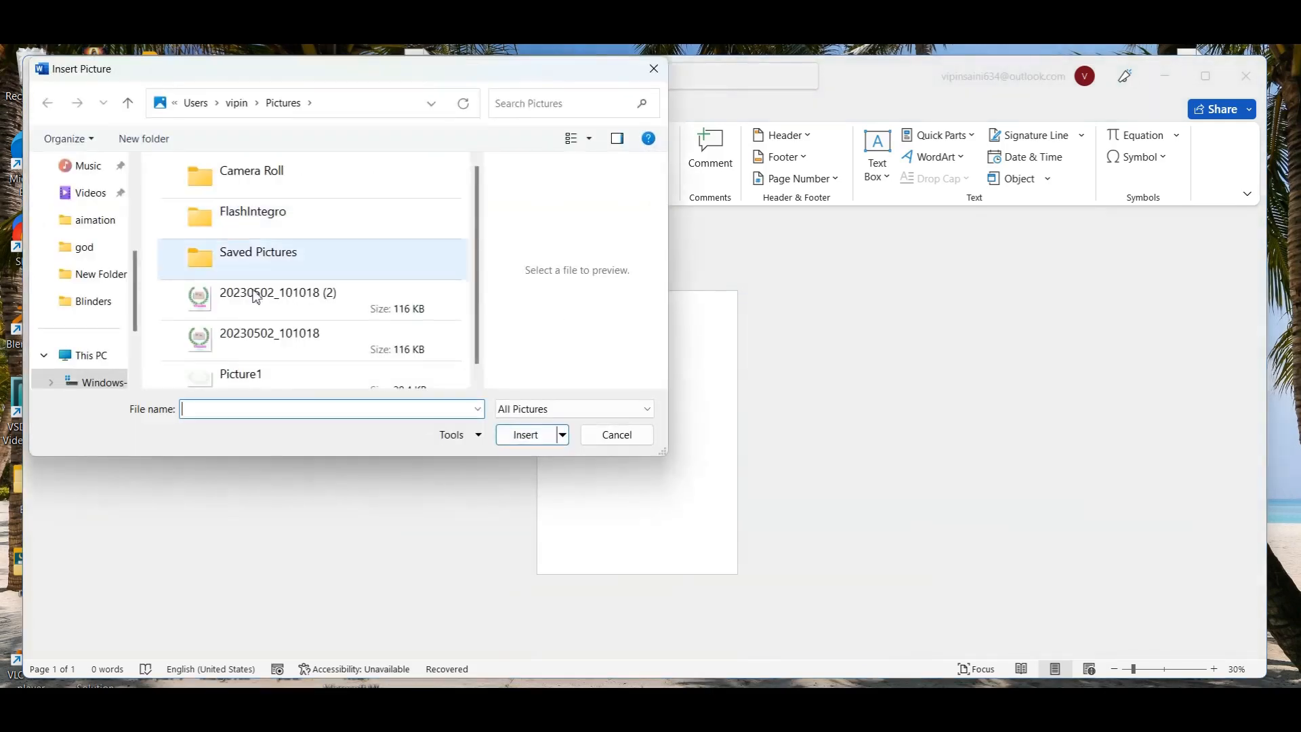
pyautogui.click(255, 295)
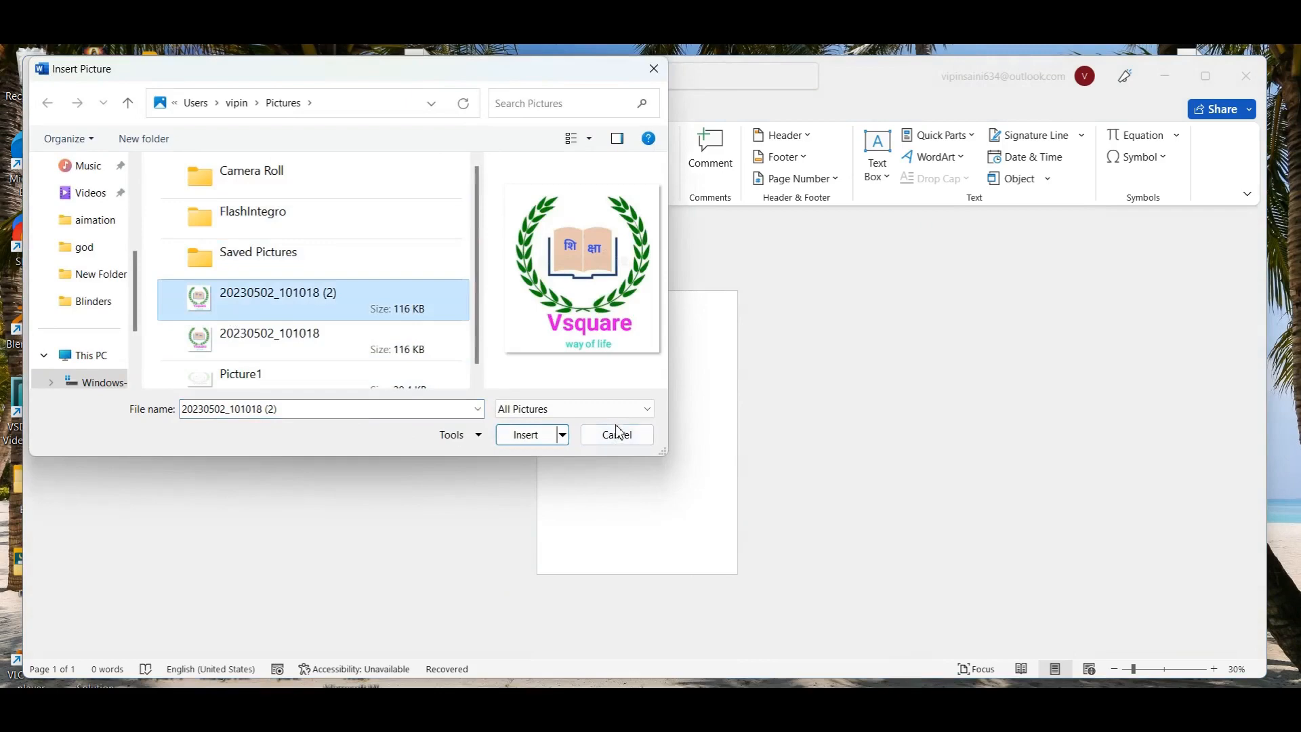
pyautogui.click(526, 437)
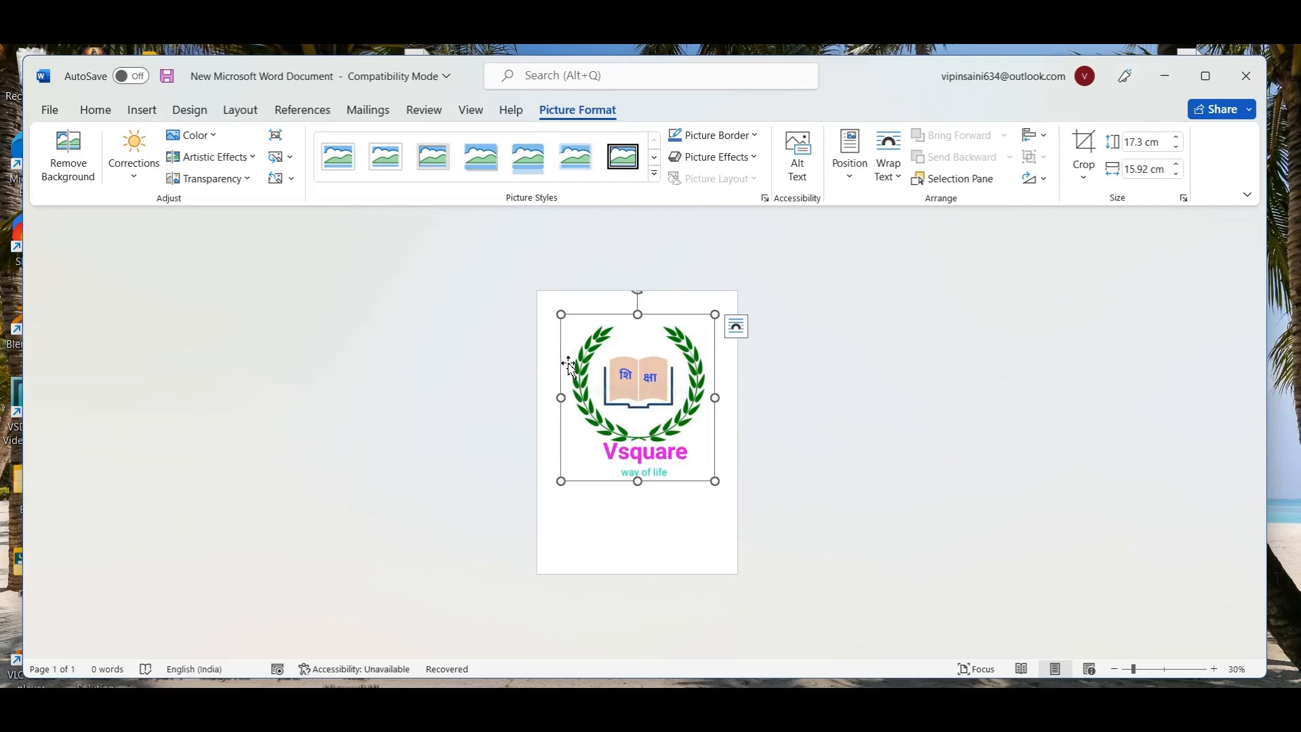
# Step: Select all of the page content and save the selection to the Cover Pages gallery under the name Home
pyautogui.hotkey('ctrl', 'a')
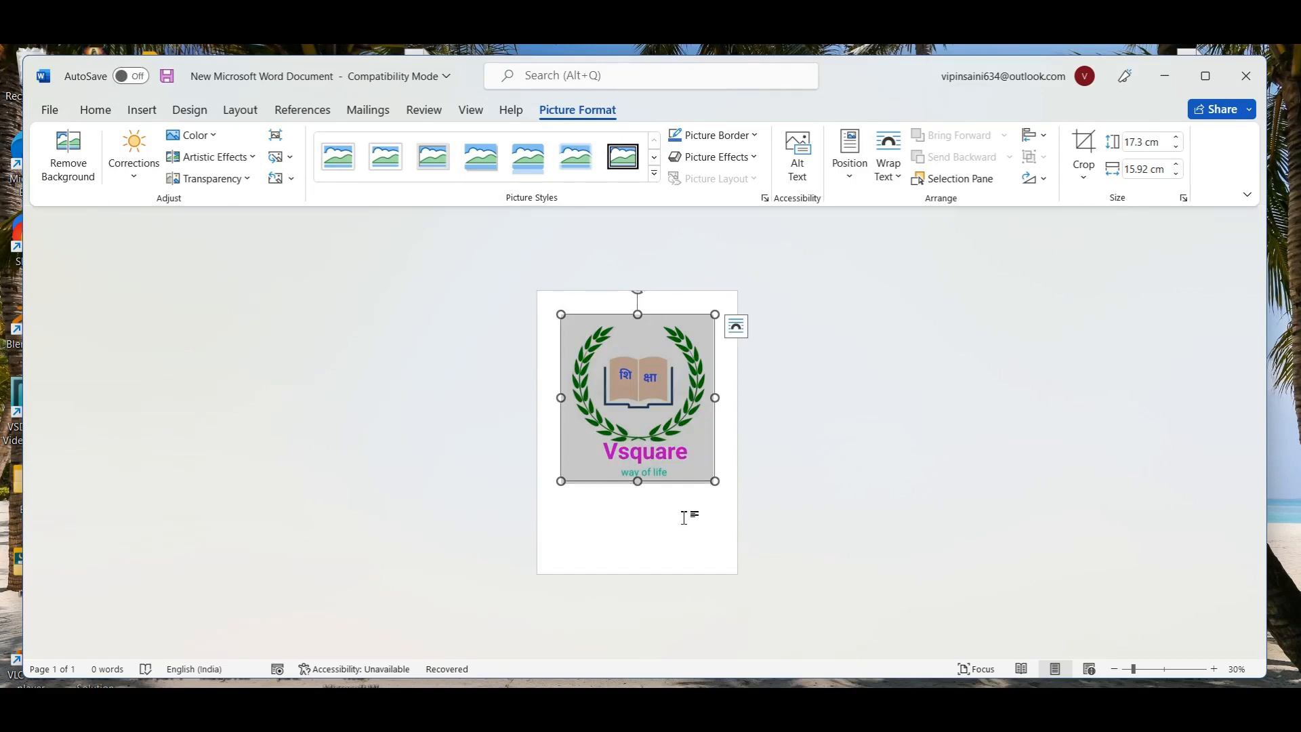
pyautogui.click(852, 495)
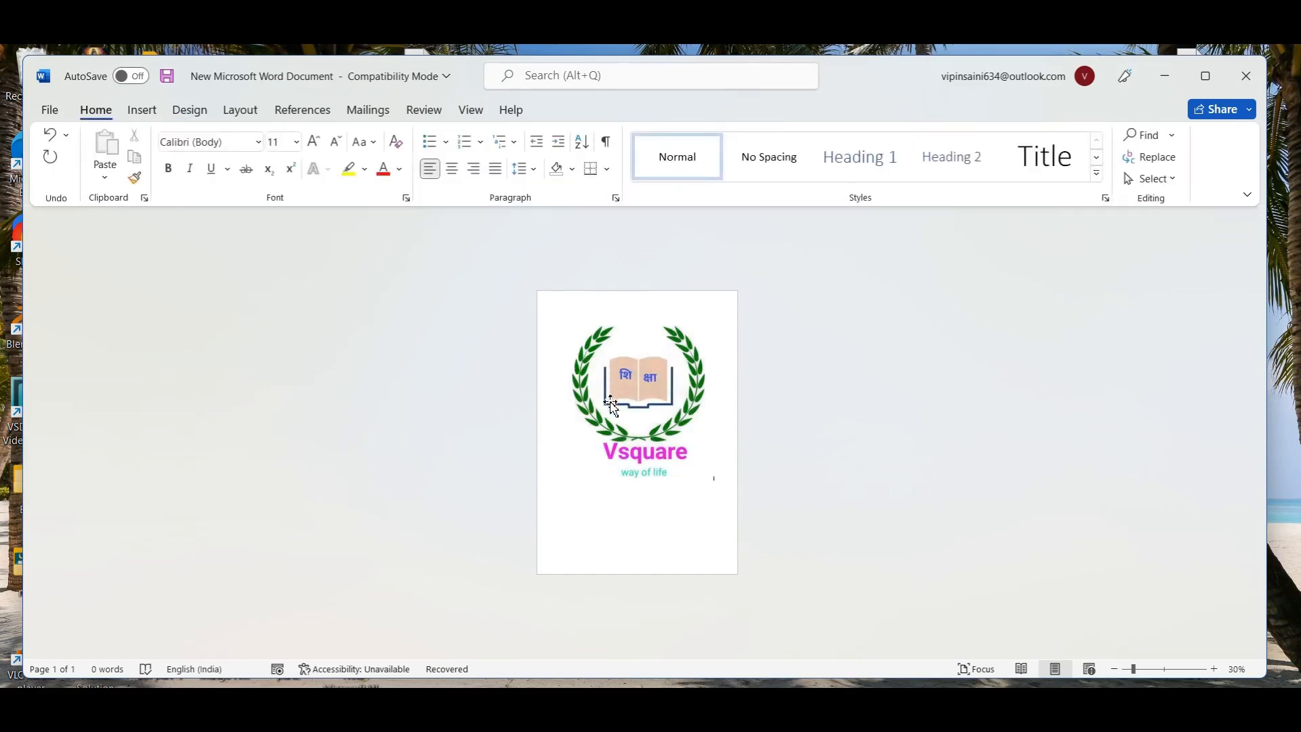
pyautogui.click(583, 449)
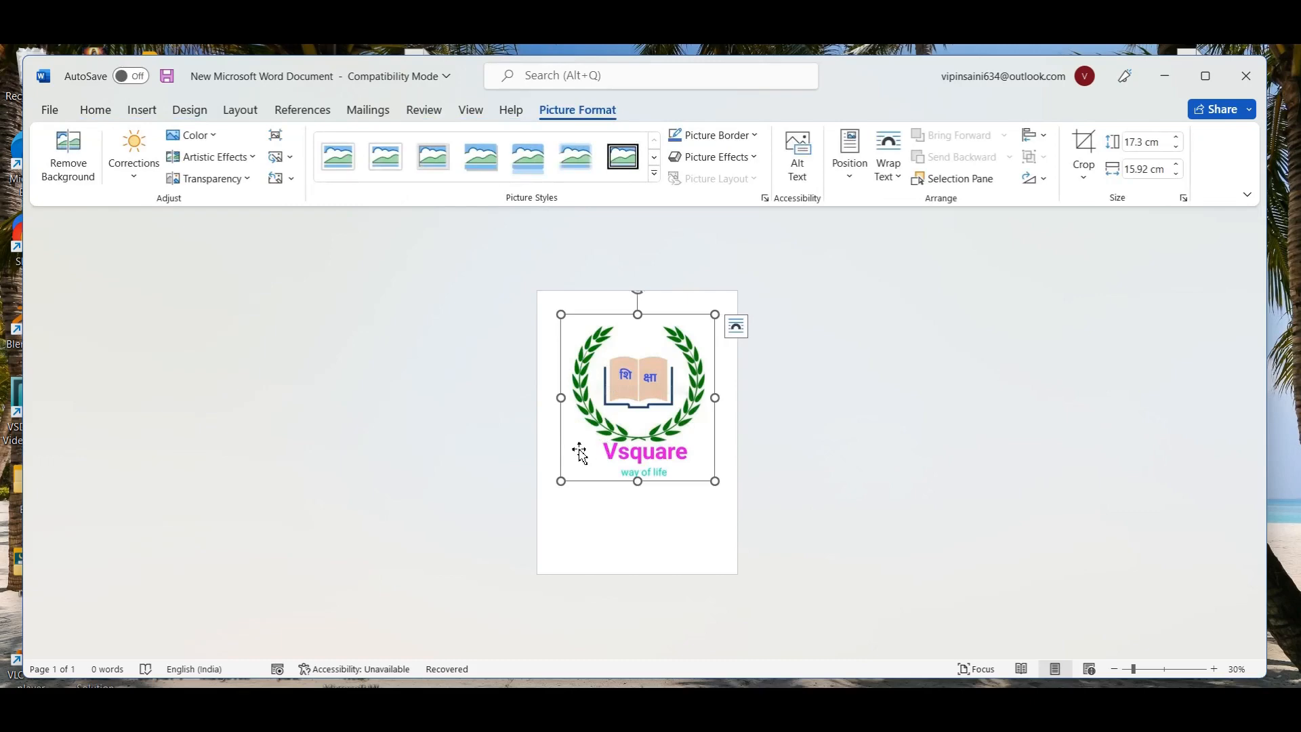
pyautogui.hotkey('ctrl', 'z')
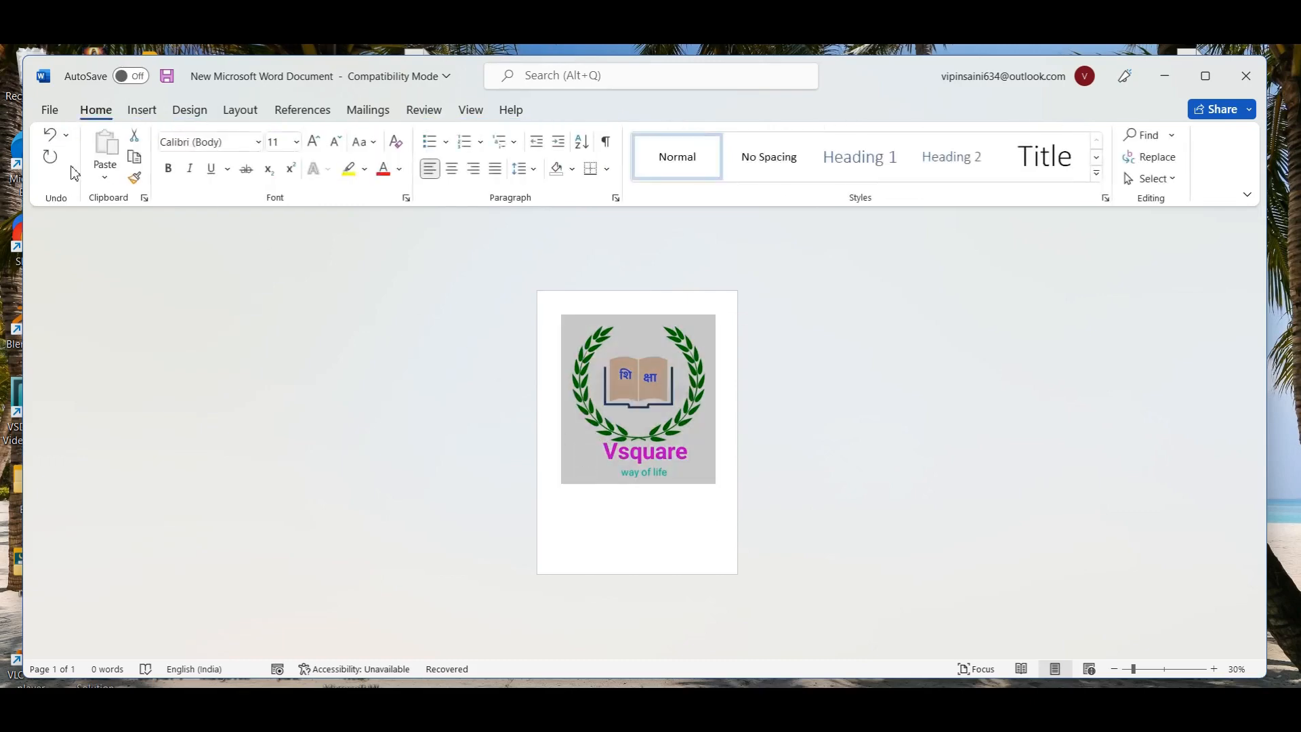
pyautogui.click(142, 110)
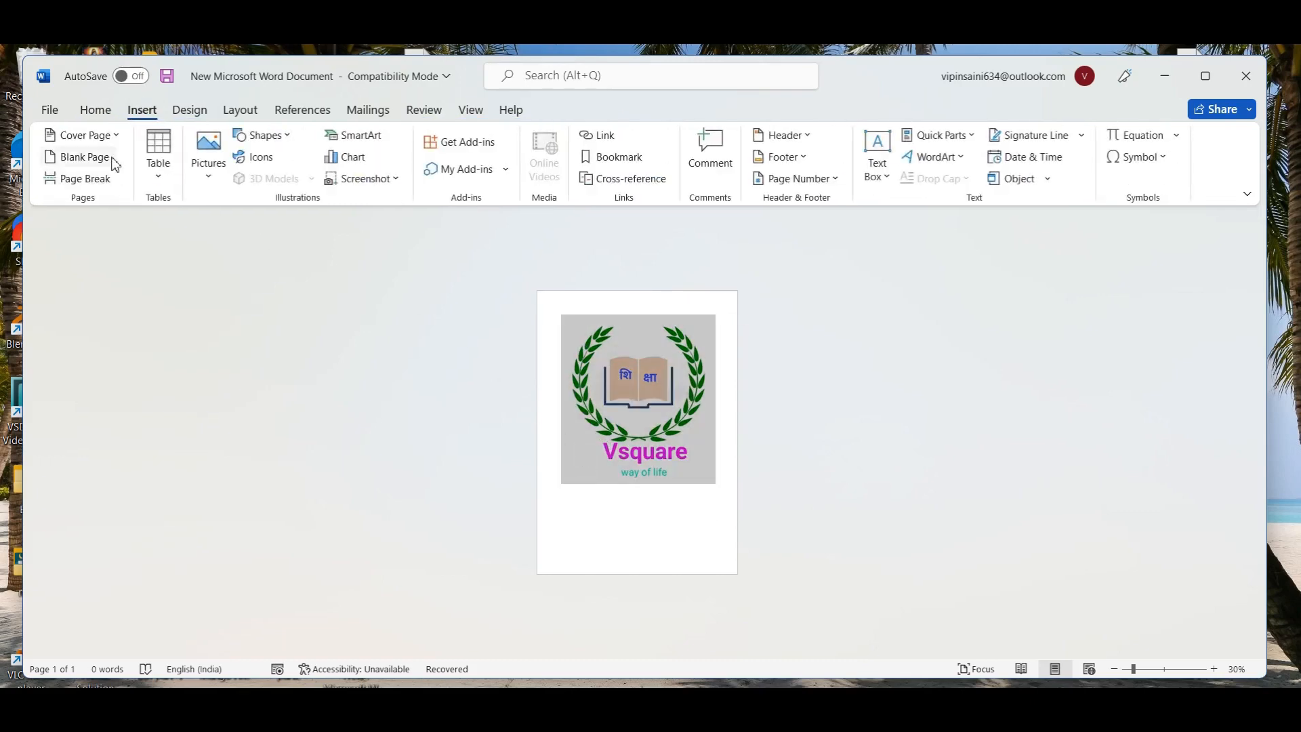
pyautogui.click(102, 135)
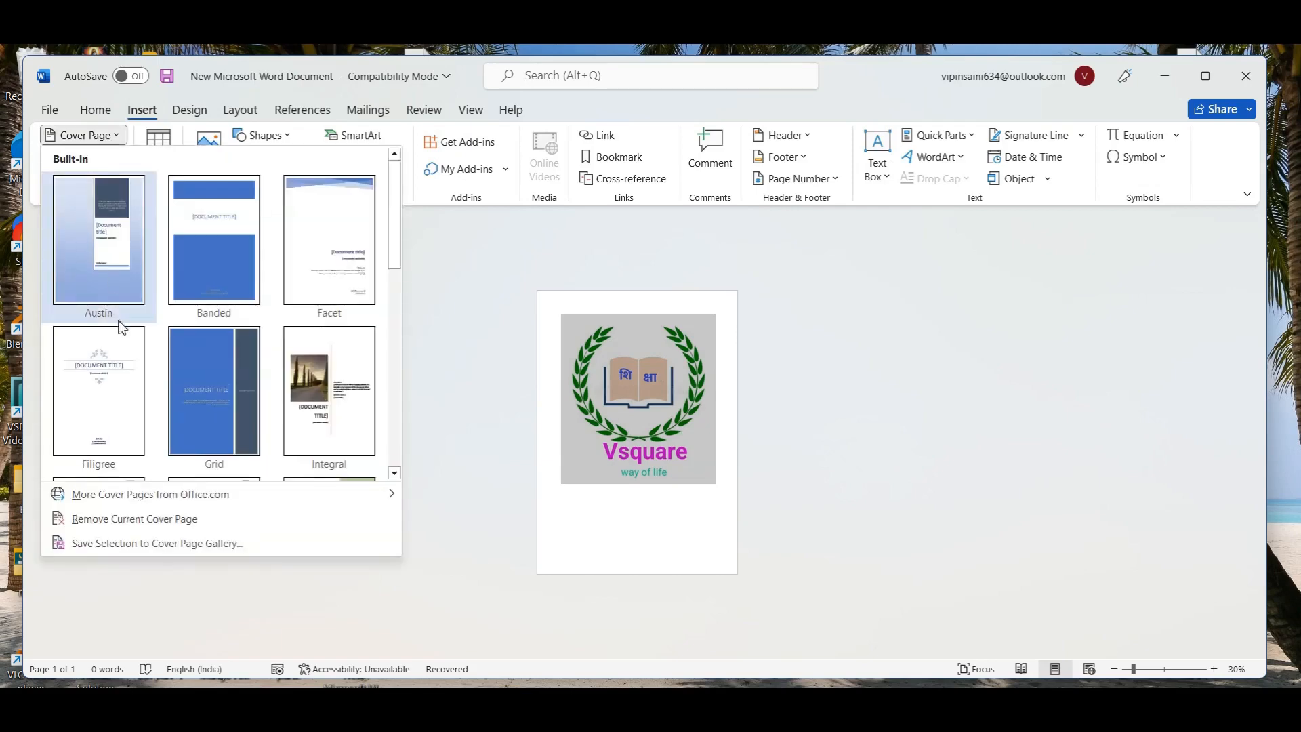
pyautogui.click(163, 546)
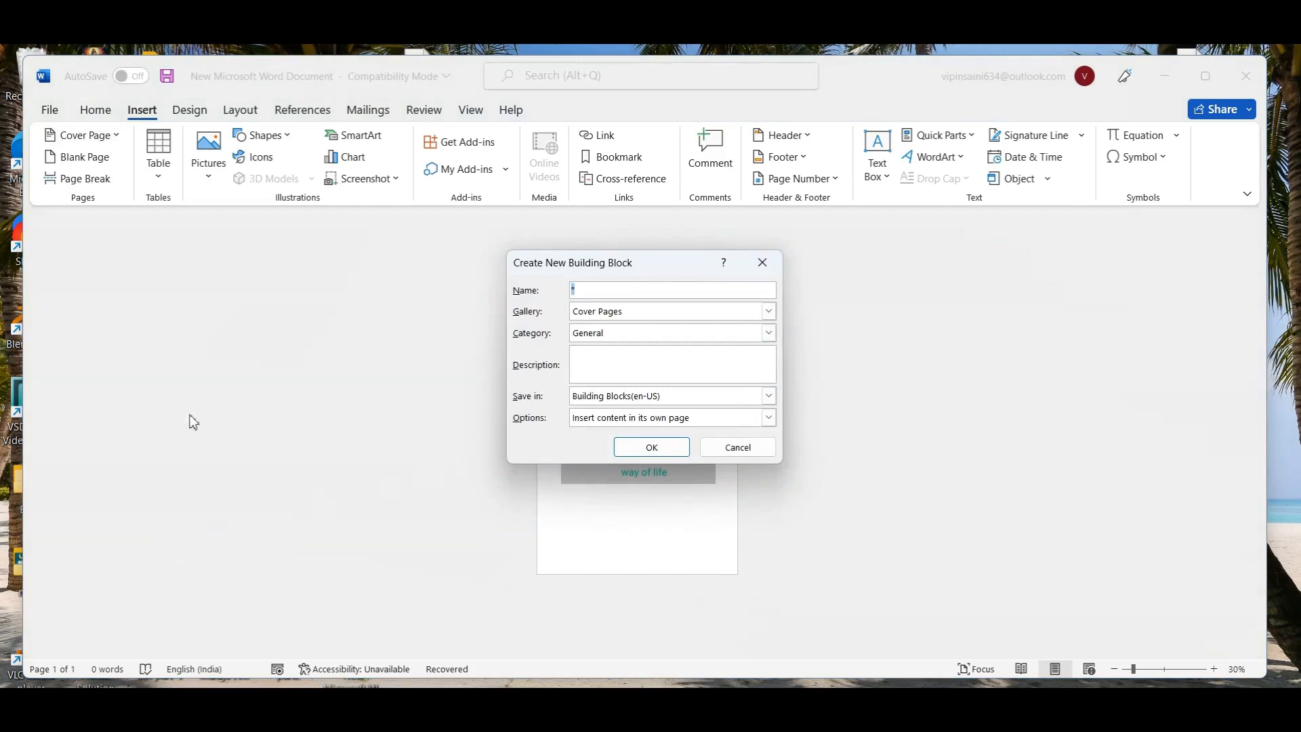
pyautogui.press('BackSpace')
pyautogui.write('Home')
pyautogui.click(620, 447)
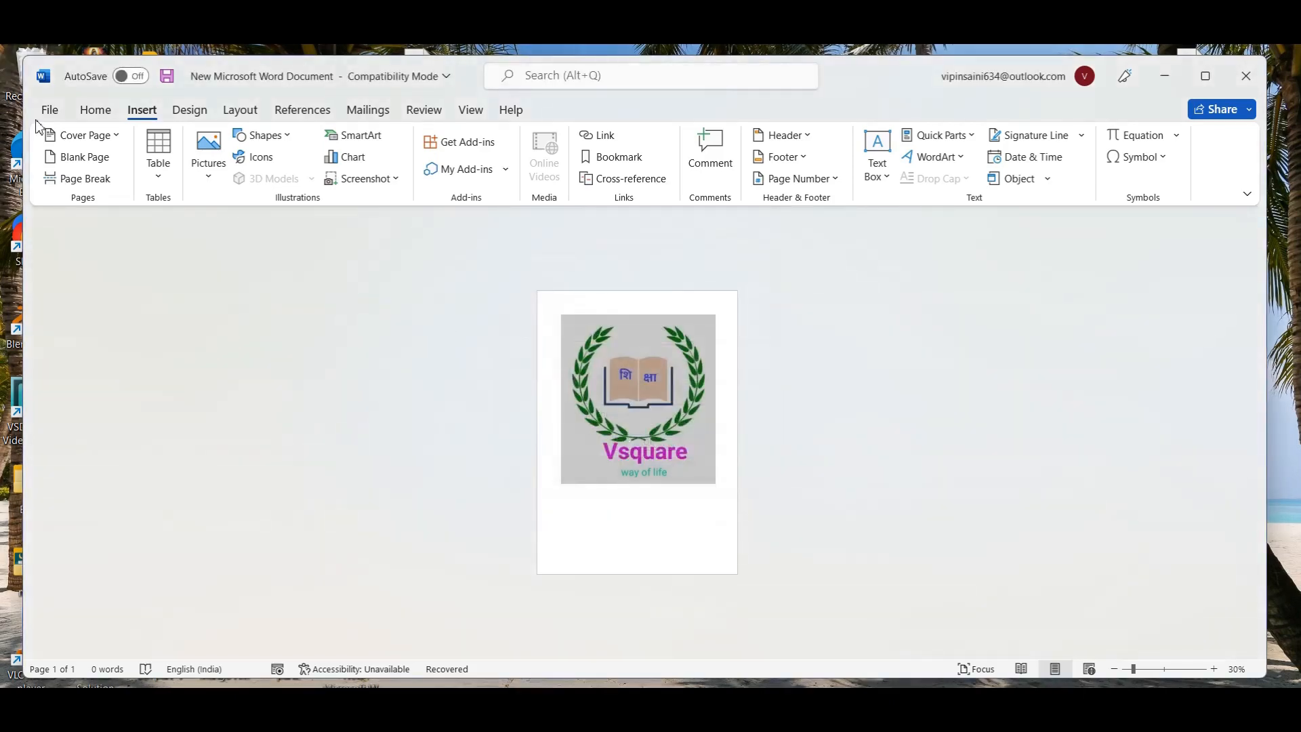
# Step: Look for the saved Home cover page in the General section of the cover page gallery
pyautogui.click(114, 136)
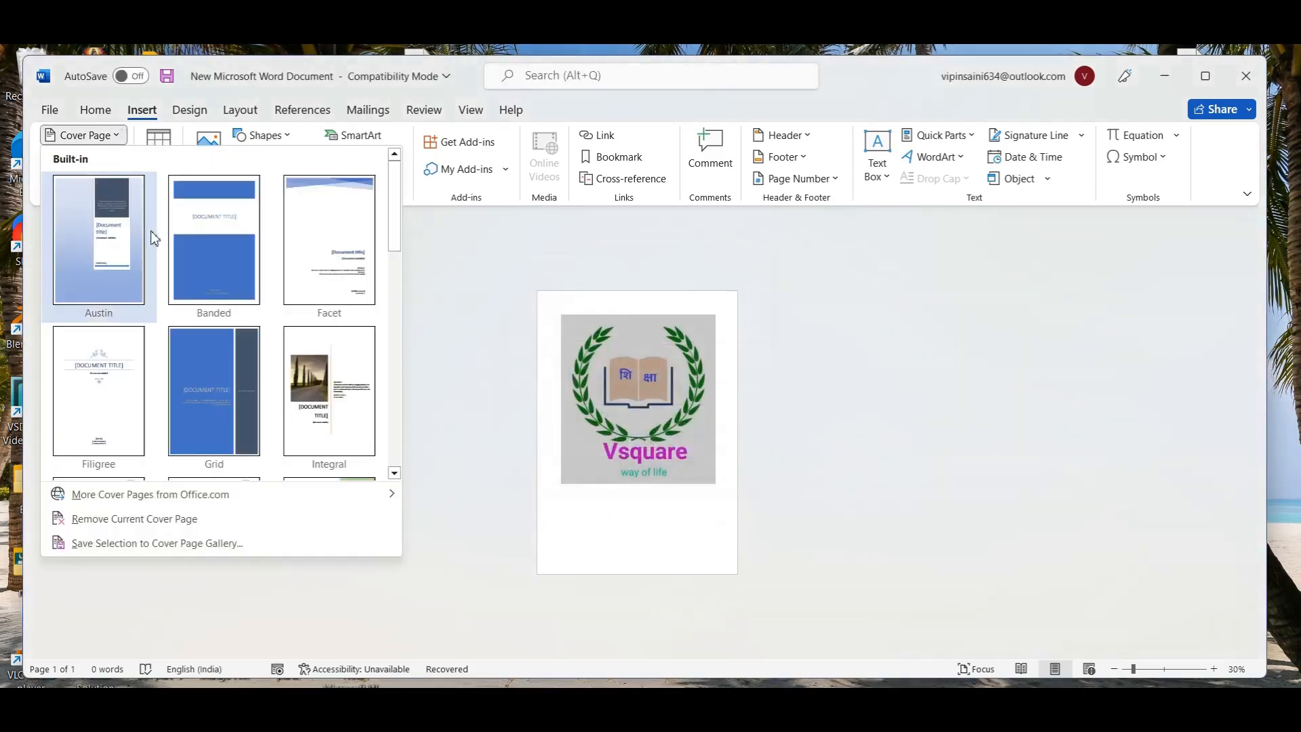
pyautogui.scroll(-10, 153, 234)
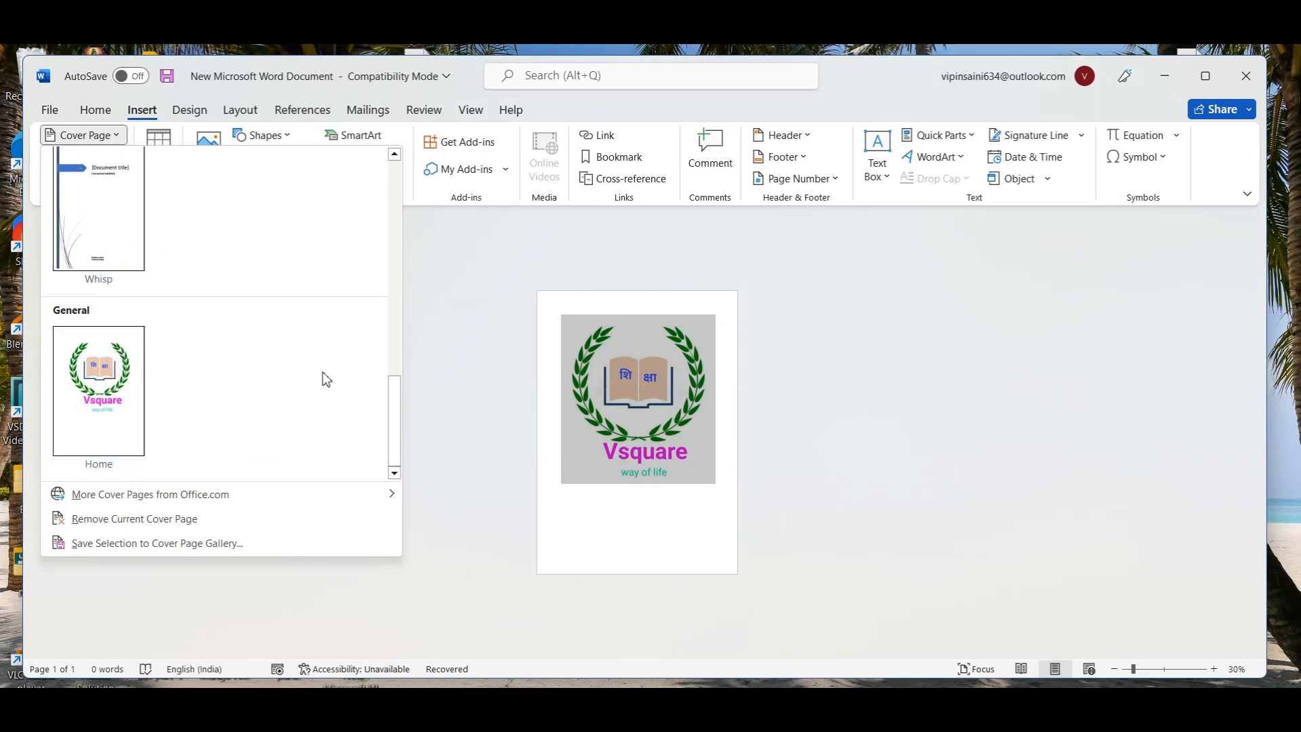
pyautogui.click(657, 546)
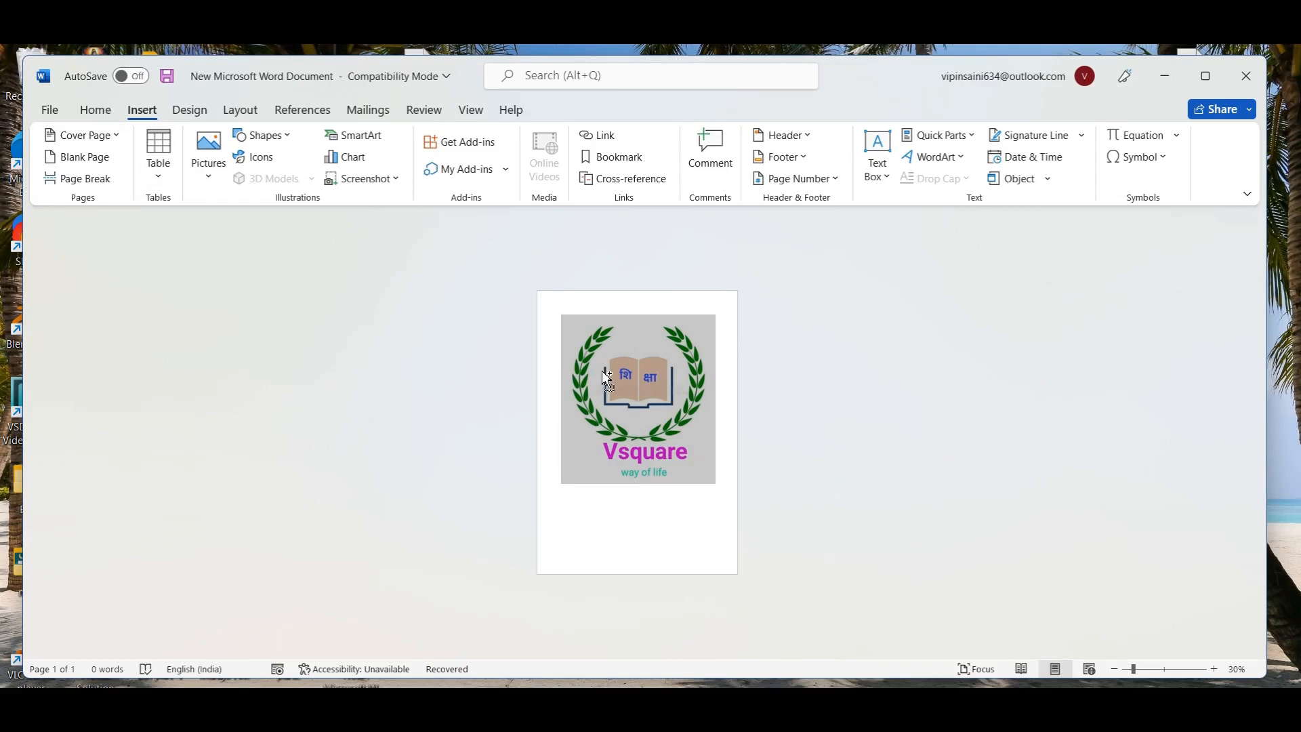
# Step: Delete the Vsquare logo picture from the page
pyautogui.click(660, 477)
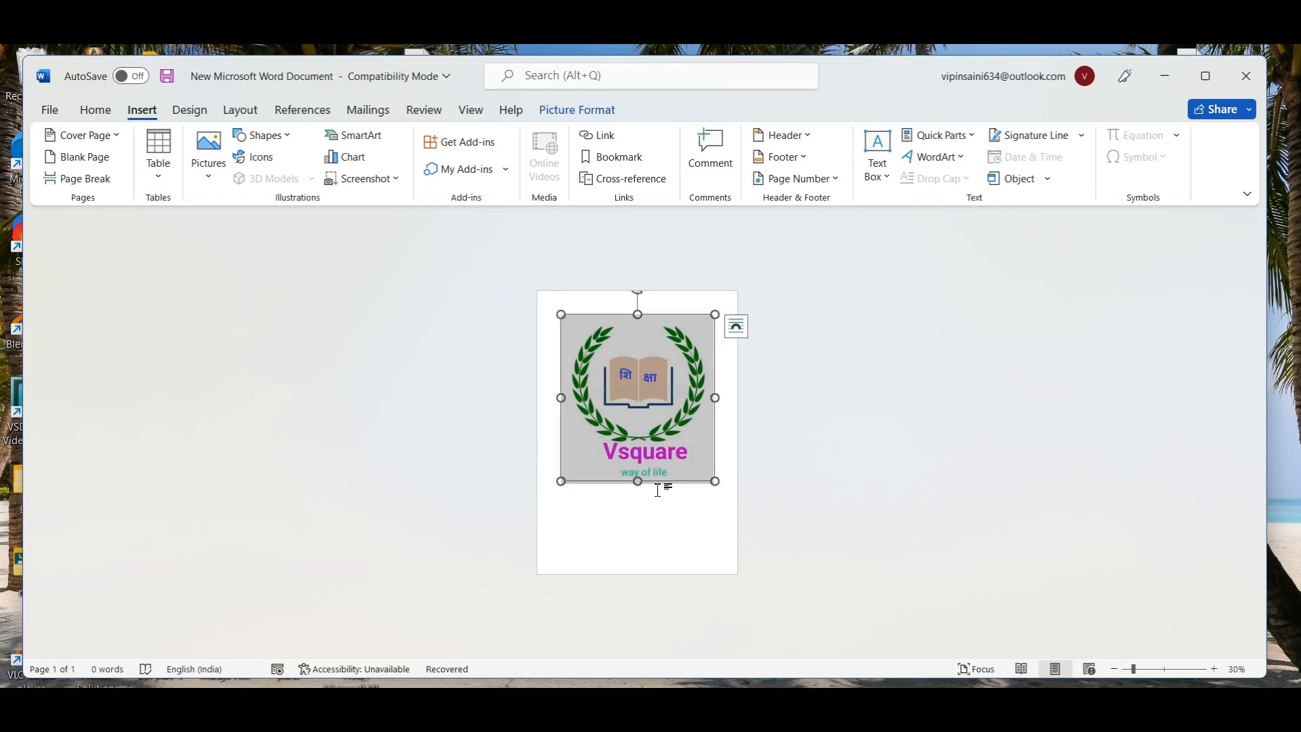
pyautogui.click(659, 491)
pyautogui.press('Delete')
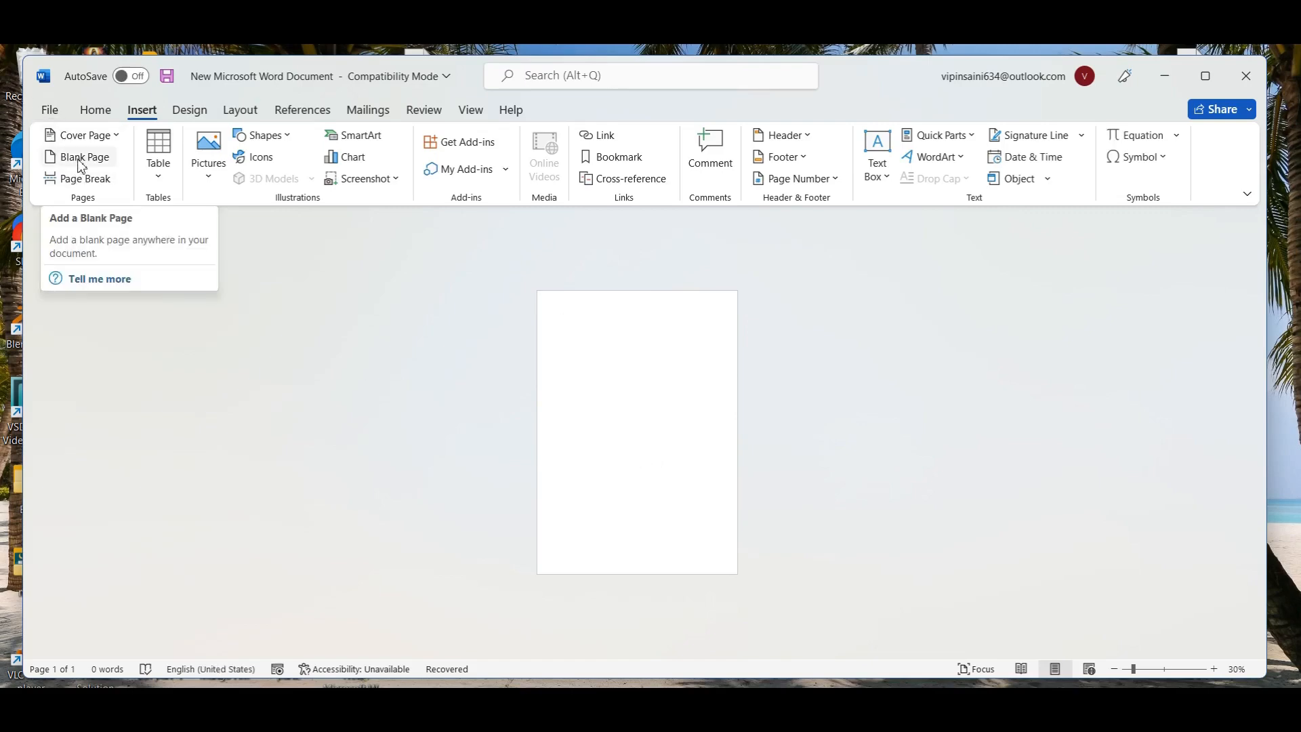
# Step: Add three blank pages to the empty document
pyautogui.click(80, 160)
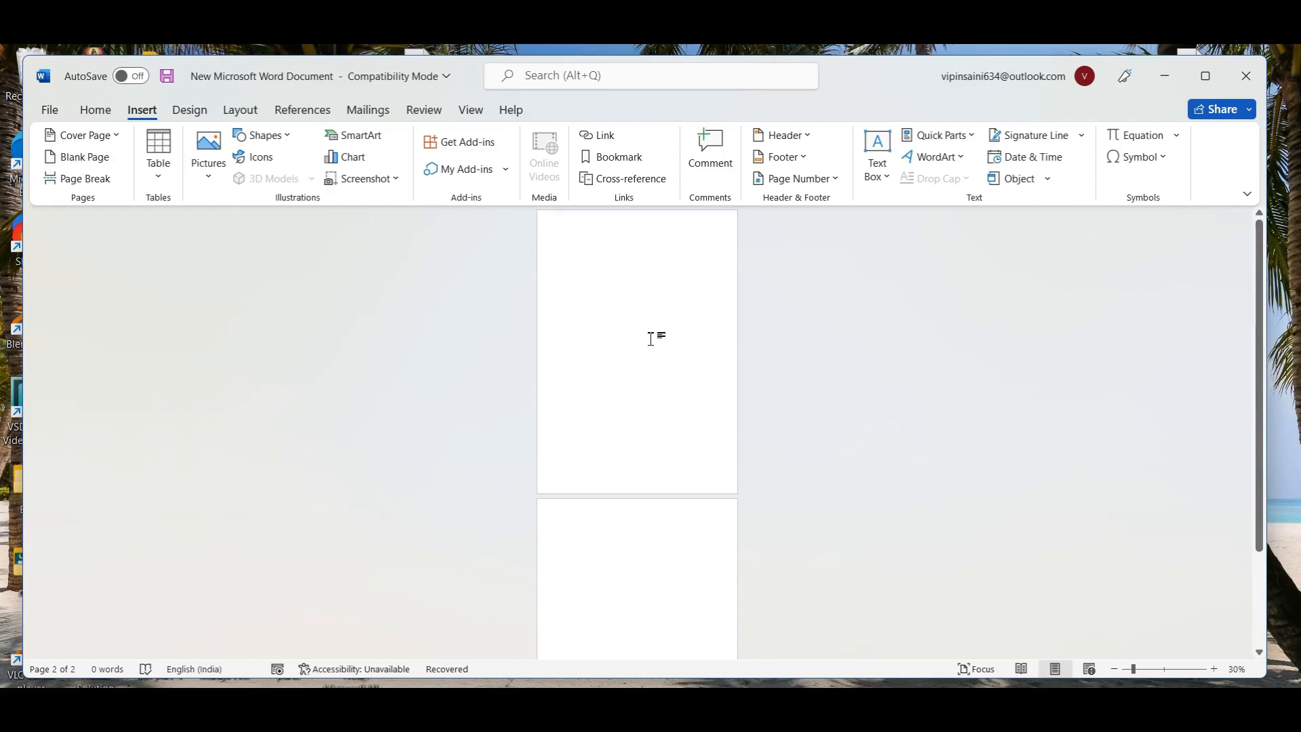
pyautogui.click(574, 252)
pyautogui.click(109, 163)
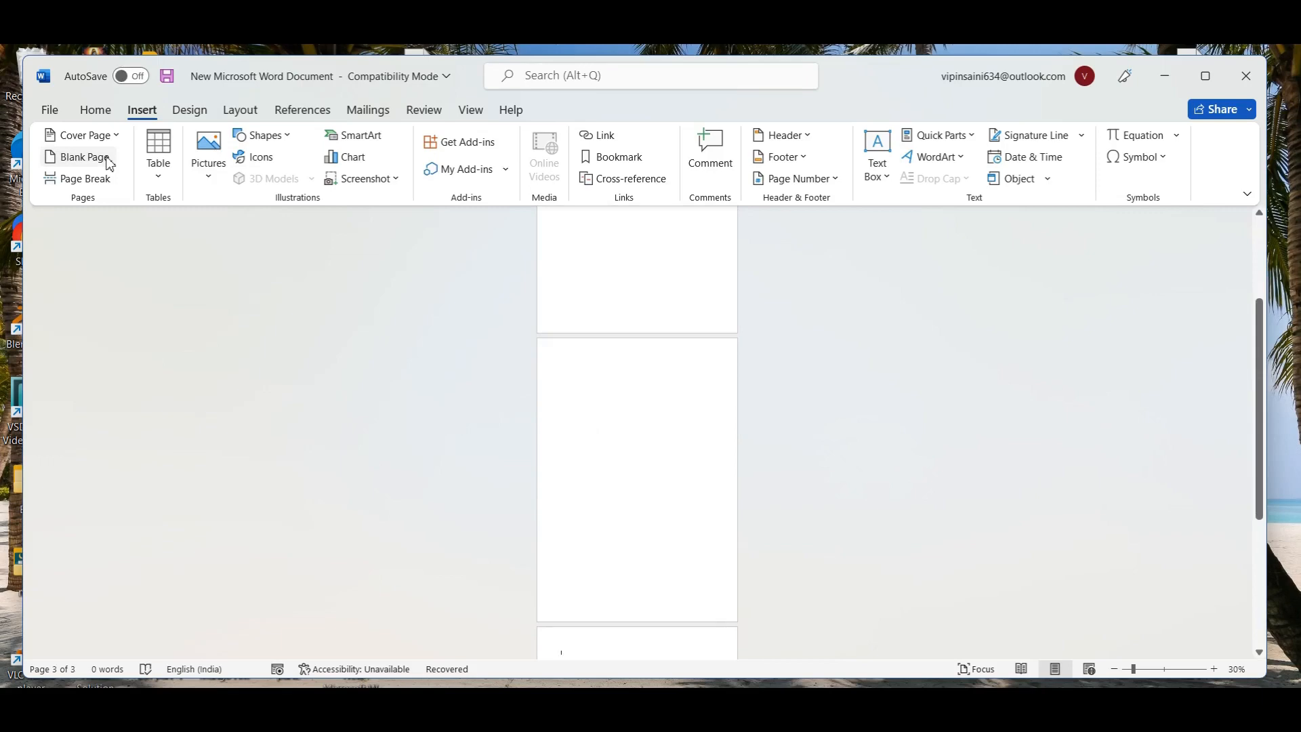
pyautogui.click(108, 163)
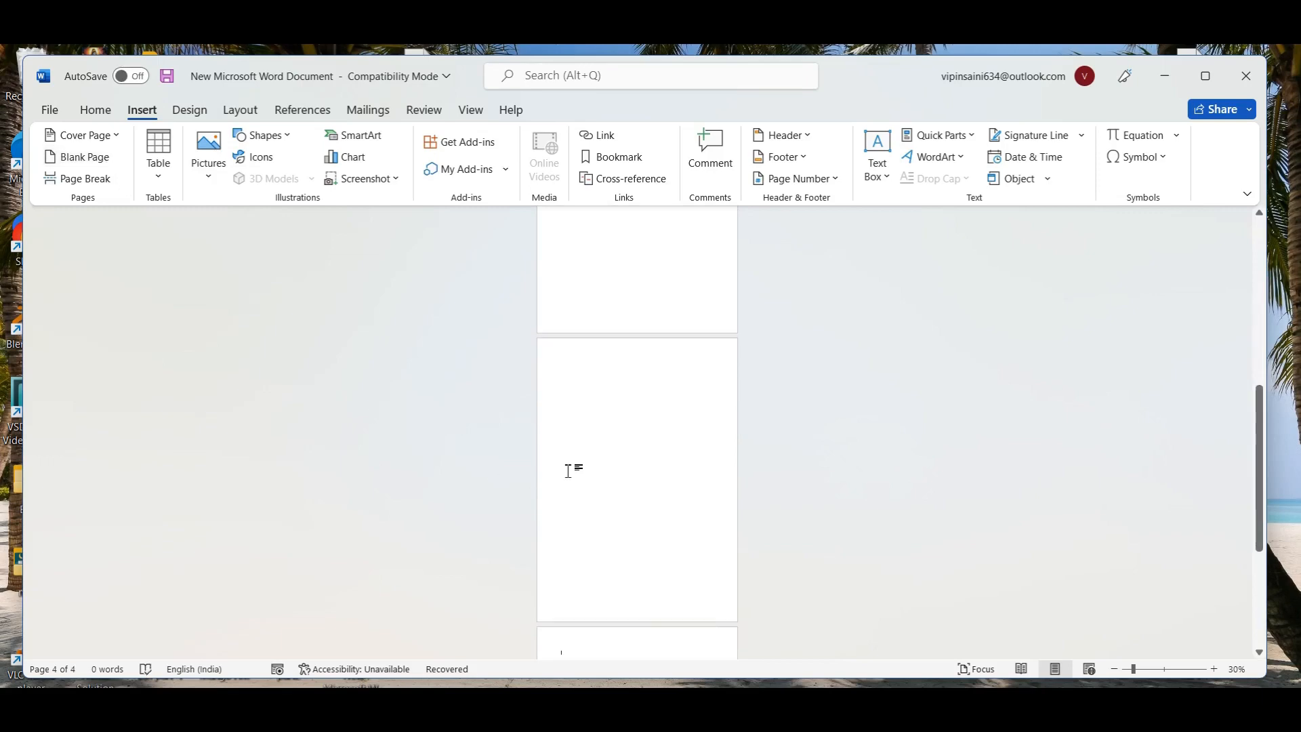
# Step: Select all of the document's content and delete it to remove the added blank pages
pyautogui.scroll(-2, 644, 412)
pyautogui.scroll(2, 643, 400)
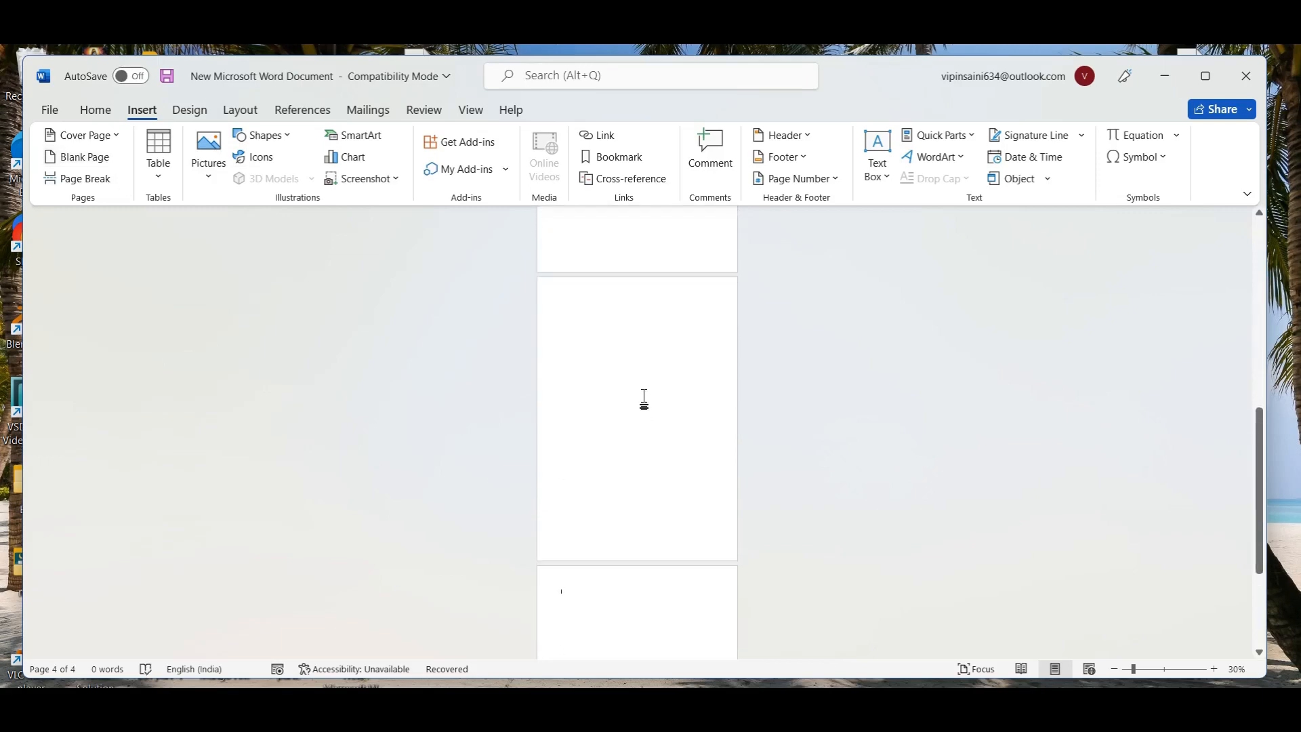
pyautogui.scroll(5, 644, 398)
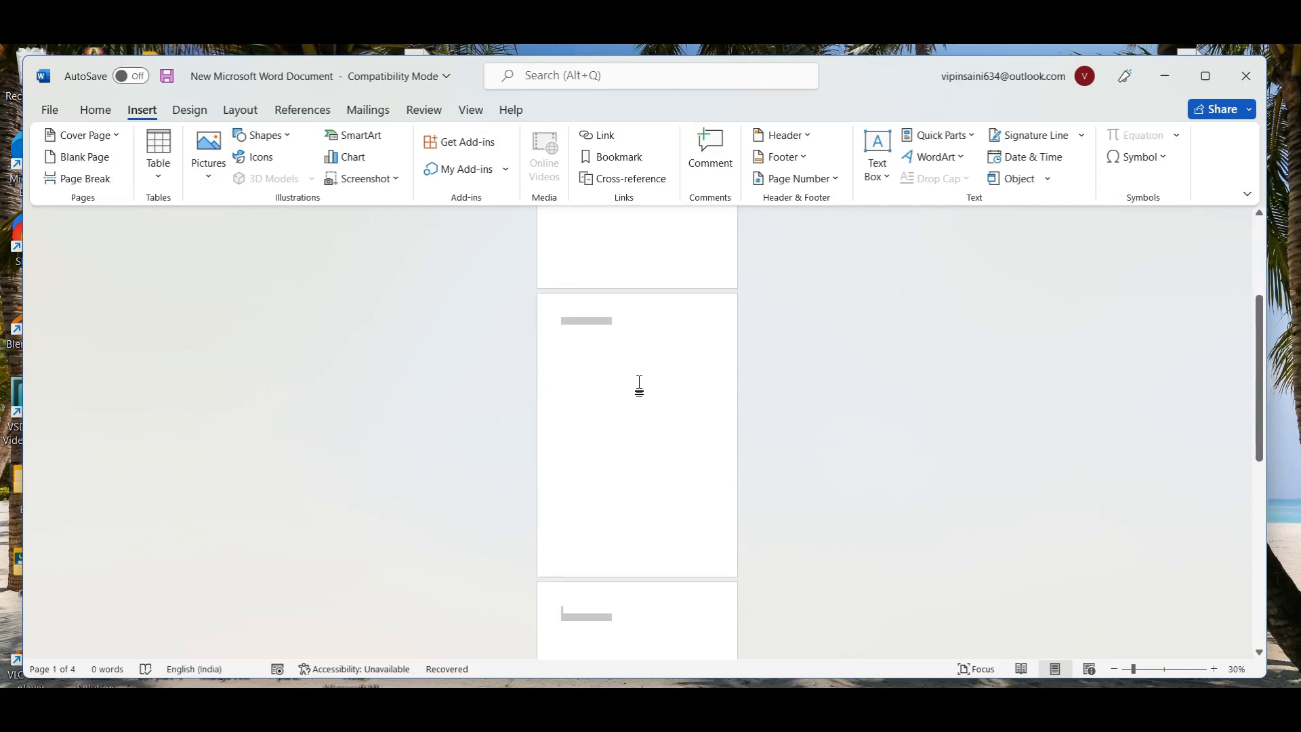
pyautogui.press('Delete')
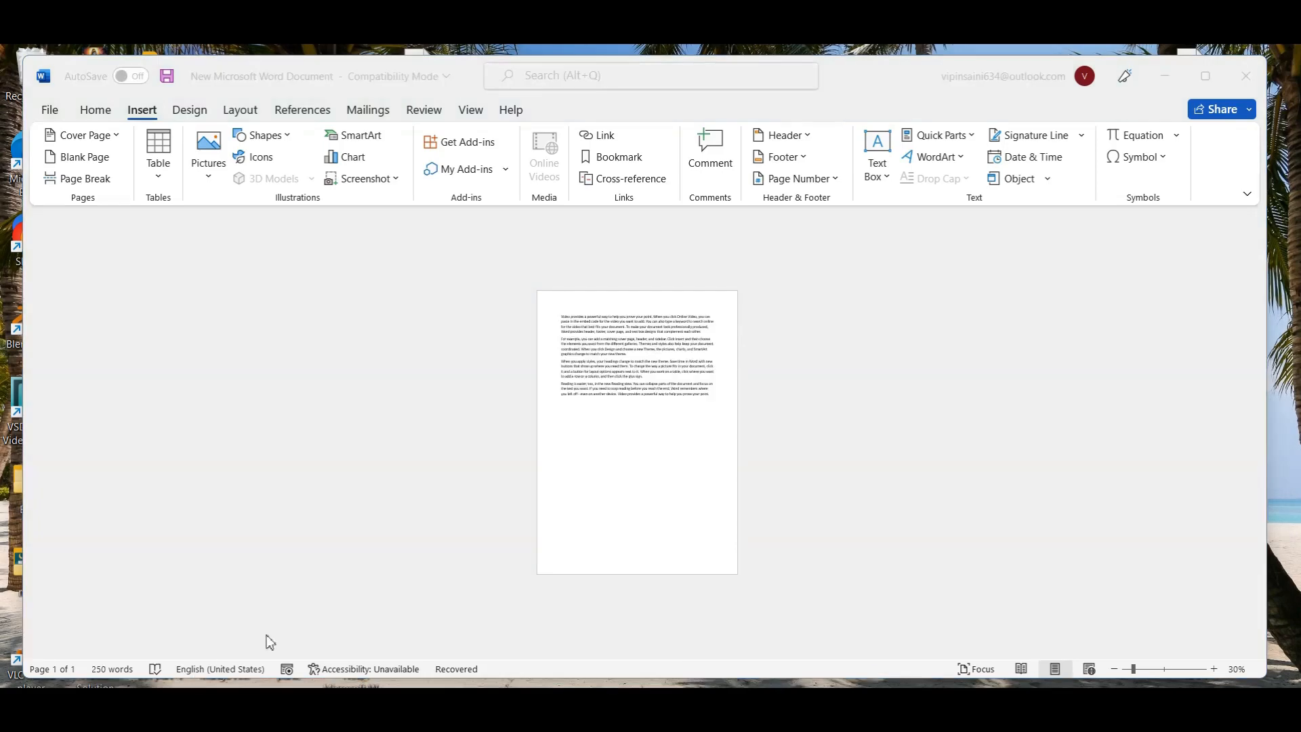
# Step: Insert a blank page below the last paragraph of the sample text, with the document shown at 70% zoom
pyautogui.click(636, 425)
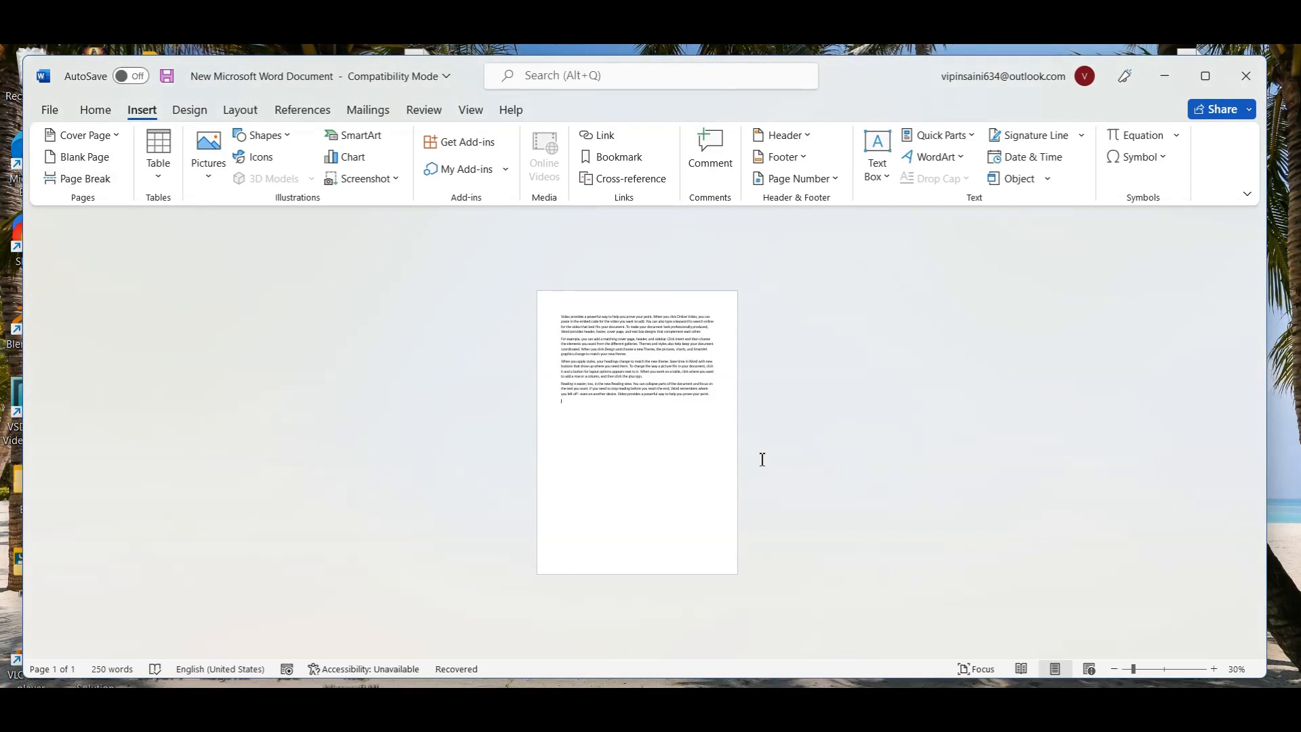
pyautogui.click(1215, 670)
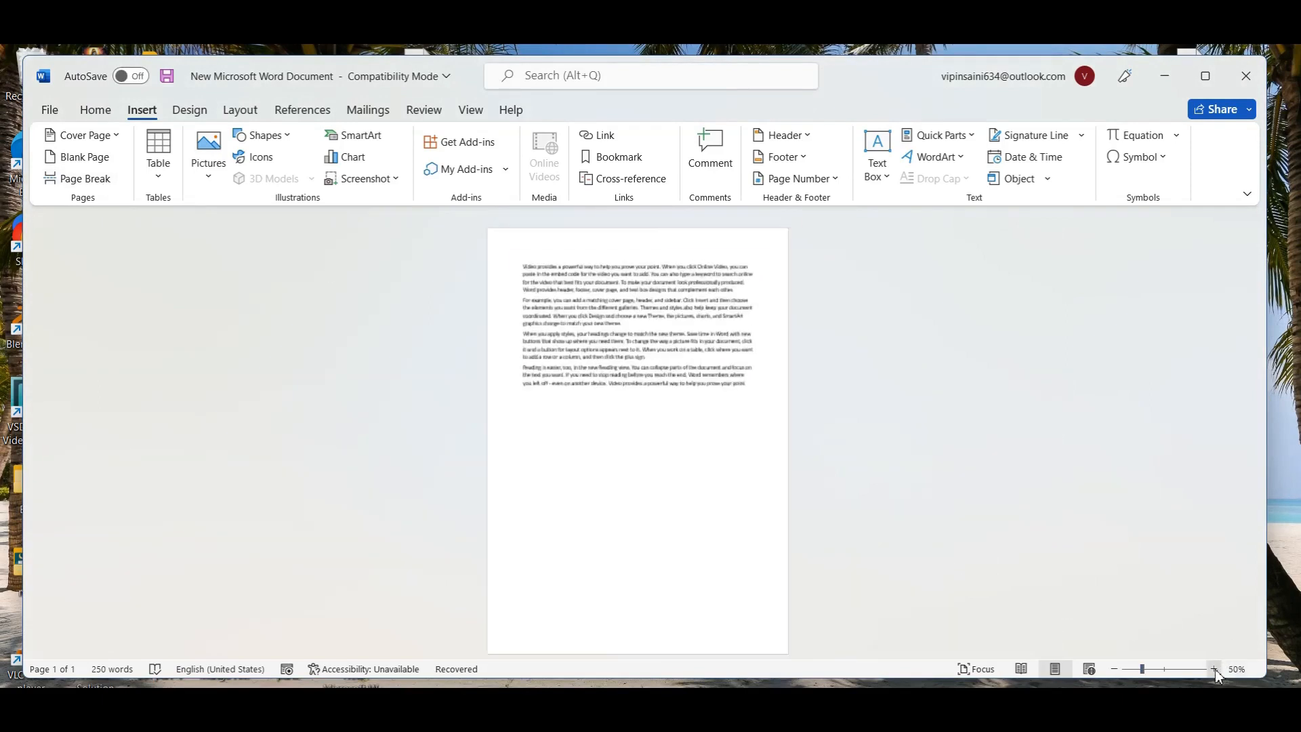
pyautogui.click(1215, 670)
pyautogui.click(1216, 669)
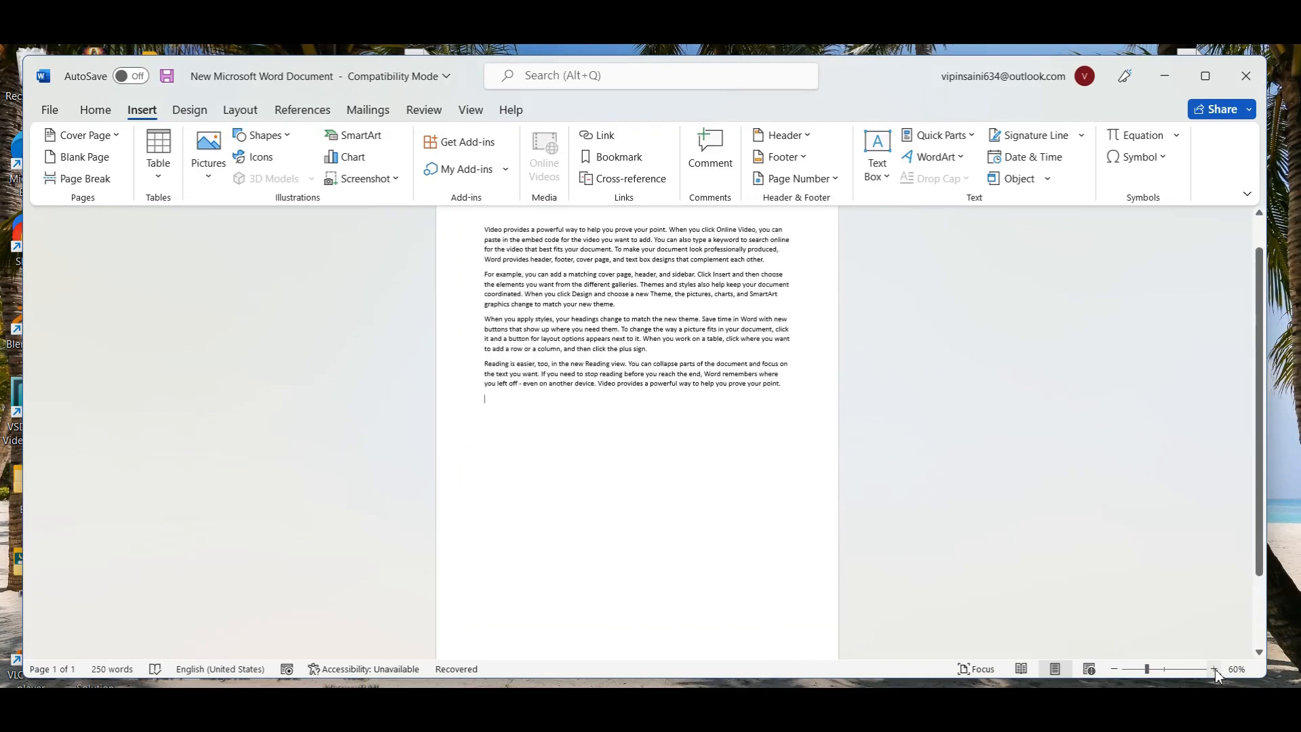
pyautogui.click(1215, 669)
pyautogui.scroll(3, 467, 461)
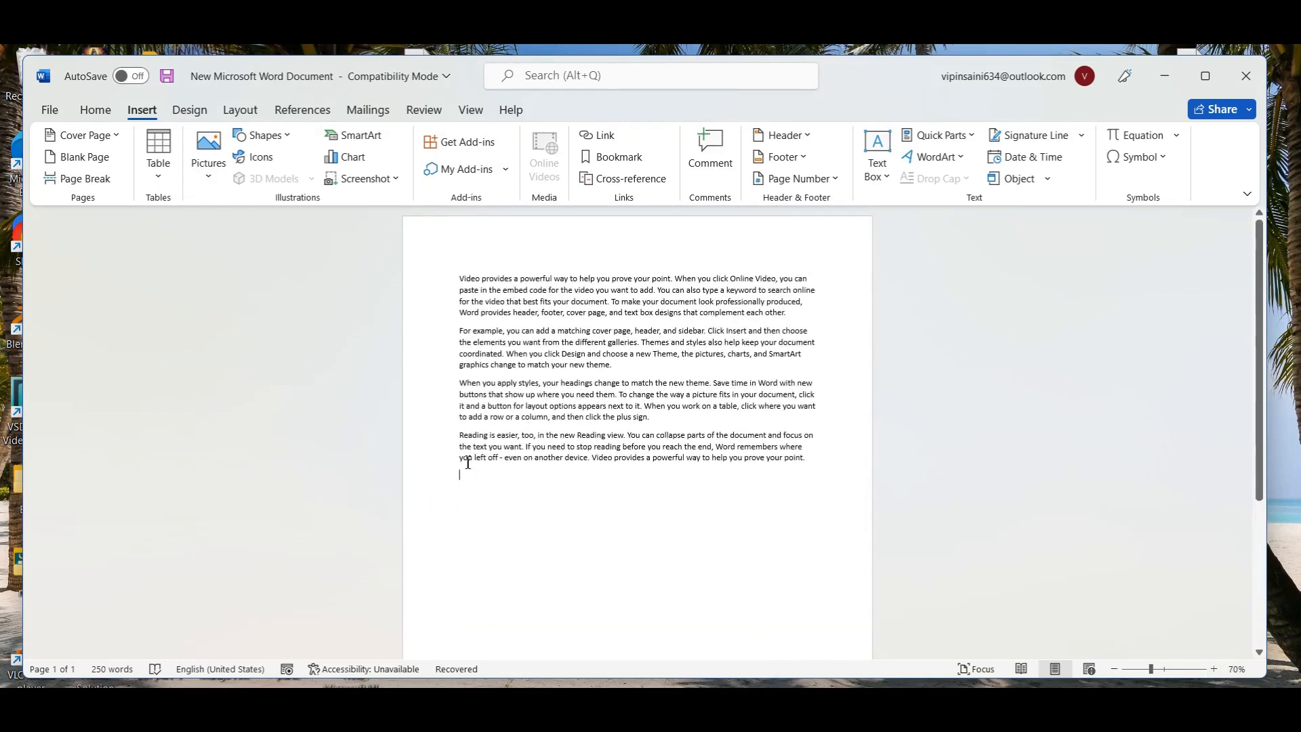
pyautogui.click(79, 164)
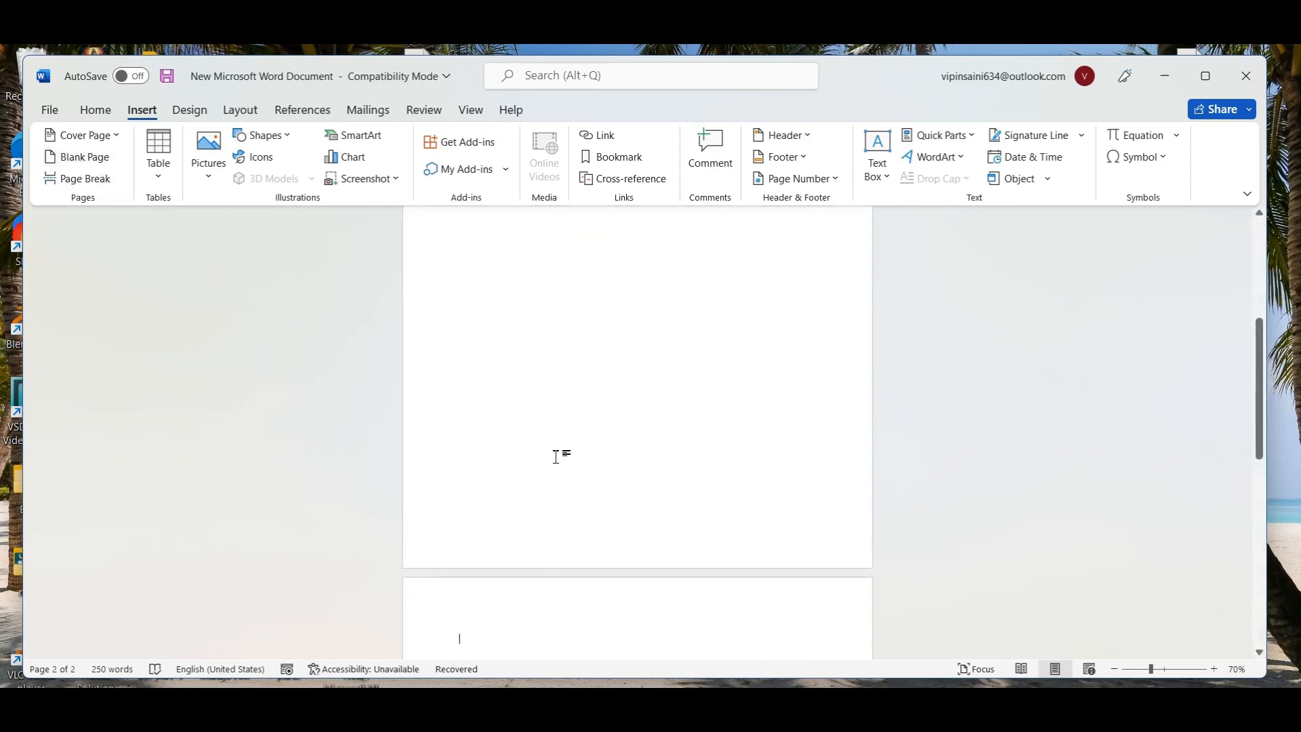
pyautogui.scroll(-3, 655, 532)
pyautogui.scroll(-3, 648, 516)
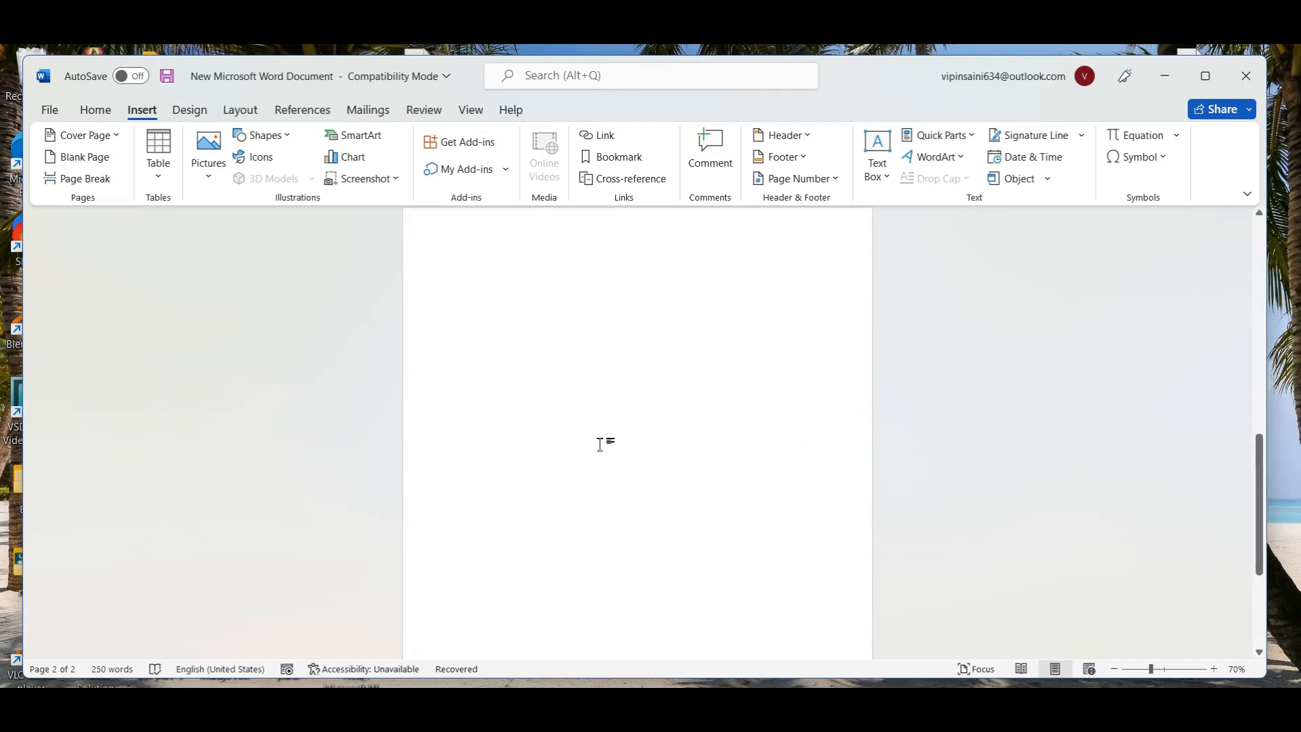
# Step: Select and delete everything in the document, including the sample text and the blank page
pyautogui.scroll(5, 487, 495)
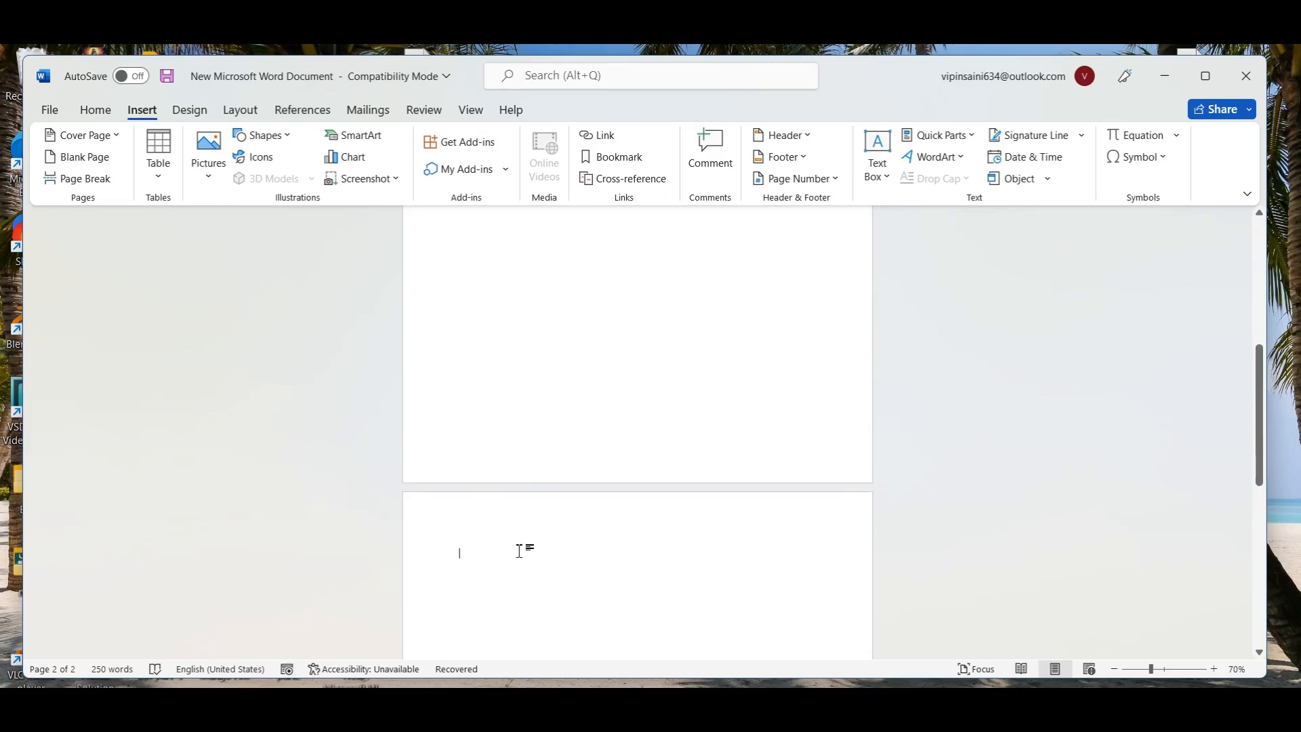
pyautogui.hotkey('ctrl', 'a')
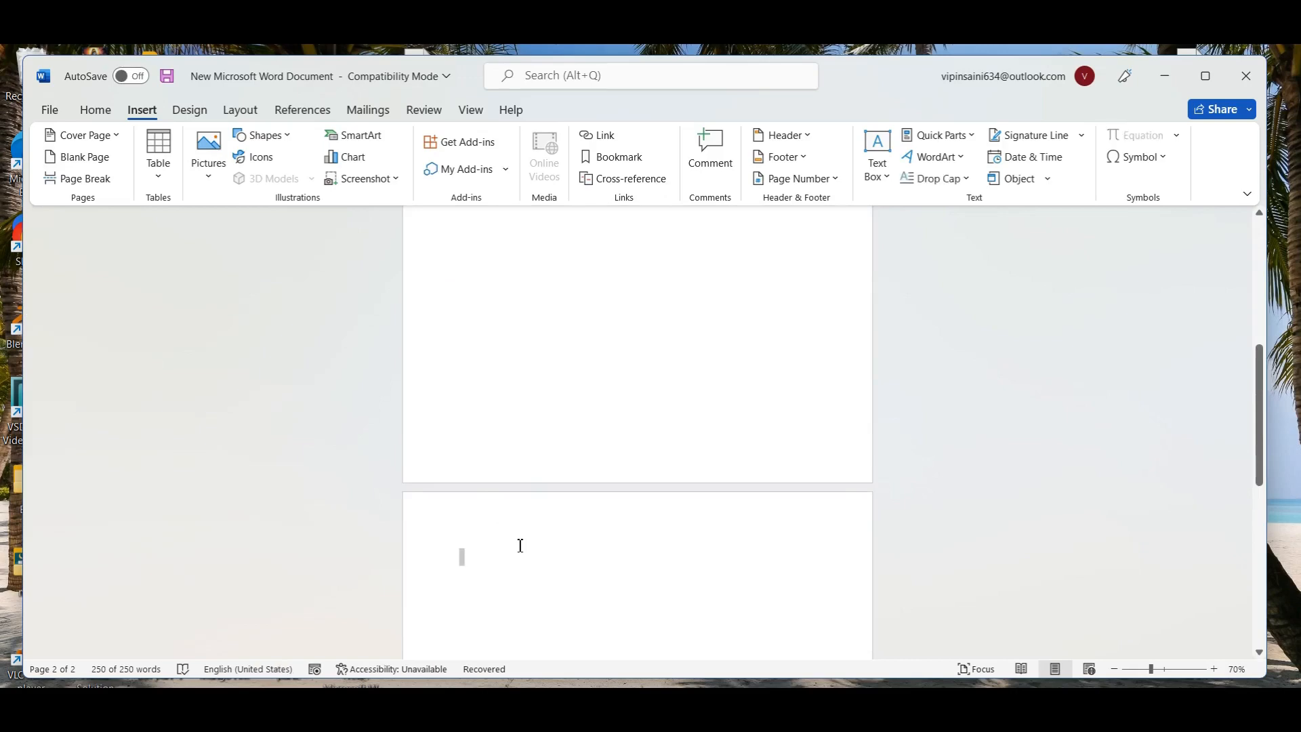
pyautogui.press('BackSpace')
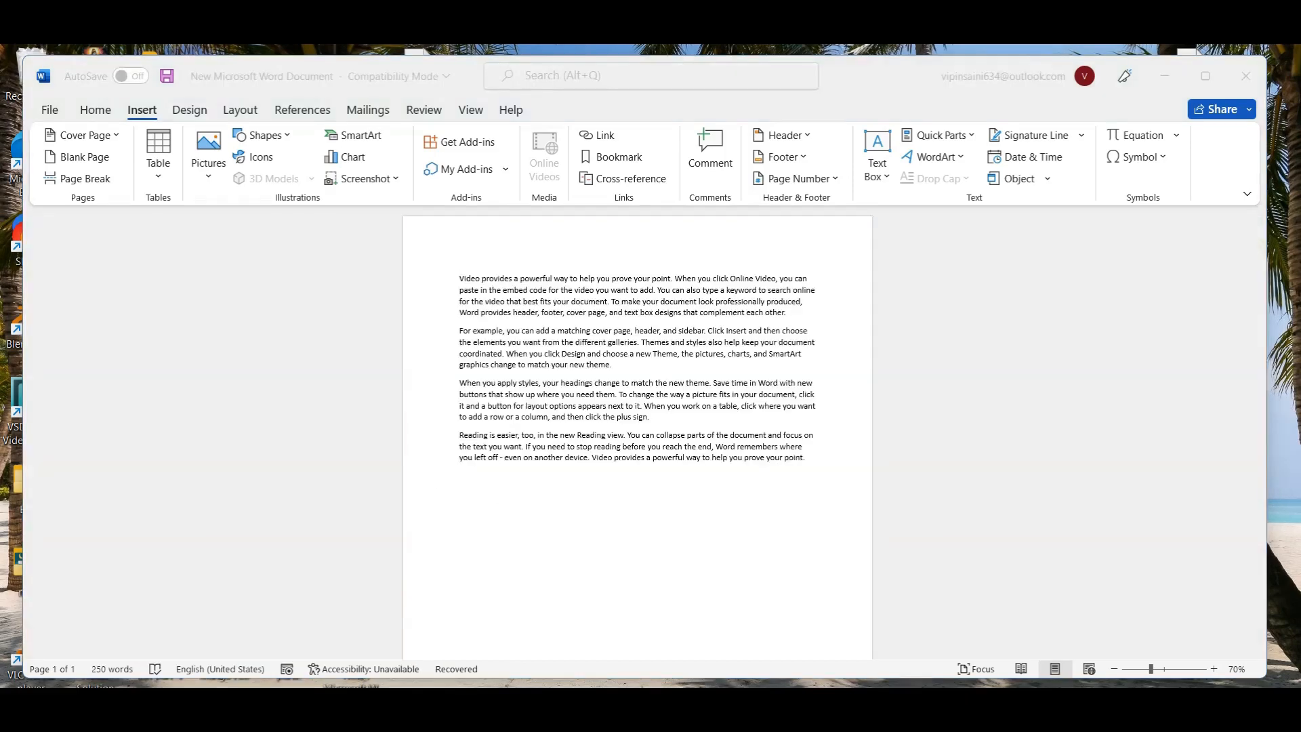
# Step: Insert a page break after the last paragraph of the sample text
pyautogui.click(810, 458)
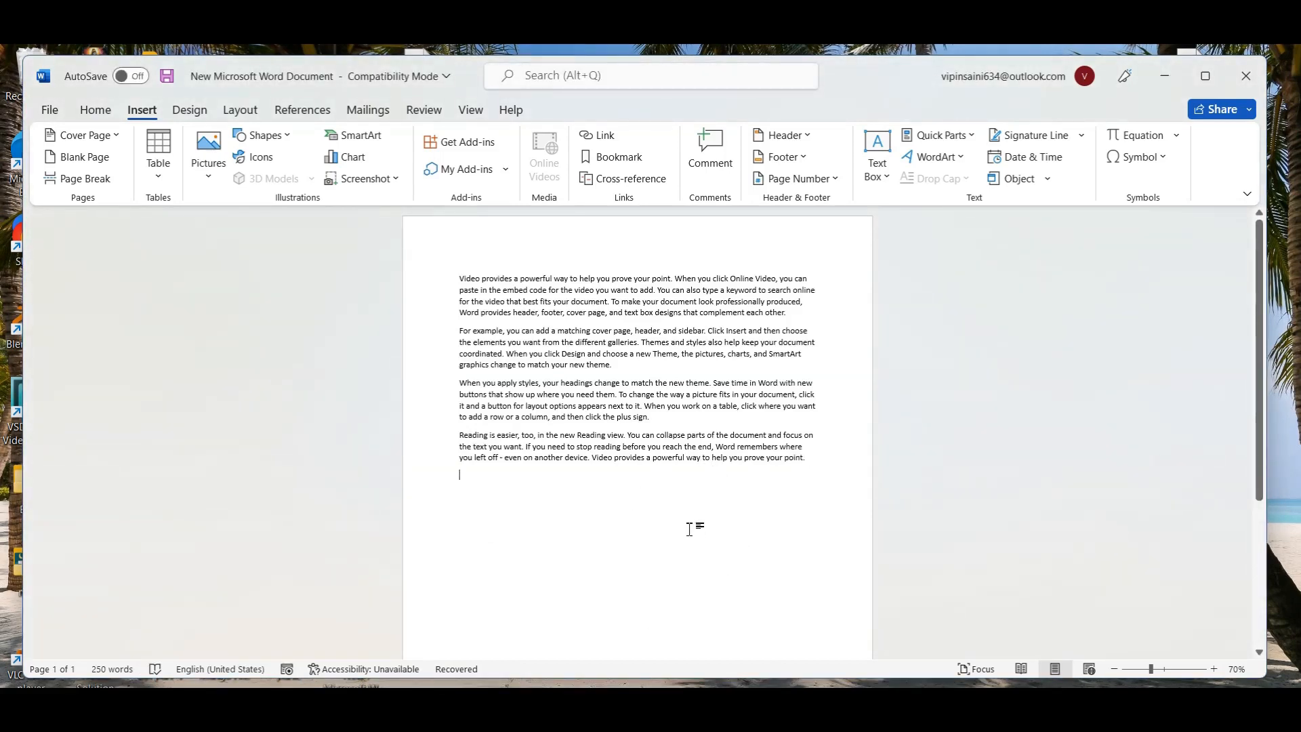
pyautogui.click(813, 463)
pyautogui.click(99, 180)
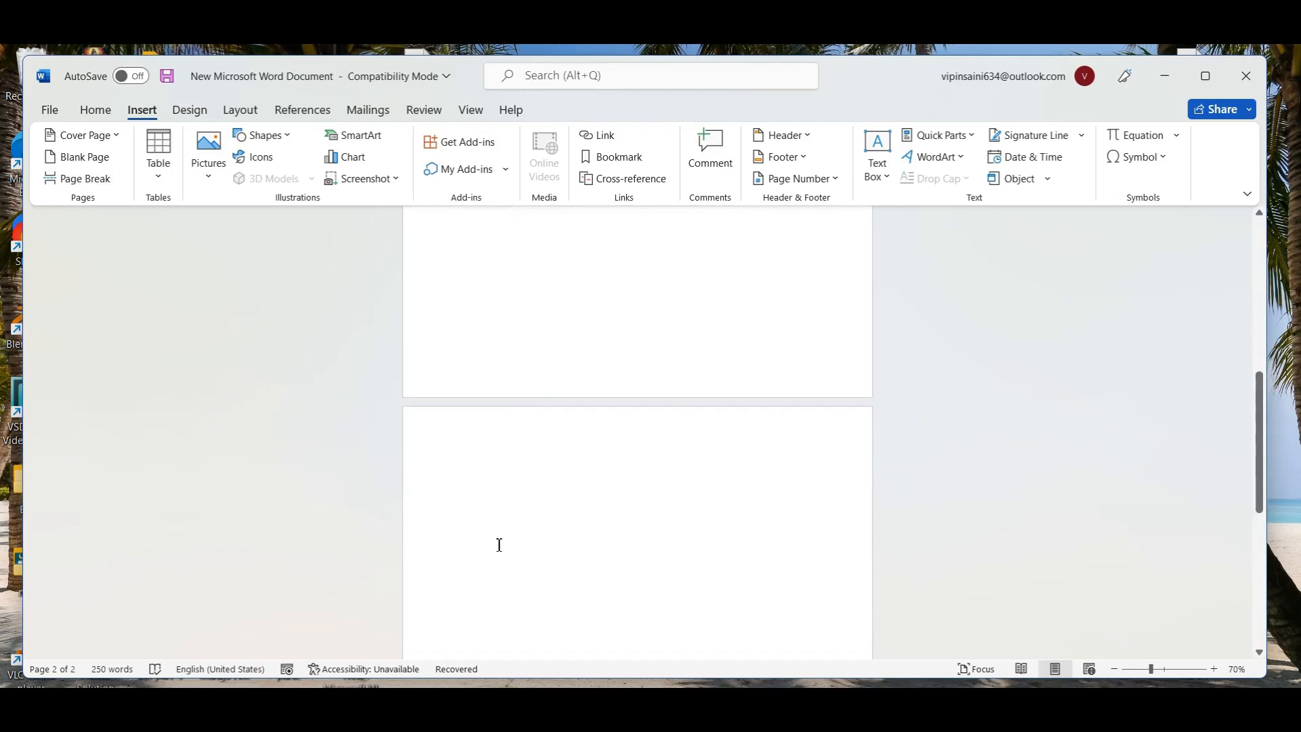
pyautogui.scroll(5, 497, 544)
pyautogui.scroll(1, 488, 517)
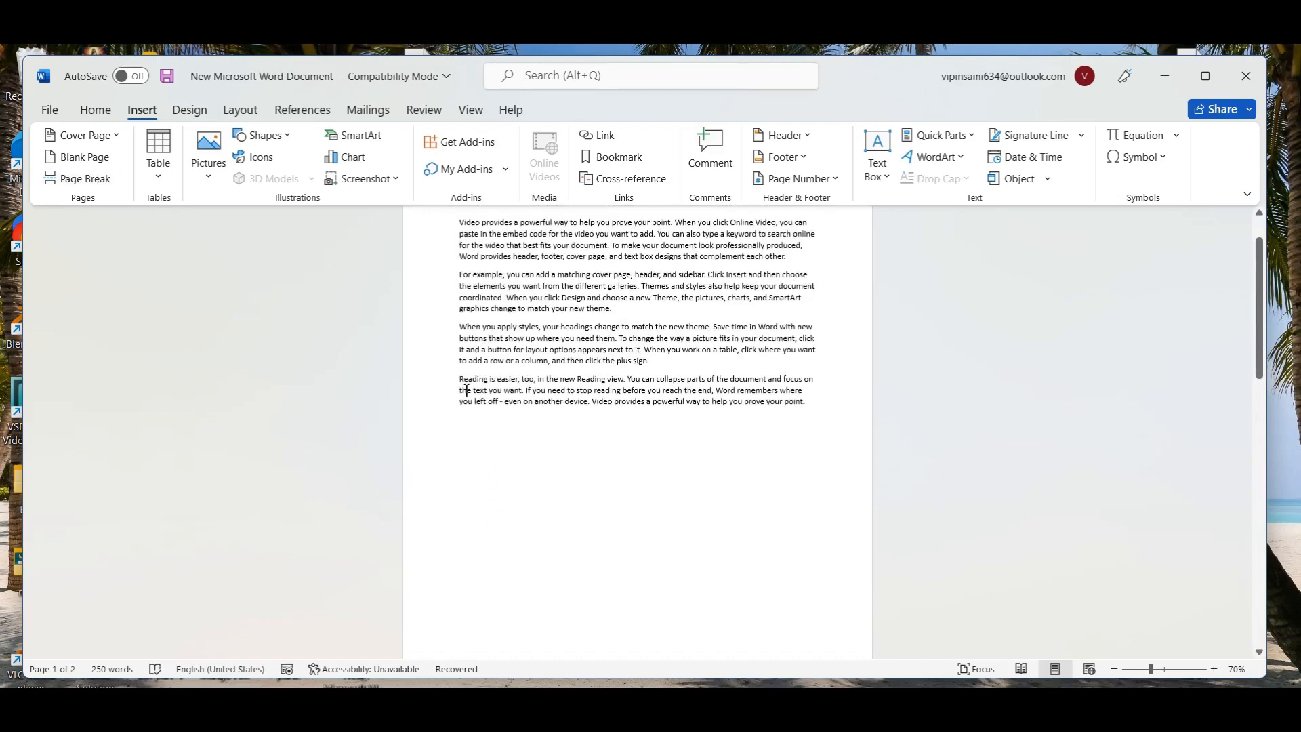
pyautogui.scroll(2, 560, 386)
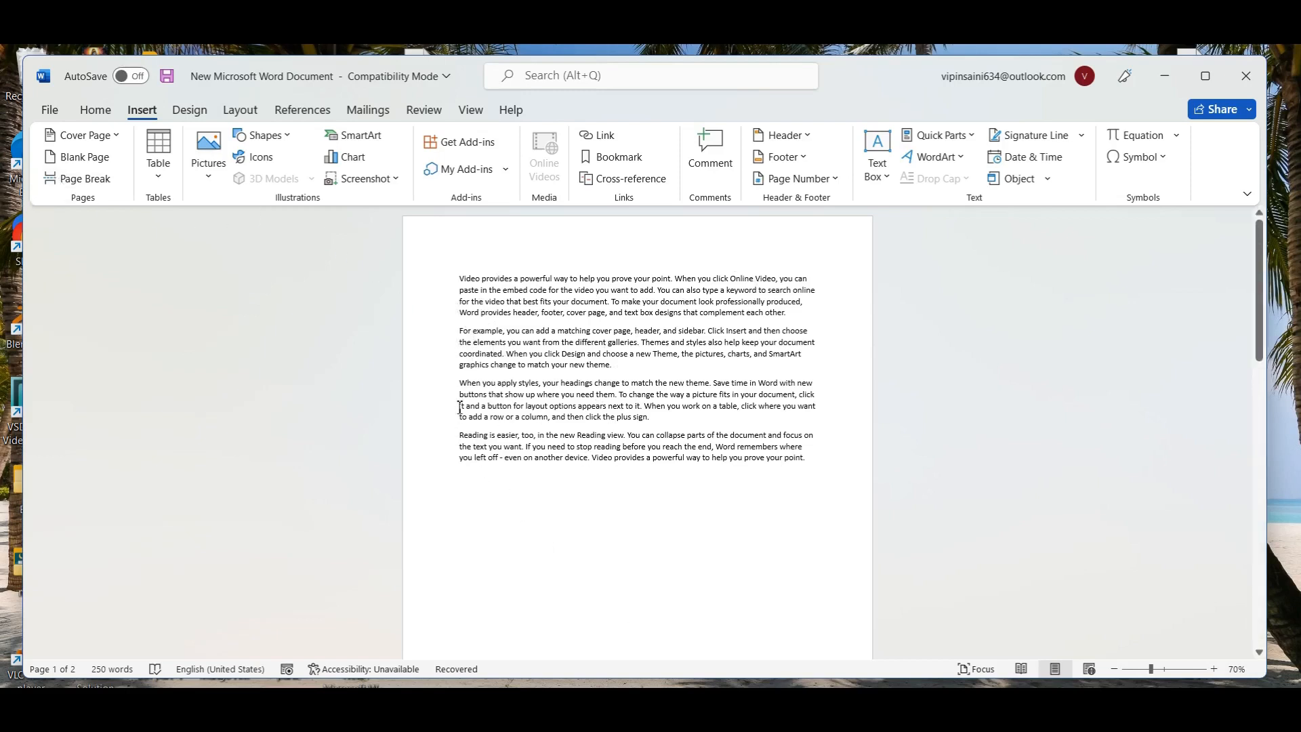
# Step: Insert a page break before the second paragraph, which starts with "For example"
pyautogui.click(458, 332)
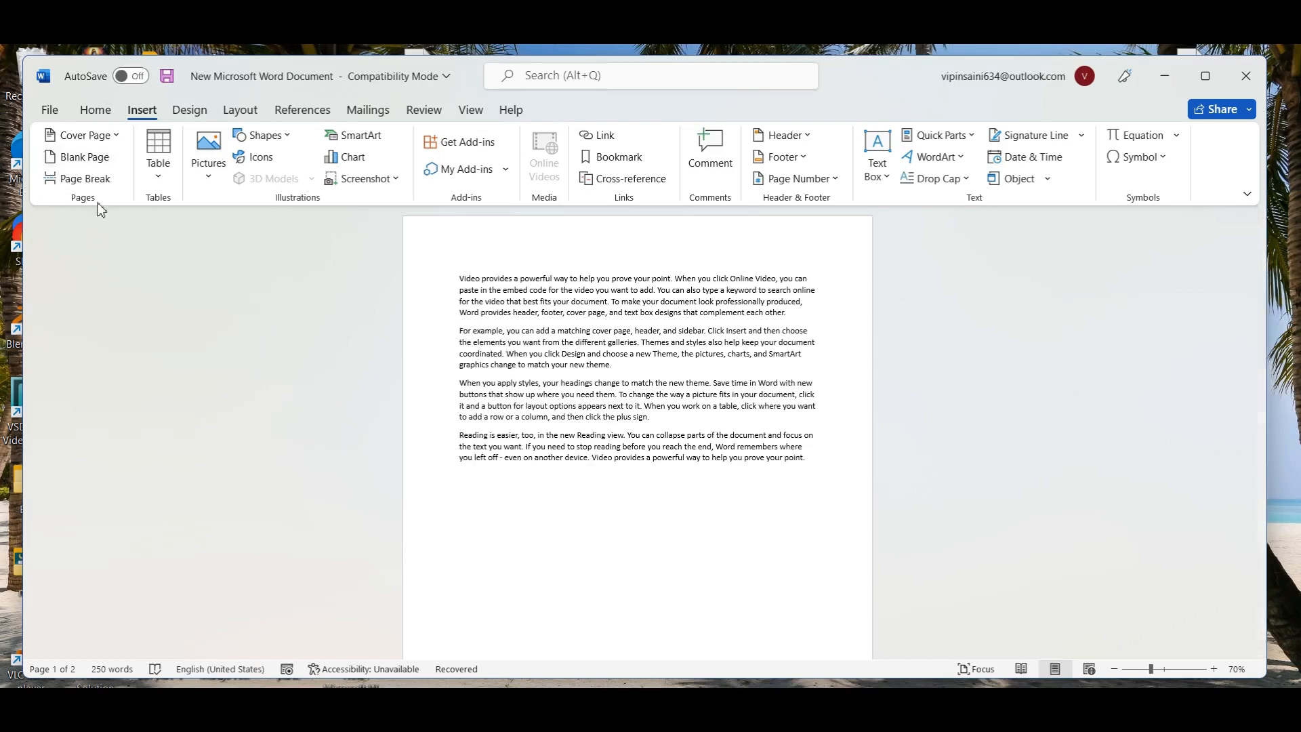
pyautogui.click(95, 180)
pyautogui.scroll(-5, 671, 572)
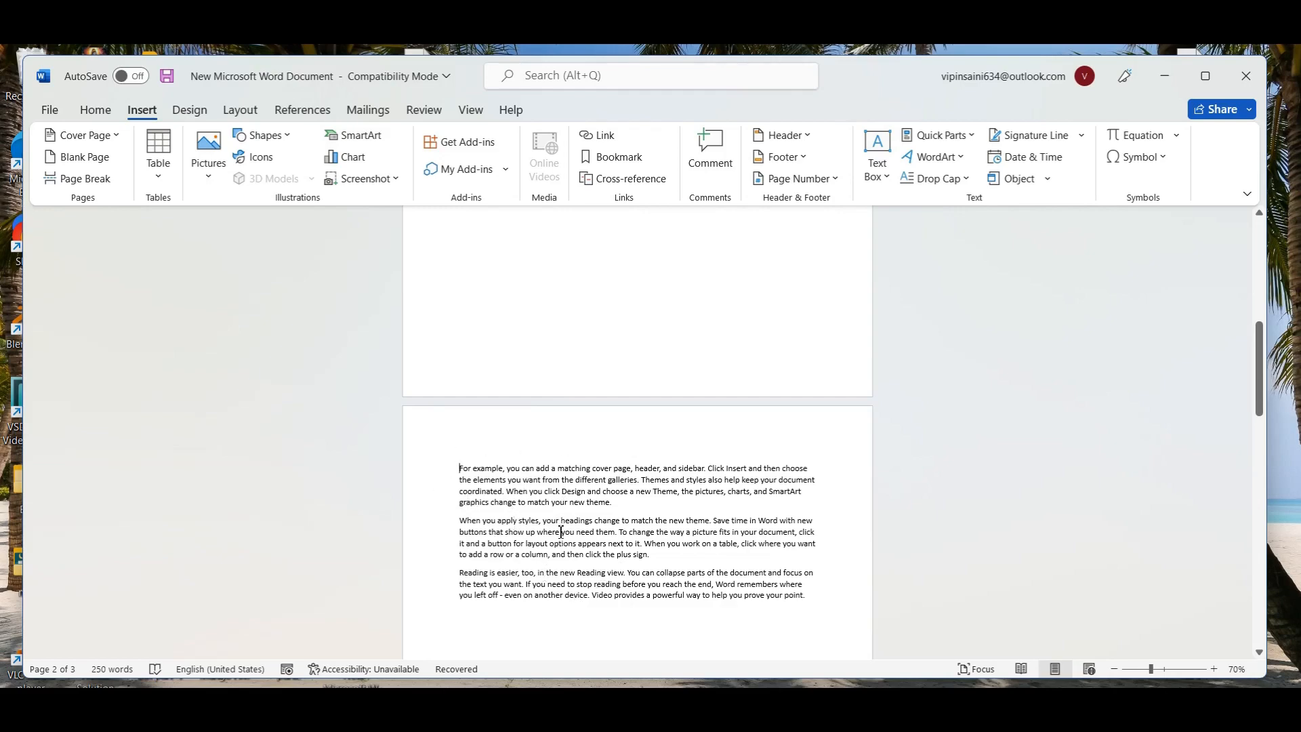
pyautogui.scroll(8, 562, 529)
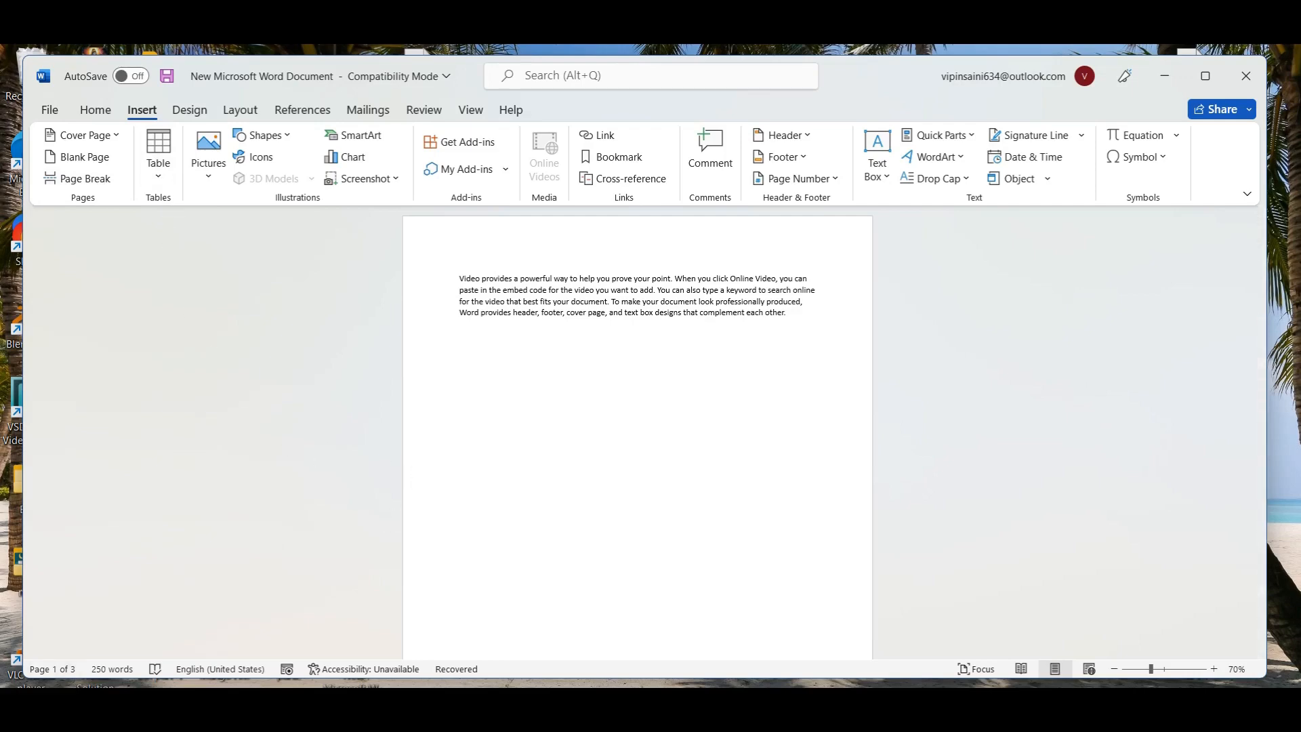
# Step: Undo the page breaks and the sample text to return to an empty page
pyautogui.hotkey('ctrl', 'z')
pyautogui.hotkey('ctrl', 'z')
pyautogui.hotkey('ctrl', 'z')
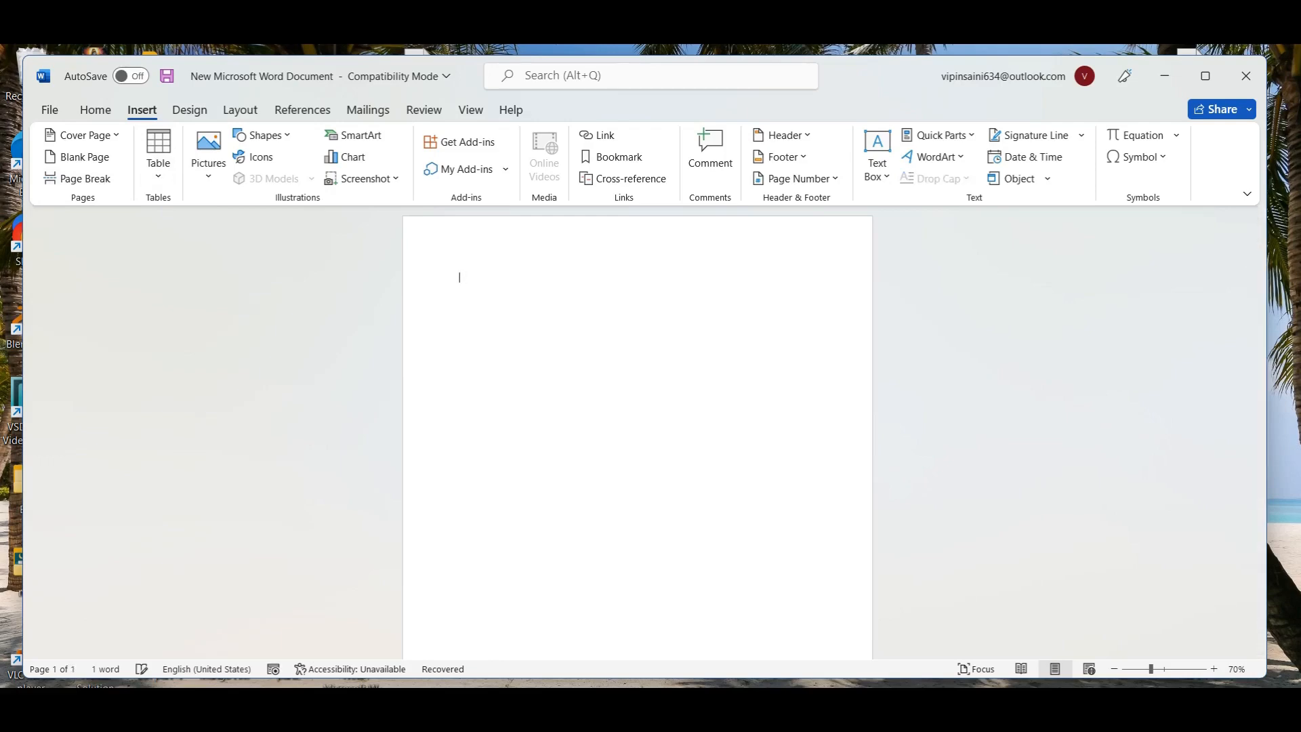
pyautogui.scroll(-2, 818, 520)
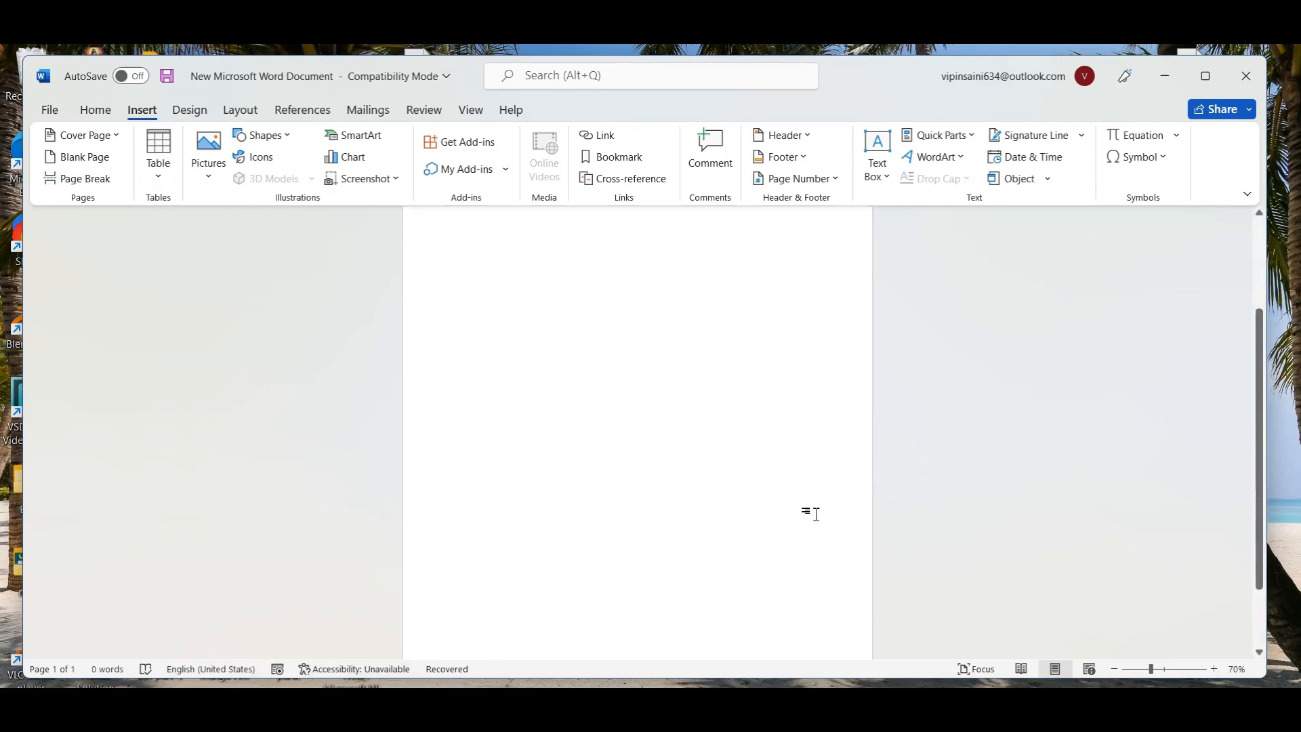
pyautogui.scroll(1, 814, 503)
pyautogui.scroll(1, 813, 502)
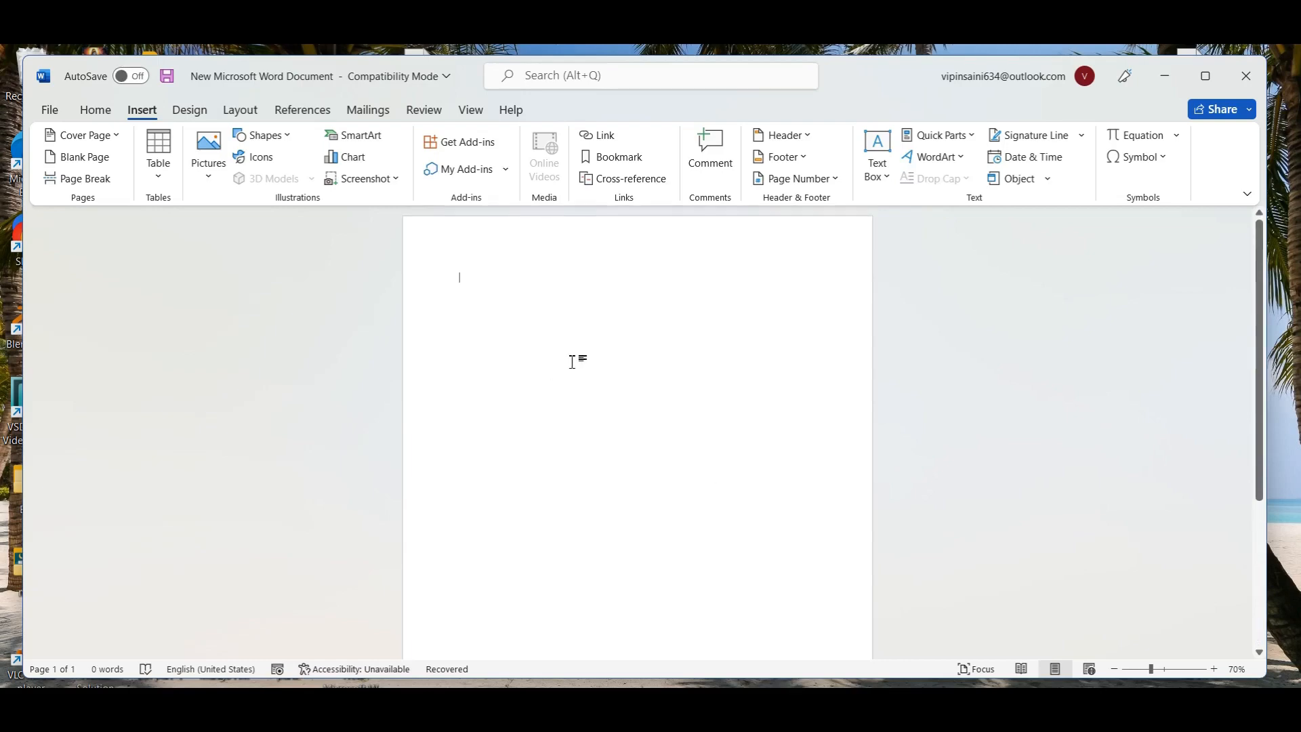
# Step: Insert a table with five columns and five rows on the empty page
pyautogui.click(161, 179)
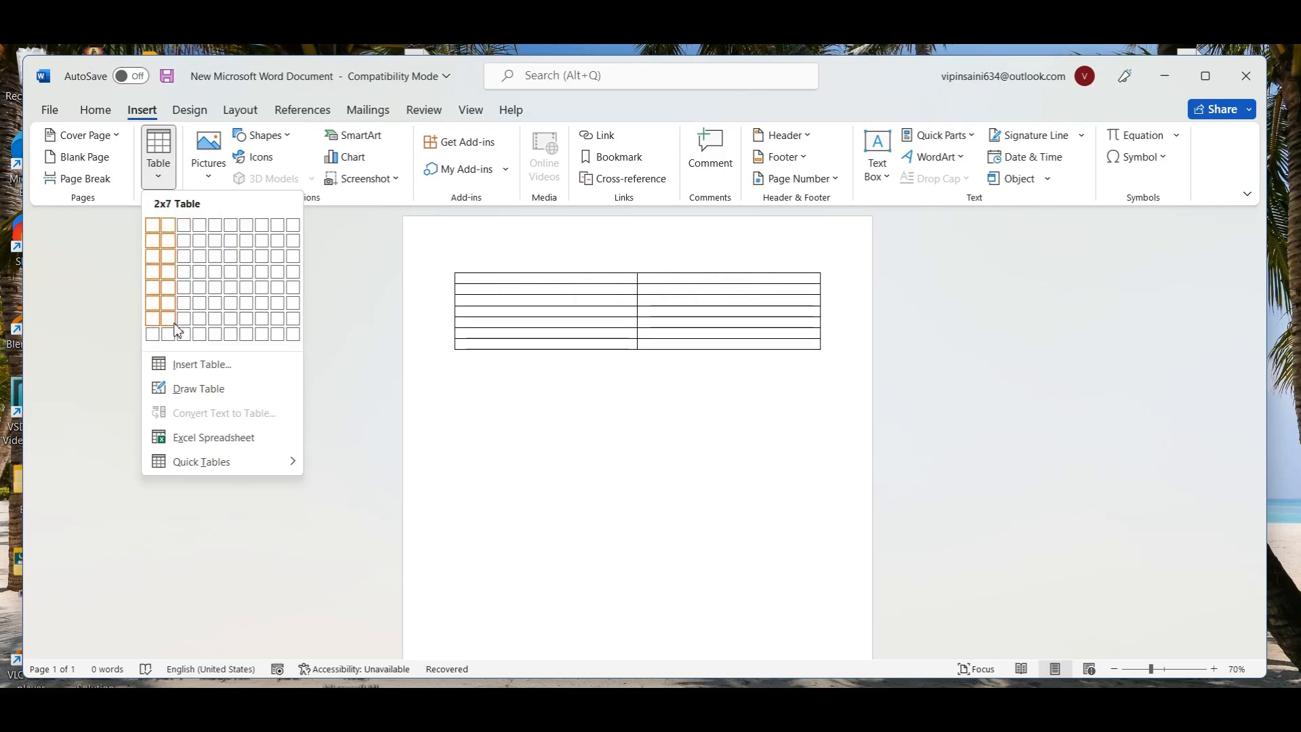
pyautogui.click(217, 288)
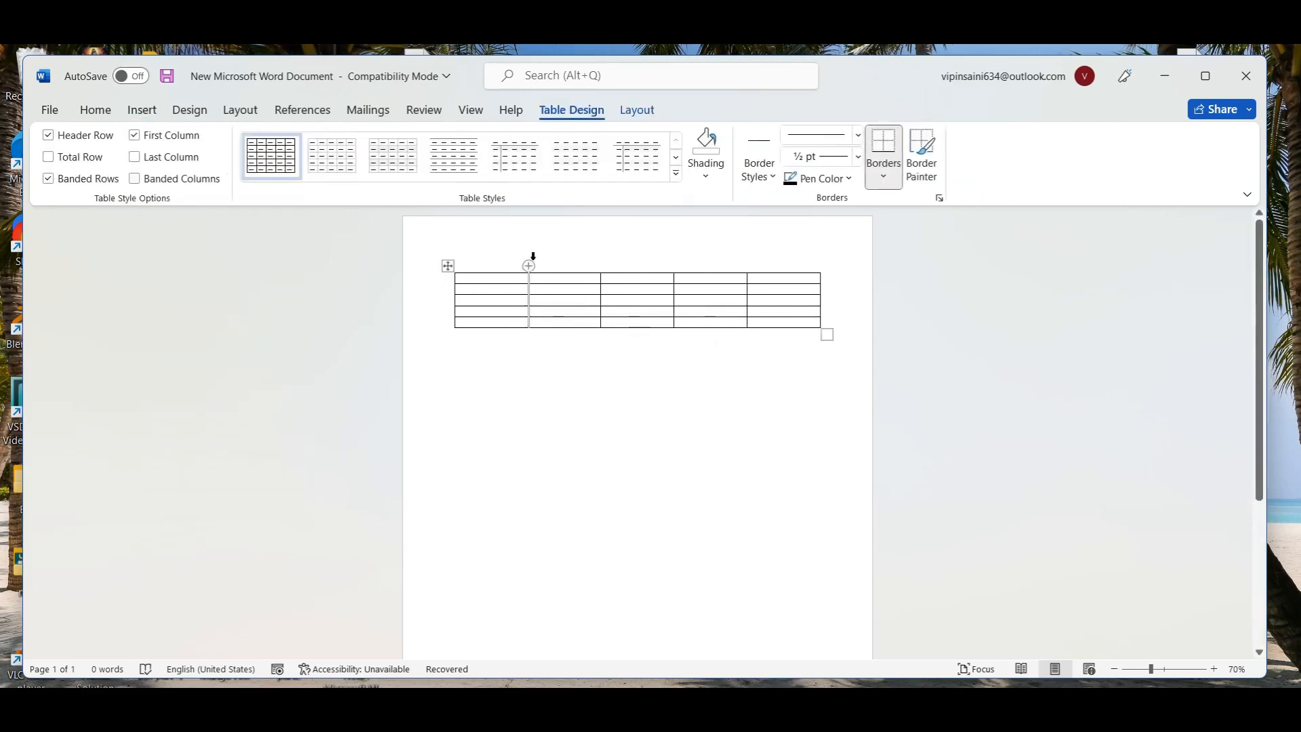
pyautogui.click(145, 111)
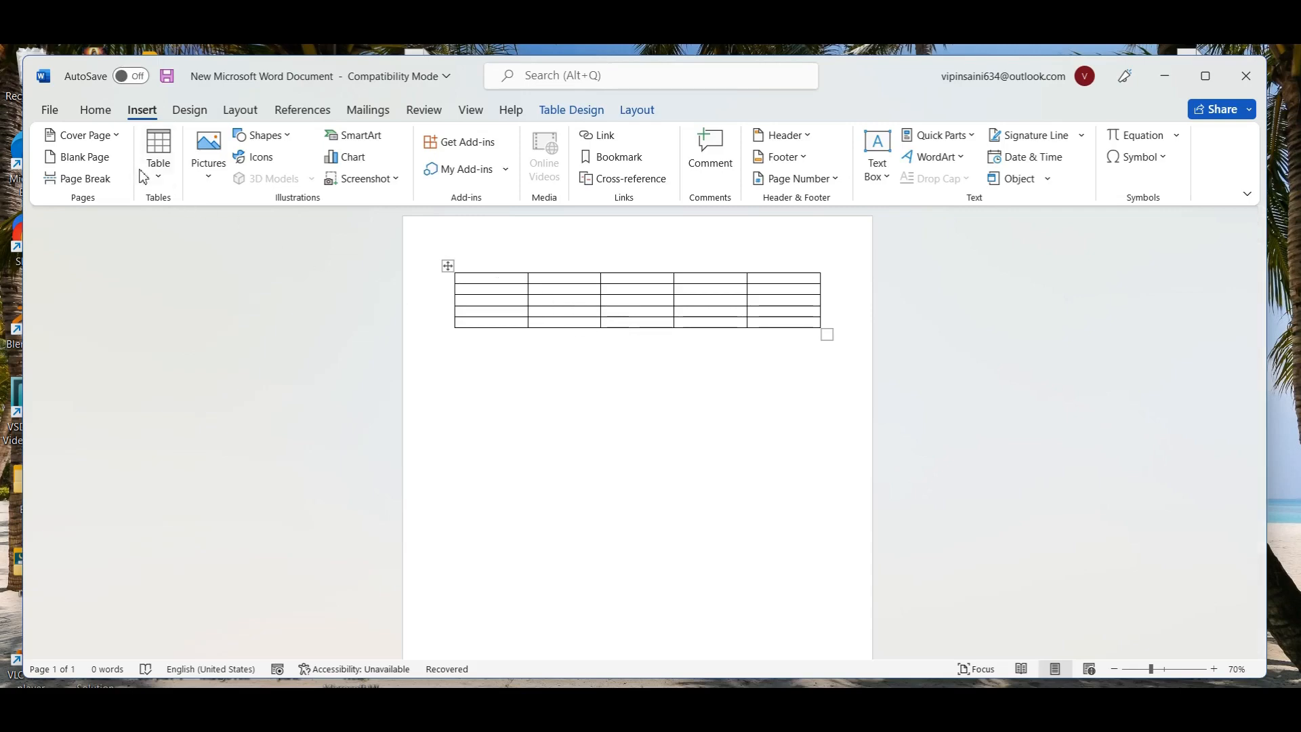
pyautogui.click(159, 178)
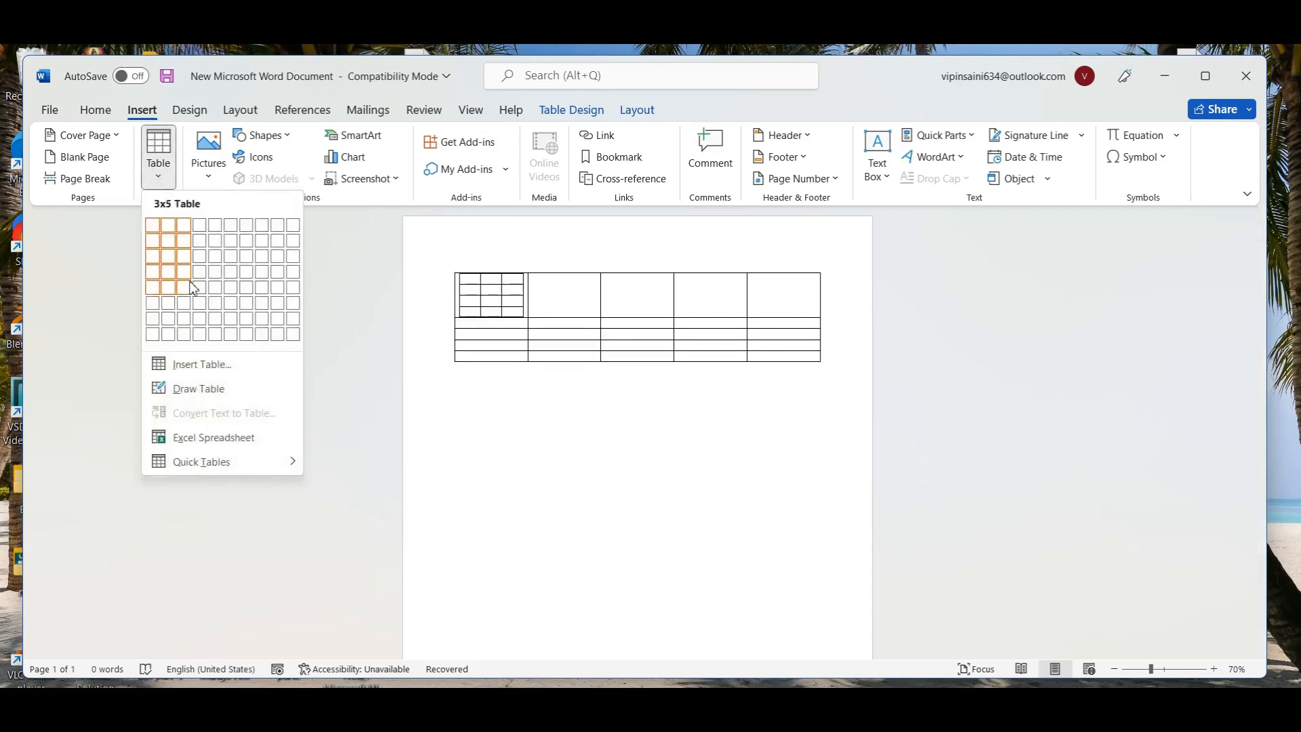
pyautogui.click(540, 416)
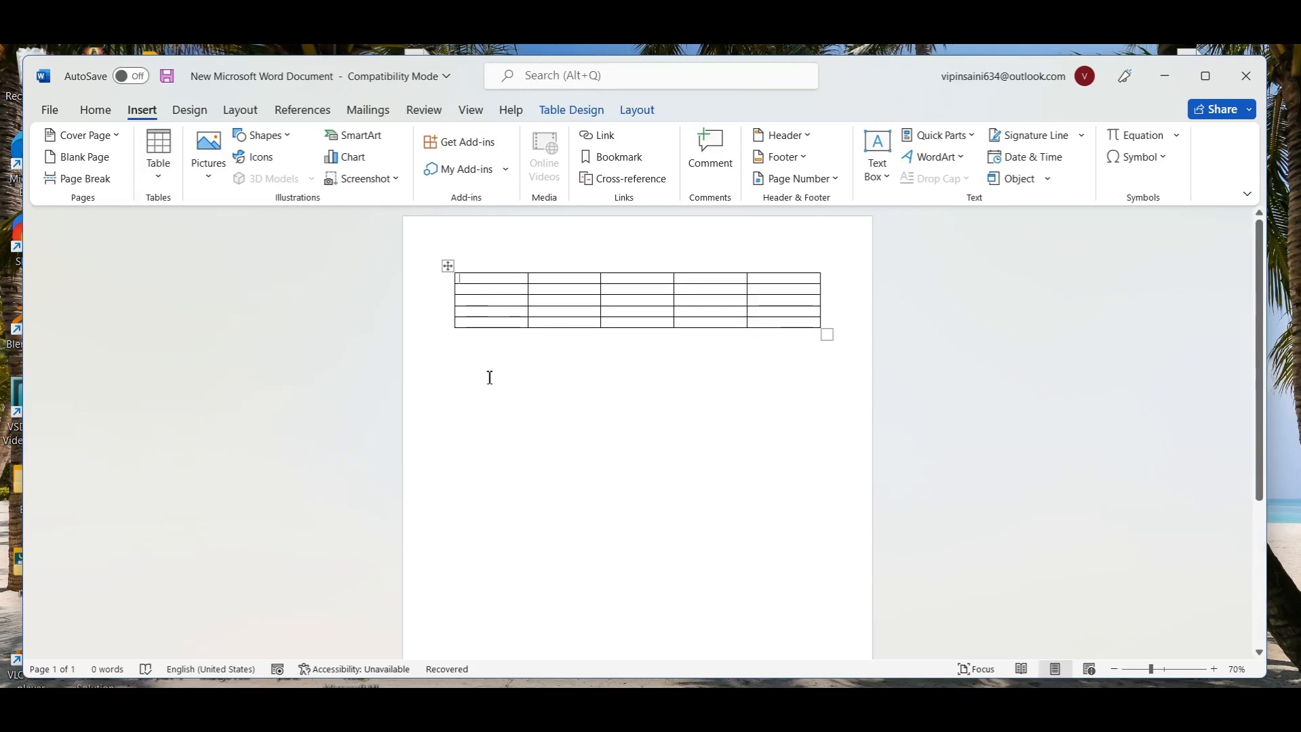
# Step: Replace the five-by-five table with one of 10 columns and 20 rows at fixed column width Auto
pyautogui.hotkey('ctrl', 'a')
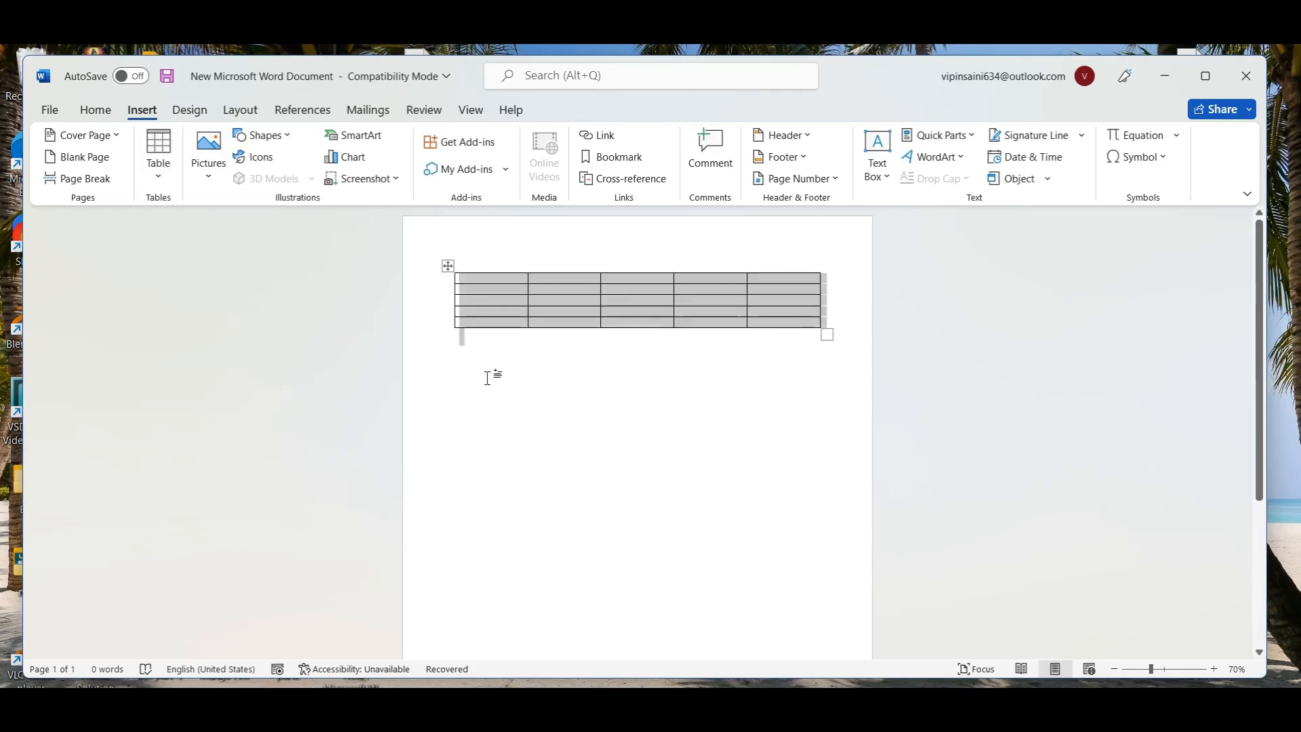
pyautogui.press('Delete')
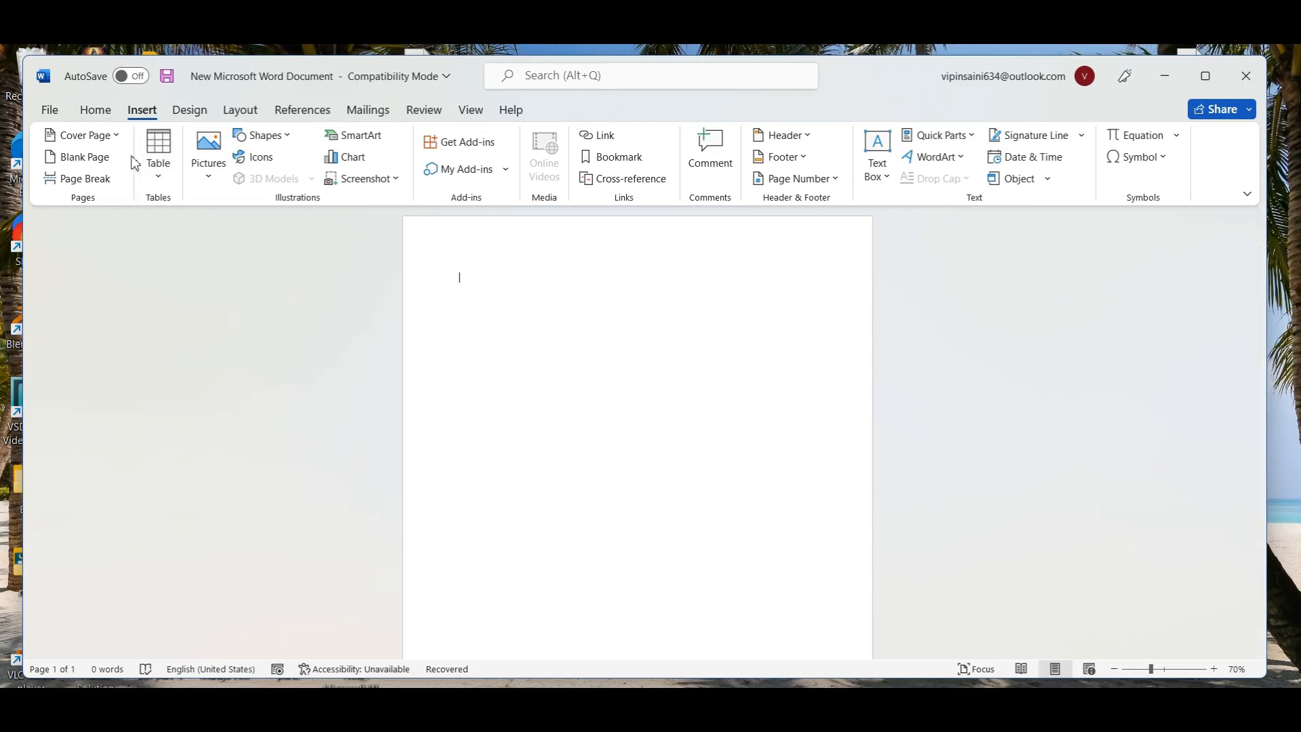
pyautogui.click(159, 166)
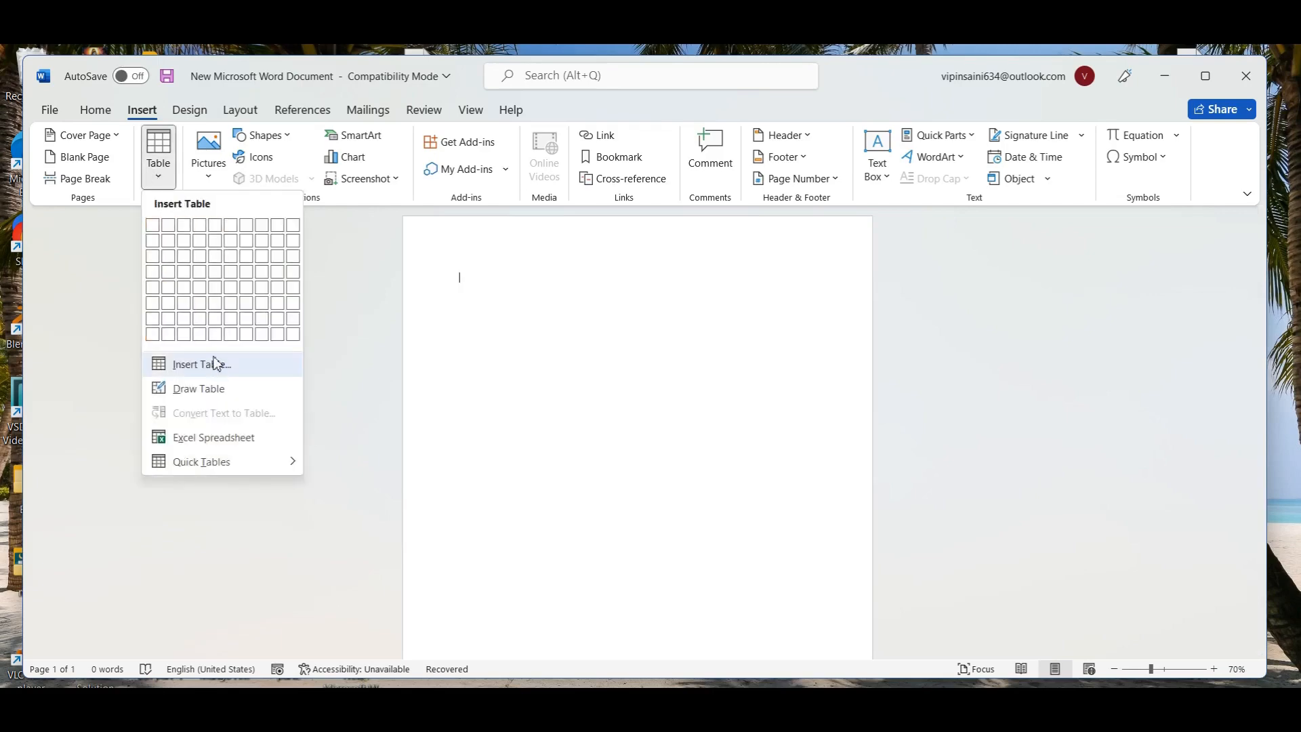
pyautogui.click(214, 364)
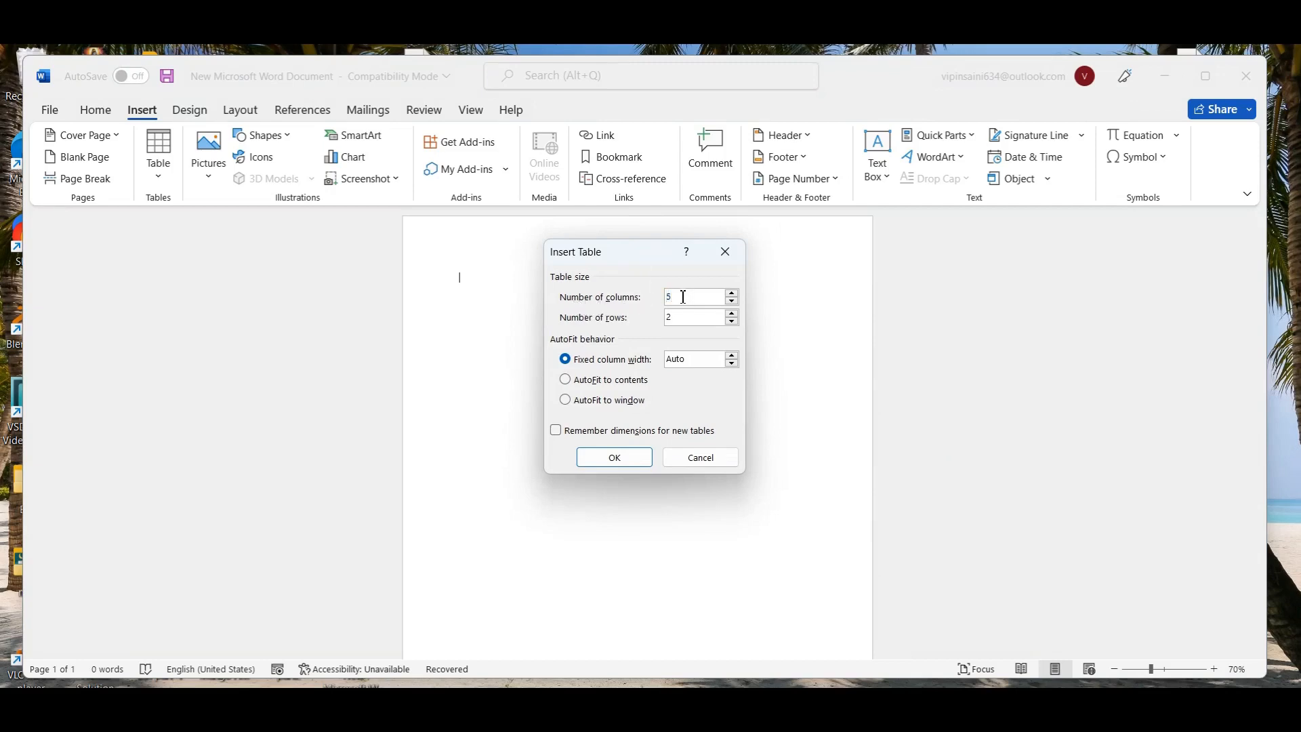
pyautogui.press('BackSpace')
pyautogui.write('10')
pyautogui.click(622, 460)
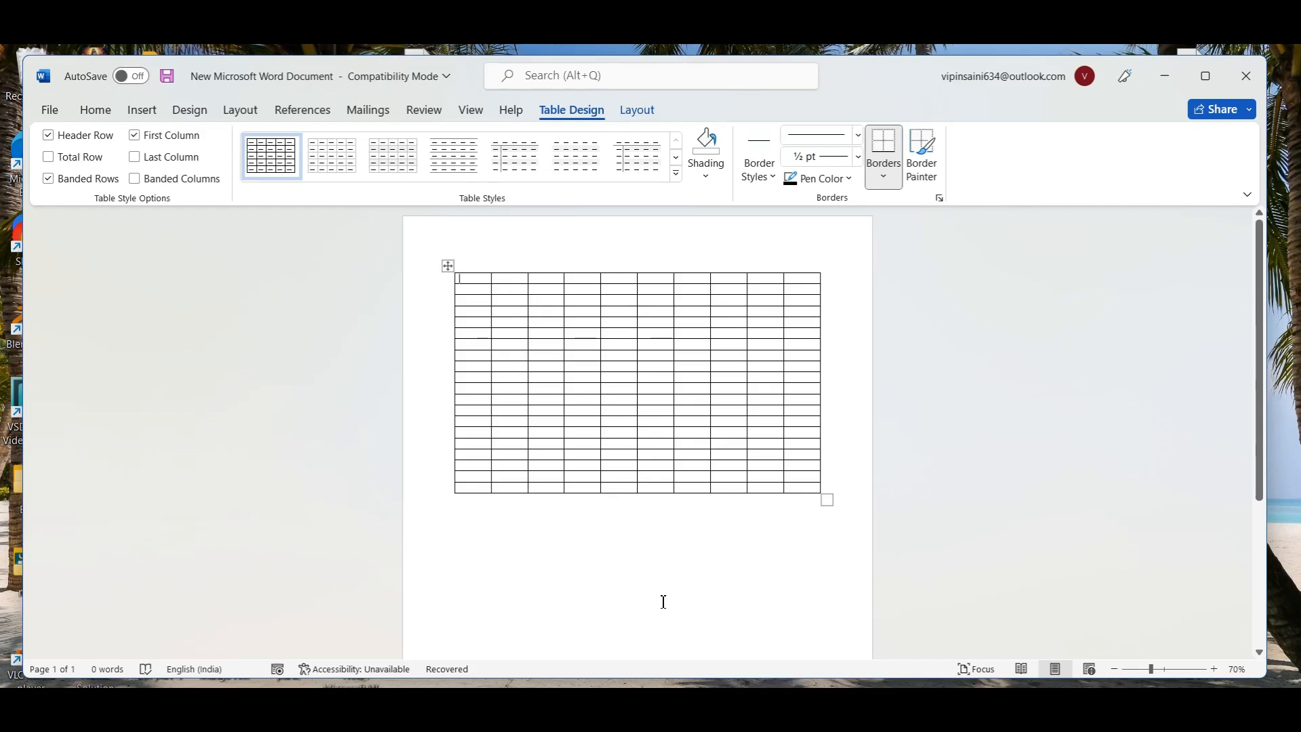
# Step: Delete the table and insert another with 10 columns and 20 rows, using the fixed column width option
pyautogui.hotkey('ctrl', 'a')
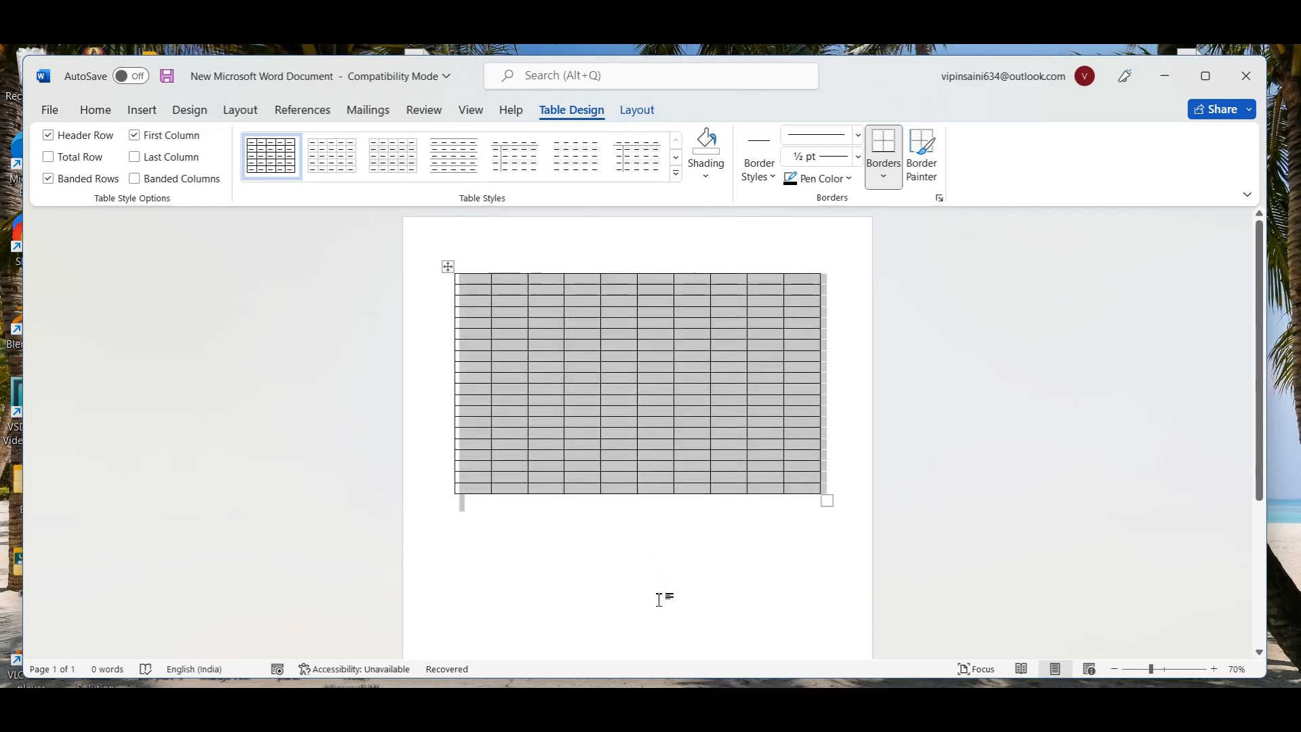
pyautogui.press('Delete')
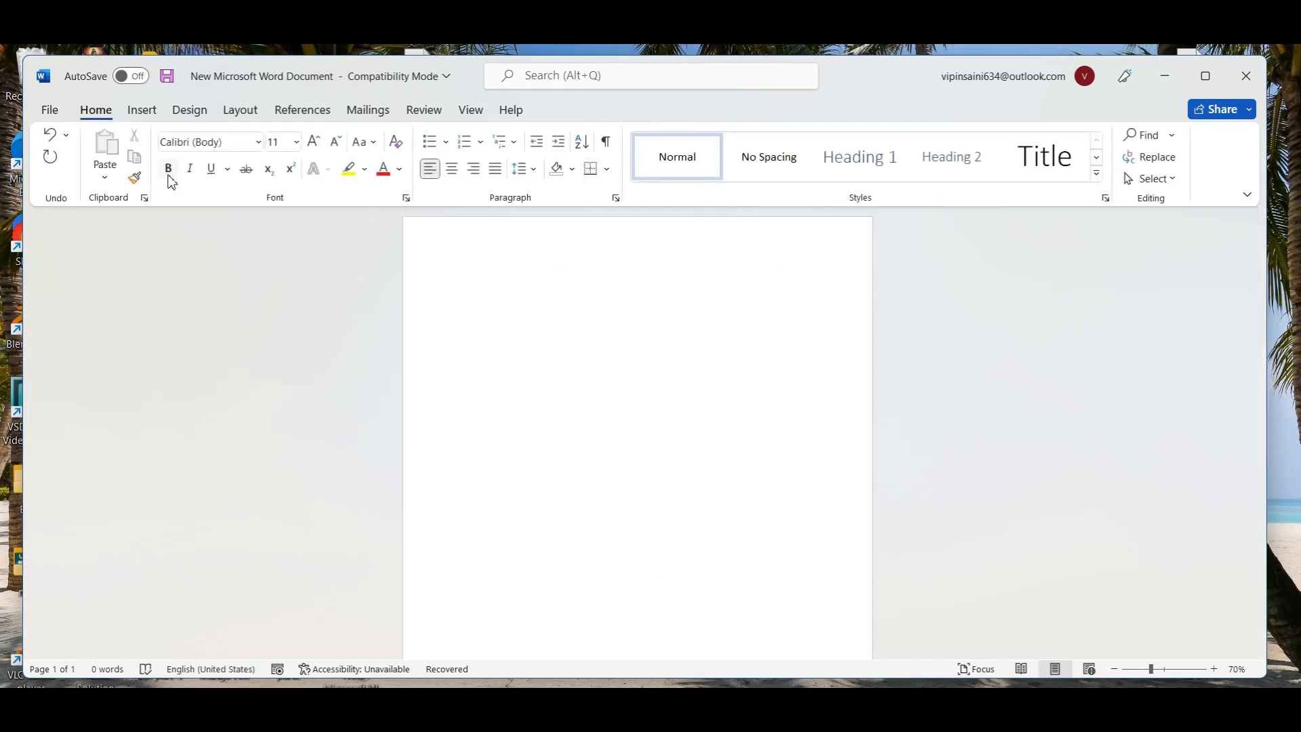
pyautogui.click(144, 118)
pyautogui.click(169, 175)
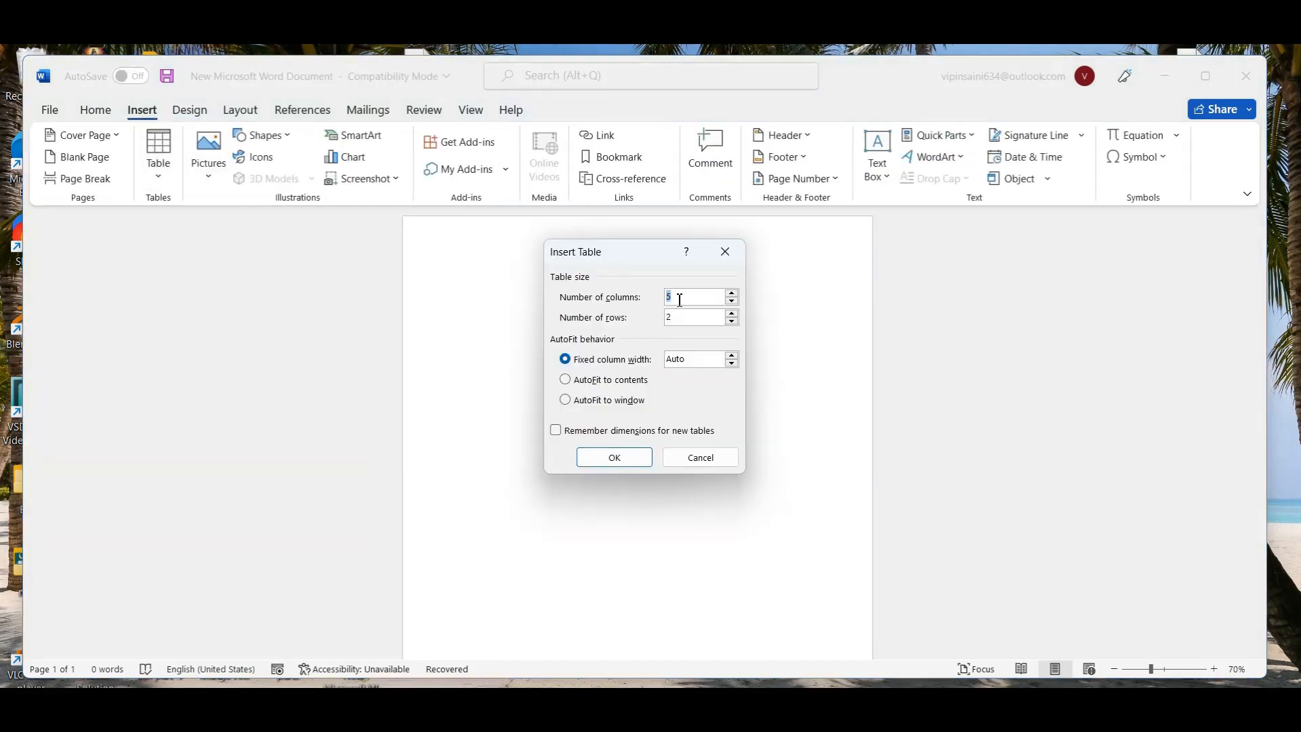
pyautogui.press('BackSpace')
pyautogui.write('1')
pyautogui.press('BackSpace')
pyautogui.write('2')
pyautogui.click(736, 355)
pyautogui.press('BackSpace')
pyautogui.click(644, 459)
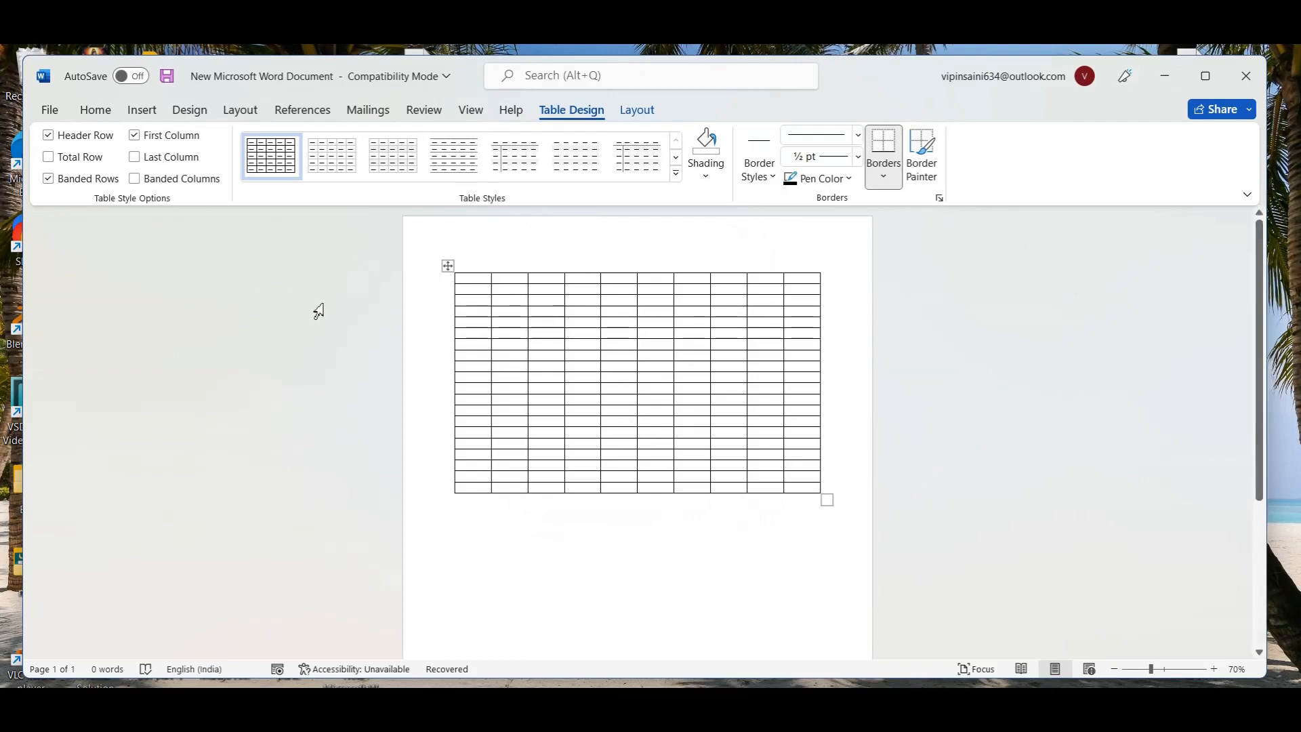
# Step: Replace the fixed-width table with one of 10 columns and 20 rows set to AutoFit to contents
pyautogui.hotkey('ctrl', 'a')
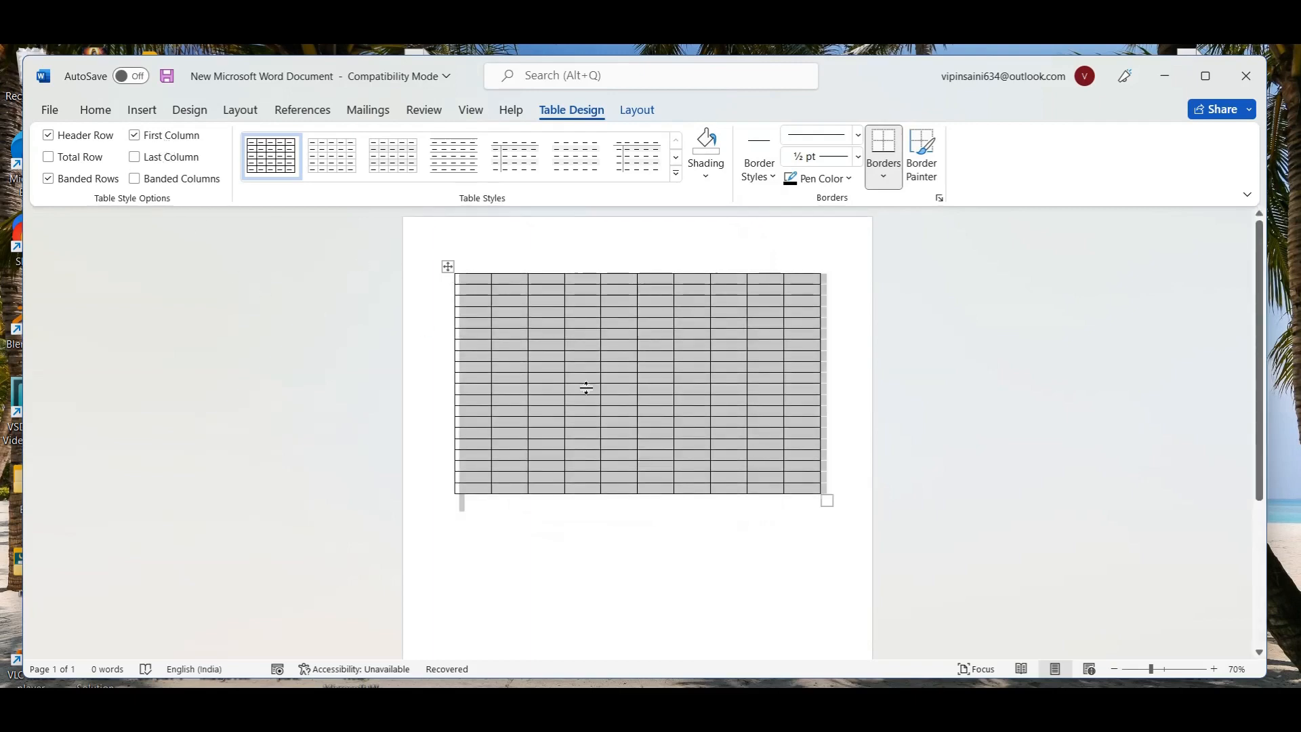
pyautogui.press('BackSpace')
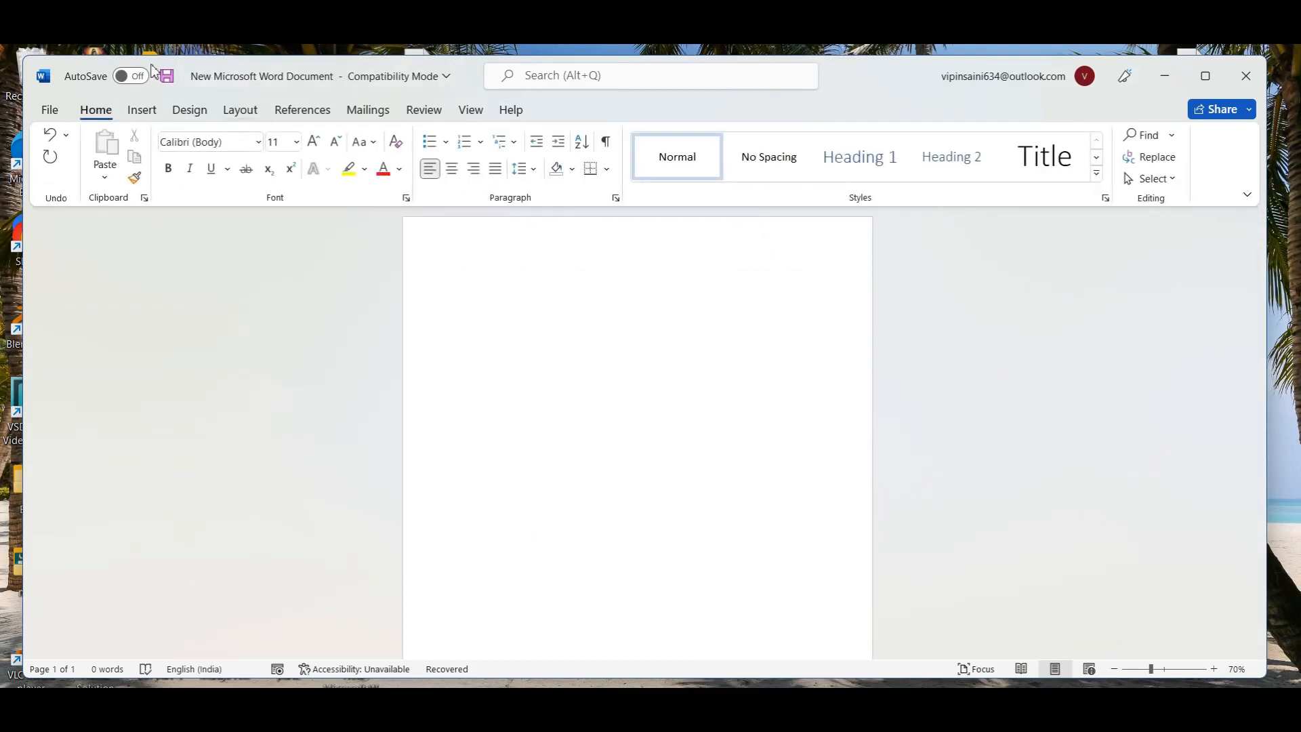
pyautogui.click(142, 109)
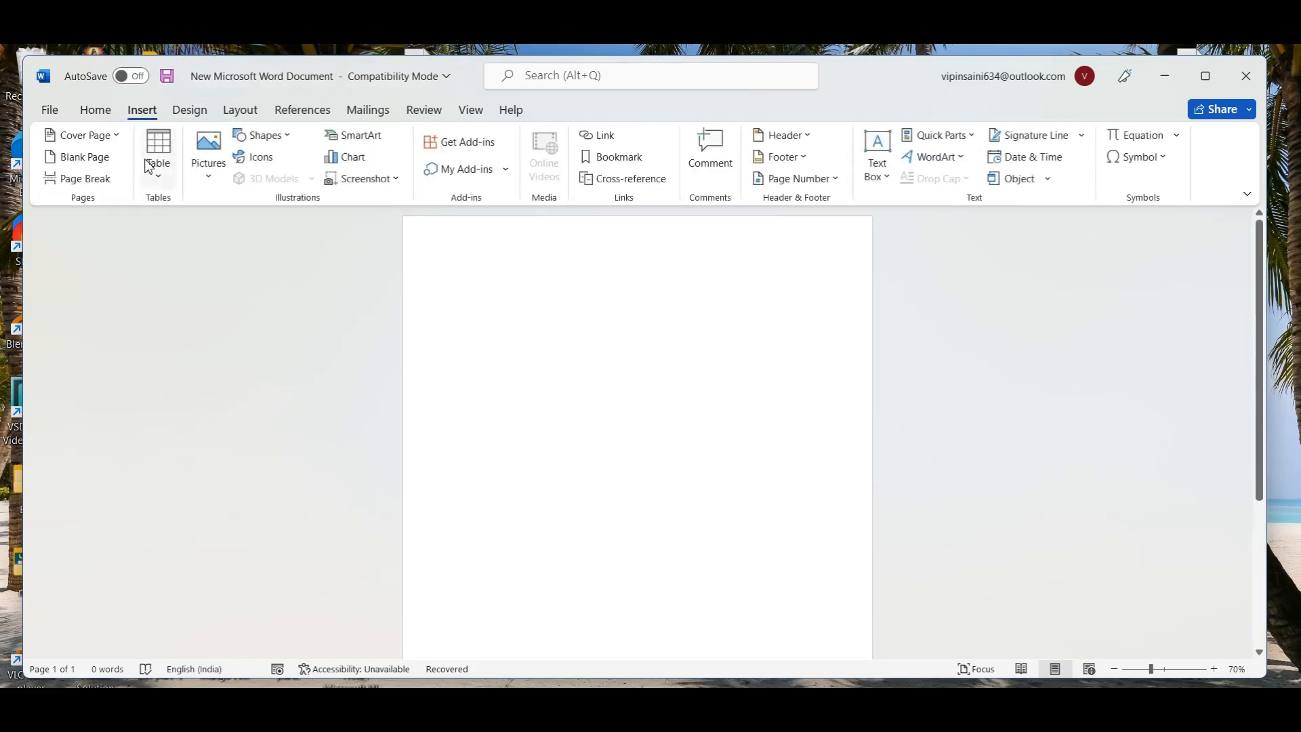
pyautogui.click(158, 159)
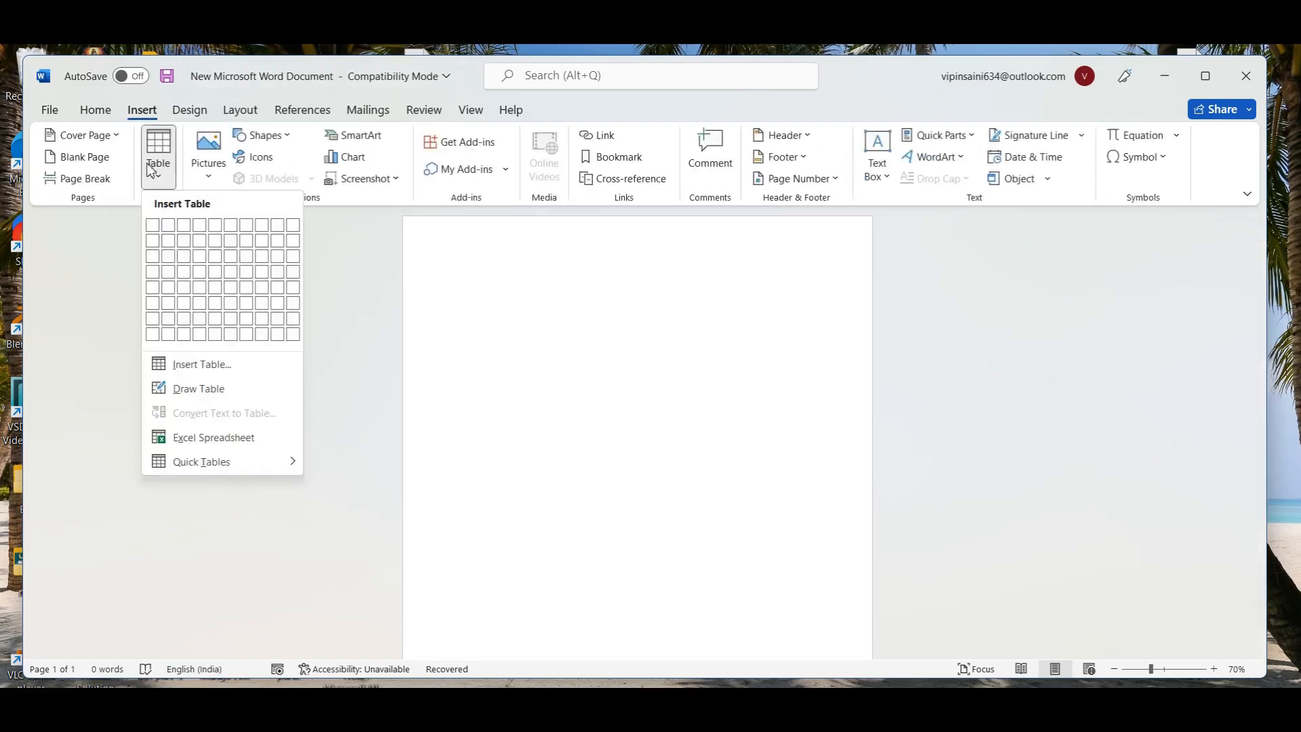
pyautogui.click(201, 364)
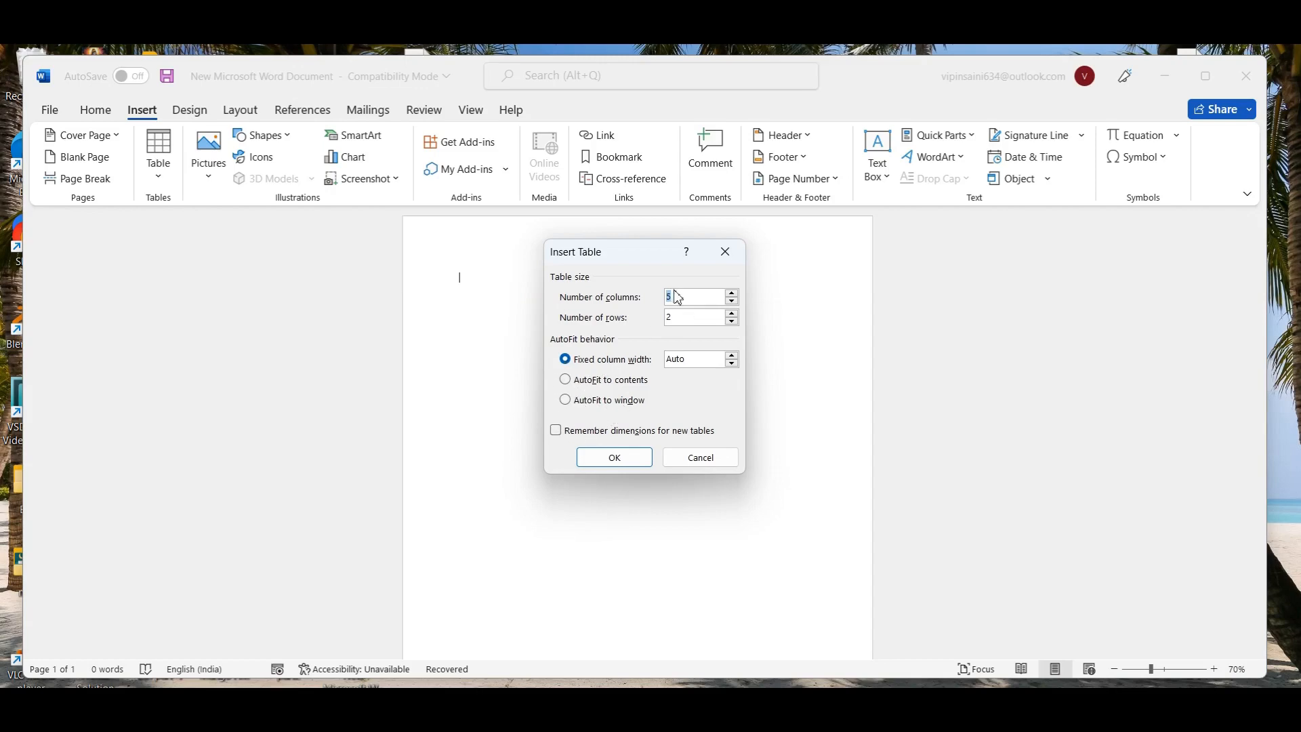
pyautogui.press('BackSpace')
pyautogui.write('10')
pyautogui.click(566, 381)
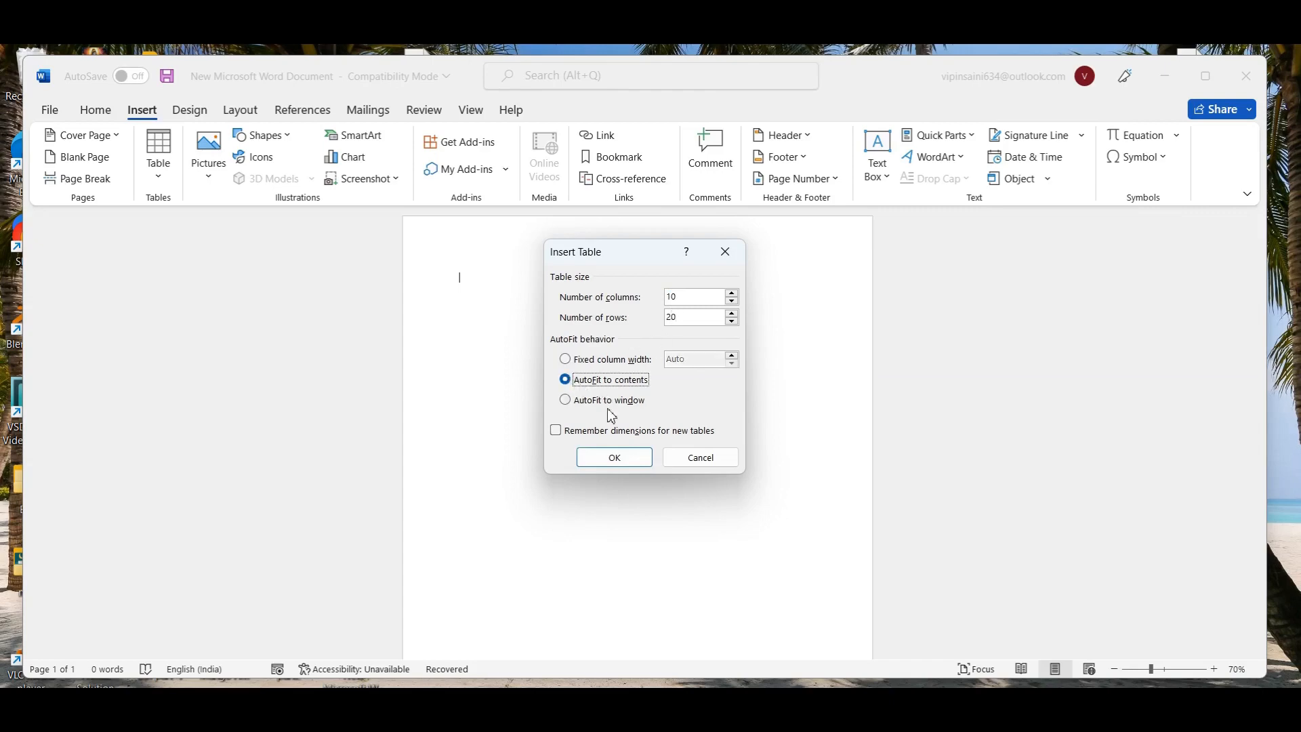
pyautogui.click(629, 461)
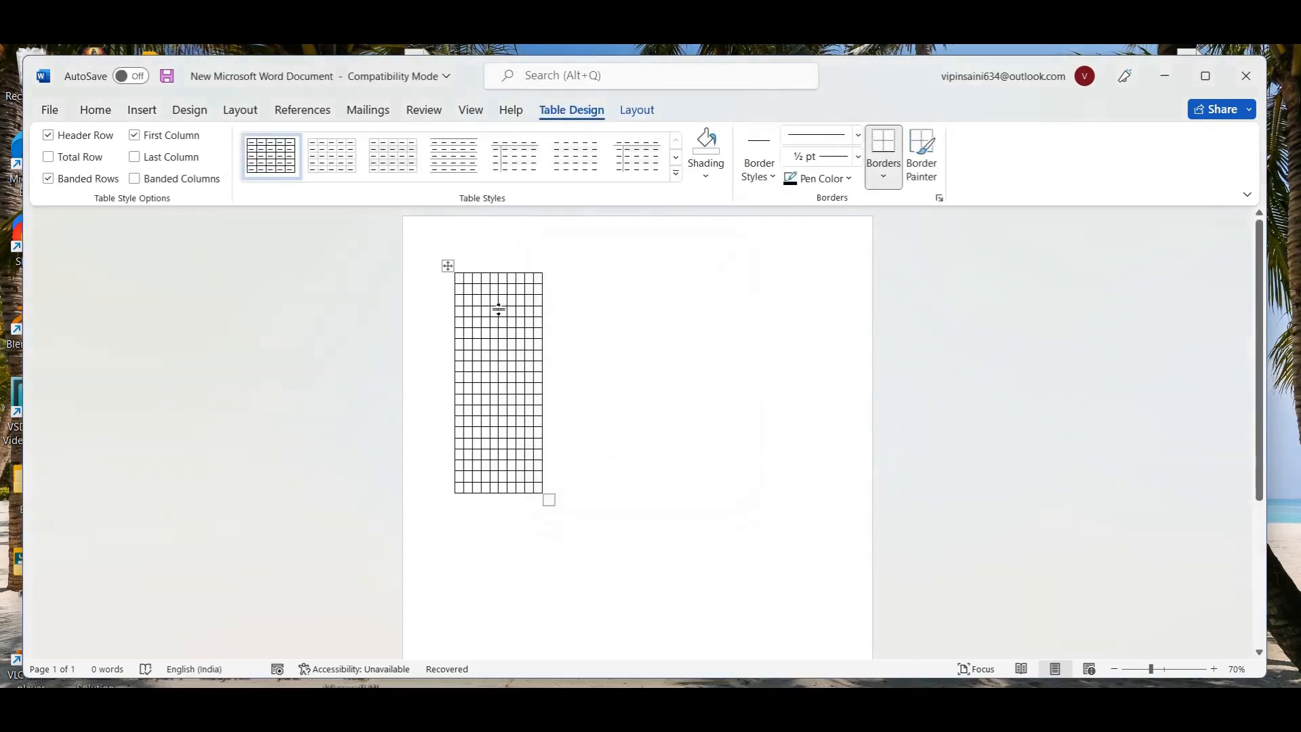
# Step: Fill first-row cells, skipping the second column, with the sample text dgdhgdhfdsfh, fhghgjhg, fyghghfh, ftffyg, dftfgf and fhg
pyautogui.write('dgdhgdhfdsfh')
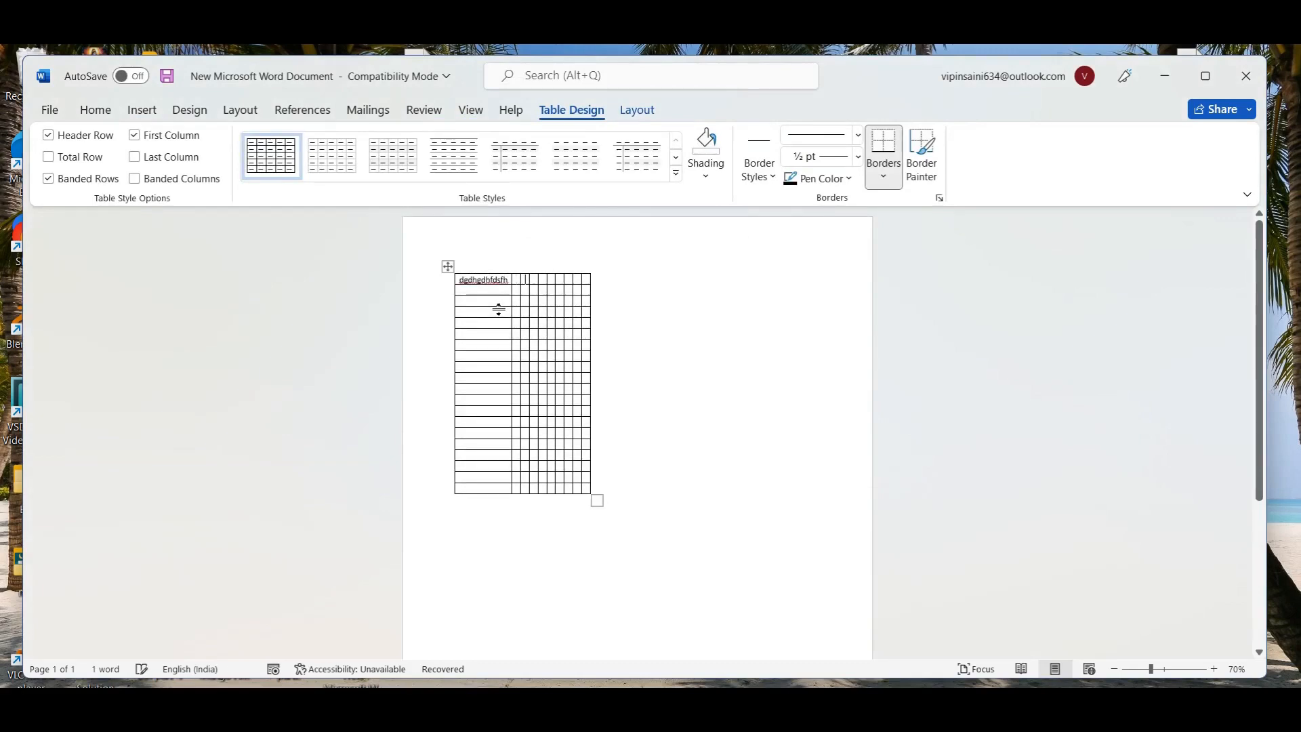
pyautogui.write('fhghgjhg')
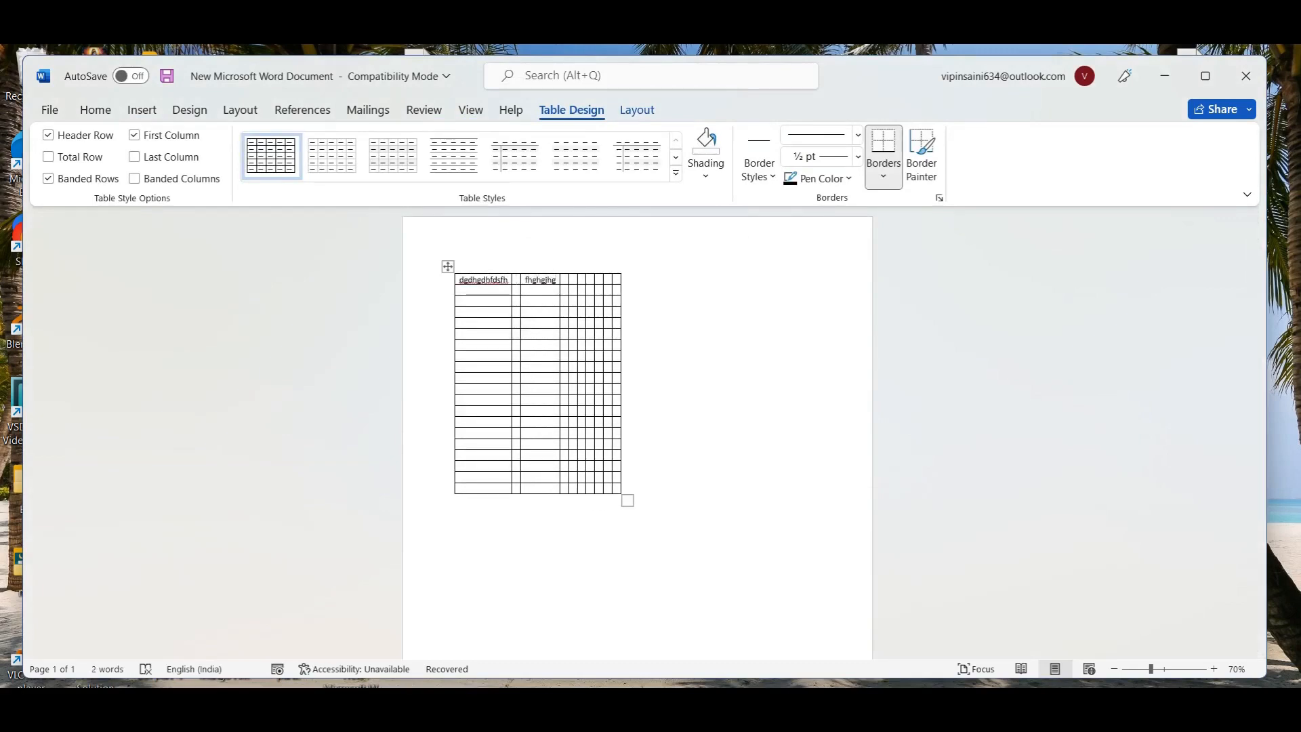
pyautogui.write('fyghghf')
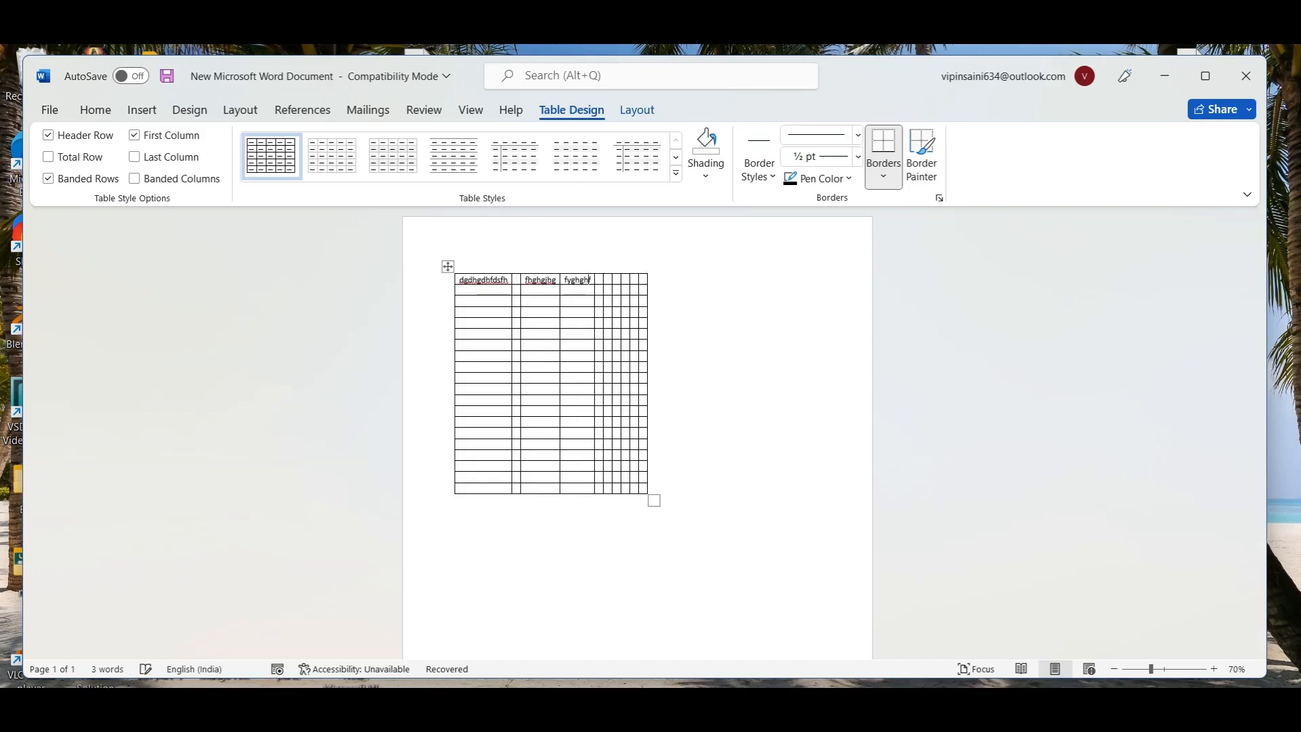
pyautogui.write('hftffyg')
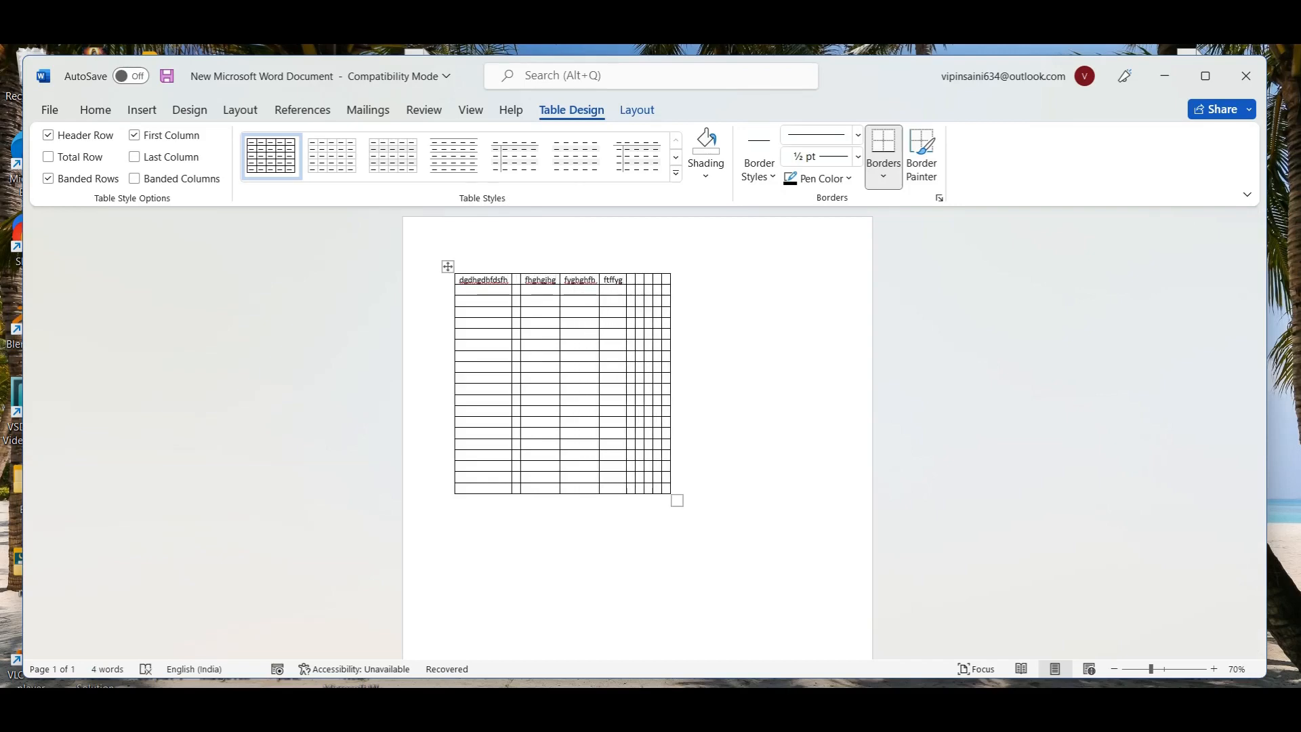
pyautogui.write('dftfgf')
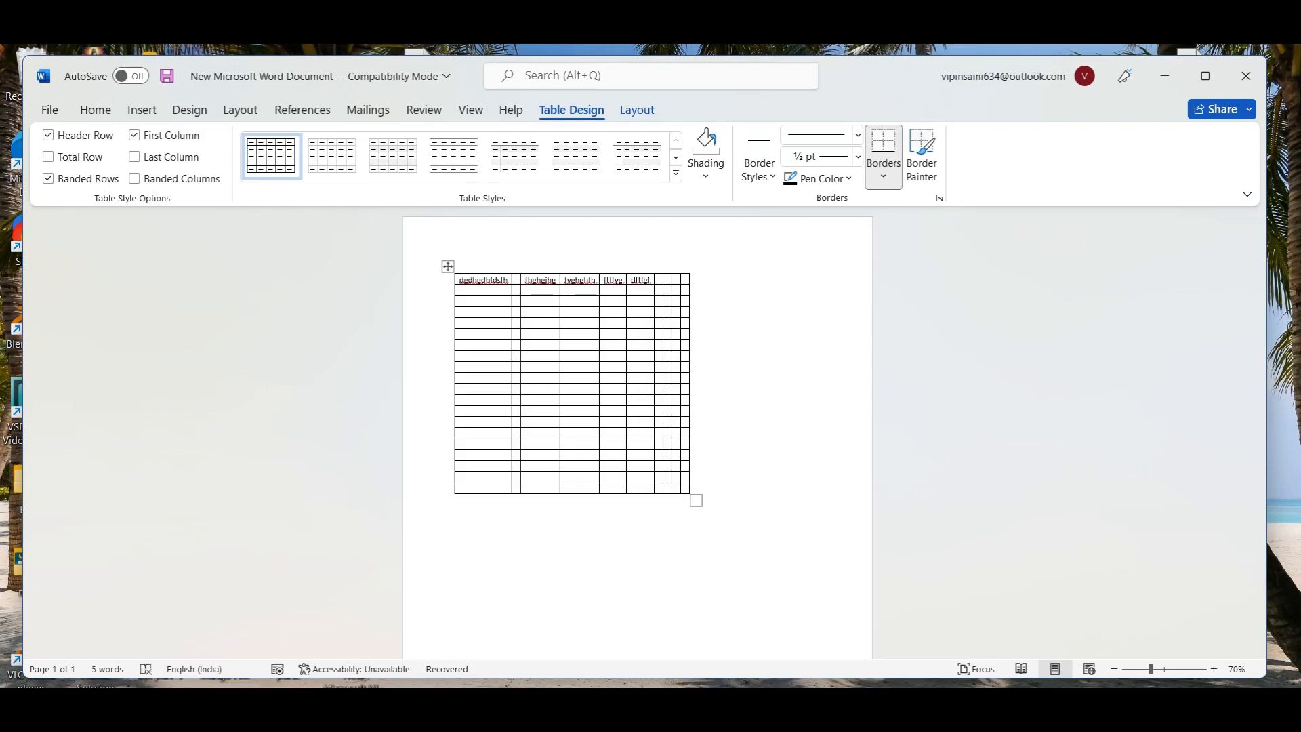
pyautogui.write('fhg')
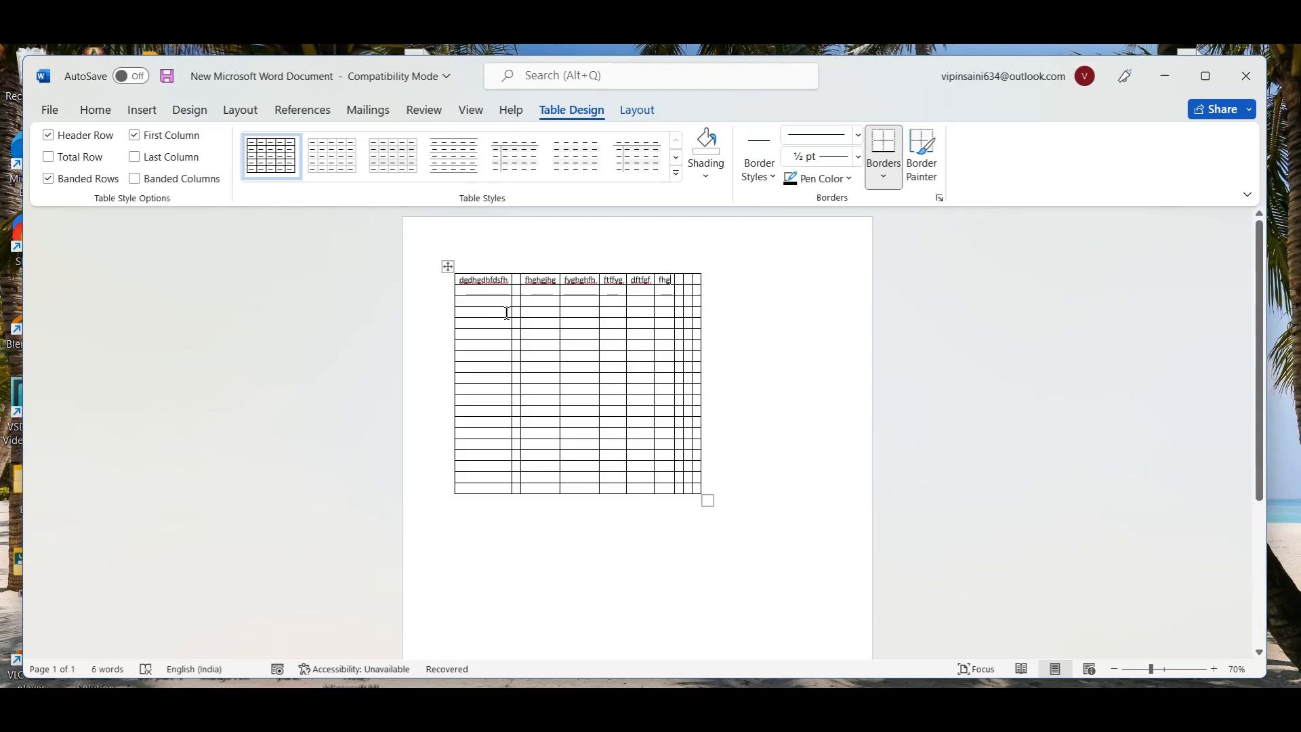
# Step: Replace the table containing sample text with one of 10 columns and 20 rows set to AutoFit to window
pyautogui.hotkey('ctrl', 'a')
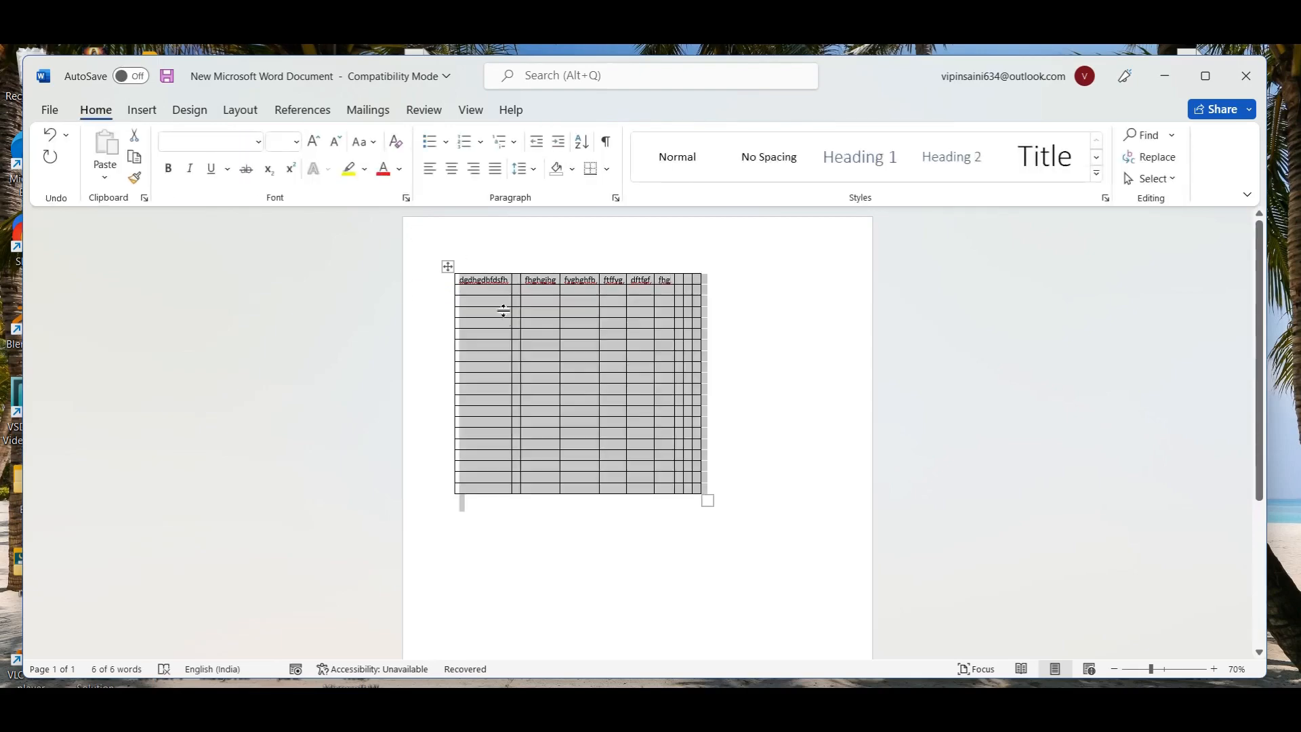
pyautogui.press('Delete')
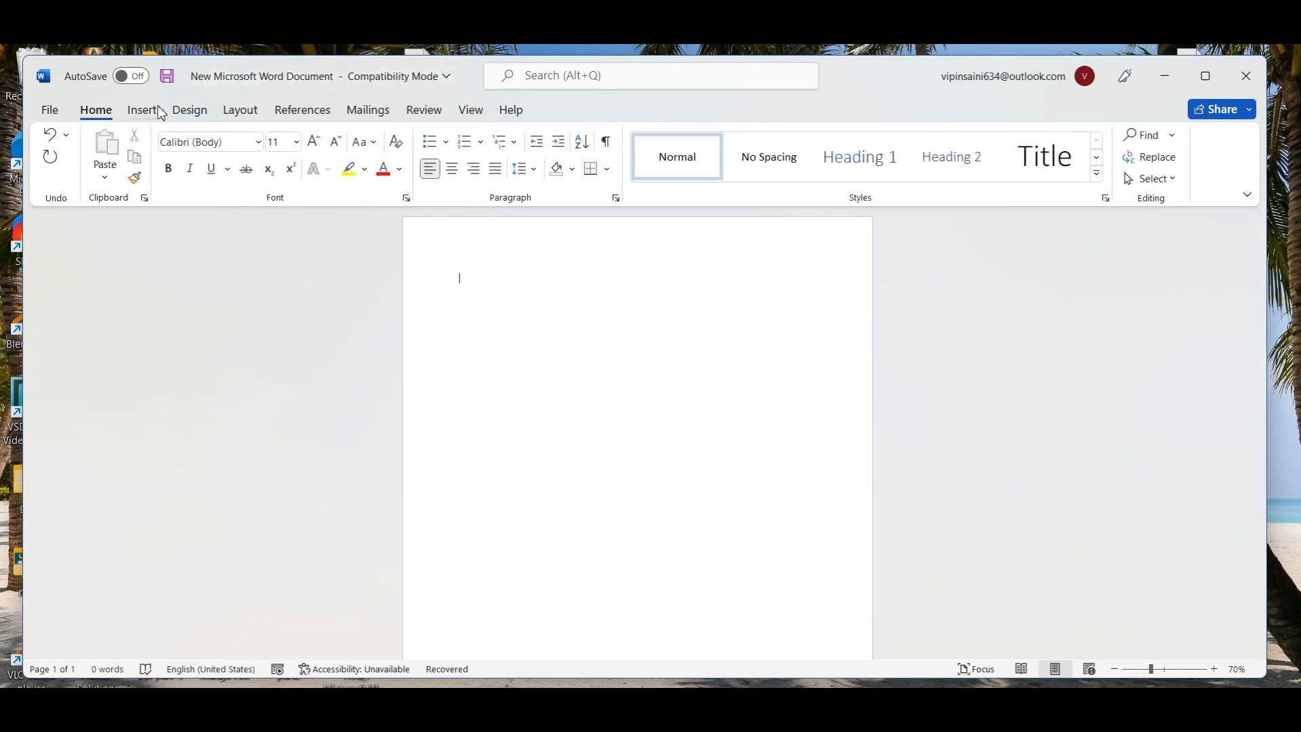
pyautogui.click(152, 111)
pyautogui.click(160, 163)
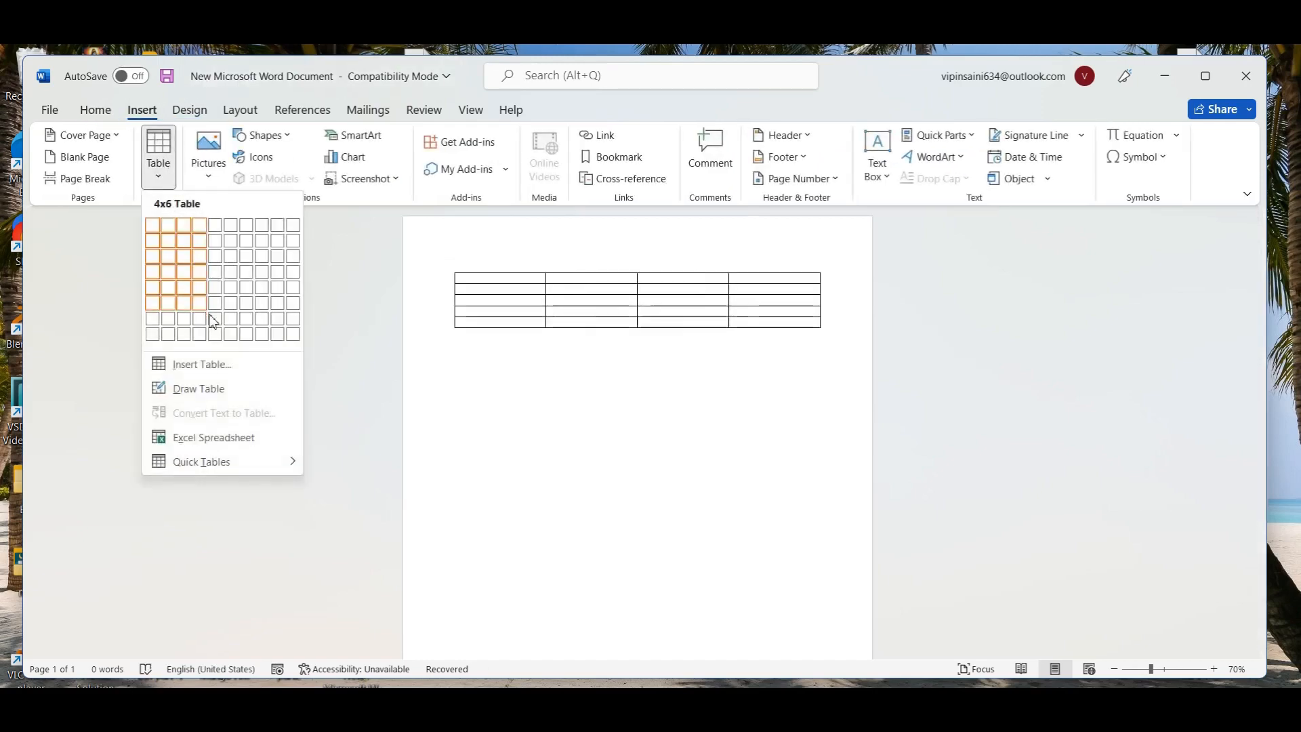
pyautogui.click(217, 366)
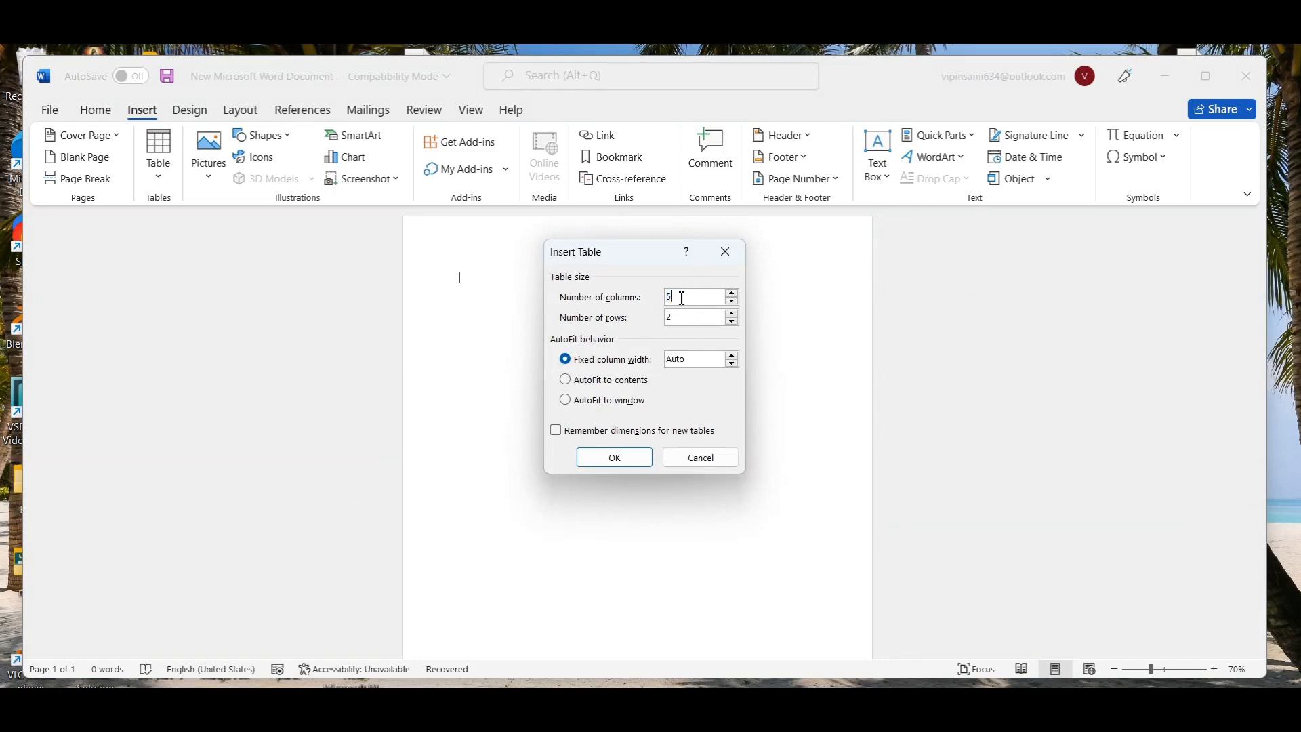
pyautogui.press('BackSpace')
pyautogui.write('10')
pyautogui.click(566, 401)
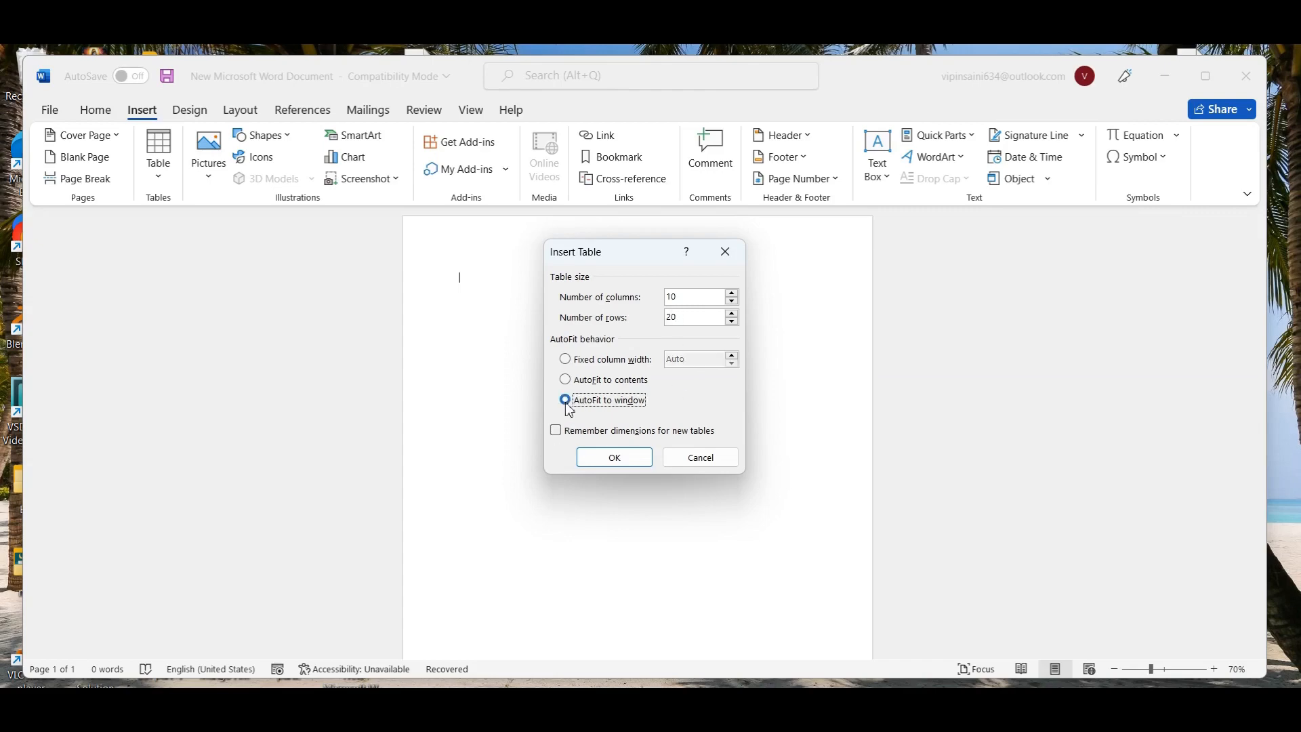
pyautogui.click(614, 458)
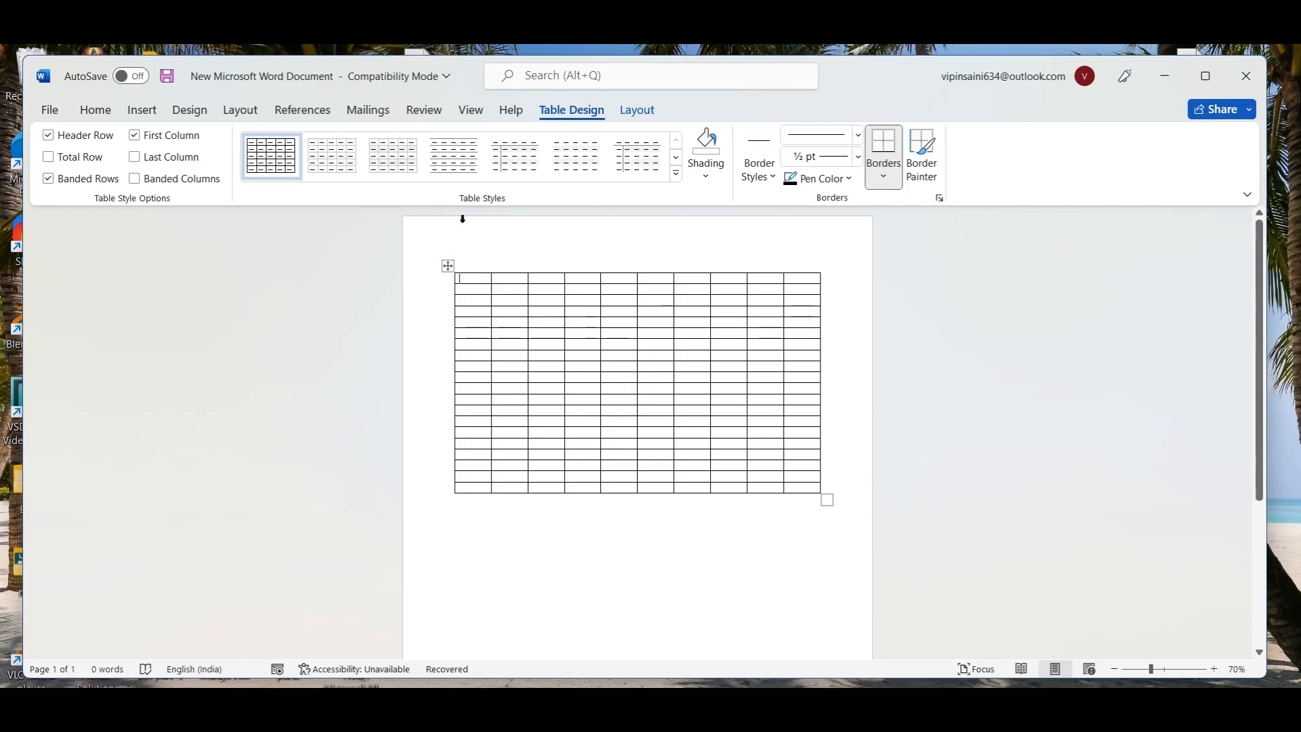
# Step: Show the ruler around the document page and return to the insert commands
pyautogui.click(137, 113)
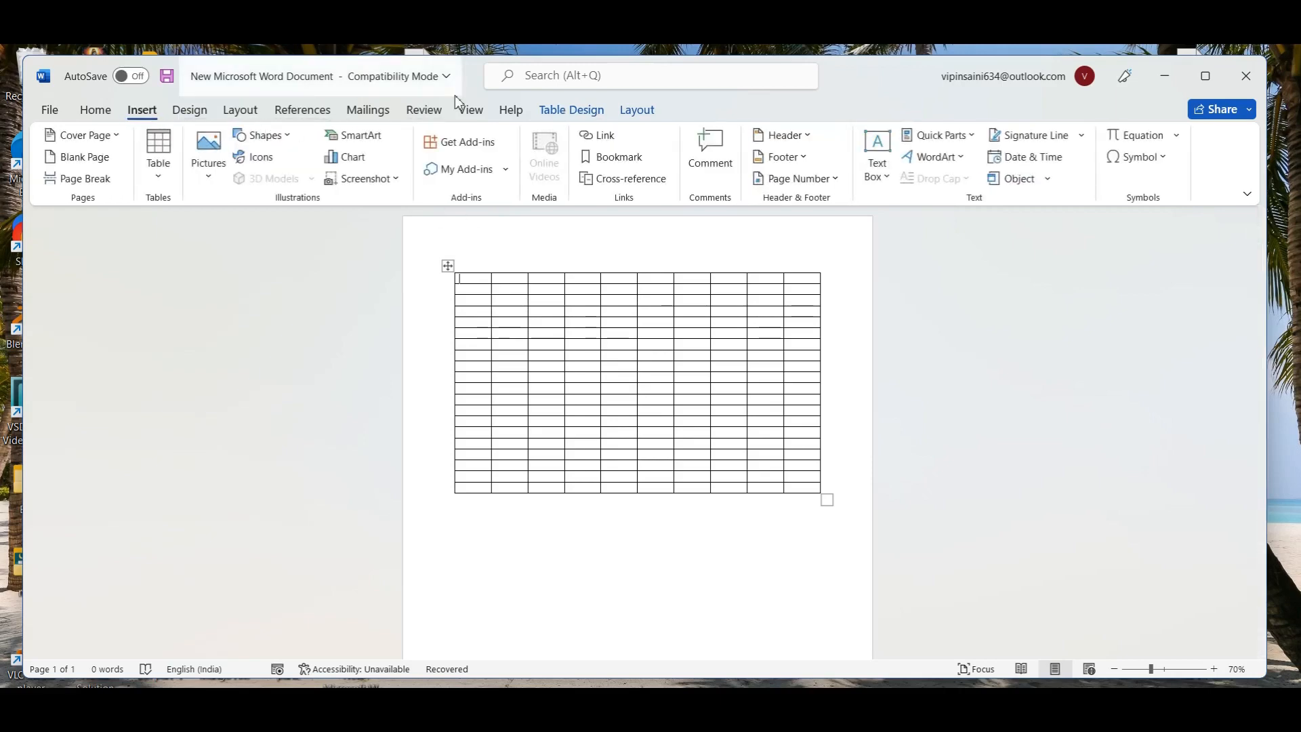
pyautogui.click(475, 110)
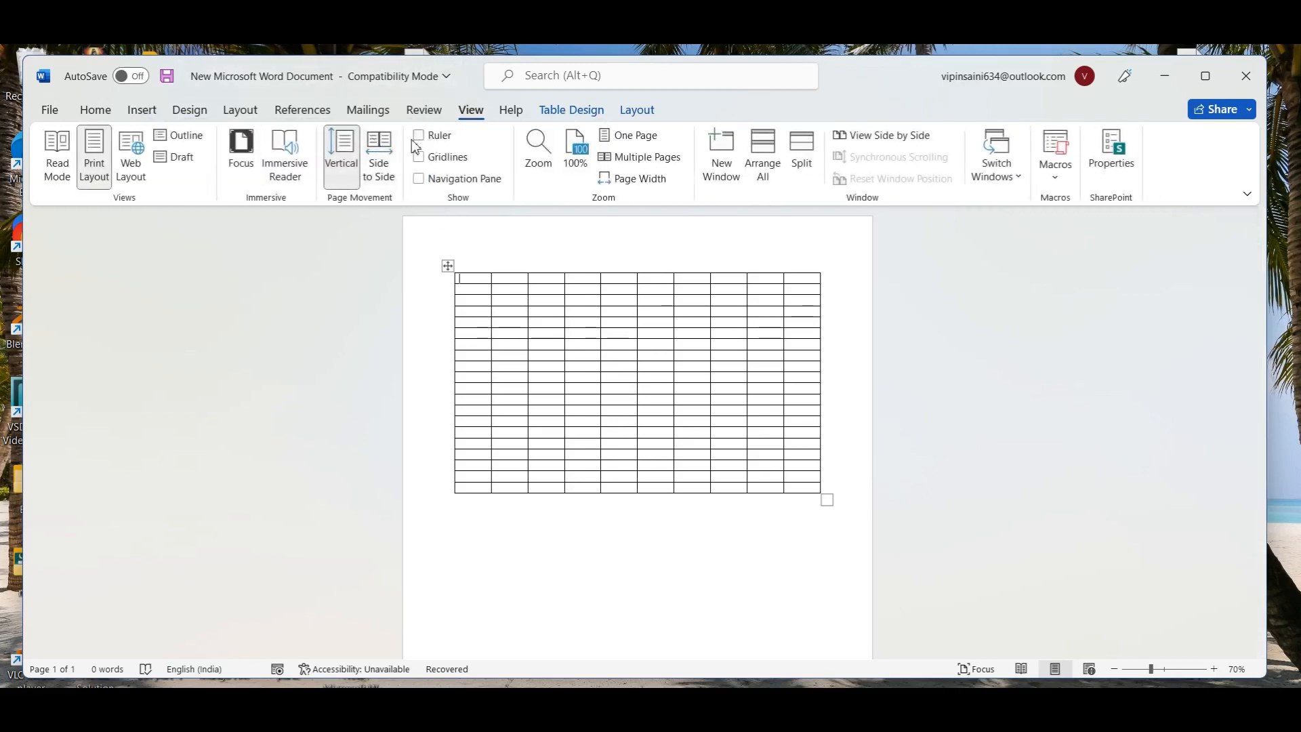
pyautogui.click(419, 136)
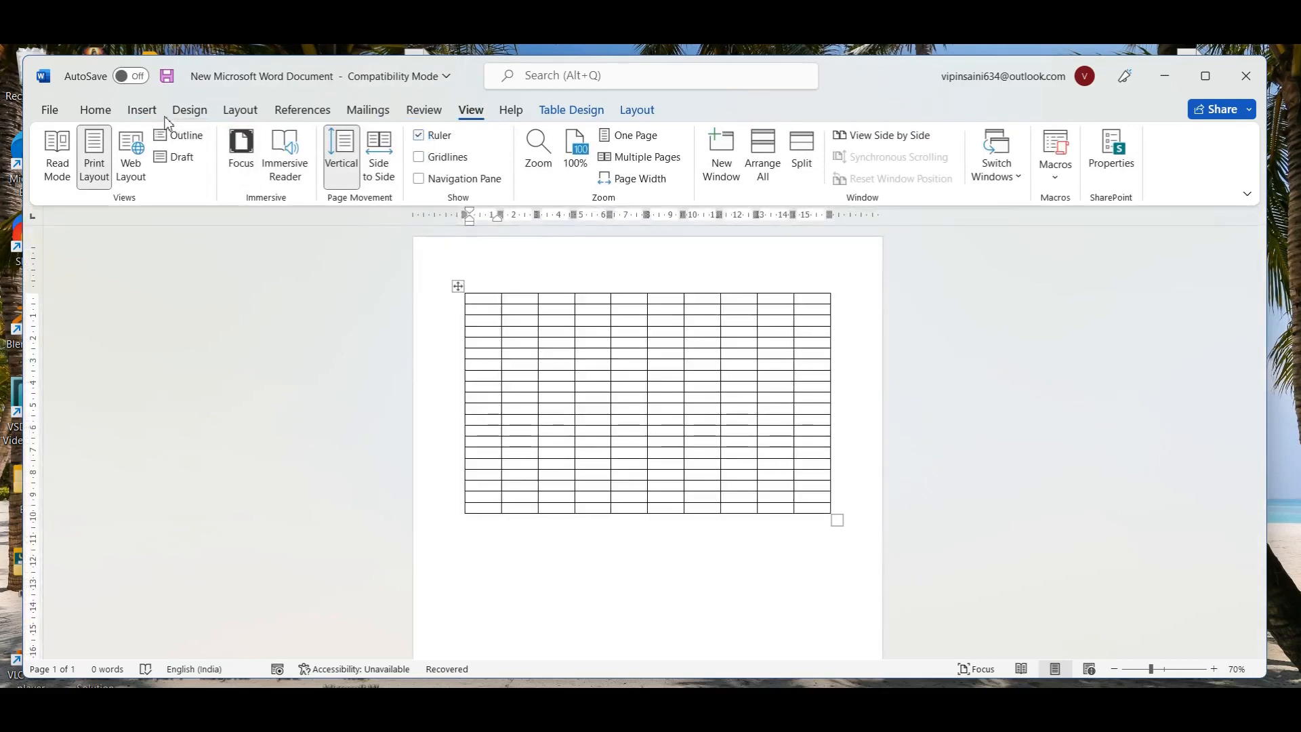
pyautogui.click(141, 111)
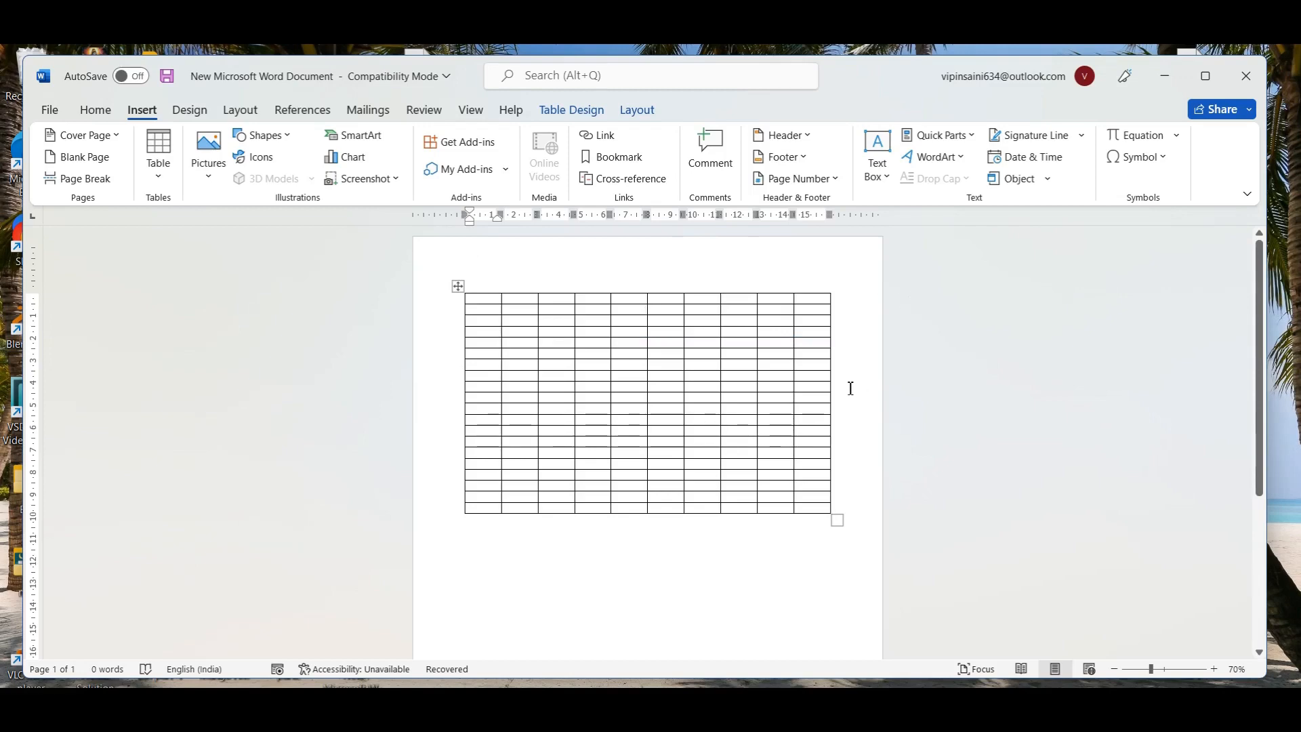
# Step: Delete the 10-column, 20-row table from the page
pyautogui.hotkey('ctrl', 'a')
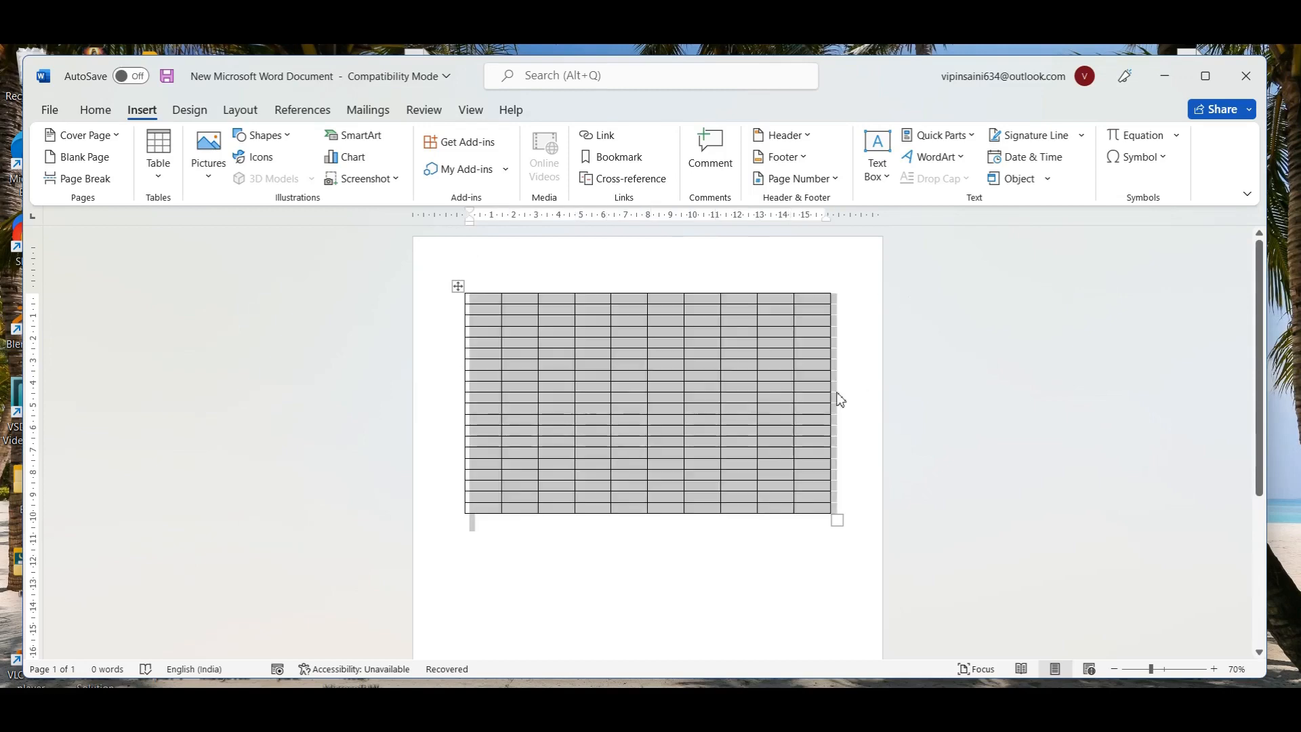
pyautogui.press('Delete')
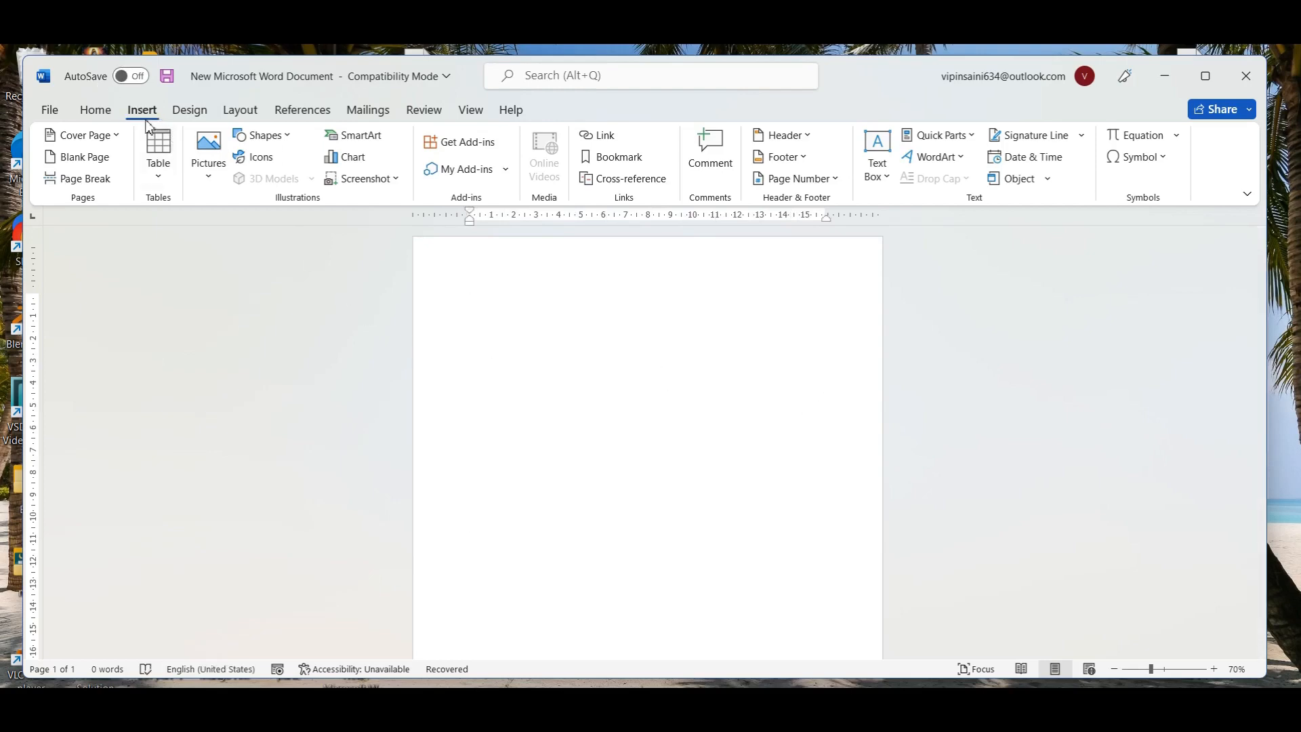
pyautogui.click(160, 178)
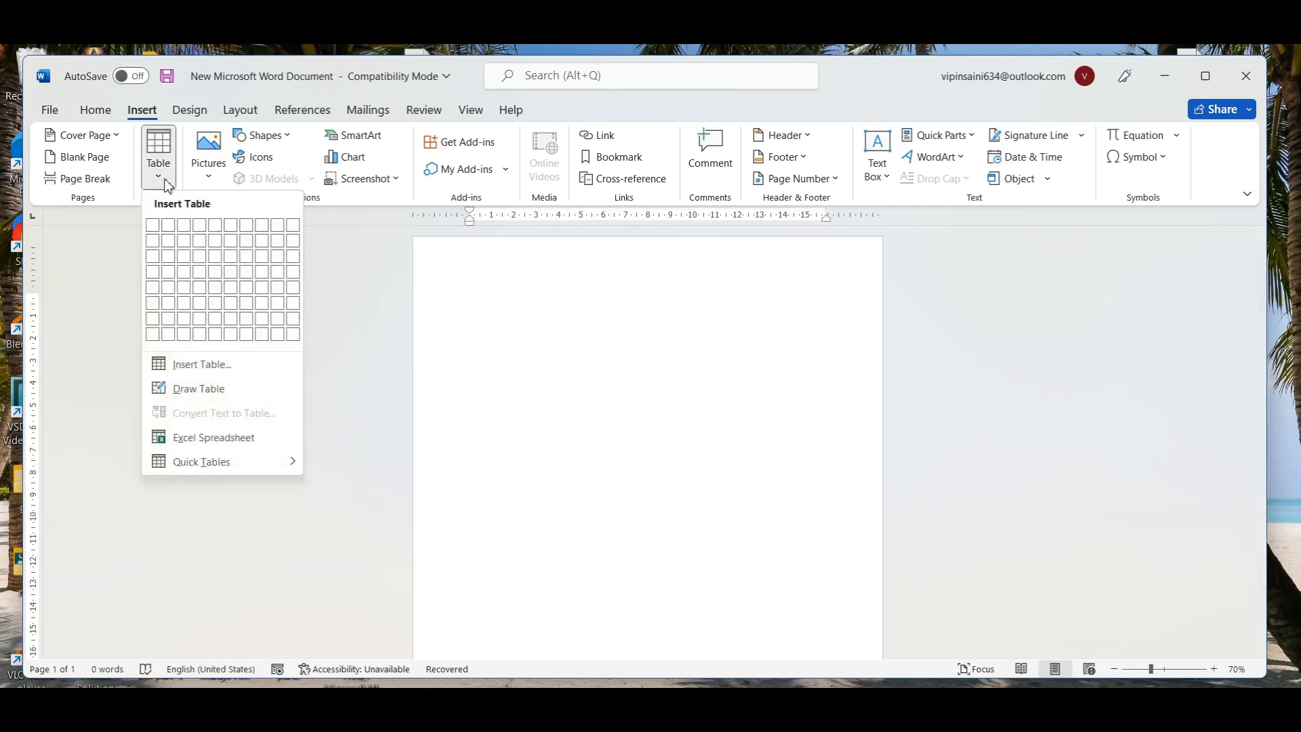
pyautogui.click(202, 366)
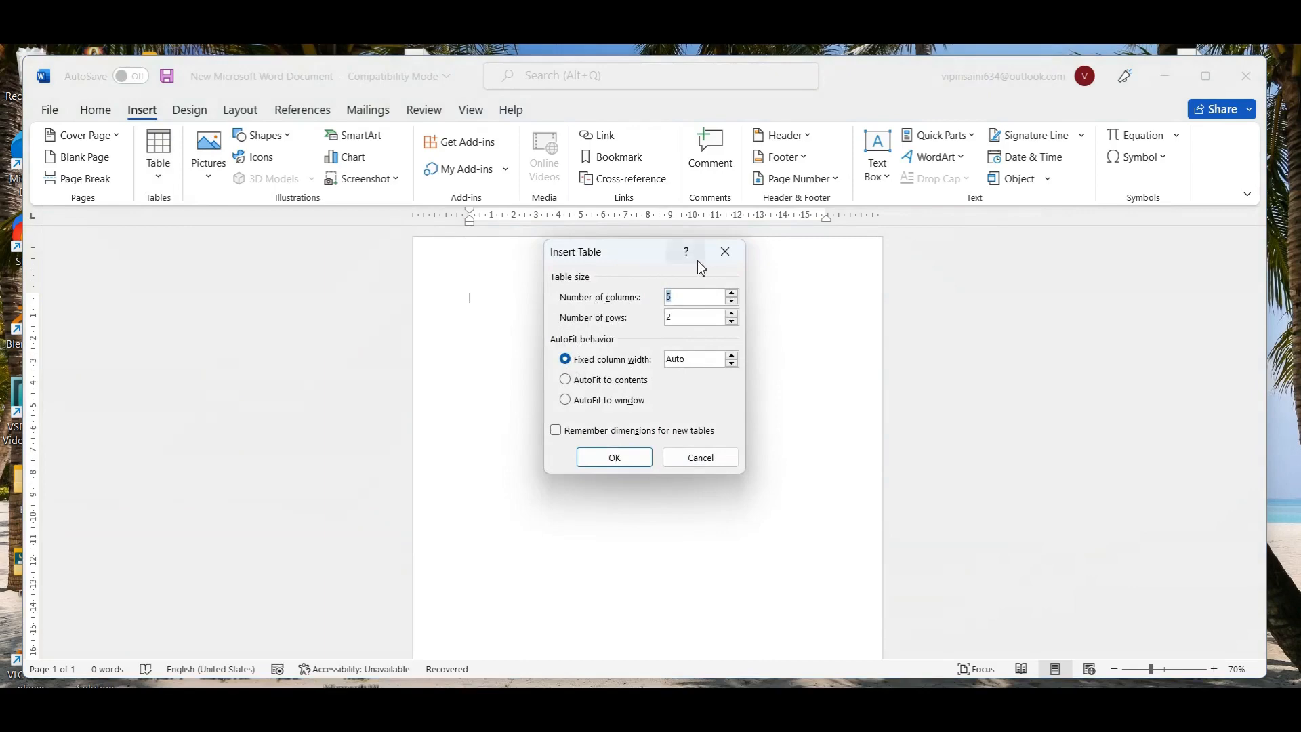
pyautogui.click(725, 252)
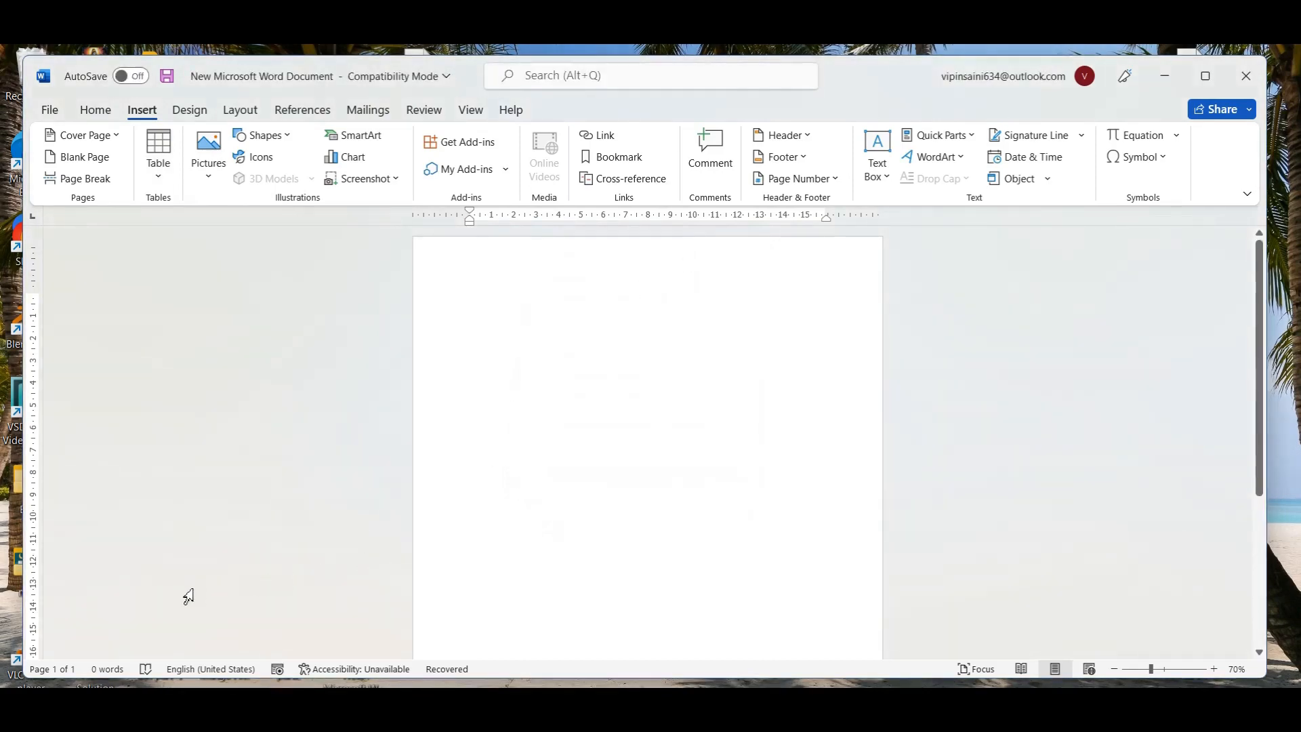
pyautogui.click(129, 682)
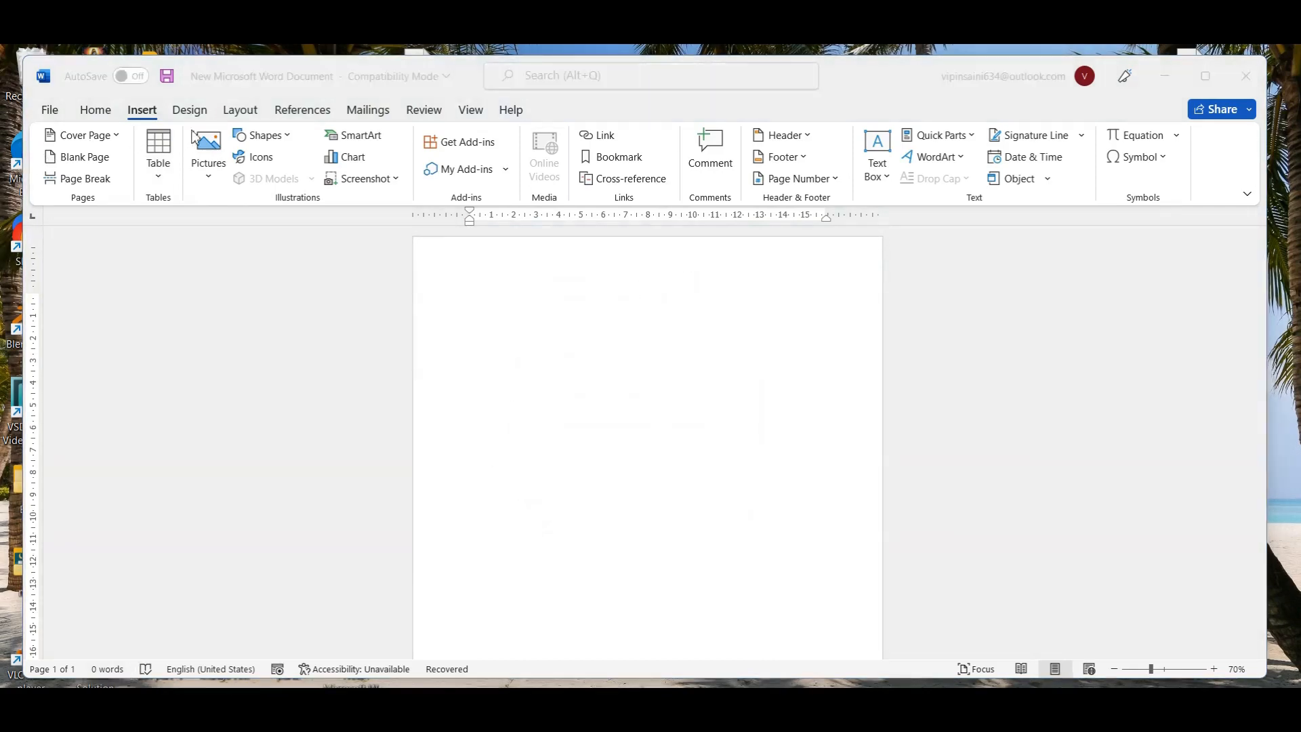
# Step: Draw a freehand table outline about 17 cm wide and 8.4 cm high near the top of the page
pyautogui.click(158, 184)
pyautogui.click(160, 182)
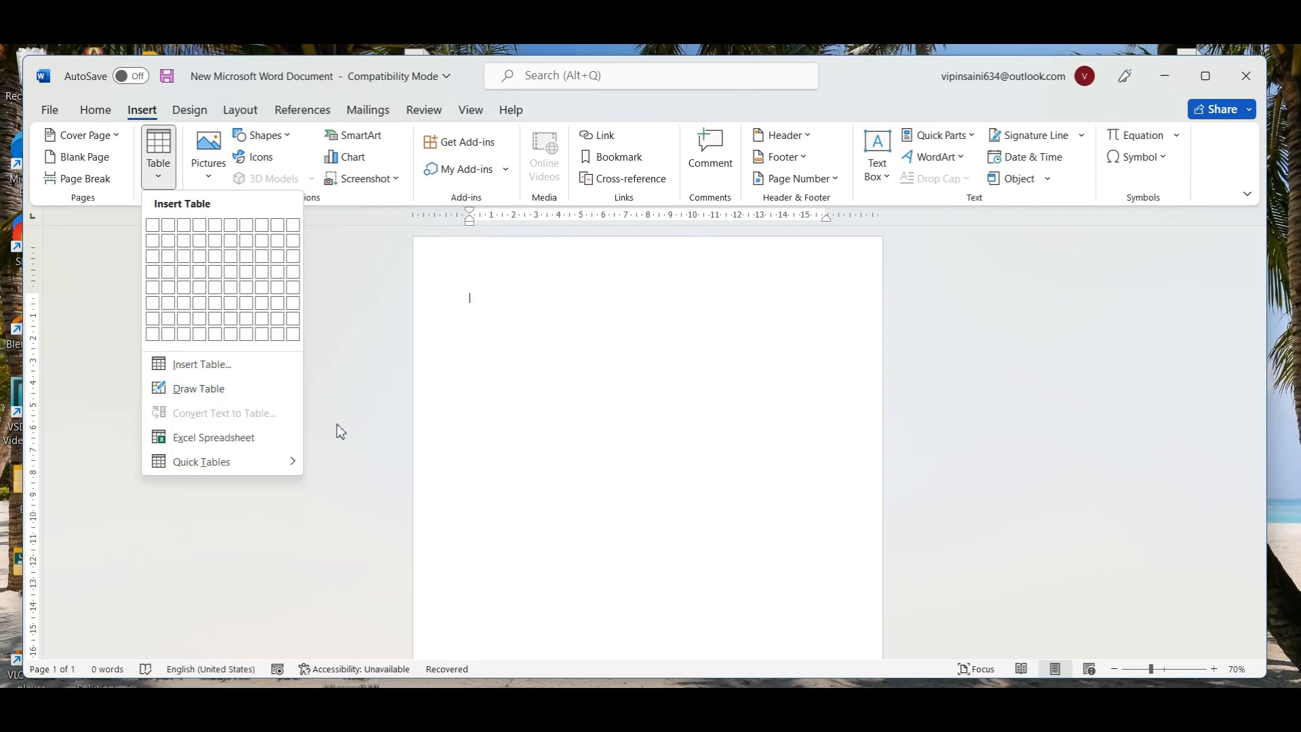
pyautogui.click(177, 389)
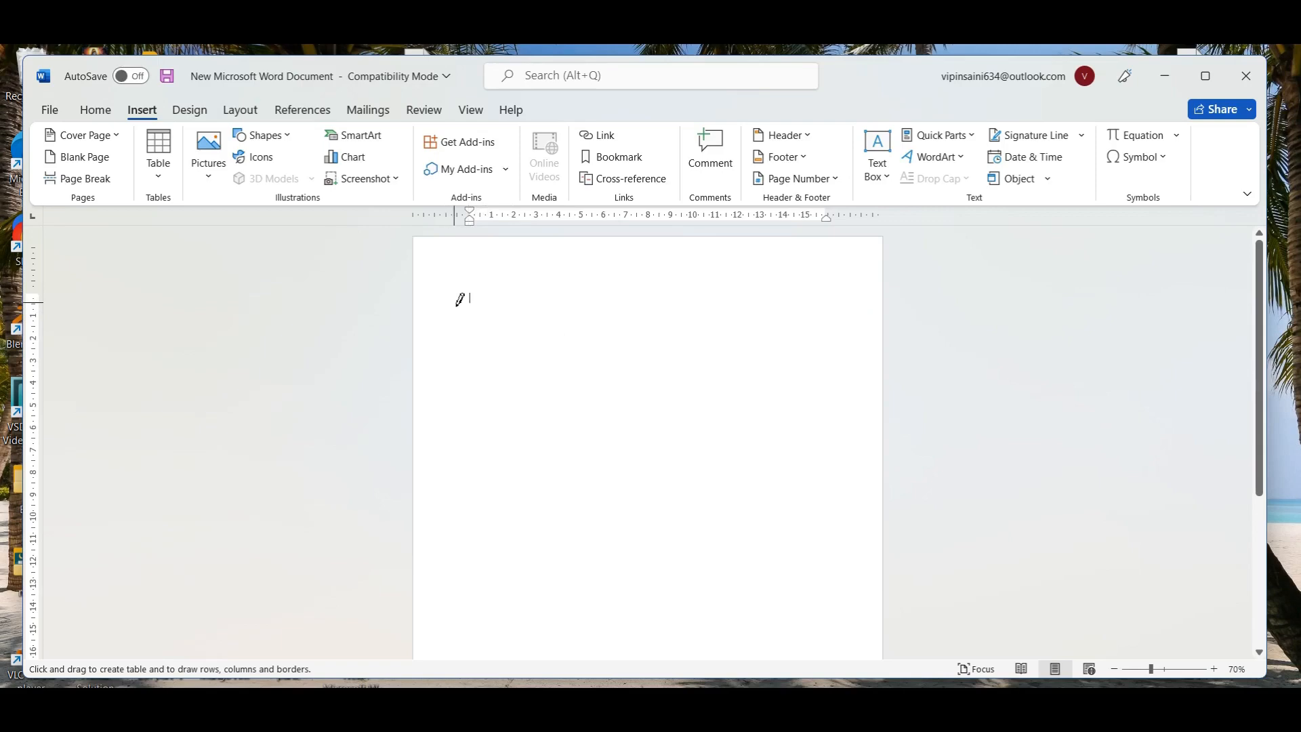
pyautogui.moveTo(455, 300)
pyautogui.mouseDown()
pyautogui.moveTo(763, 433)
pyautogui.moveTo(837, 485)
pyautogui.mouseUp()
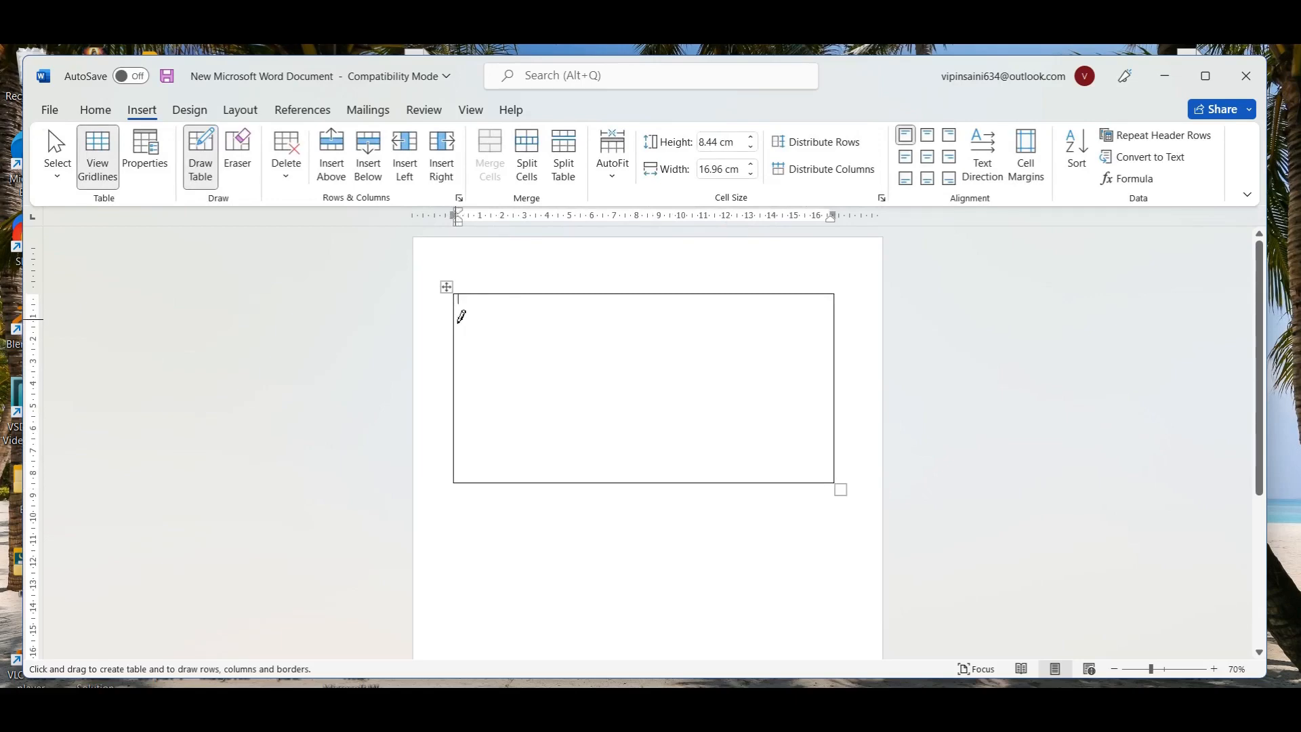
# Step: Draw two row lines about 1.1 cm apart in the upper part of the table and divide those two rows into four columns
pyautogui.moveTo(463, 316); pyautogui.dragTo(798, 319)
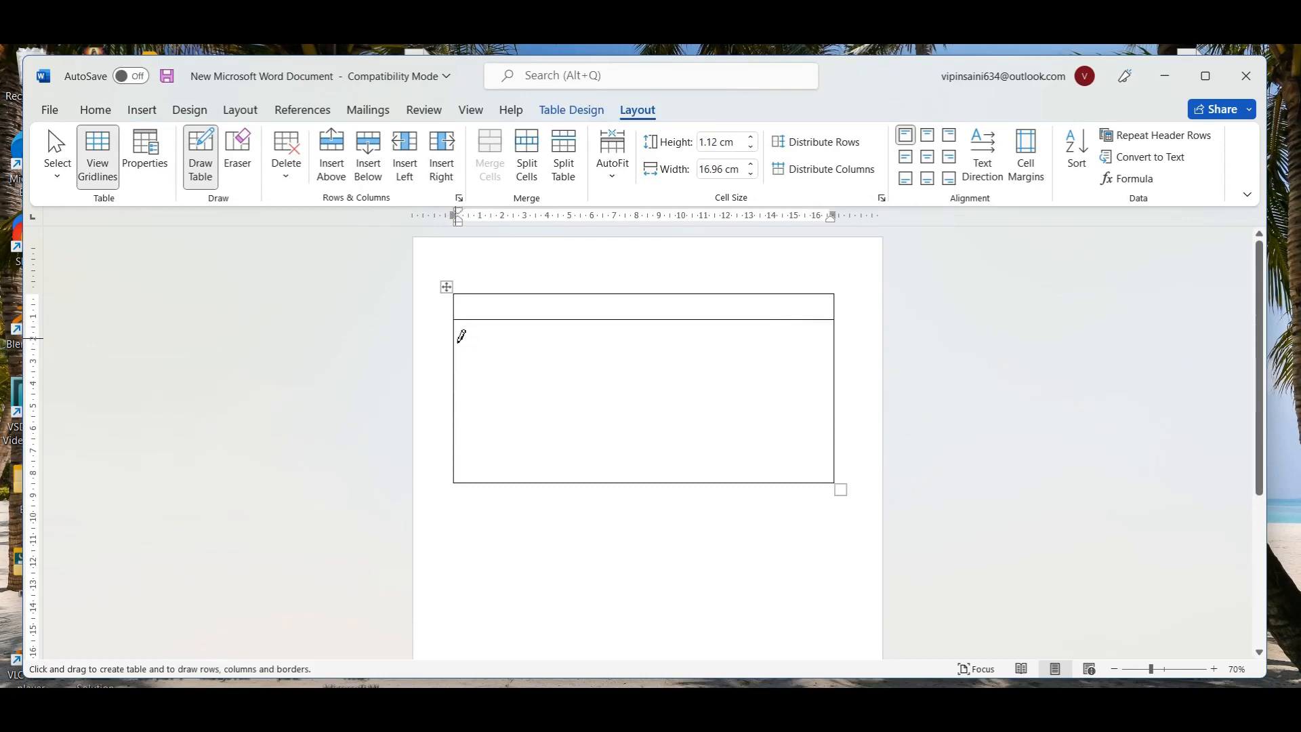
pyautogui.moveTo(462, 340); pyautogui.dragTo(745, 344)
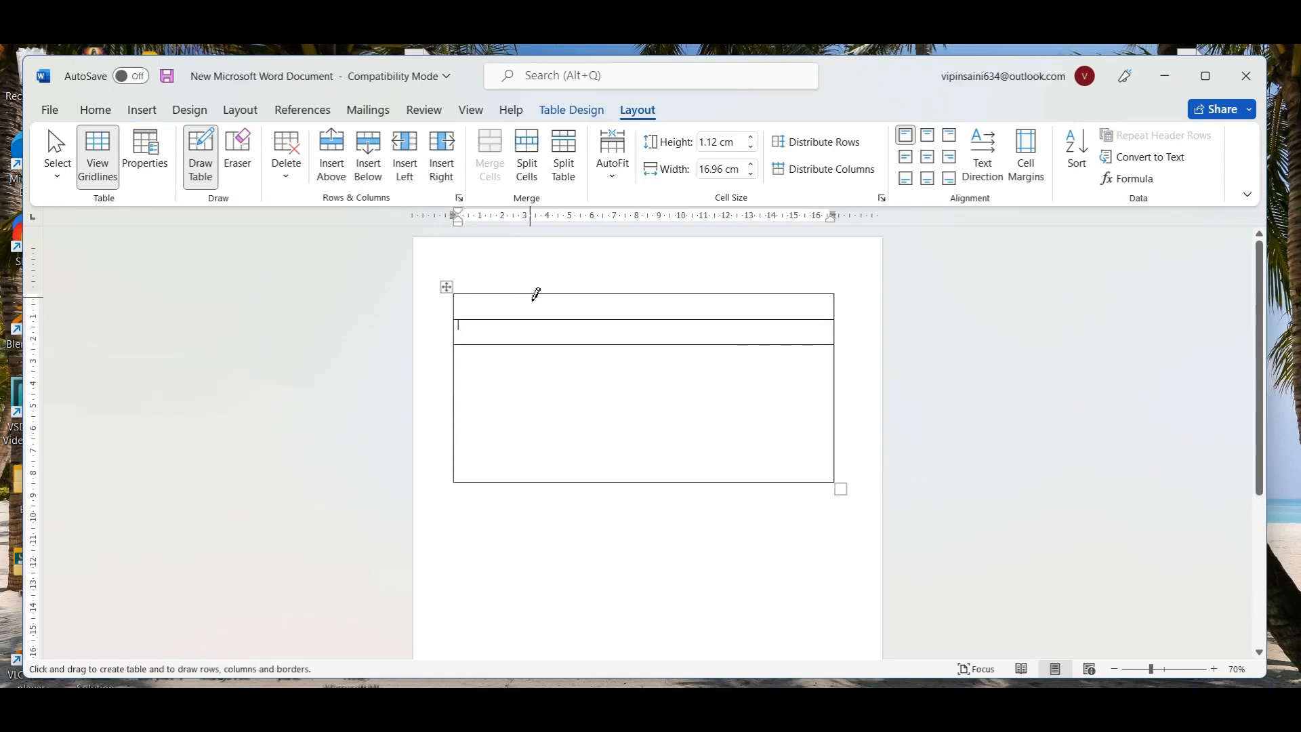
pyautogui.moveTo(529, 296); pyautogui.dragTo(529, 343)
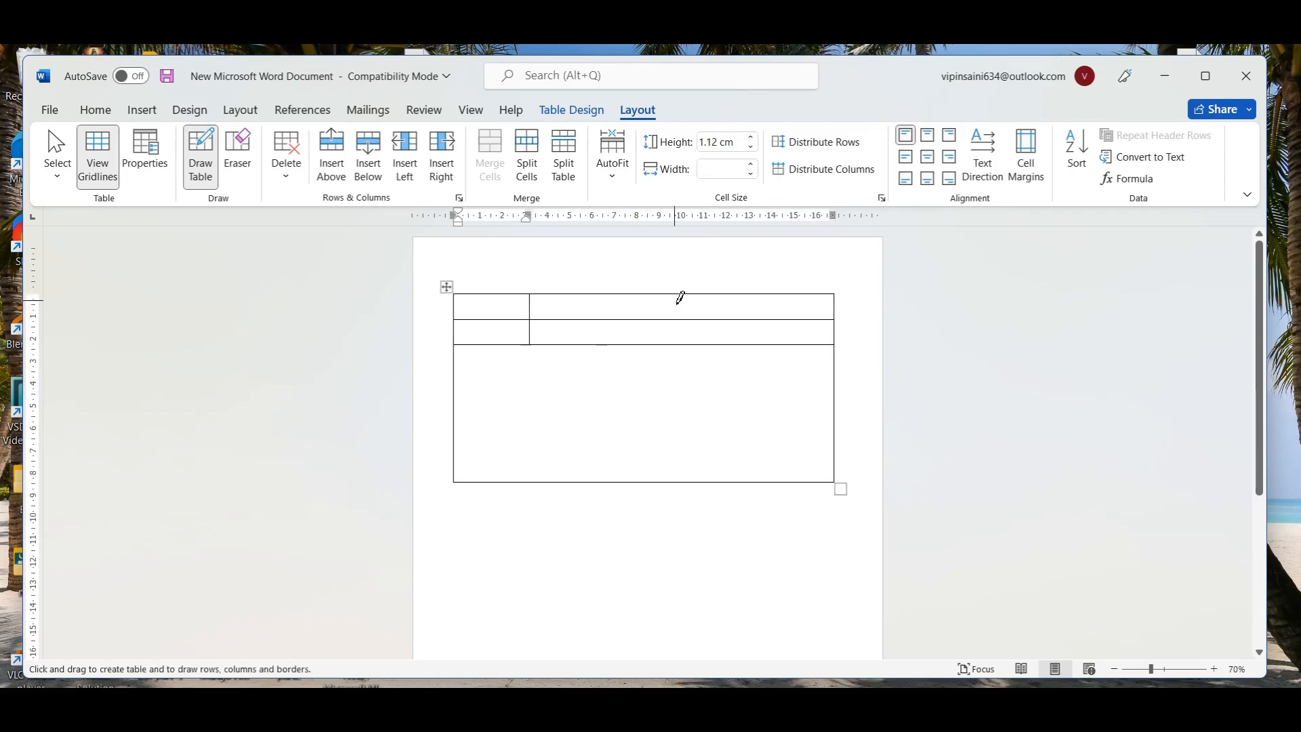
pyautogui.moveTo(631, 297); pyautogui.dragTo(630, 343)
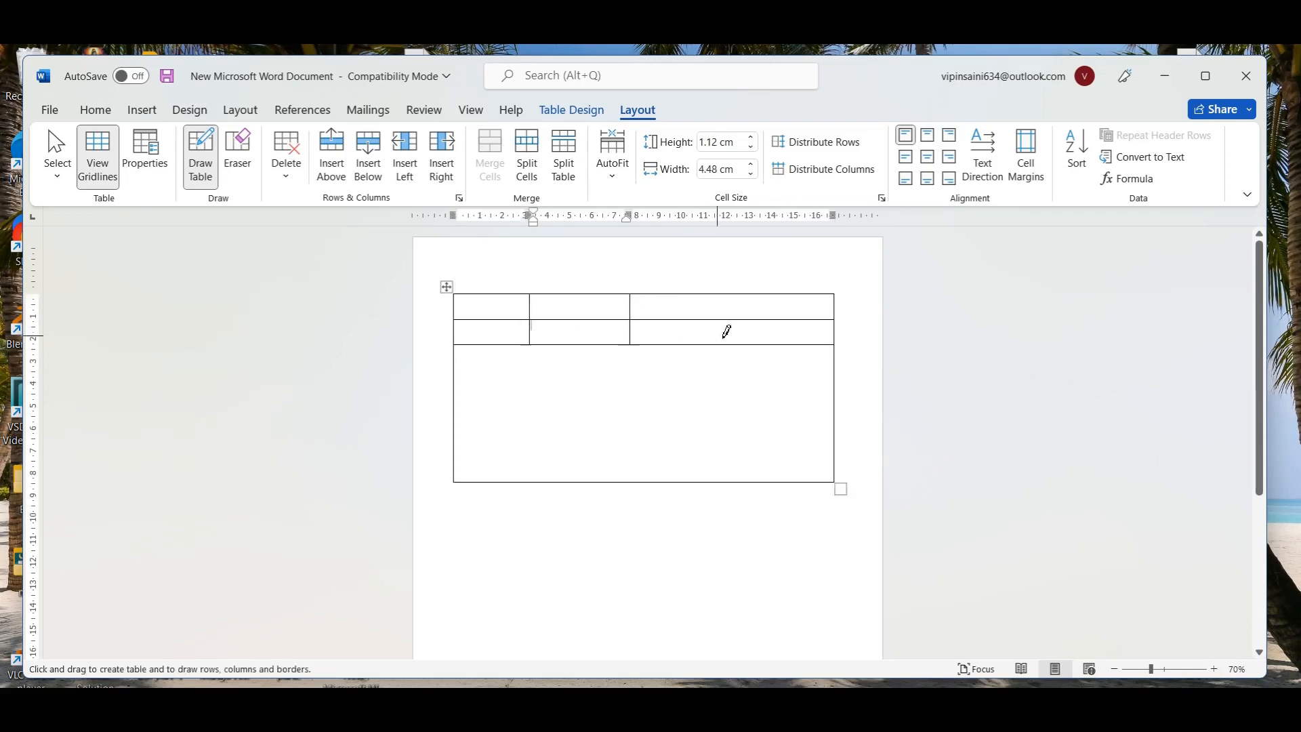
pyautogui.moveTo(735, 297); pyautogui.dragTo(735, 343)
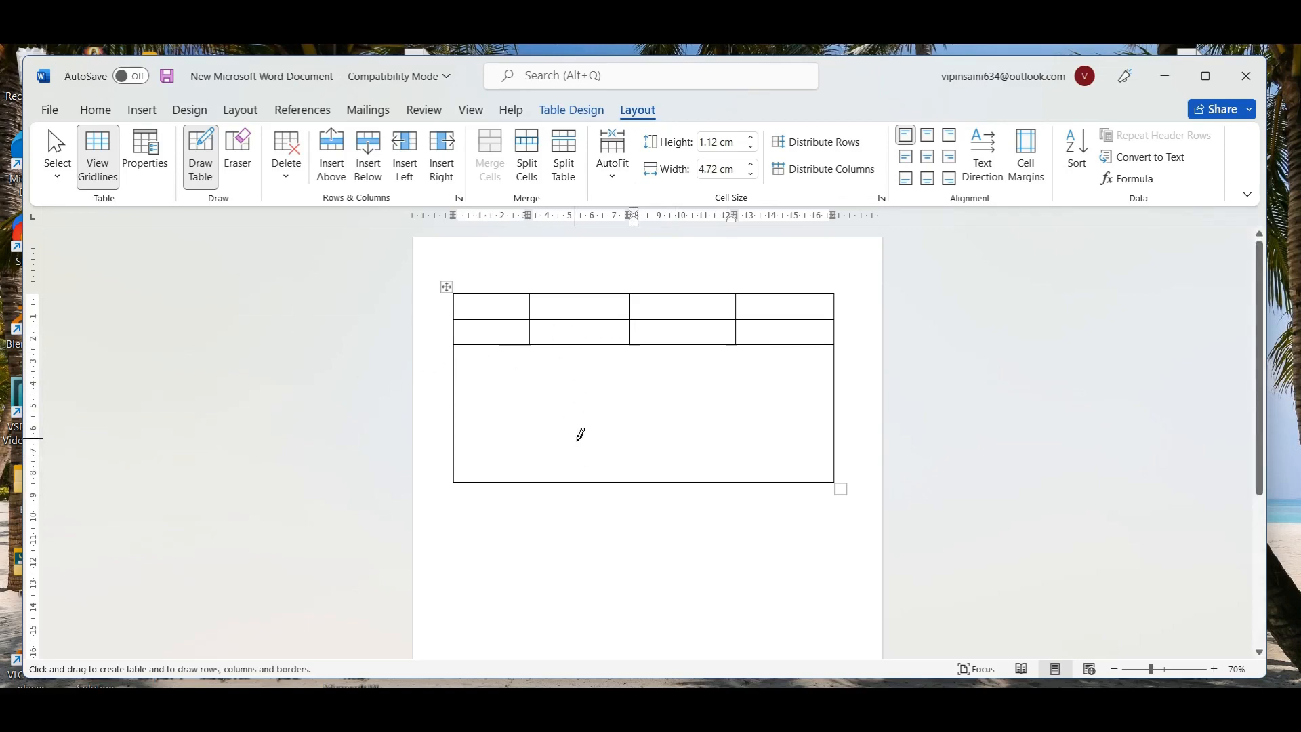
# Step: Replace the hand-drawn table with an embedded Excel spreadsheet
pyautogui.hotkey('ctrl', 'a')
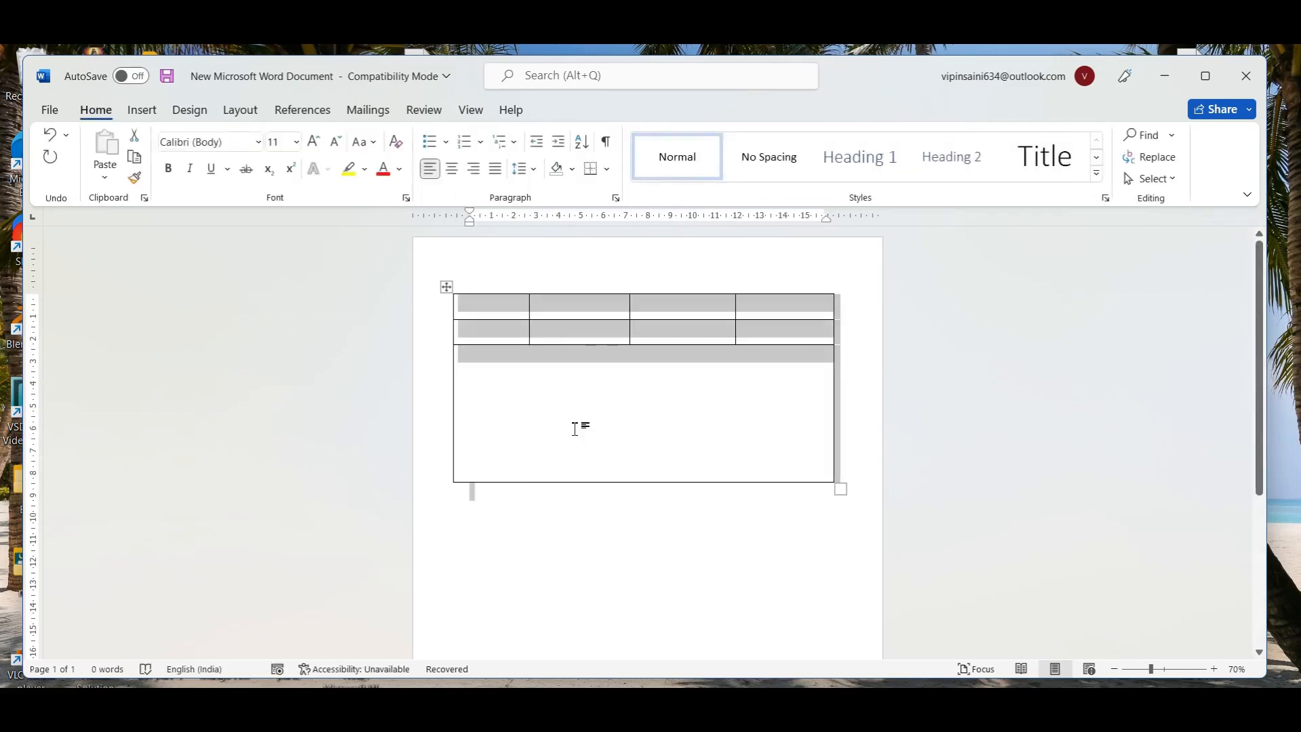
pyautogui.press('Delete')
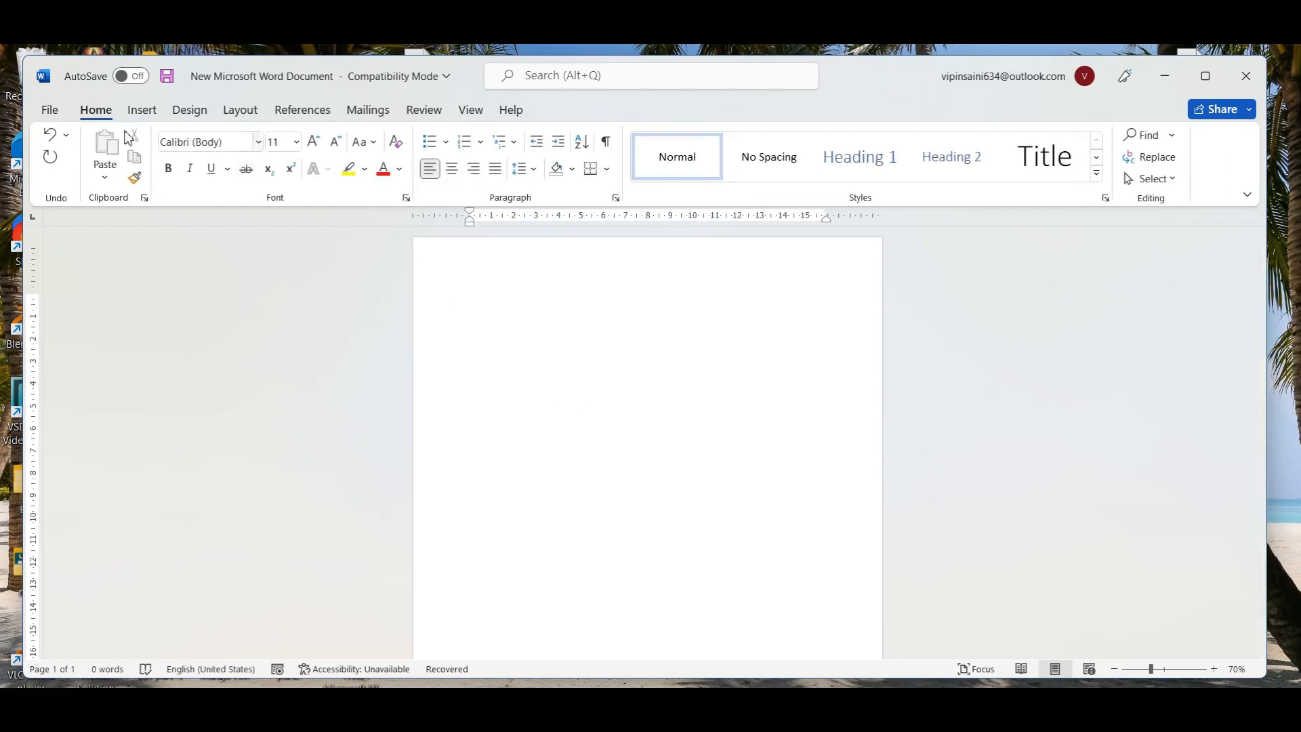
pyautogui.click(142, 111)
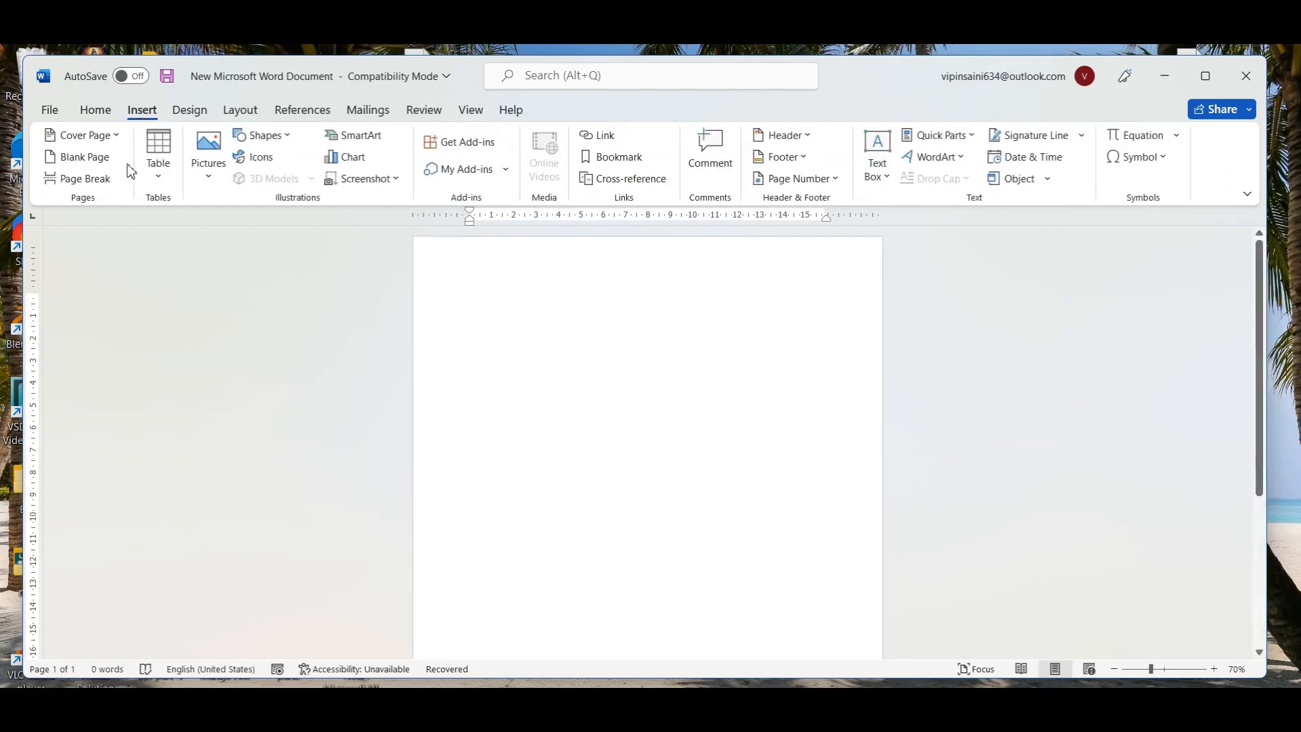
pyautogui.click(157, 181)
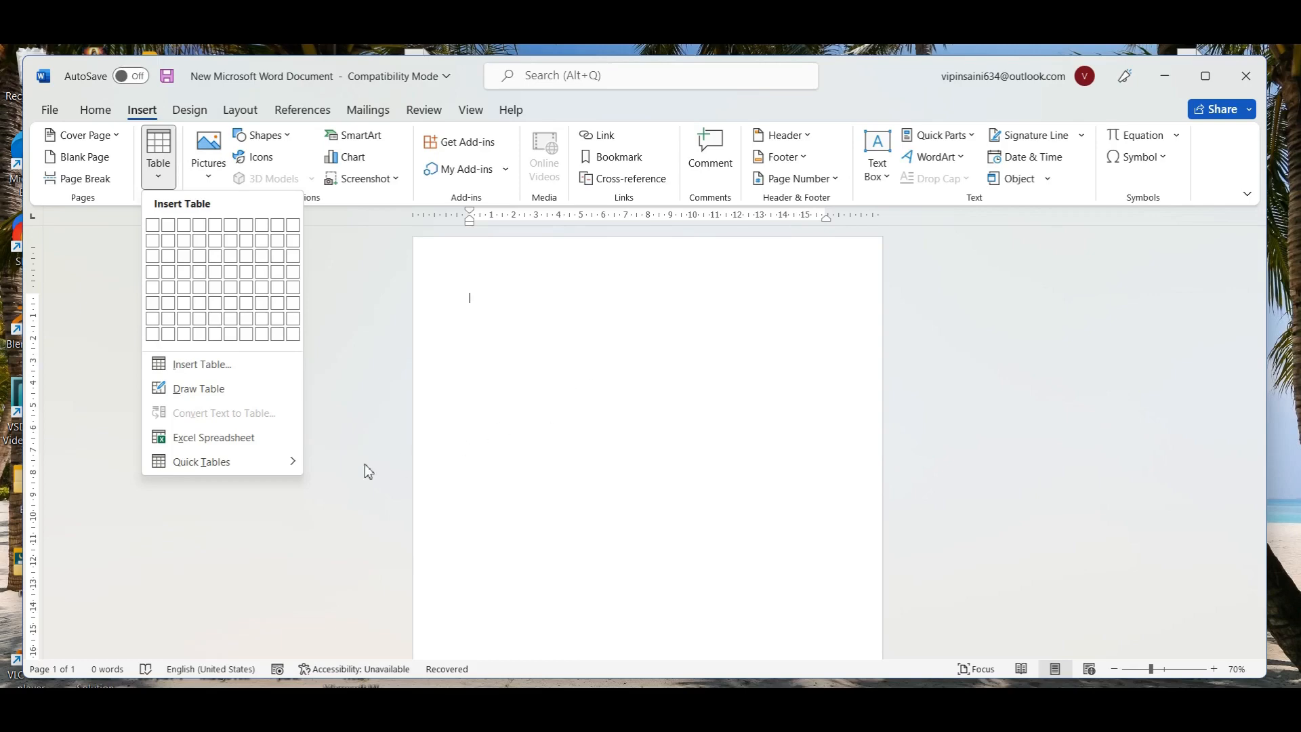
pyautogui.click(215, 437)
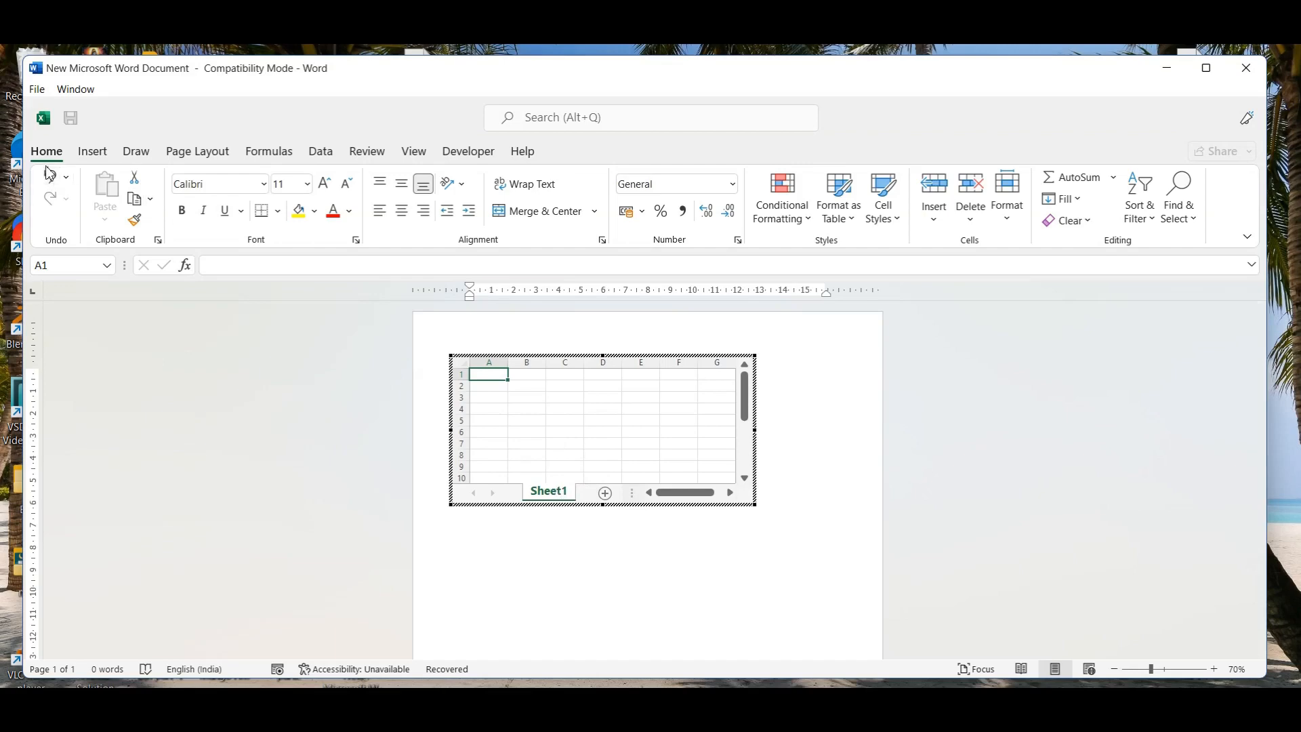
pyautogui.click(93, 152)
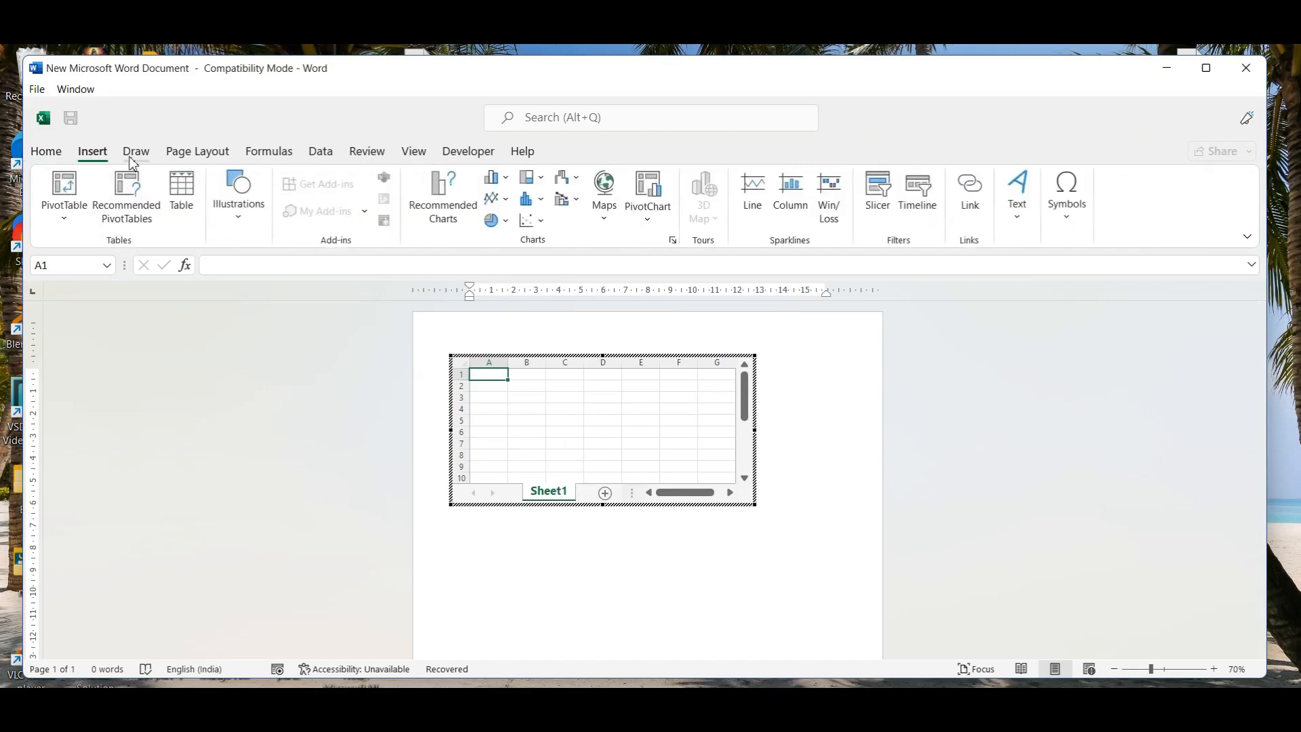
pyautogui.click(135, 152)
pyautogui.click(175, 154)
pyautogui.click(92, 153)
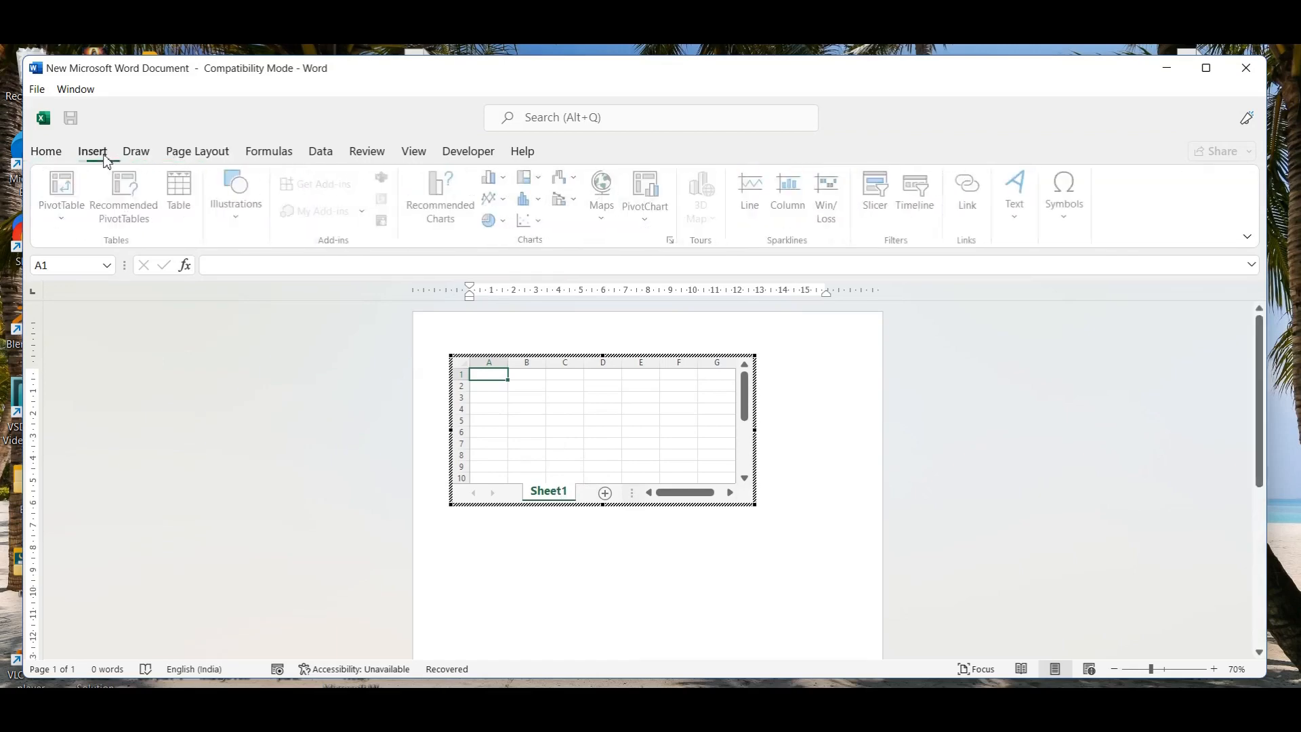
pyautogui.click(48, 152)
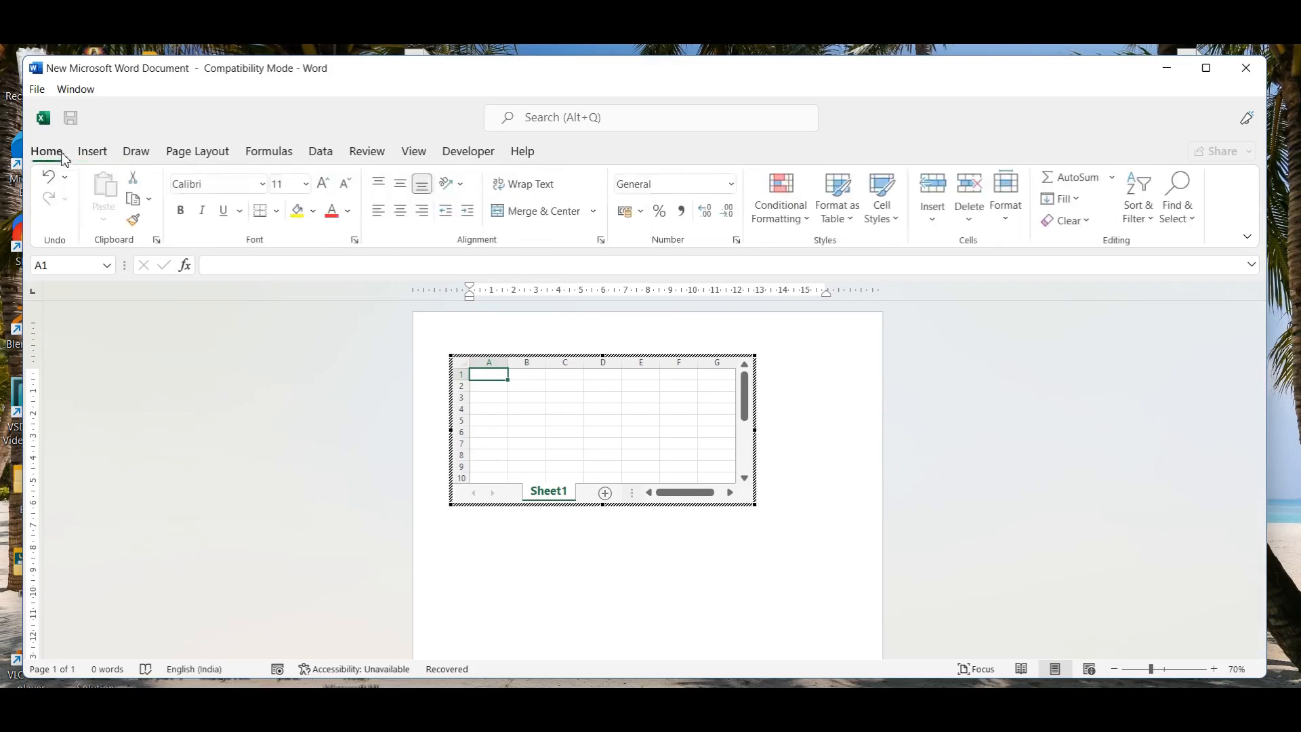
# Step: Fill cells A3 to E3 with dgfg, fthf, hhkj, hjjkj and gjmh, and return to the document from the embedded spreadsheet
pyautogui.click(489, 398)
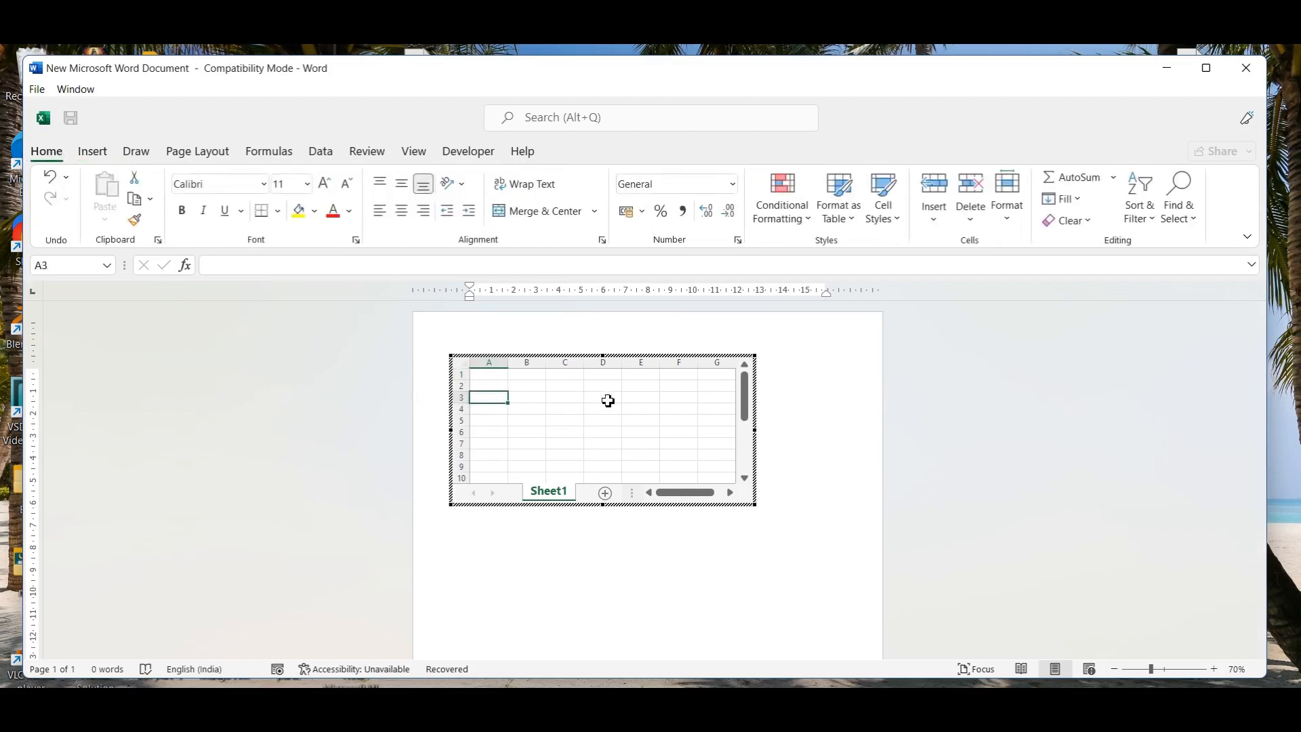
pyautogui.write('dgfg')
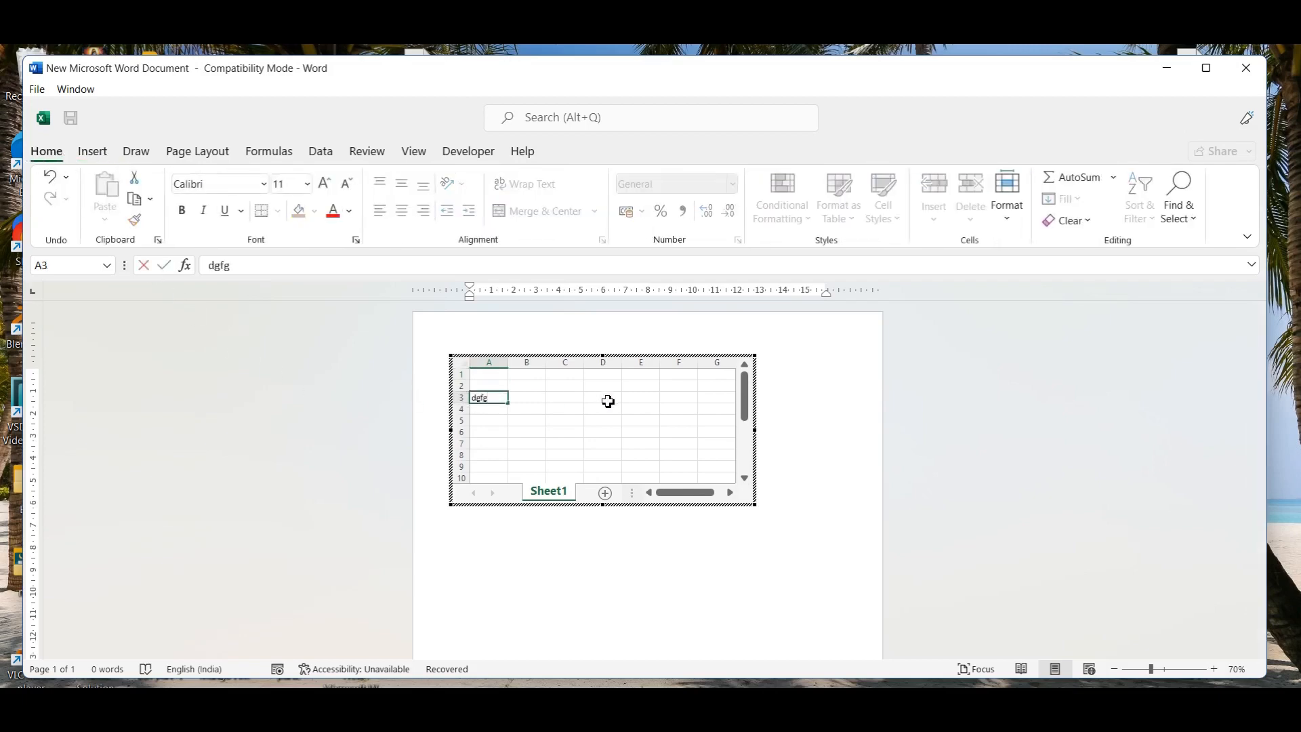
pyautogui.press('Tab')
pyautogui.write('fthf')
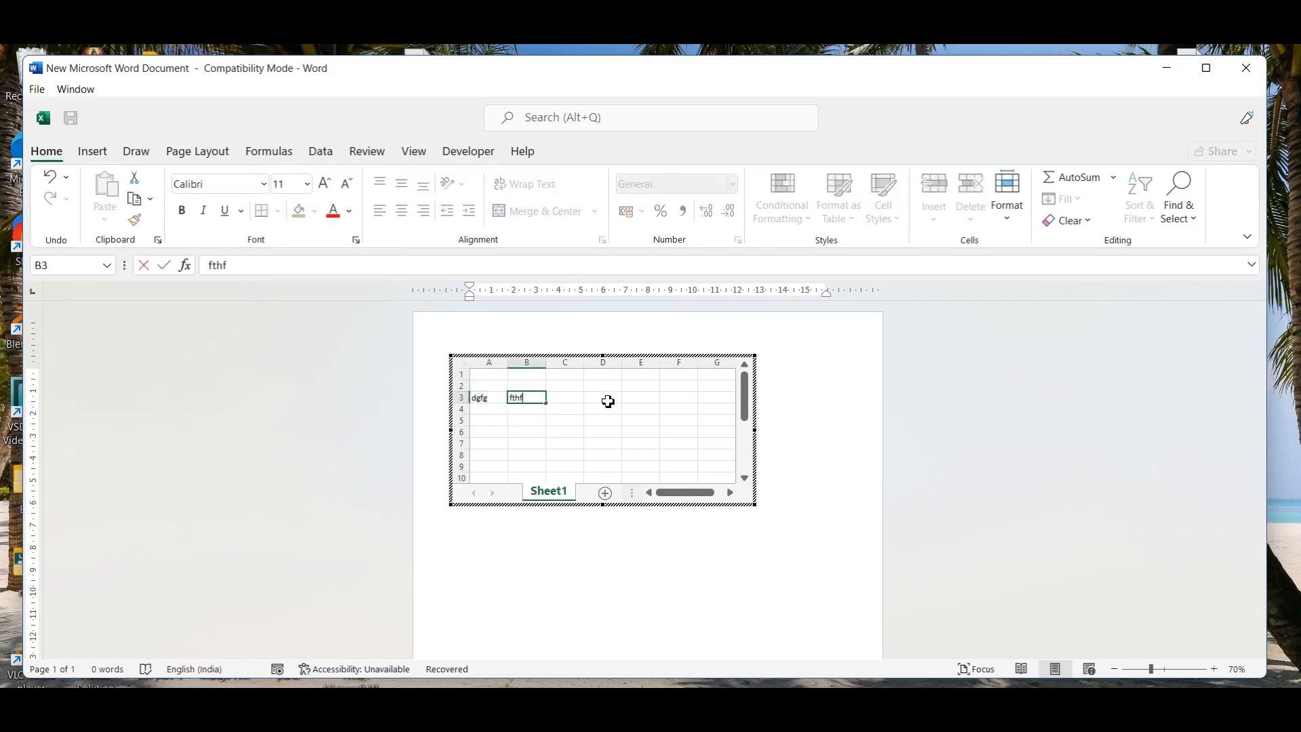
pyautogui.press('Tab')
pyautogui.write('h')
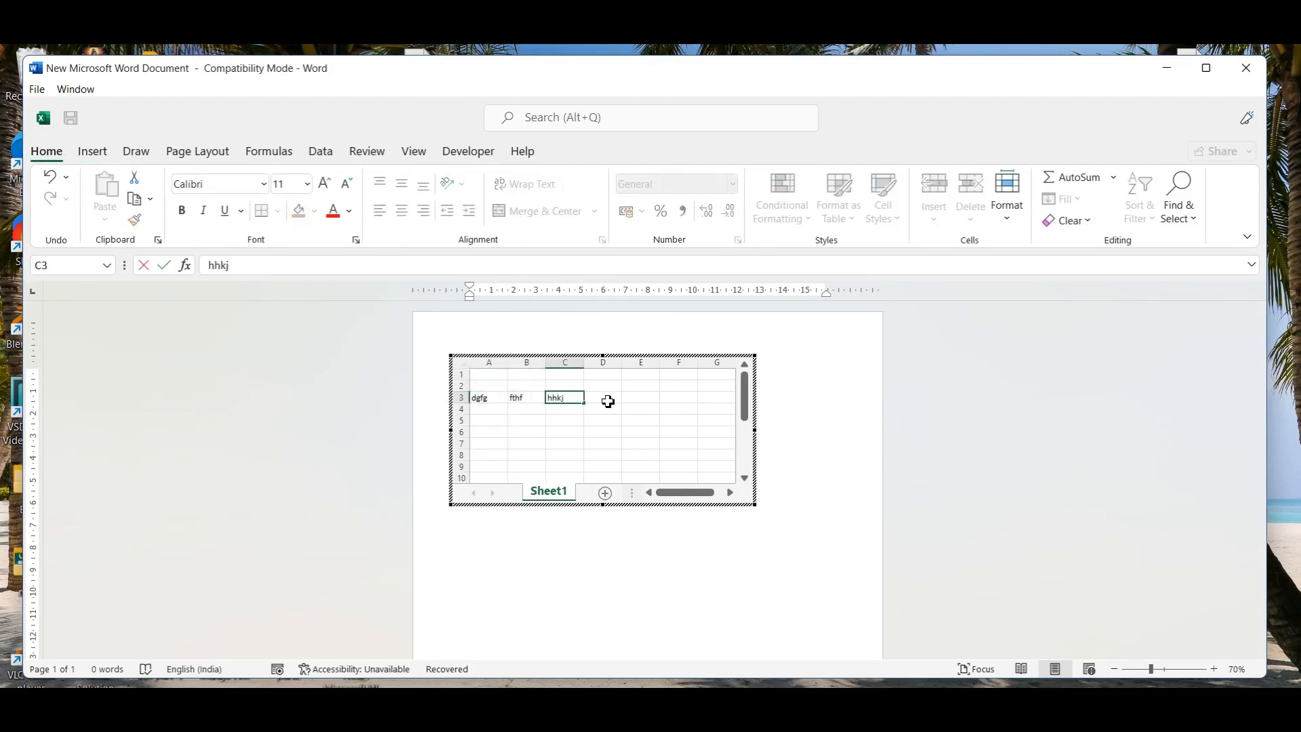
pyautogui.press('Tab')
pyautogui.write('hjjk')
pyautogui.press('Tab')
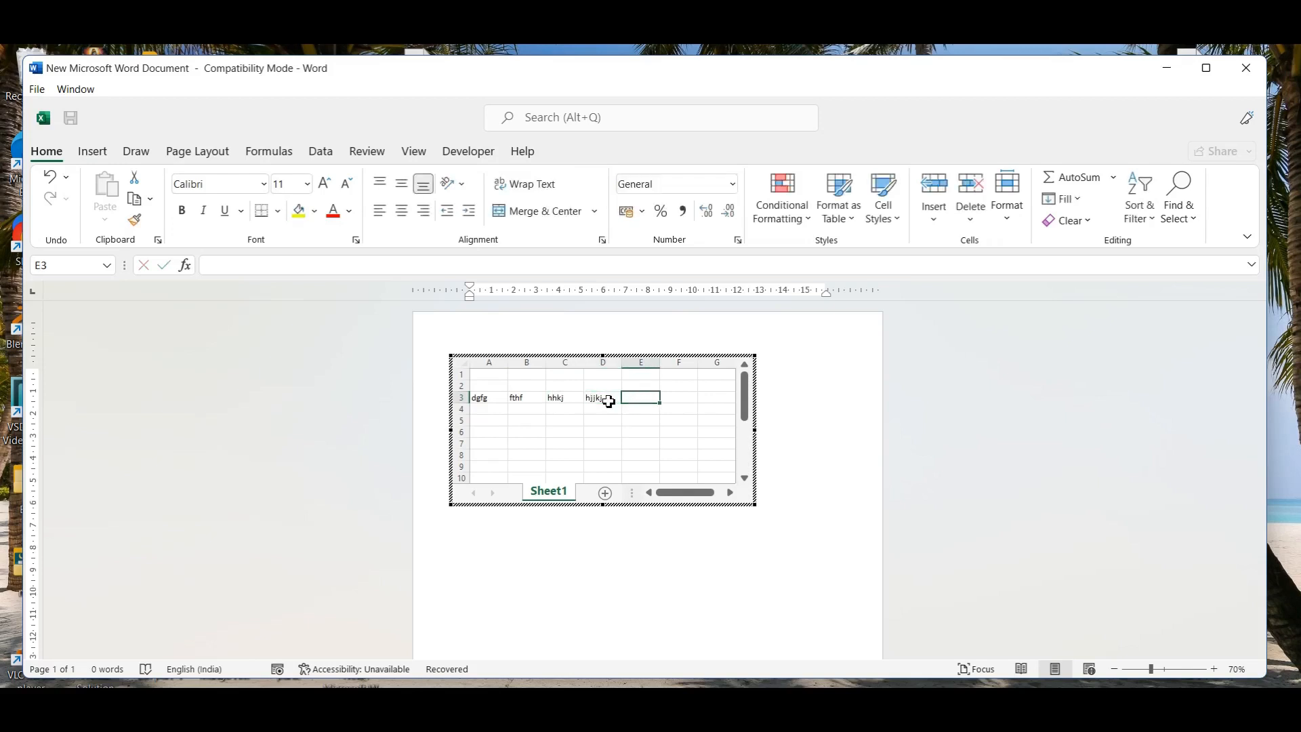
pyautogui.write('gjmh')
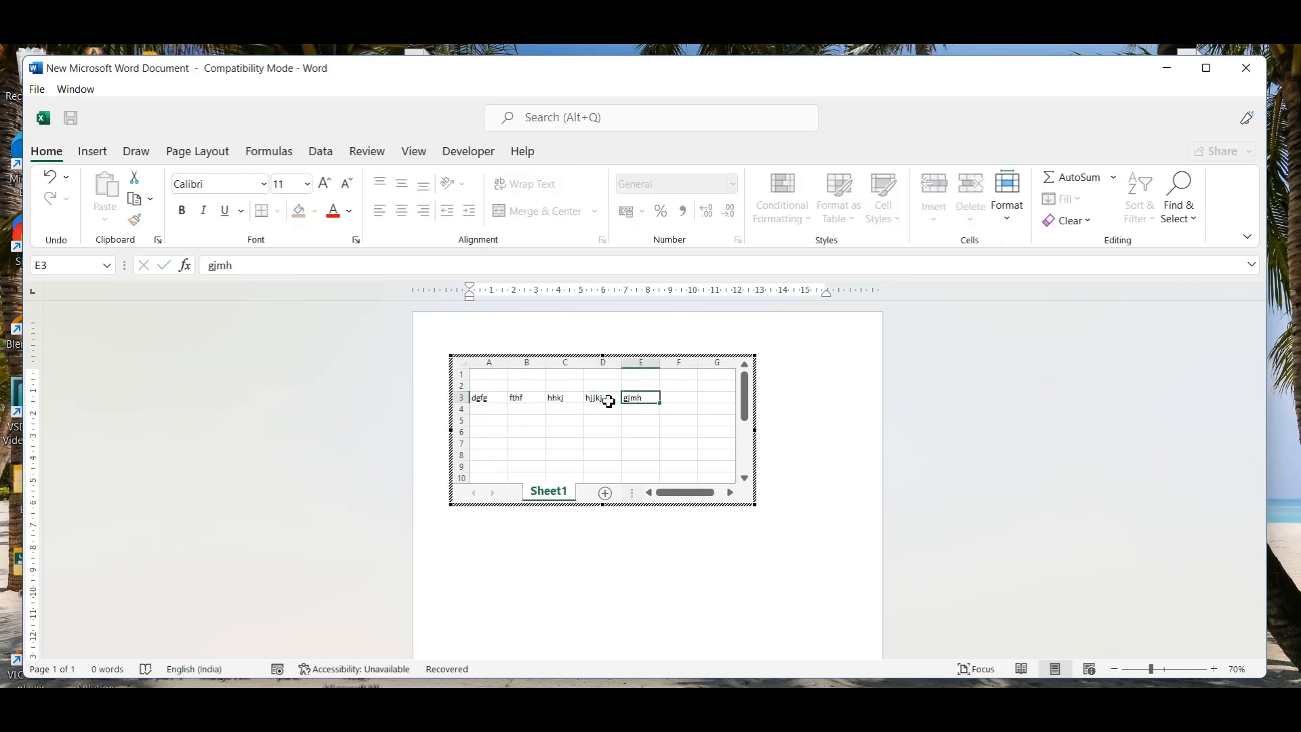
pyautogui.press('Tab')
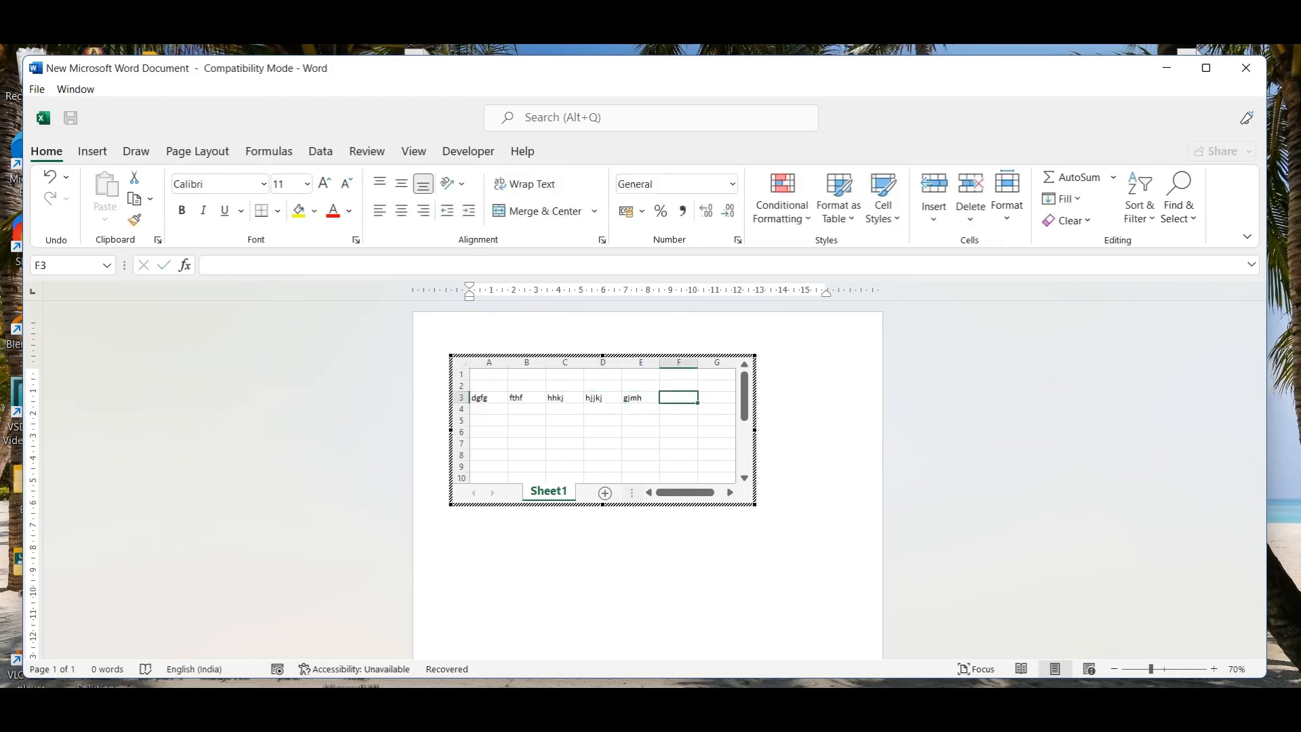
pyautogui.click(828, 492)
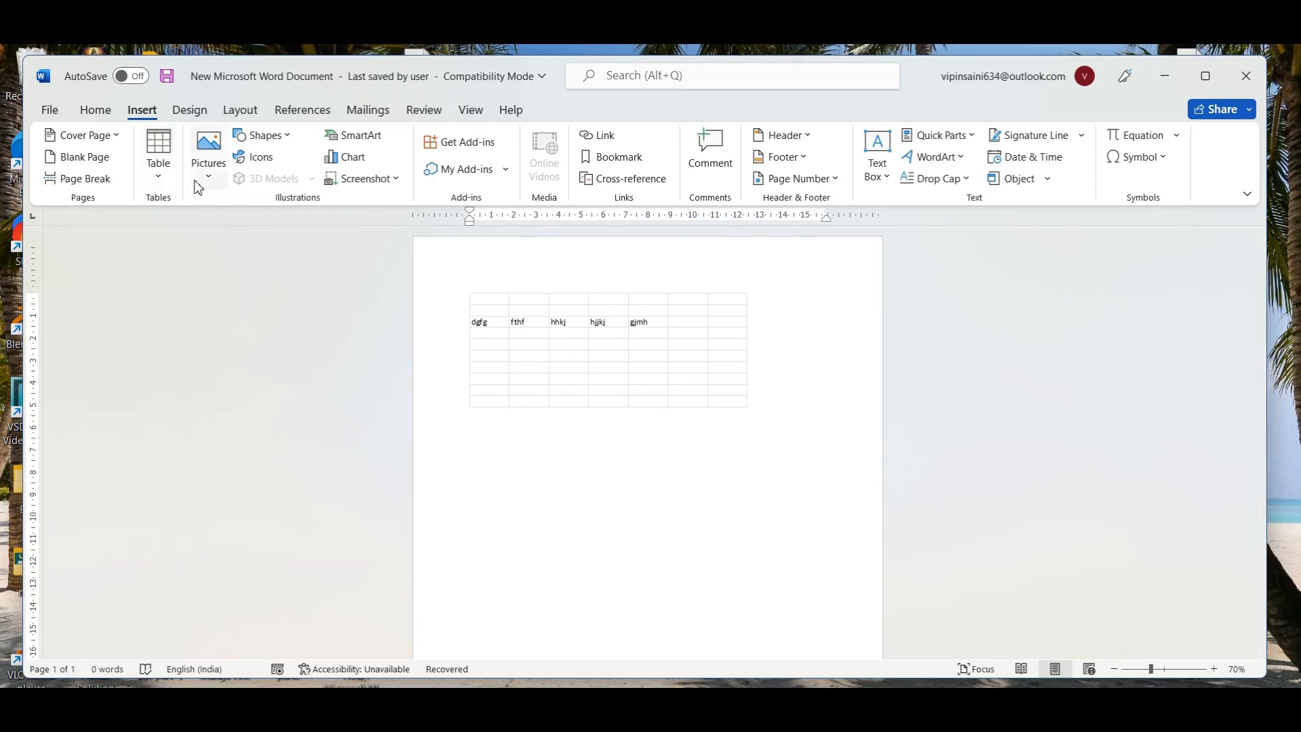
# Step: Delete the embedded Excel spreadsheet from the page
pyautogui.click(165, 180)
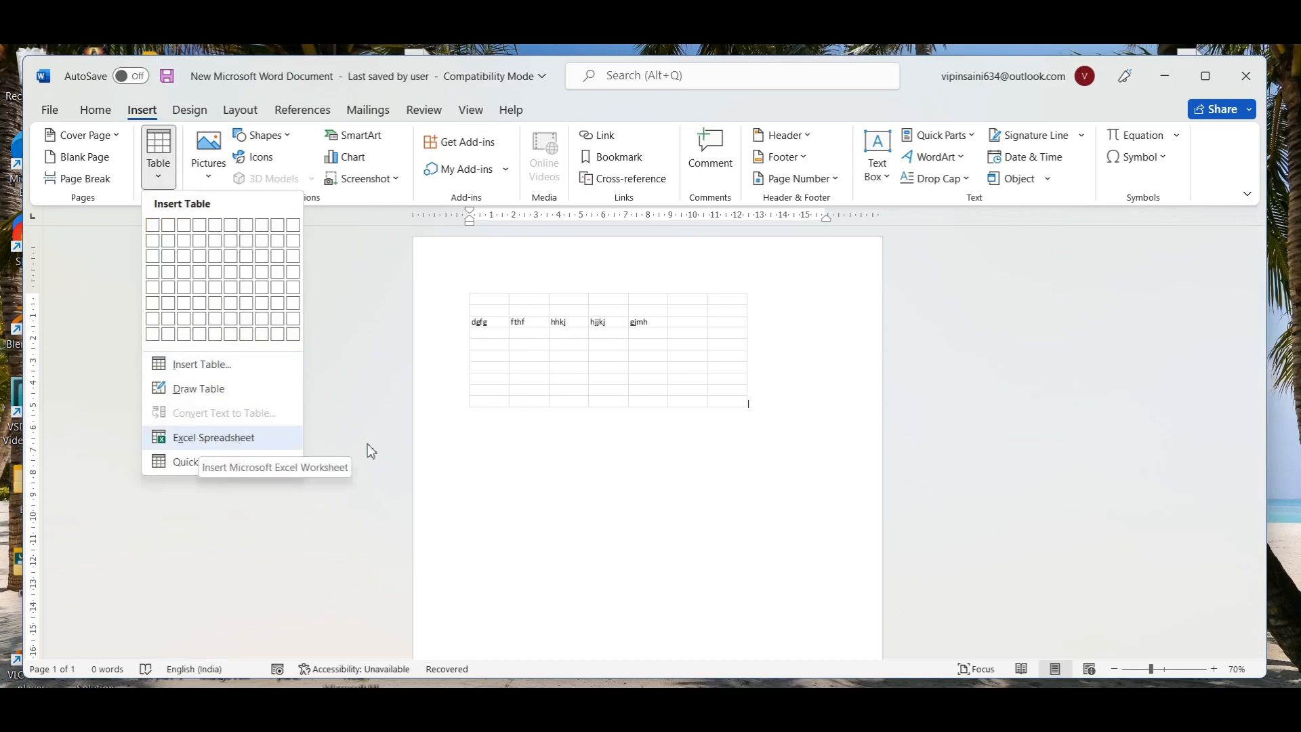
pyautogui.click(615, 494)
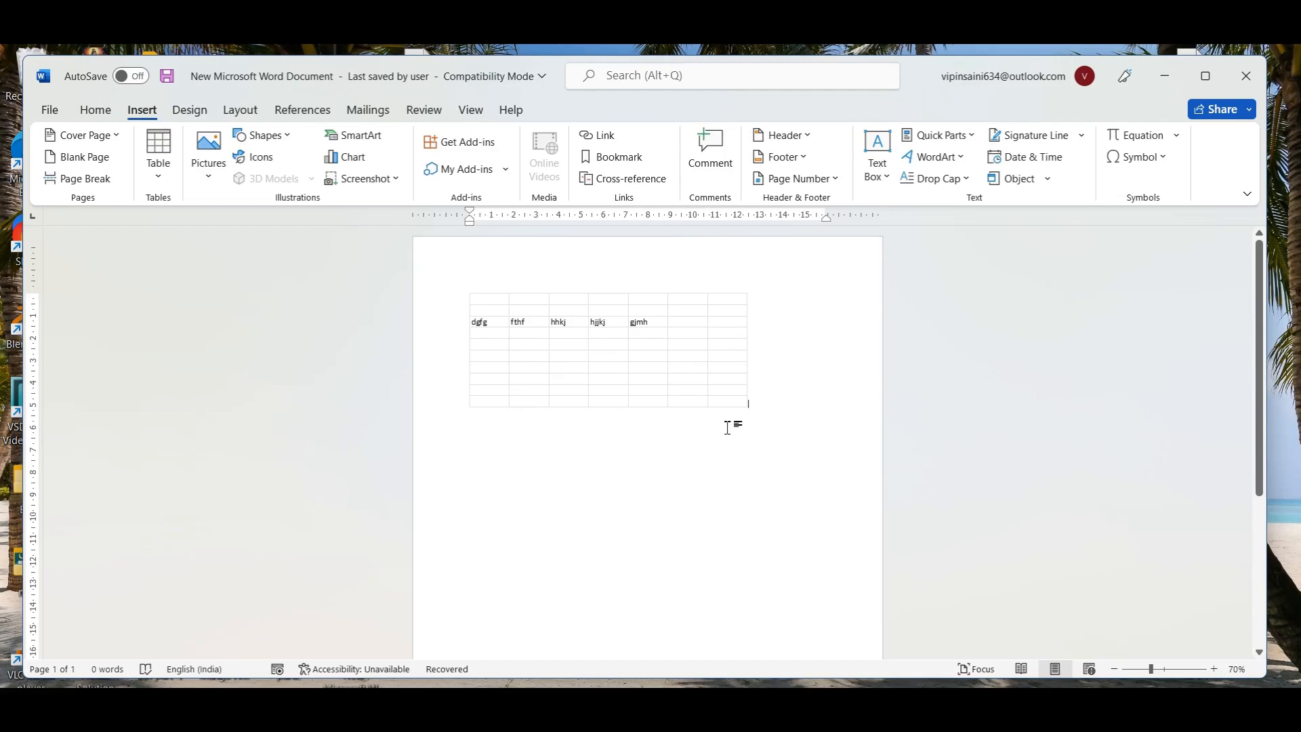
pyautogui.hotkey('ctrl', 'a')
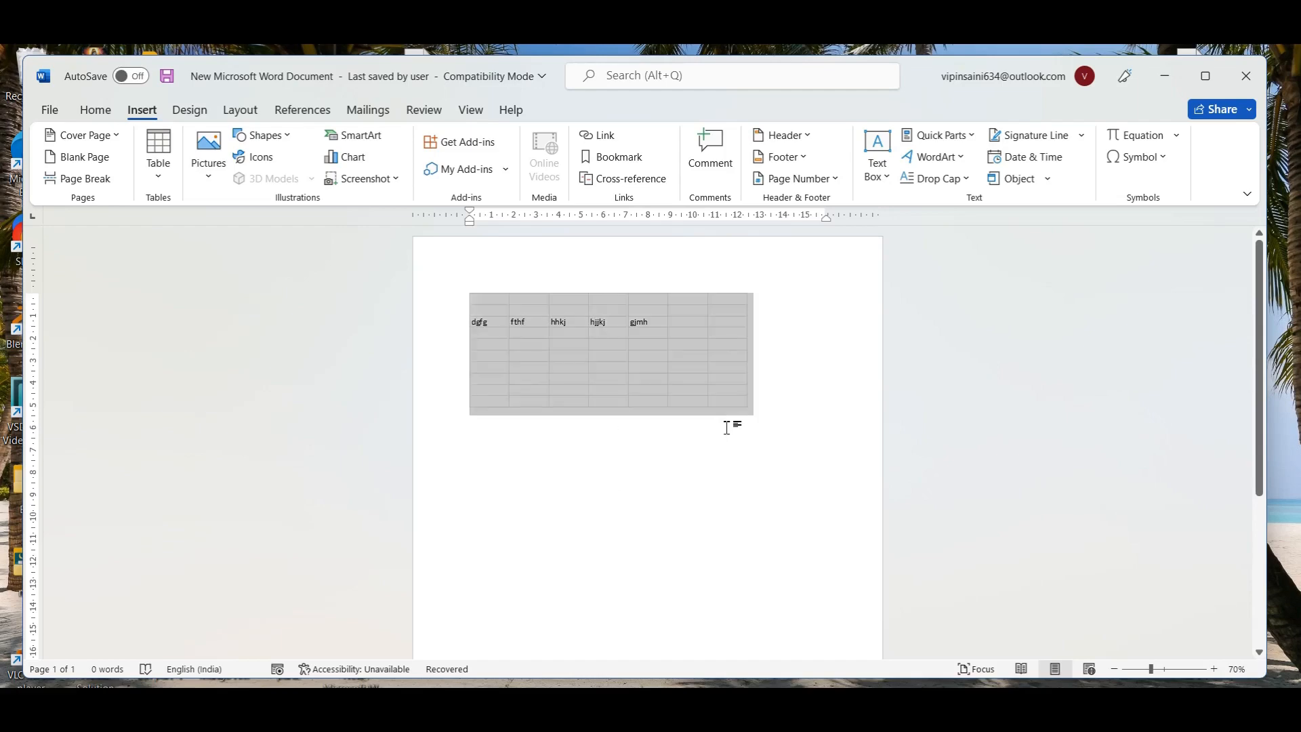
pyautogui.press('Delete')
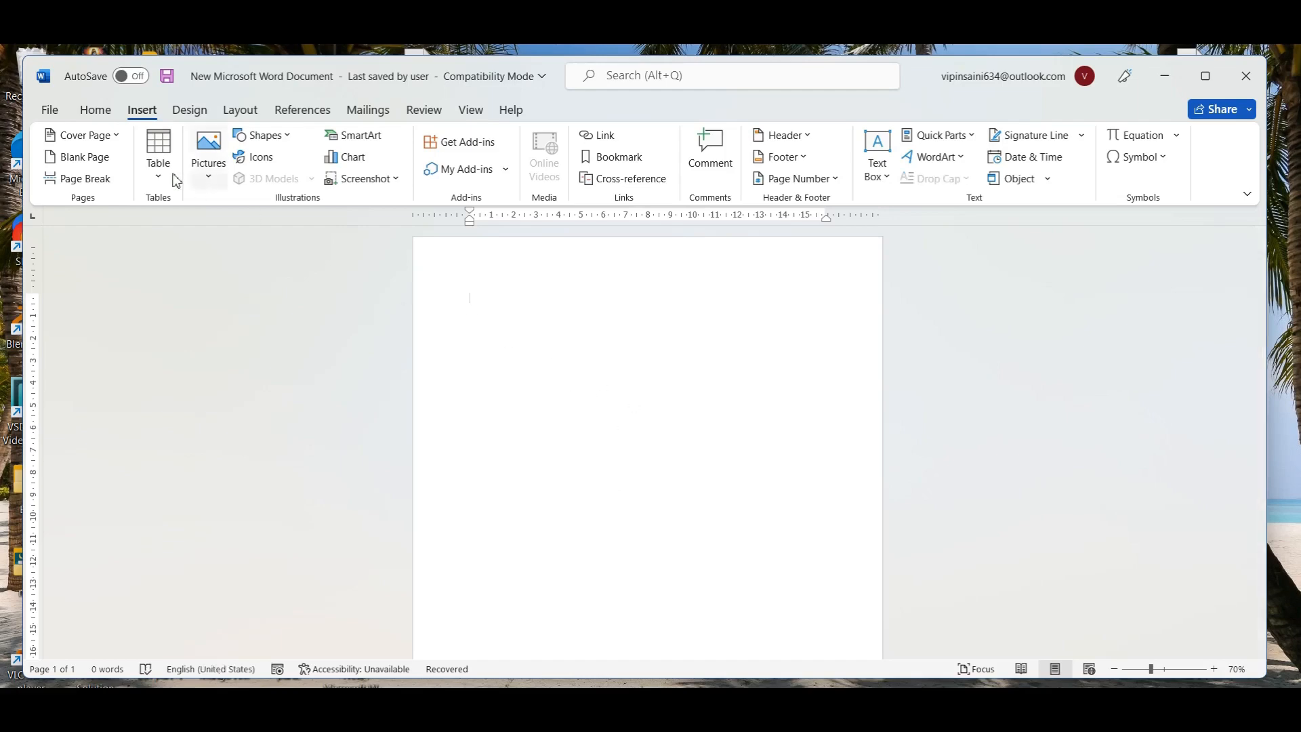
# Step: Insert the Calendar 2 quick table and increase the spacing below its MAY heading by about 0.5 cm
pyautogui.click(163, 179)
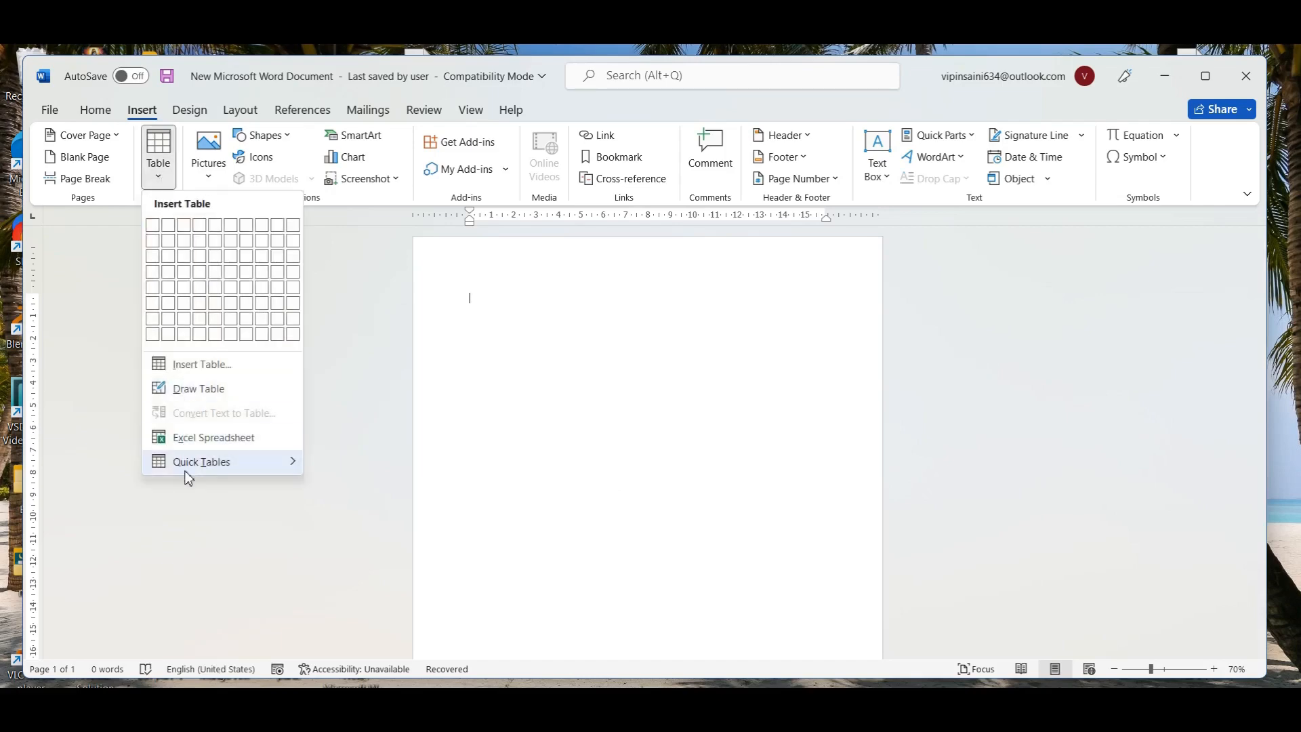
pyautogui.moveTo(190, 462)
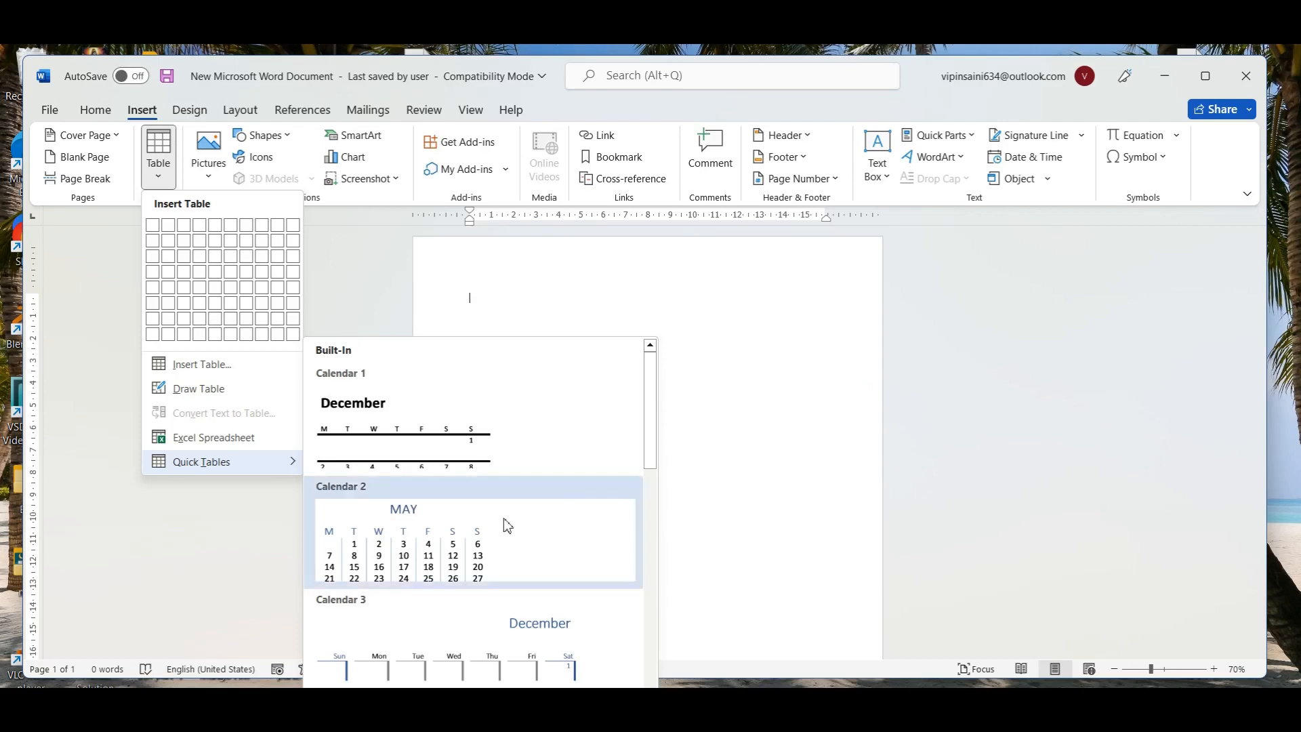
pyautogui.scroll(-5, 465, 587)
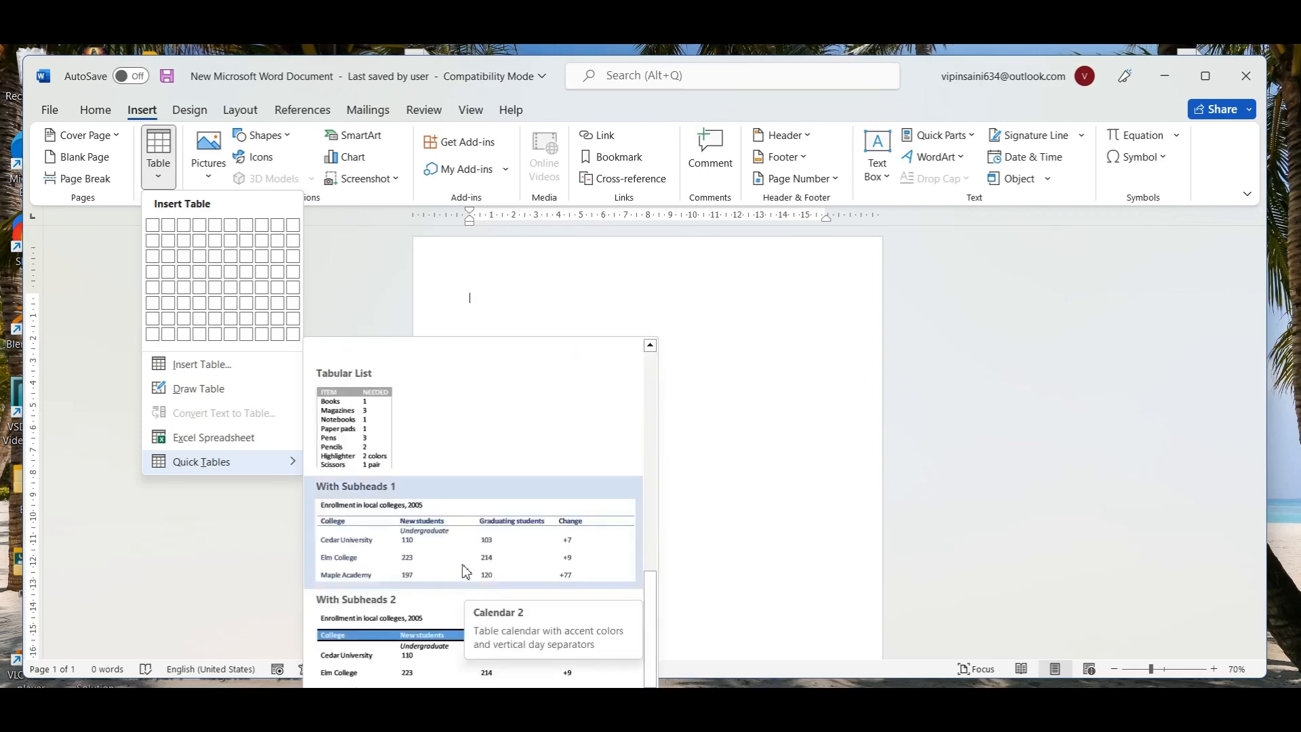
pyautogui.scroll(5, 464, 571)
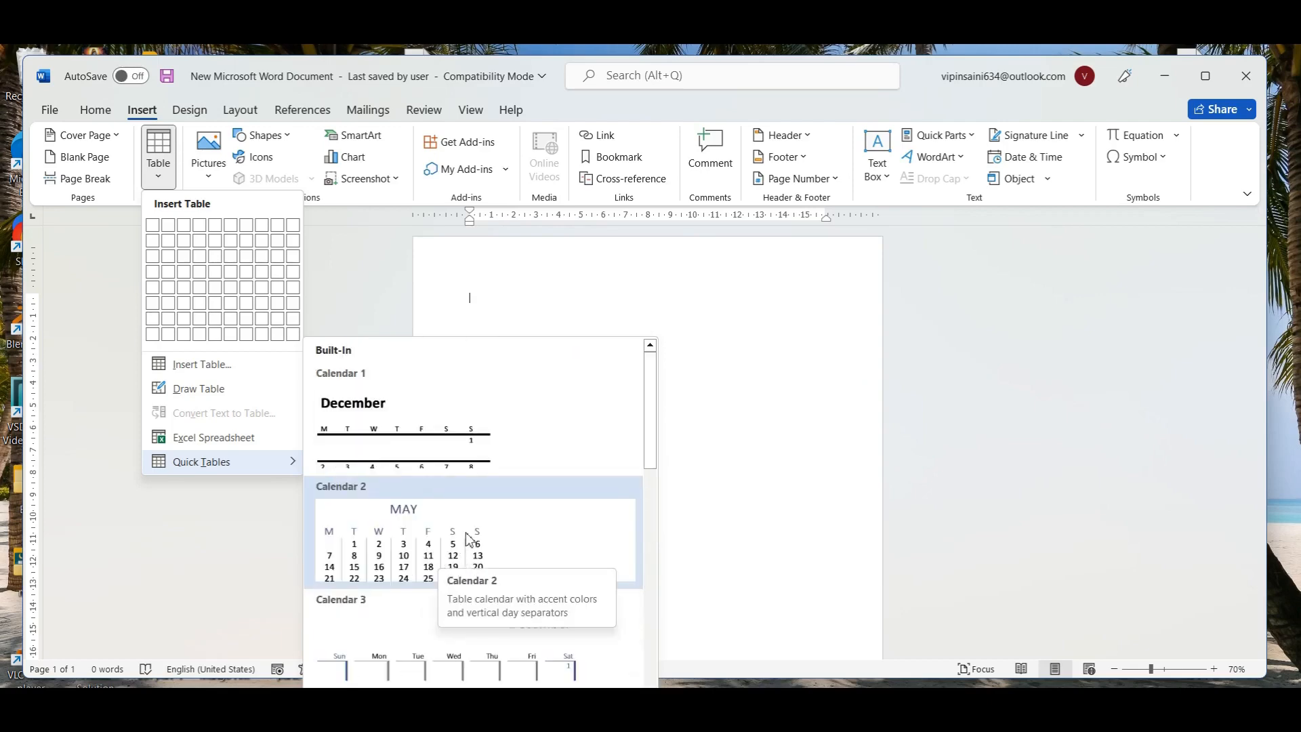
pyautogui.scroll(-5, 507, 536)
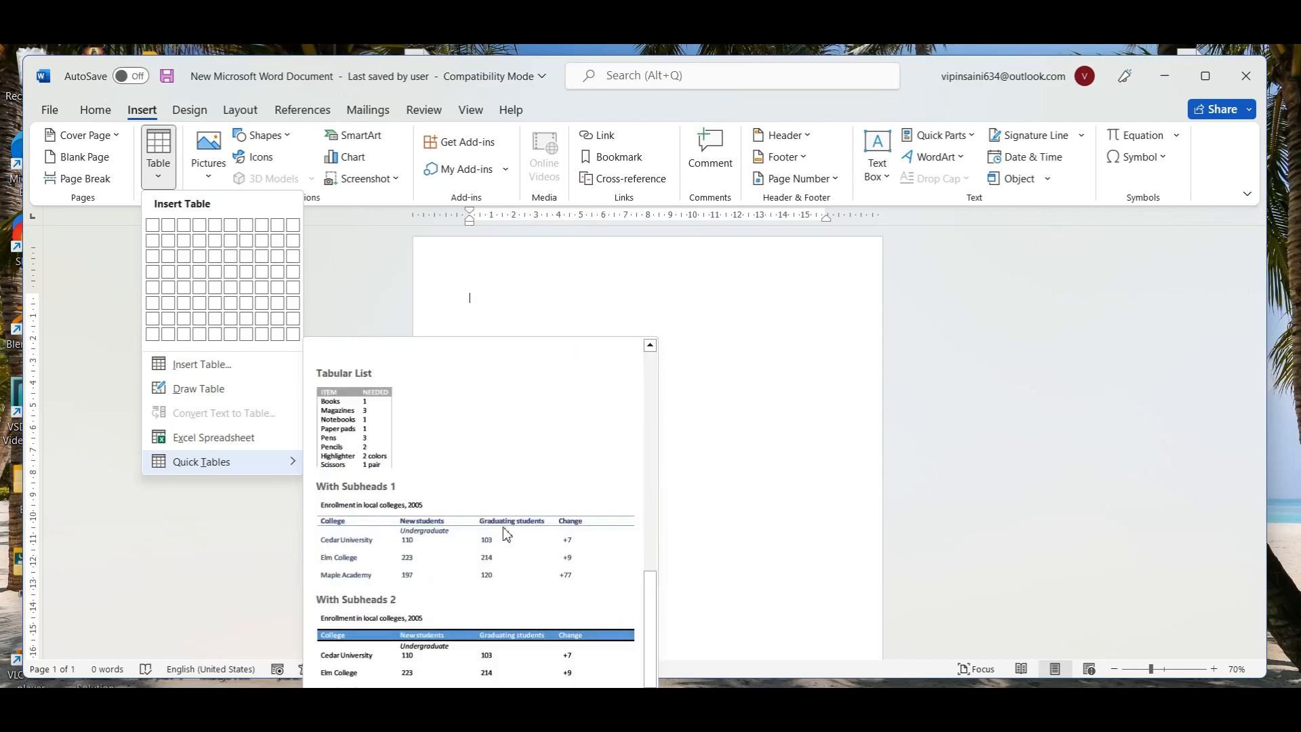
pyautogui.scroll(5, 507, 535)
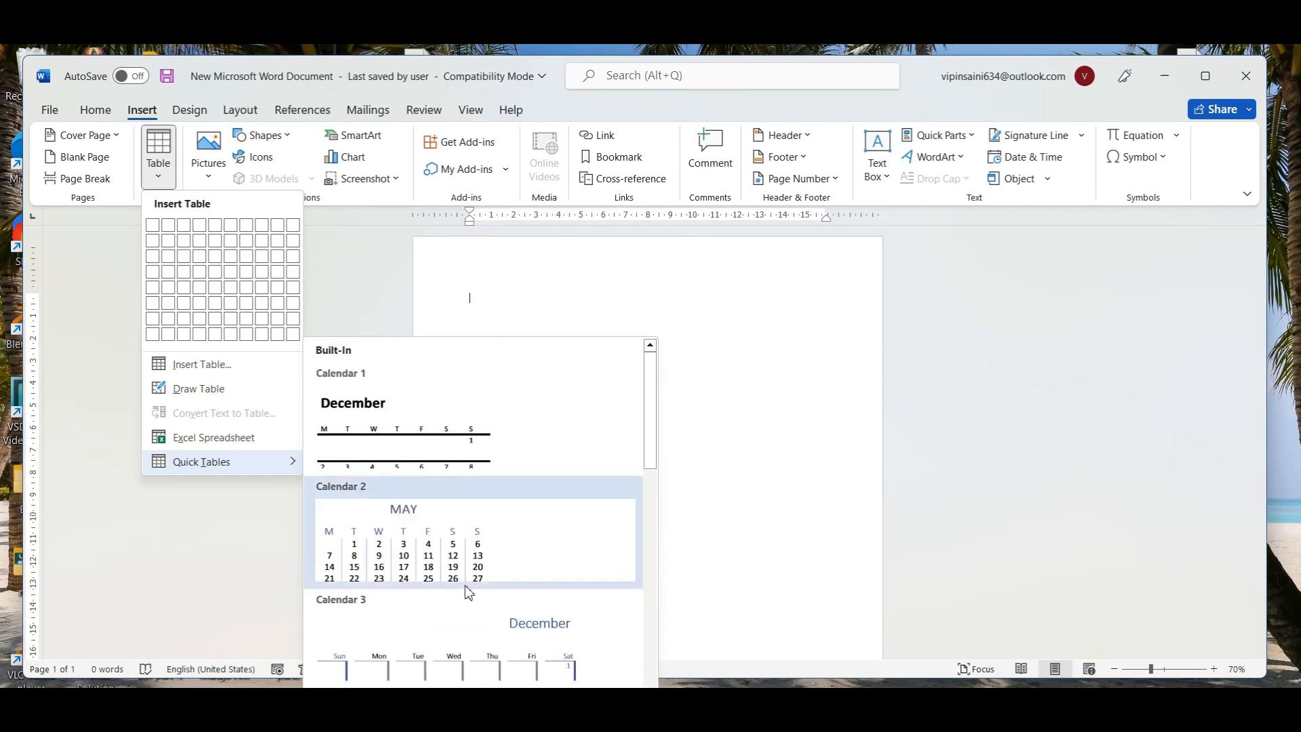
pyautogui.click(498, 541)
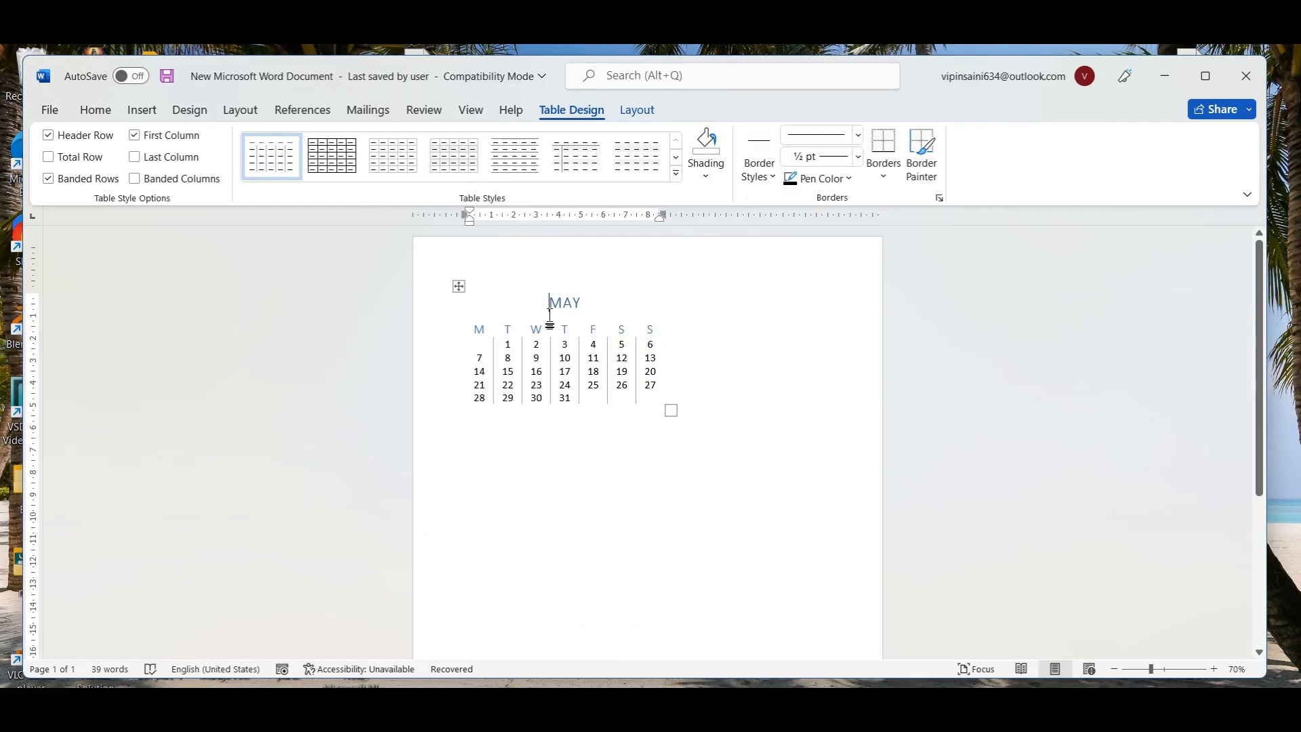
pyautogui.moveTo(560, 326); pyautogui.dragTo(558, 338)
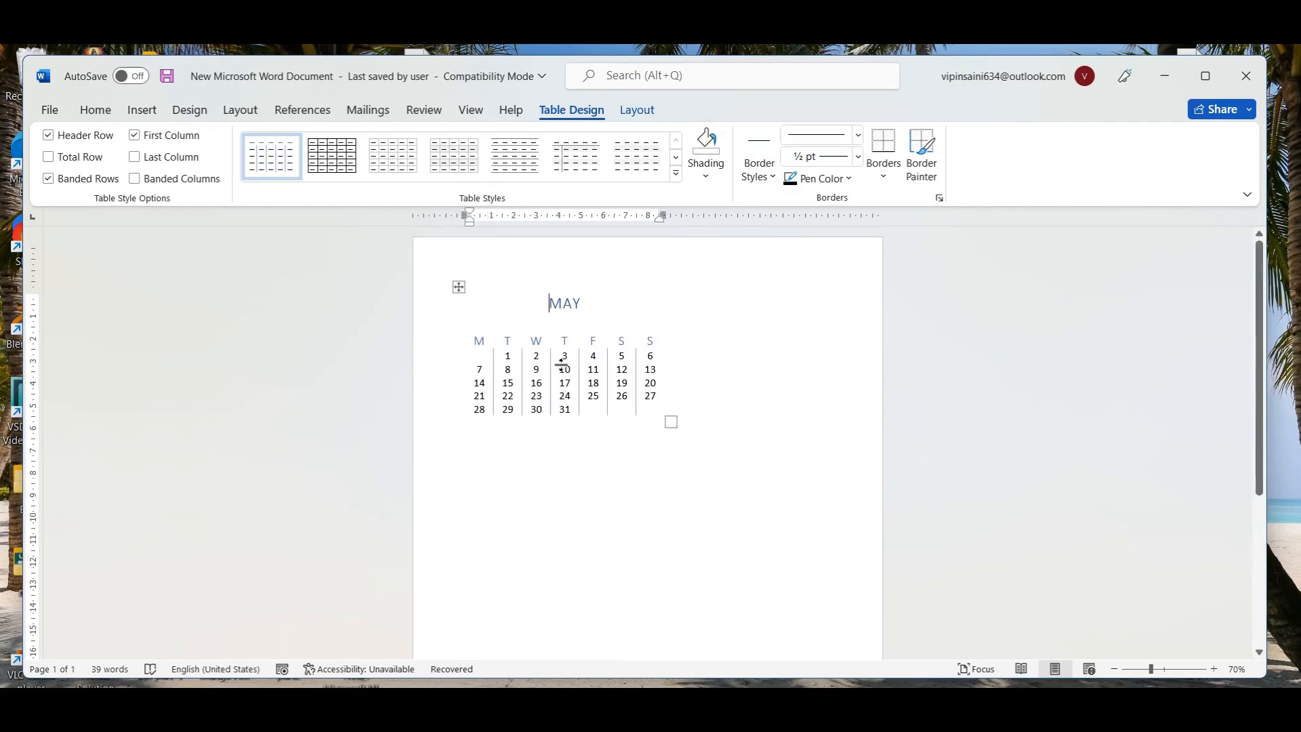
pyautogui.click(576, 354)
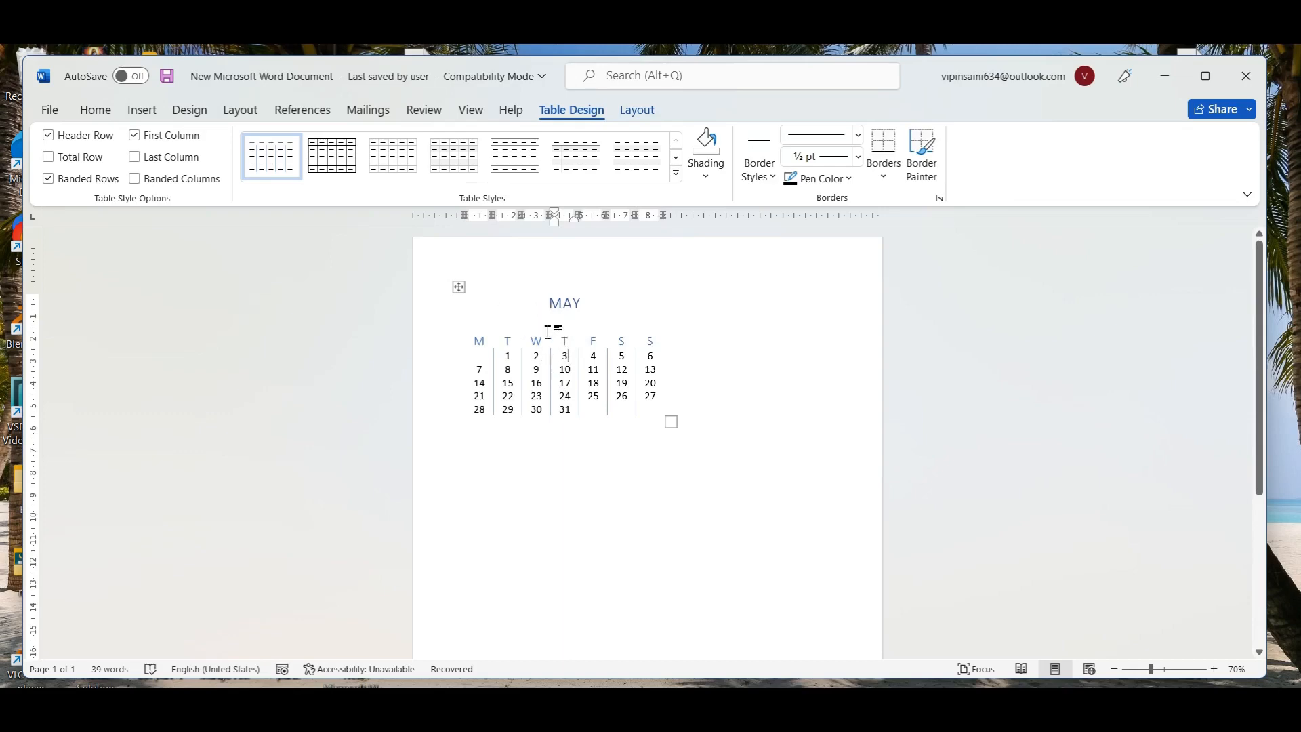
# Step: Delete the whole May calendar table from the page
pyautogui.click(151, 112)
pyautogui.click(158, 183)
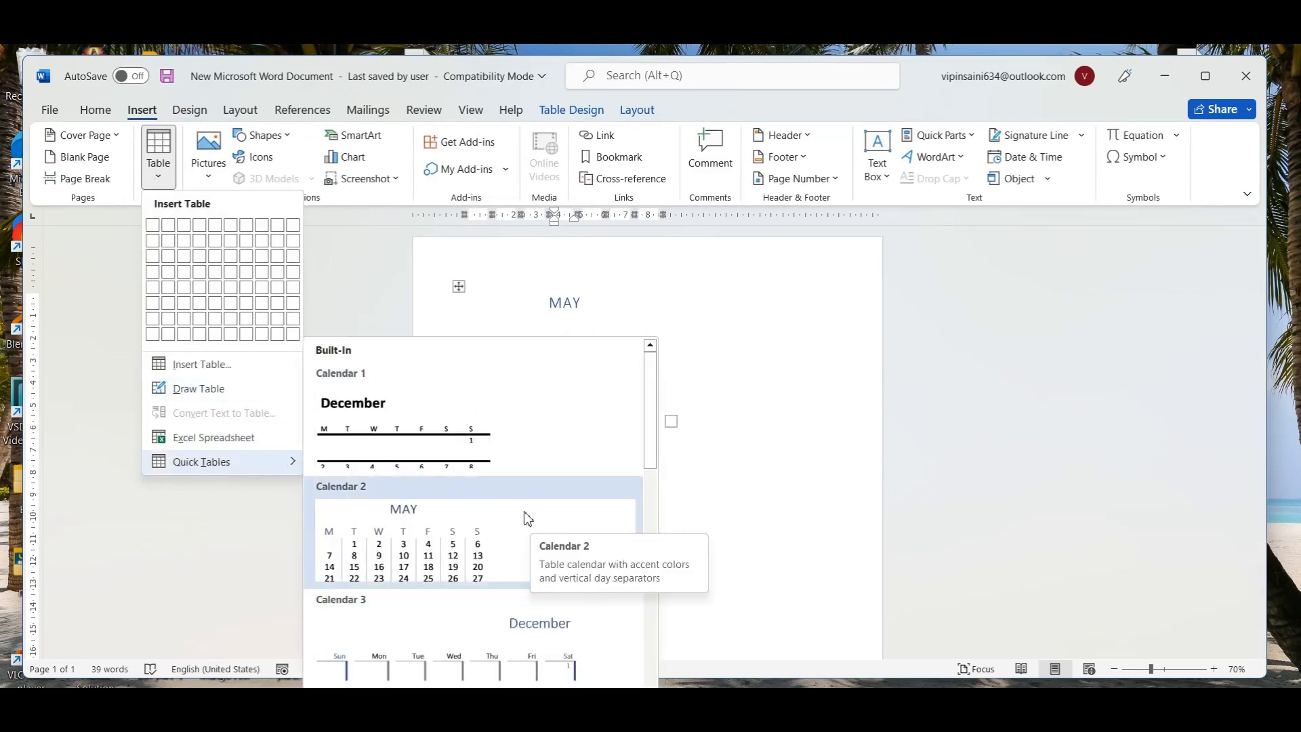
pyautogui.click(757, 406)
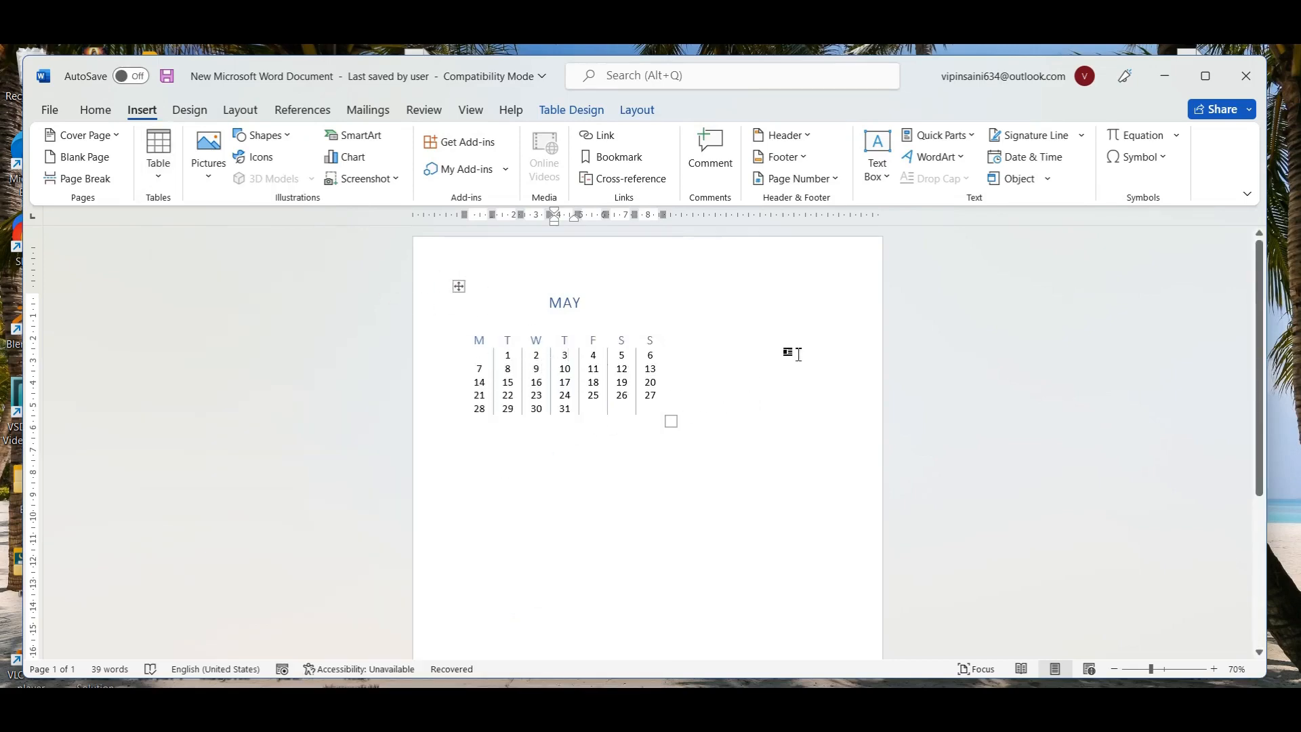
pyautogui.hotkey('ctrl', 'a')
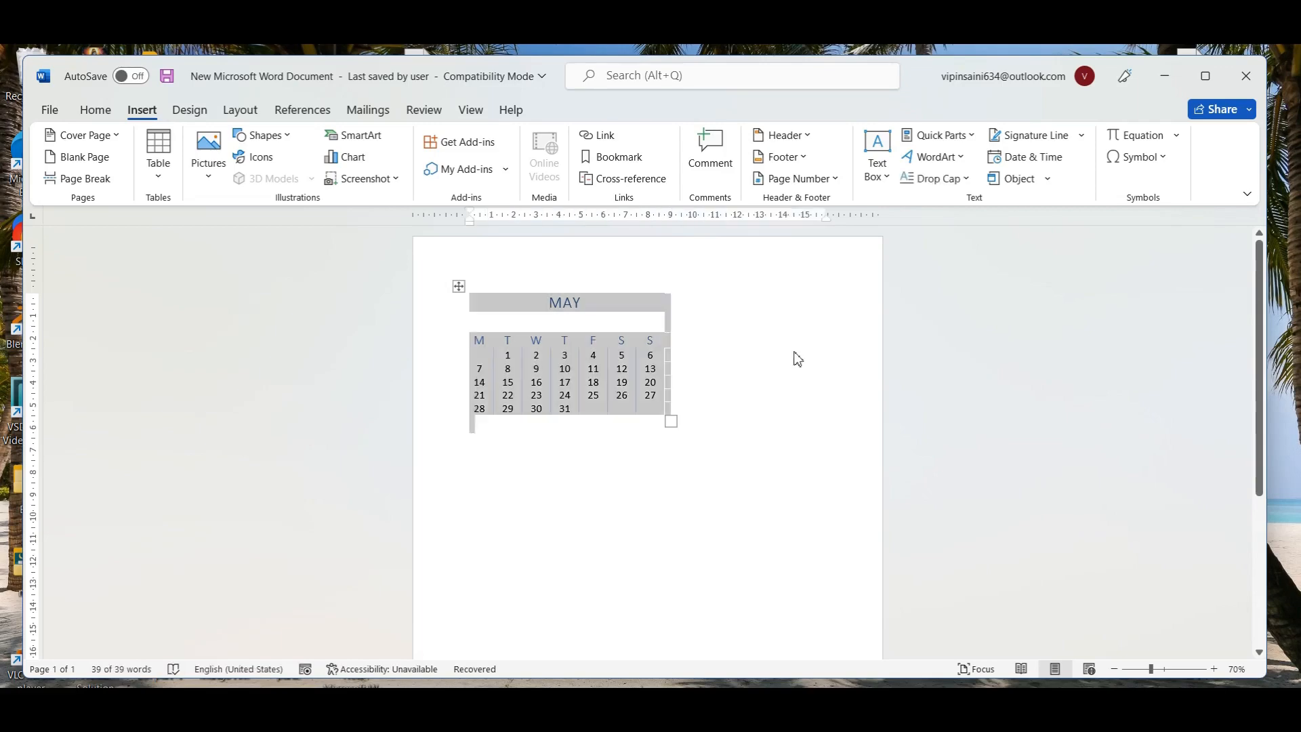
pyautogui.press('Delete')
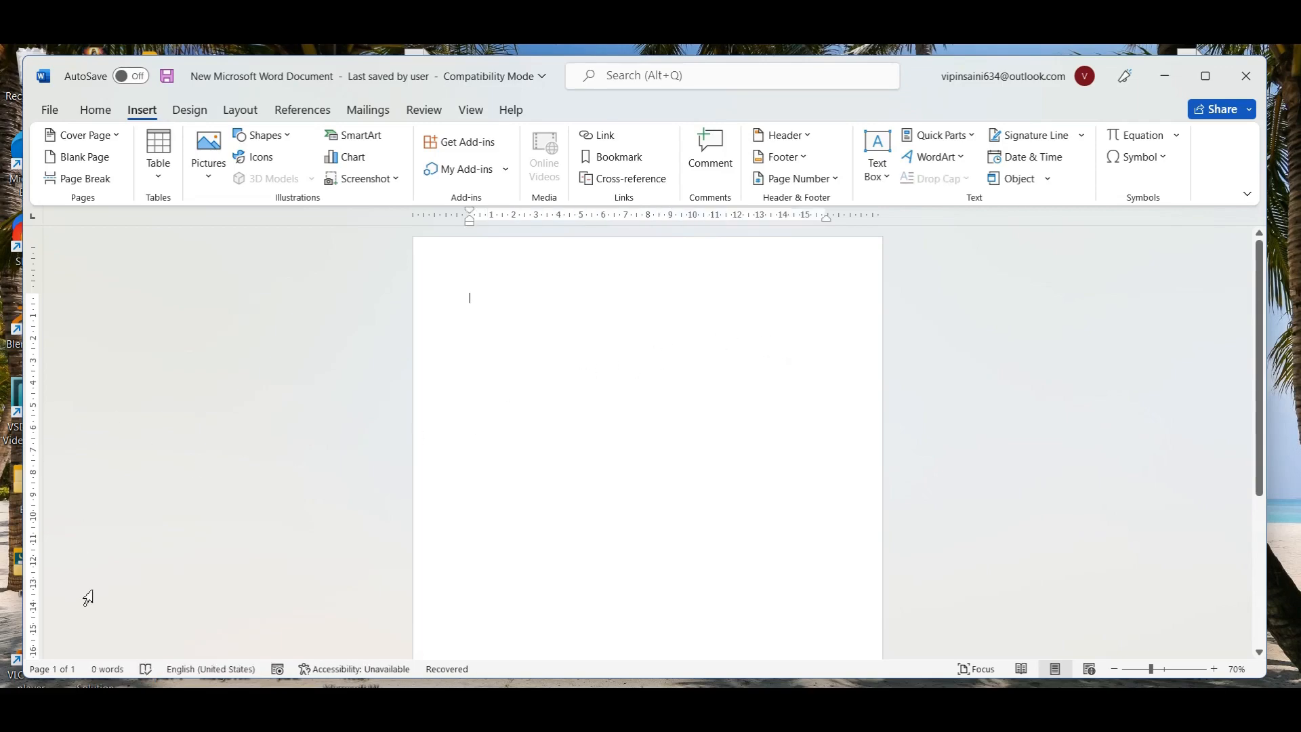
pyautogui.click(142, 701)
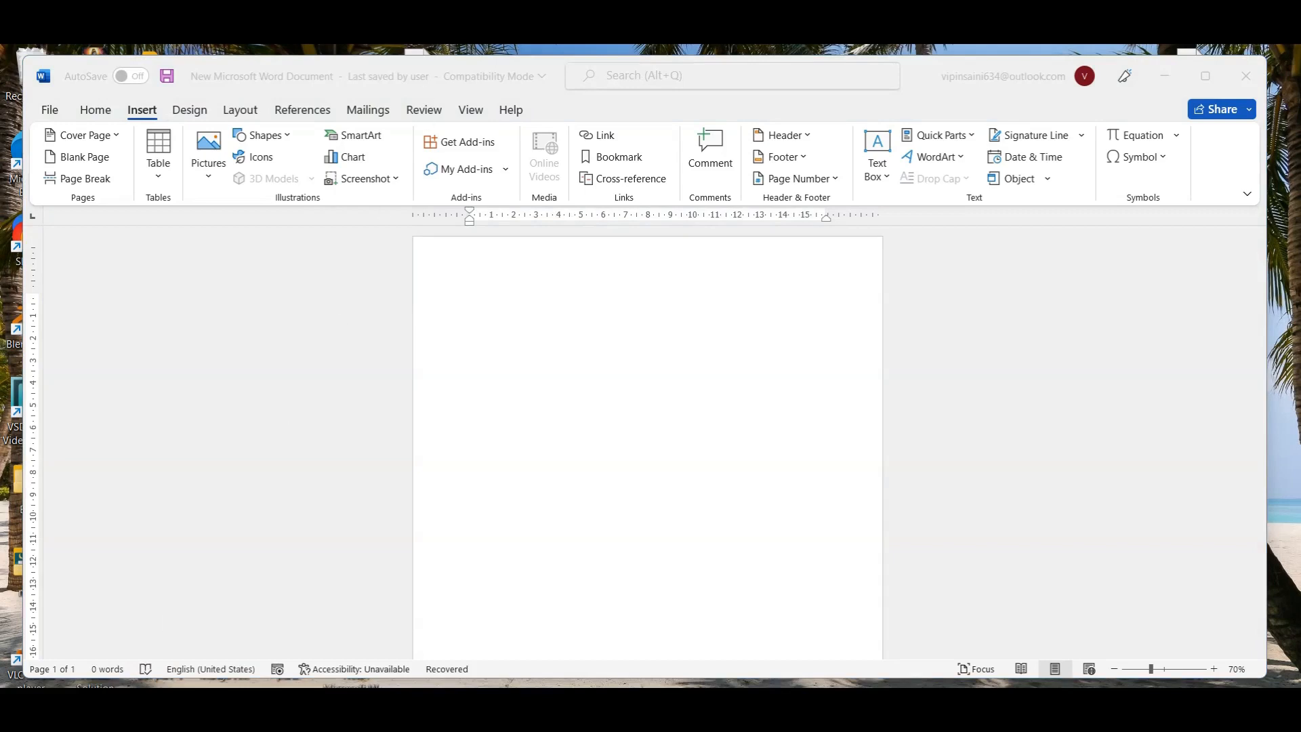
pyautogui.click(163, 179)
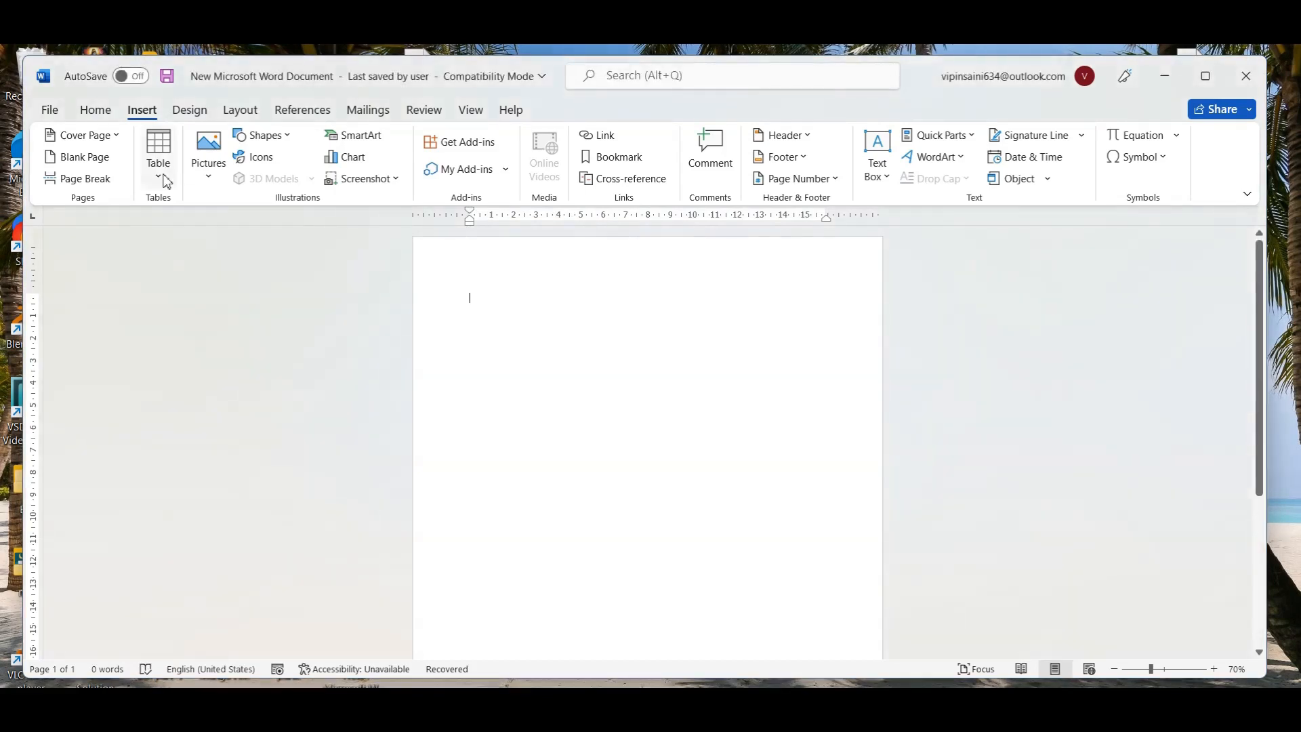
pyautogui.click(163, 180)
pyautogui.moveTo(227, 465)
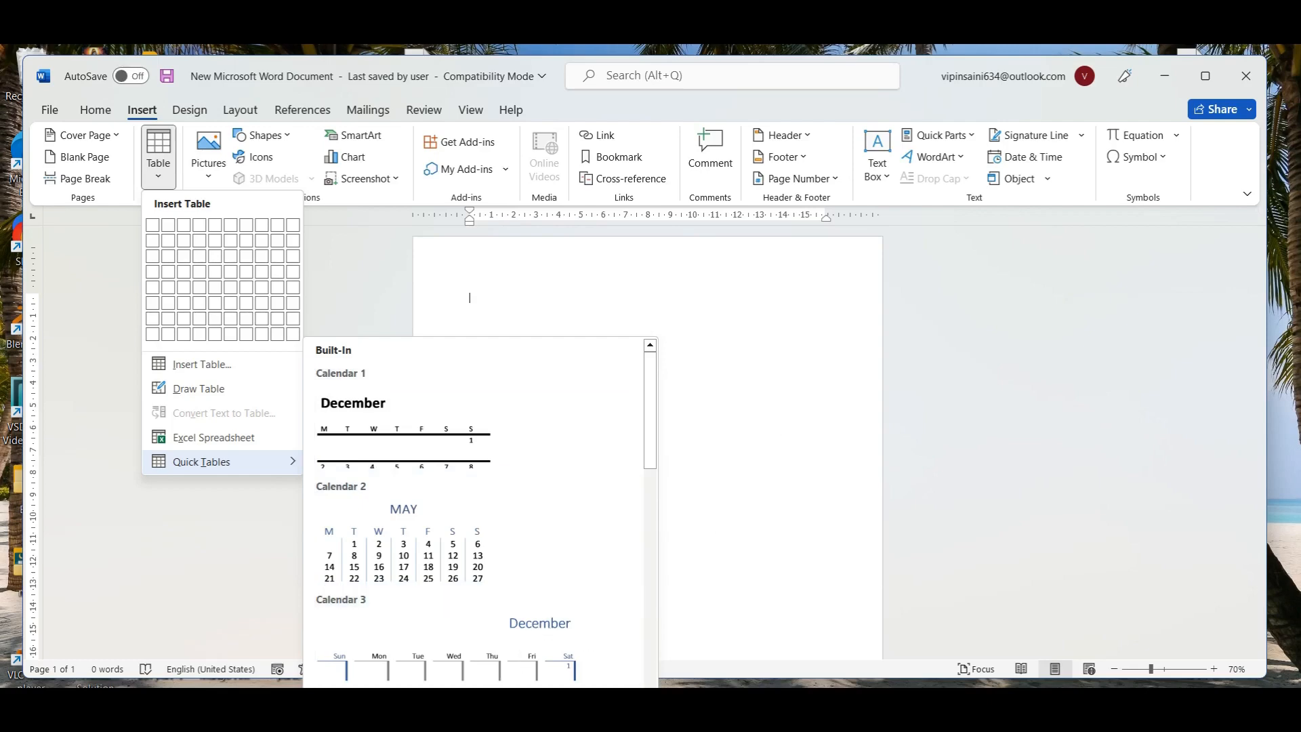
pyautogui.click(786, 476)
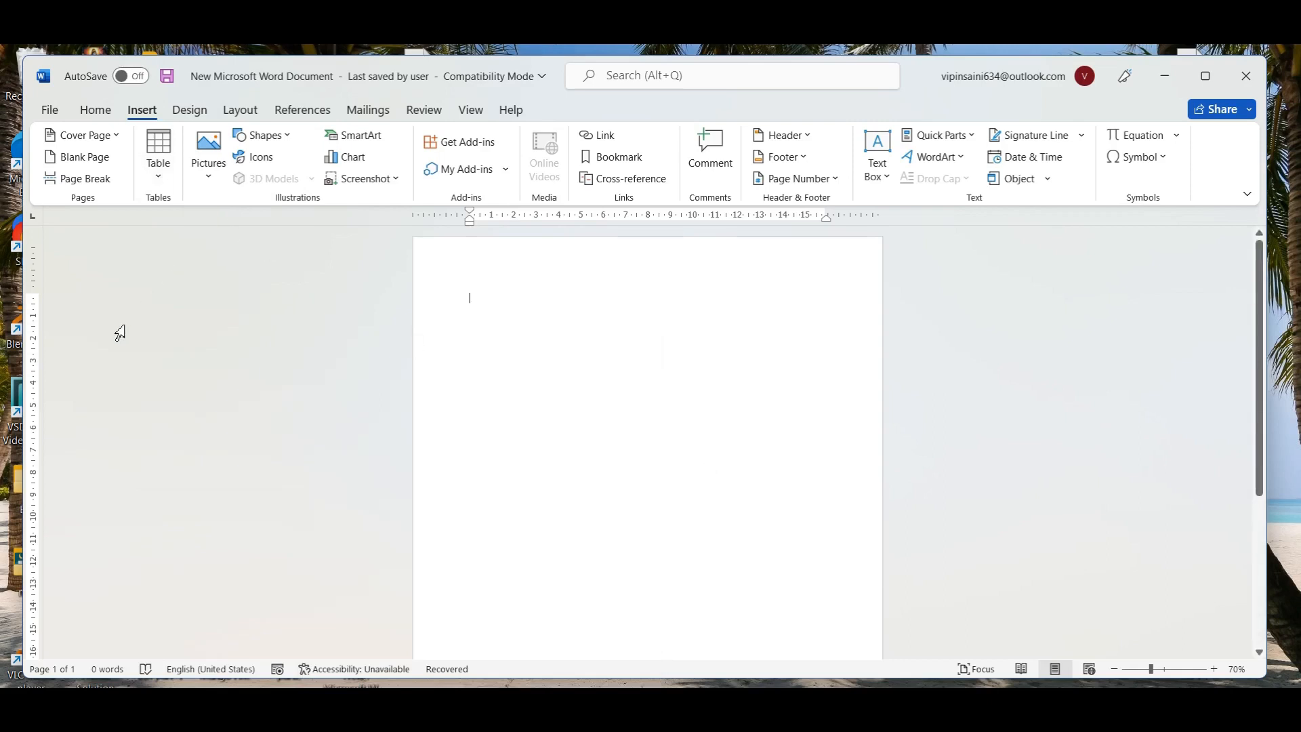
# Step: Insert a table with seven columns and five rows, and preview the built-in table styles without applying one
pyautogui.click(160, 178)
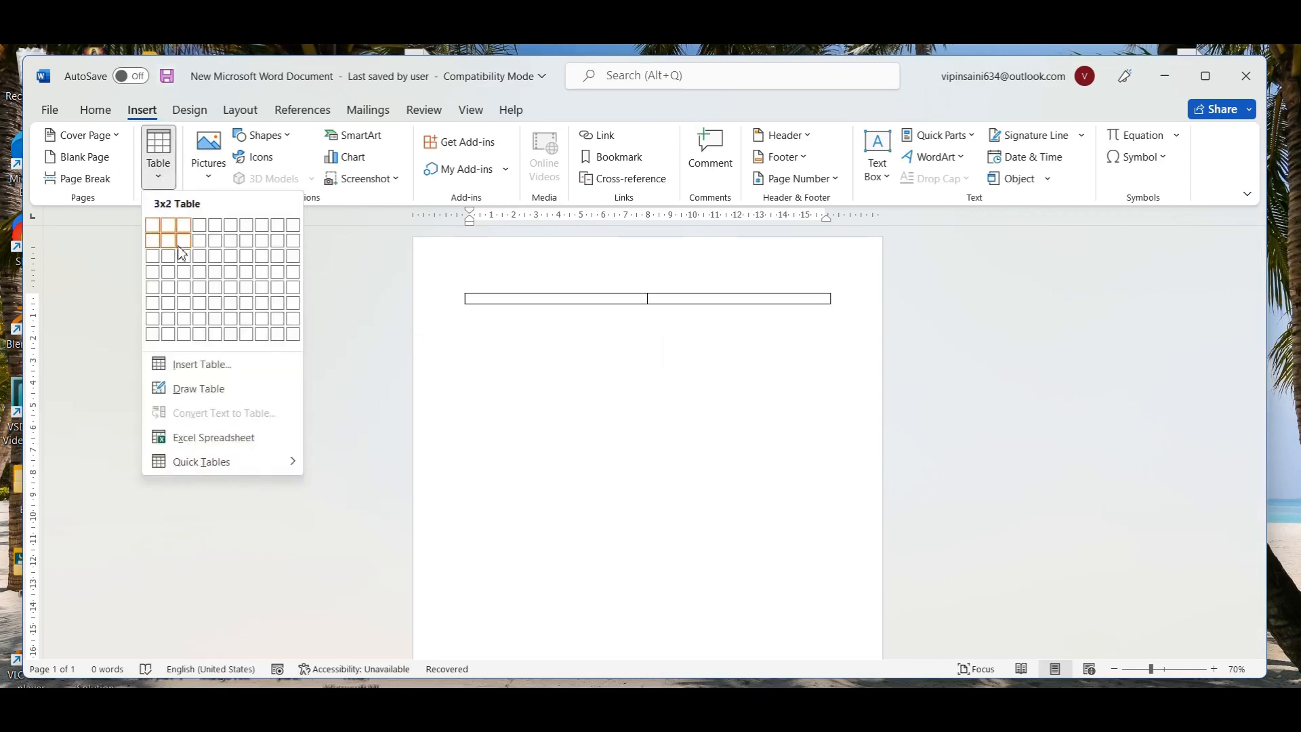
pyautogui.click(242, 296)
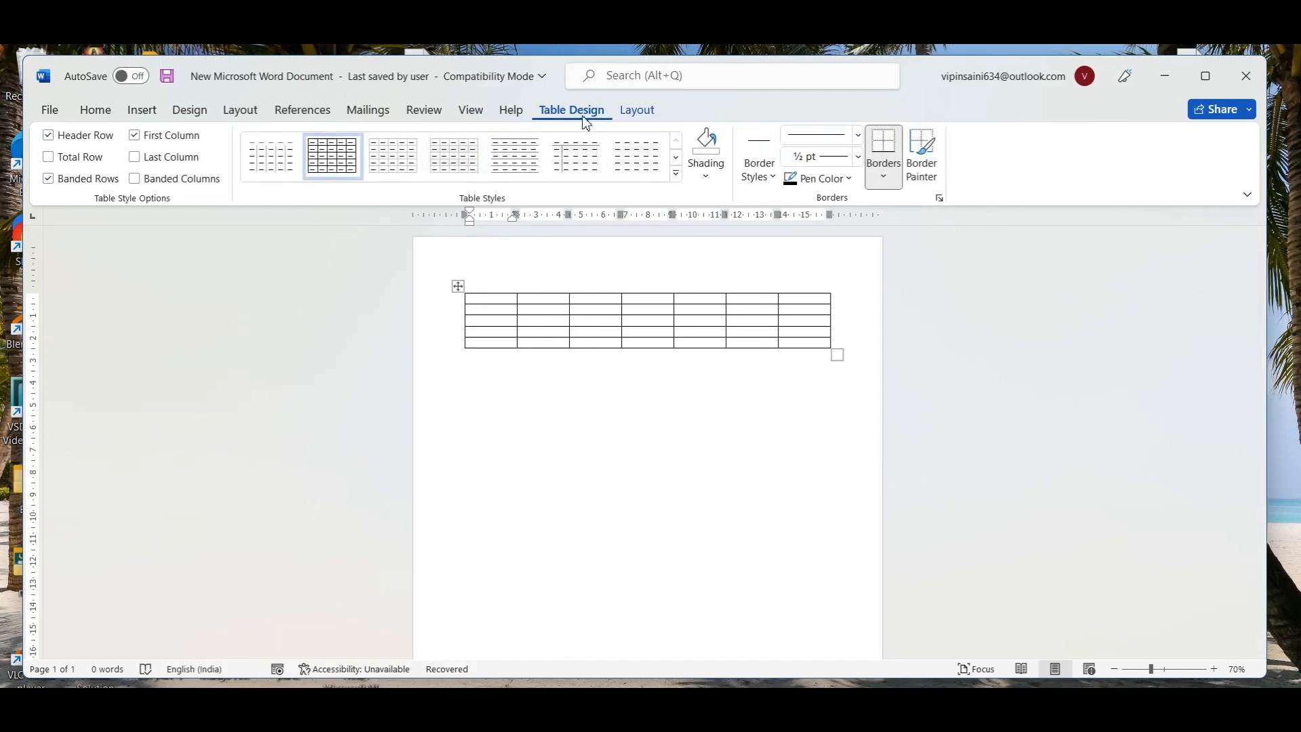
pyautogui.click(676, 174)
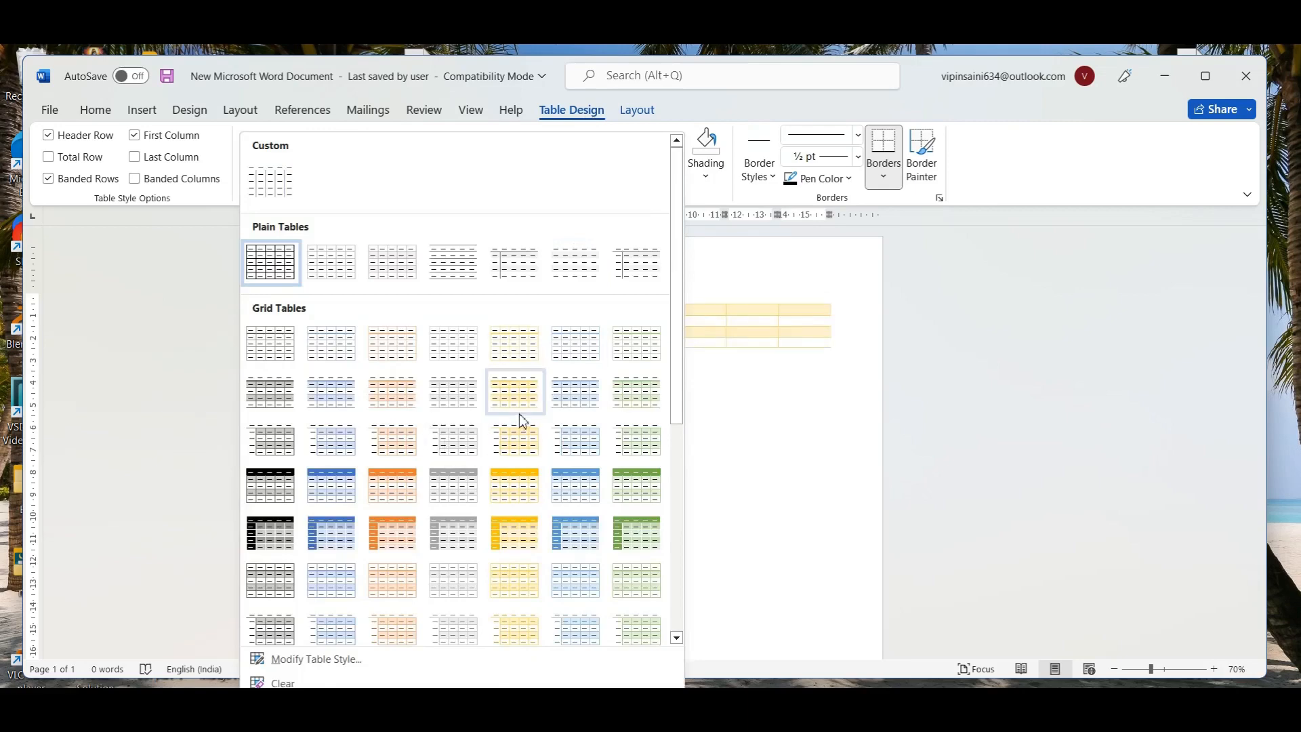
pyautogui.click(729, 446)
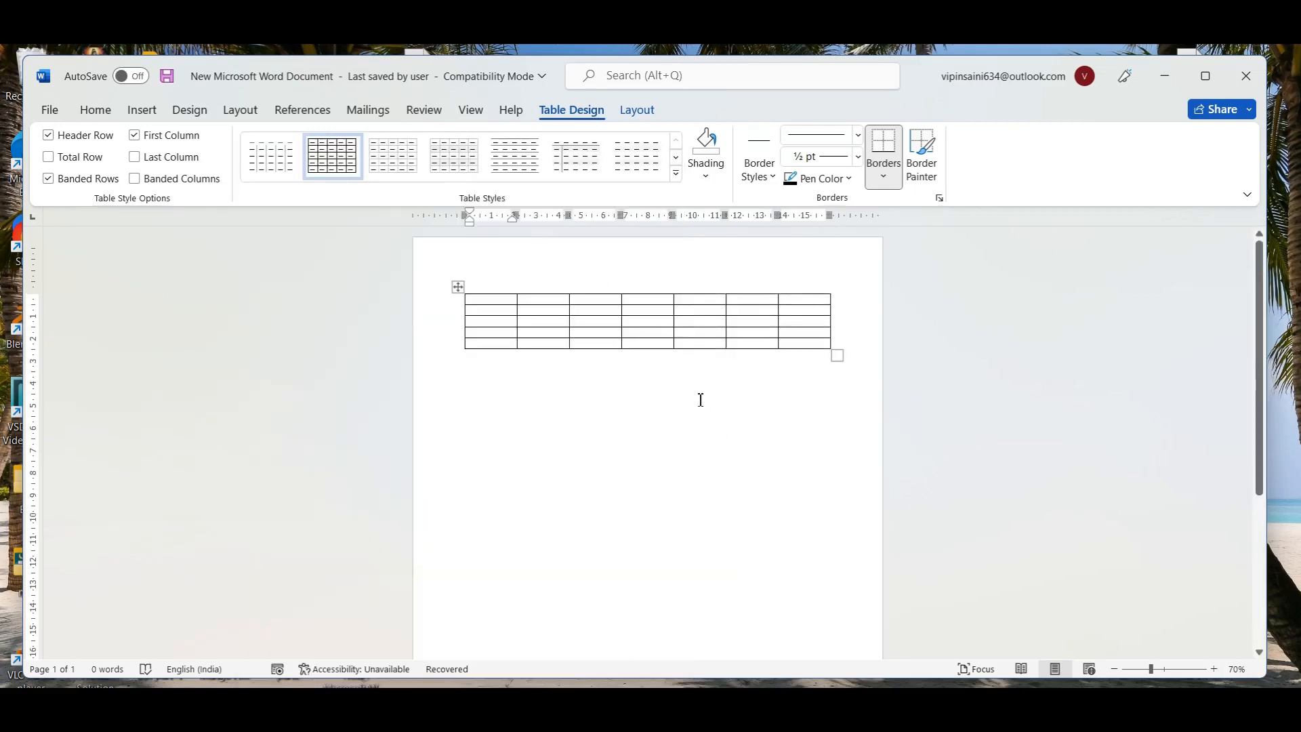
pyautogui.click(564, 424)
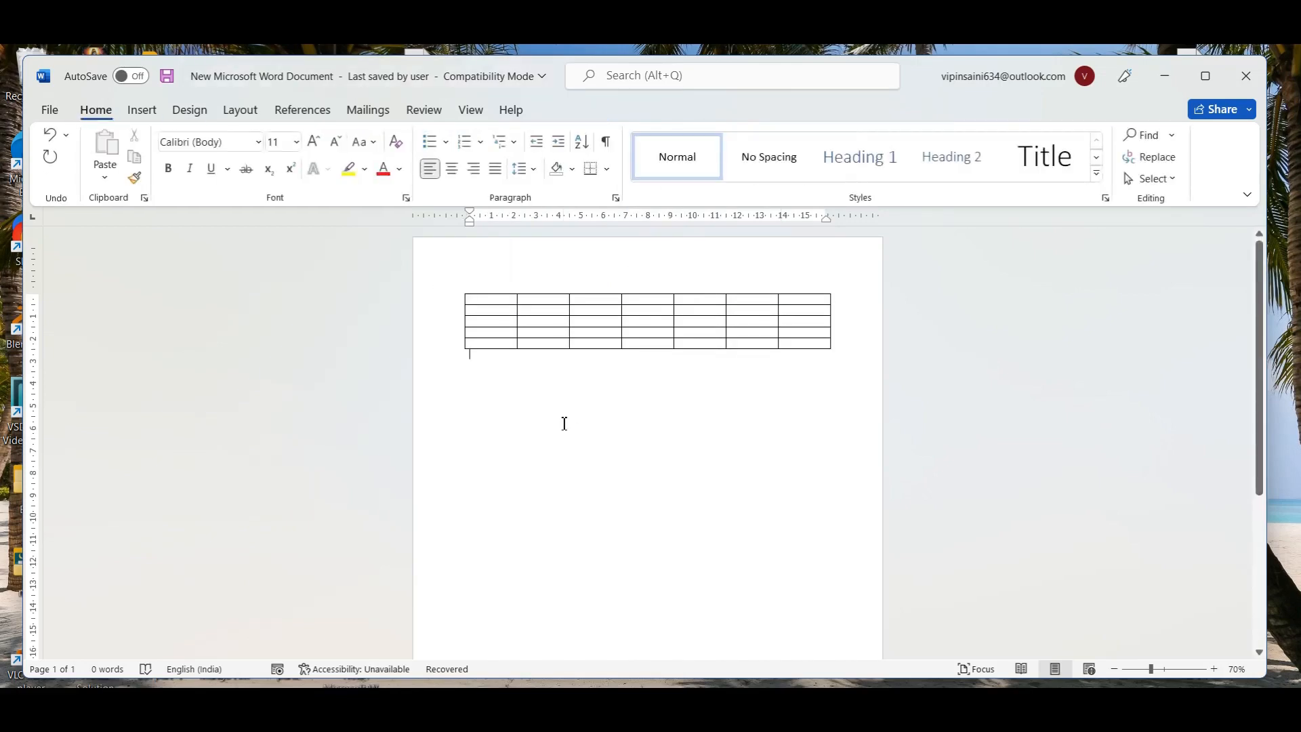
# Step: Fill the first three cells of the table's third row with ddg, hjh with ksodk on a second line, and ,lkl
pyautogui.click(144, 113)
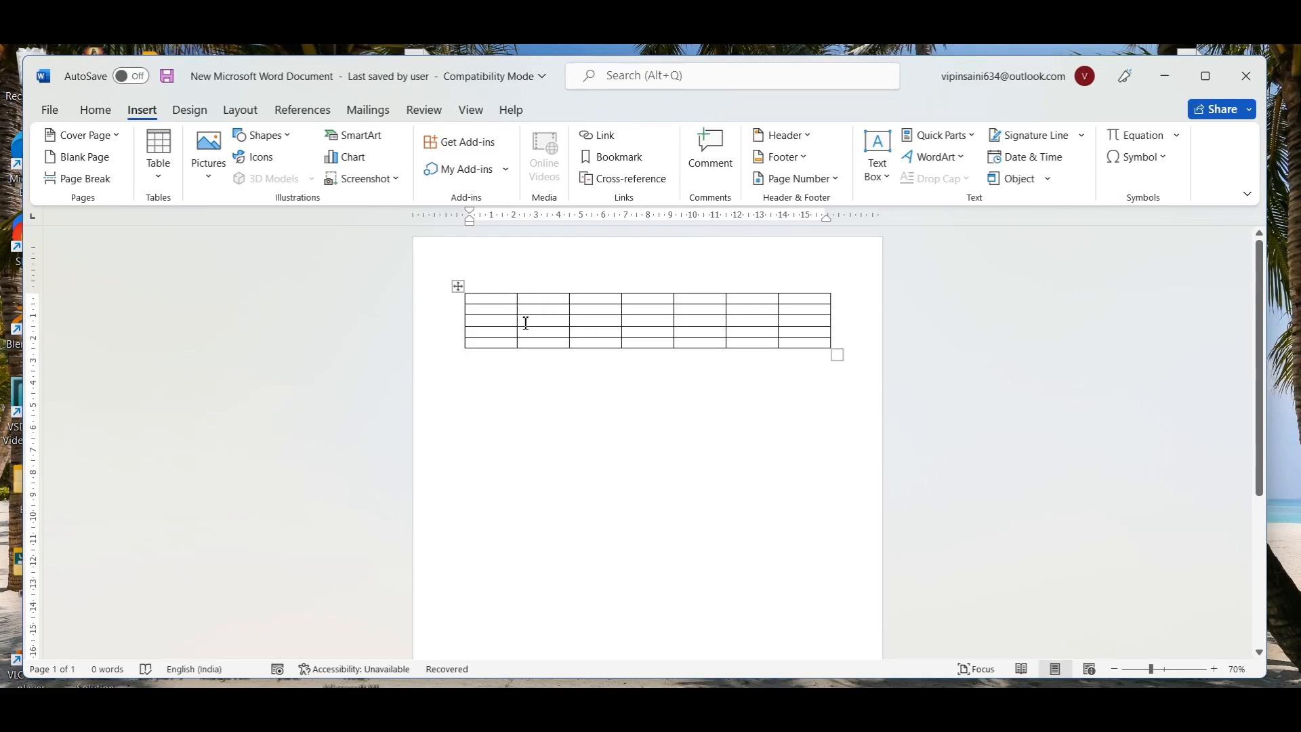
pyautogui.click(493, 321)
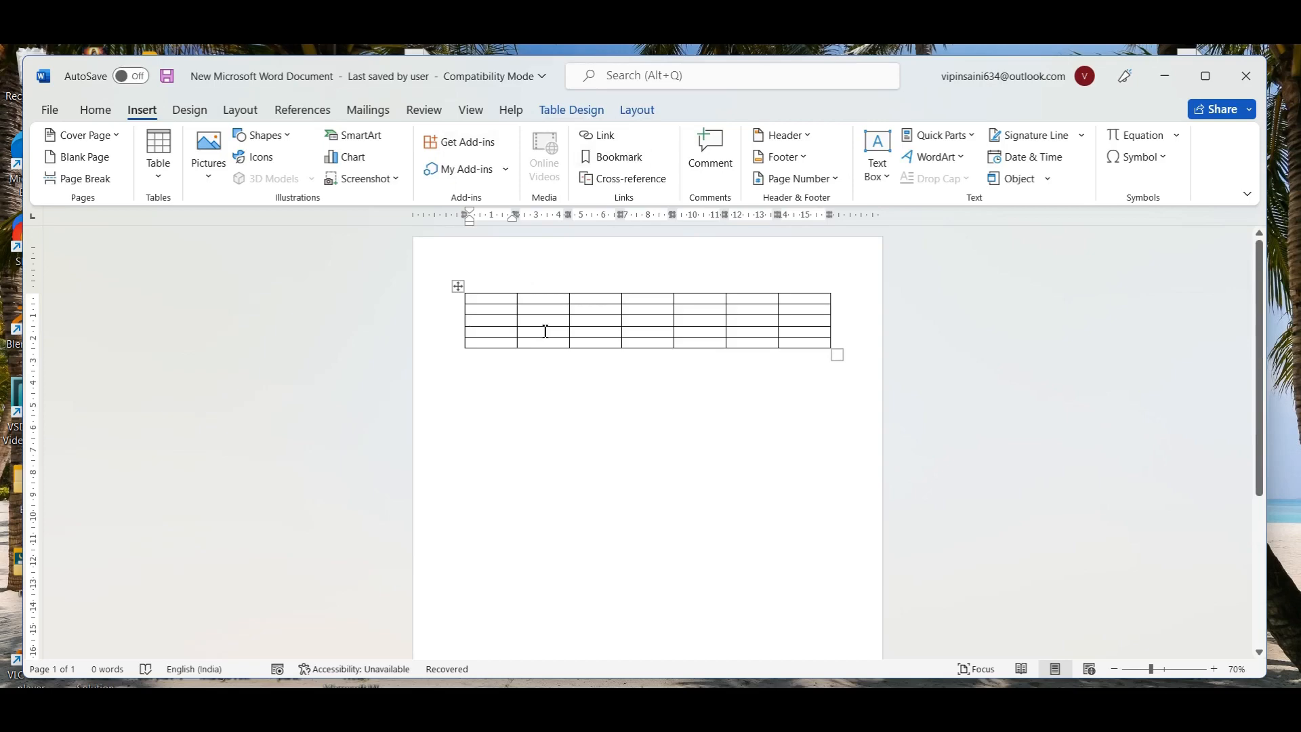
pyautogui.write('ddg')
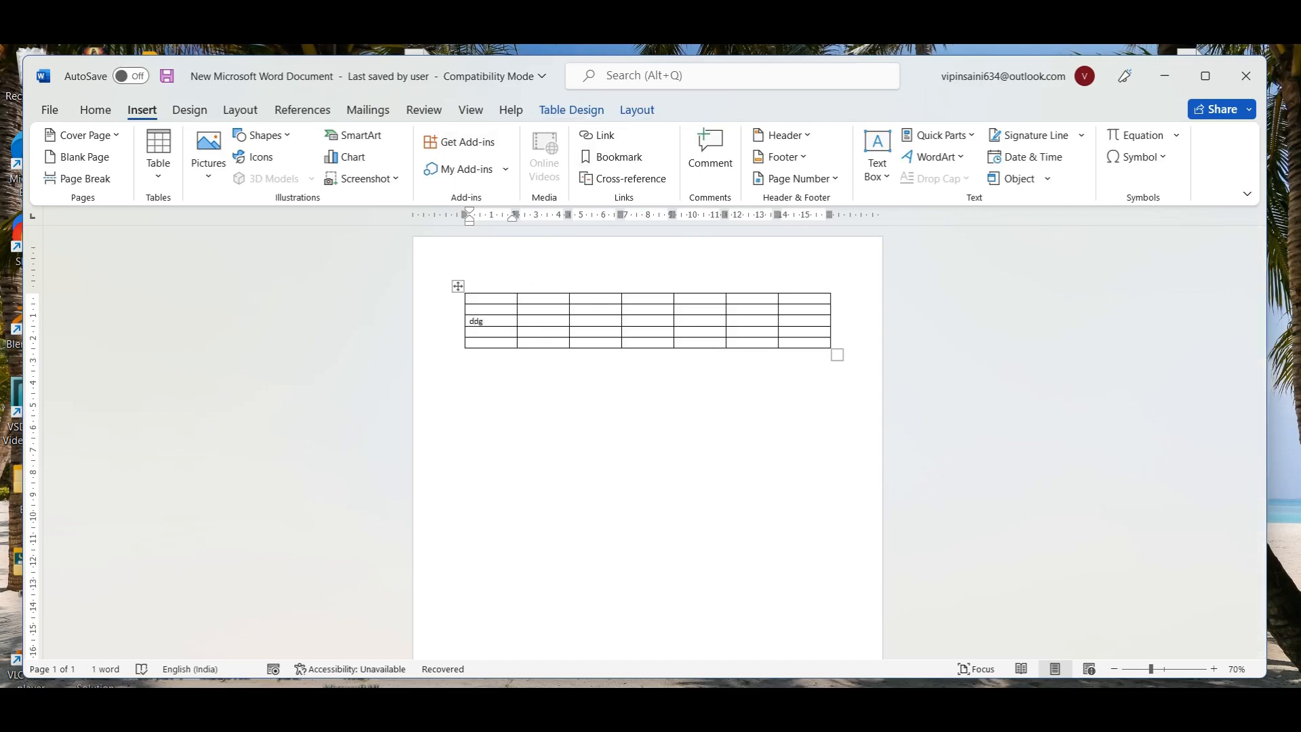
pyautogui.press('Tab')
pyautogui.write('hjh')
pyautogui.press('Return')
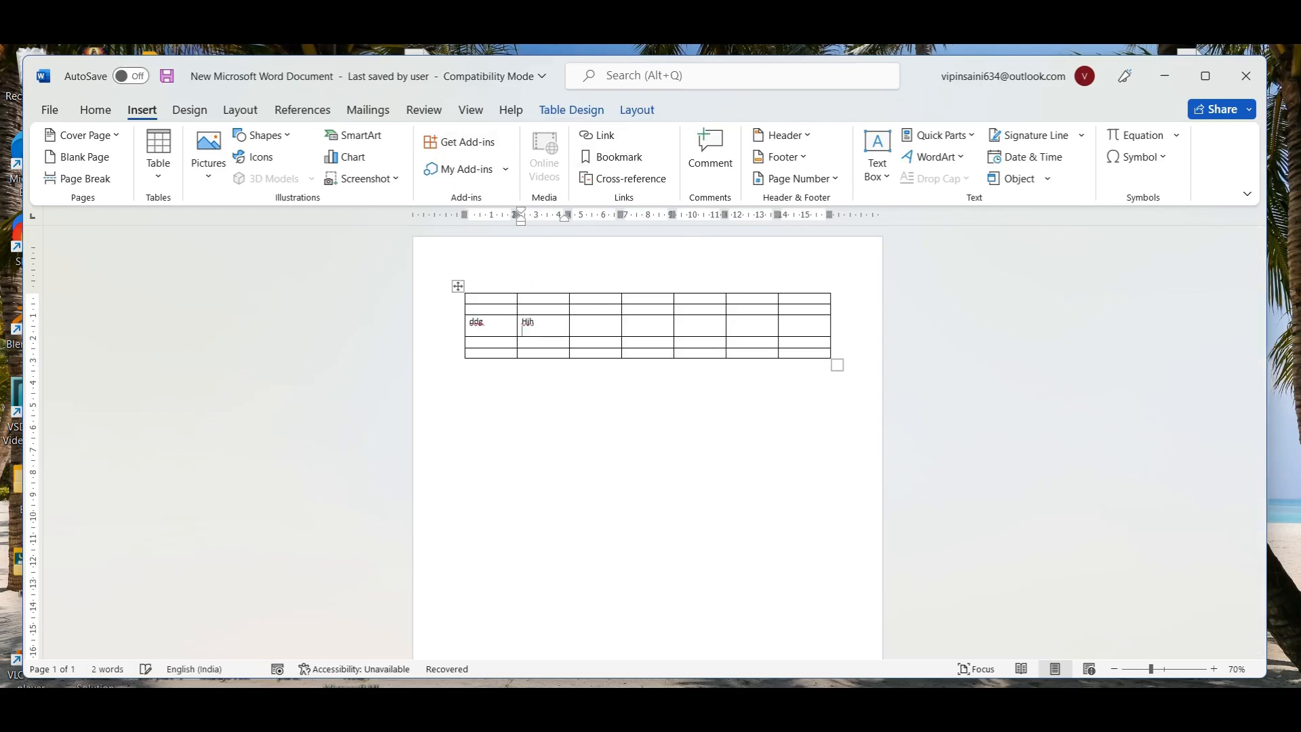
pyautogui.press('Tab')
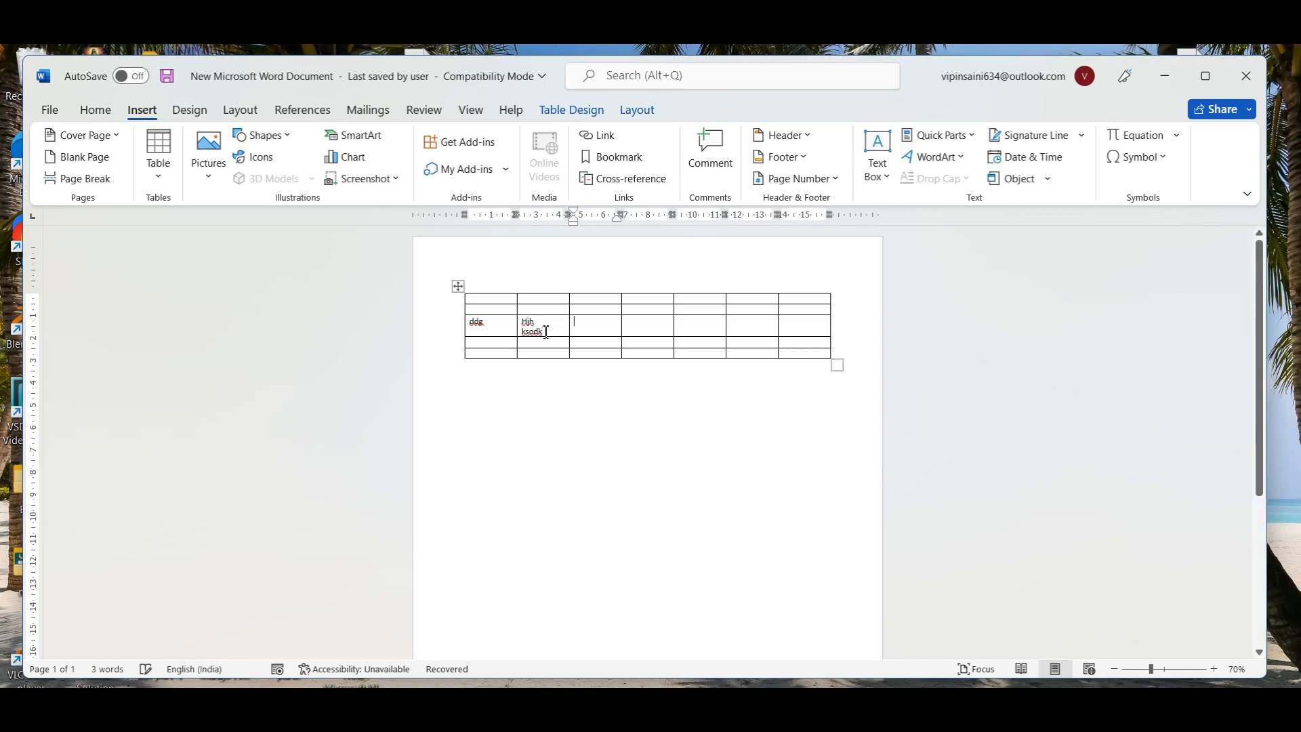
pyautogui.write(',lkl')
pyautogui.press('Tab')
# Step: Clear the text from all table cells, and shift the whole table about 0.7 cm right and 0.5 cm down
pyautogui.moveTo(828, 362); pyautogui.dragTo(471, 302)
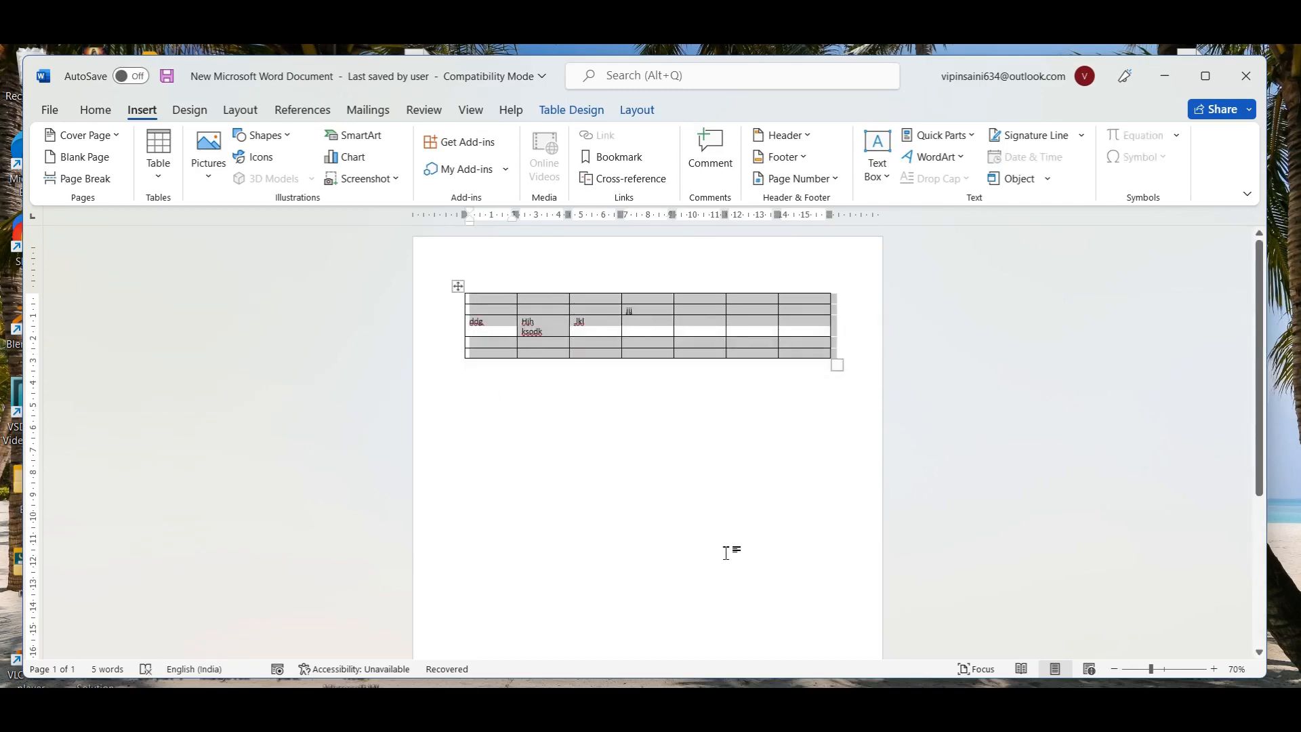
pyautogui.press('Delete')
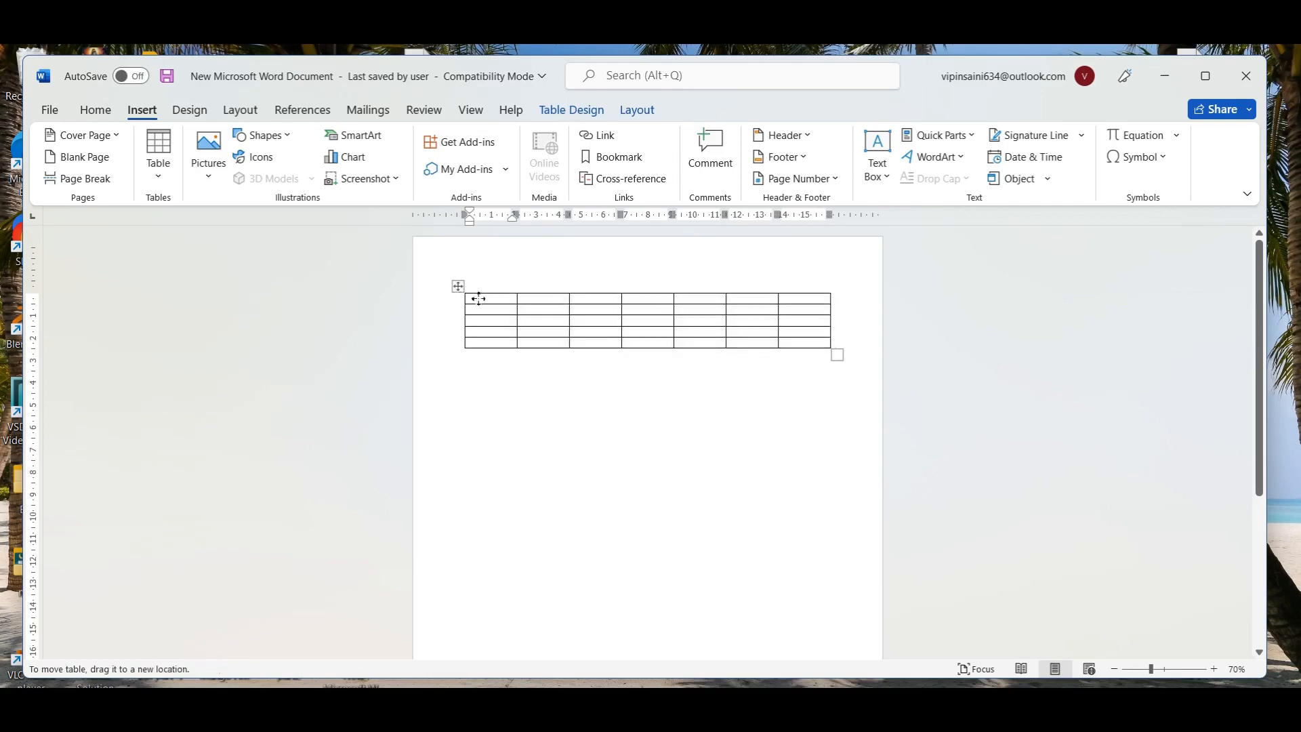
pyautogui.moveTo(478, 298); pyautogui.dragTo(493, 310)
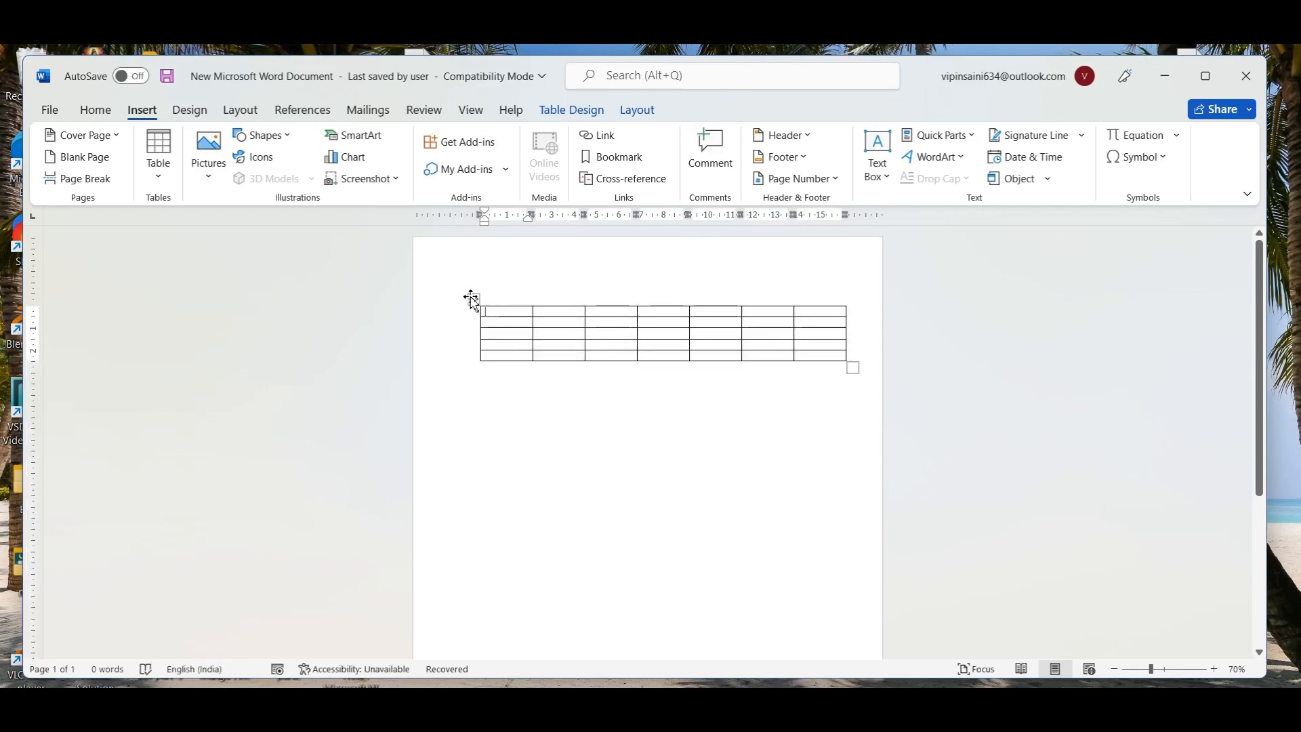
pyautogui.click(474, 298)
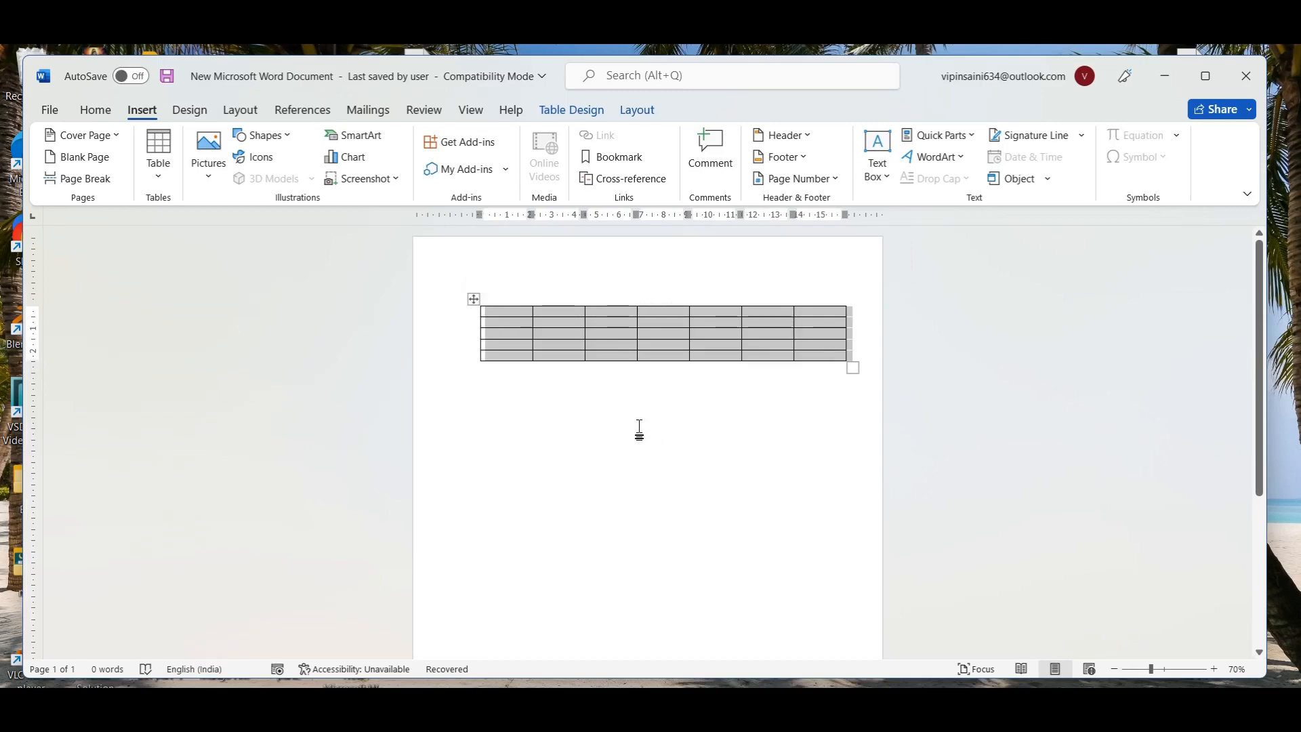
# Step: Delete the blank table from the page and insert a new table with six columns and five rows
pyautogui.press('BackSpace')
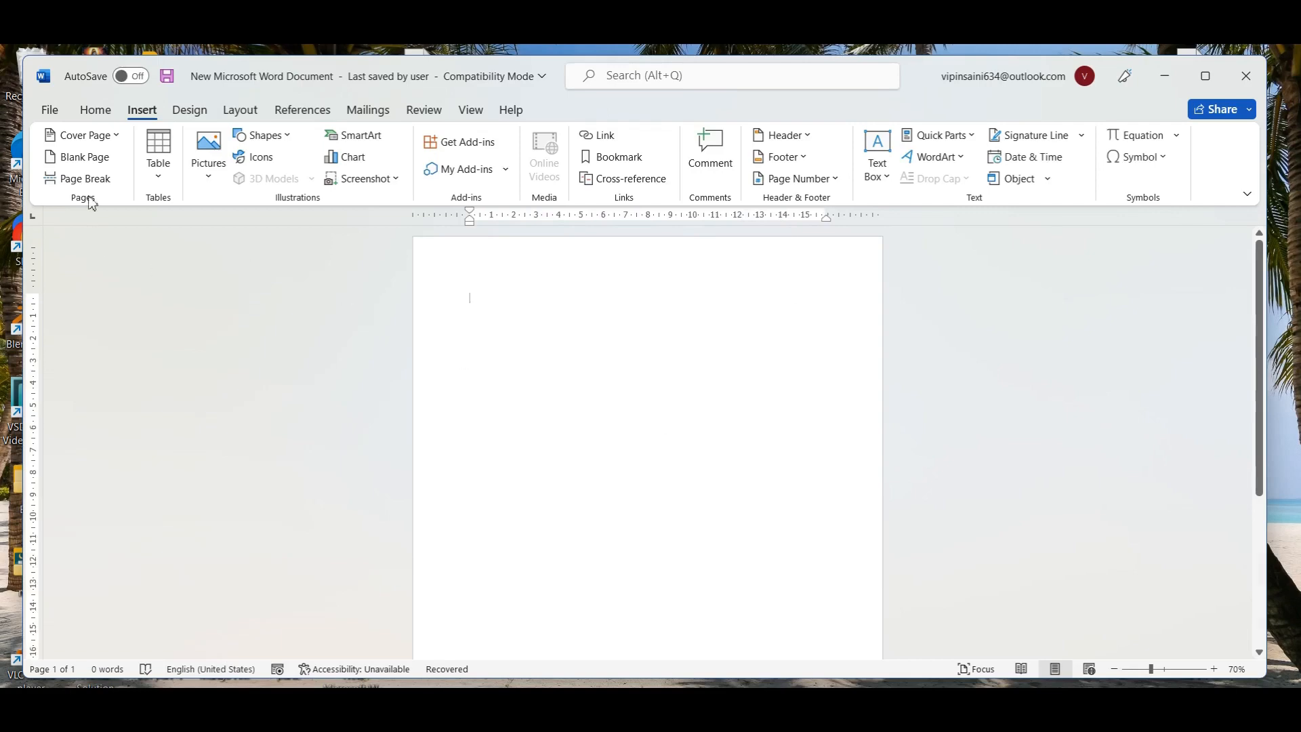
pyautogui.click(157, 177)
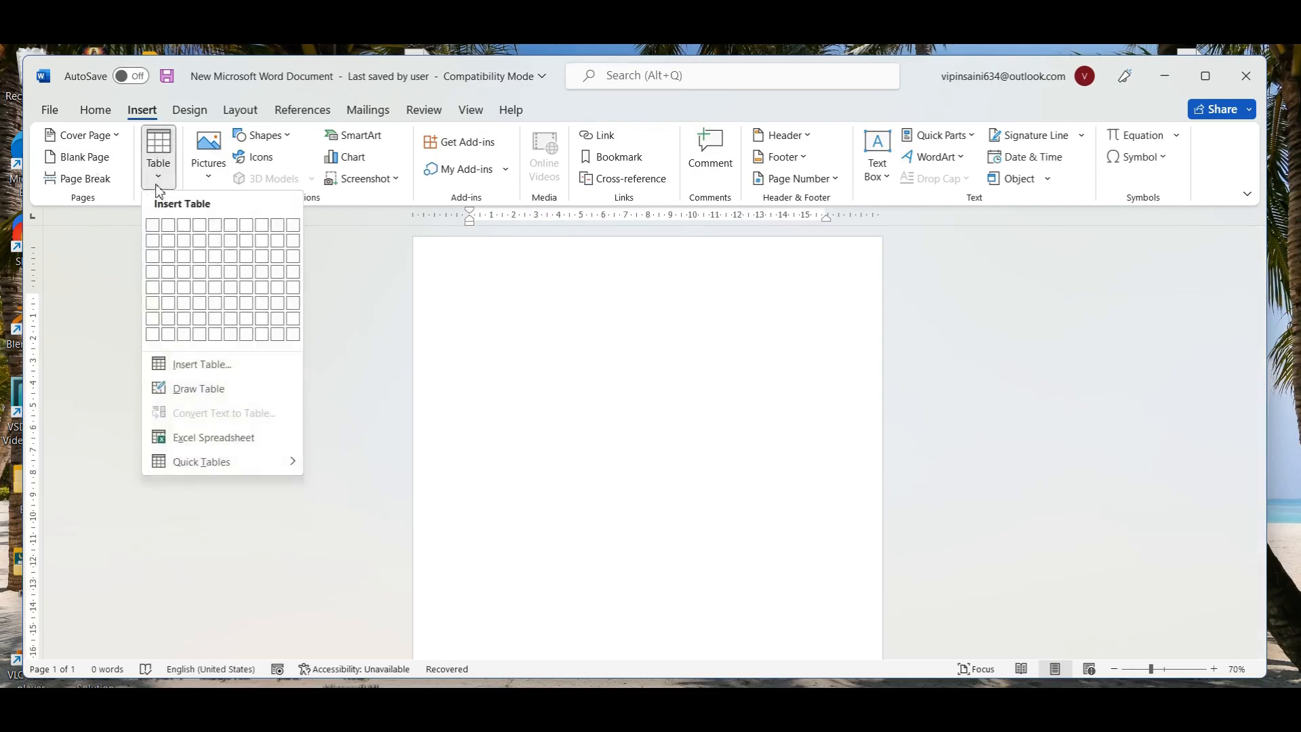
pyautogui.click(238, 293)
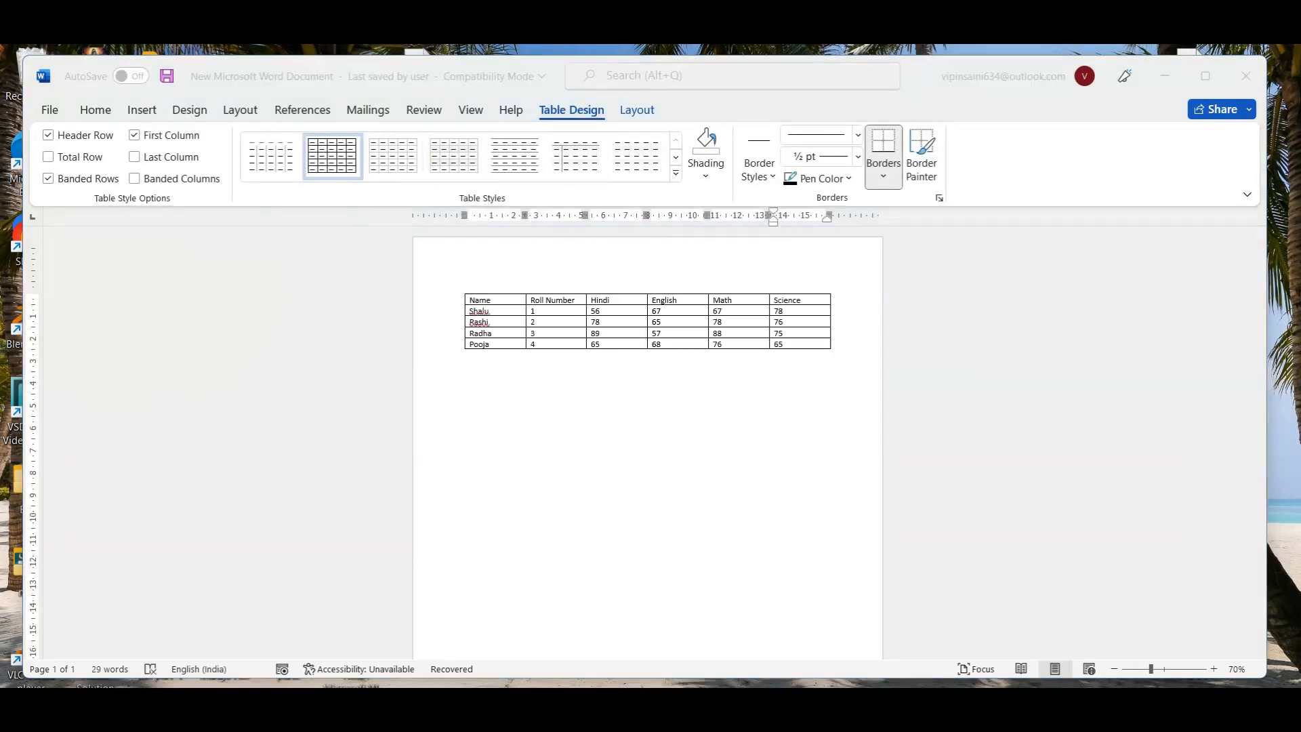
# Step: Apply the dark blue grid table style with solid blue header row and first column to the marks table
pyautogui.click(602, 447)
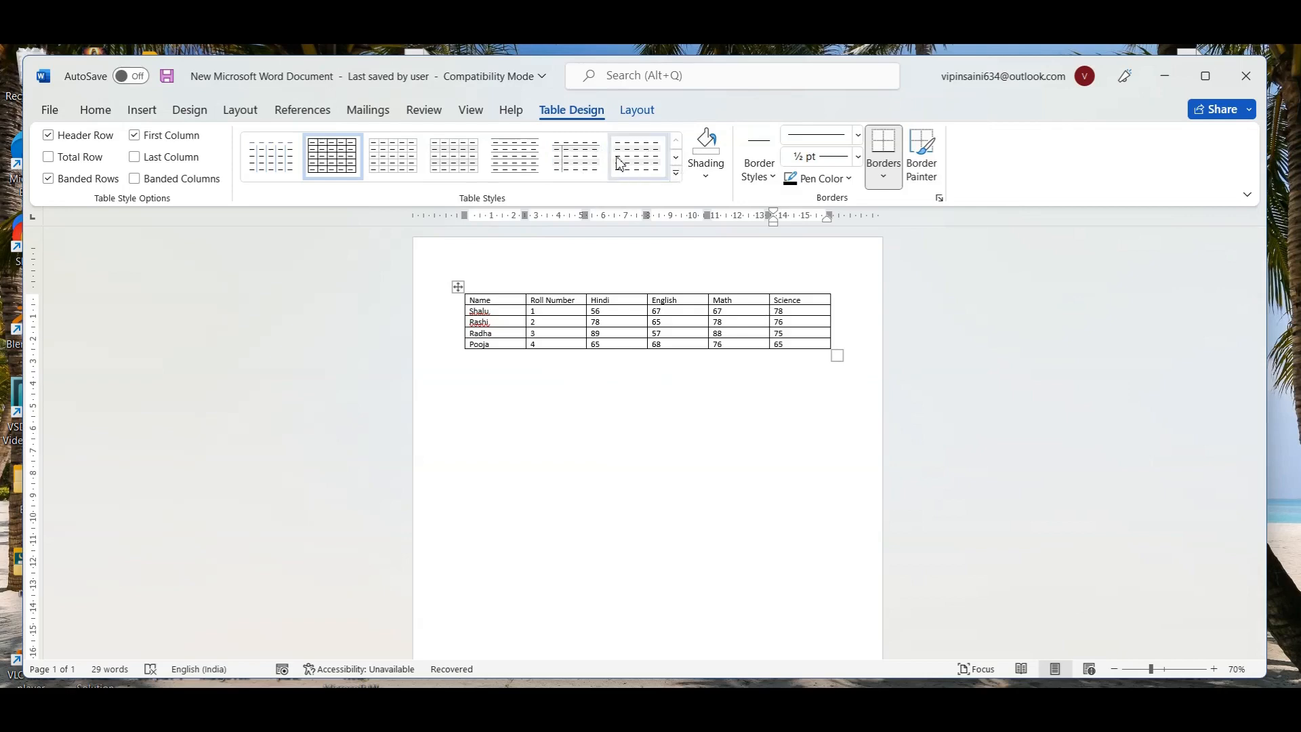
pyautogui.click(677, 177)
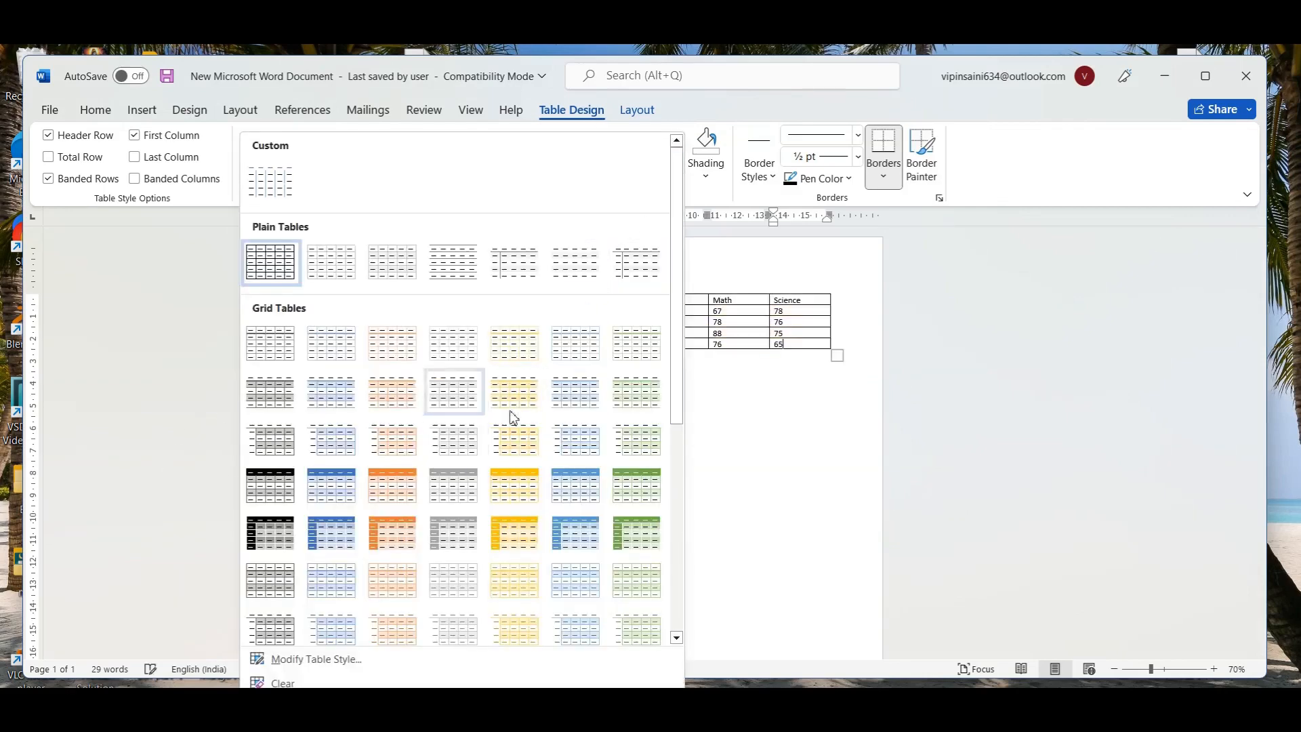
pyautogui.click(327, 537)
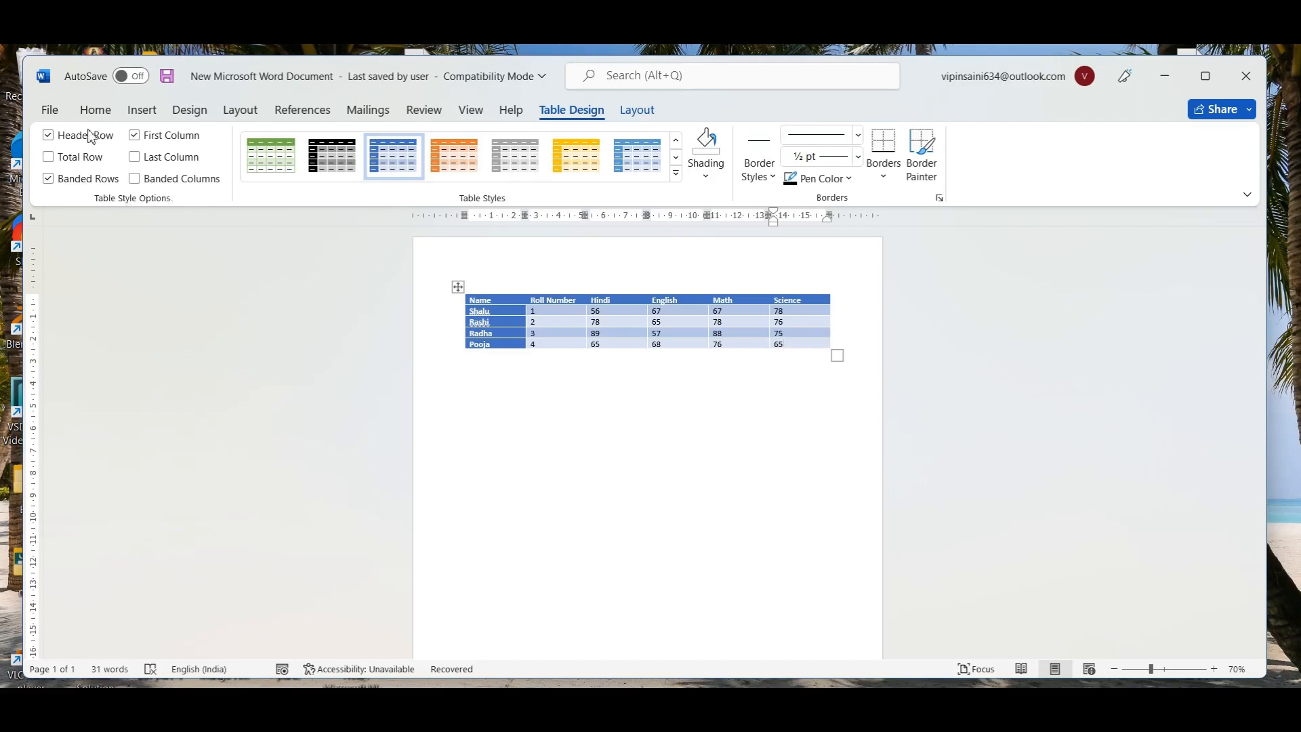
# Step: Turn the table's Header Row formatting off and on again, and do the same with First Column
pyautogui.click(49, 136)
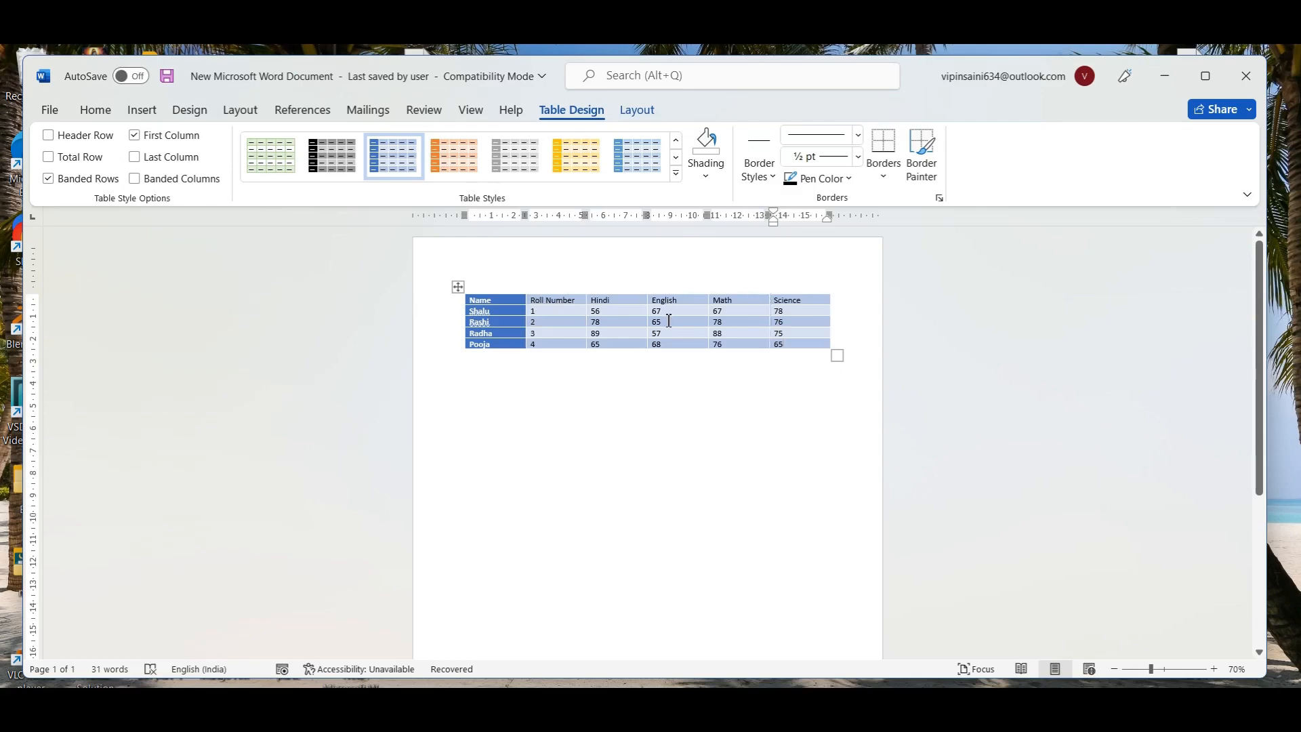
pyautogui.click(49, 136)
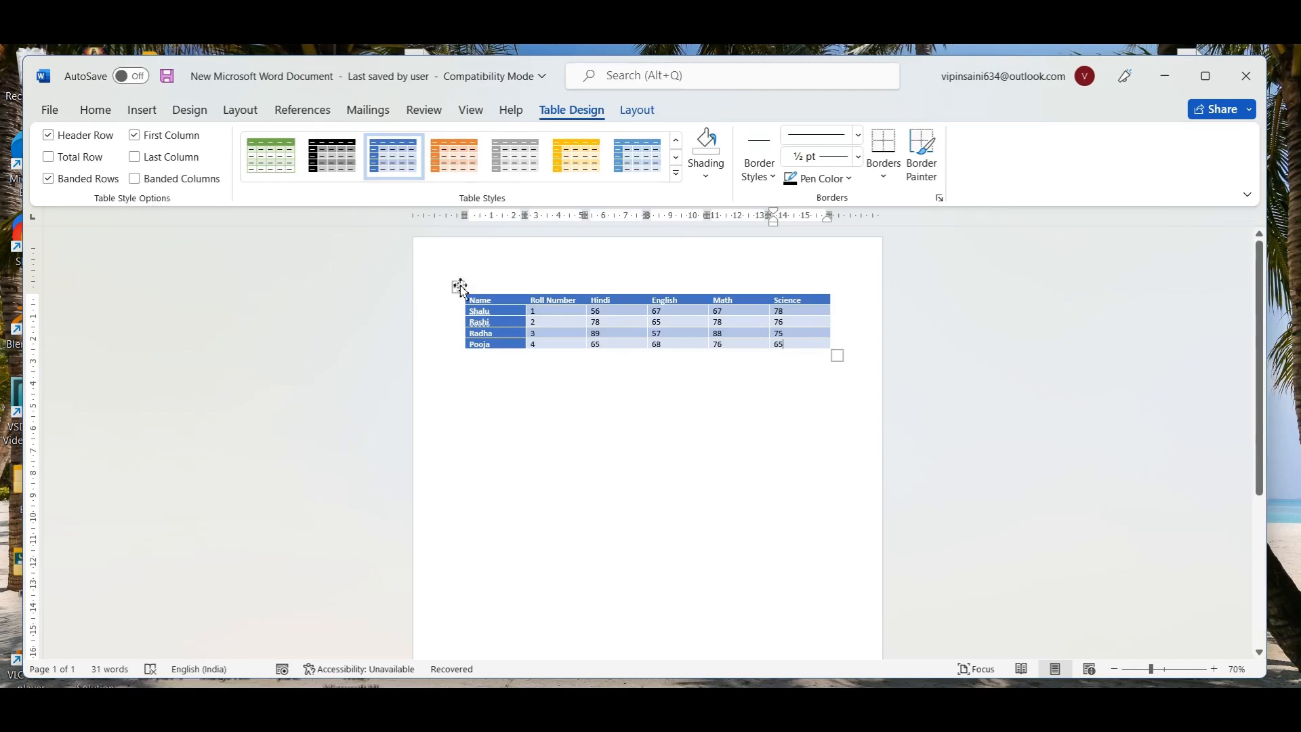
pyautogui.click(136, 142)
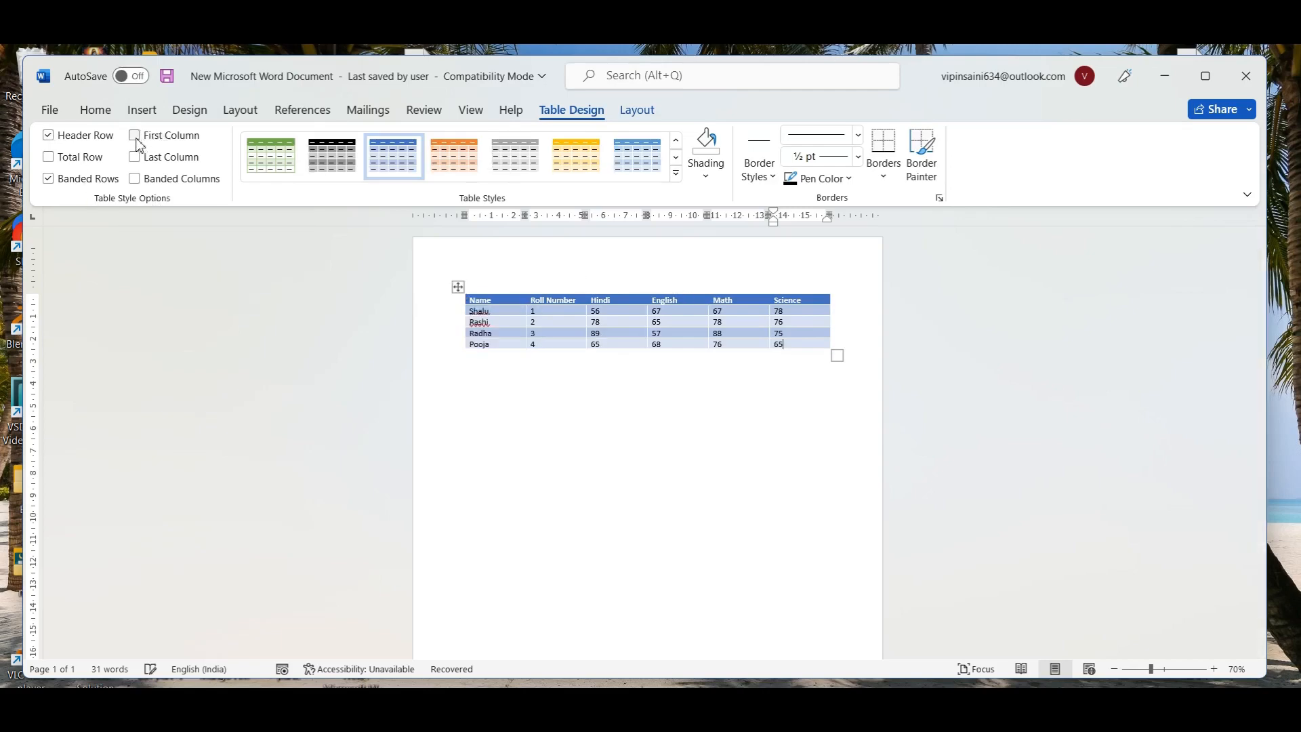
pyautogui.click(136, 142)
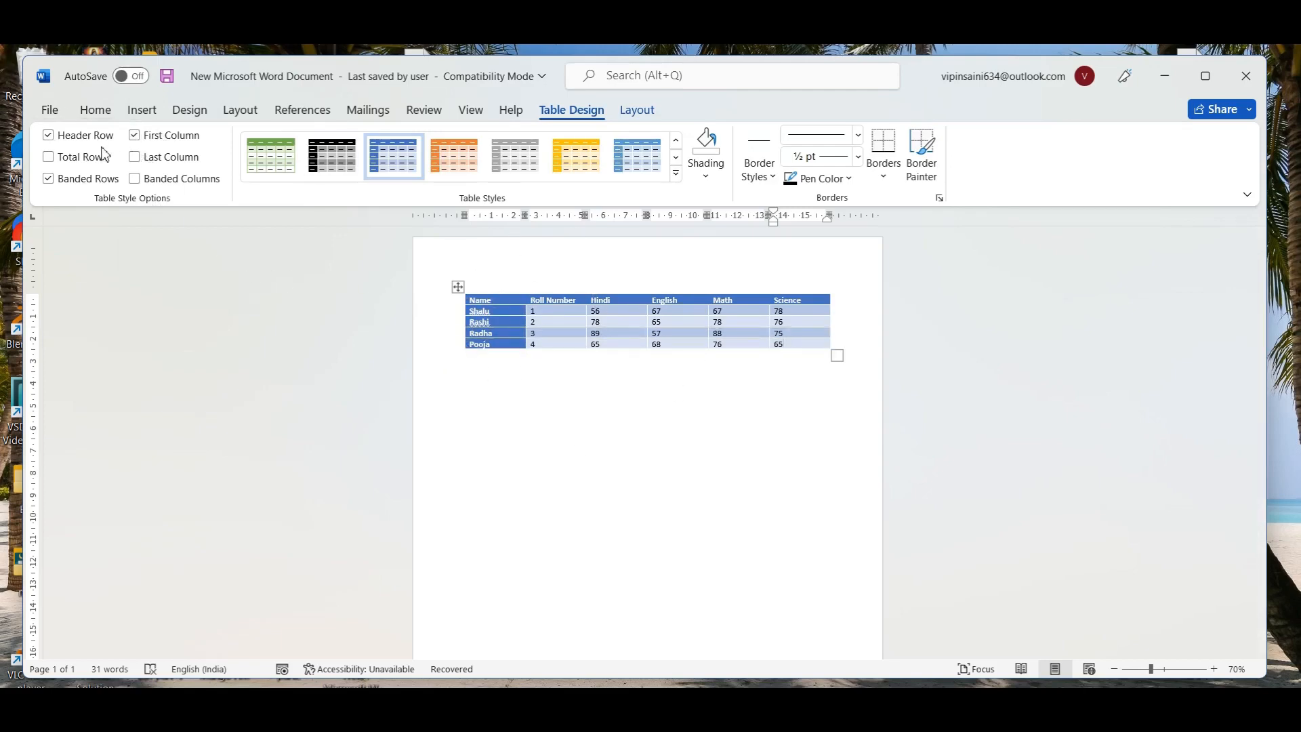
# Step: Turn the table's Total Row formatting on and off again, and do the same with Last Column
pyautogui.click(47, 159)
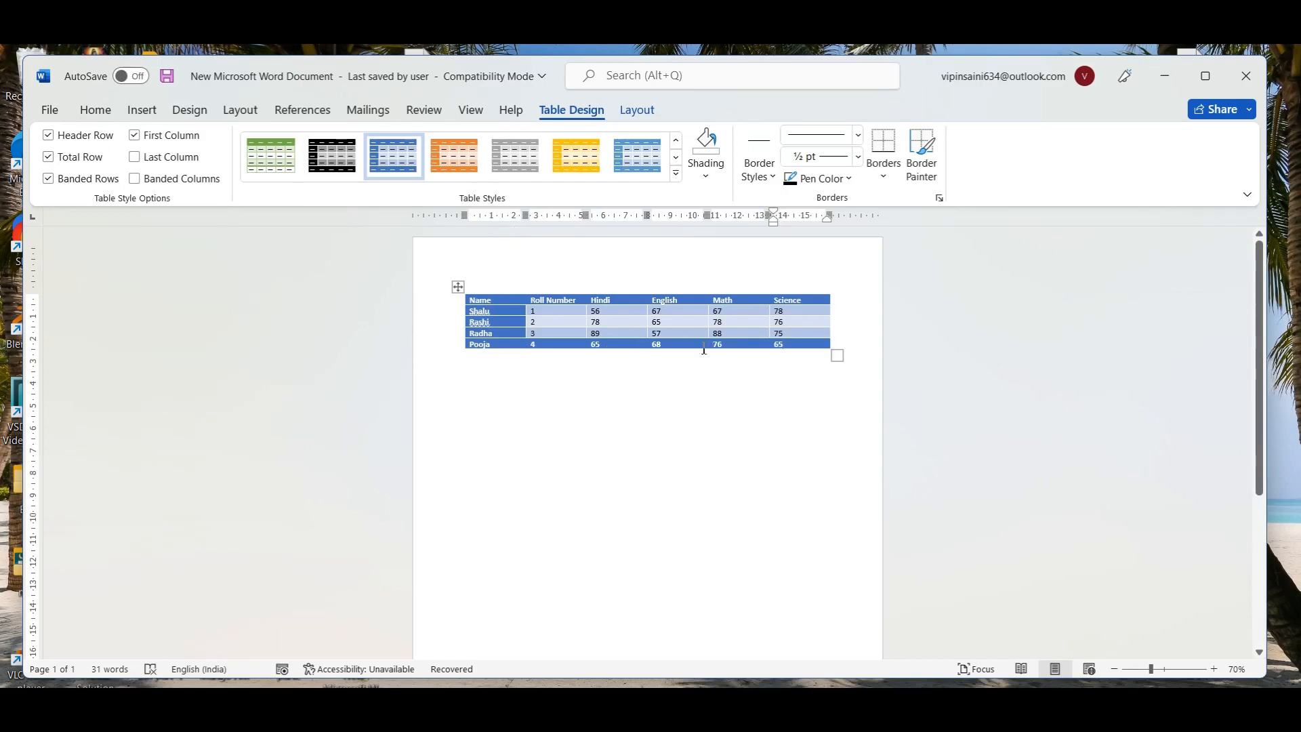
pyautogui.click(55, 161)
pyautogui.click(135, 159)
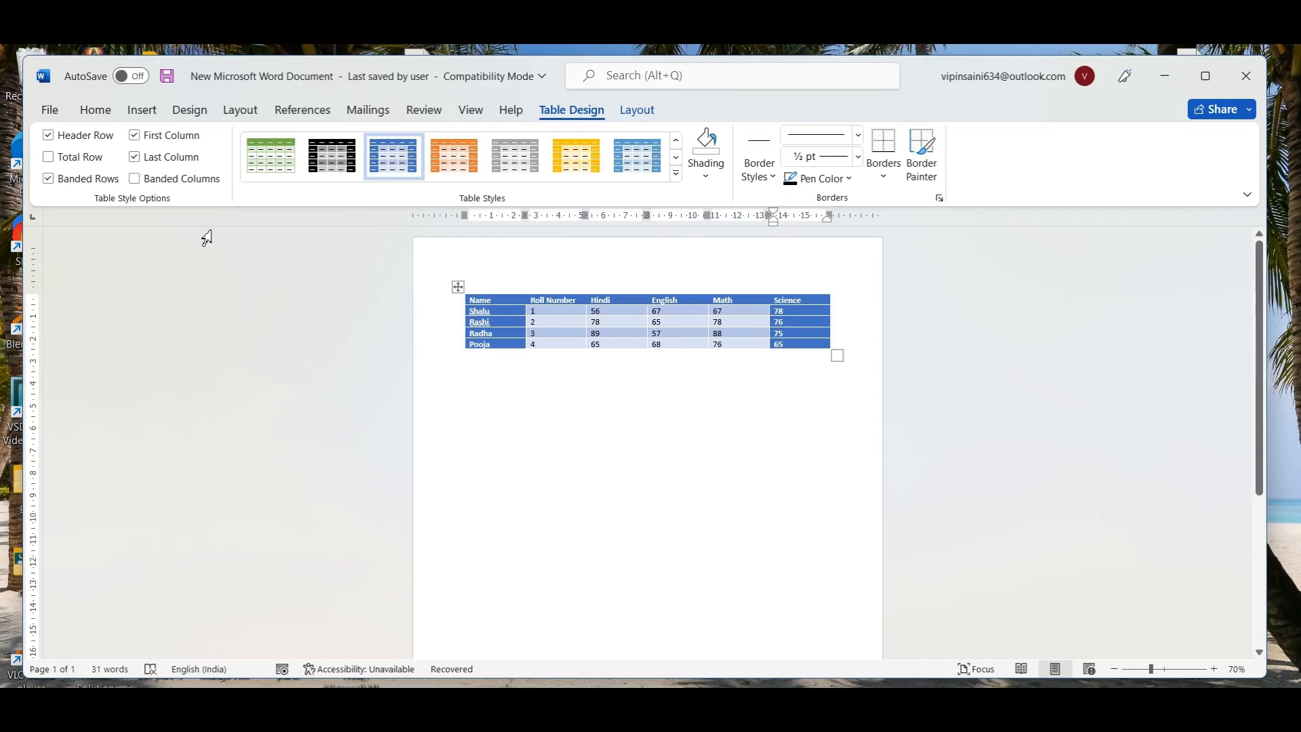
pyautogui.click(134, 157)
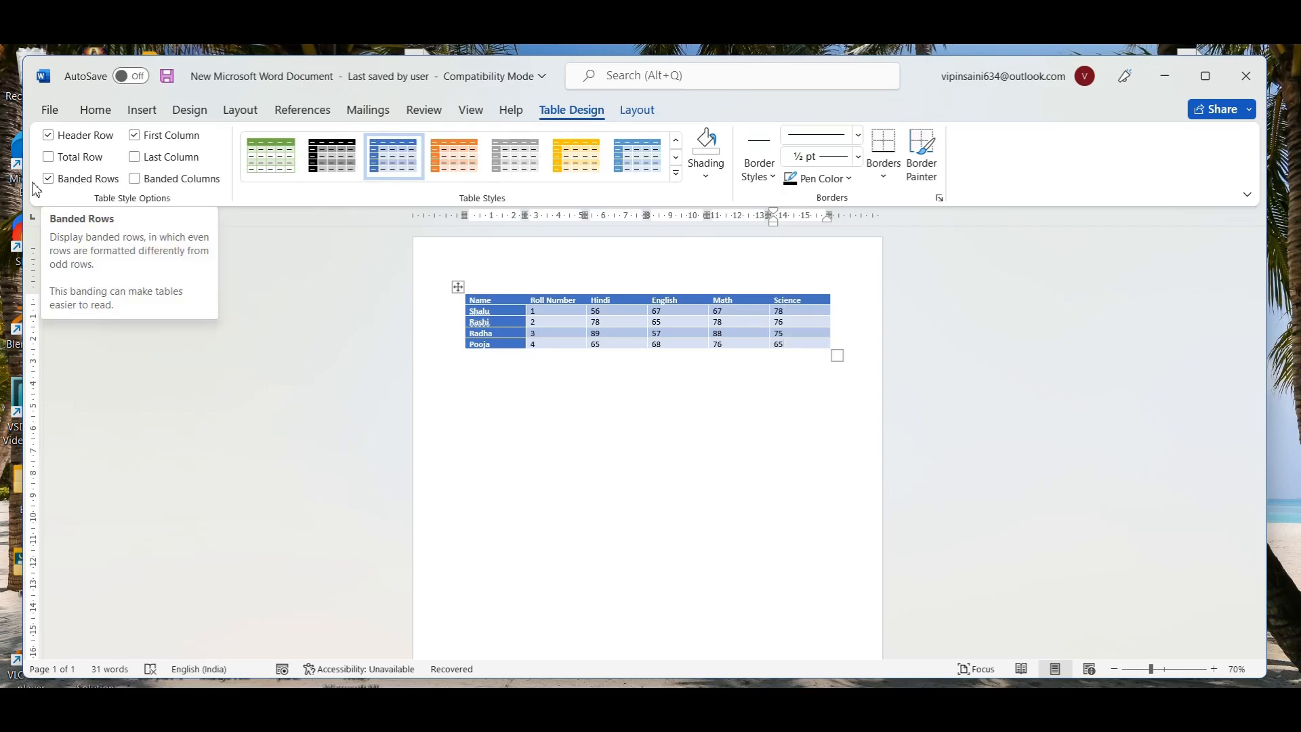
# Step: Toggle Banded Rows off and back on twice, and turn Banded Columns on and off again
pyautogui.click(48, 179)
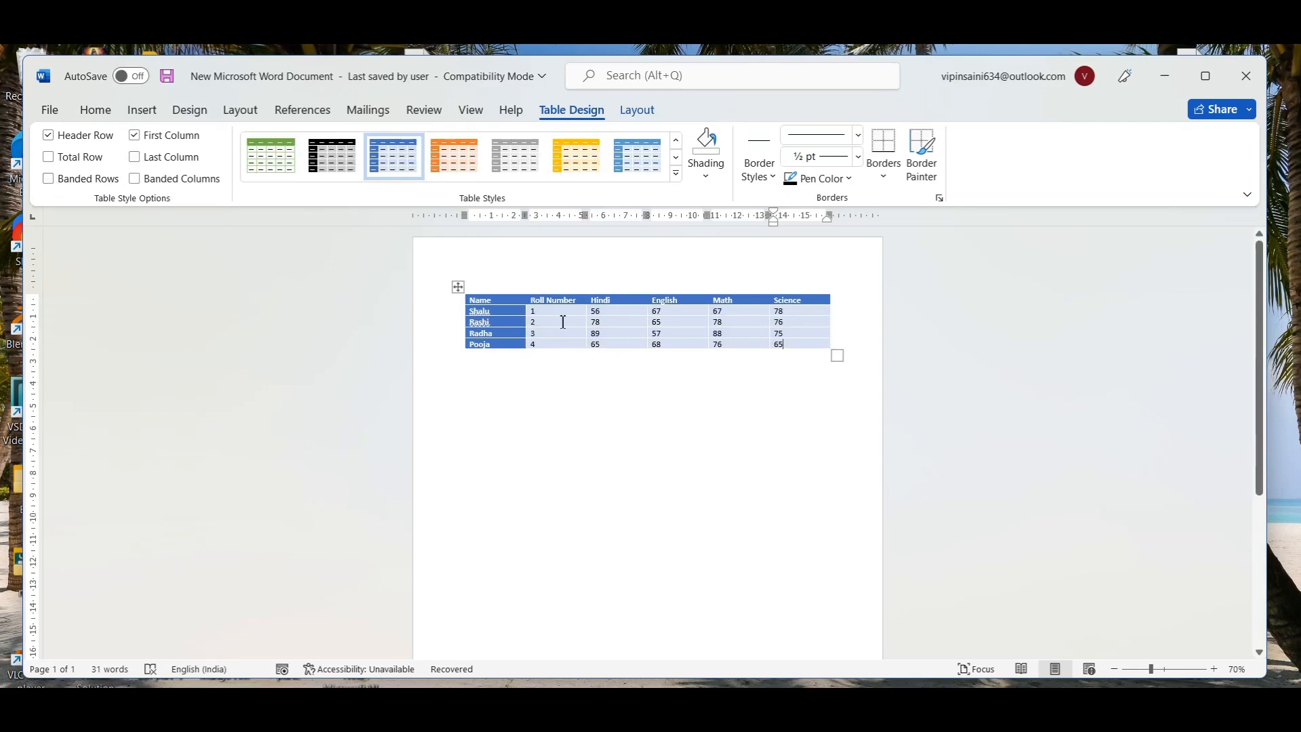
pyautogui.click(50, 179)
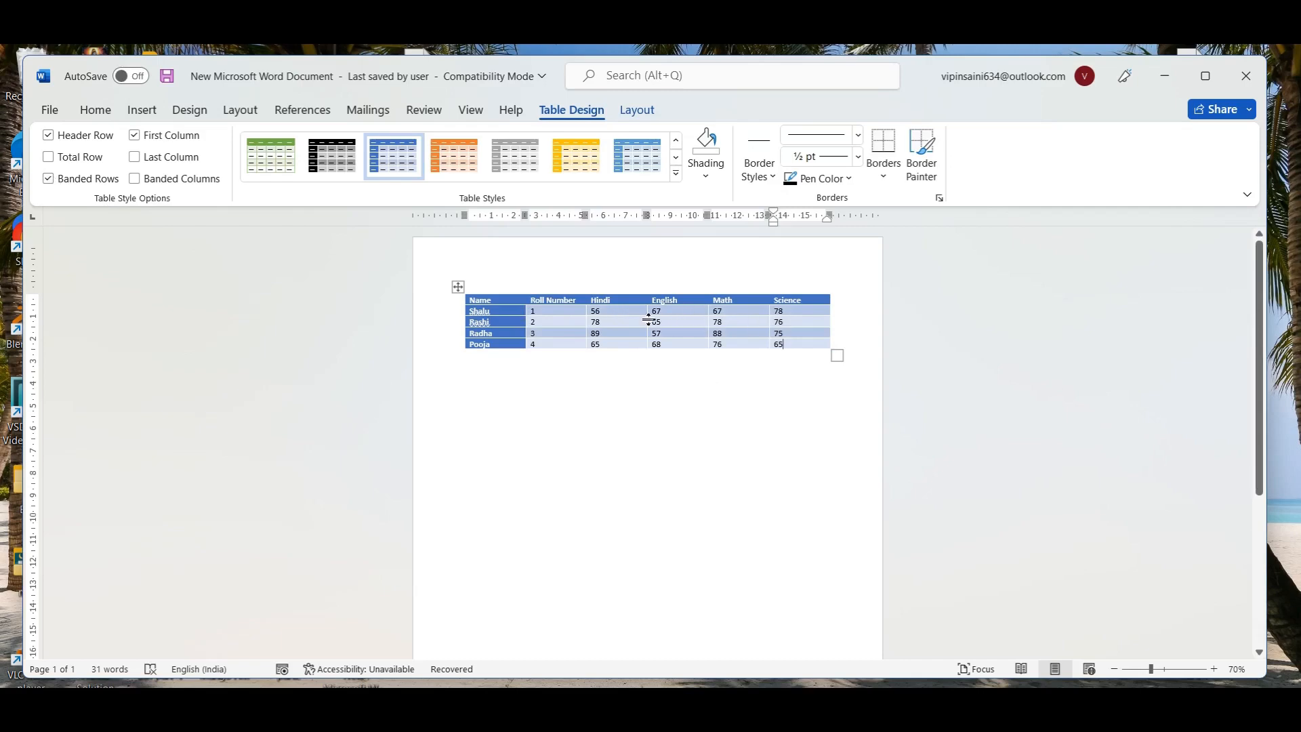
pyautogui.click(48, 180)
pyautogui.click(49, 180)
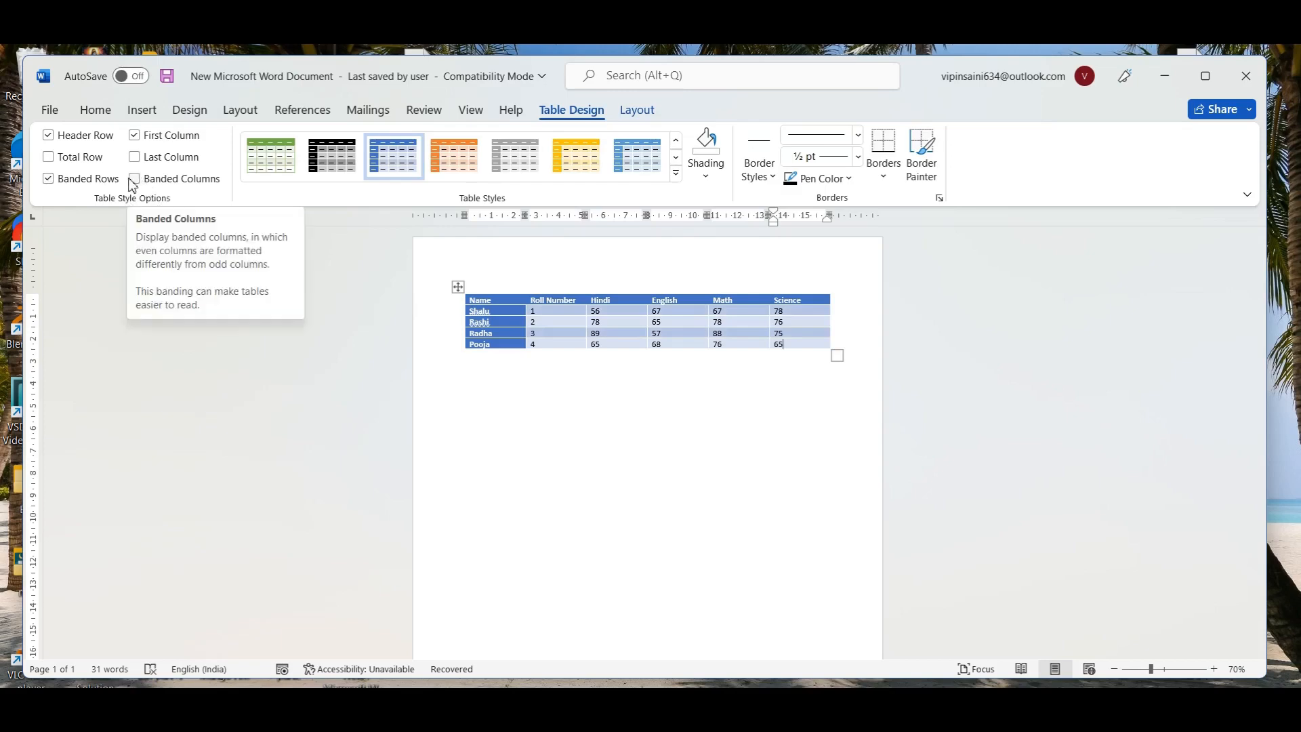
pyautogui.click(133, 183)
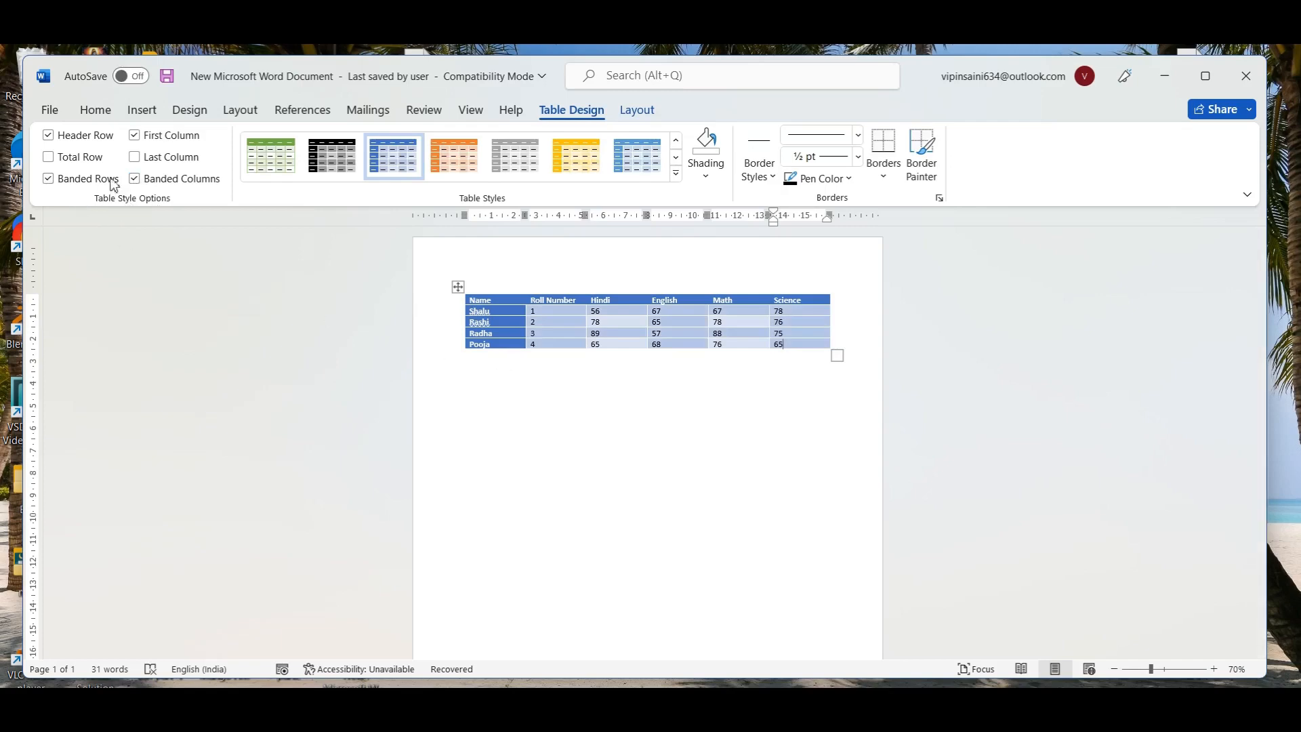
pyautogui.click(133, 180)
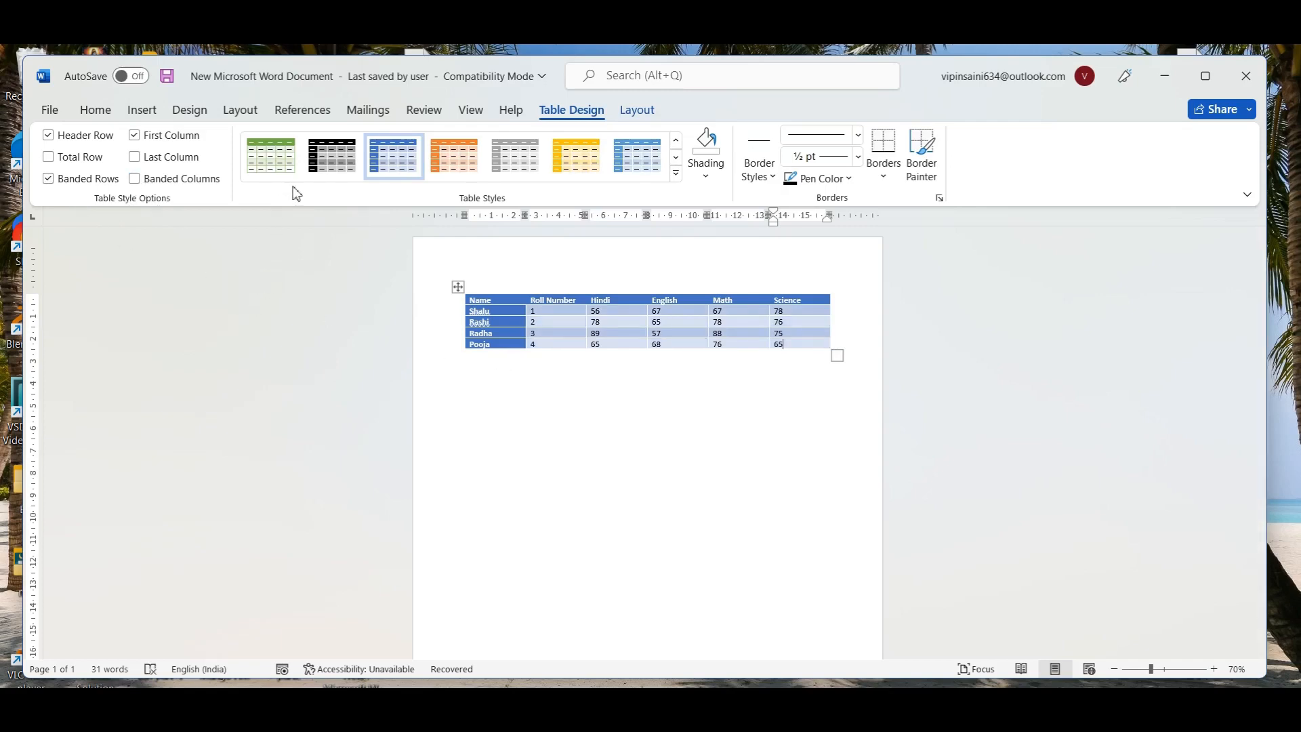
# Step: Try the black version of the table style with Total Row toggled on and off, and return to the blue style
pyautogui.click(330, 161)
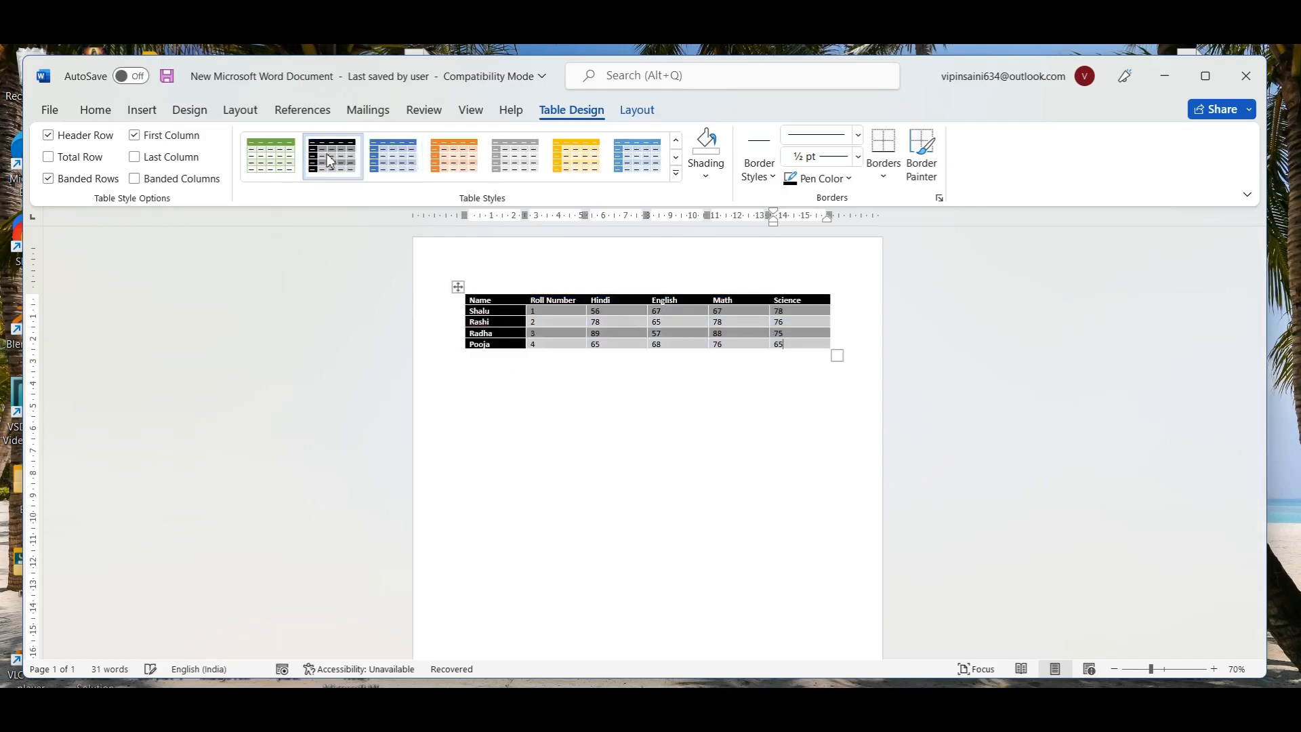
pyautogui.click(49, 159)
pyautogui.click(48, 157)
pyautogui.click(377, 155)
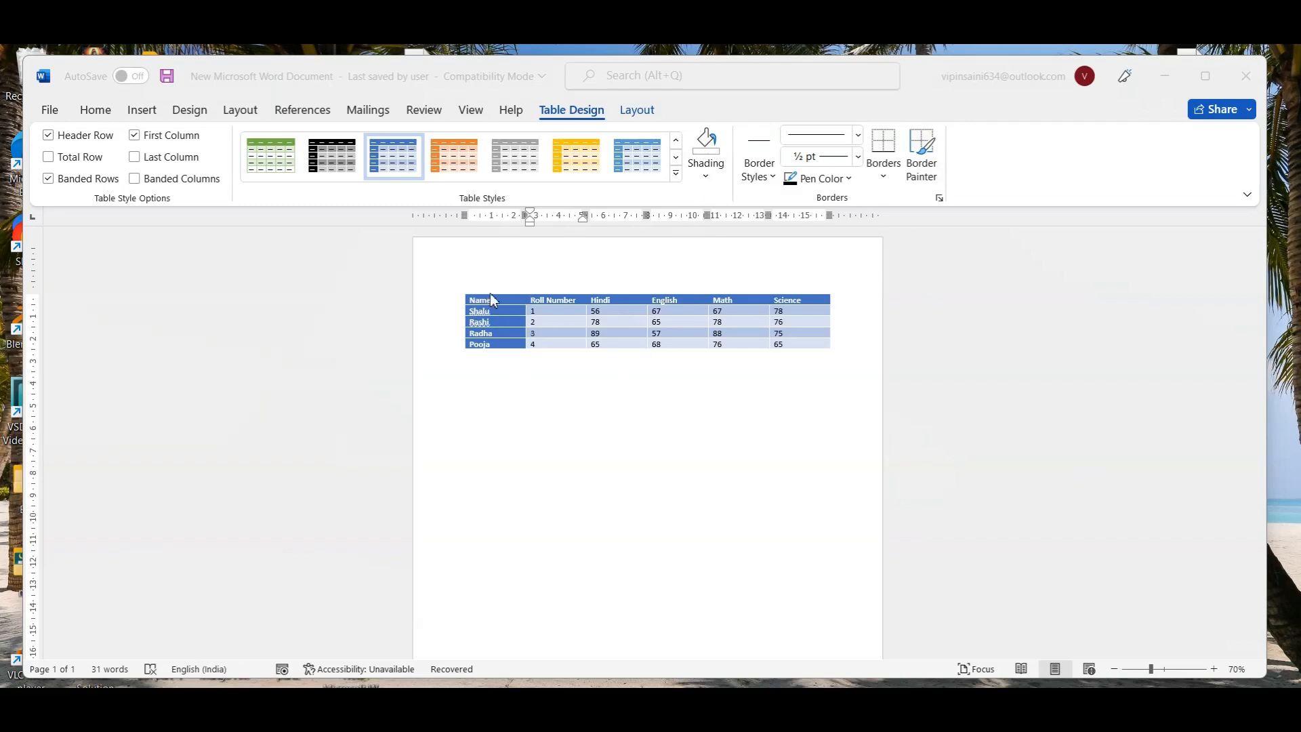
# Step: Shade the table's header row from Name to Science in standard red
pyautogui.click(553, 316)
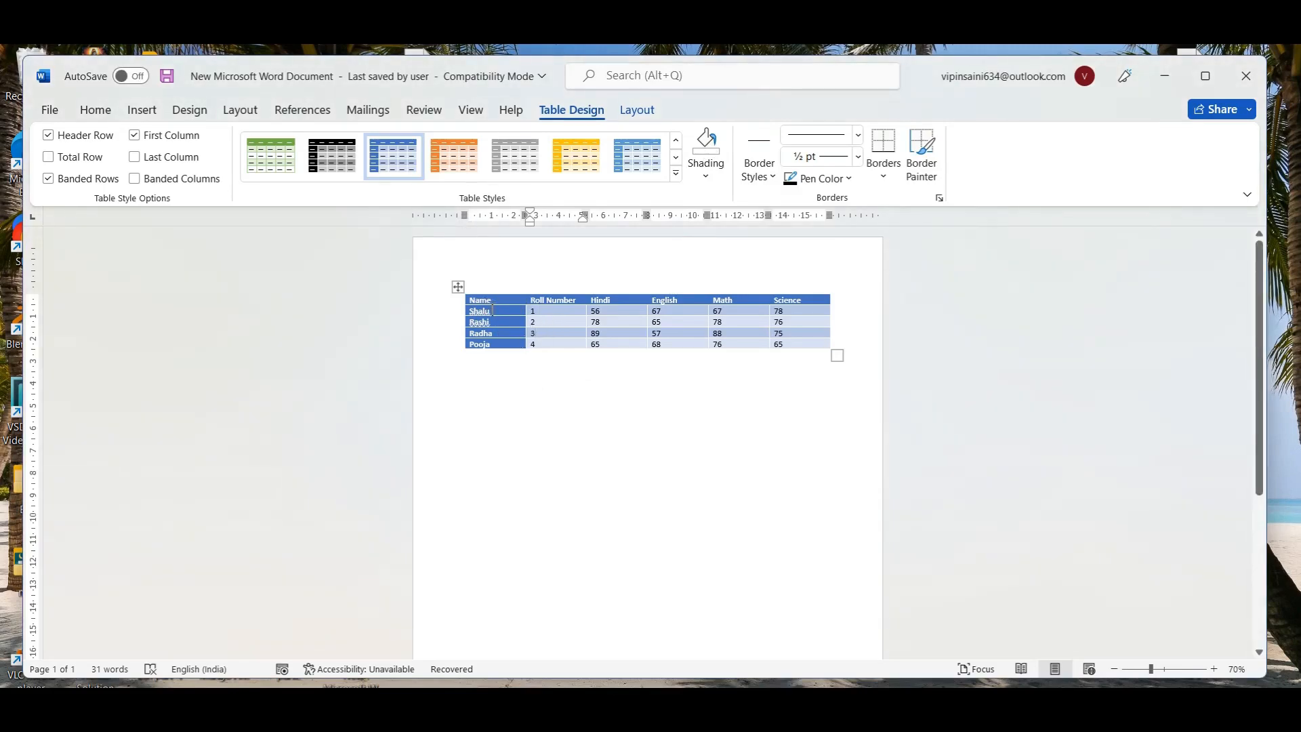
pyautogui.moveTo(482, 303); pyautogui.dragTo(792, 293)
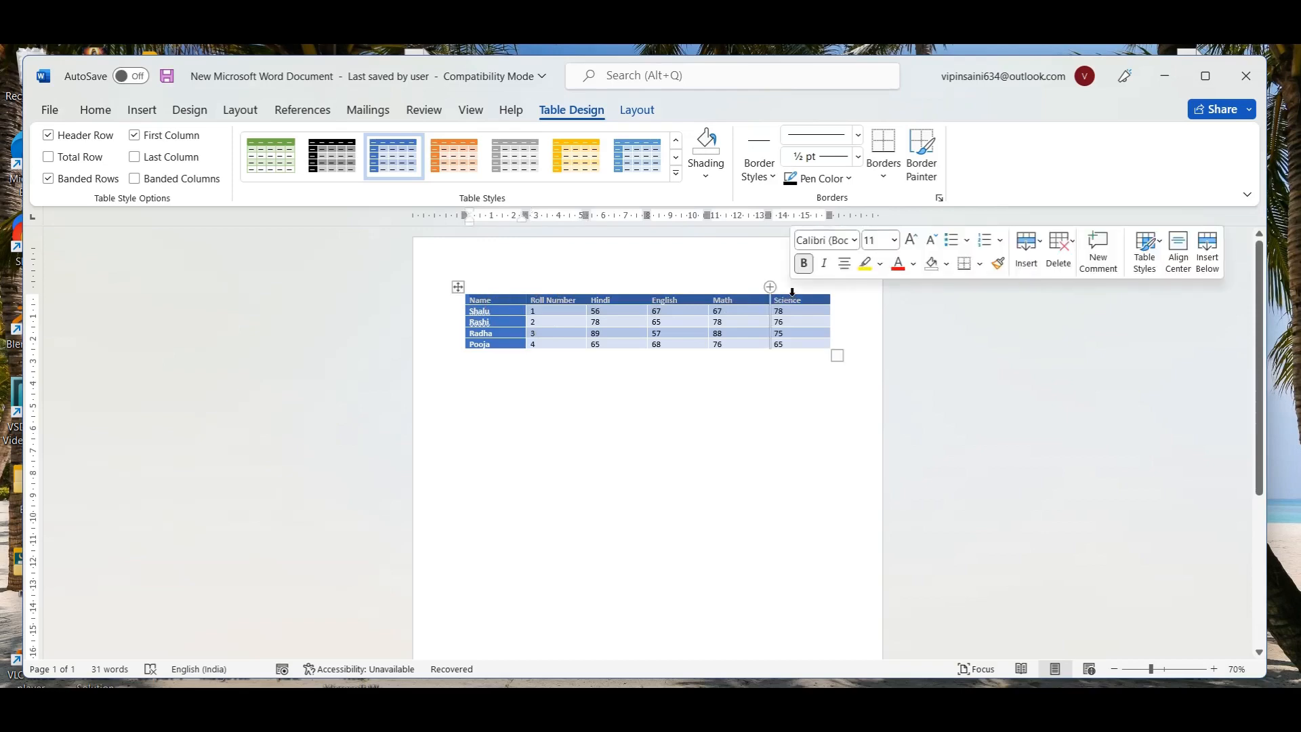
pyautogui.click(705, 178)
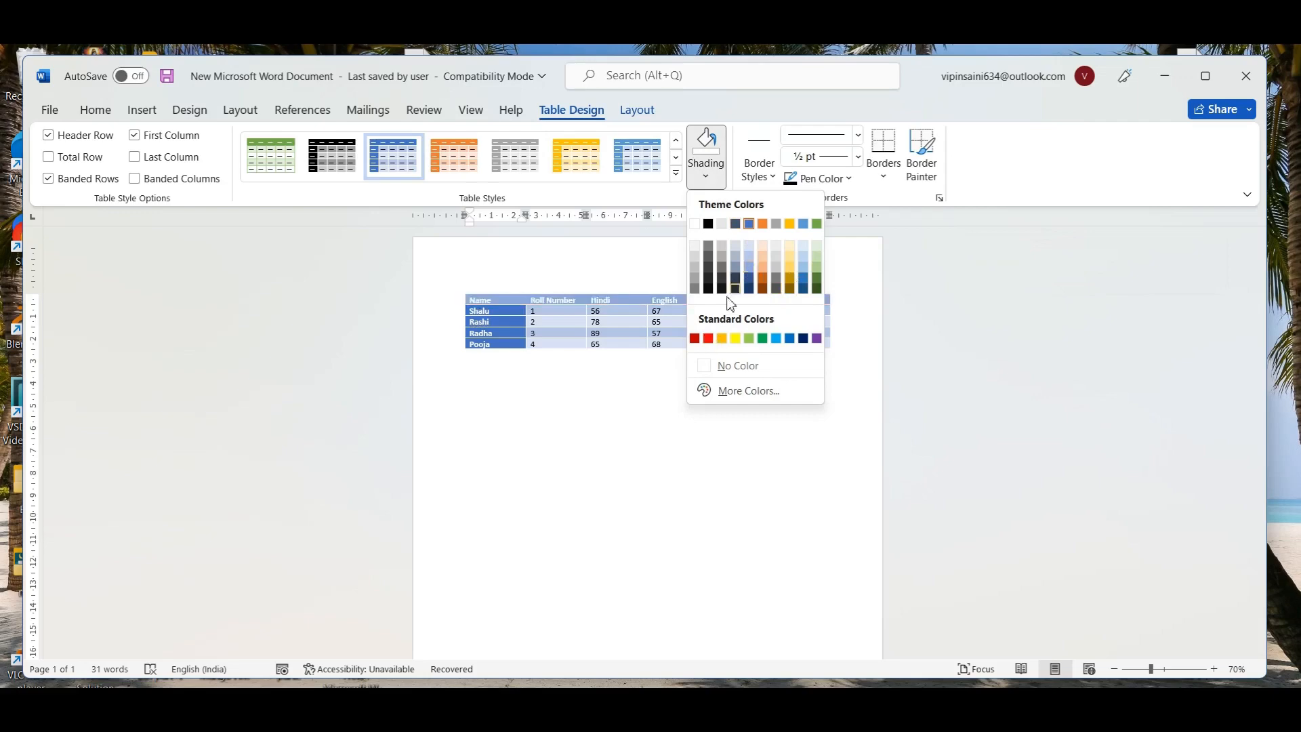
pyautogui.click(707, 339)
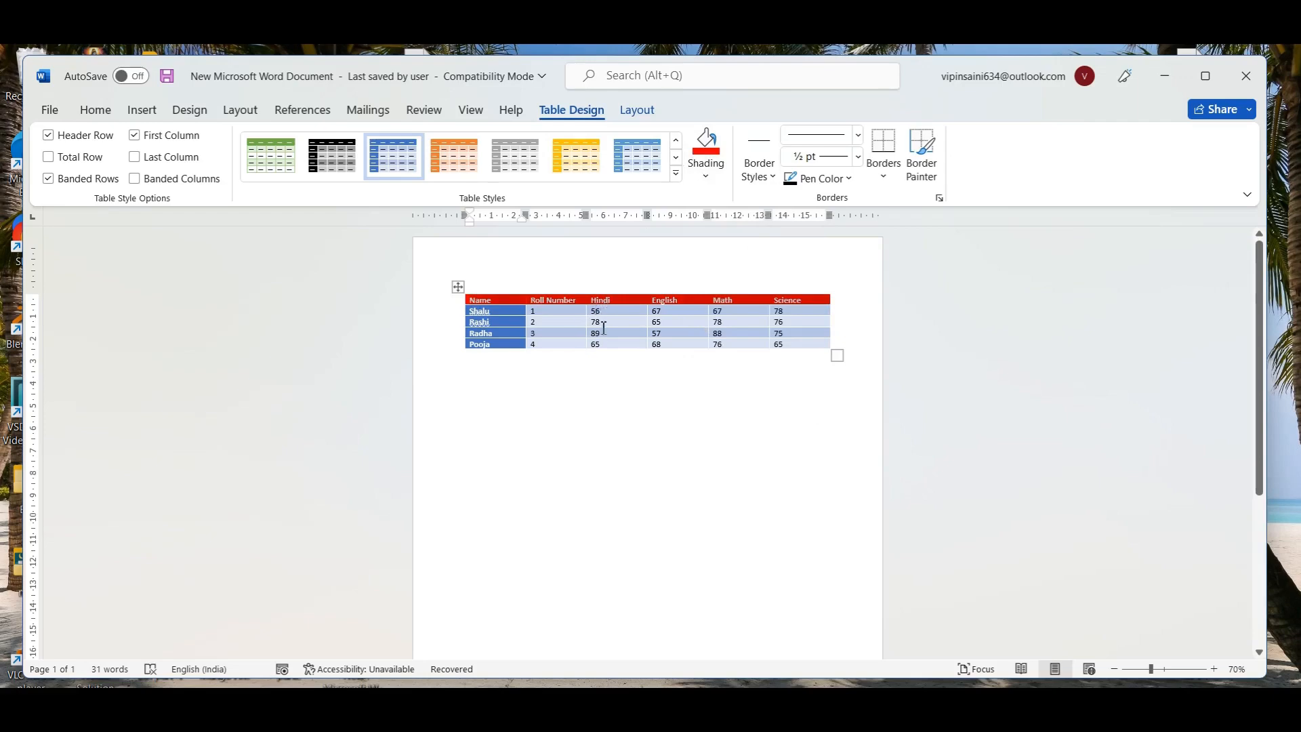
pyautogui.moveTo(603, 328); pyautogui.dragTo(604, 319)
pyautogui.moveTo(602, 326); pyautogui.dragTo(603, 325)
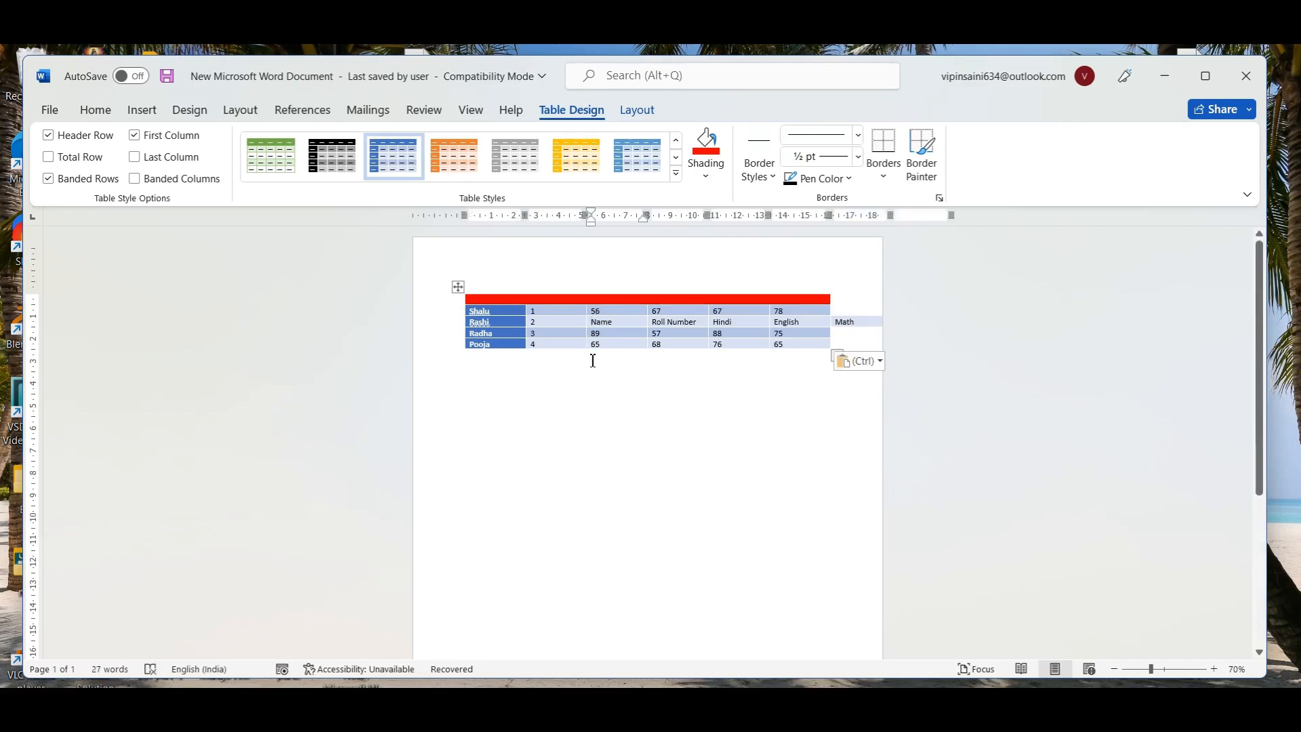
pyautogui.hotkey('ctrl', 'z')
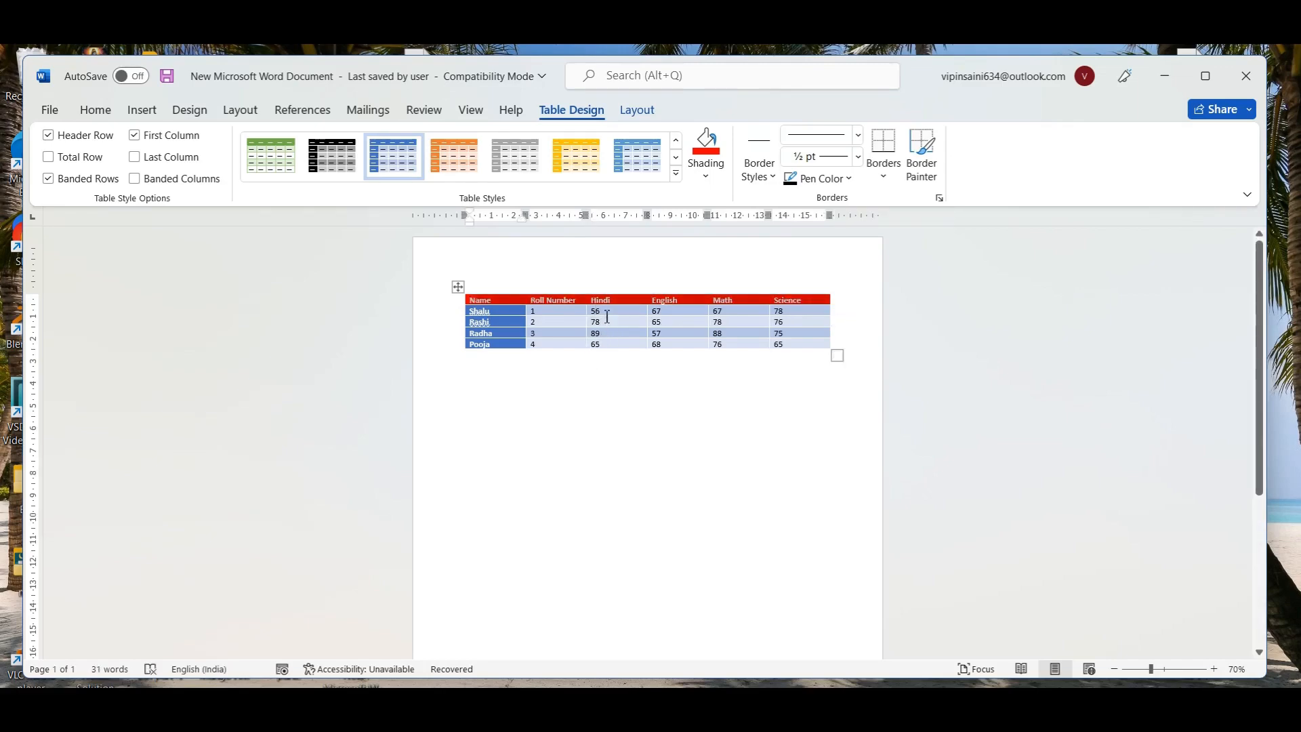
# Step: Shade the whole Hindi column yellow, and look through the border options without applying one
pyautogui.click(614, 311)
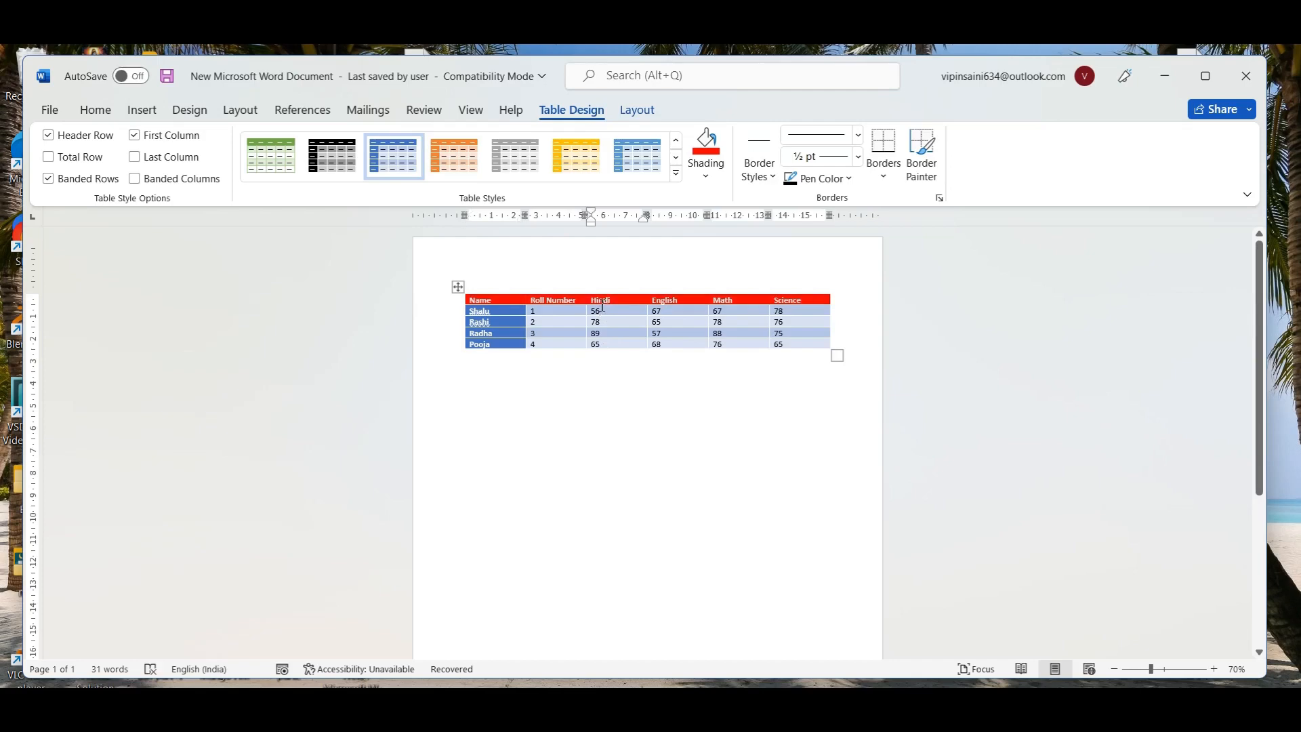
pyautogui.moveTo(602, 306); pyautogui.dragTo(604, 345)
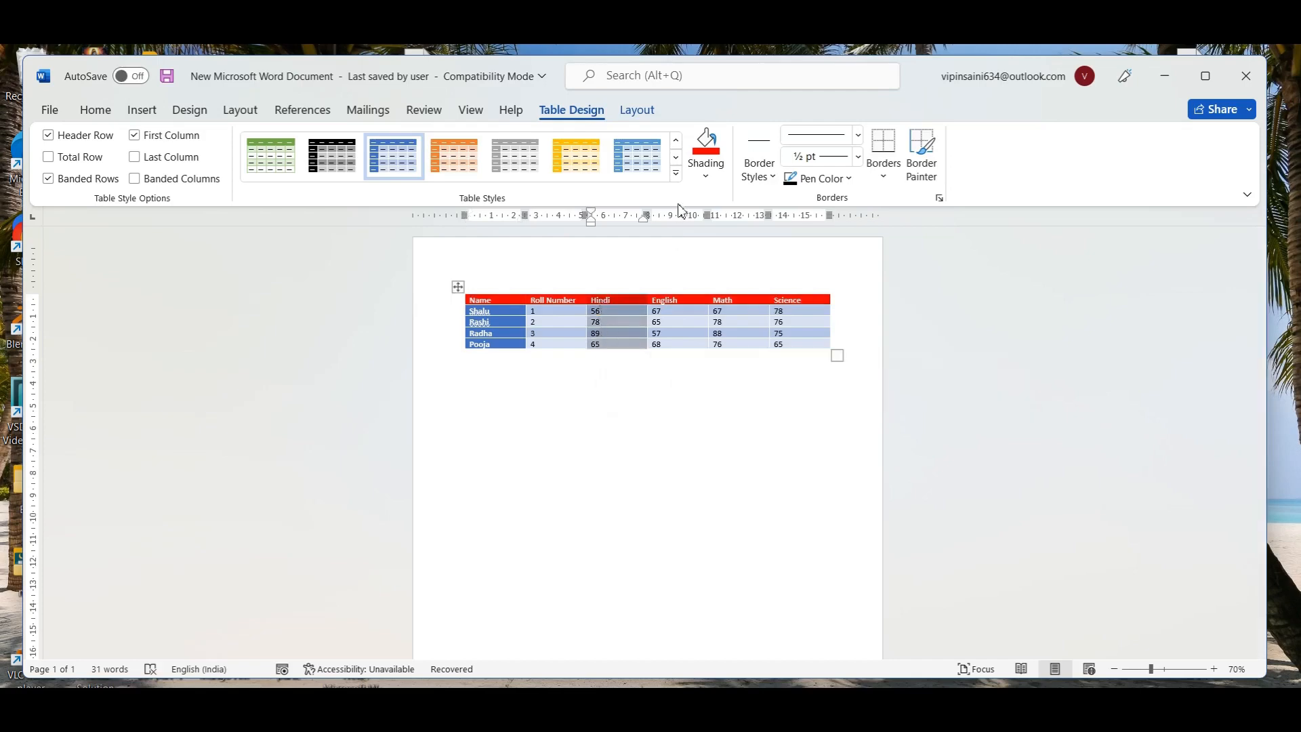
pyautogui.click(701, 187)
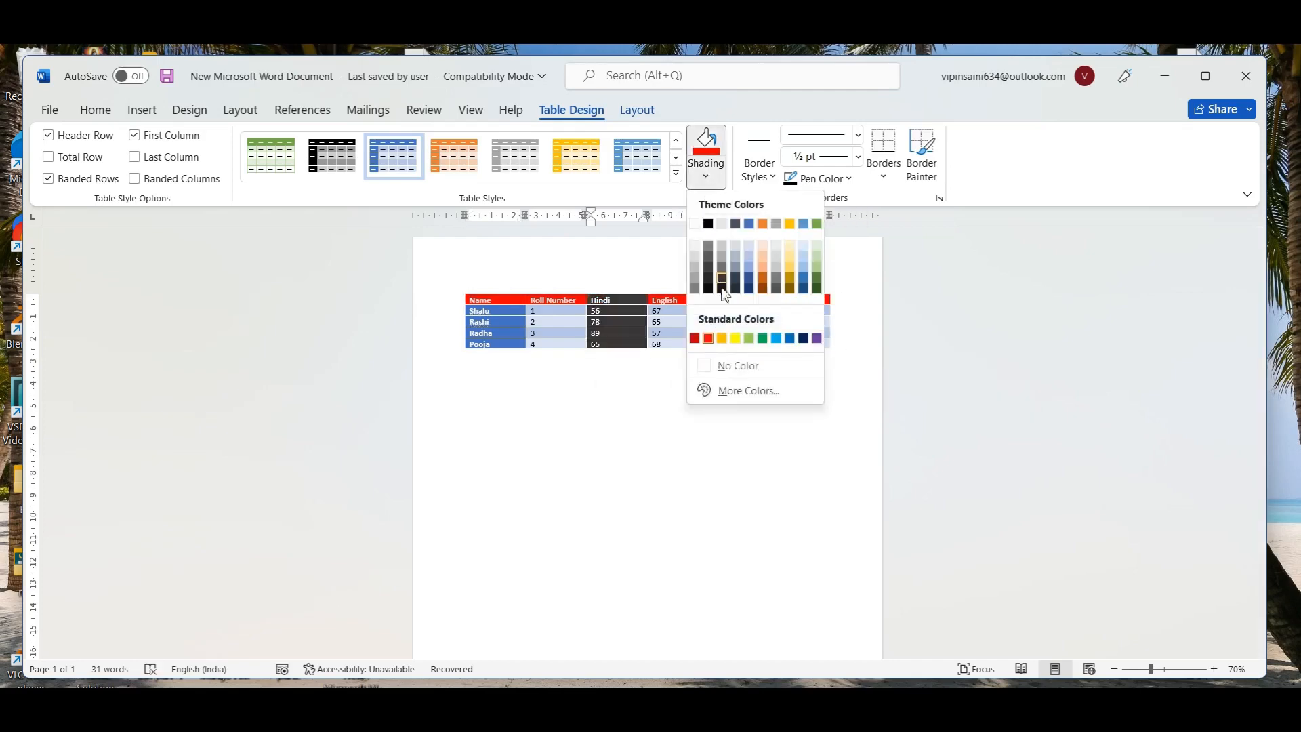
pyautogui.click(736, 339)
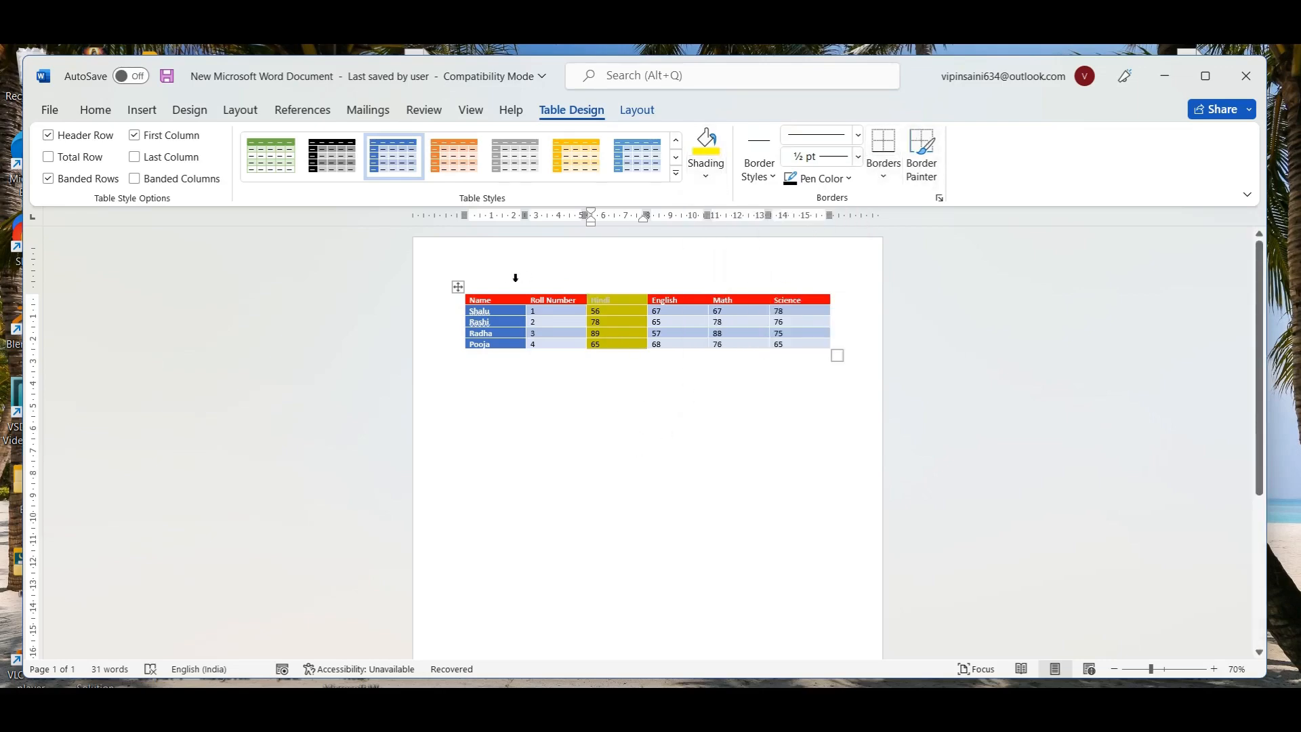
pyautogui.click(883, 175)
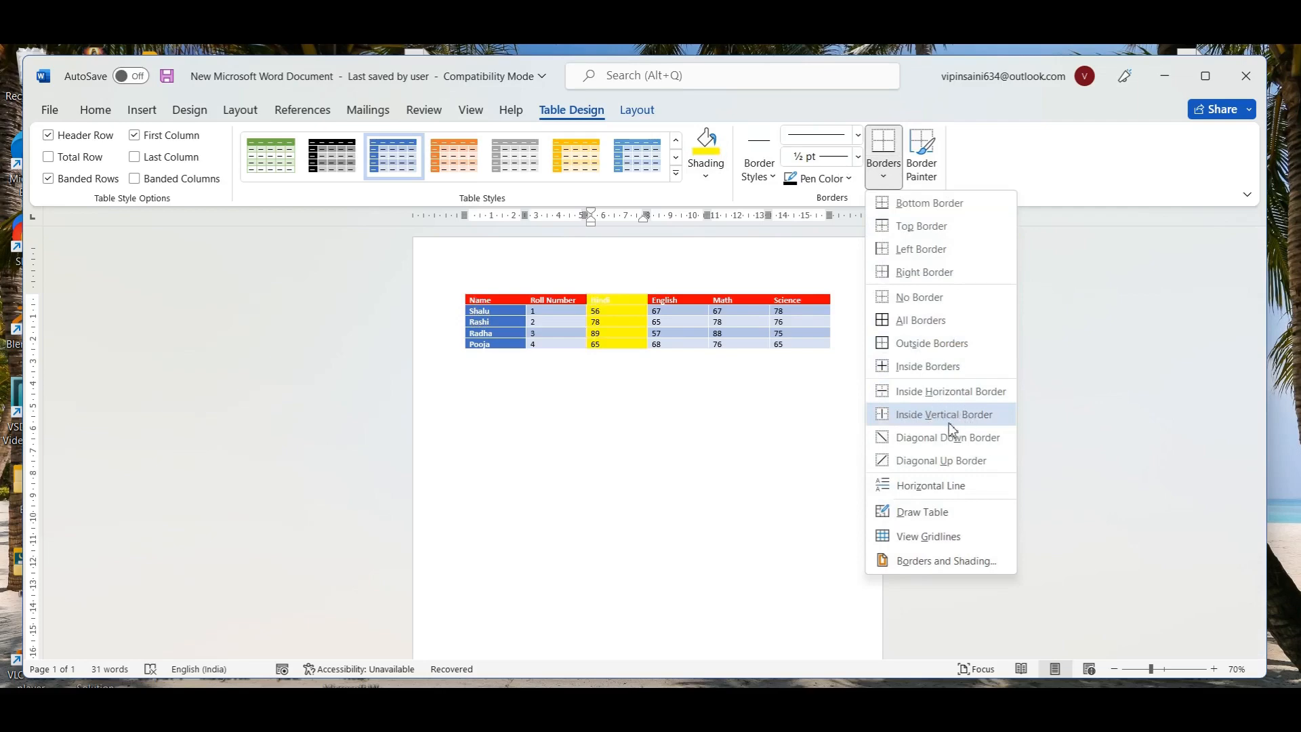
pyautogui.click(751, 445)
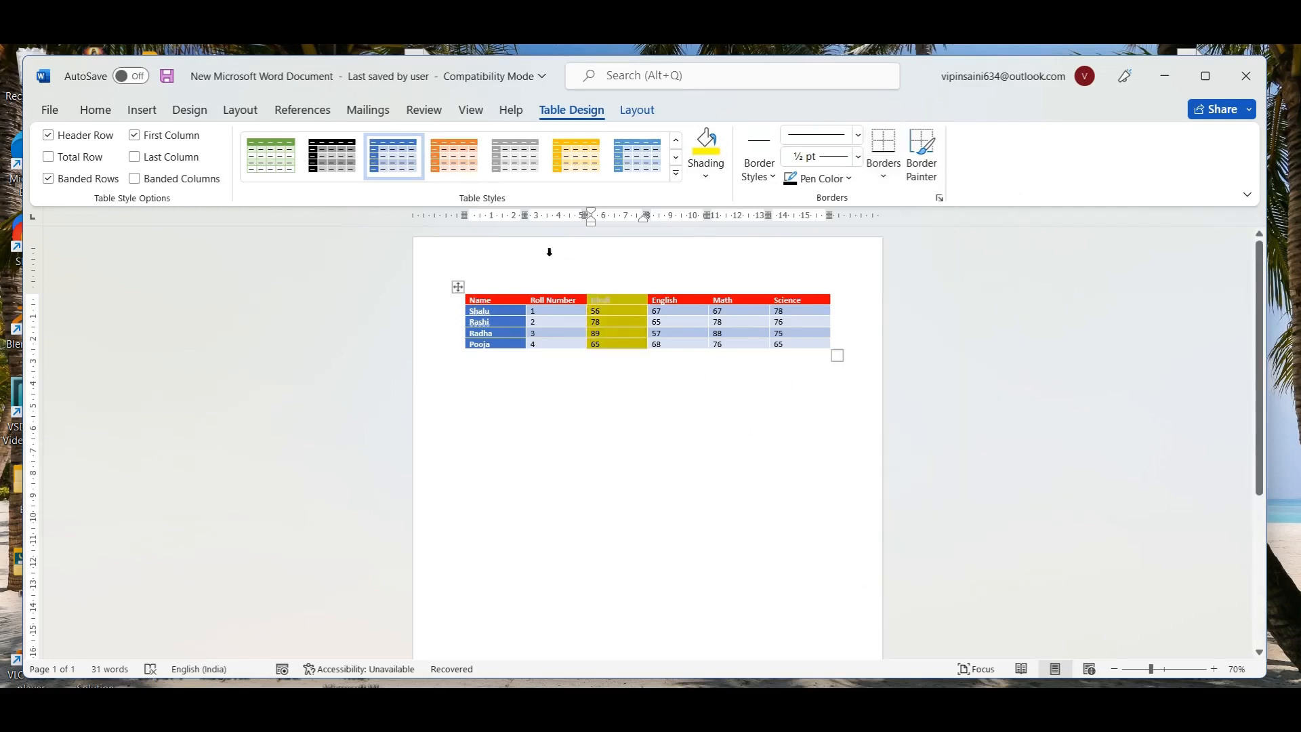
# Step: Return the marks table to a plain black grid without style or shading, and place the cursor beside roll number 2
pyautogui.moveTo(478, 300)
pyautogui.mouseDown()
pyautogui.moveTo(569, 347)
pyautogui.moveTo(683, 357)
pyautogui.mouseUp()
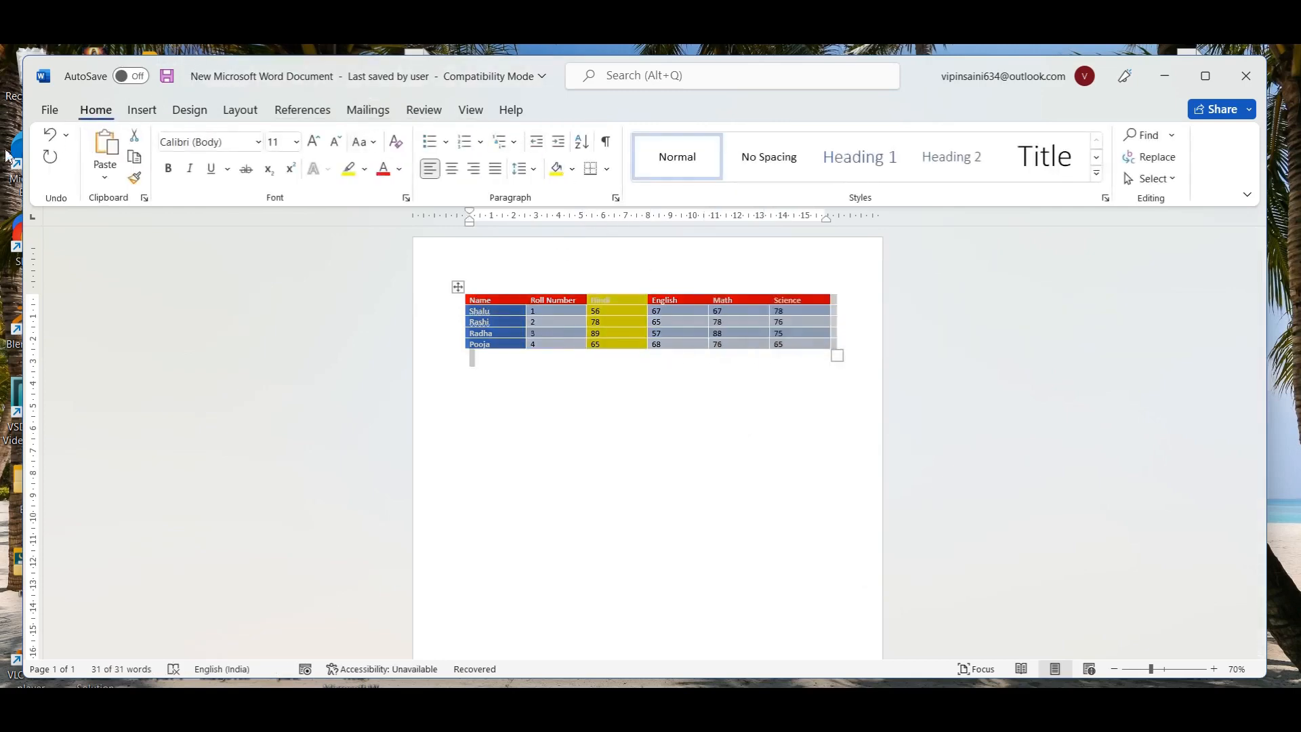
pyautogui.click(142, 110)
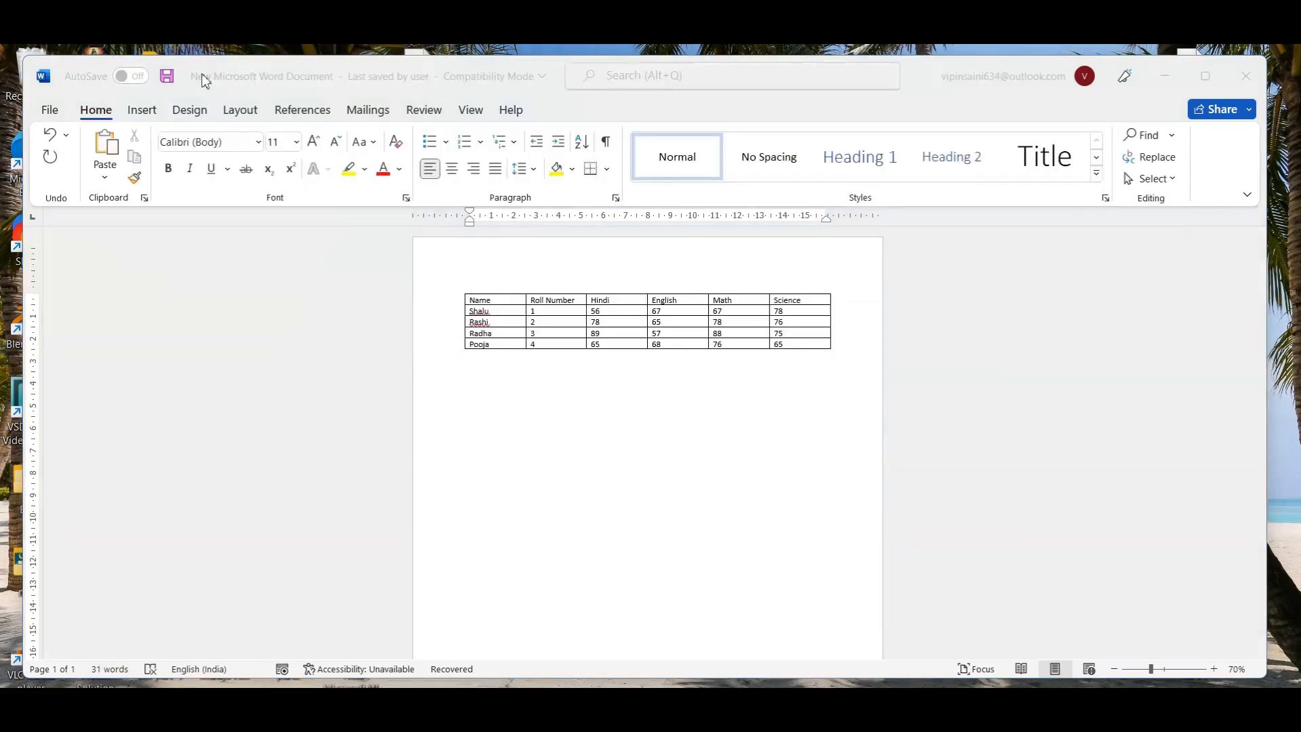
pyautogui.click(588, 319)
pyautogui.click(571, 321)
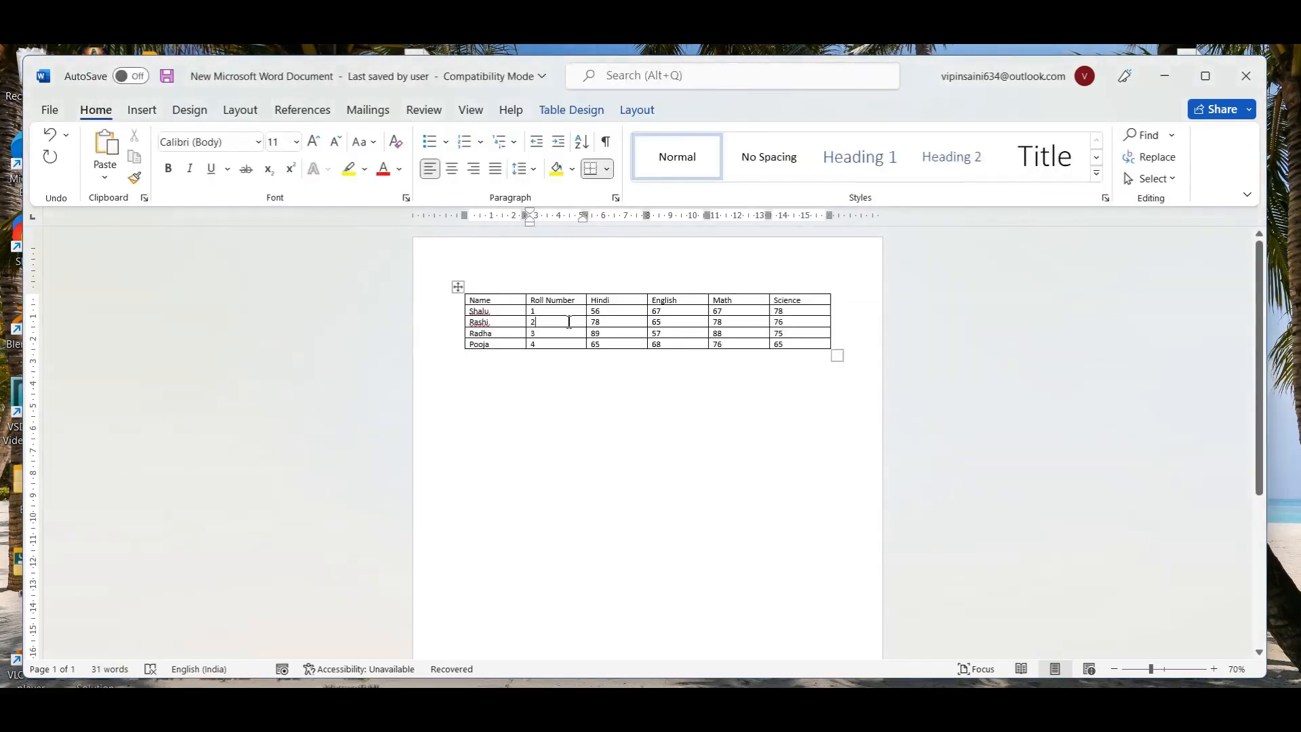
# Step: Look through the plain and grid table styles available for the marks table without applying one
pyautogui.click(139, 108)
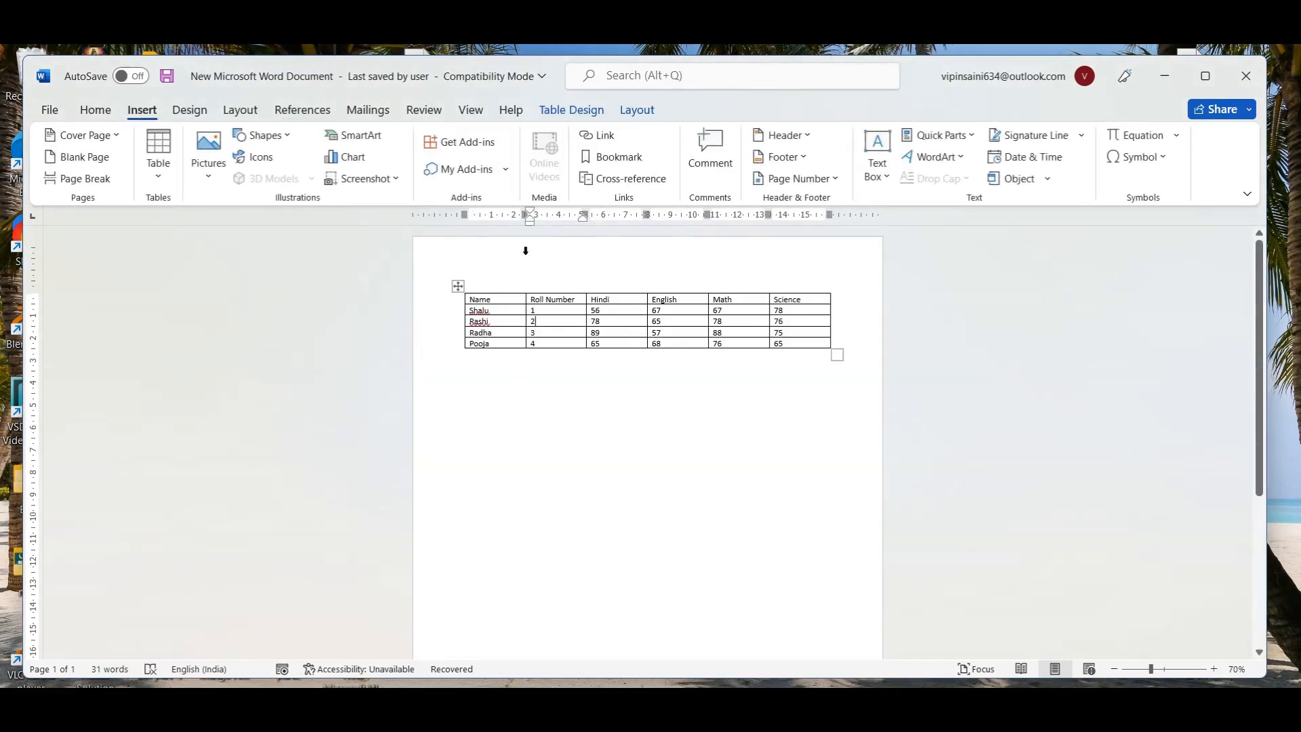
pyautogui.click(549, 109)
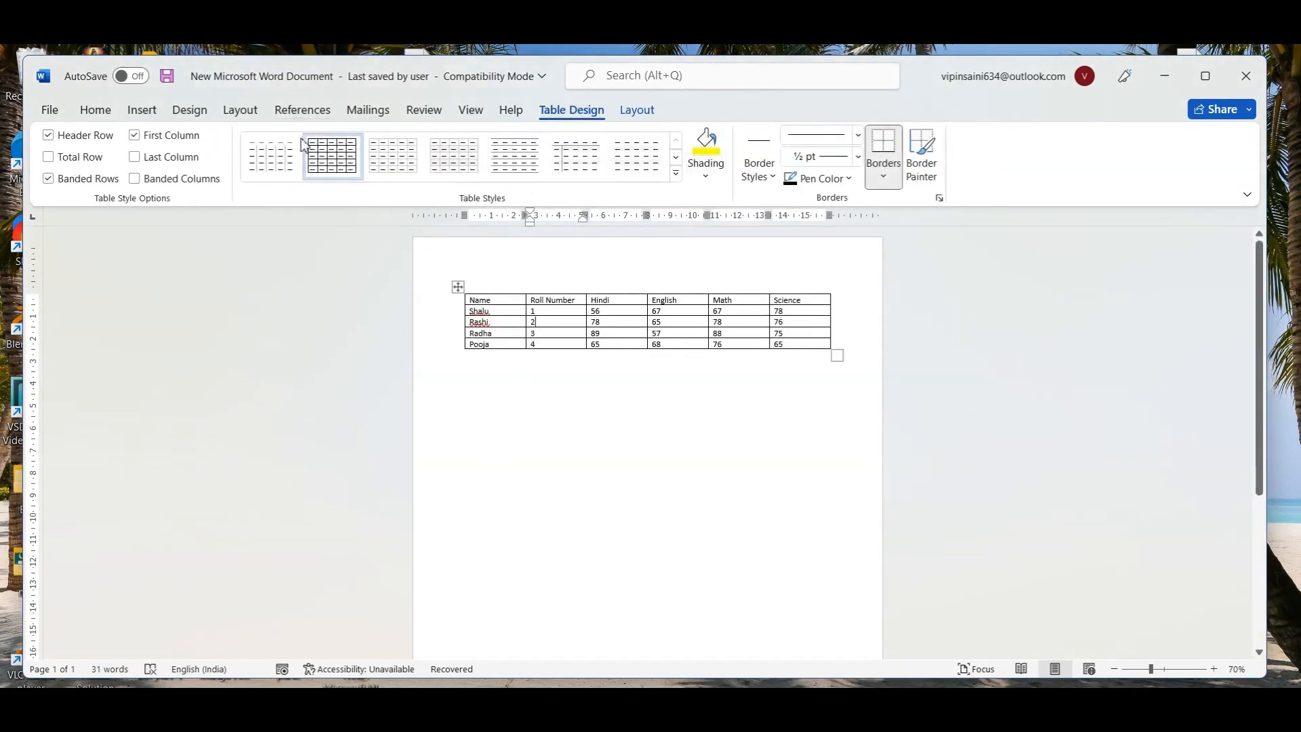
pyautogui.click(677, 173)
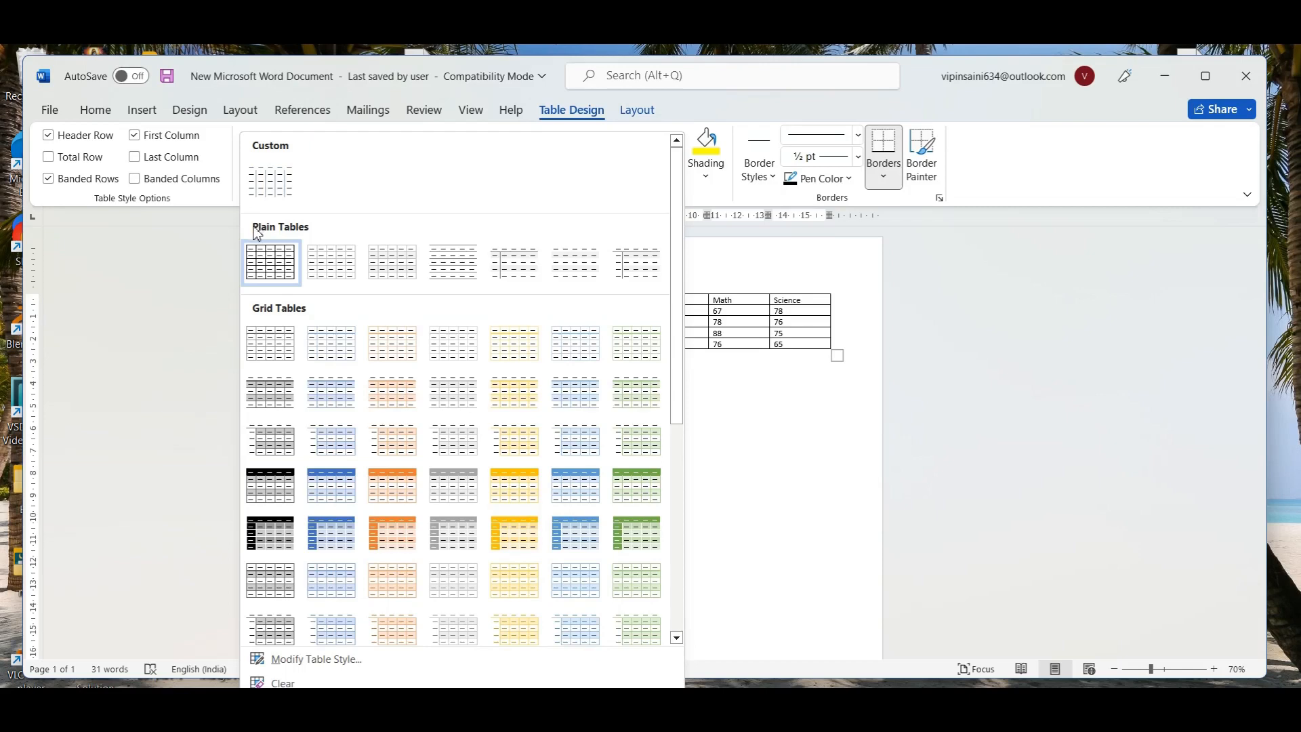
pyautogui.click(737, 392)
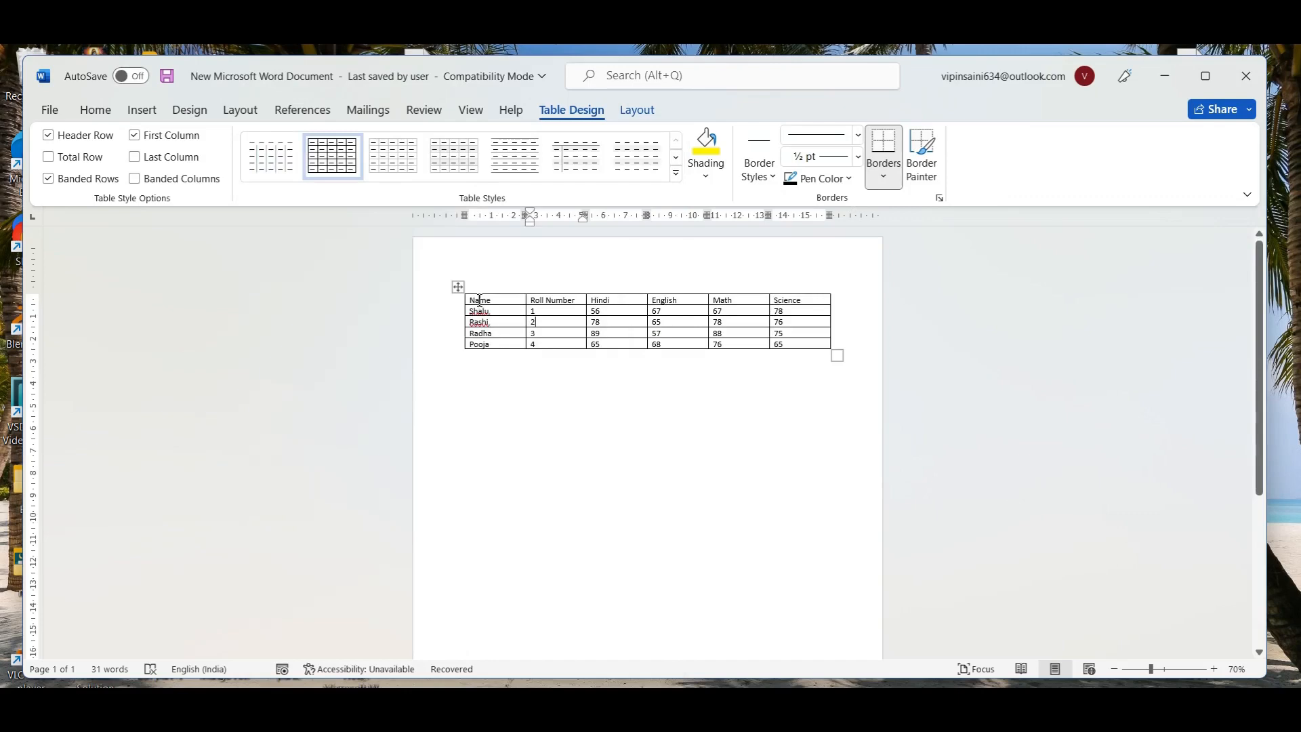
# Step: Examine the border options for the whole marks table and the theme border styles without applying any
pyautogui.moveTo(478, 300); pyautogui.dragTo(823, 348)
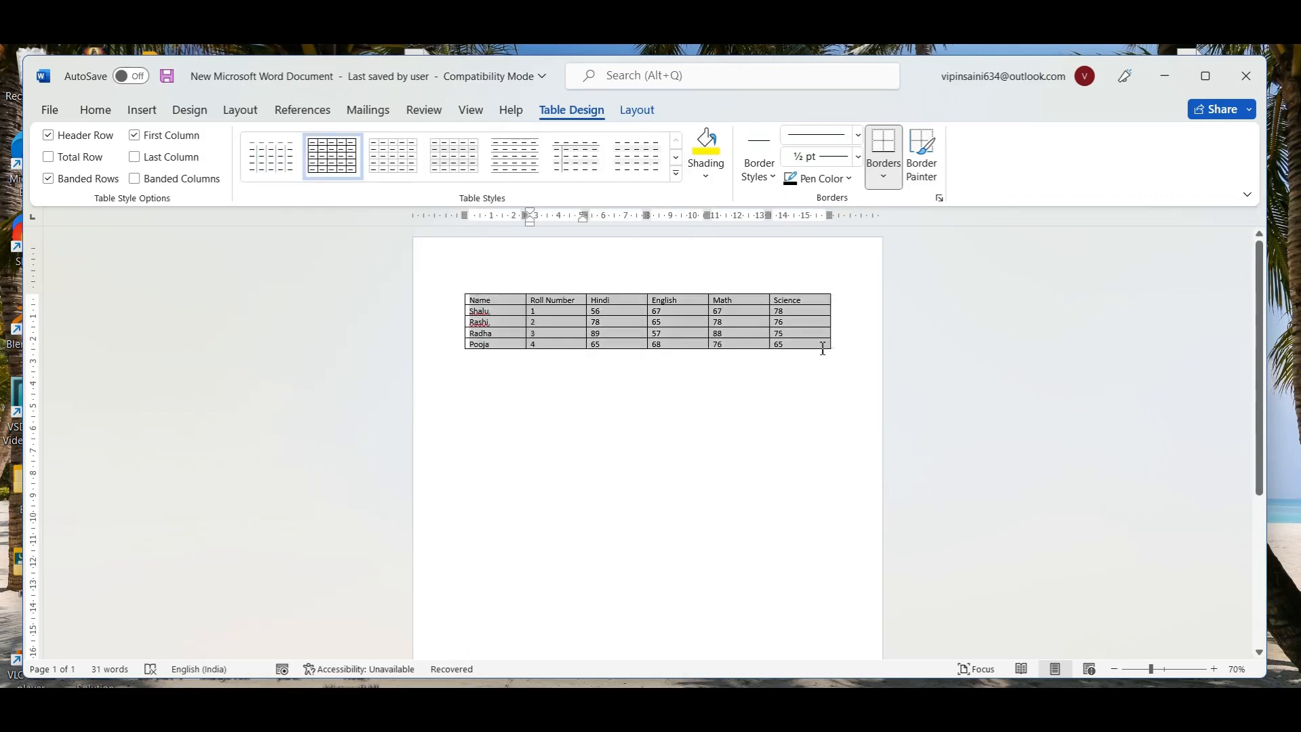
pyautogui.click(883, 179)
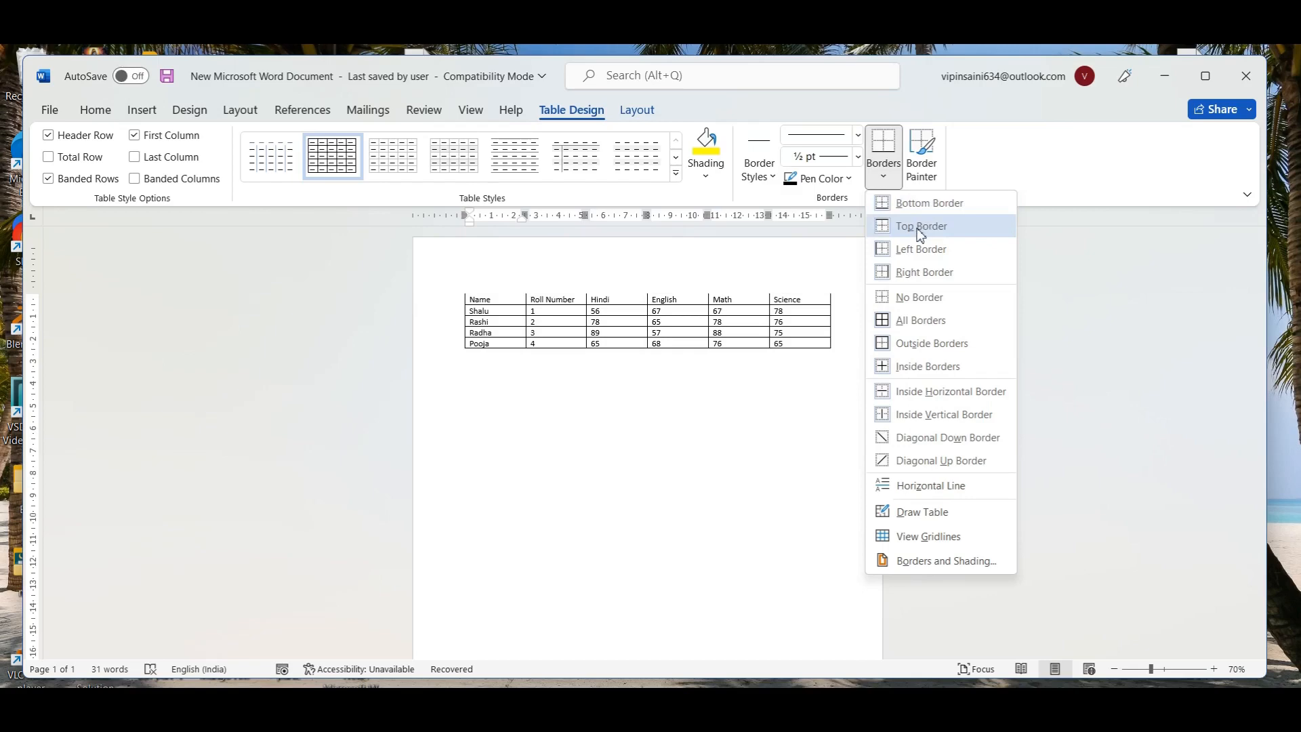
pyautogui.click(682, 450)
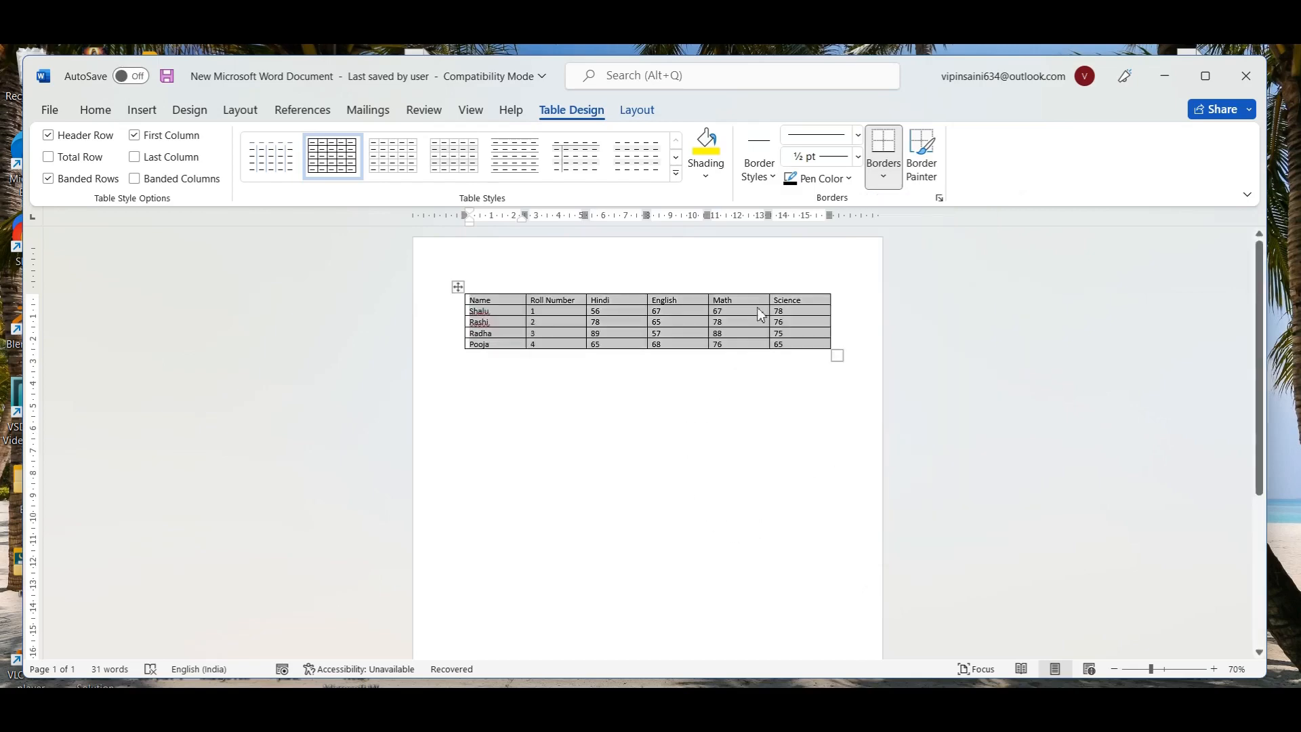
pyautogui.click(729, 389)
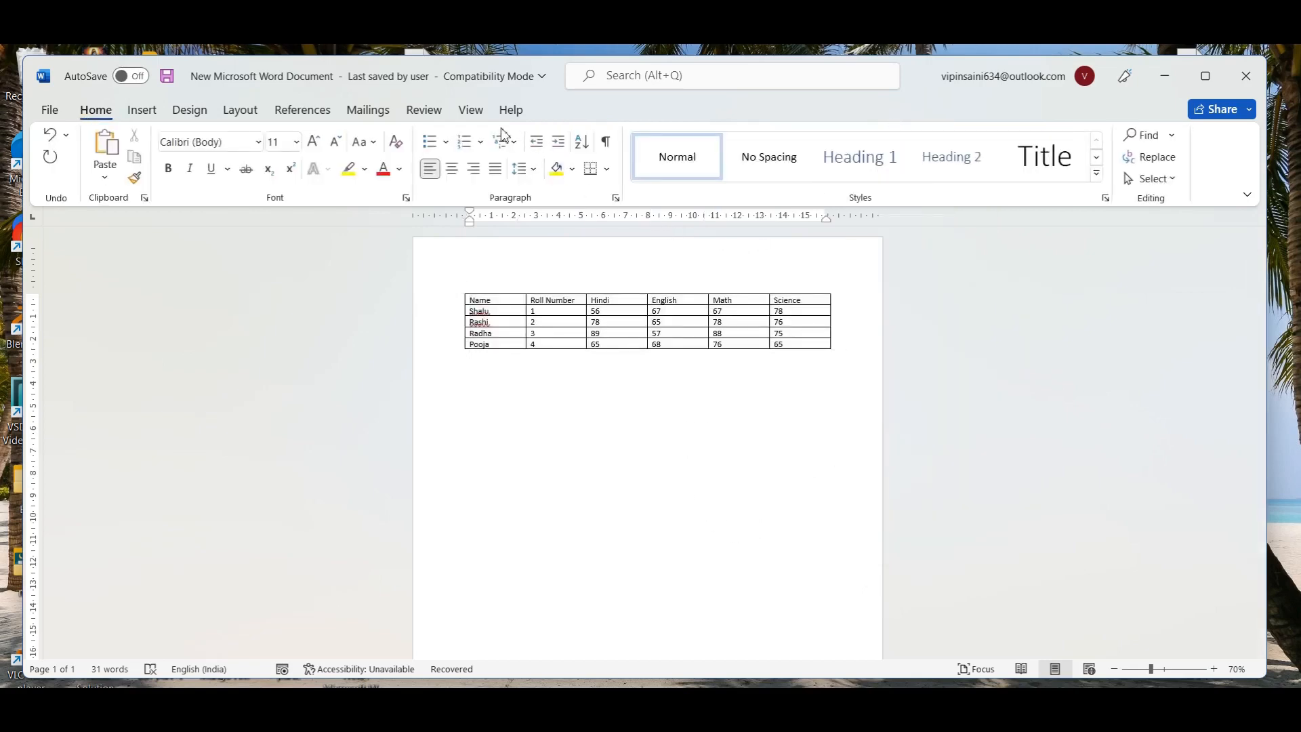
pyautogui.click(582, 323)
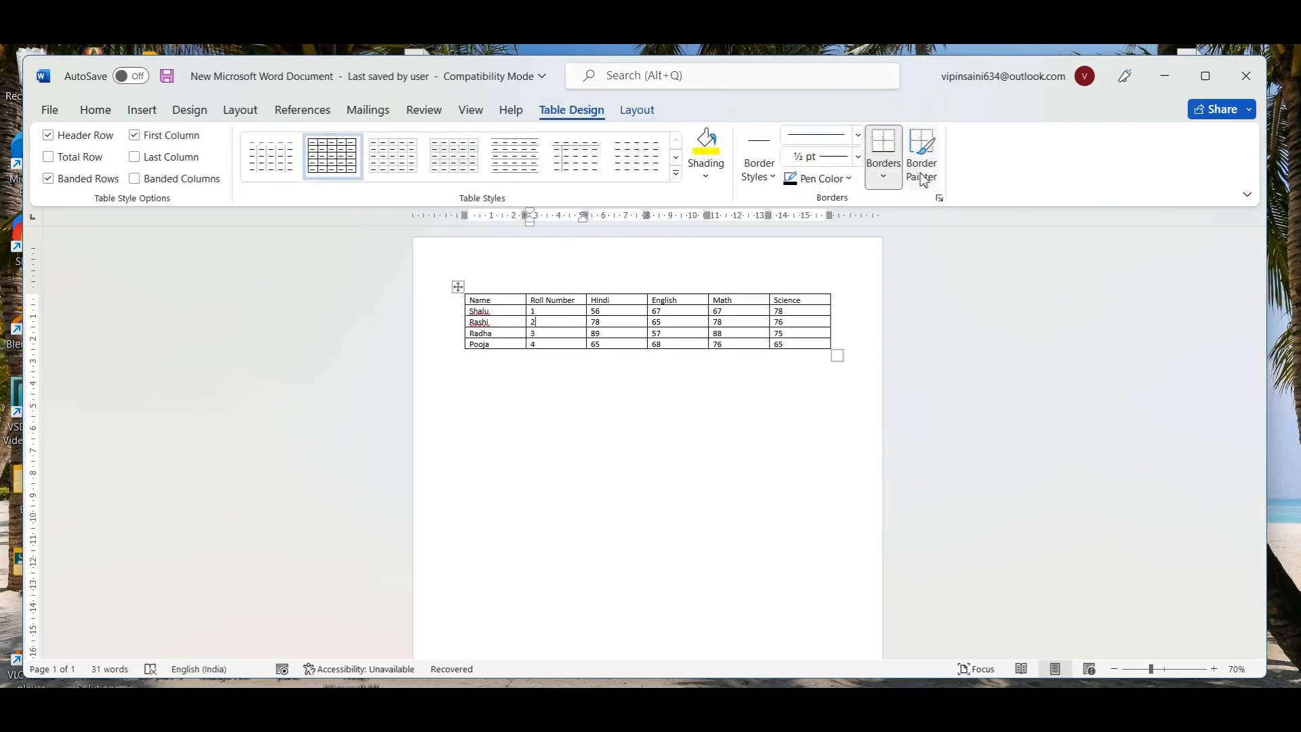
pyautogui.click(771, 179)
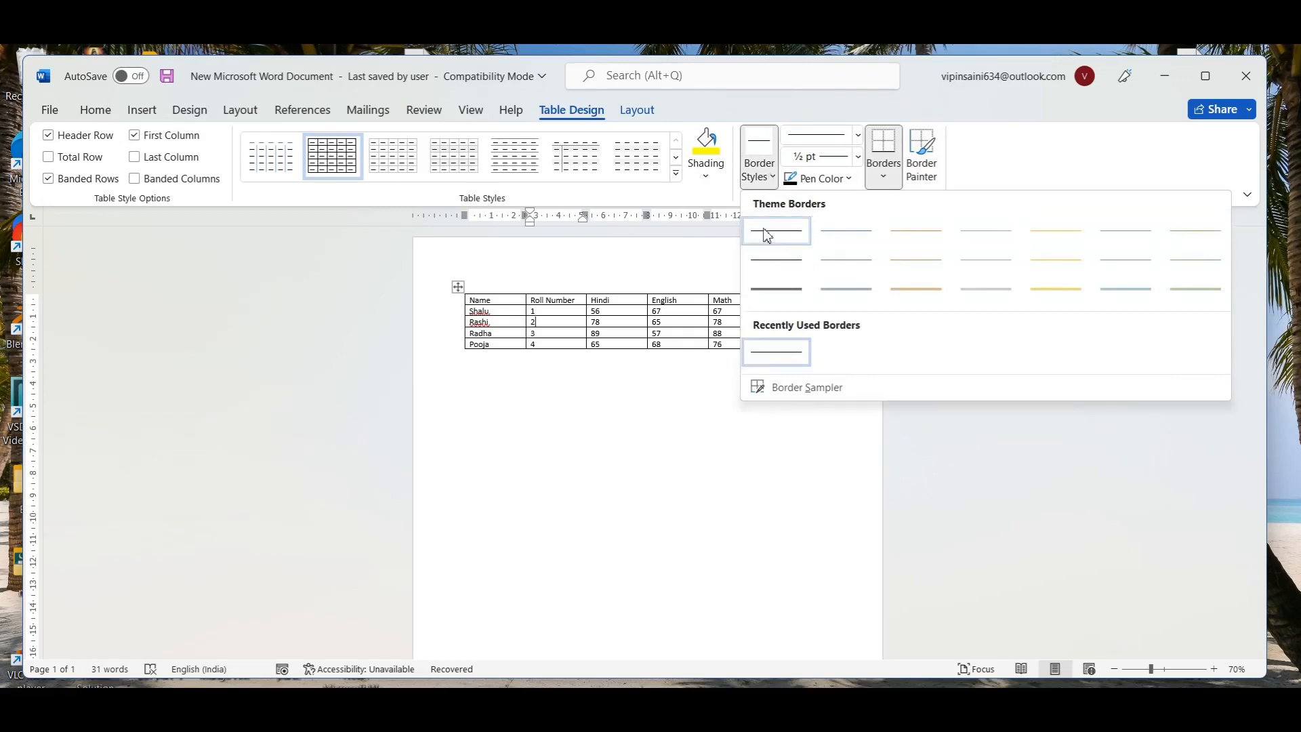
pyautogui.click(700, 418)
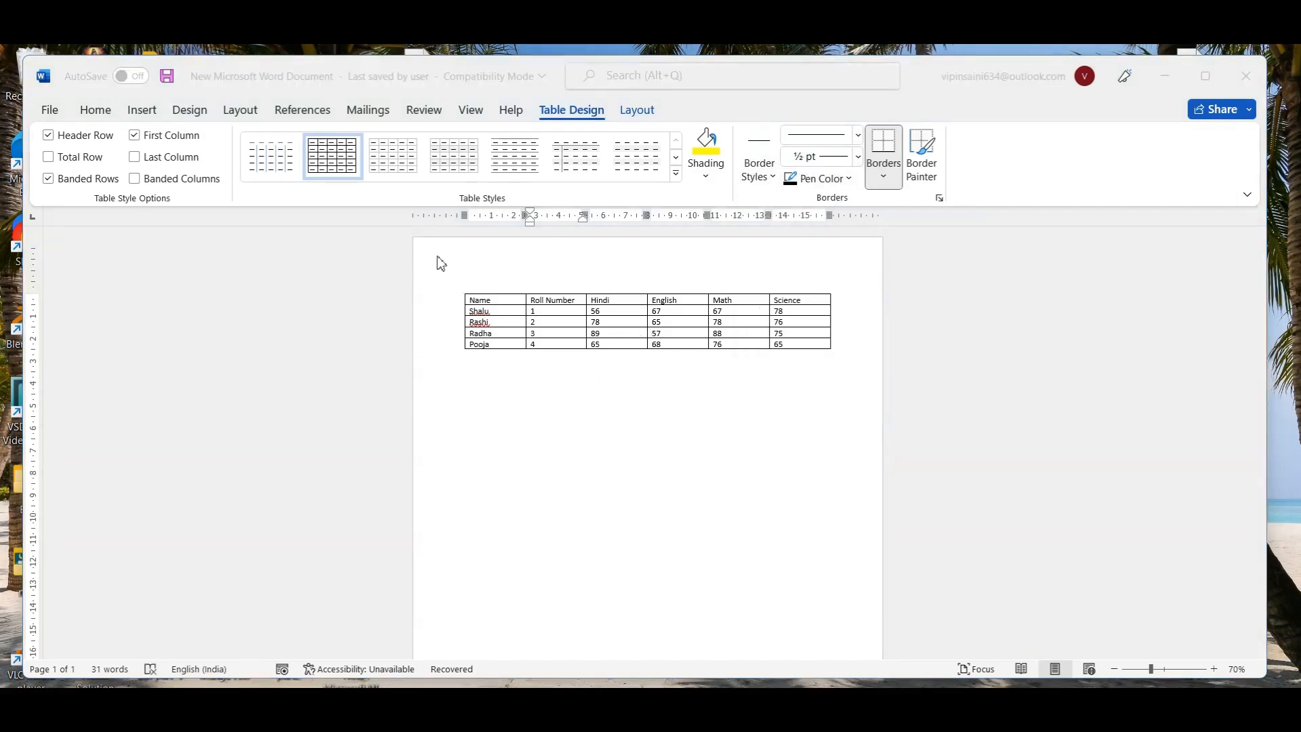
# Step: Remove all borders from the whole marks table, from Name to the last Science mark
pyautogui.click(486, 309)
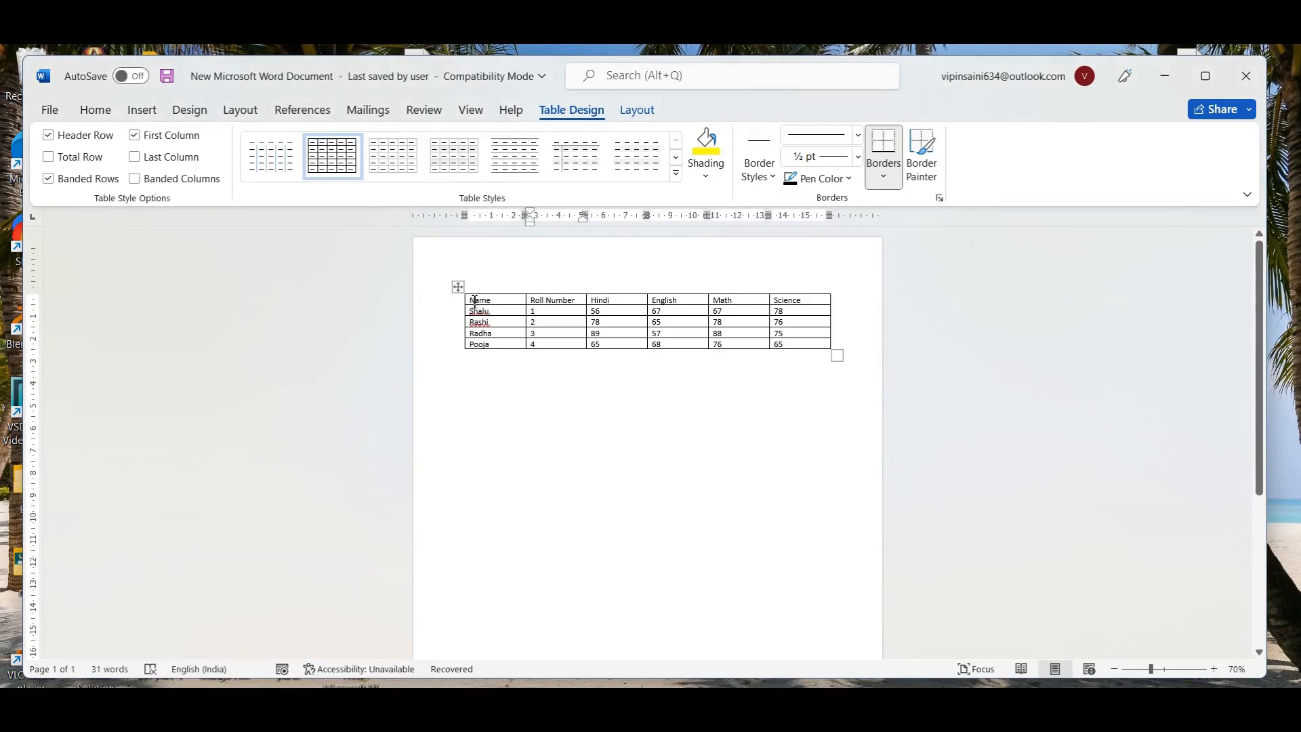
pyautogui.moveTo(475, 301); pyautogui.dragTo(790, 344)
pyautogui.click(885, 178)
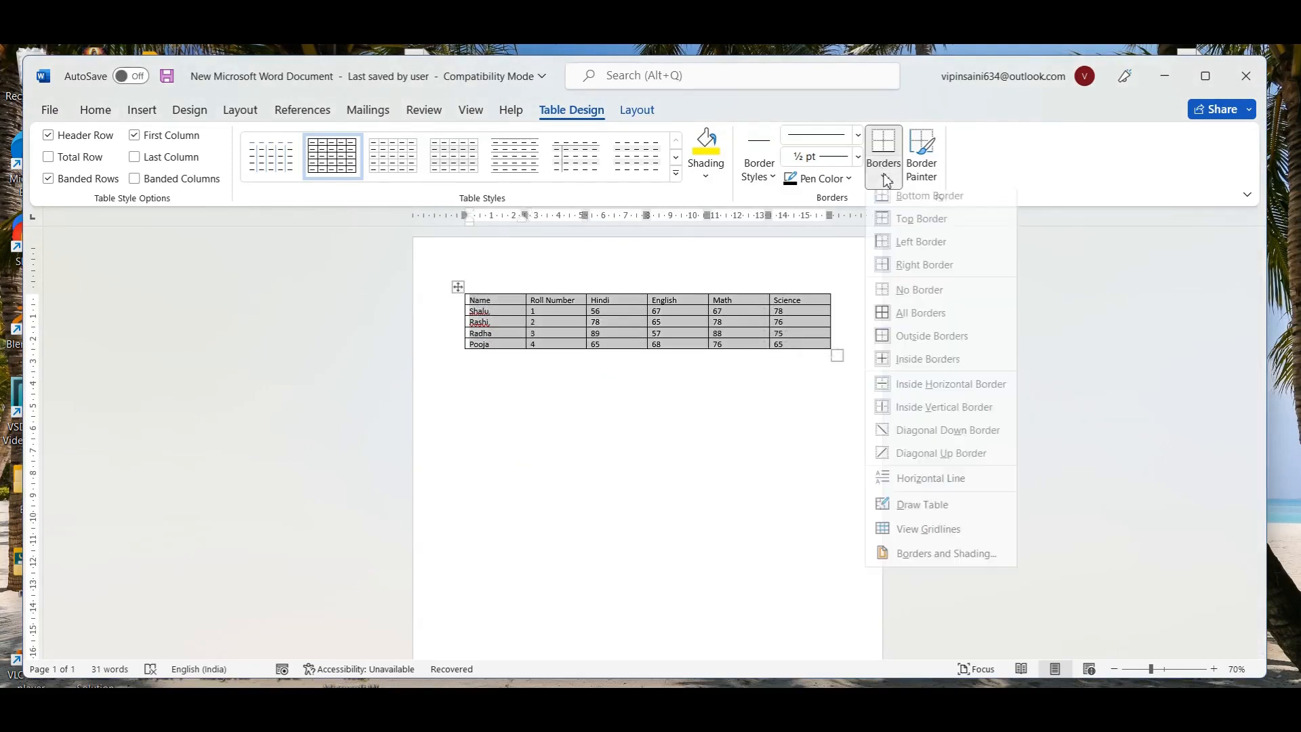
pyautogui.click(905, 292)
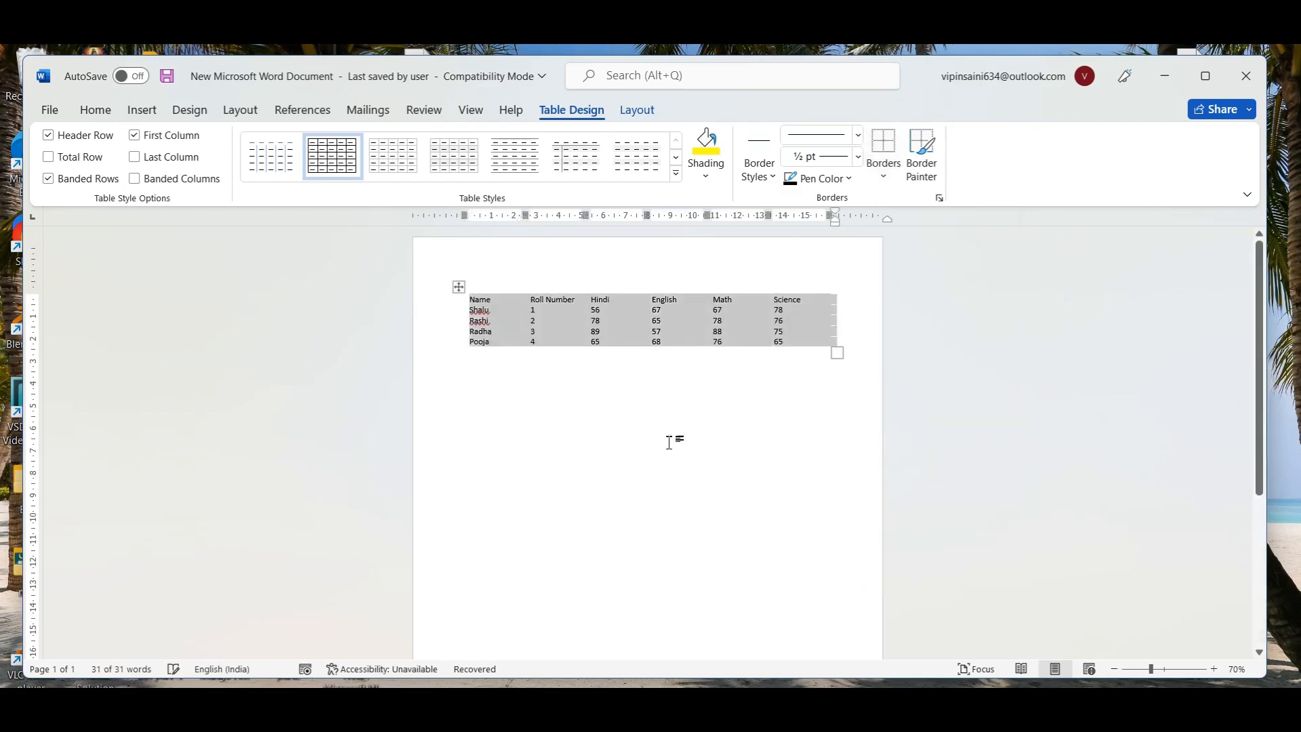
pyautogui.click(638, 461)
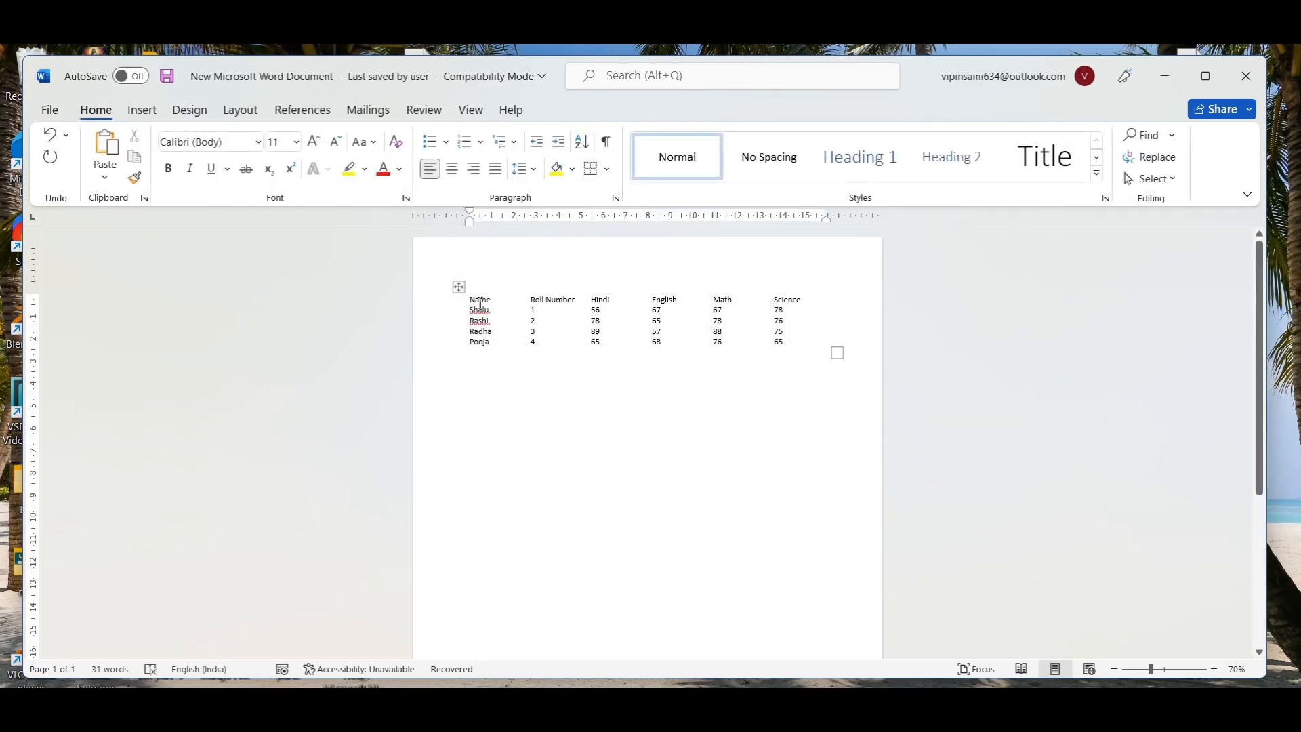
# Step: With the whole marks table selected, set the border pen to standard light blue with a single solid line, and open the border options
pyautogui.moveTo(467, 302); pyautogui.dragTo(781, 344)
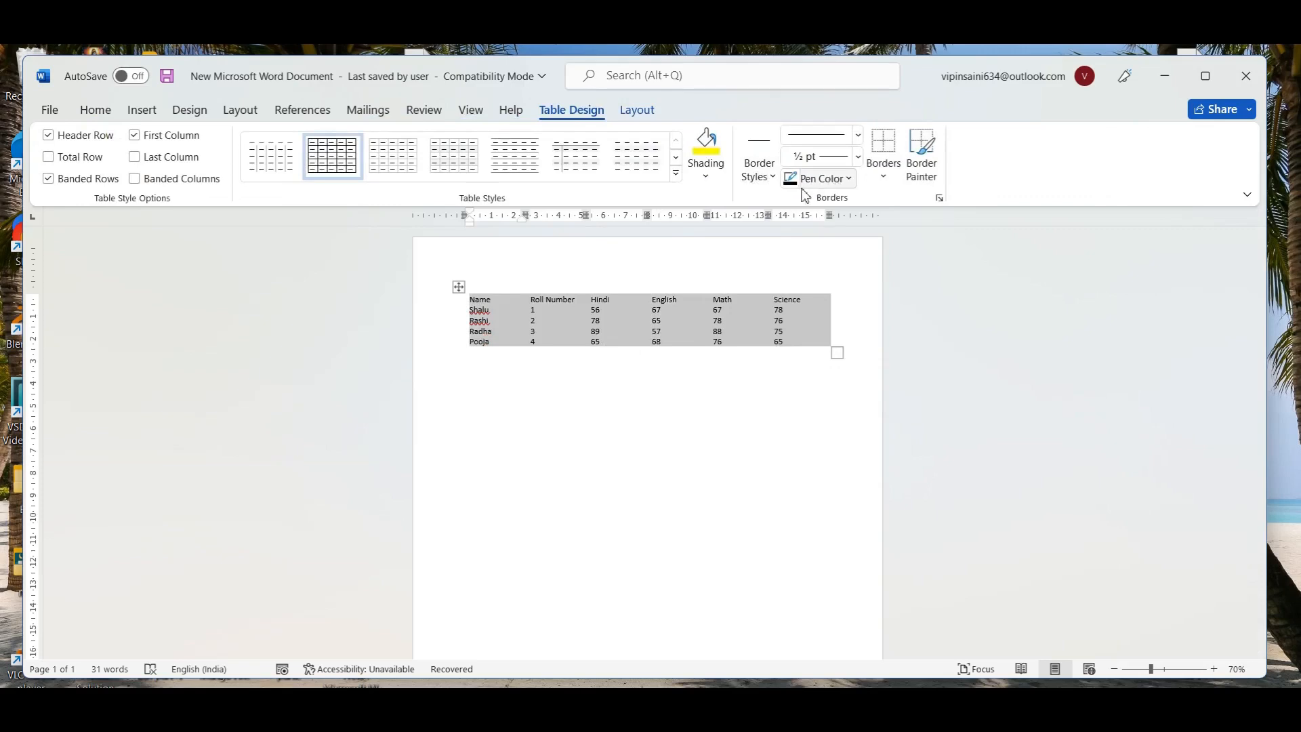
pyautogui.click(847, 180)
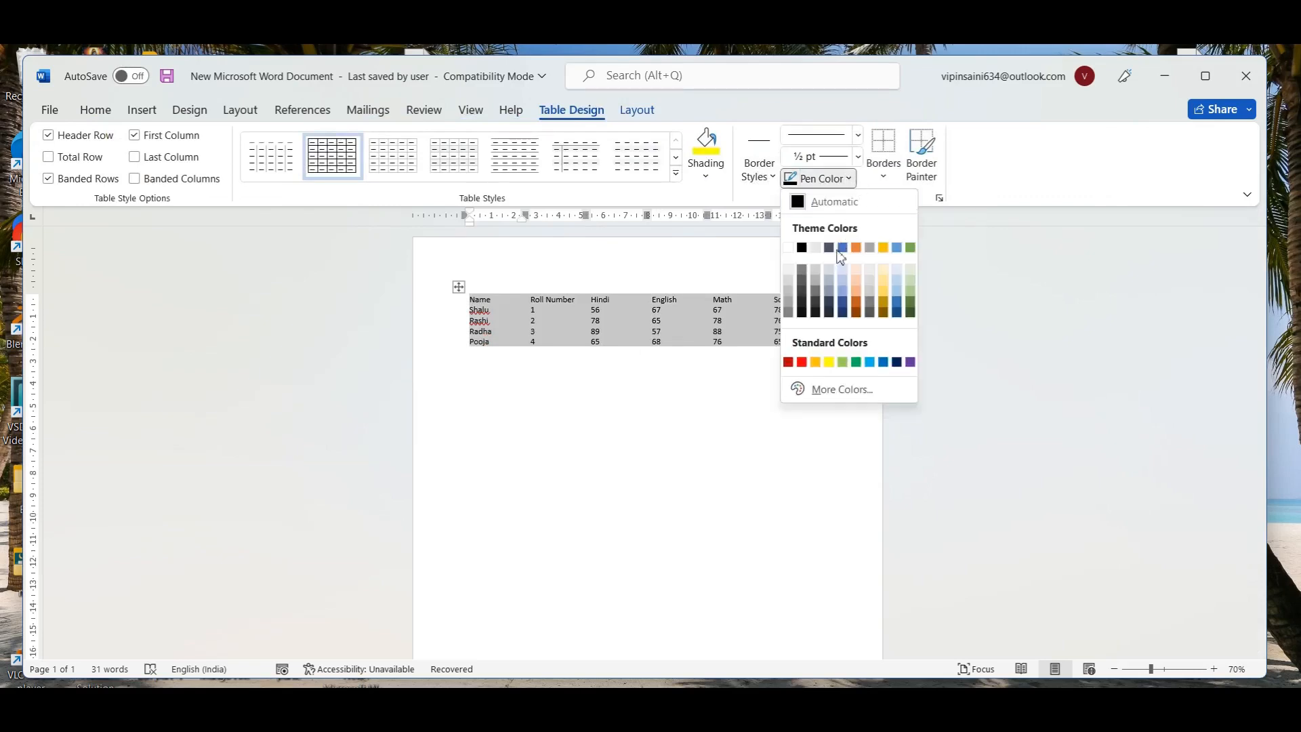
pyautogui.click(871, 366)
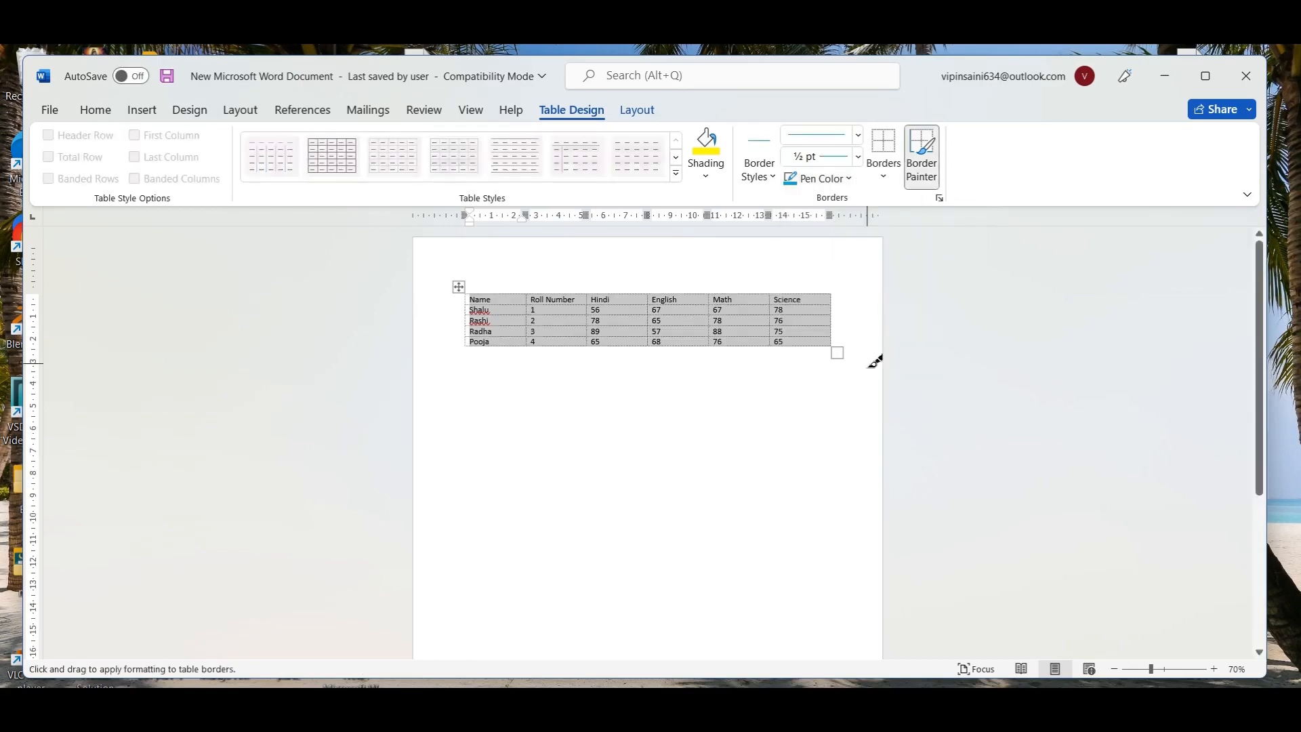
pyautogui.click(858, 138)
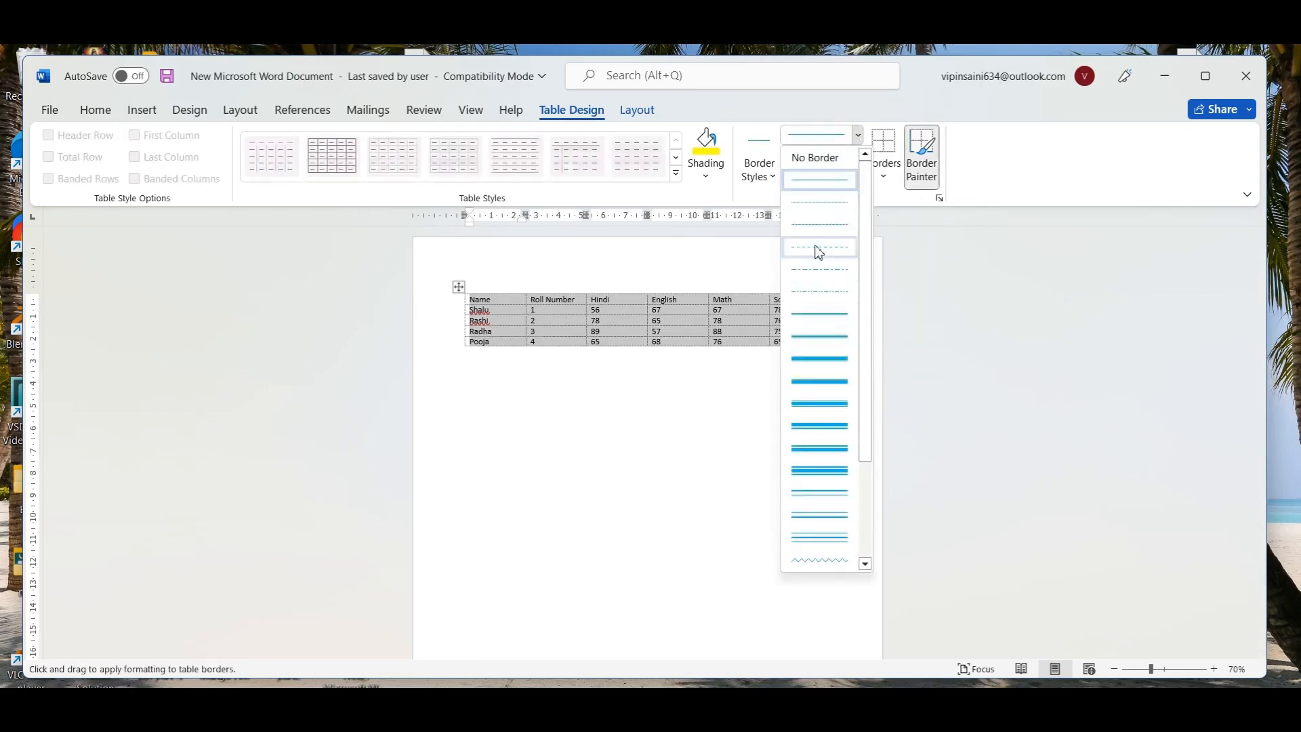
pyautogui.click(819, 181)
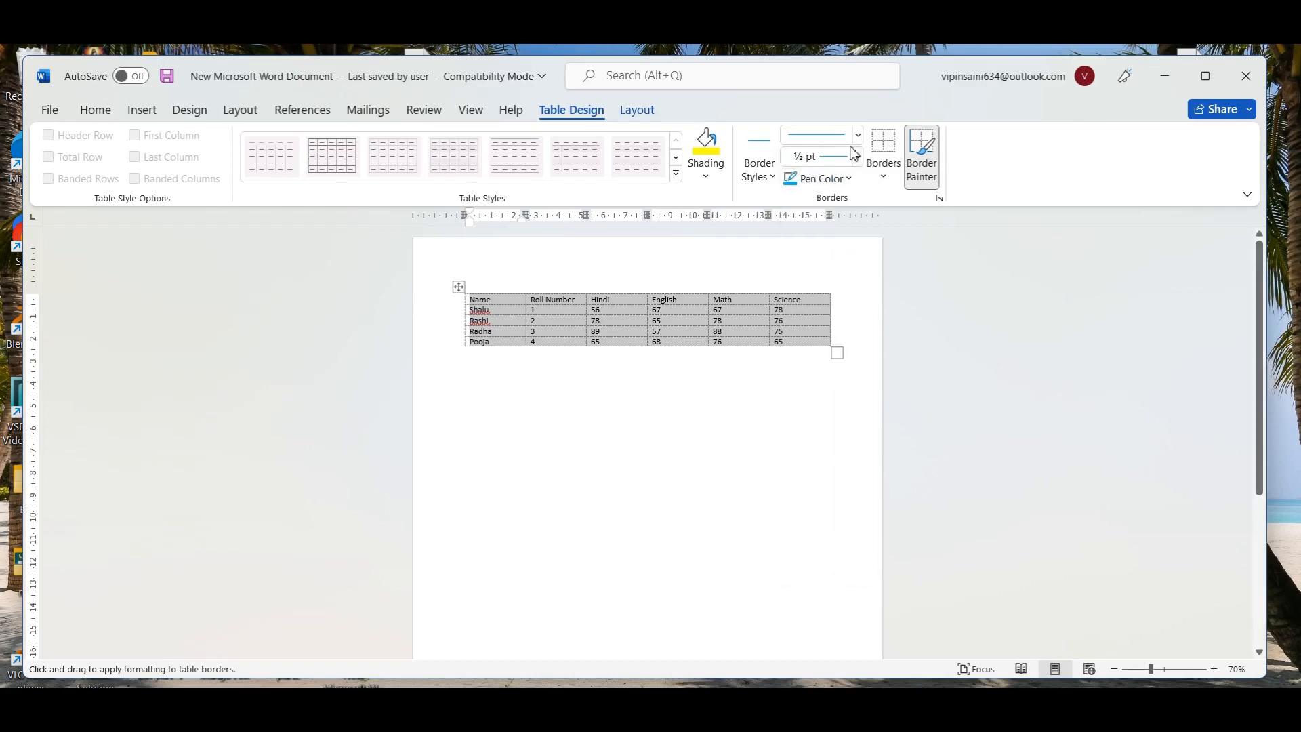
pyautogui.click(882, 178)
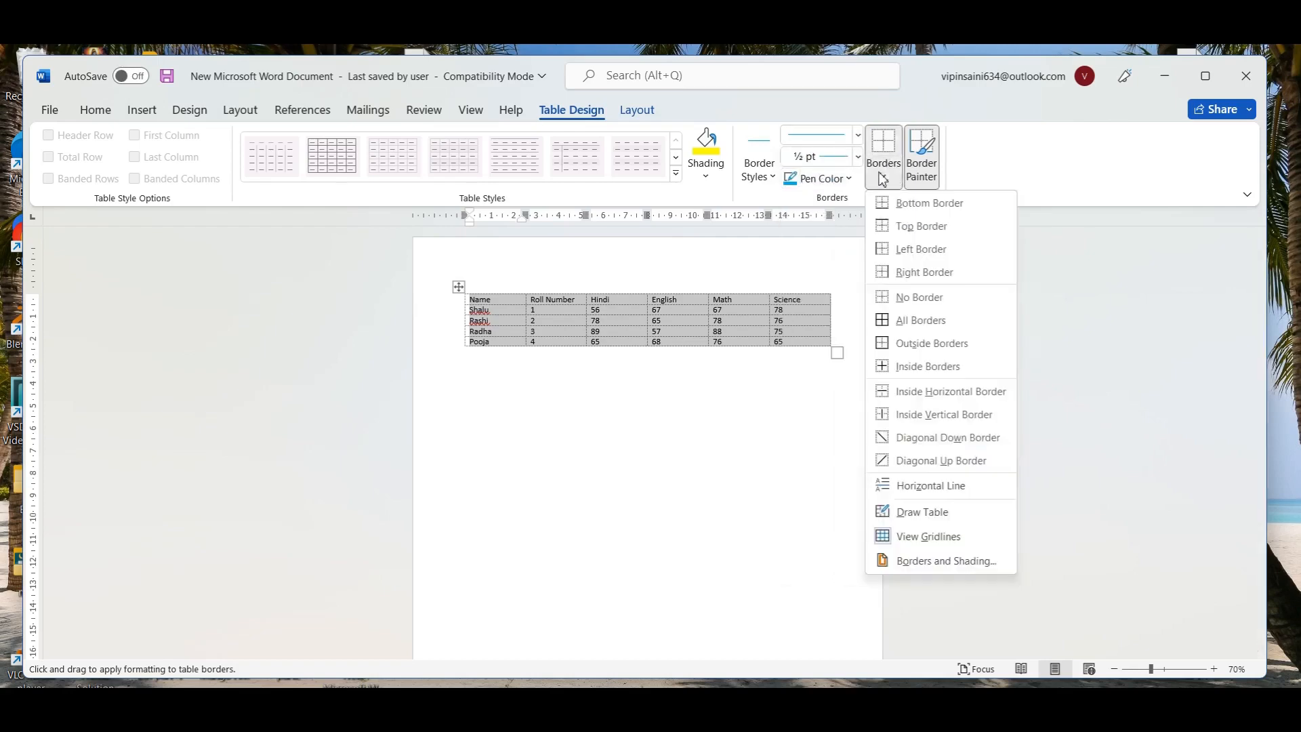
# Step: Apply all borders to the selected marks table and clear the table selection
pyautogui.click(908, 321)
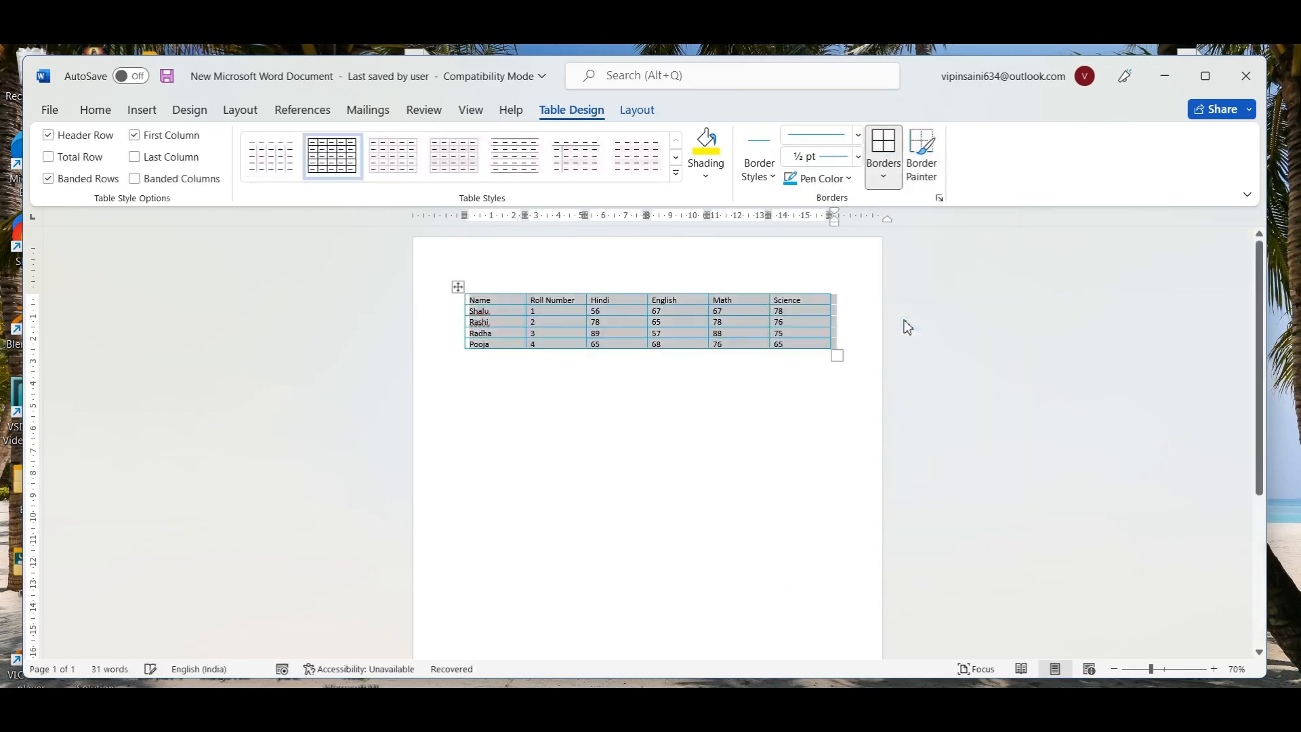
pyautogui.click(694, 422)
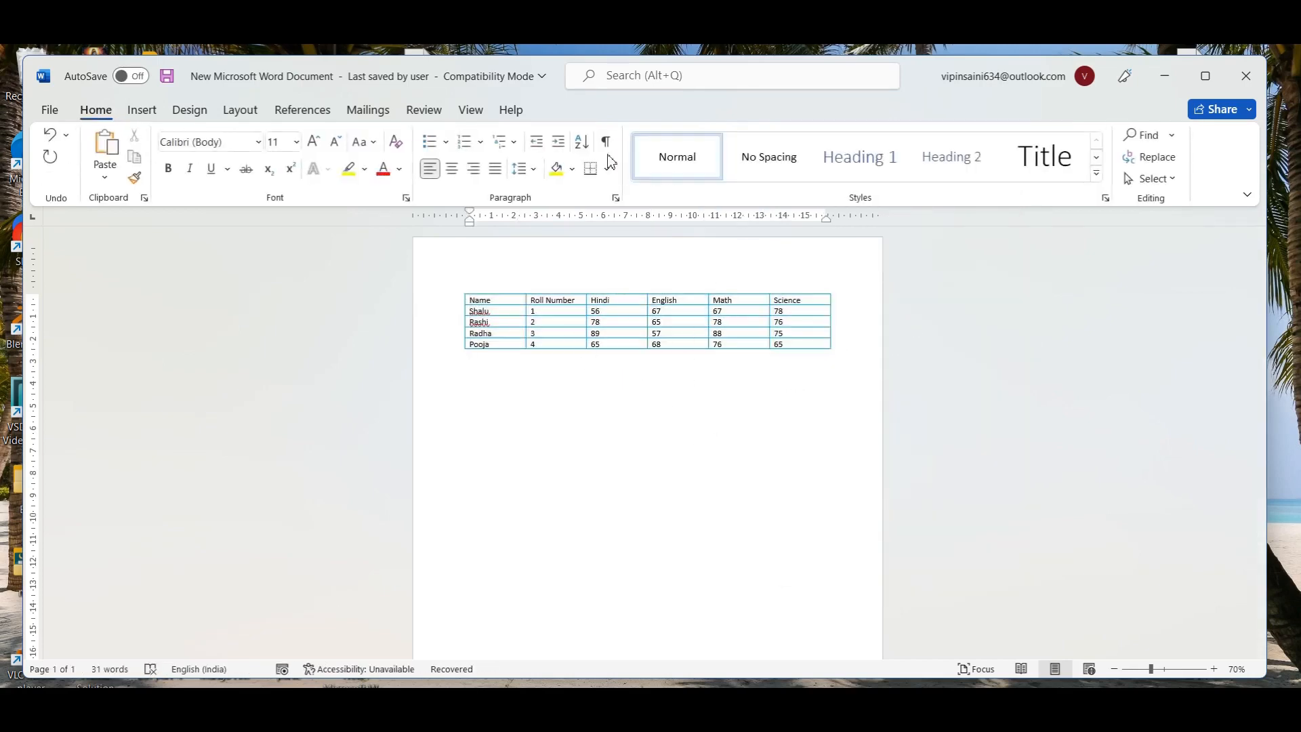
pyautogui.click(581, 337)
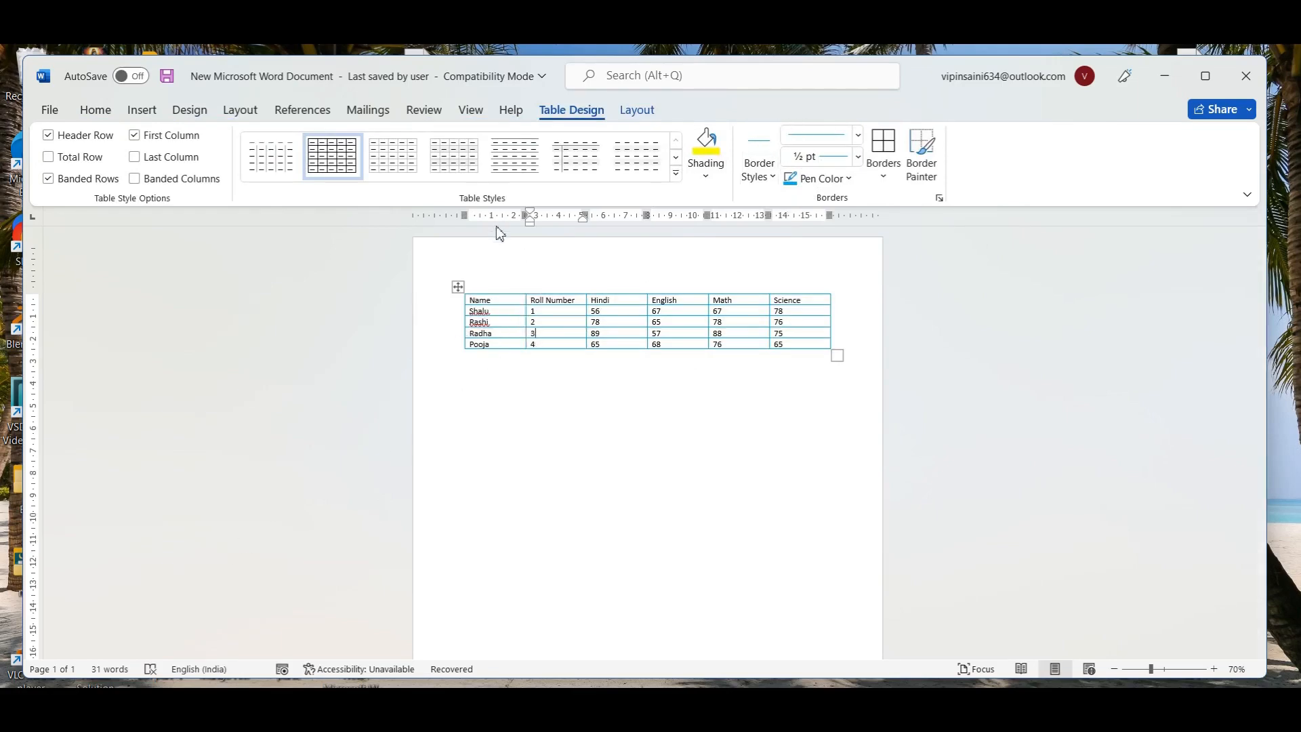
pyautogui.click(135, 698)
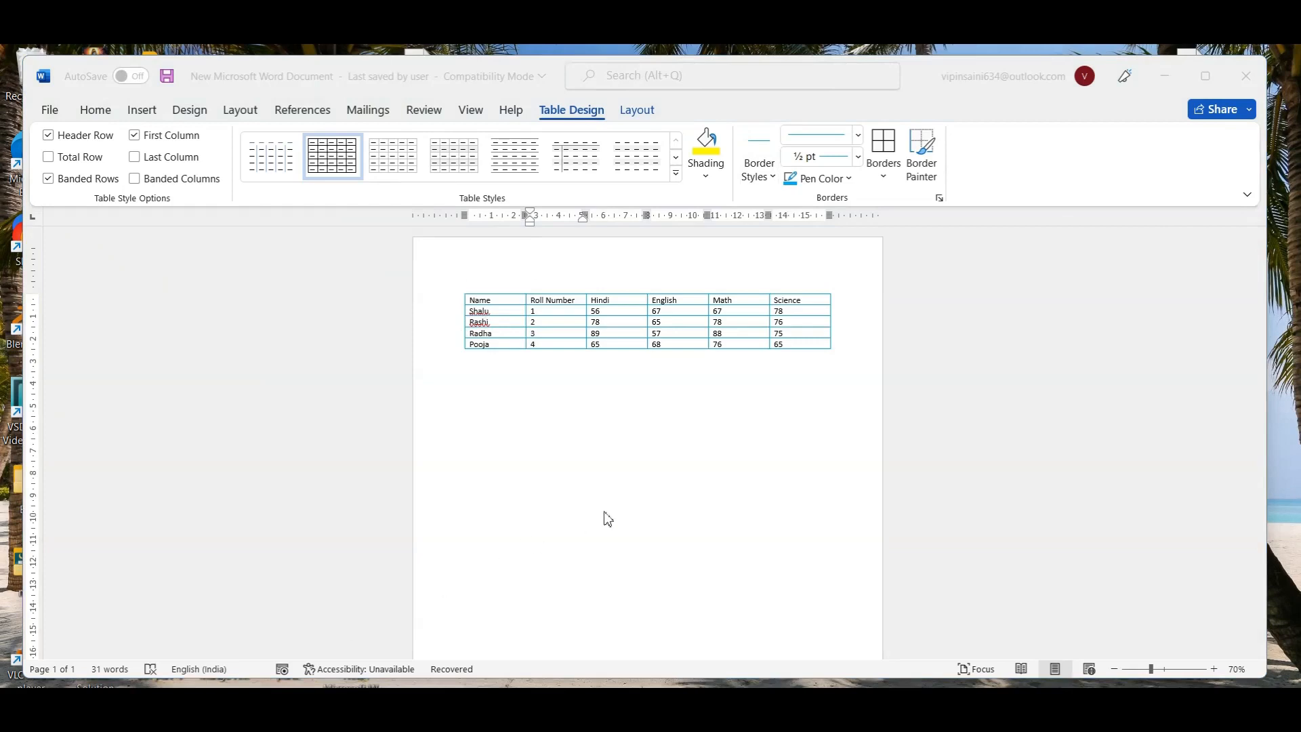
pyautogui.click(887, 184)
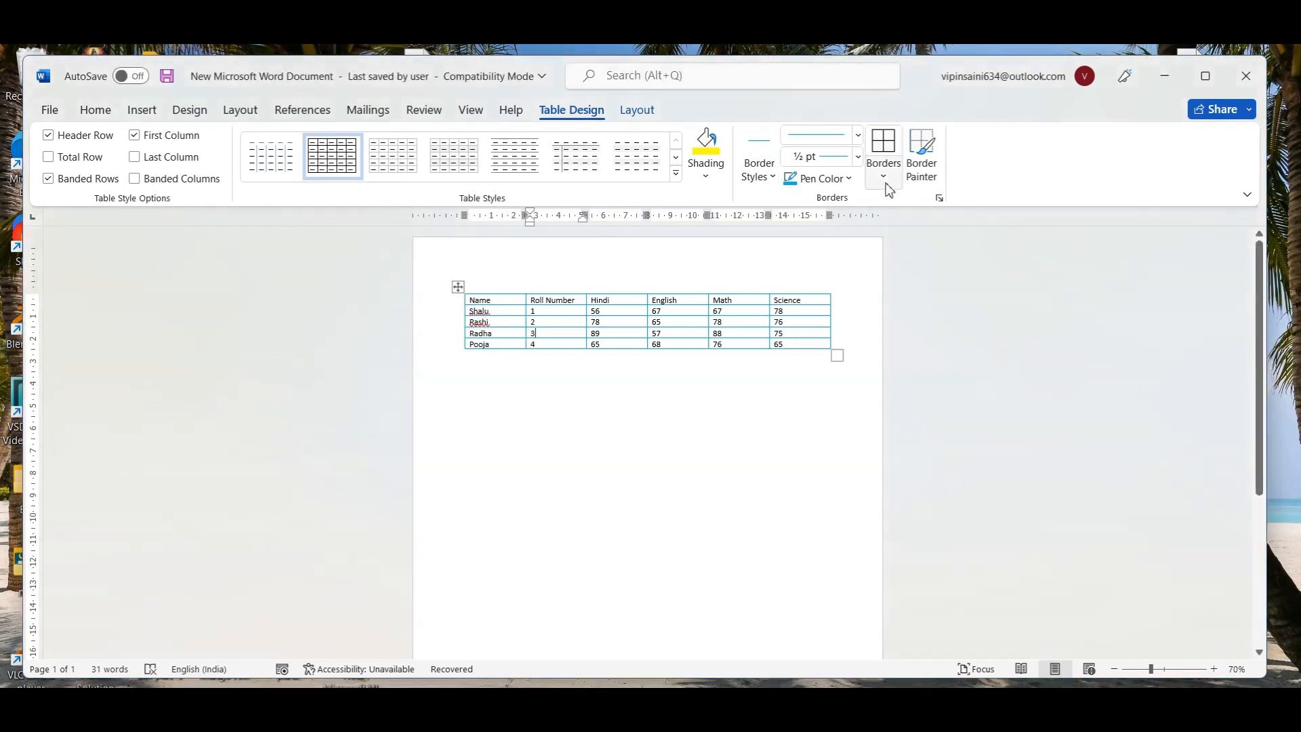
pyautogui.click(886, 184)
pyautogui.click(960, 394)
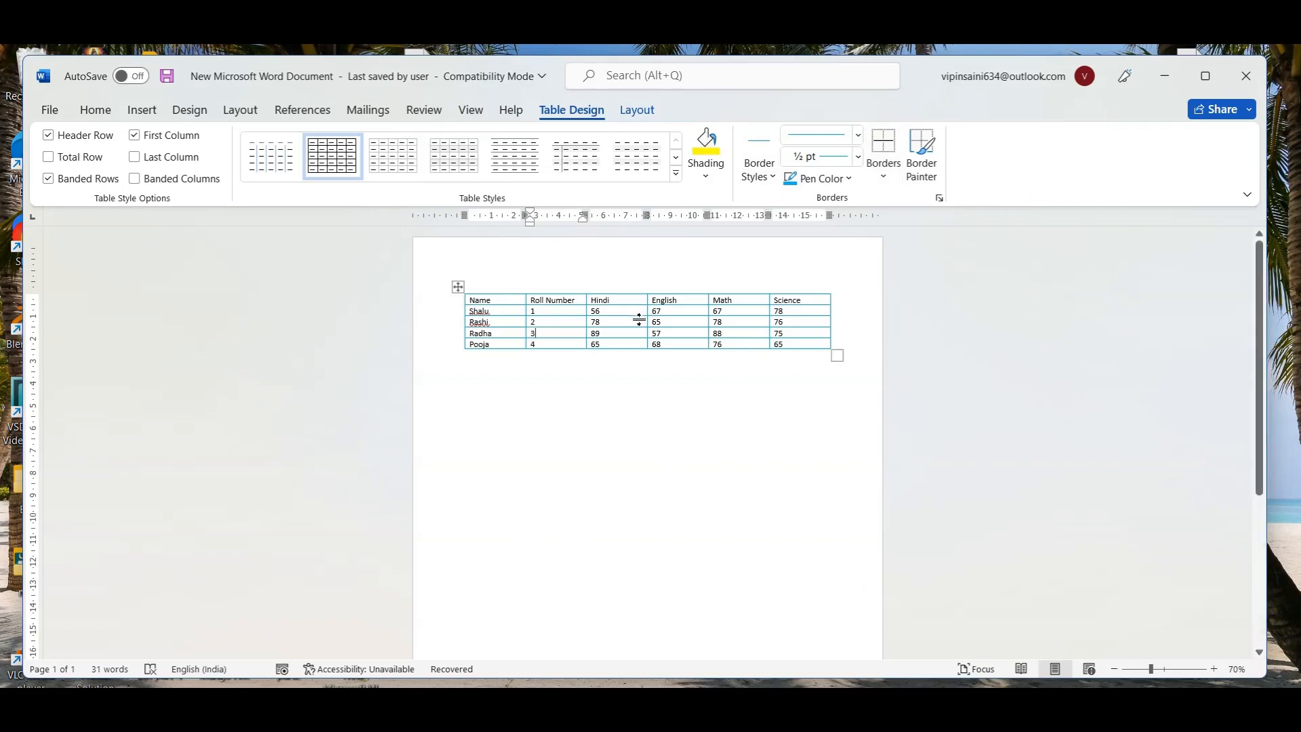
# Step: Draw a table about 12.8 cm wide and 3 cm high below the marks table, and divide it with one horizontal and two vertical lines
pyautogui.click(884, 175)
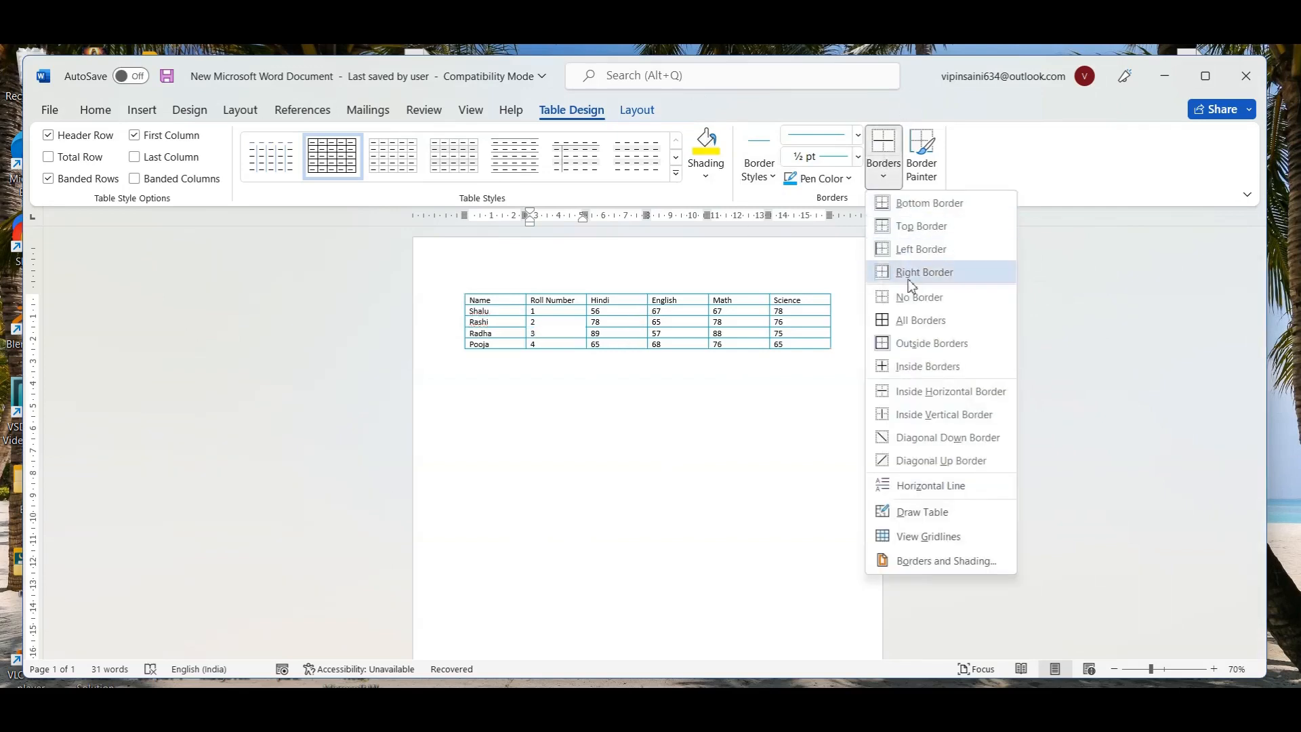
pyautogui.click(921, 513)
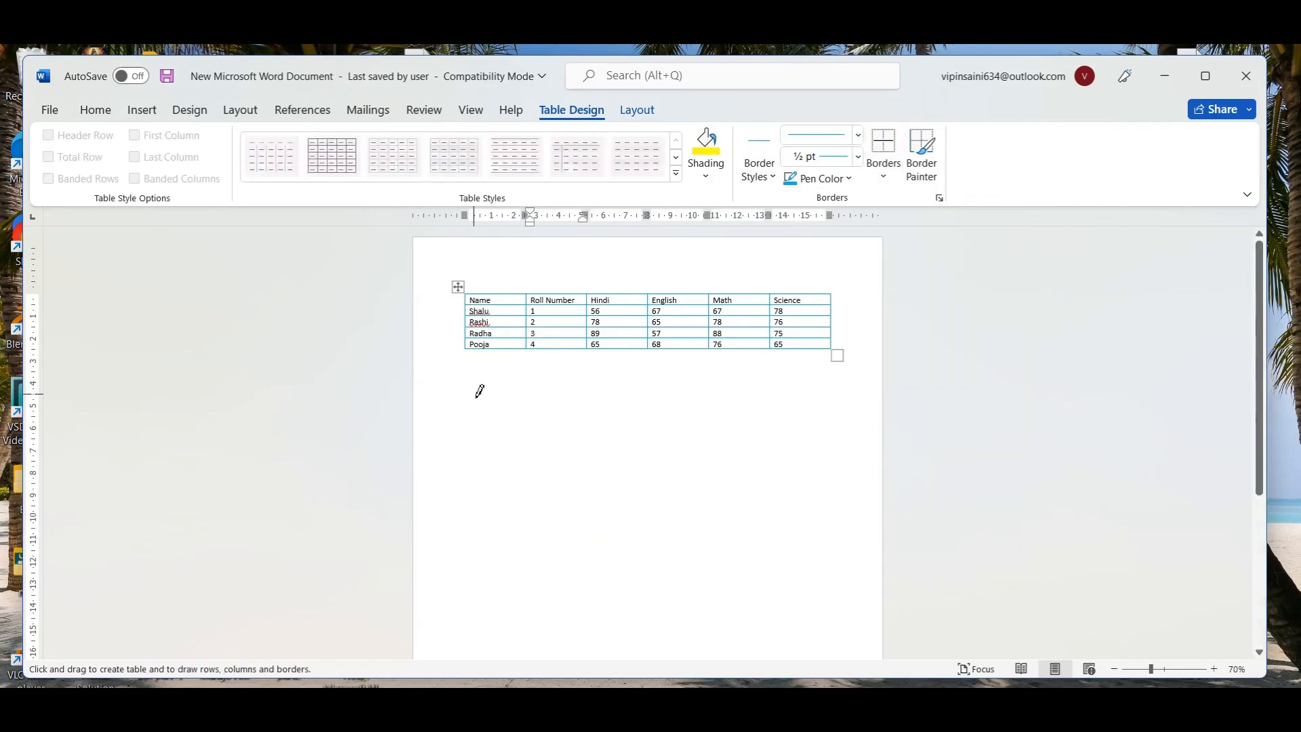
pyautogui.moveTo(477, 401)
pyautogui.mouseDown()
pyautogui.moveTo(677, 424)
pyautogui.moveTo(763, 467)
pyautogui.mouseUp()
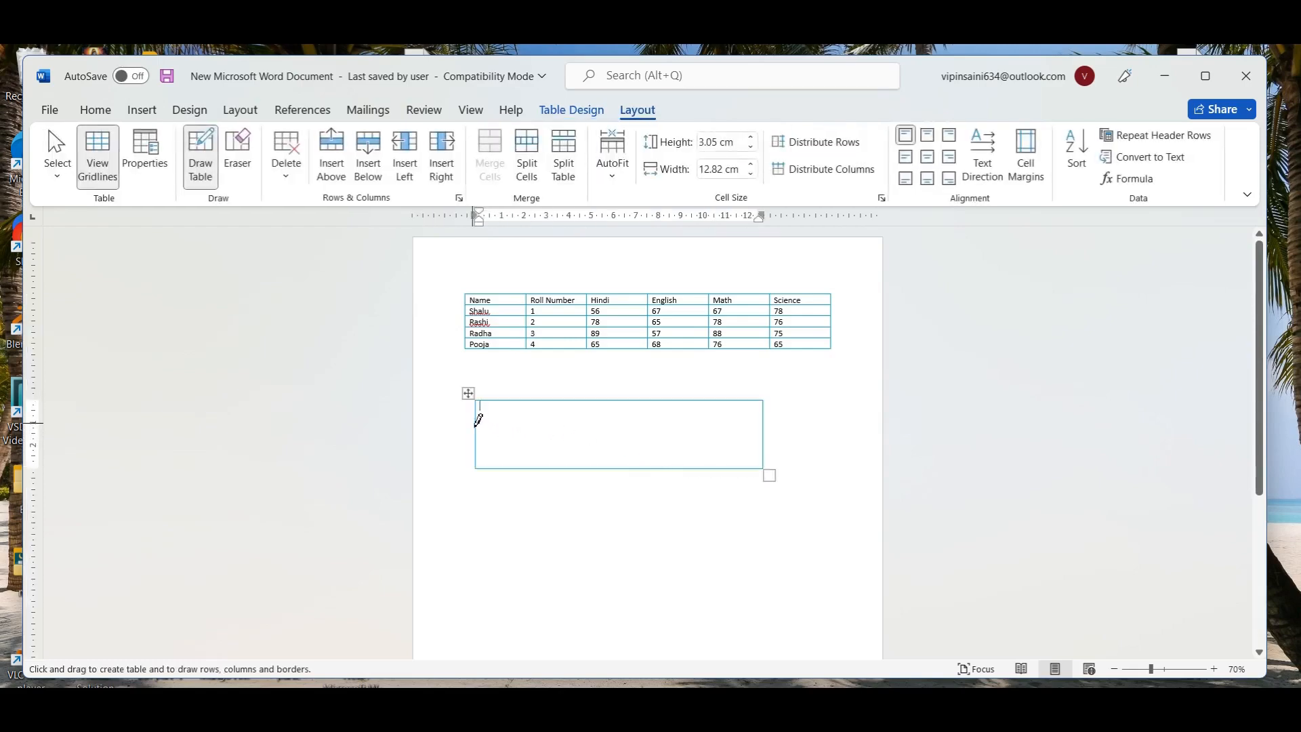
pyautogui.moveTo(473, 422)
pyautogui.mouseDown()
pyautogui.moveTo(666, 403)
pyautogui.moveTo(721, 427)
pyautogui.moveTo(705, 428)
pyautogui.mouseUp()
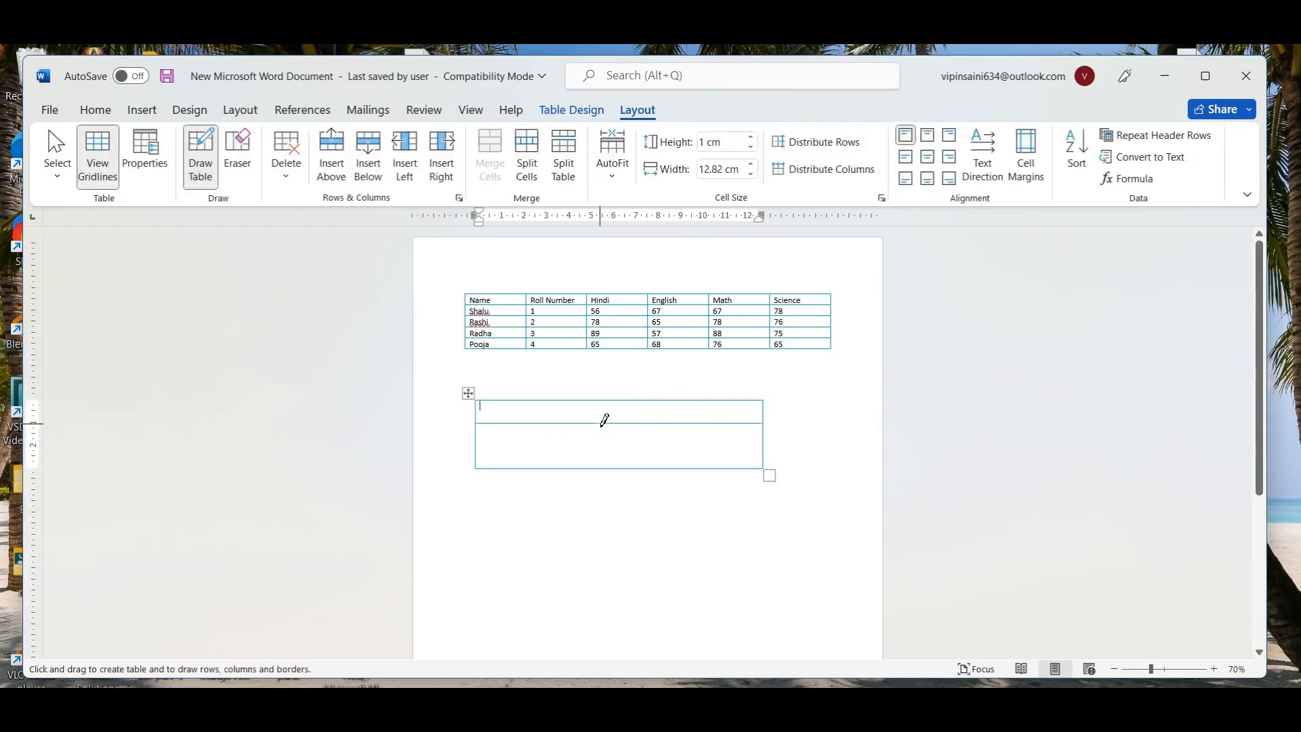
pyautogui.moveTo(553, 401); pyautogui.dragTo(560, 420)
pyautogui.moveTo(636, 402); pyautogui.dragTo(644, 426)
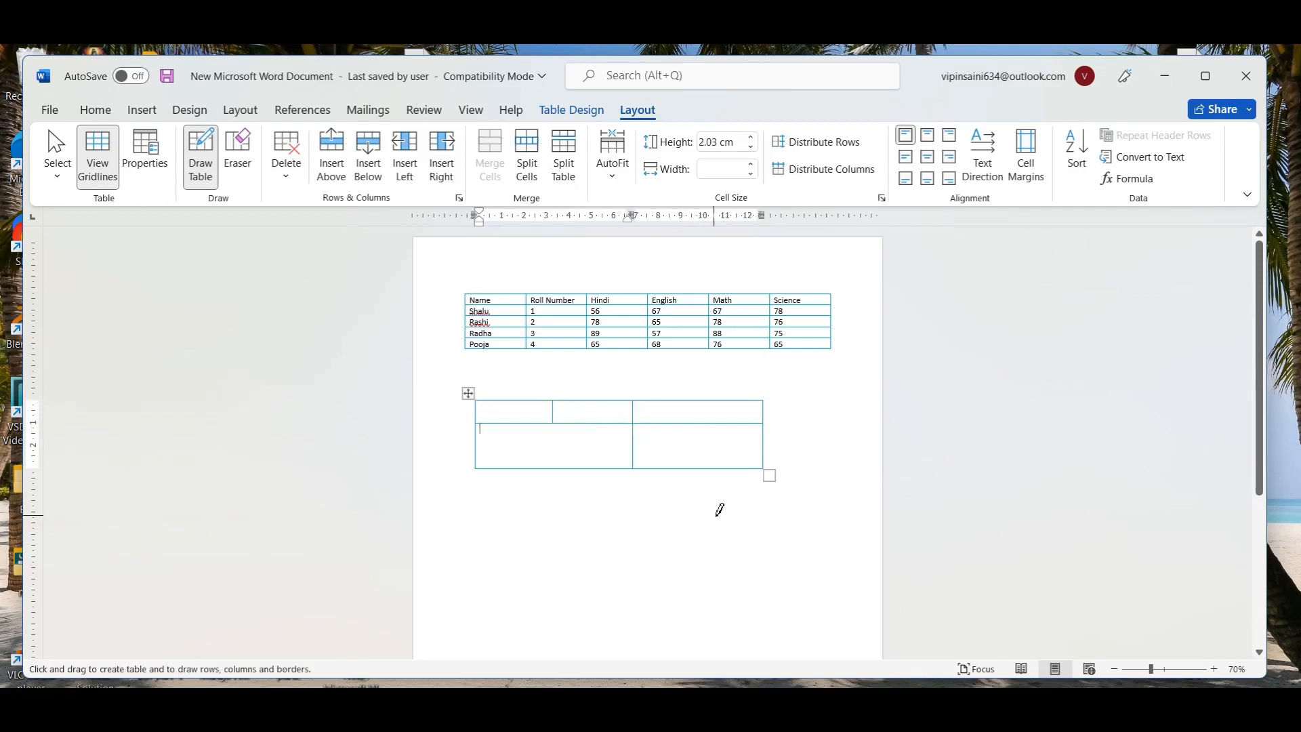
# Step: Delete the freehand-drawn tables below the marks table
pyautogui.moveTo(771, 476)
pyautogui.mouseDown()
pyautogui.moveTo(612, 400)
pyautogui.moveTo(474, 382)
pyautogui.mouseUp()
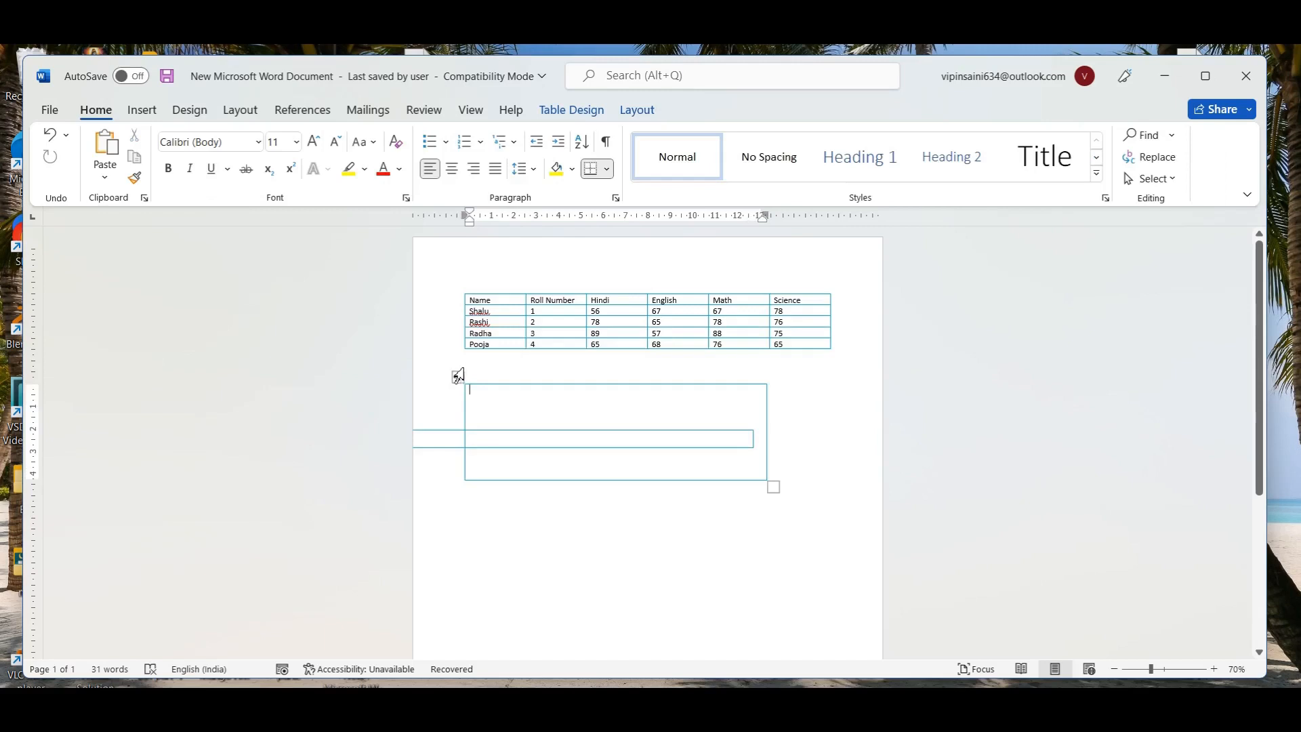
pyautogui.click(459, 378)
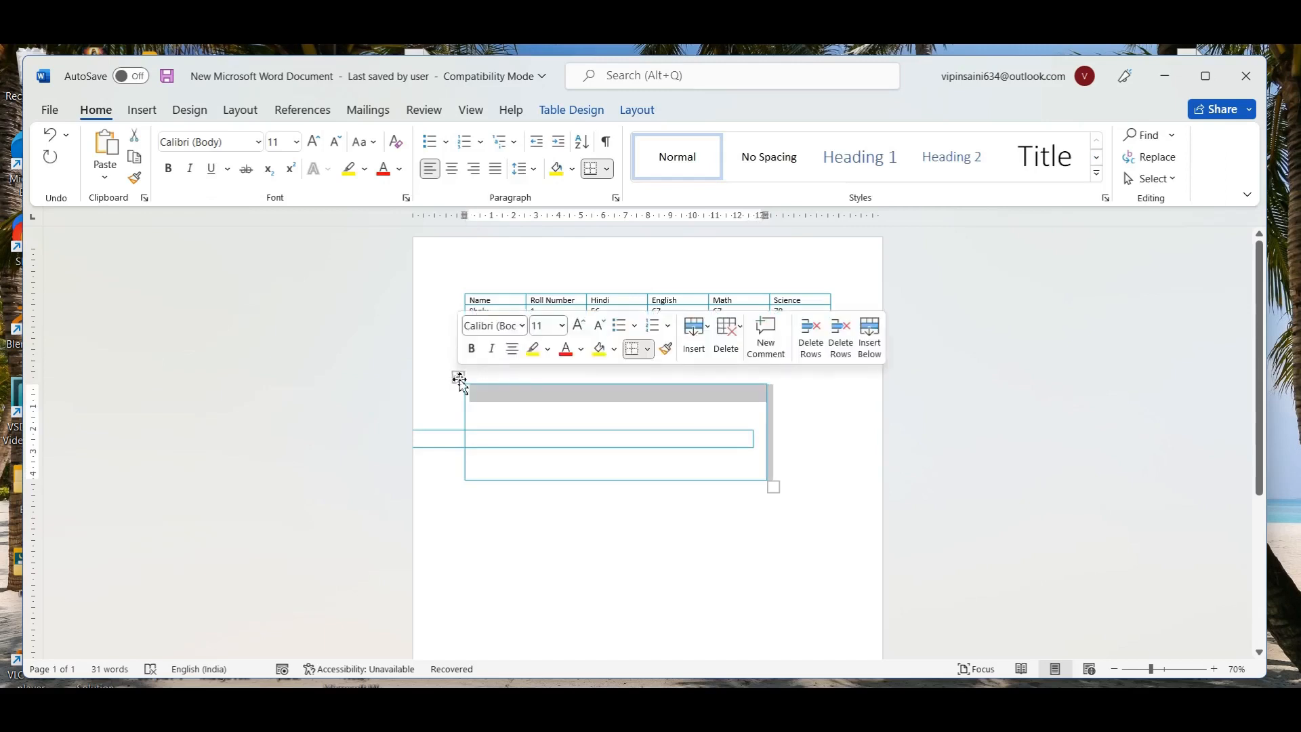
pyautogui.press('BackSpace')
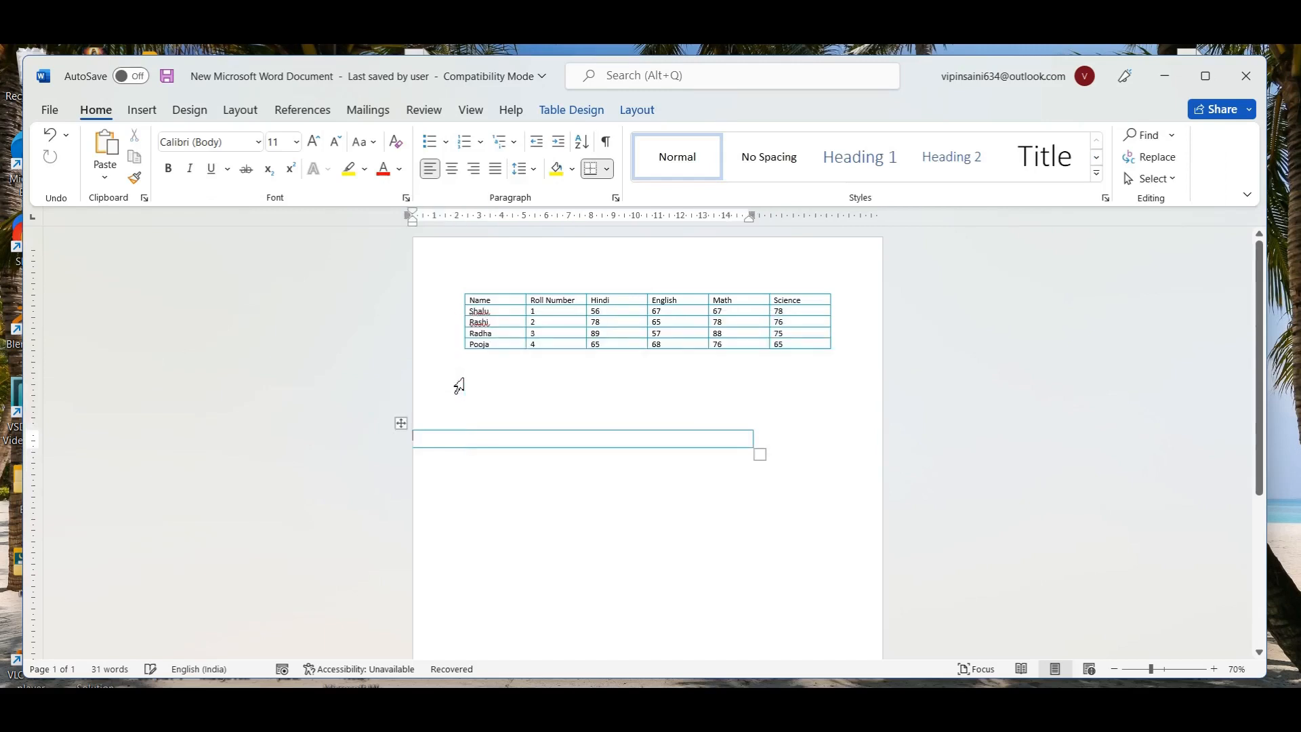
pyautogui.click(402, 424)
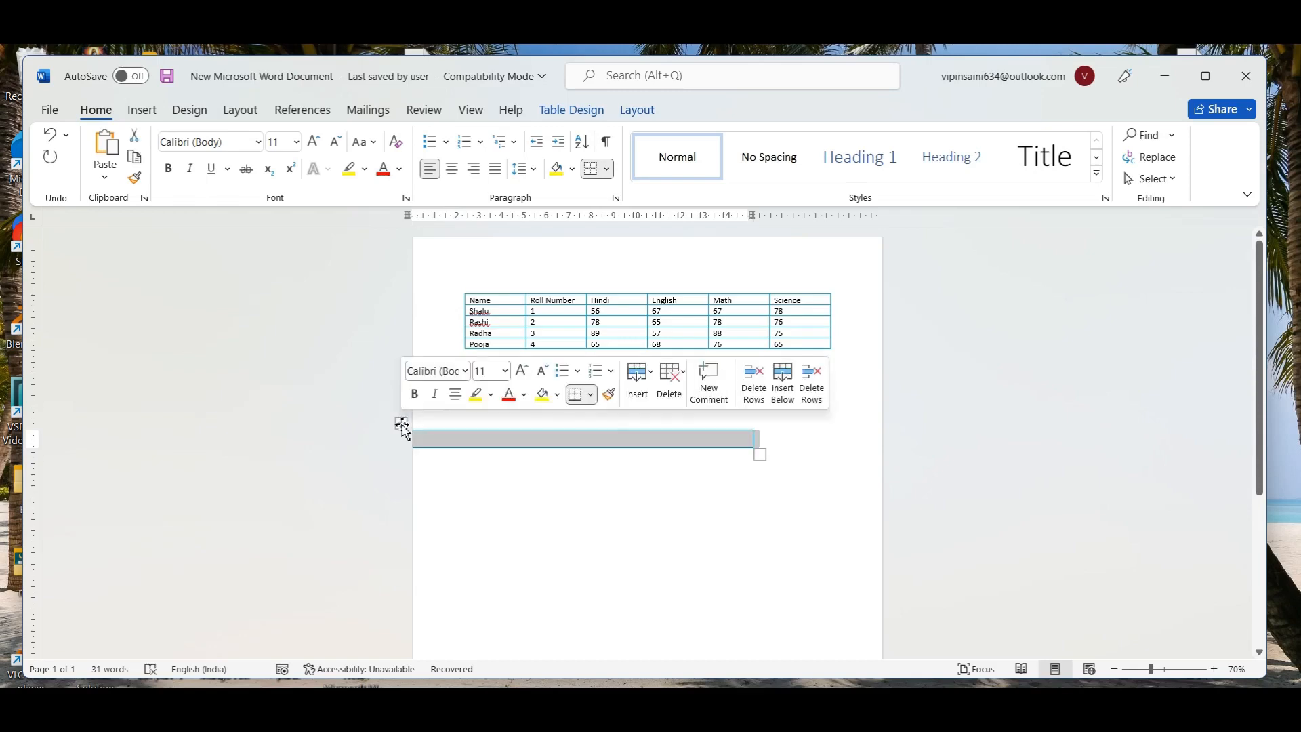
pyautogui.press('BackSpace')
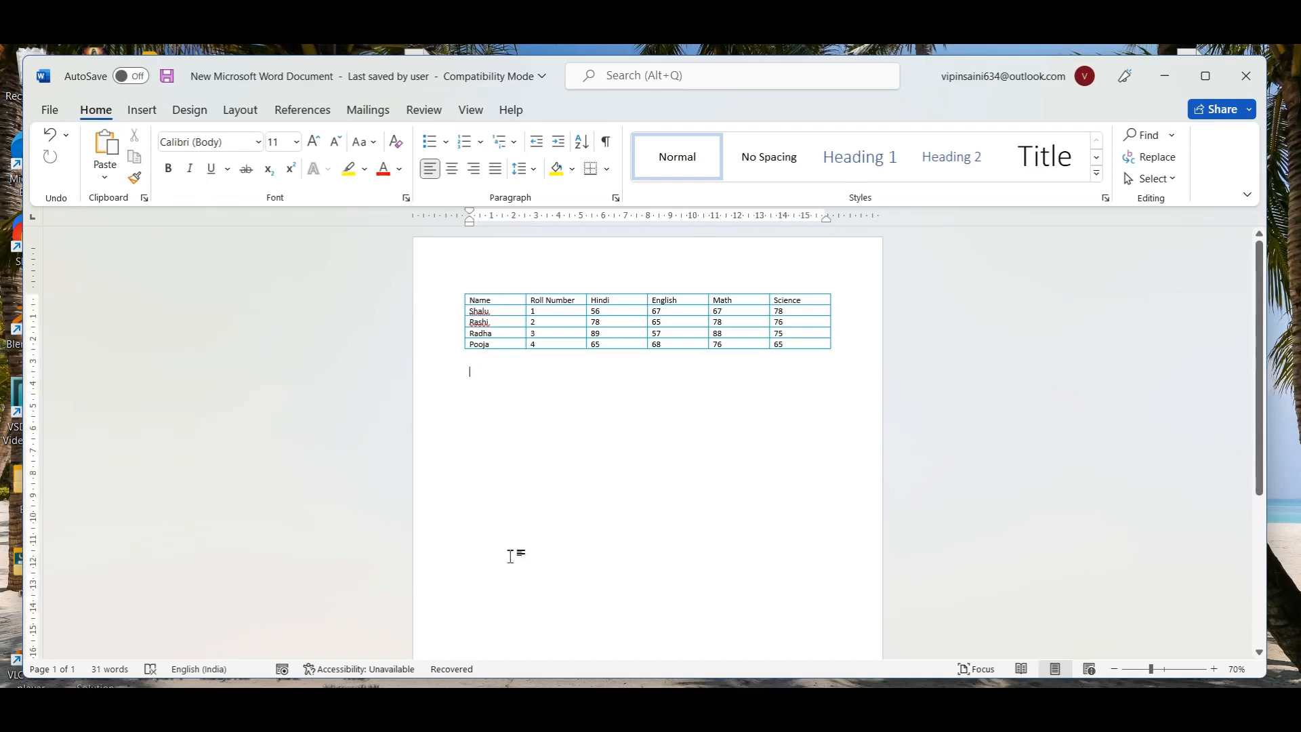
pyautogui.click(519, 323)
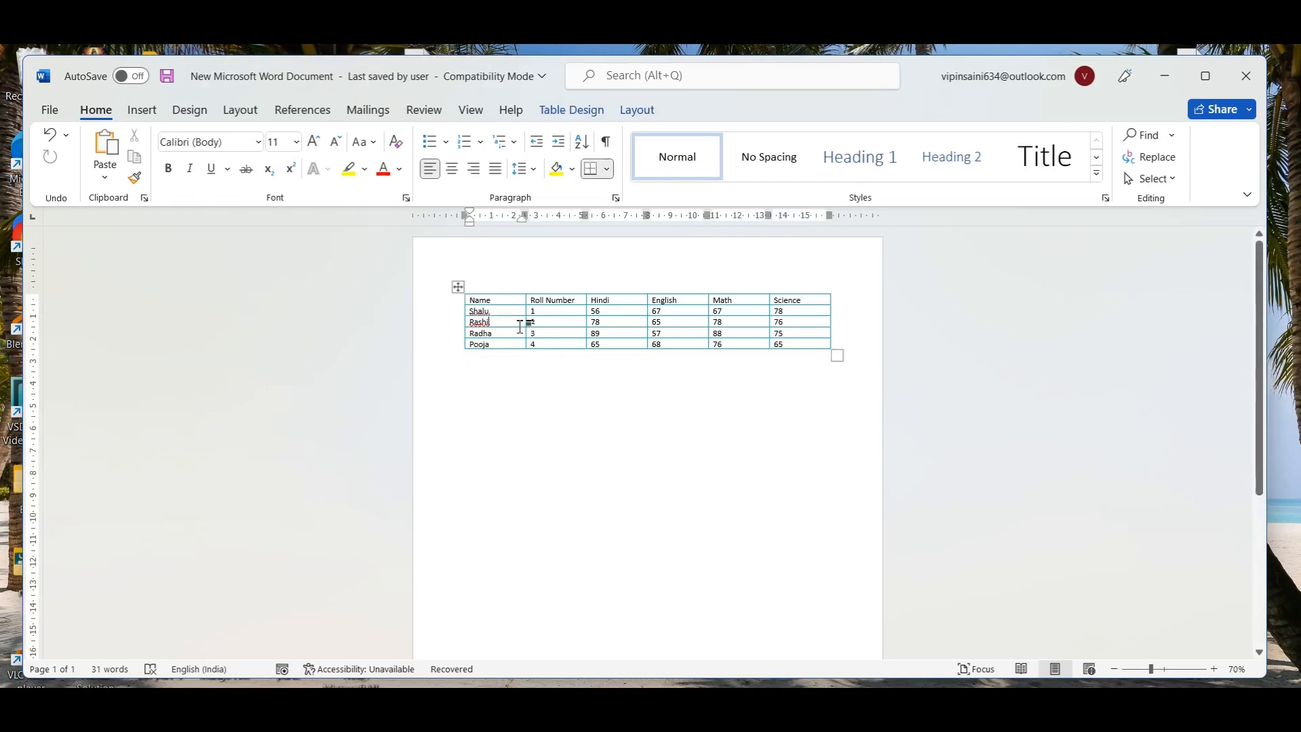
pyautogui.click(142, 110)
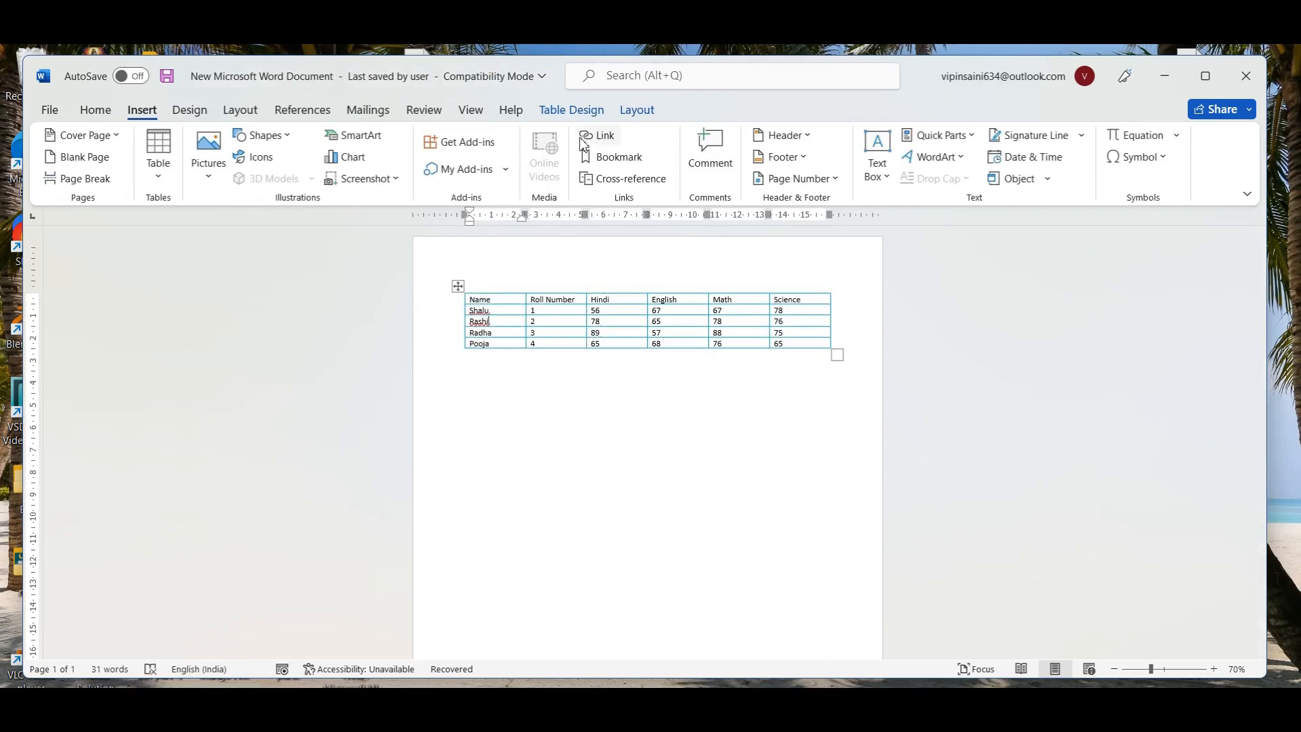
pyautogui.click(562, 111)
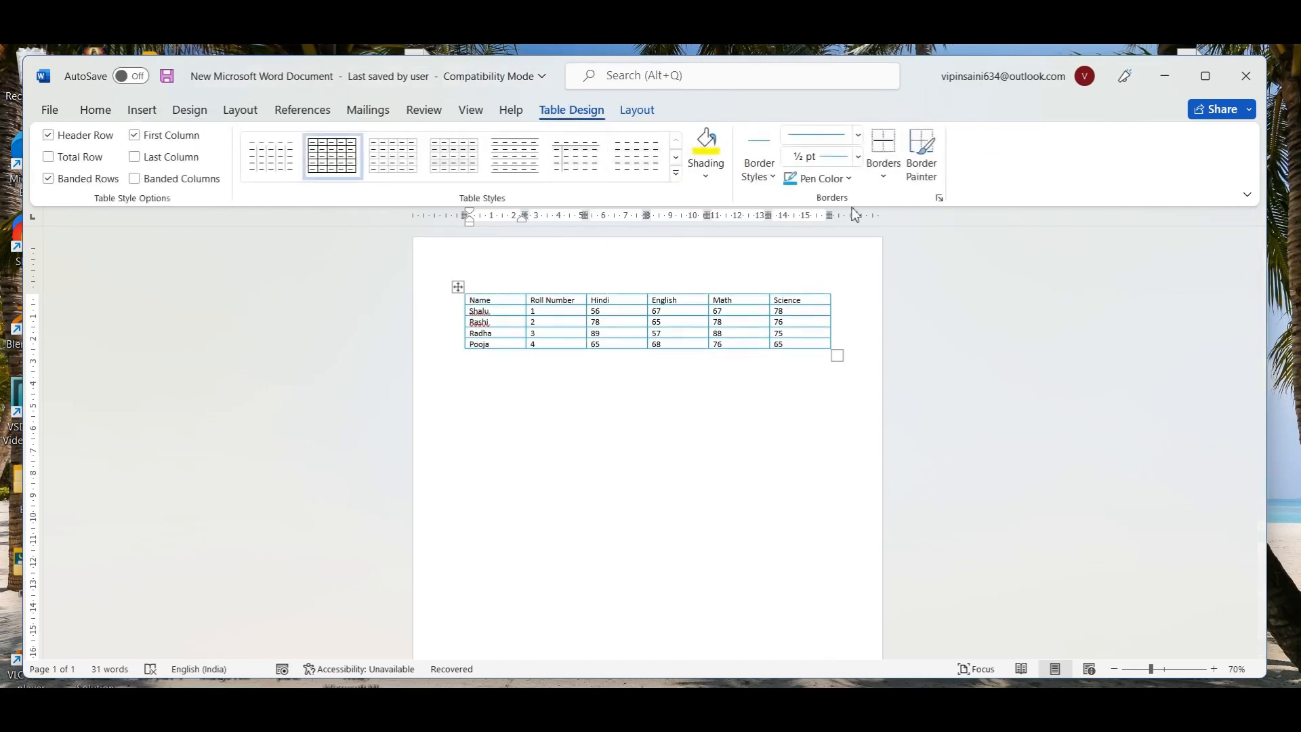
pyautogui.click(884, 175)
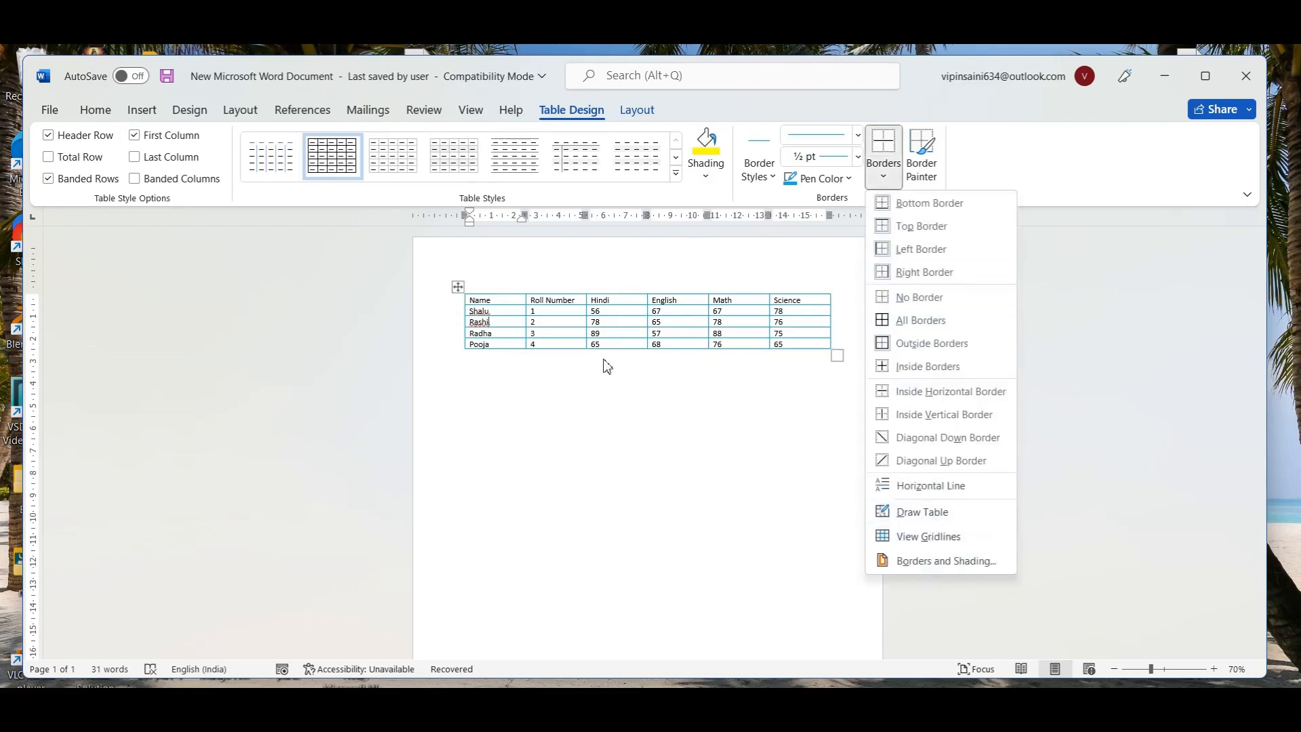
pyautogui.click(611, 327)
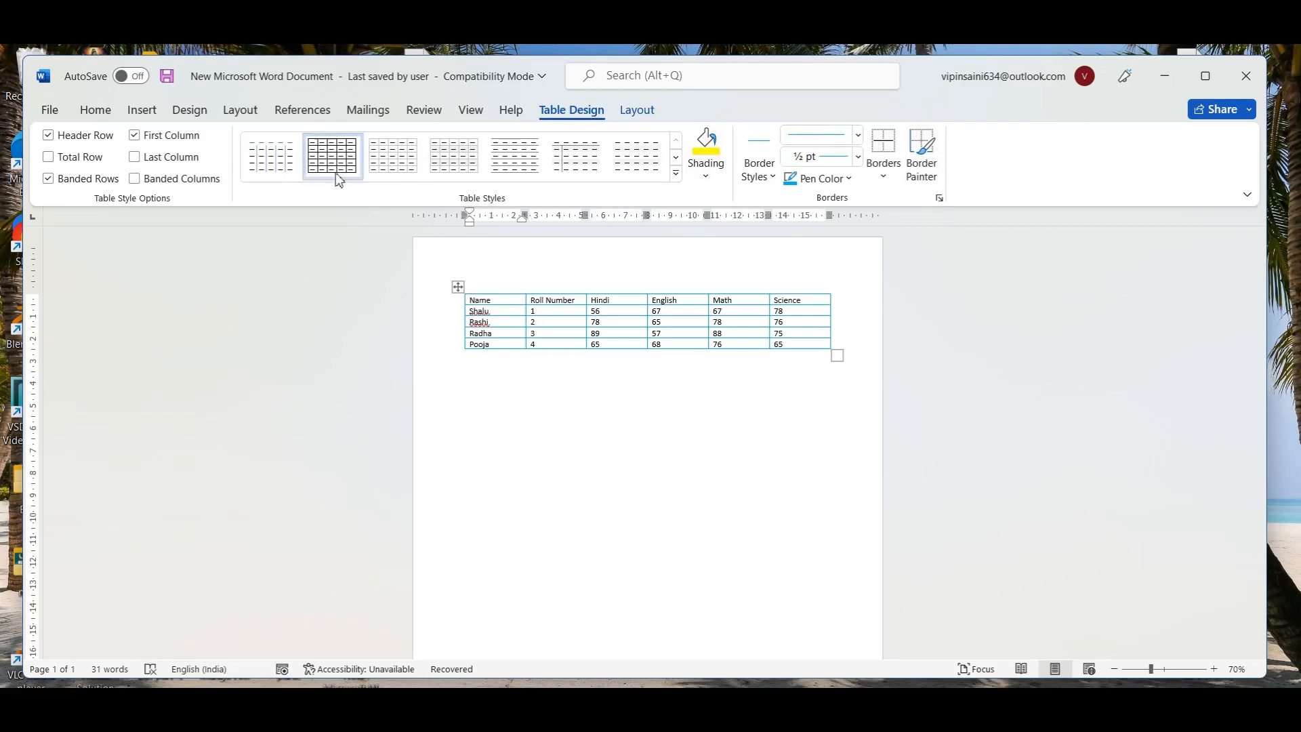
# Step: Select the first student's cell in the Name column with the Select Cell command
pyautogui.click(641, 110)
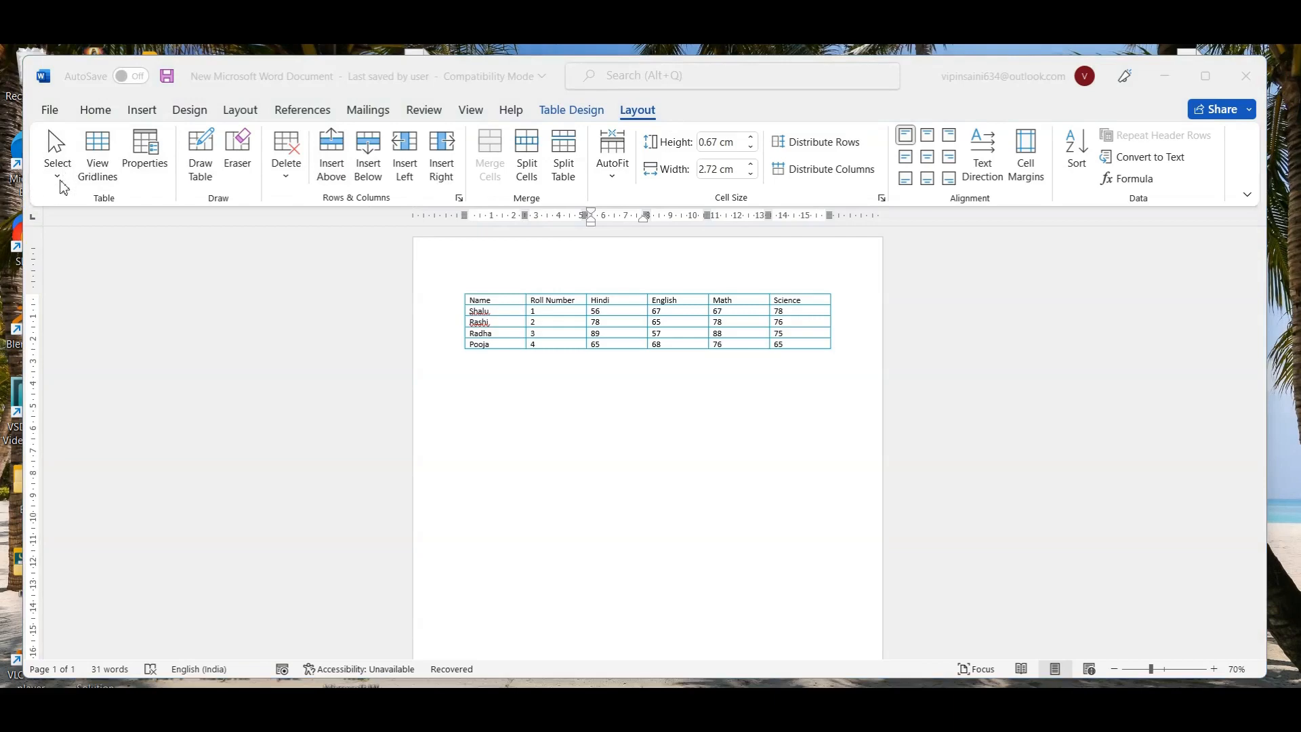
pyautogui.click(536, 321)
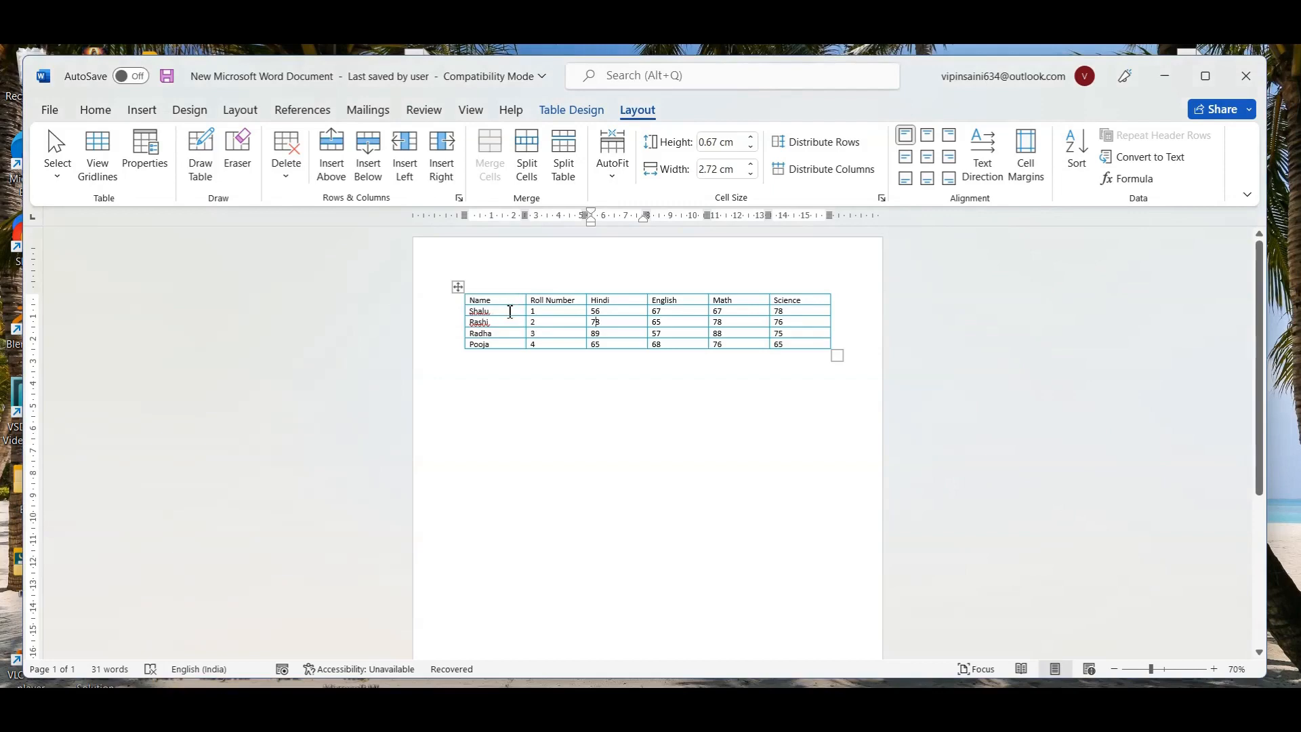
pyautogui.click(510, 311)
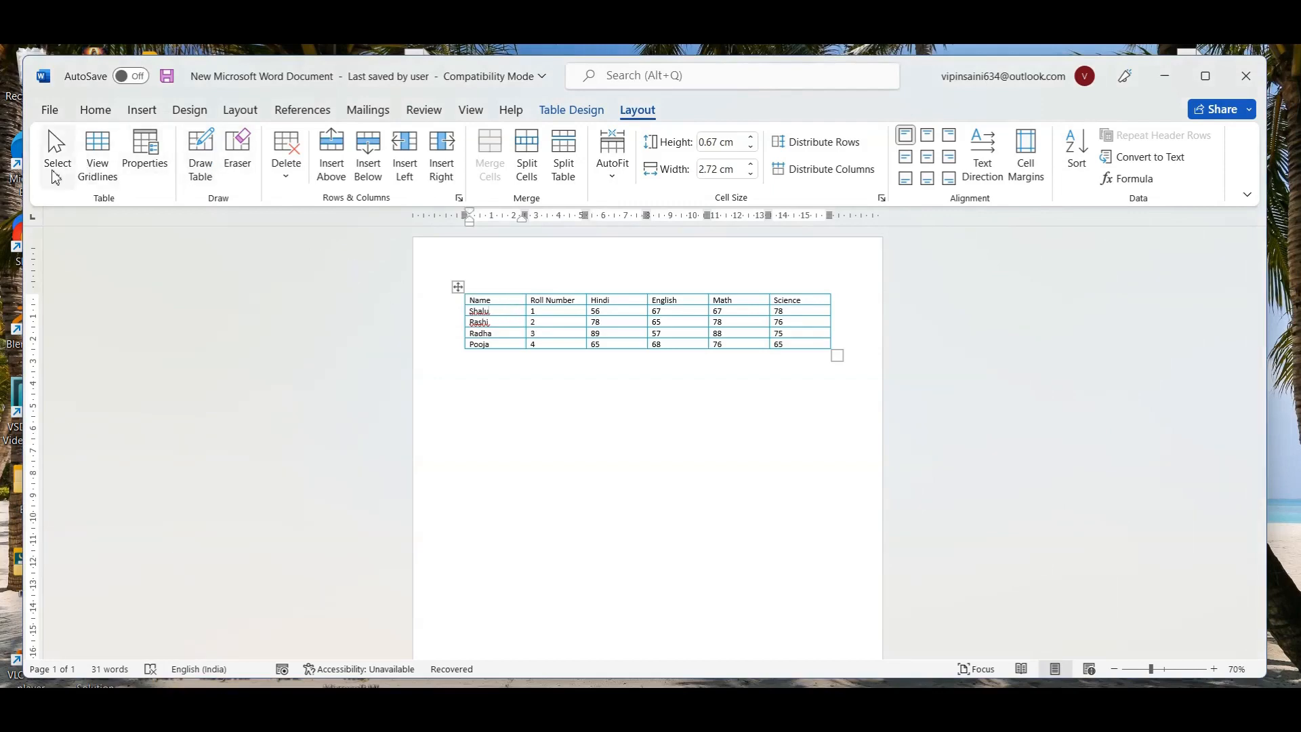
pyautogui.click(56, 160)
pyautogui.click(76, 203)
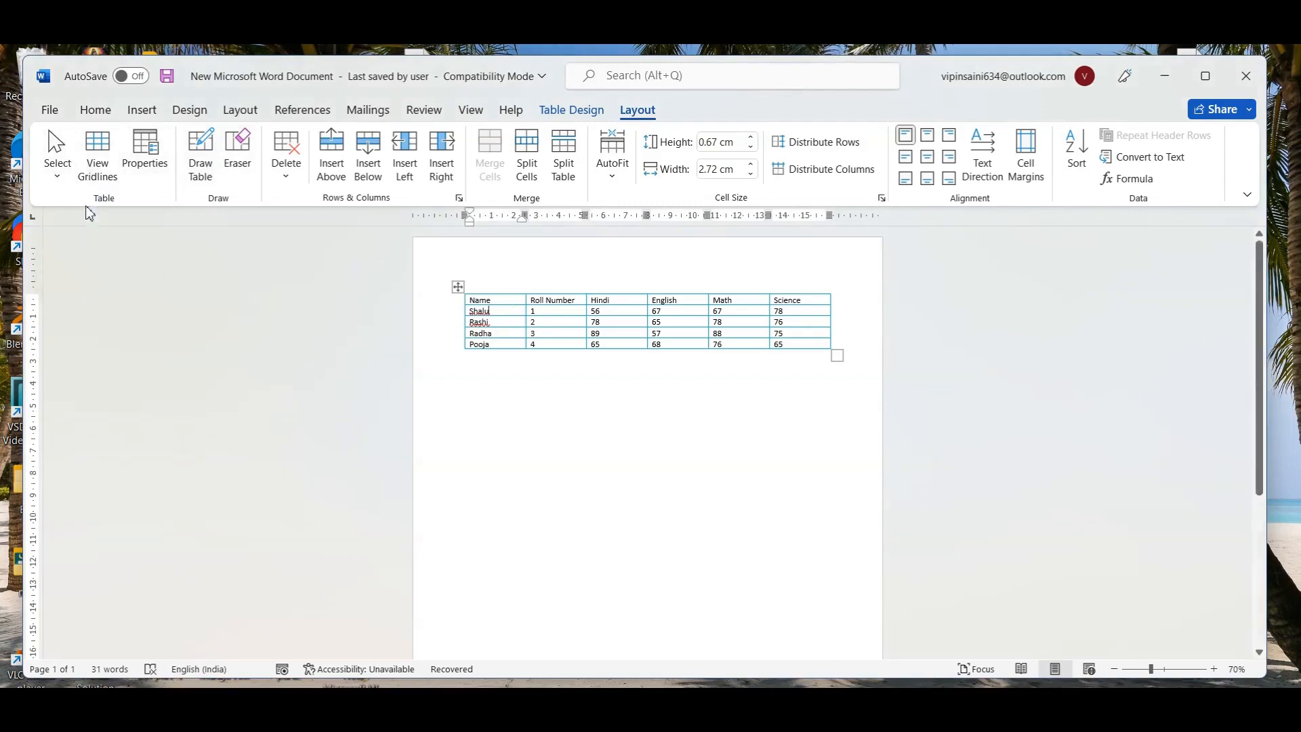
# Step: Select the entire Roll Number column of the marks table
pyautogui.click(568, 323)
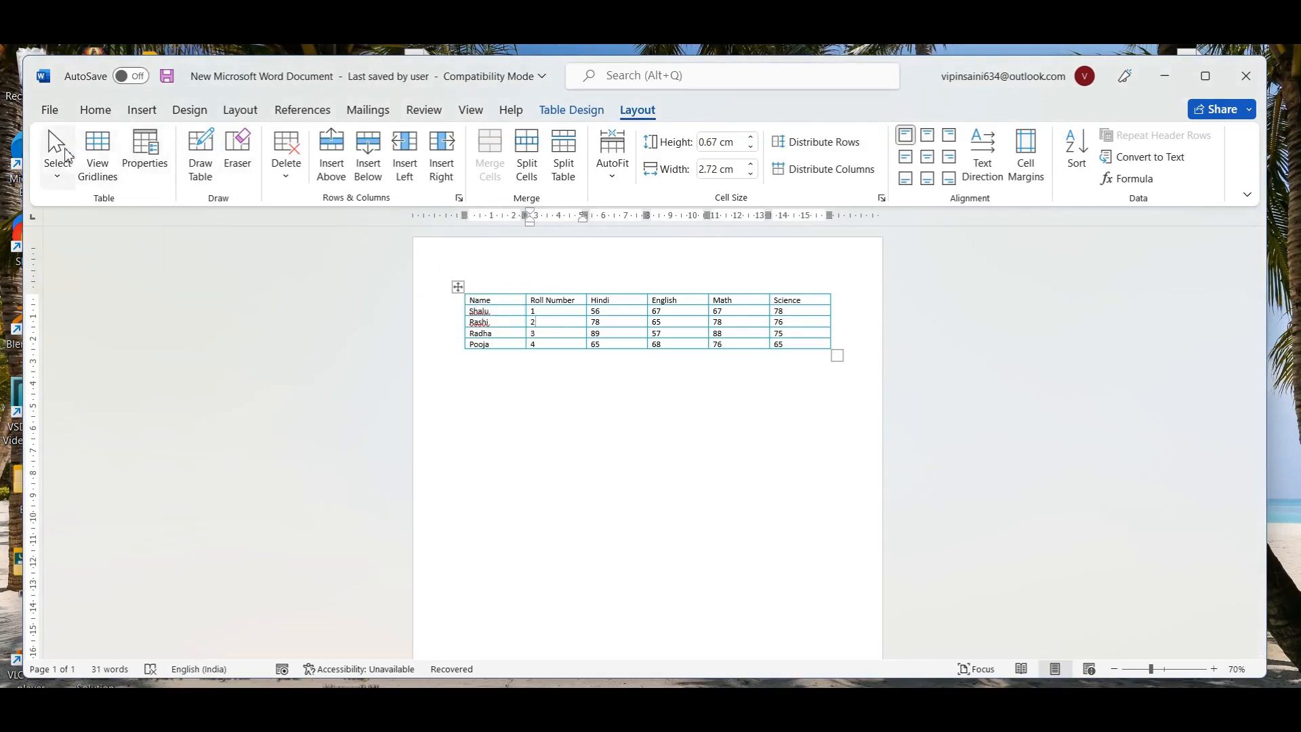
pyautogui.click(57, 177)
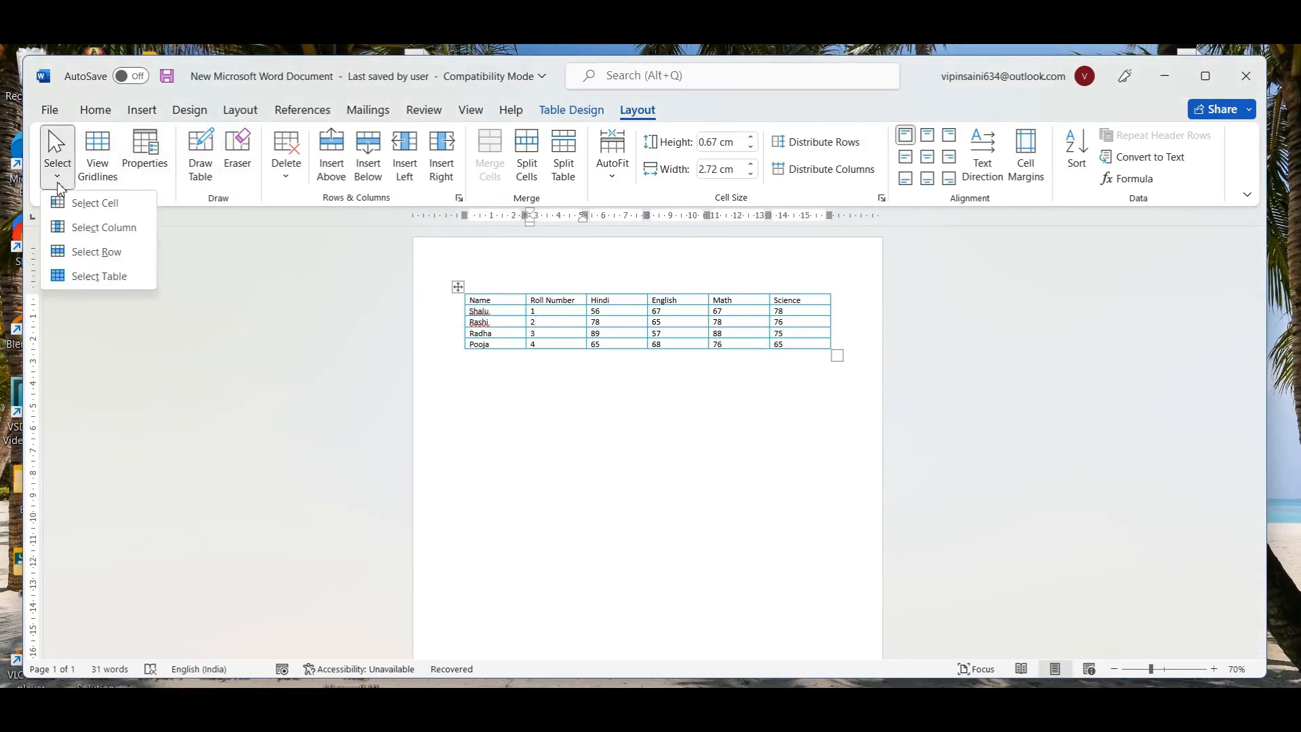
pyautogui.click(70, 228)
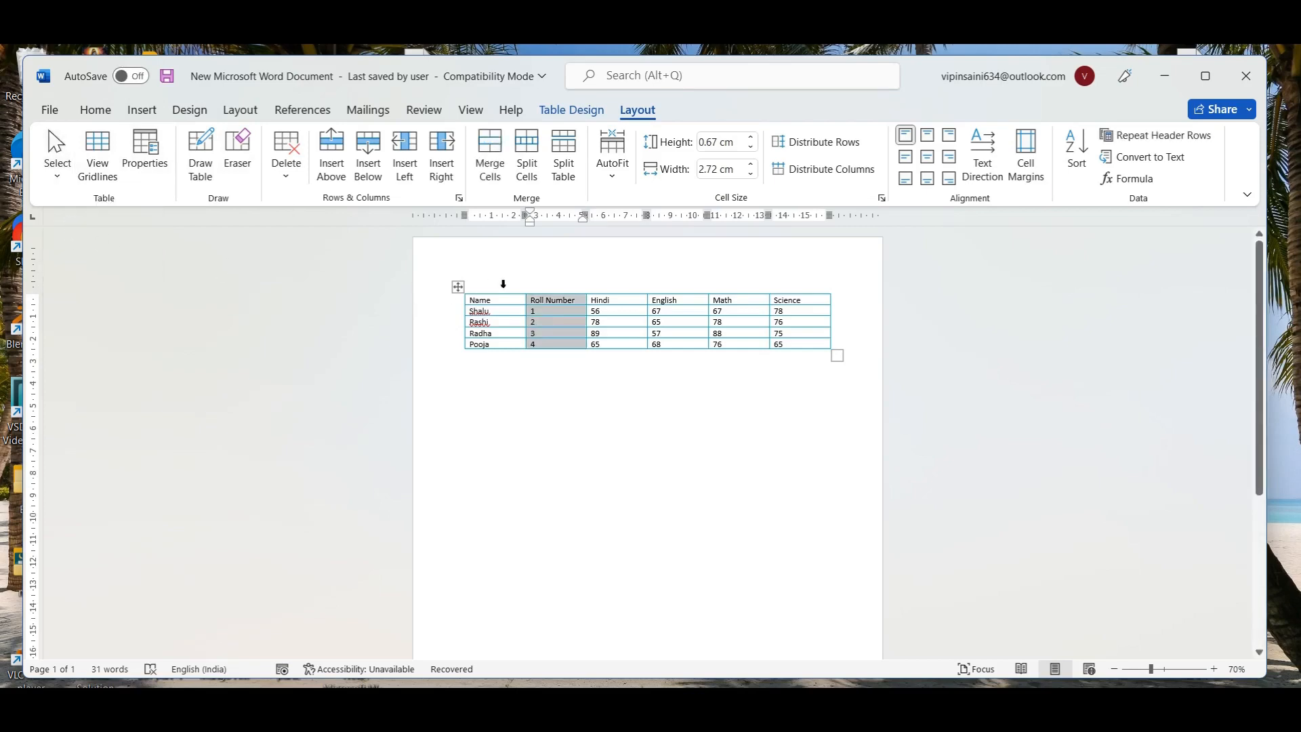
# Step: Select the entire first student row below the header of the marks table
pyautogui.click(612, 310)
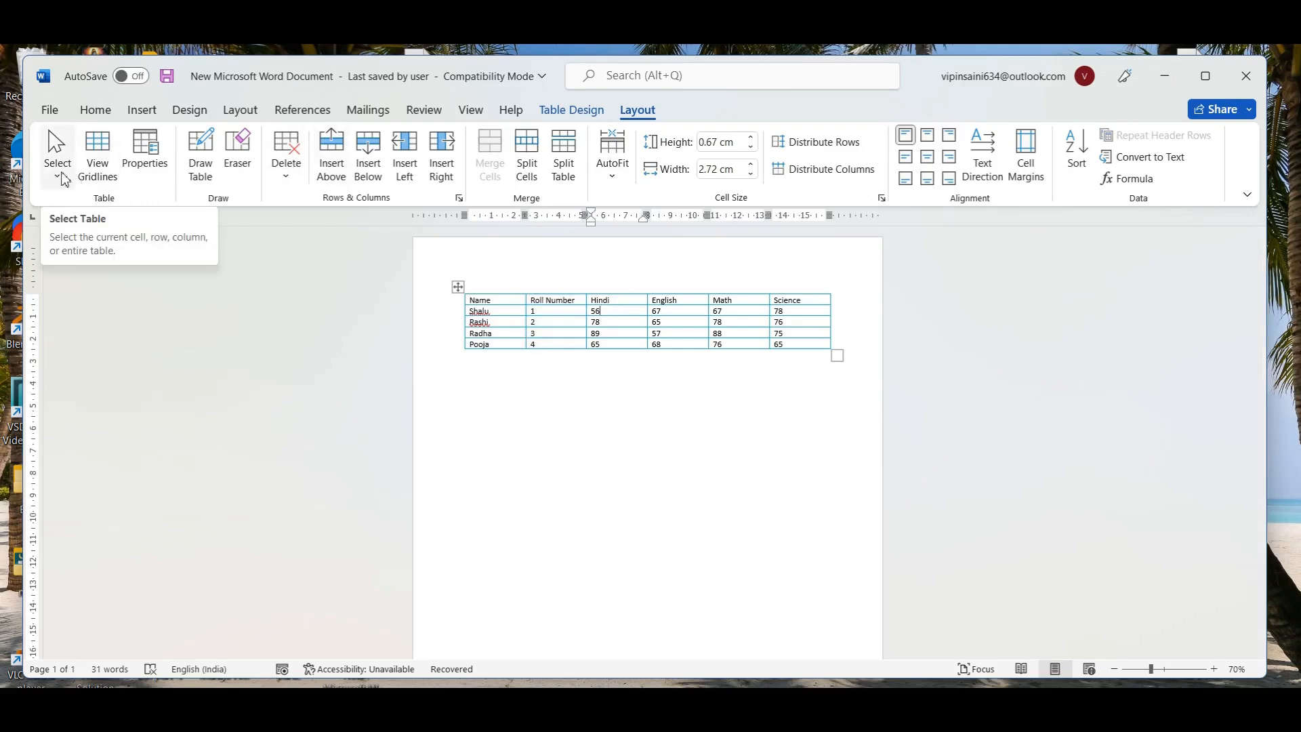
pyautogui.click(61, 176)
pyautogui.click(87, 253)
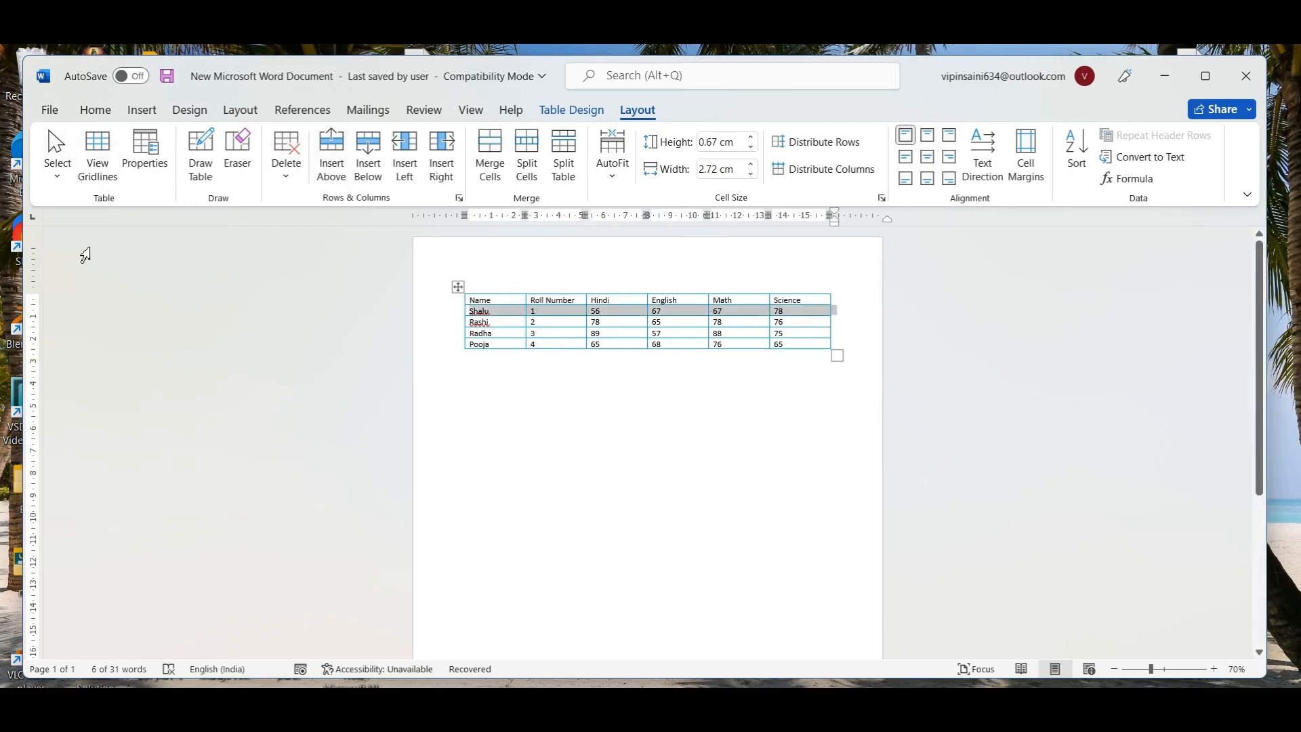
# Step: Select the entire marks table, clear the selection, and place the cursor in the second student's roll number cell
pyautogui.click(513, 327)
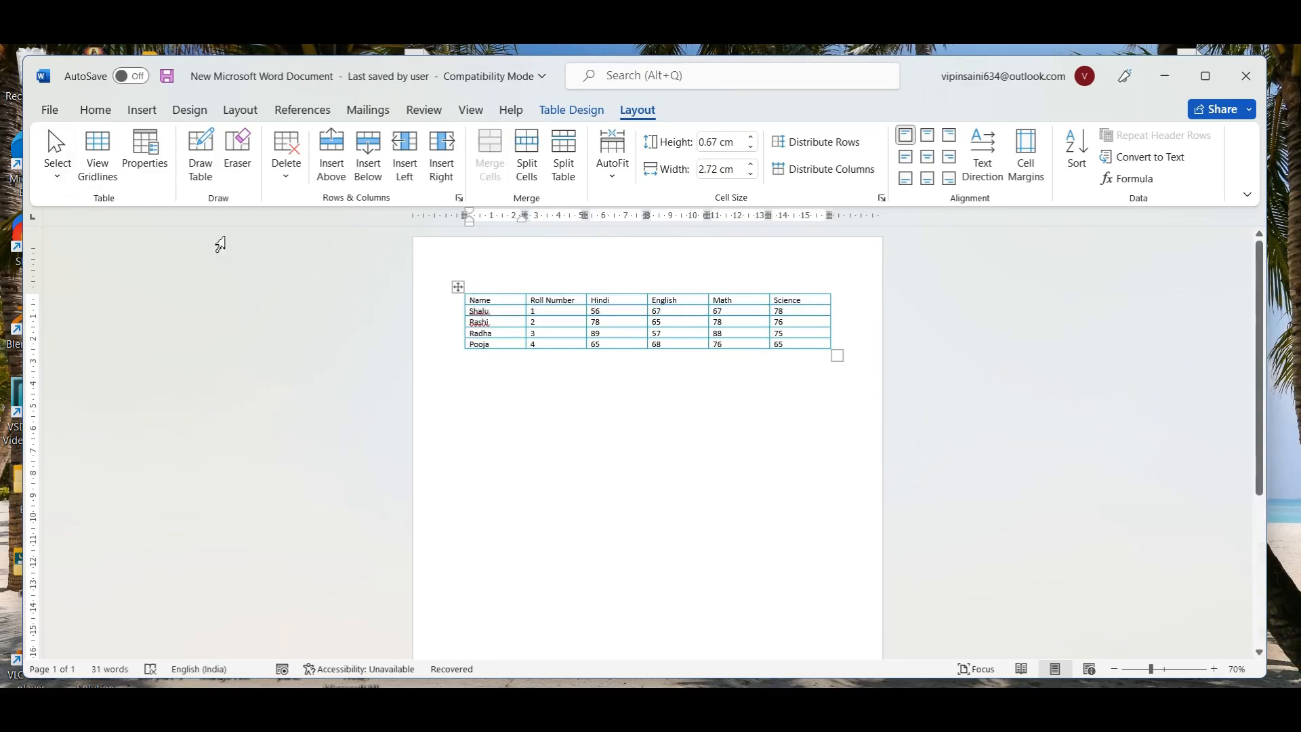
pyautogui.click(569, 323)
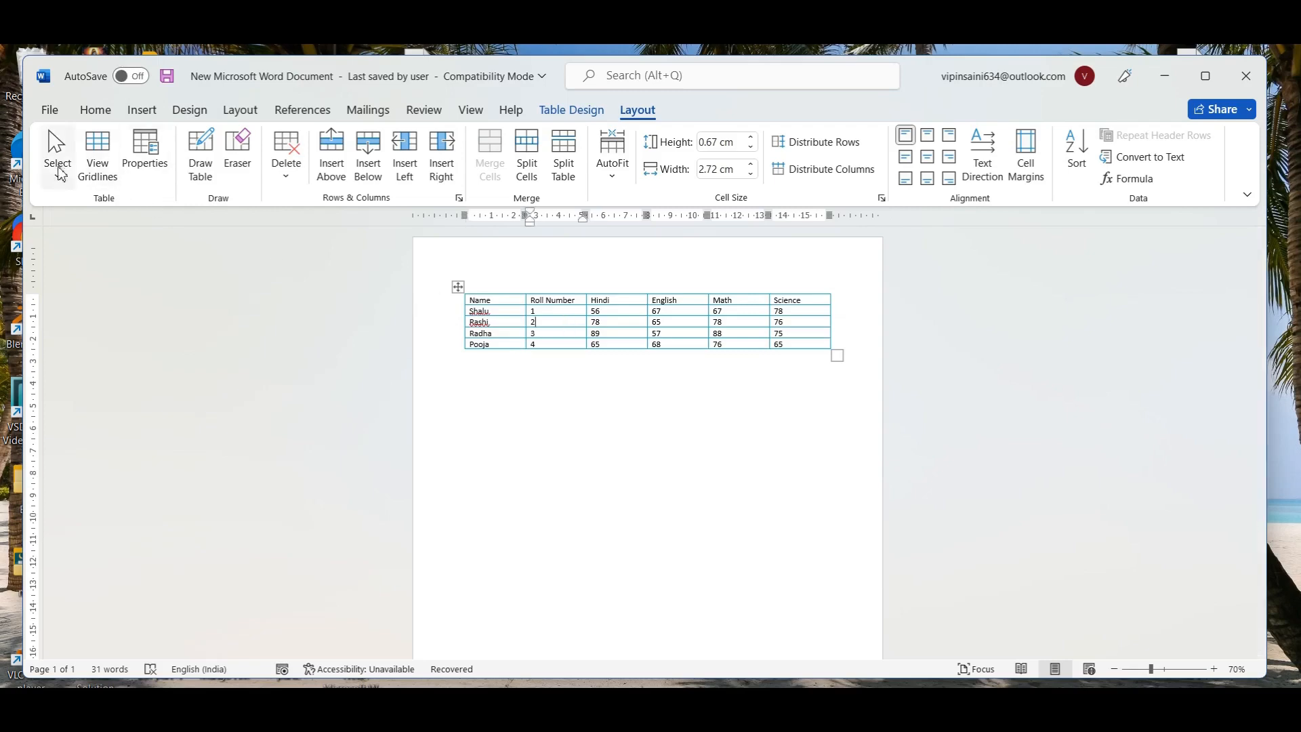
pyautogui.click(58, 167)
pyautogui.click(92, 278)
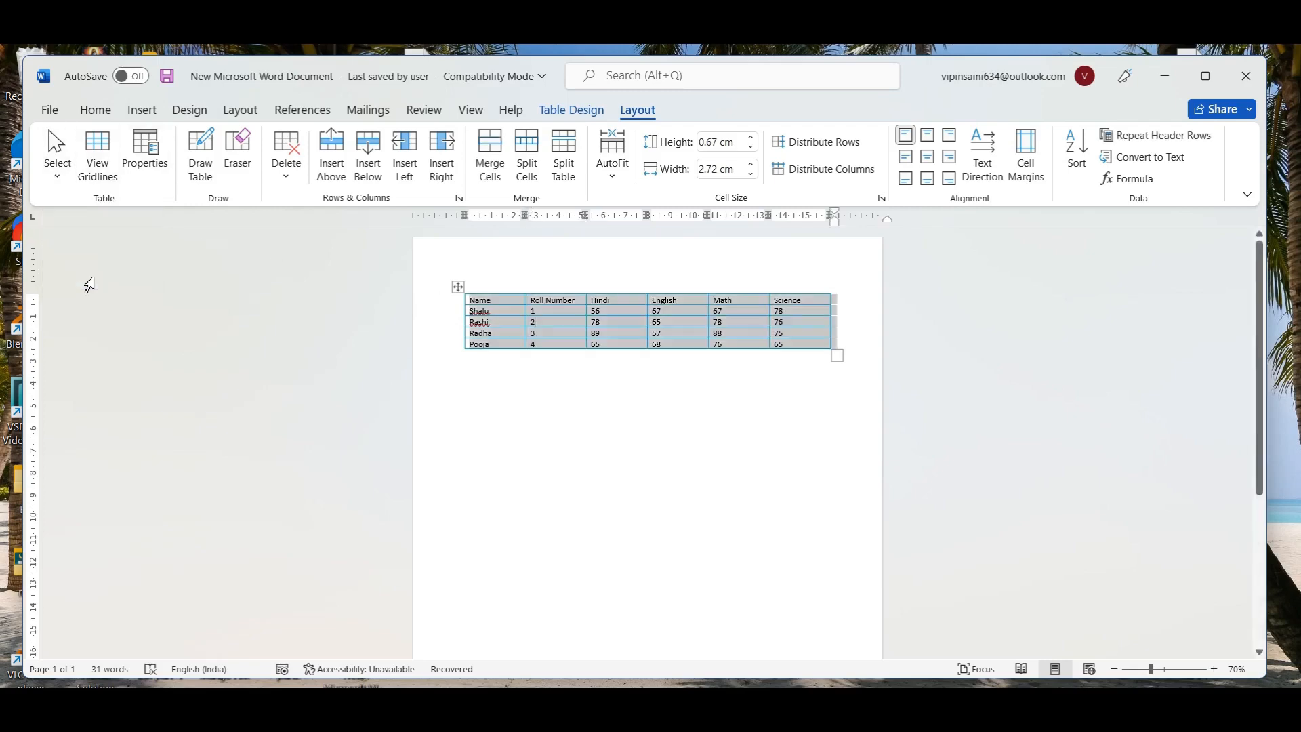
pyautogui.click(527, 366)
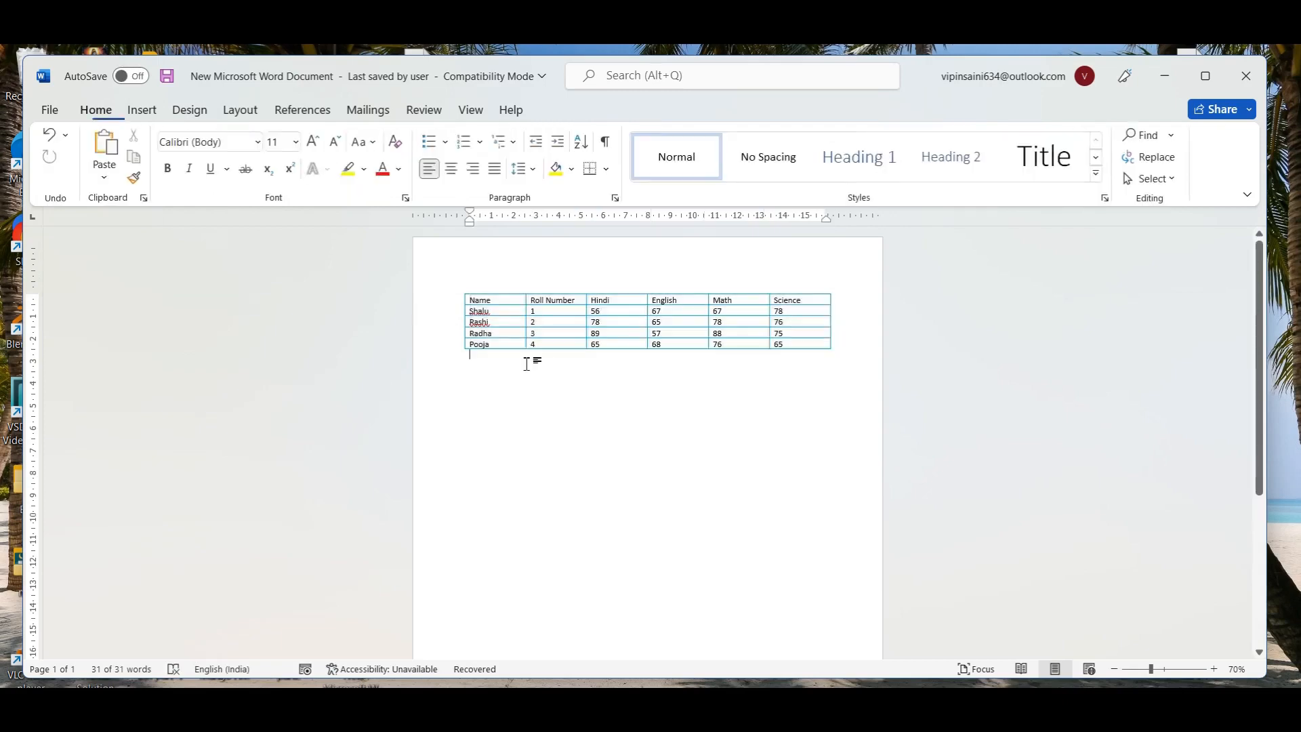
pyautogui.click(535, 321)
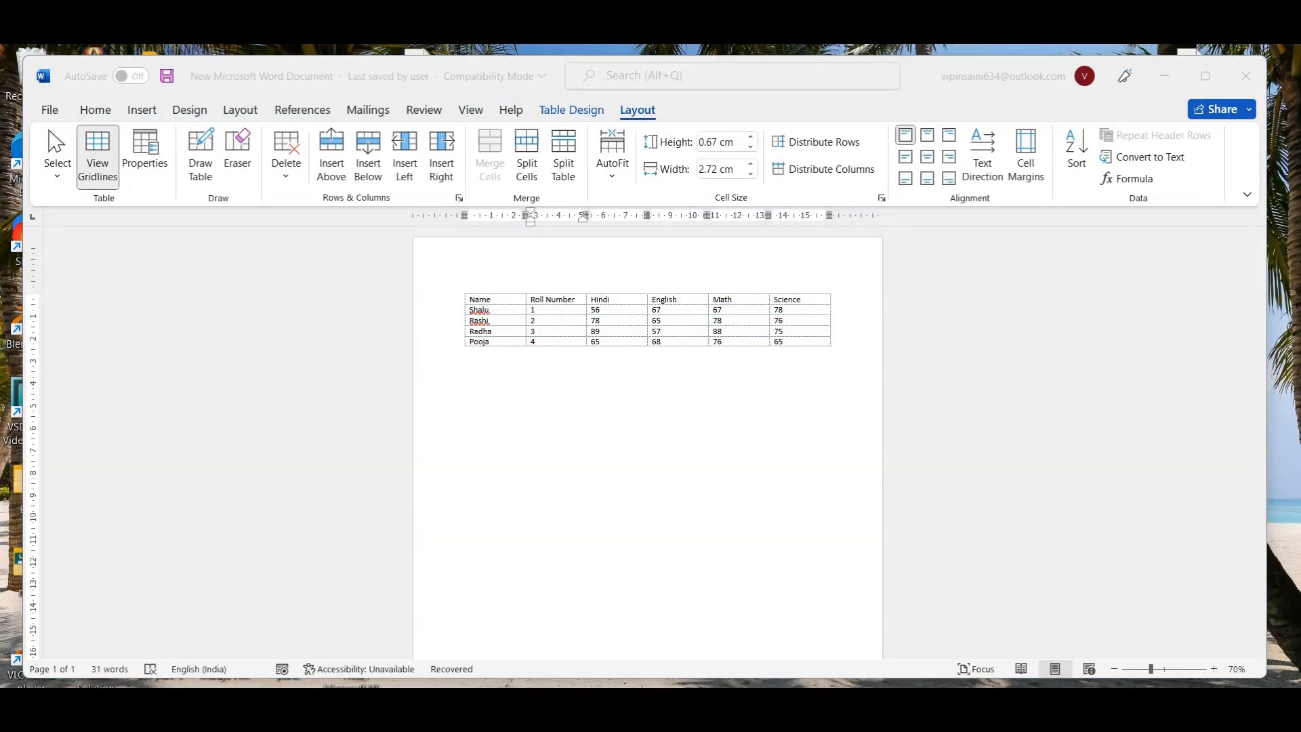
# Step: Hide the gridlines of the marks table and show them again
pyautogui.click(554, 318)
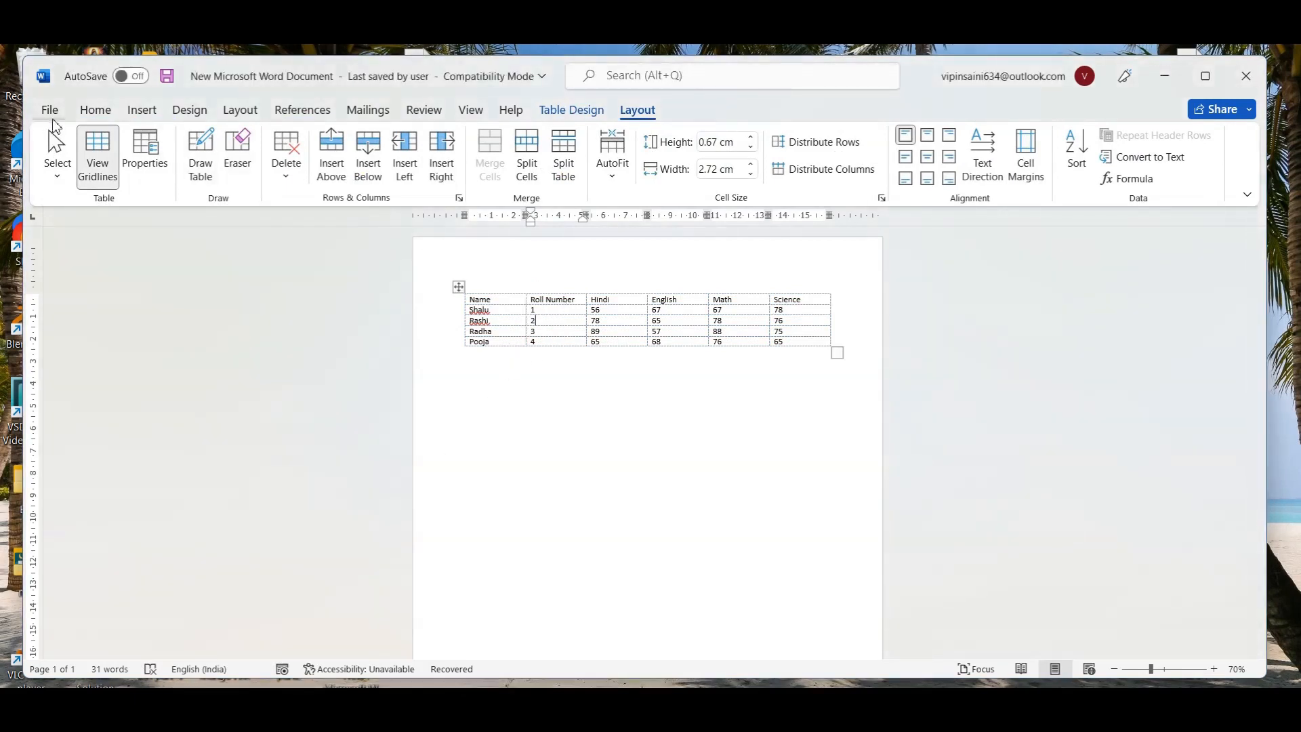
pyautogui.click(106, 152)
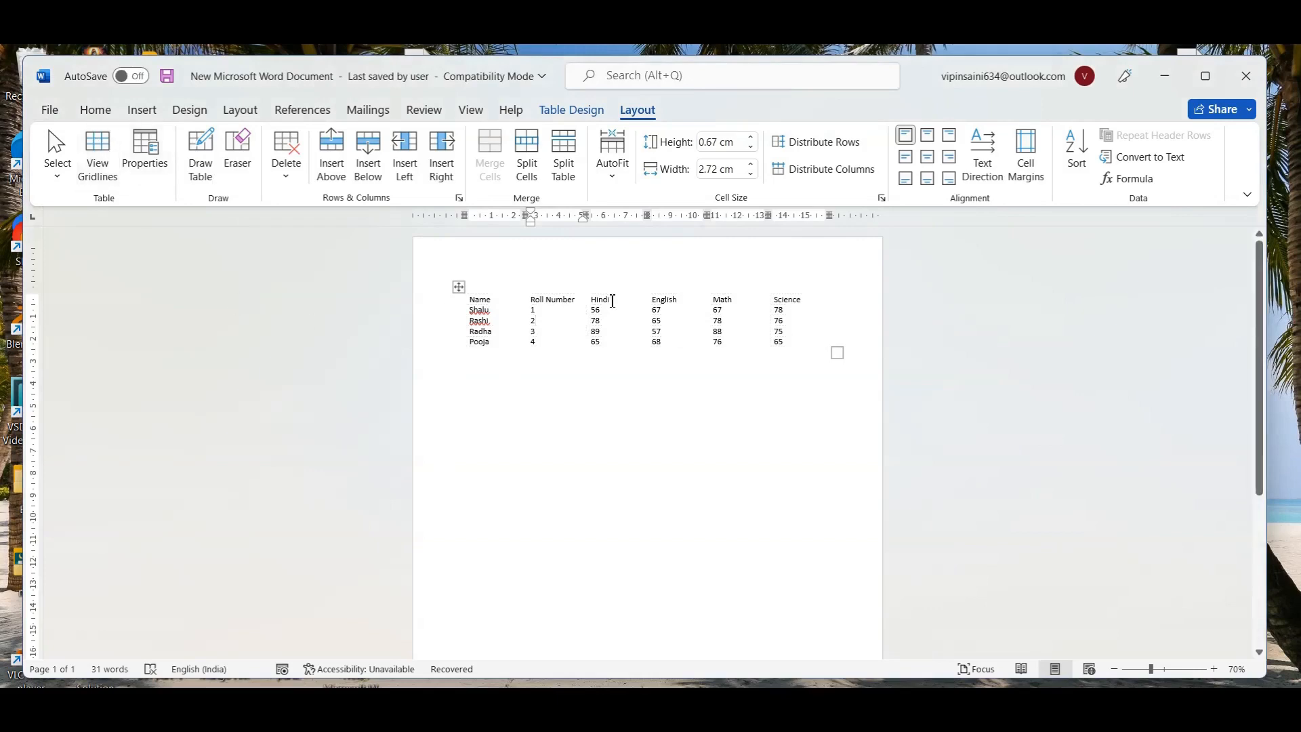
pyautogui.click(99, 170)
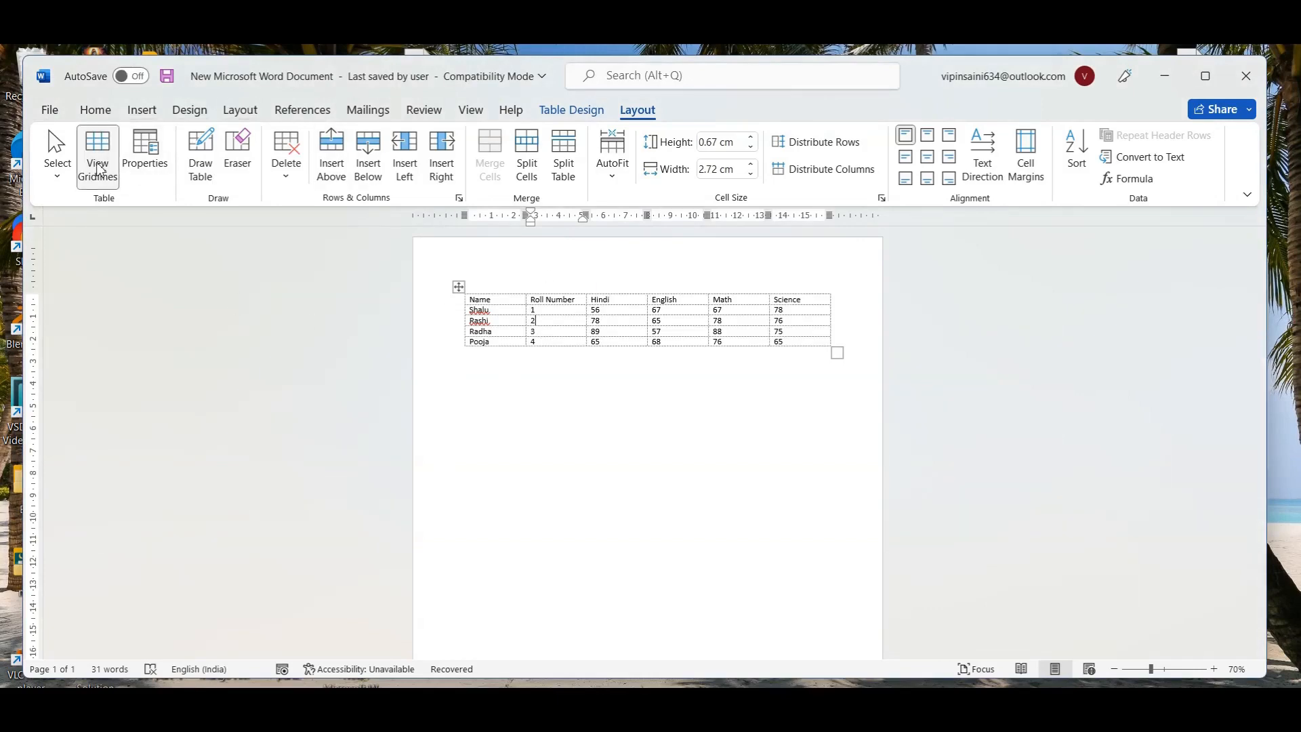
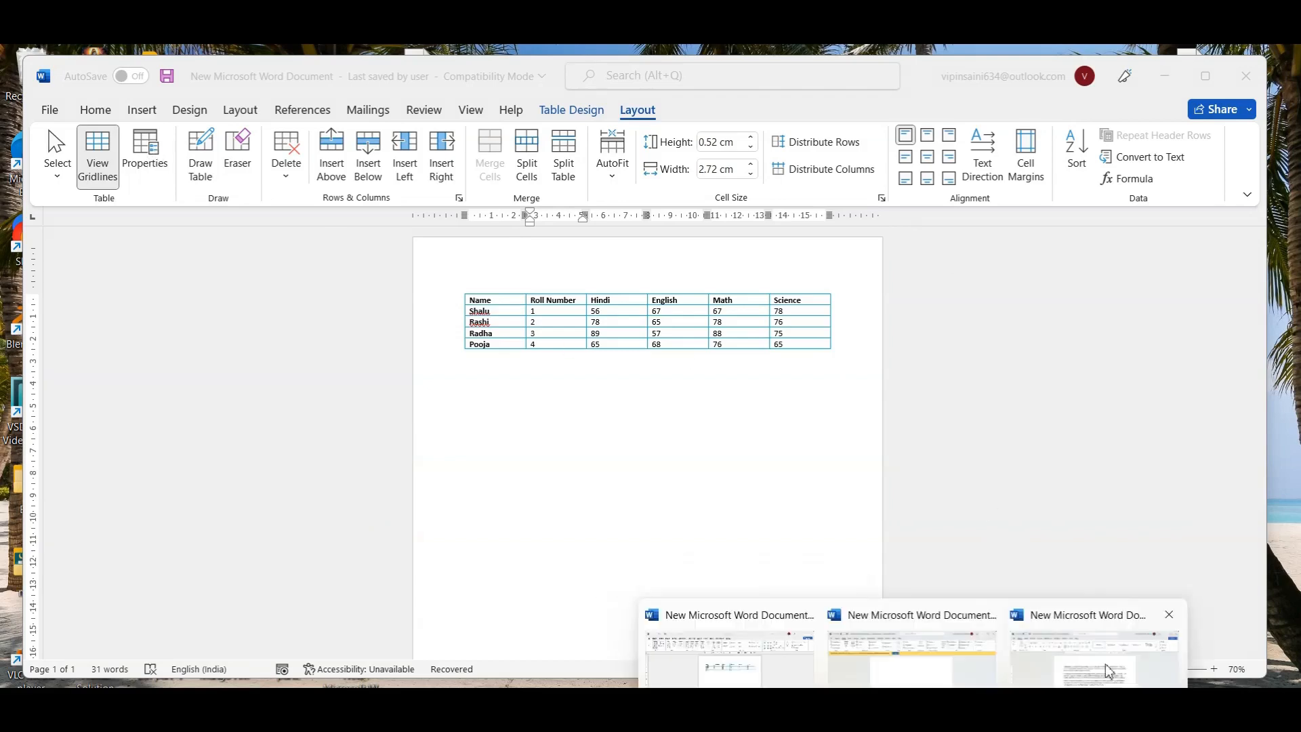
# Step: Switch to New Microsoft Word Document (5) and place the cursor at the start of the first paragraph
pyautogui.click(1107, 668)
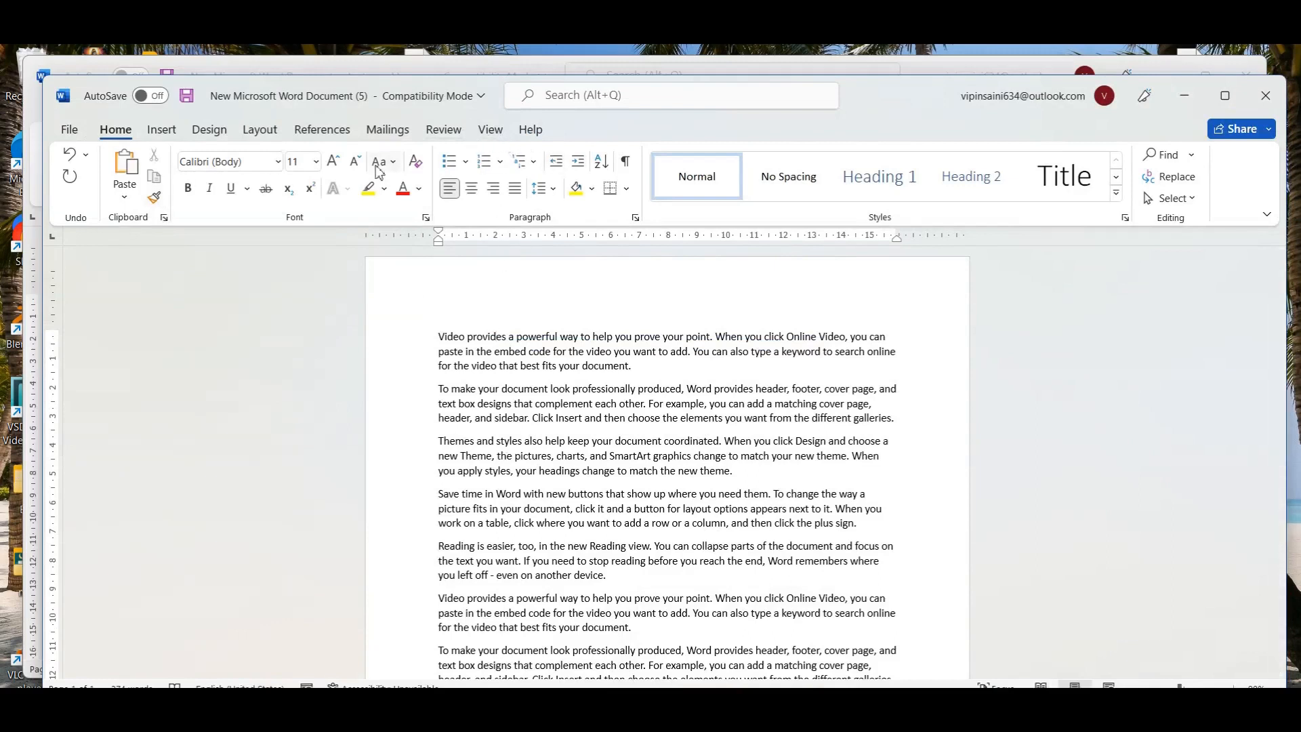
pyautogui.click(161, 129)
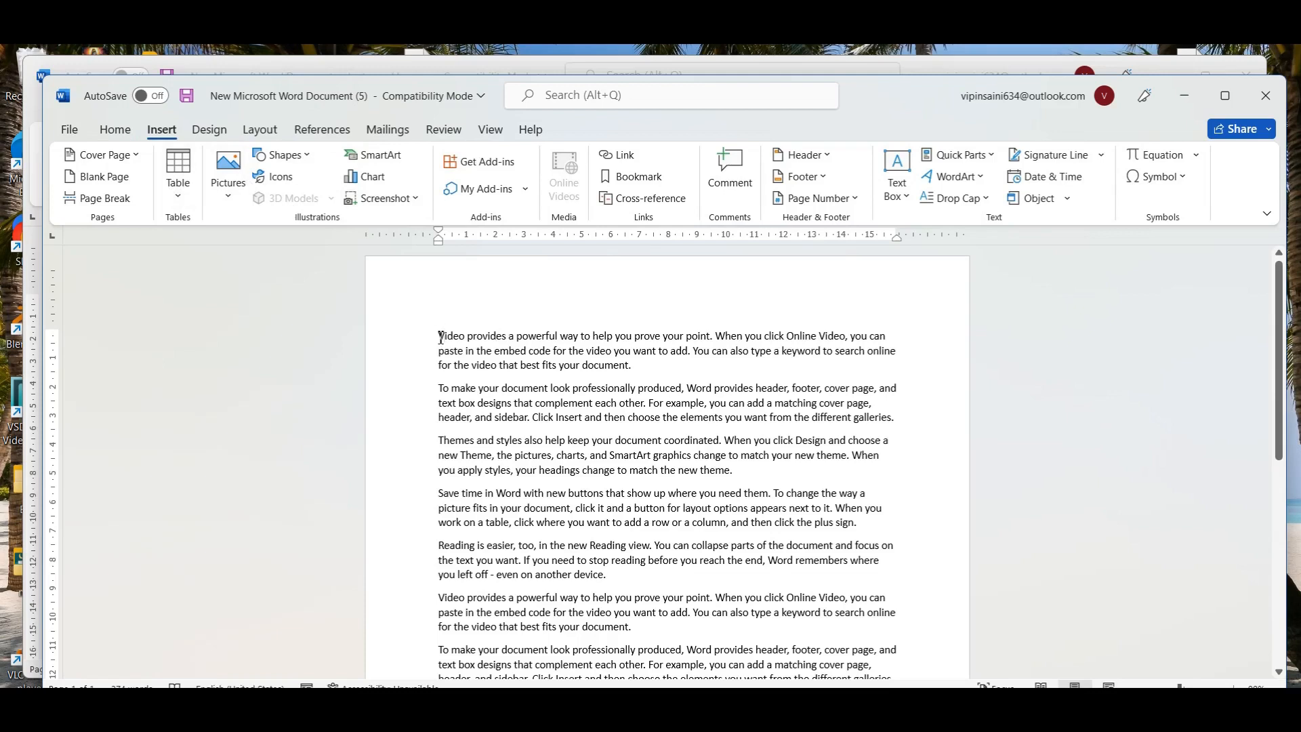
pyautogui.click(177, 175)
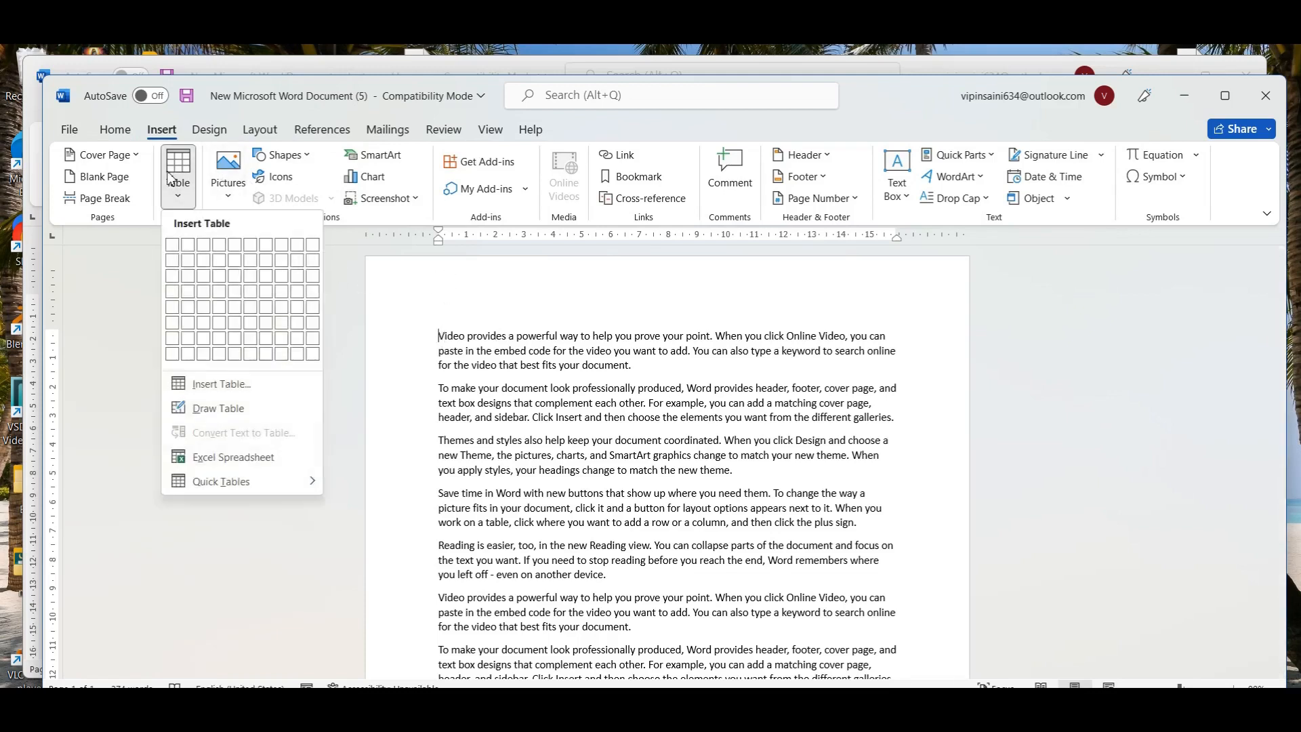
pyautogui.click(438, 341)
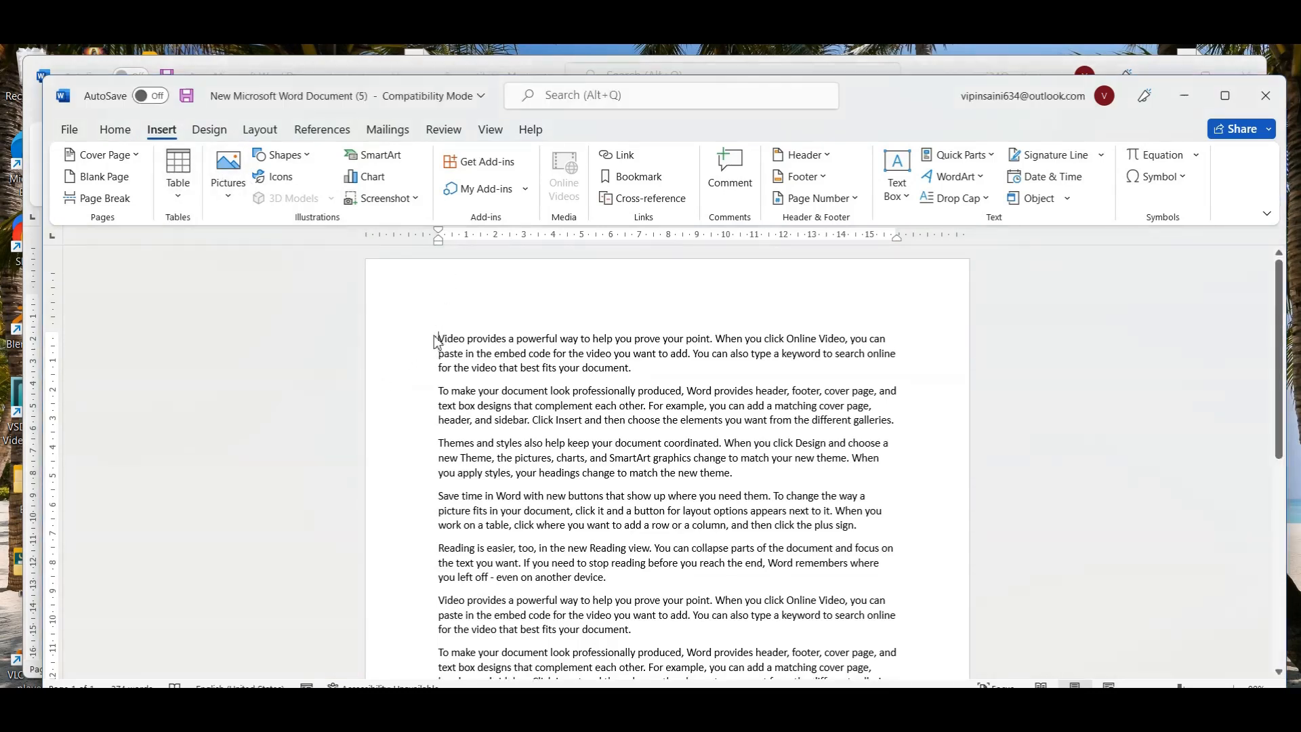
# Step: Insert a table with 5 columns and 10 rows above the first paragraph, using AutoFit to contents
pyautogui.click(181, 169)
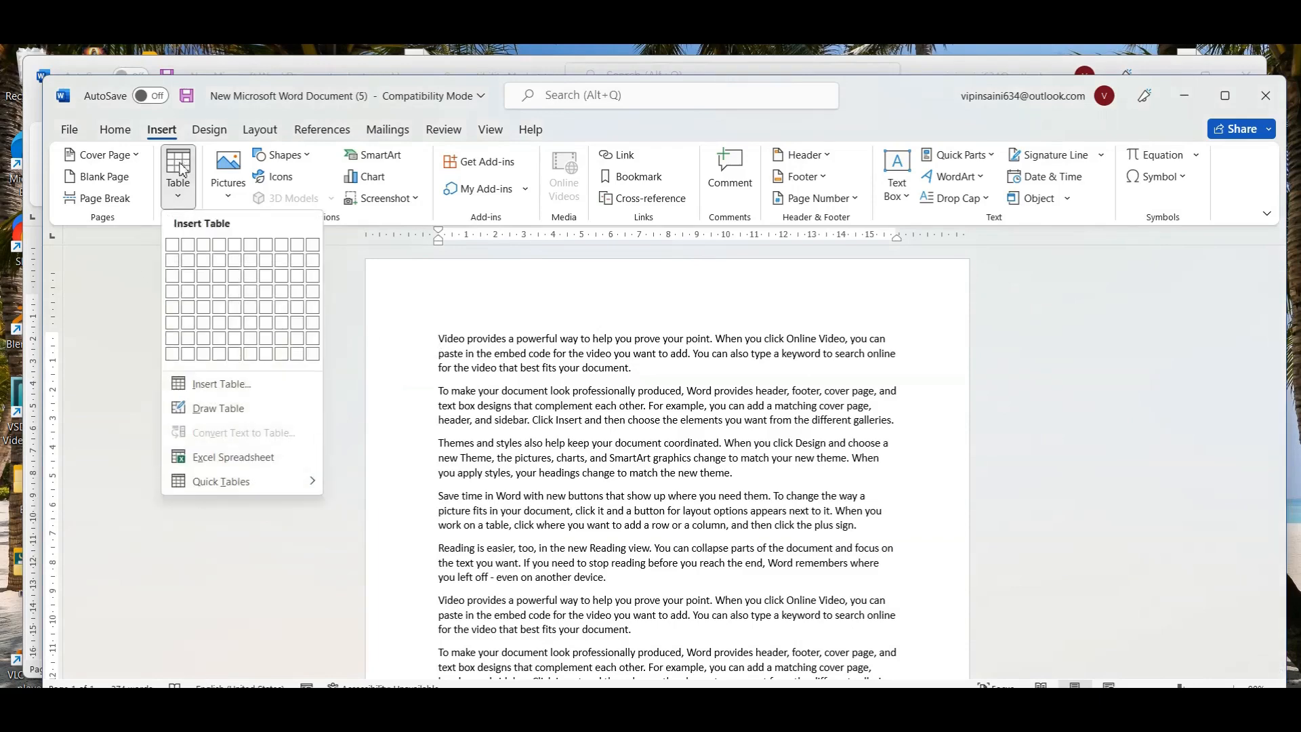
pyautogui.click(207, 384)
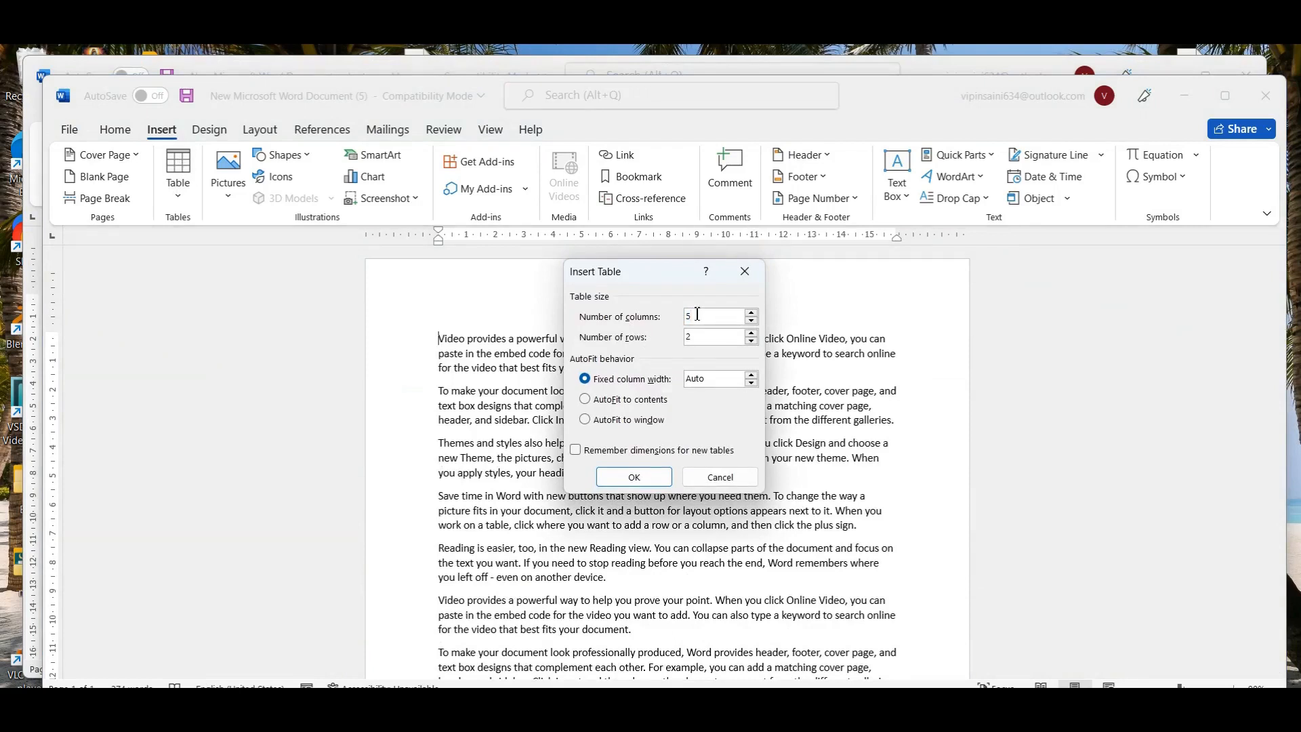
pyautogui.press('BackSpace')
pyautogui.write('5')
pyautogui.press('BackSpace')
pyautogui.write('10')
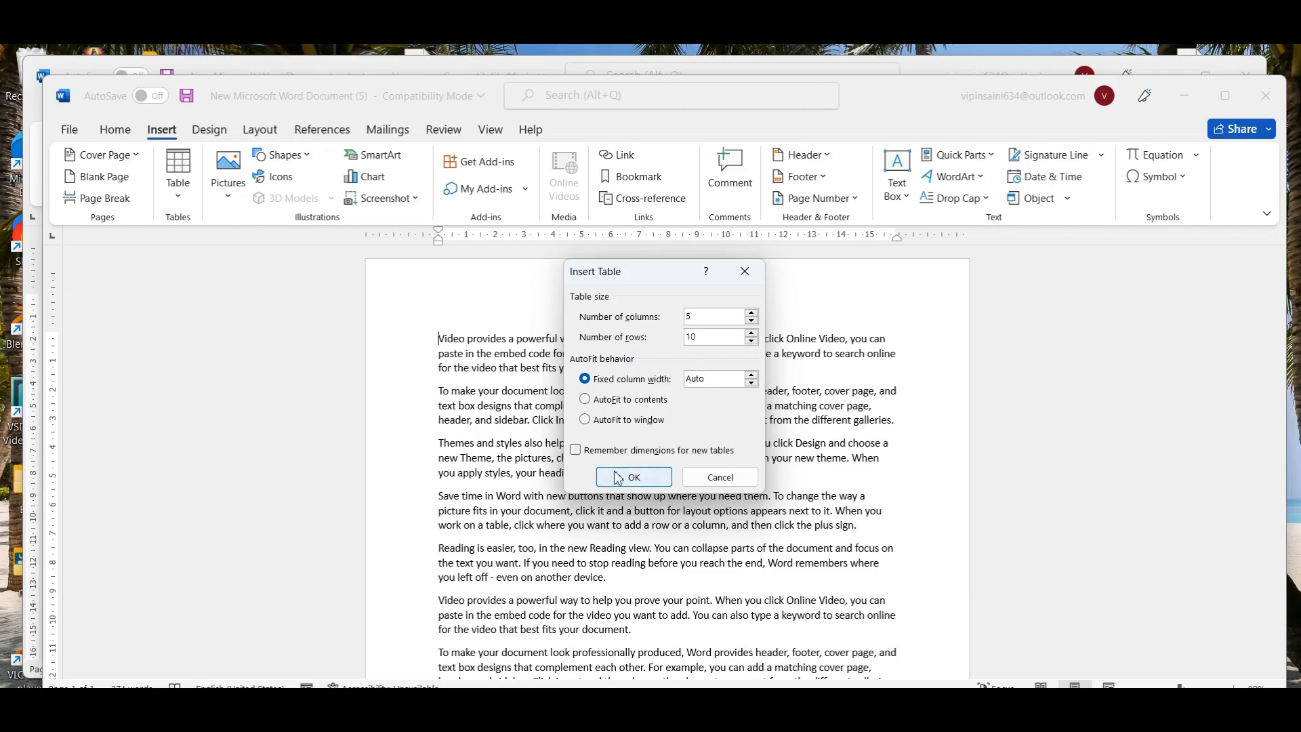
pyautogui.click(584, 399)
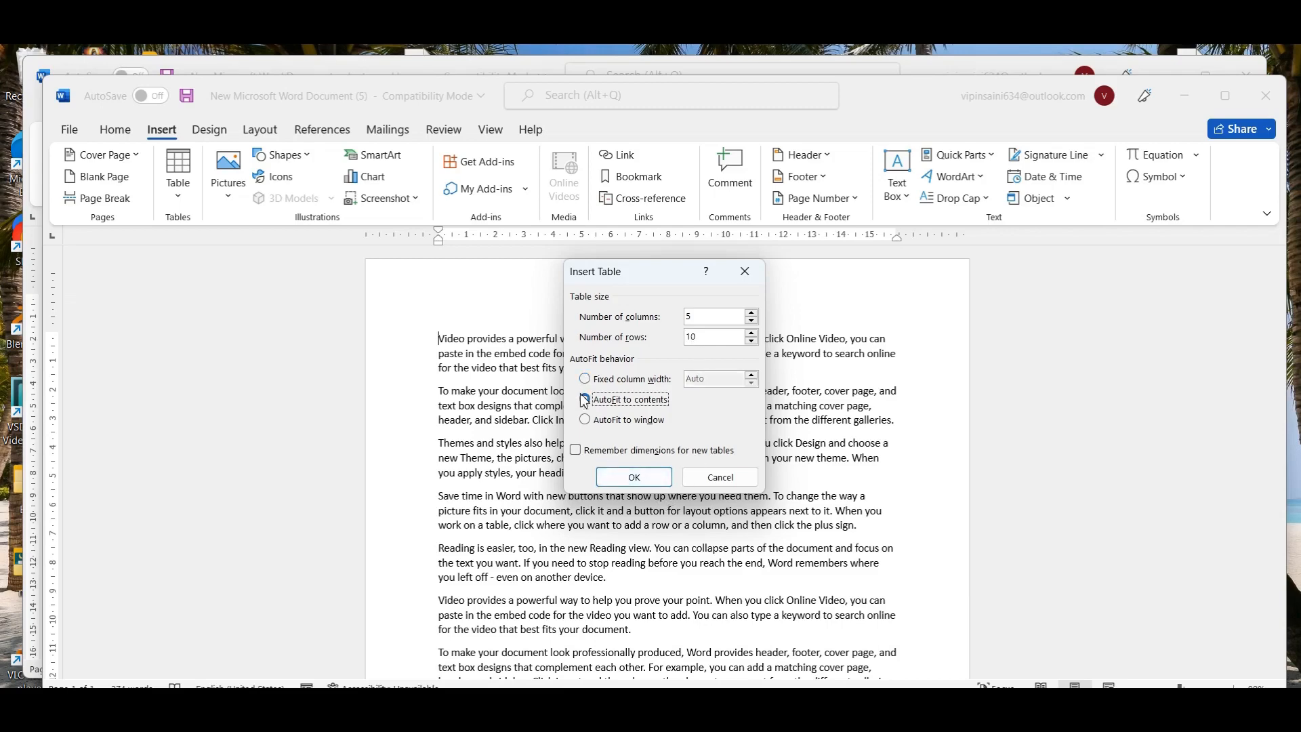
pyautogui.click(618, 475)
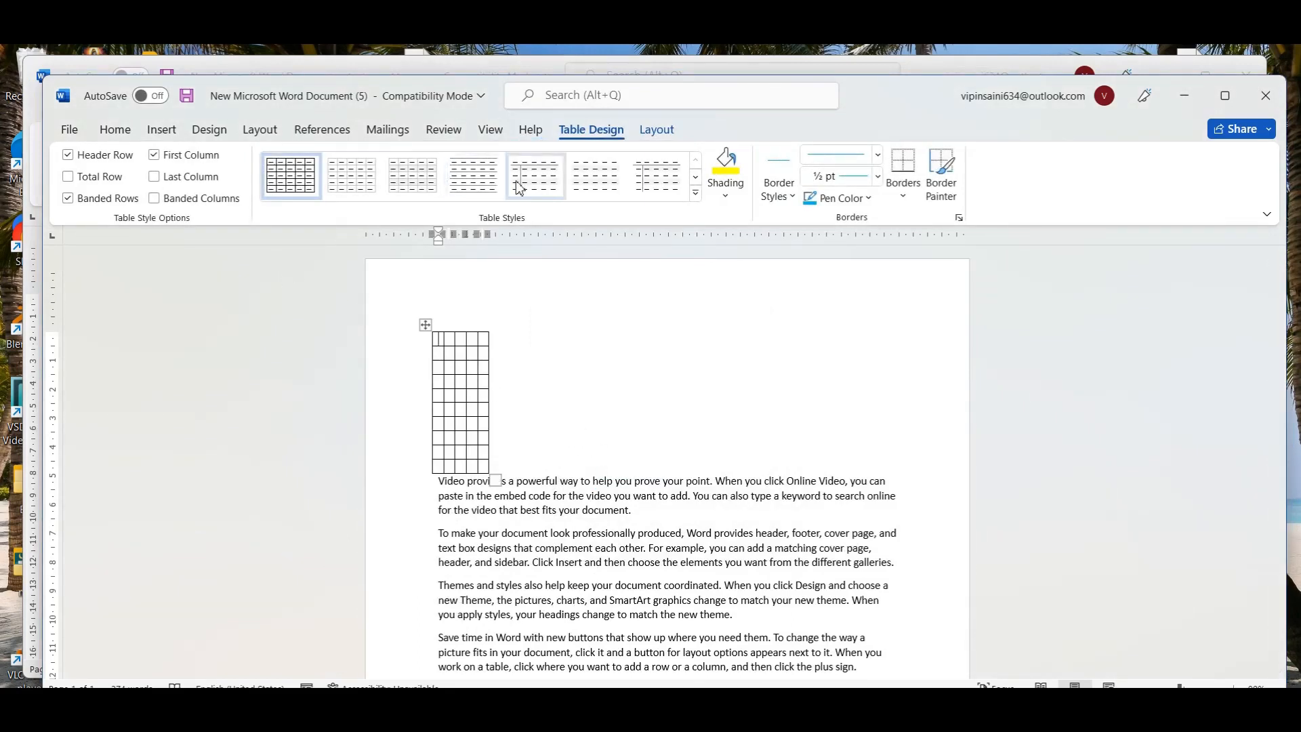
# Step: Set the new table's alignment to Right in its table properties
pyautogui.click(639, 134)
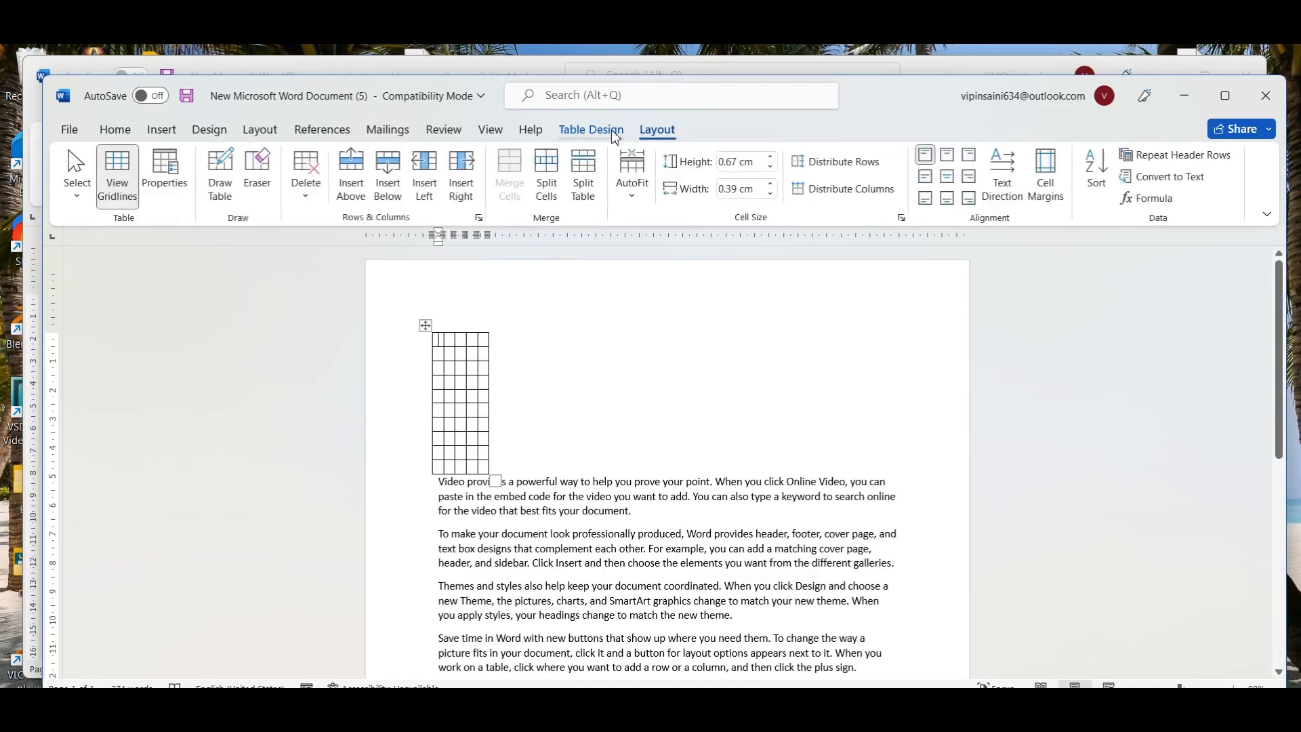
pyautogui.click(164, 167)
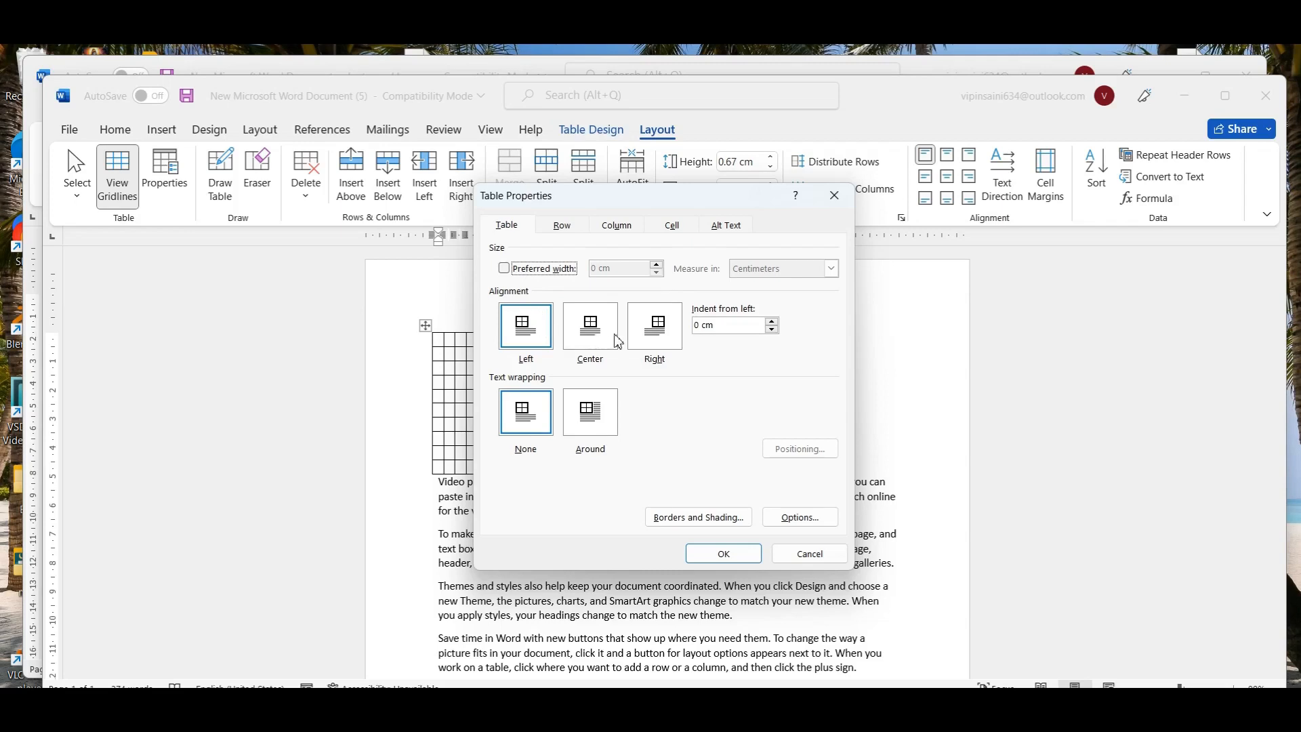
pyautogui.click(585, 323)
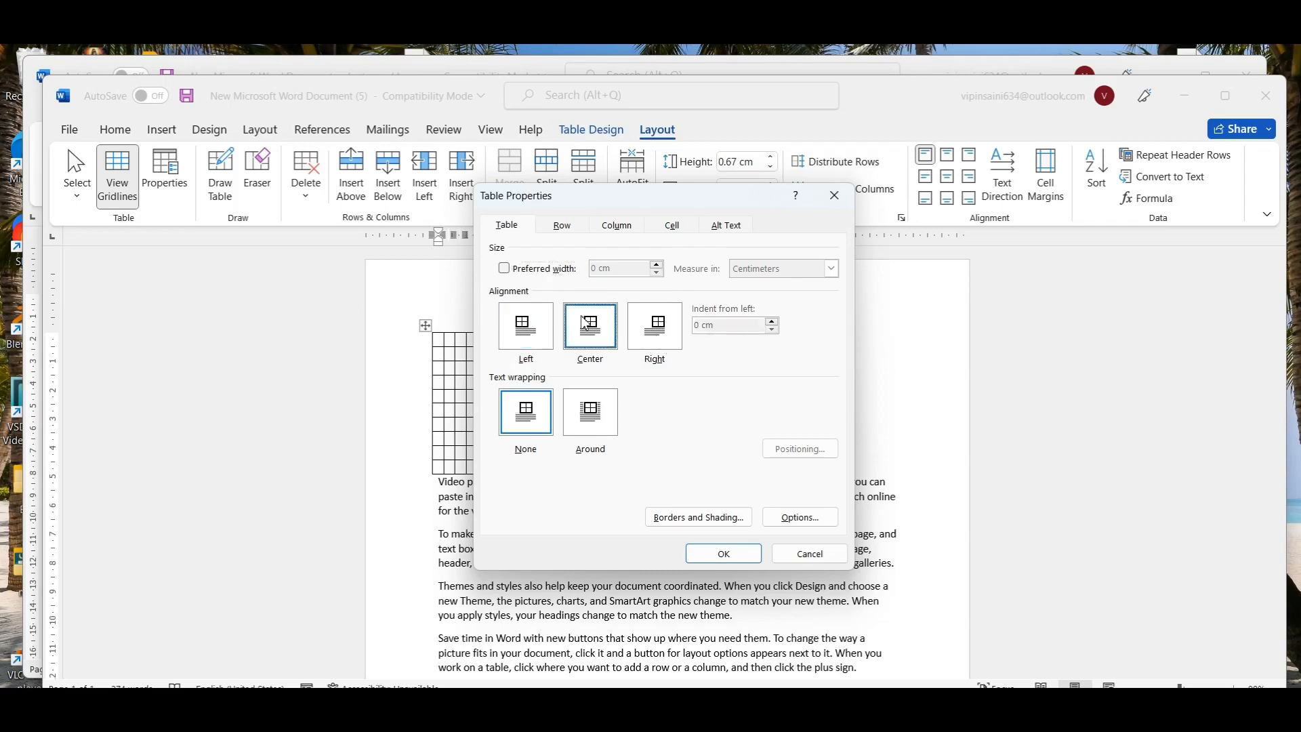
pyautogui.click(649, 329)
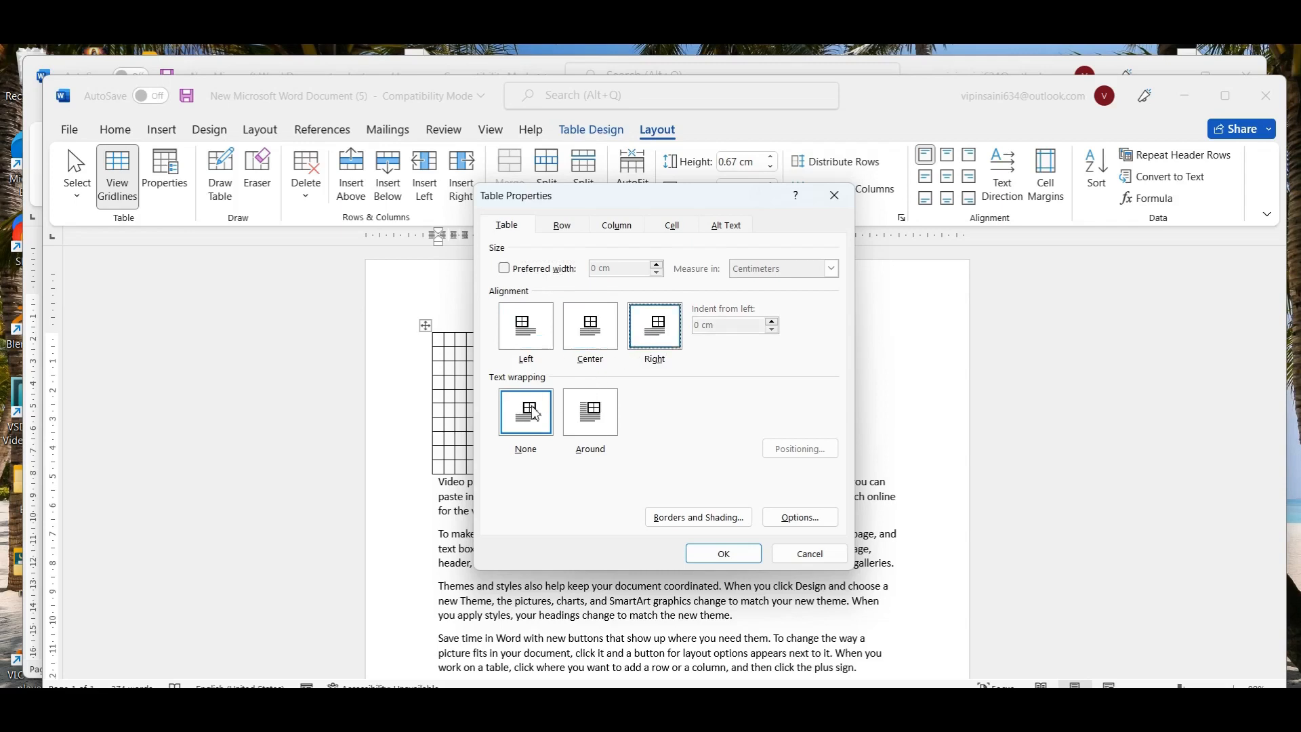
pyautogui.click(146, 705)
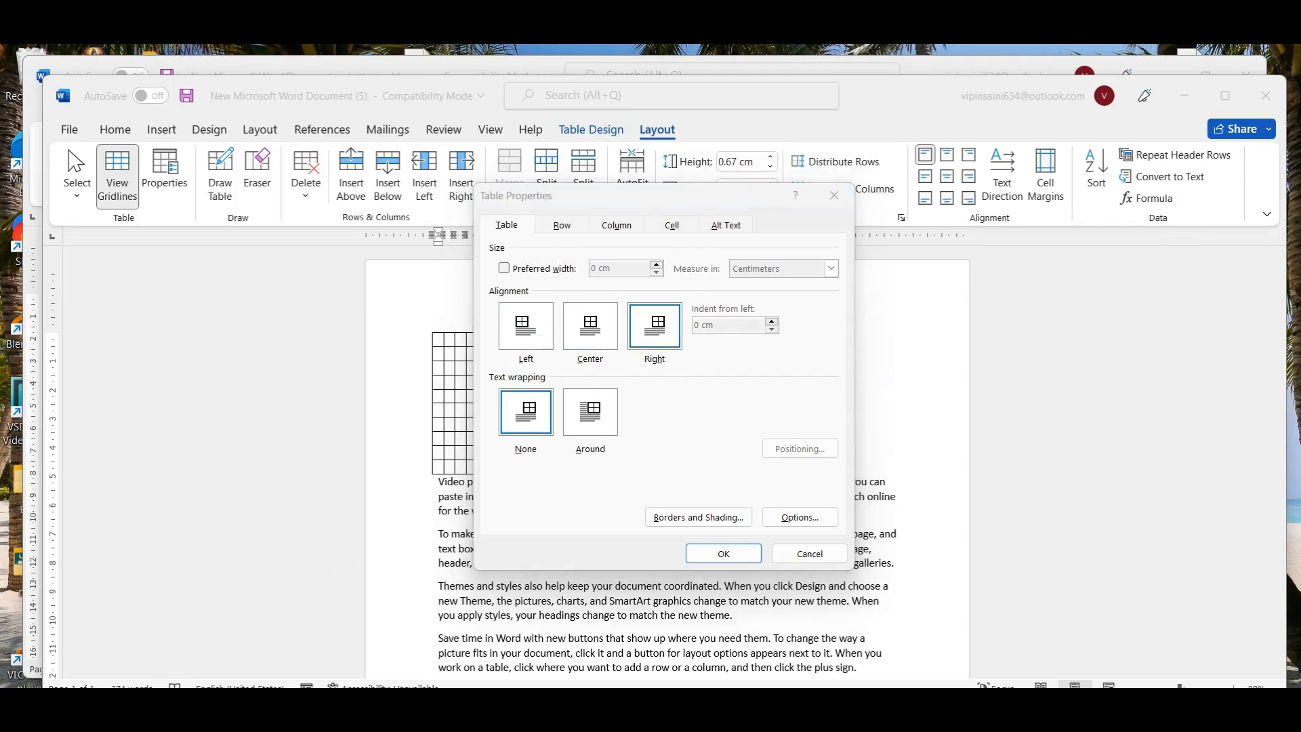
pyautogui.click(517, 326)
pyautogui.click(644, 331)
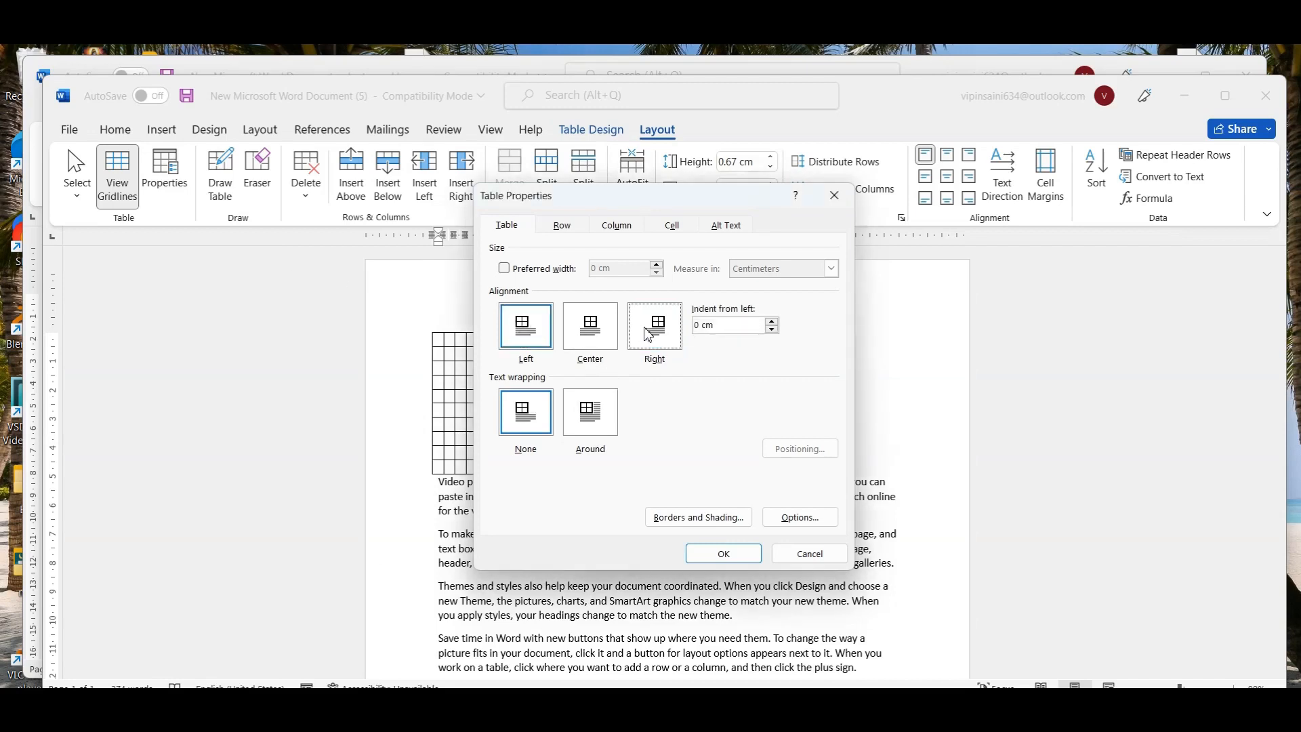
pyautogui.click(739, 551)
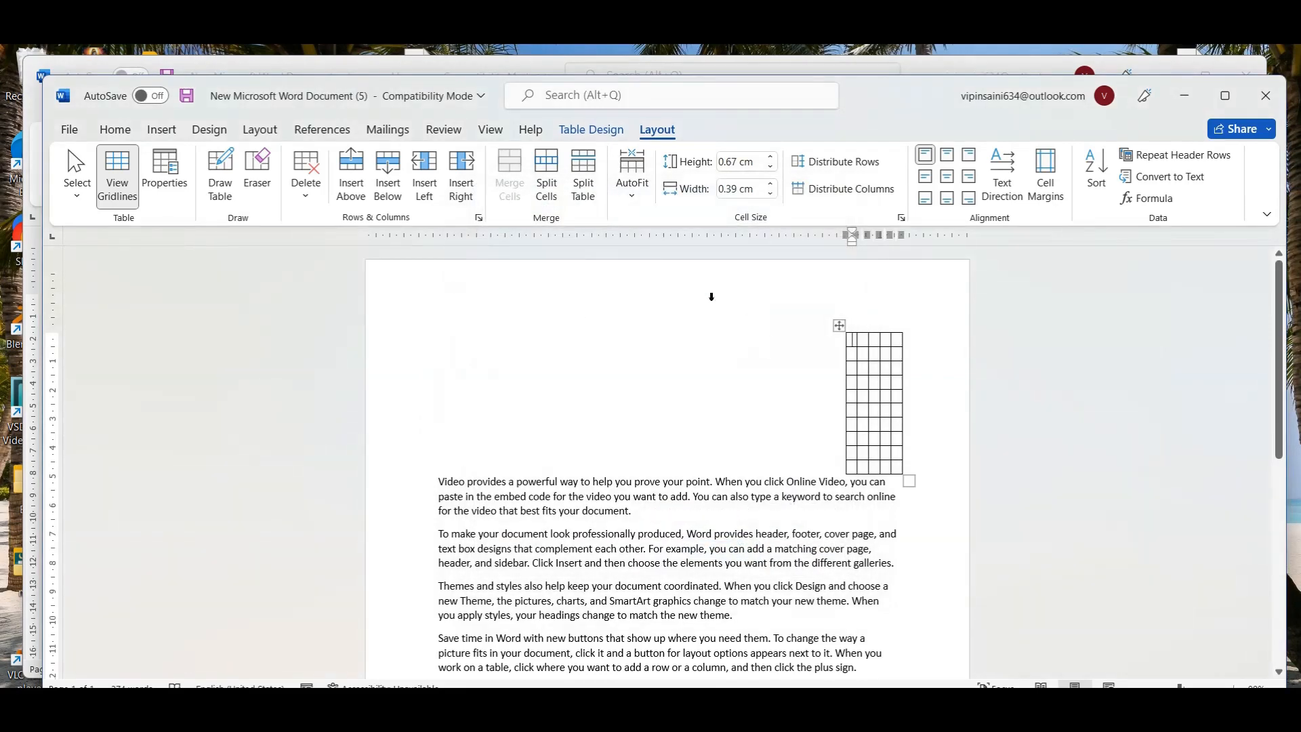
# Step: Set the new table's alignment to Center in its table properties
pyautogui.click(165, 175)
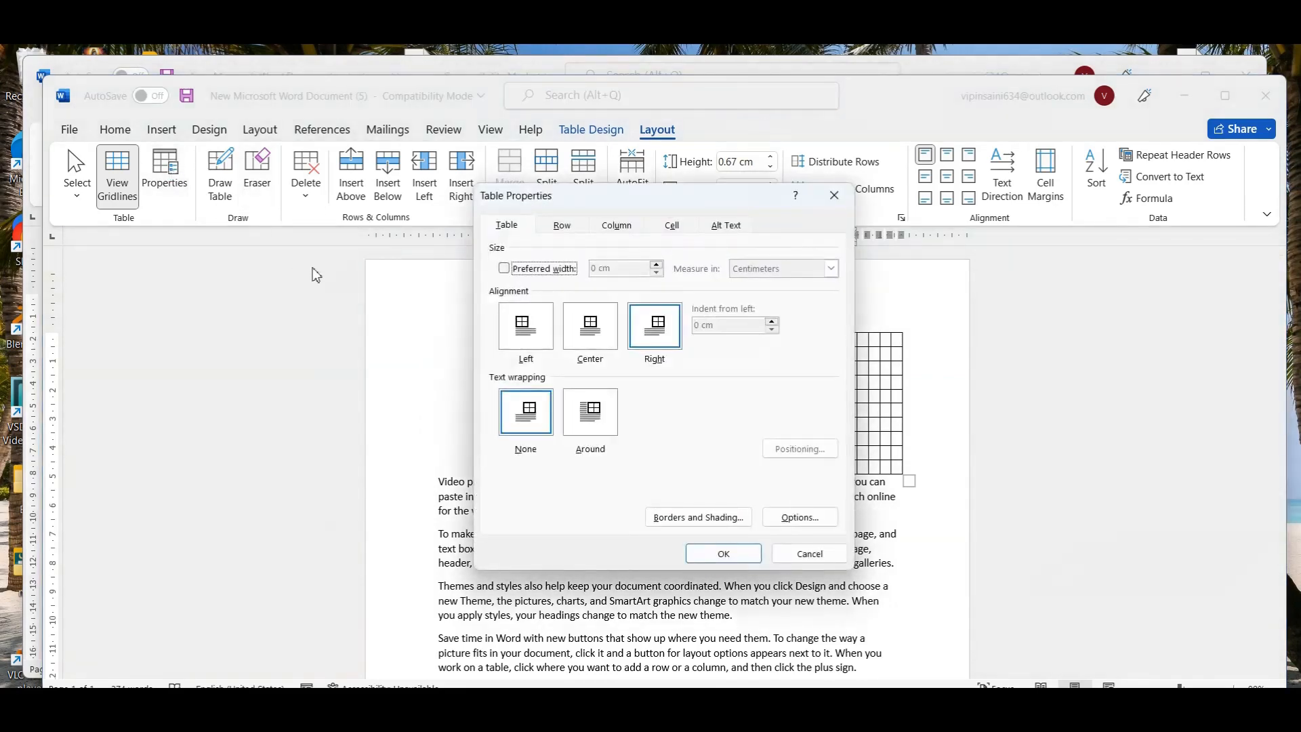
pyautogui.click(583, 328)
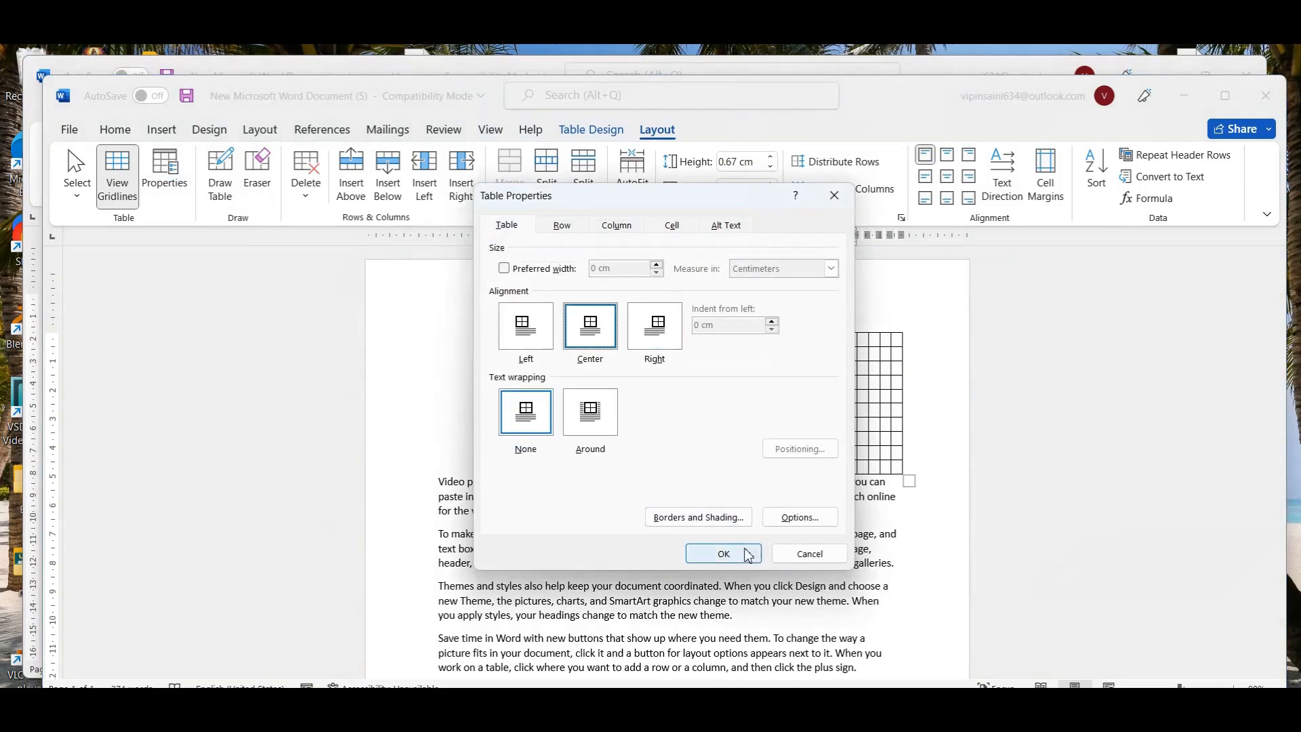
pyautogui.click(746, 553)
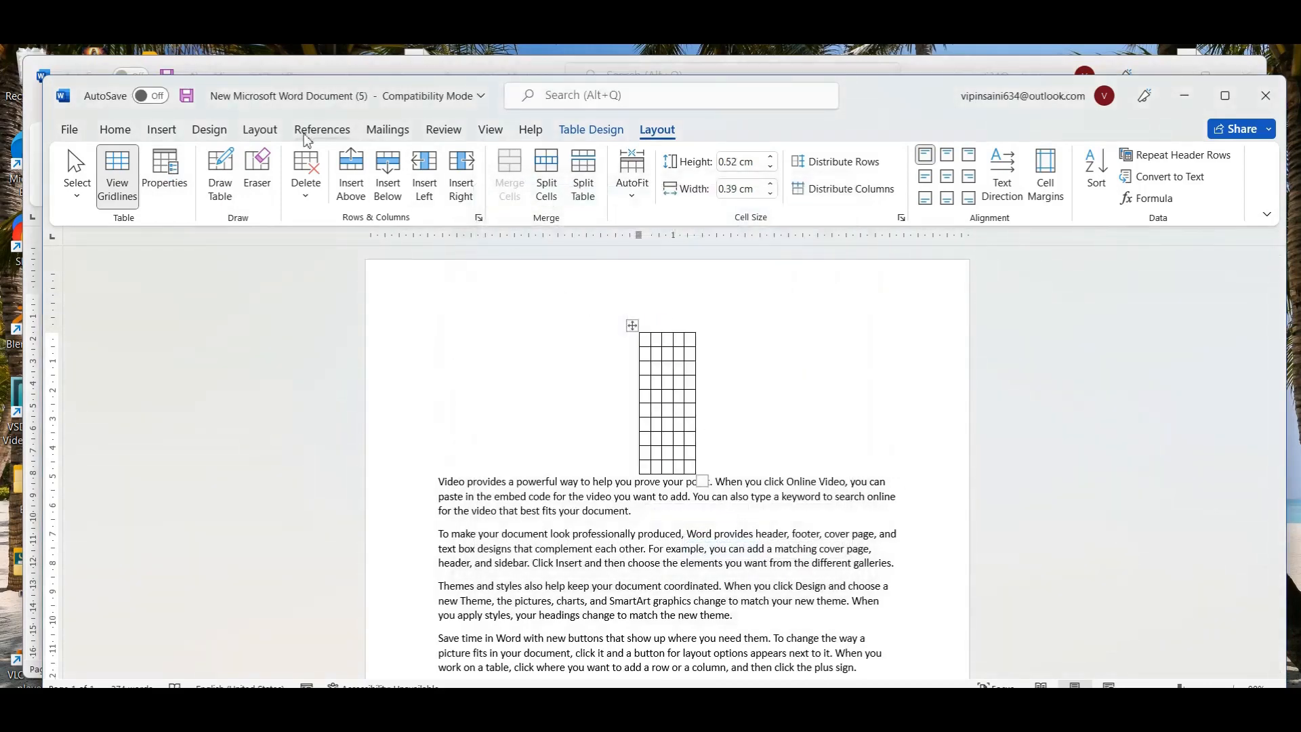
# Step: Apply the None text wrapping option to the centred table
pyautogui.click(169, 177)
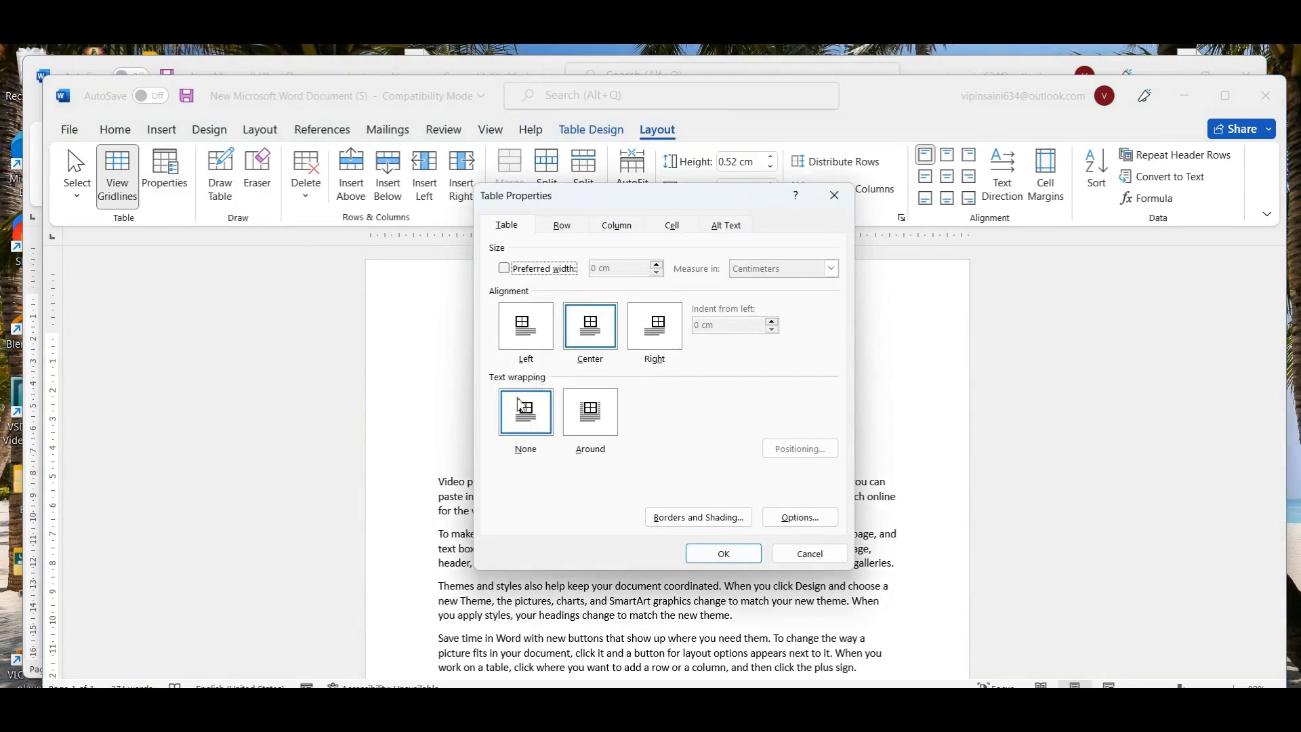
pyautogui.click(530, 416)
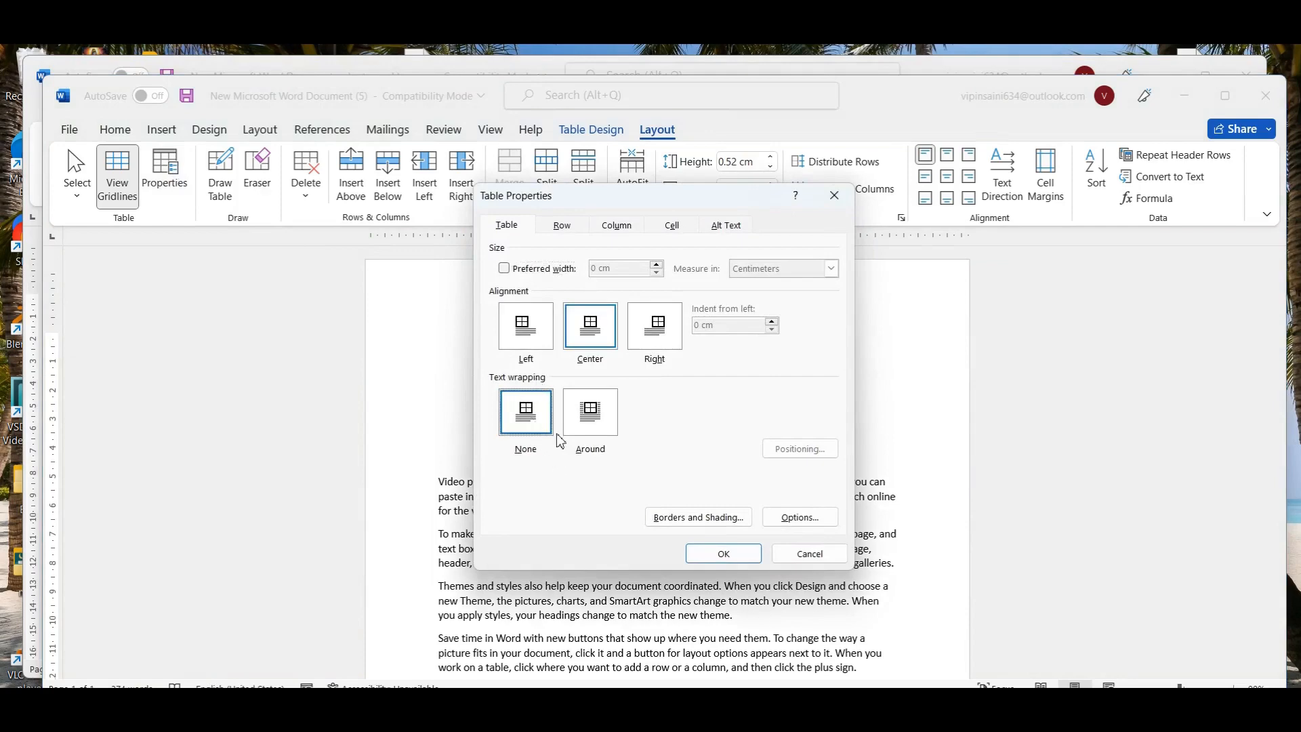
pyautogui.click(723, 553)
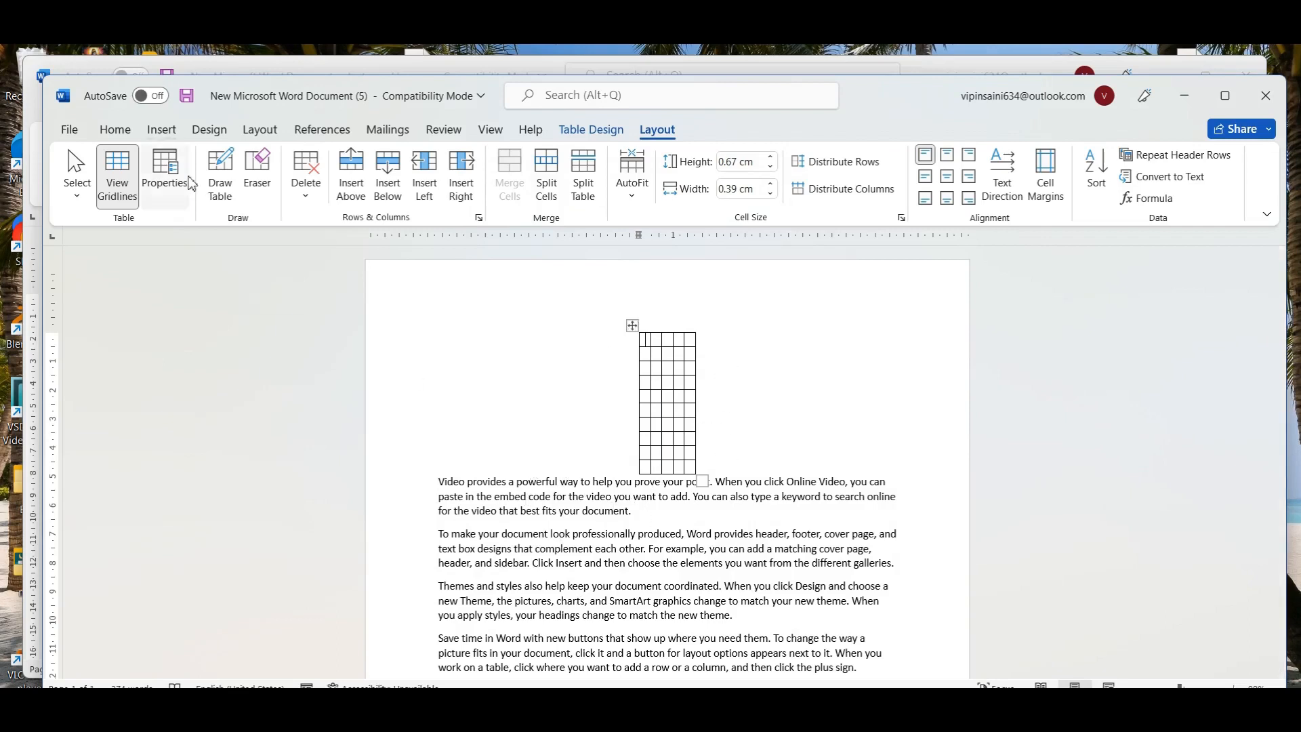
# Step: Set the centred table's text wrapping to Around
pyautogui.click(164, 175)
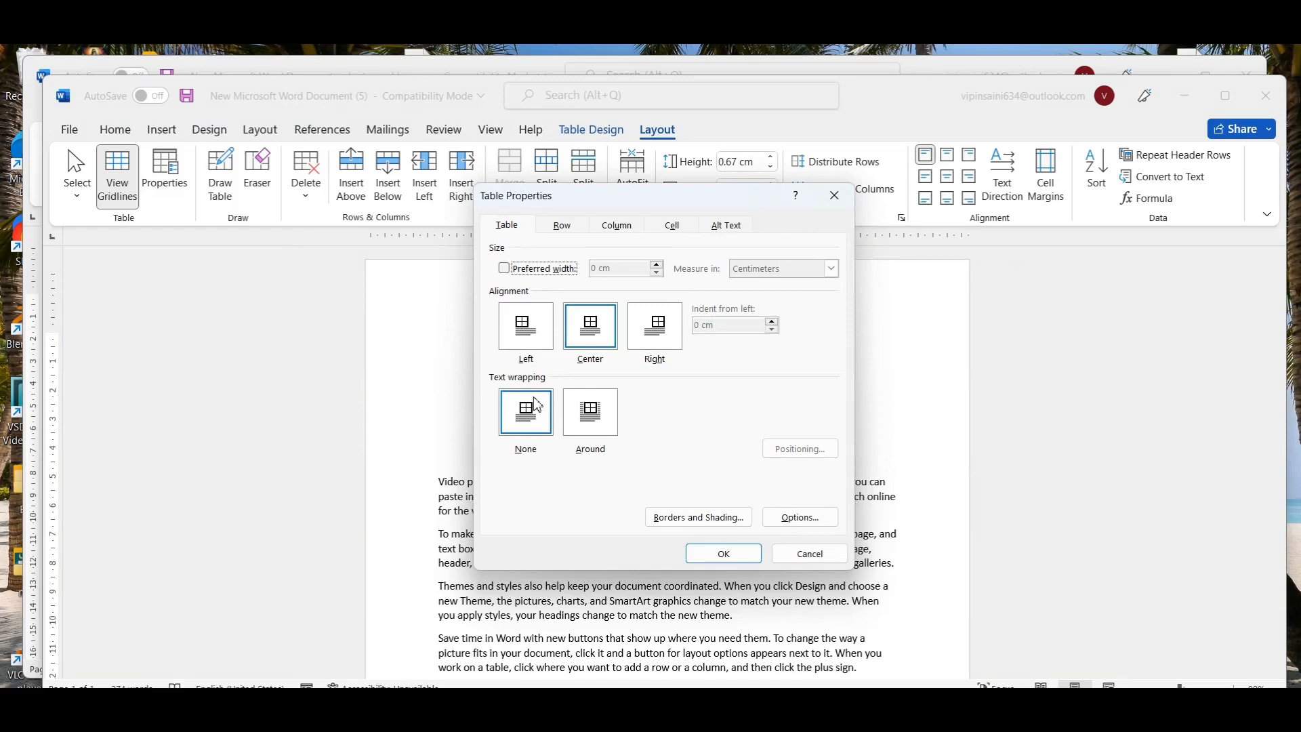
pyautogui.click(605, 406)
pyautogui.click(722, 554)
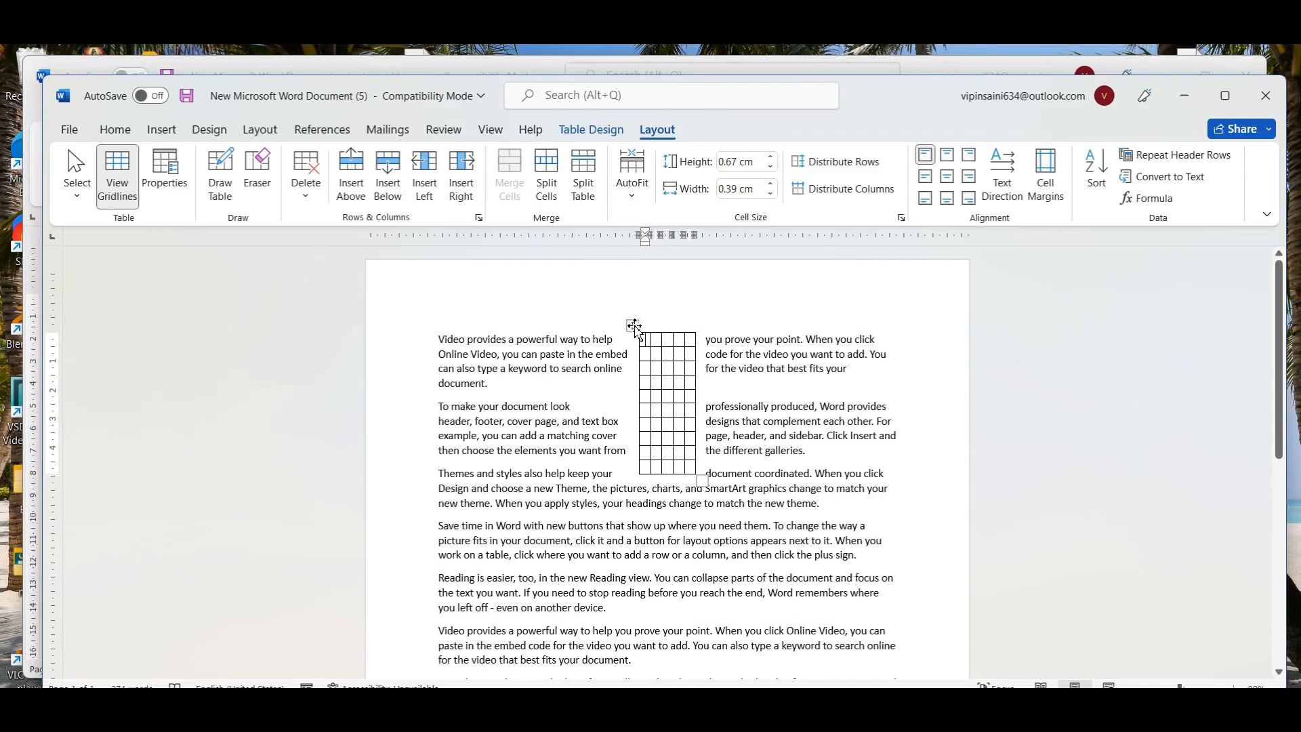
# Step: Move the table down to the fourth paragraph, reposition it beside the second paragraph's lower lines, and check its wrapping properties
pyautogui.moveTo(633, 326); pyautogui.dragTo(587, 491)
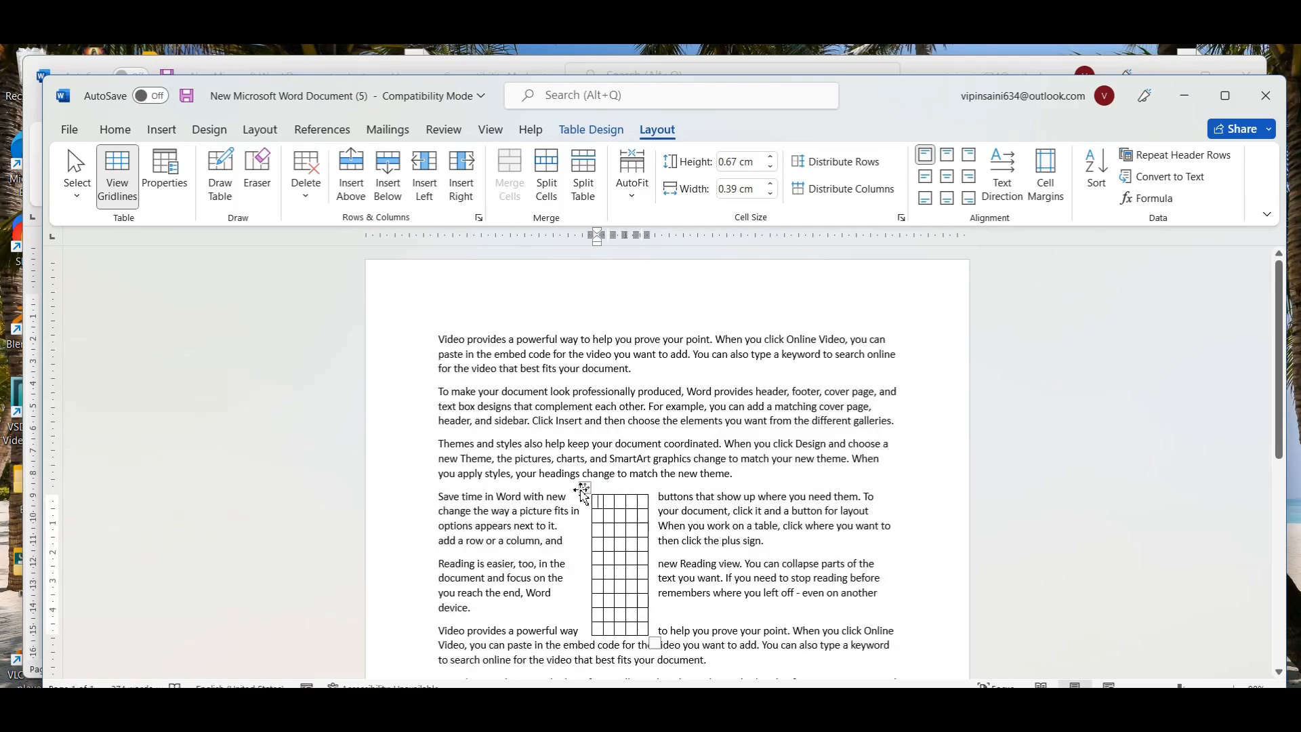
pyautogui.moveTo(583, 492); pyautogui.dragTo(683, 406)
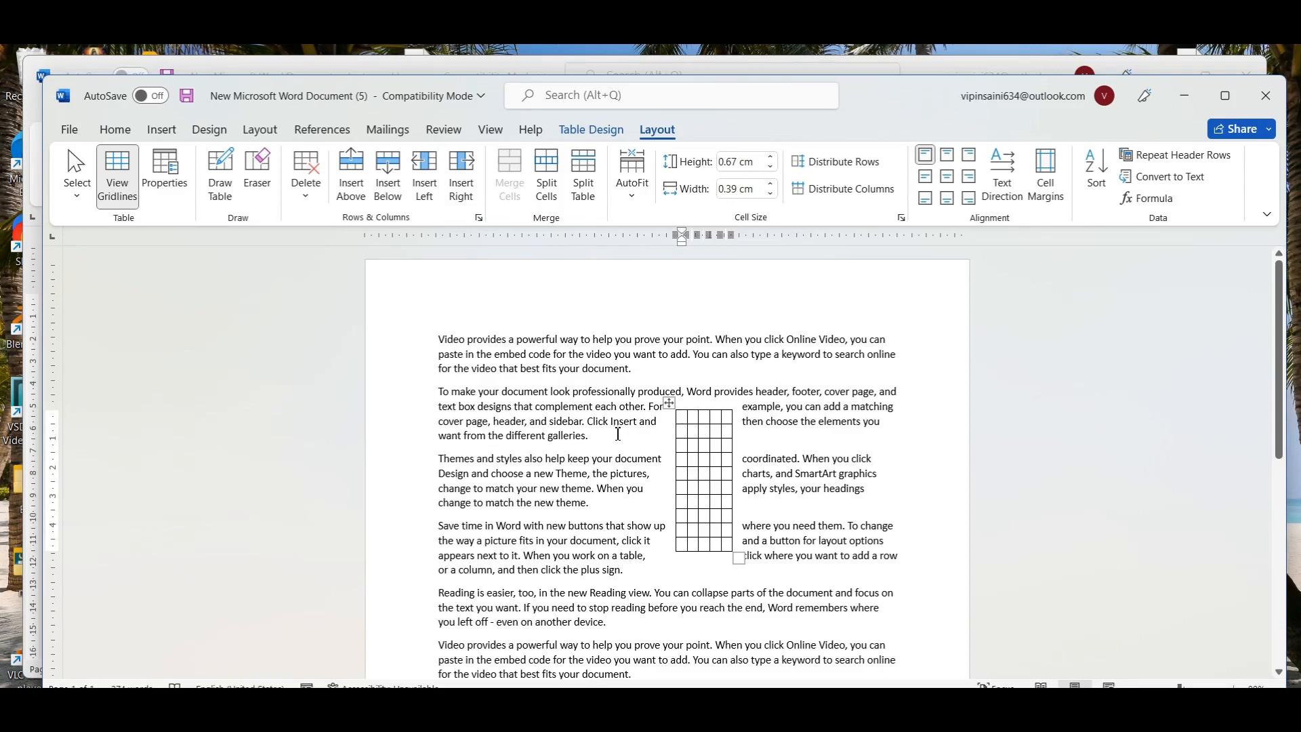
pyautogui.moveTo(660, 419)
pyautogui.click(164, 171)
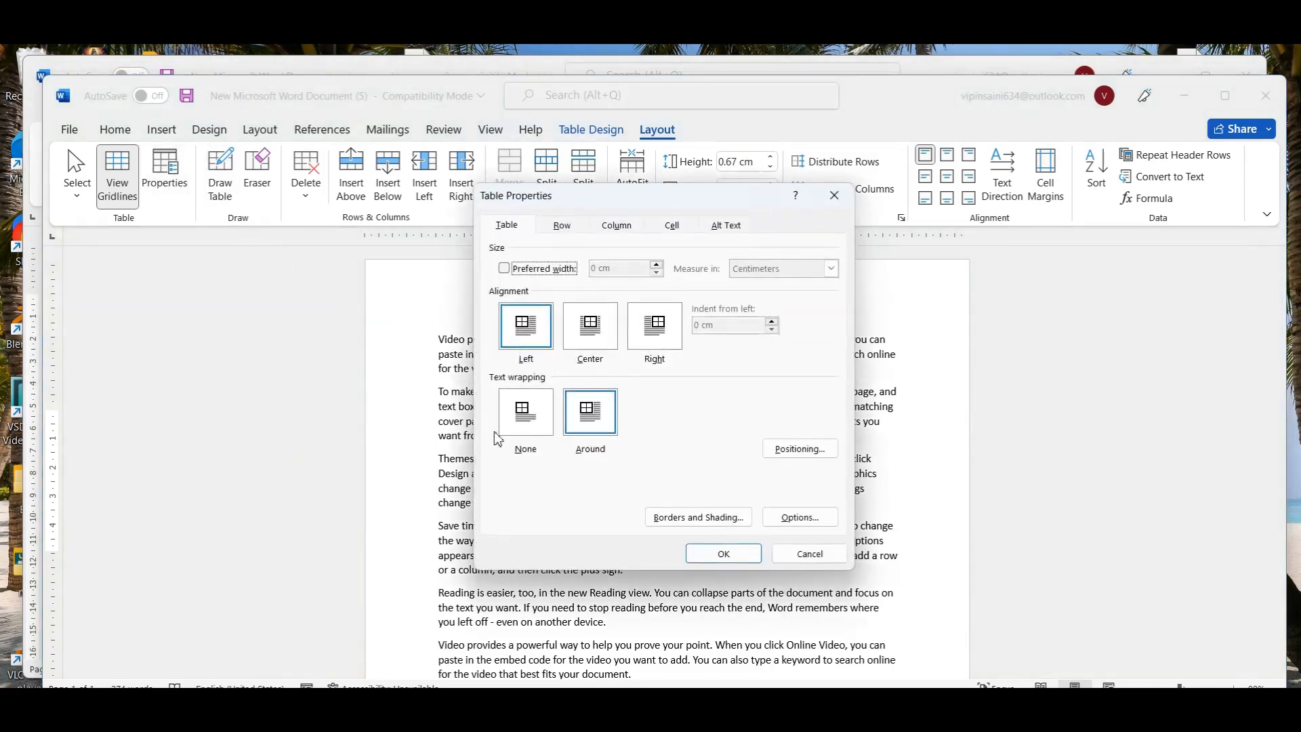
pyautogui.click(723, 553)
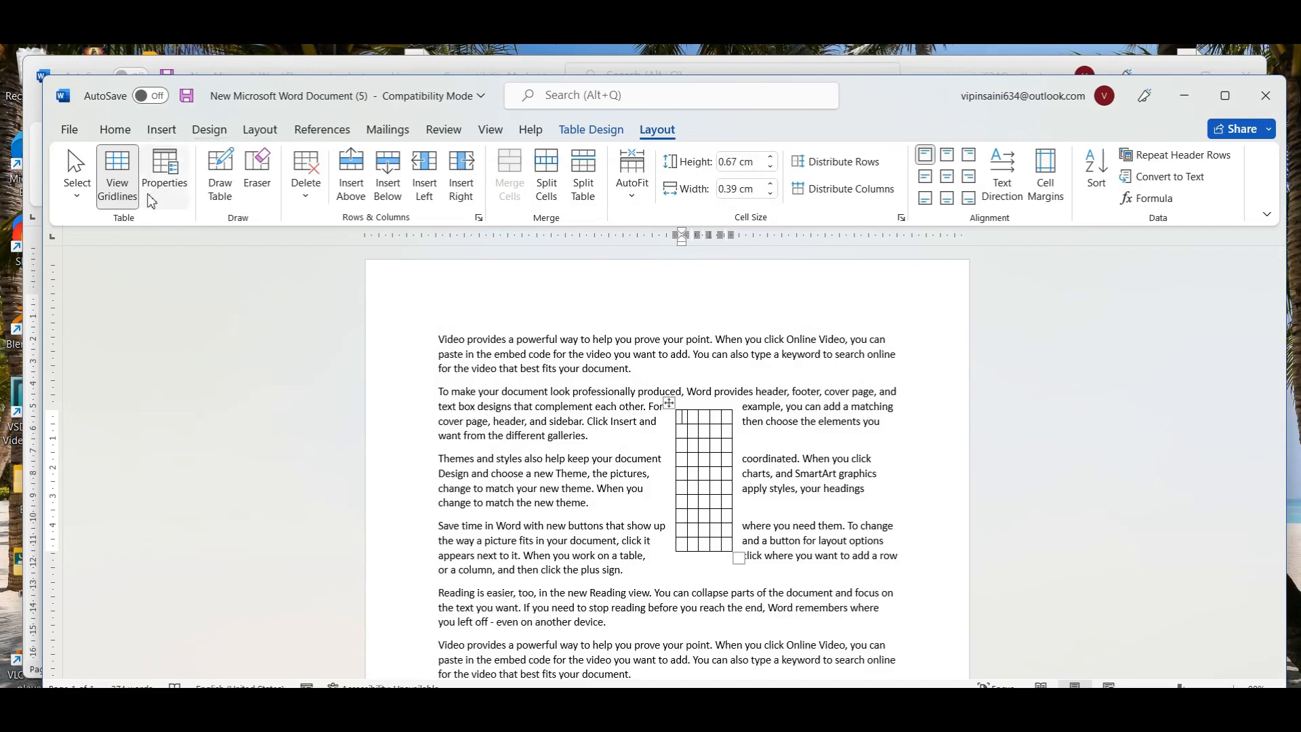
# Step: Return to the marks table document and place the cursor in the second student's roll number cell
pyautogui.click(1176, 103)
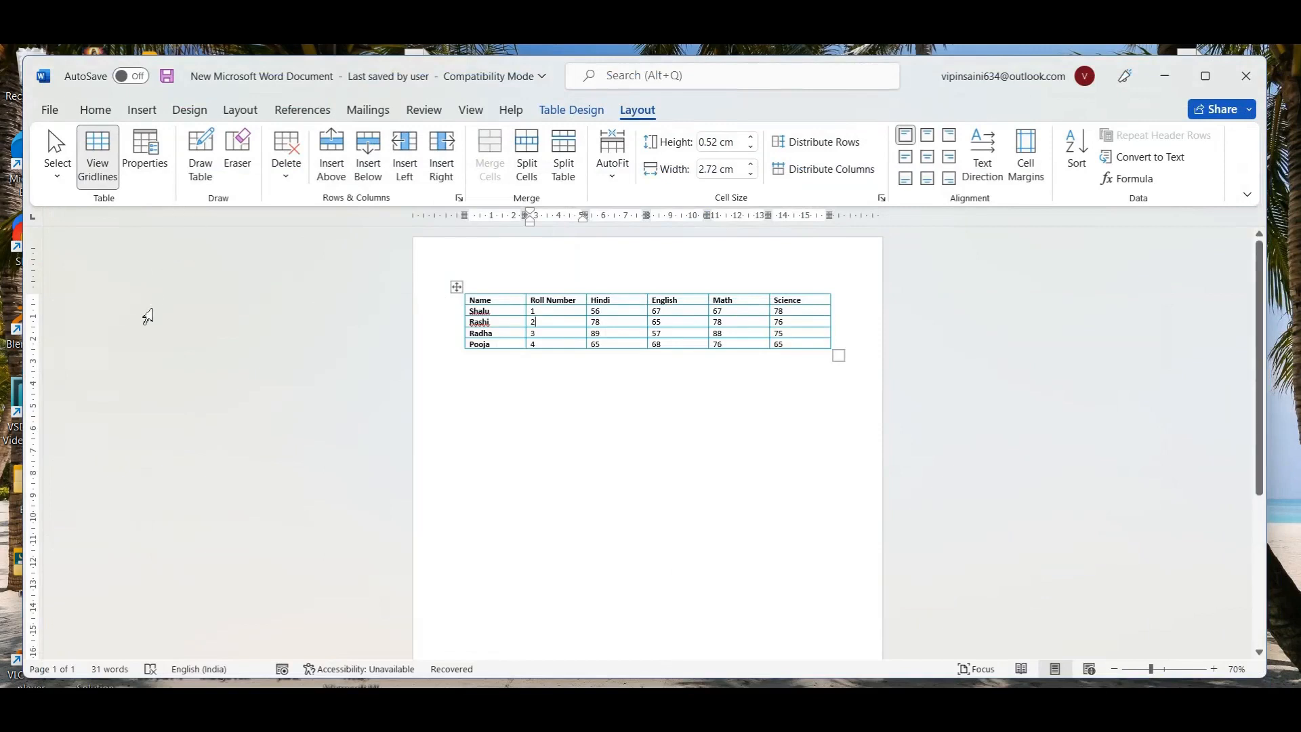
pyautogui.click(155, 702)
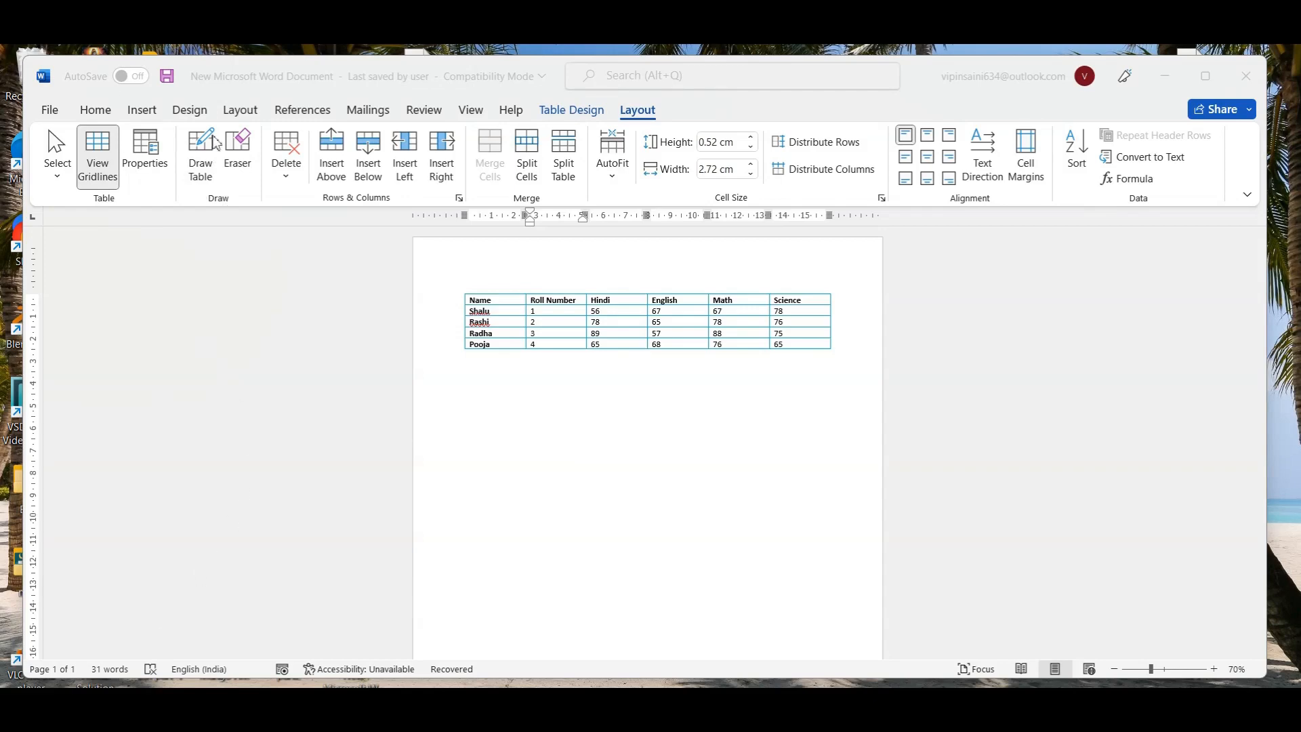
pyautogui.click(540, 322)
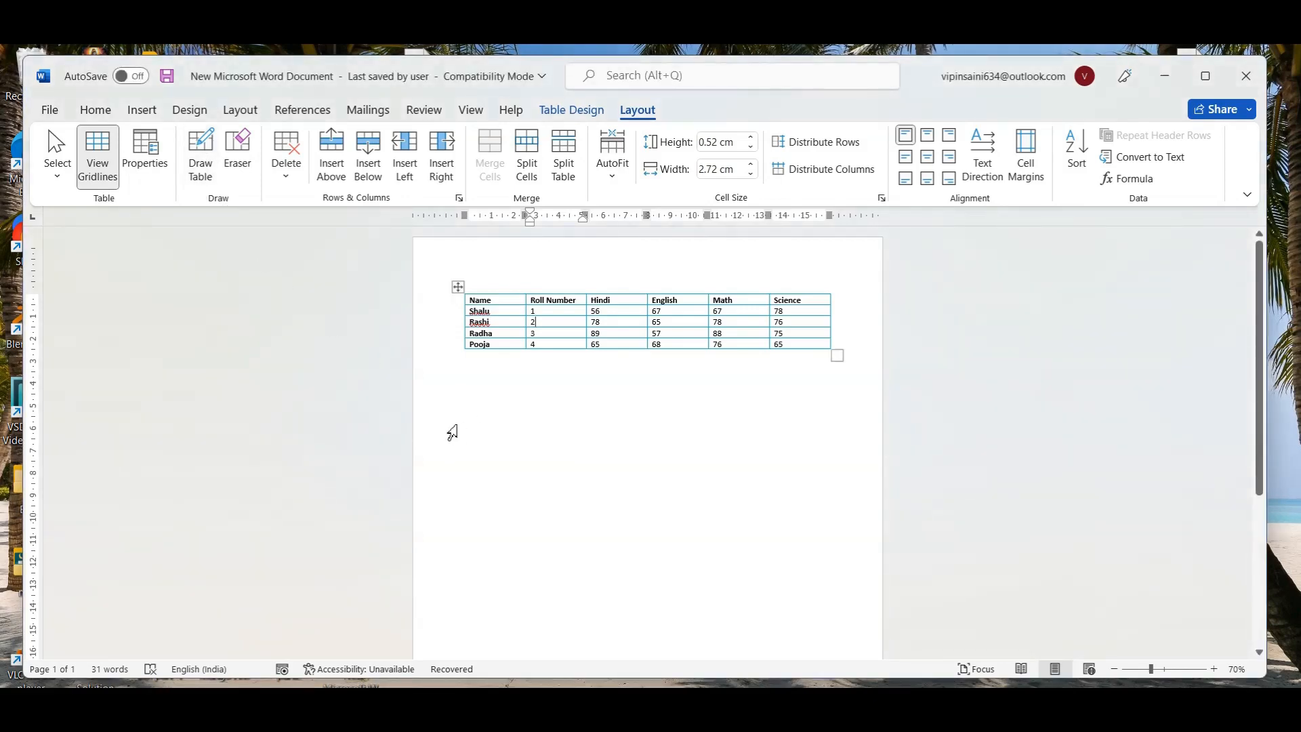
# Step: Draw a table about 14 cm wide and 3 cm high below the marks table and divide it into two rows
pyautogui.click(200, 154)
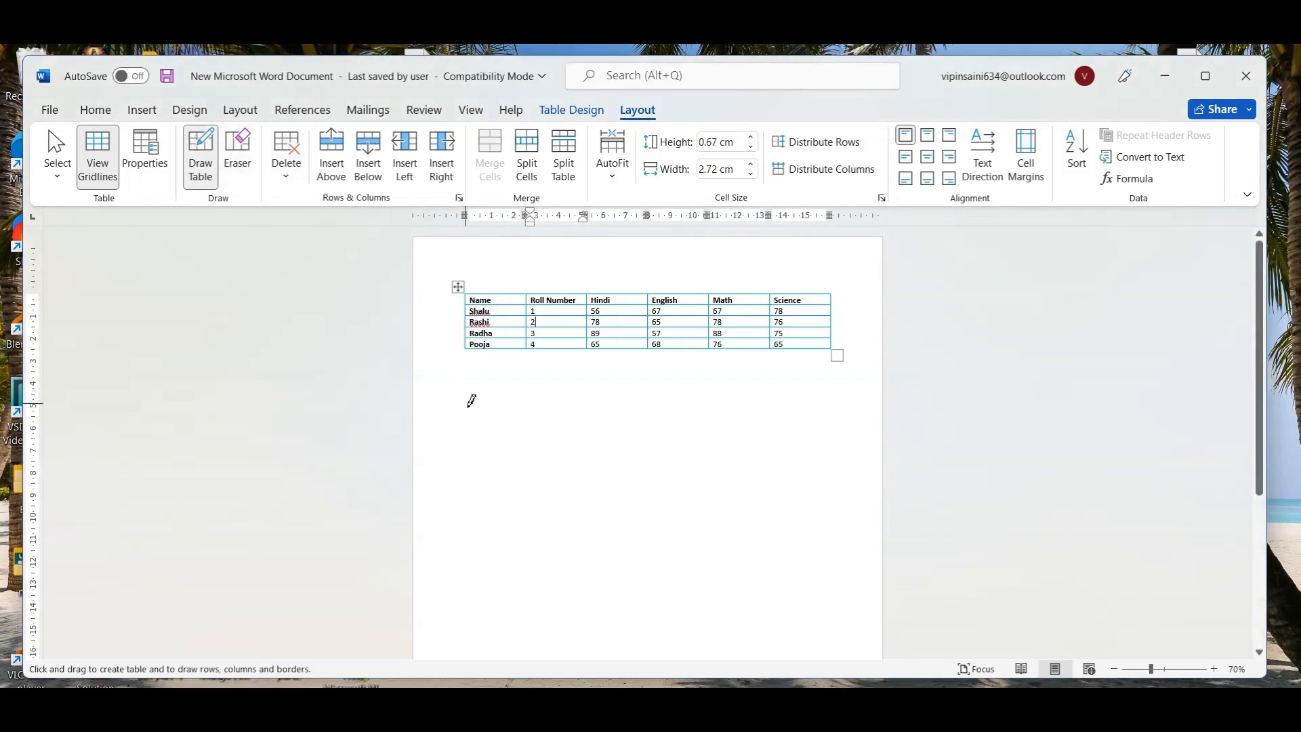
pyautogui.moveTo(463, 407); pyautogui.dragTo(776, 473)
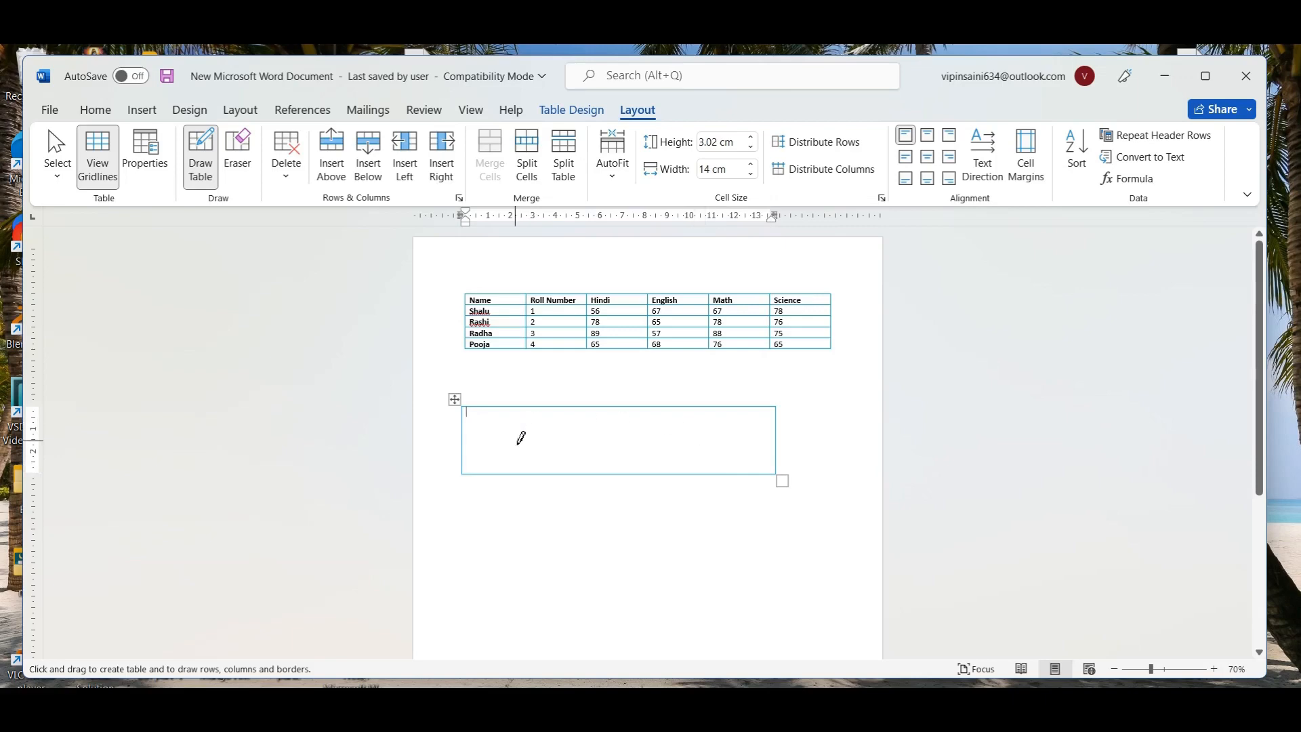
pyautogui.moveTo(468, 433); pyautogui.dragTo(737, 434)
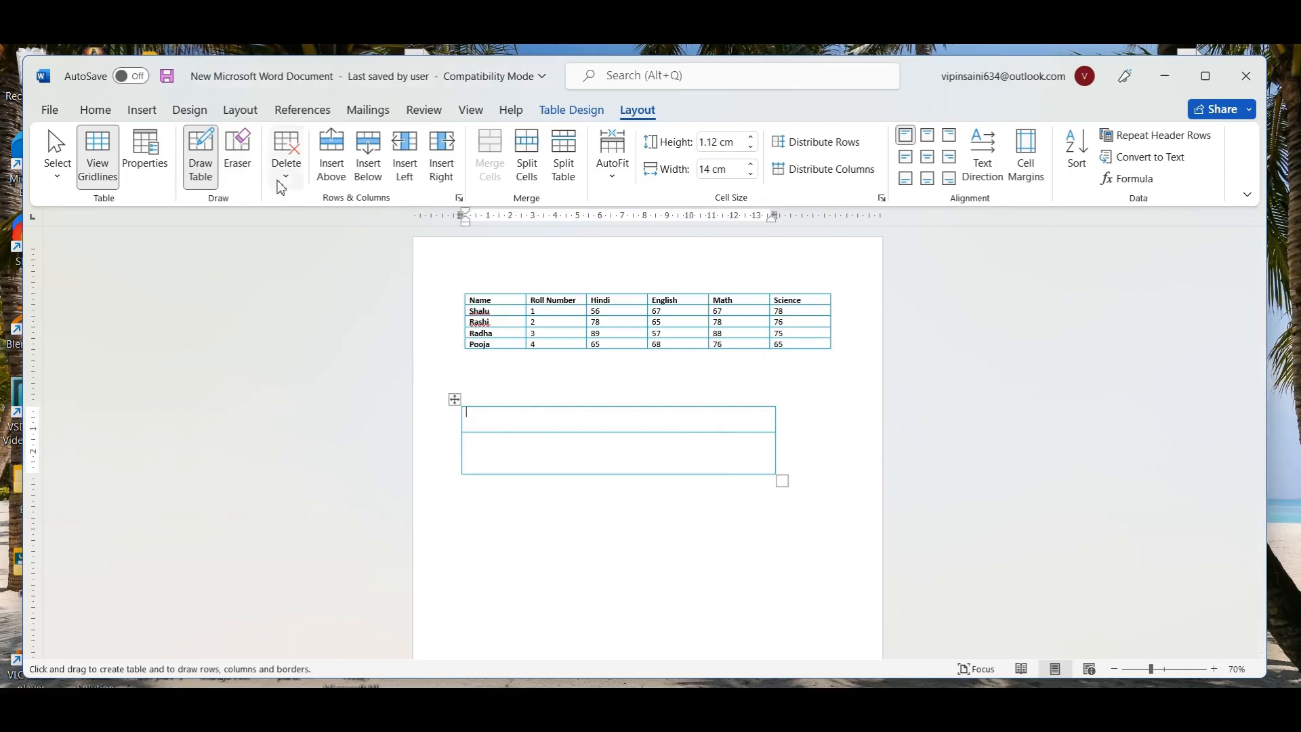
# Step: Erase the dividing line and all borders of the drawn table below the marks table
pyautogui.click(238, 157)
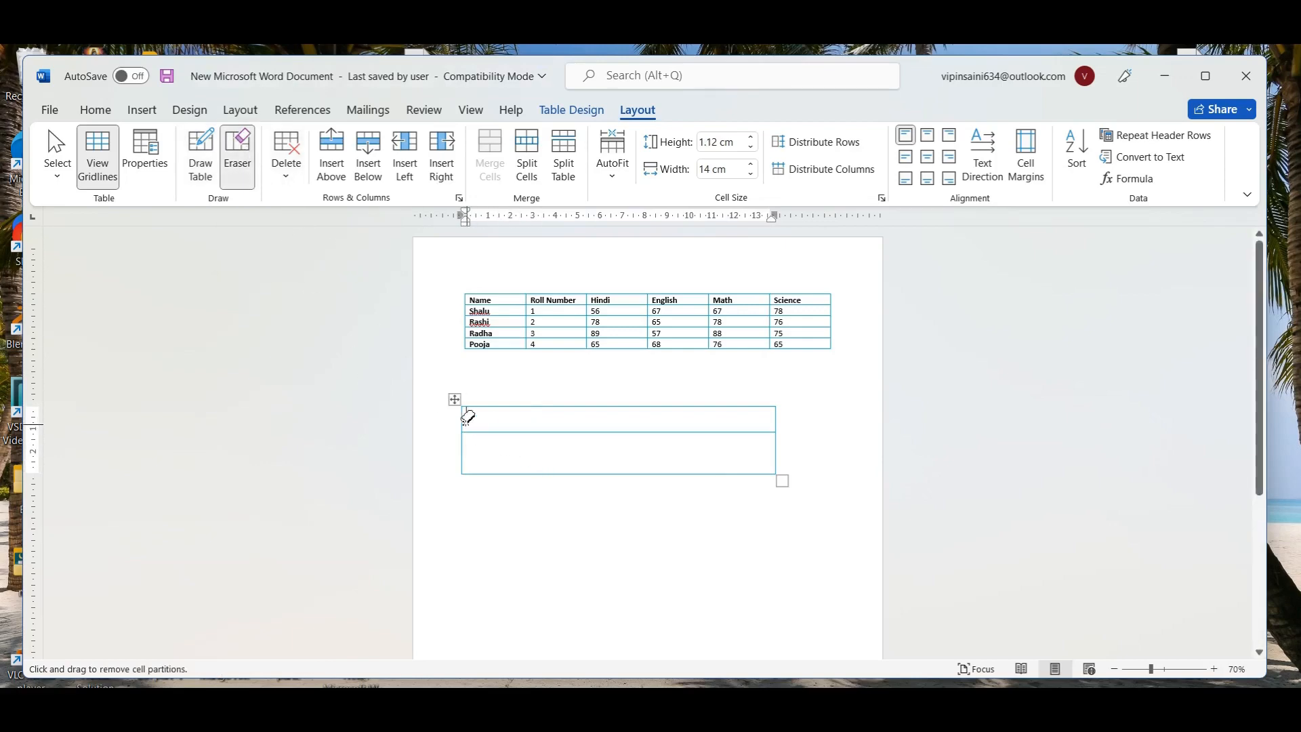
pyautogui.moveTo(461, 430); pyautogui.dragTo(804, 430)
pyautogui.moveTo(528, 398); pyautogui.dragTo(546, 460)
pyautogui.moveTo(447, 423)
pyautogui.mouseDown()
pyautogui.moveTo(760, 466)
pyautogui.moveTo(816, 456)
pyautogui.moveTo(784, 497)
pyautogui.mouseUp()
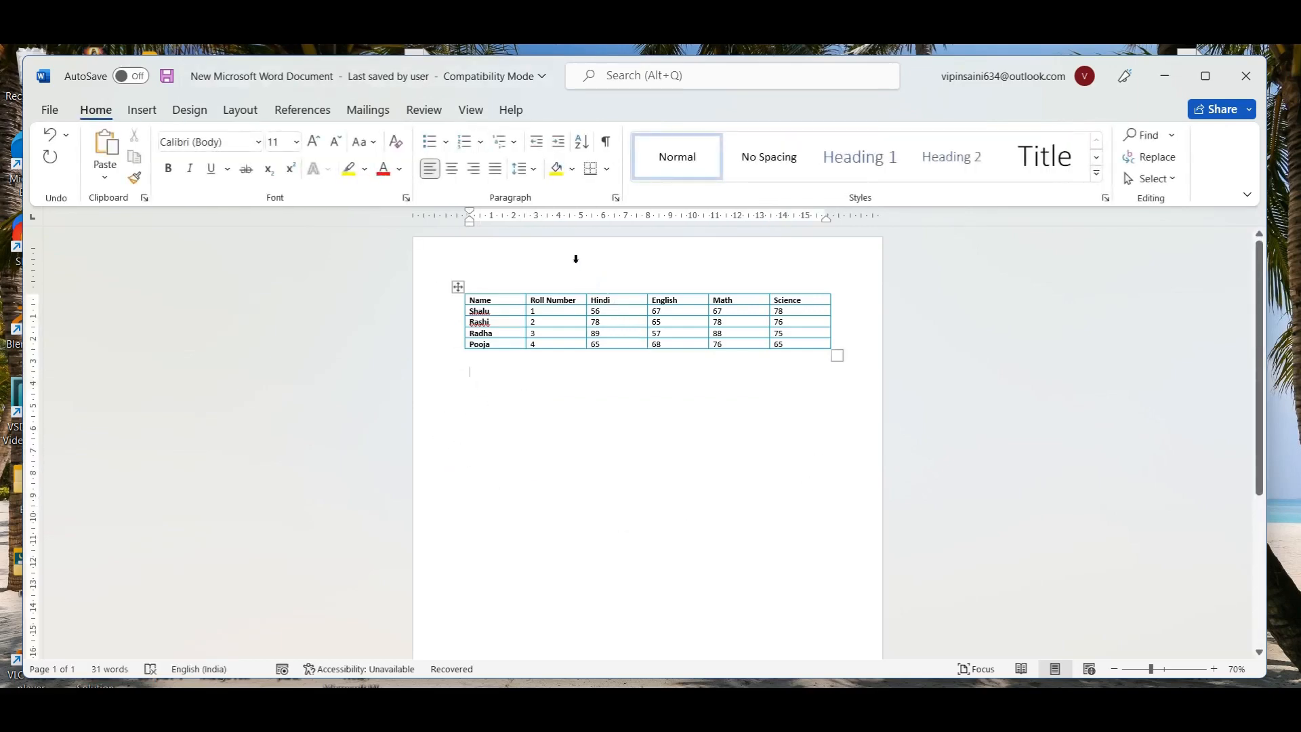
# Step: Delete the second student's Hindi mark cell with Shift cells left, and undo the deletion
pyautogui.click(586, 325)
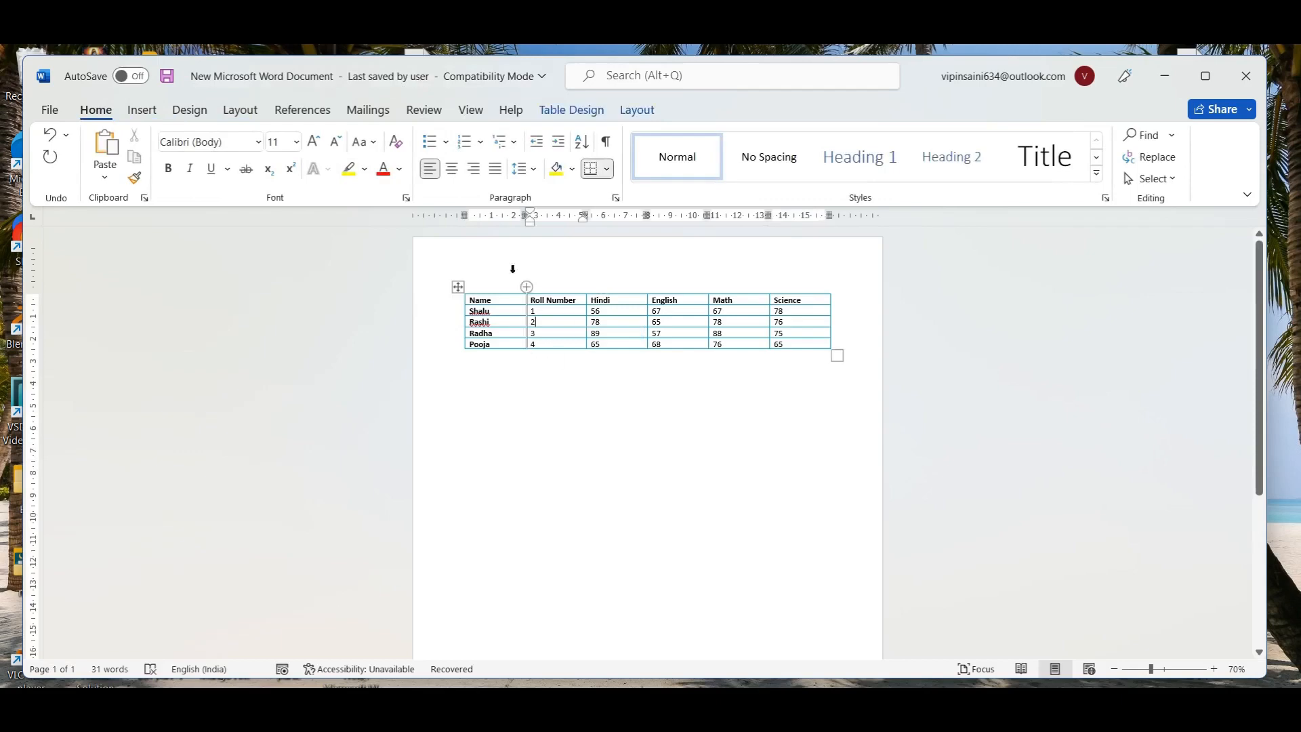
pyautogui.click(633, 111)
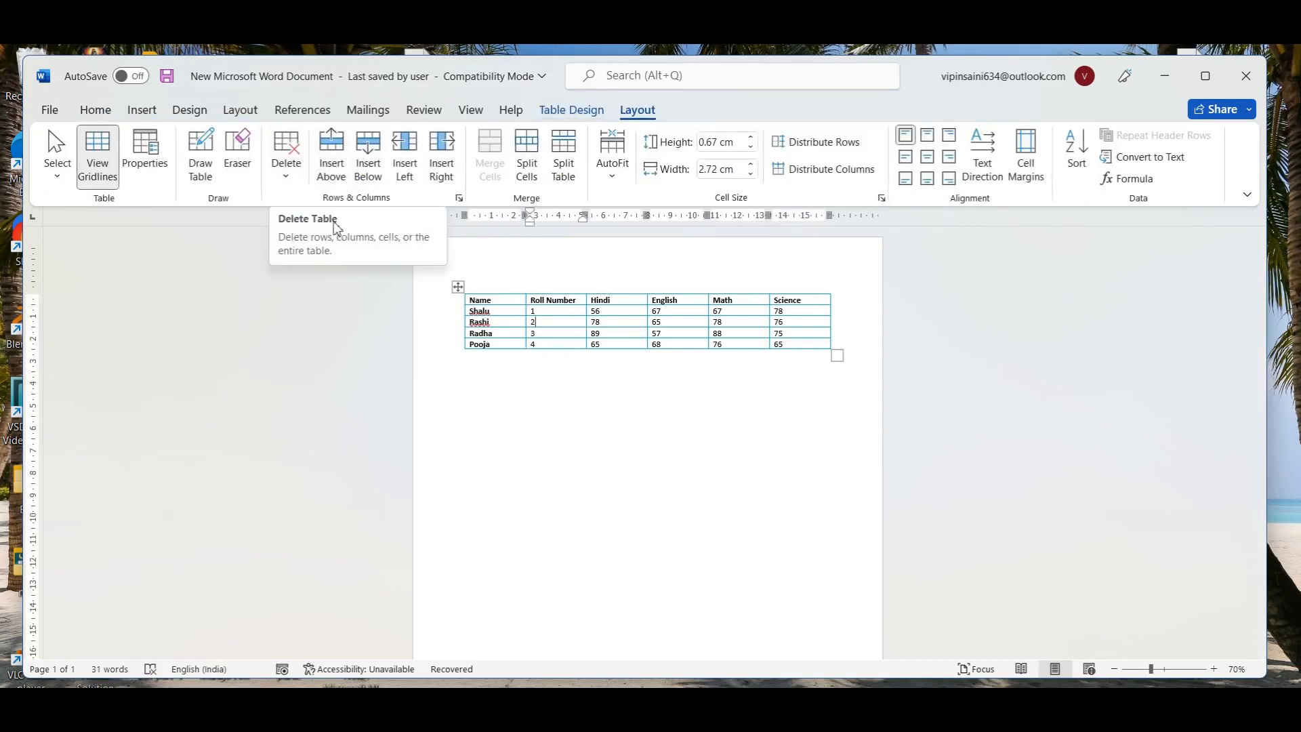
pyautogui.click(288, 178)
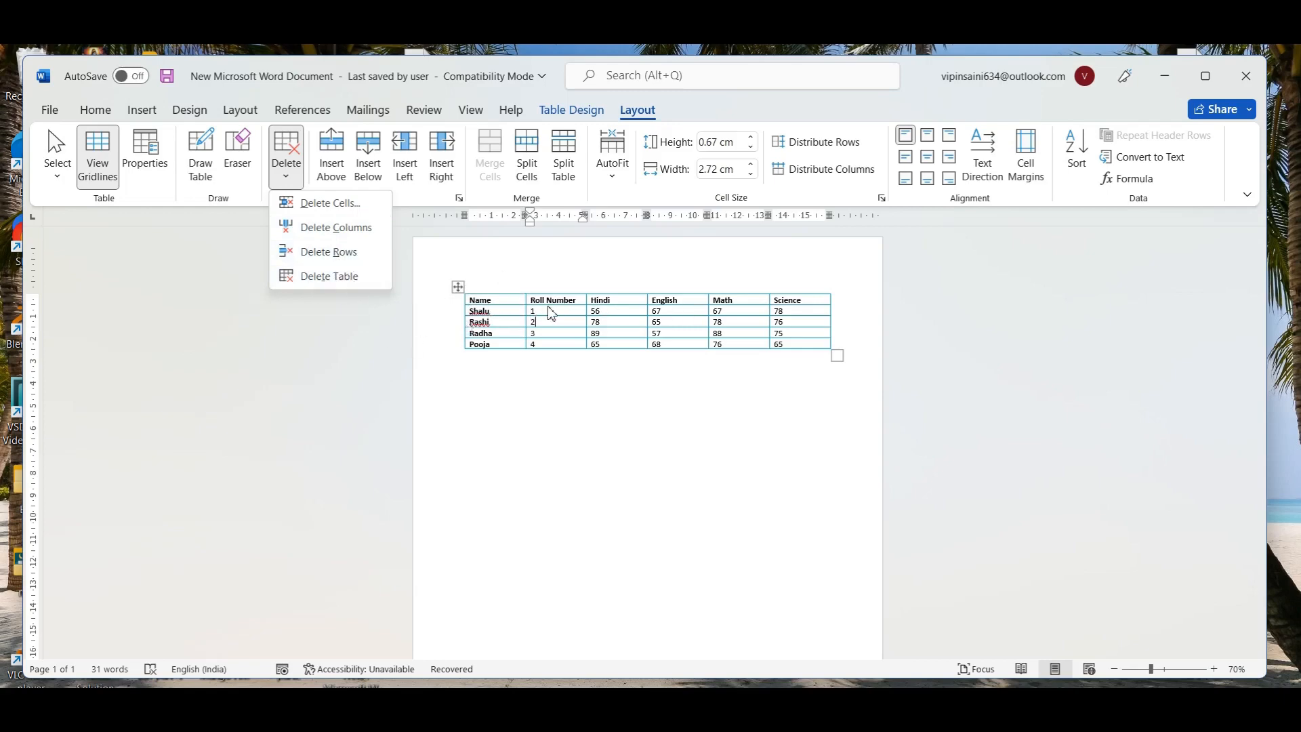
pyautogui.click(618, 326)
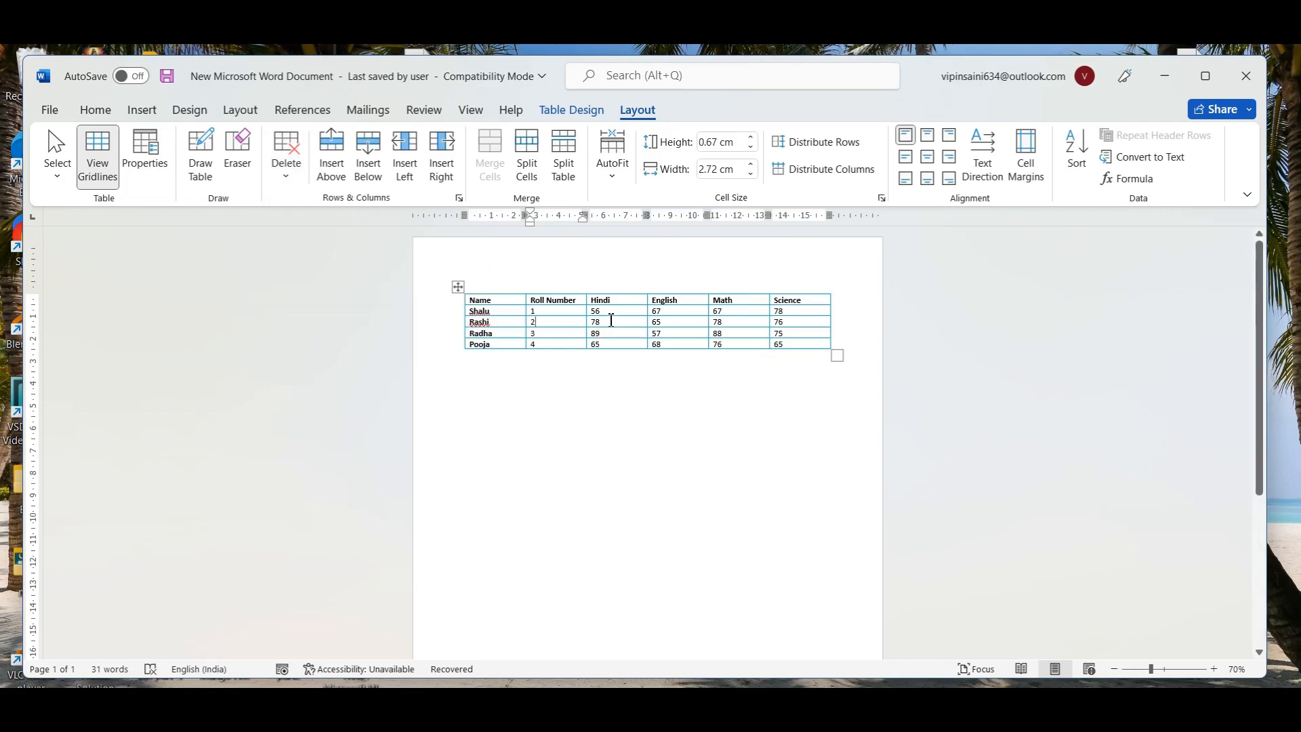
pyautogui.click(611, 321)
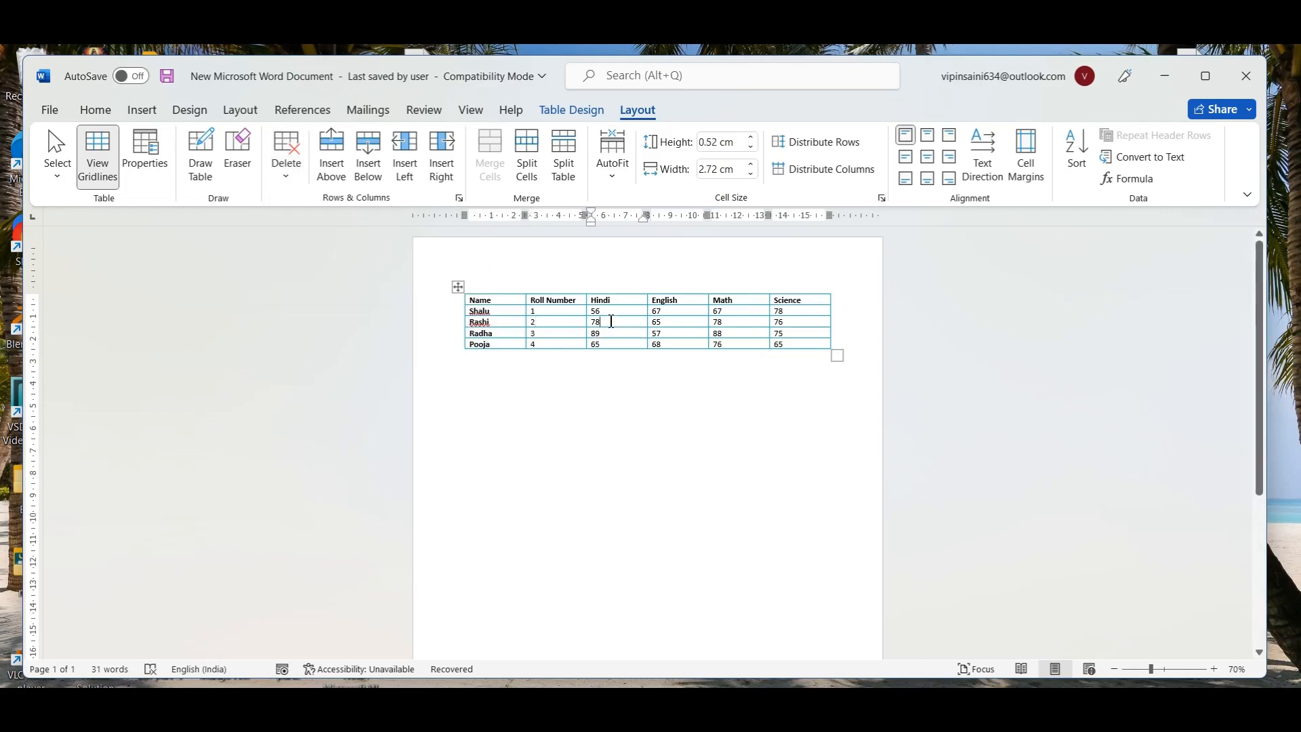
pyautogui.click(283, 168)
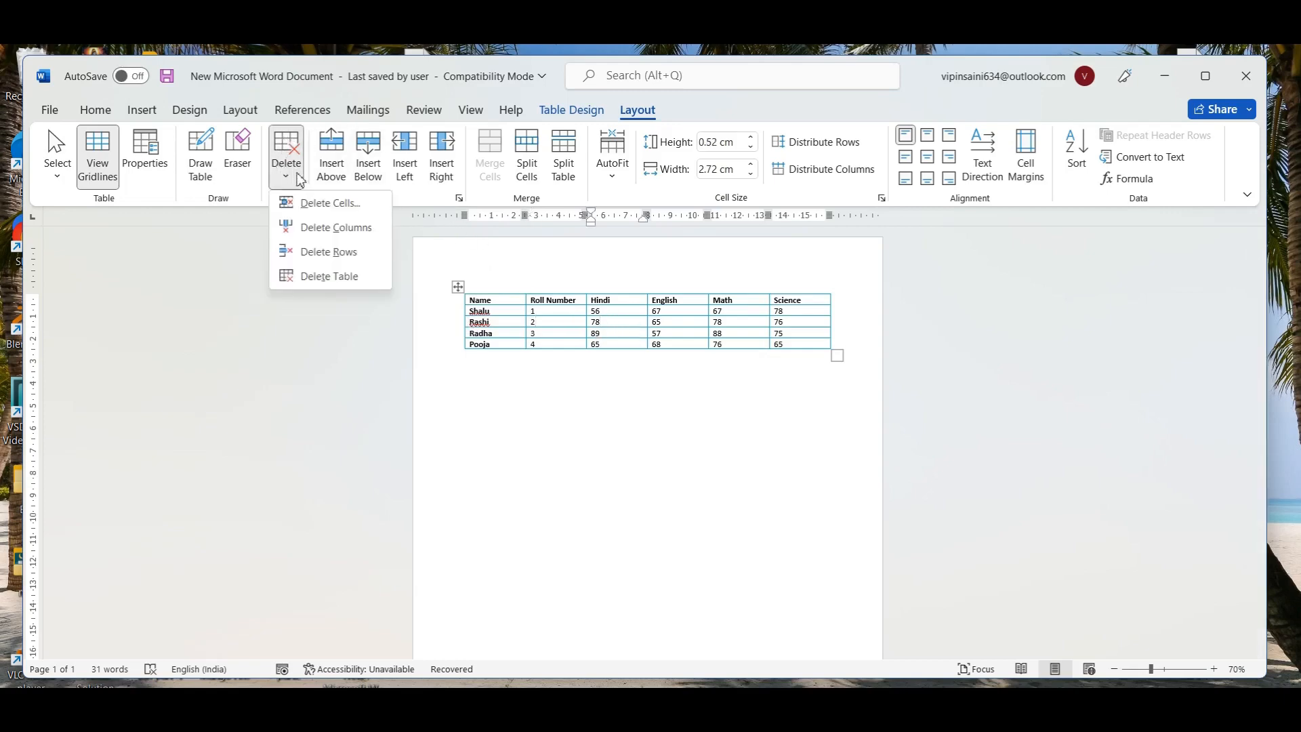
pyautogui.click(323, 210)
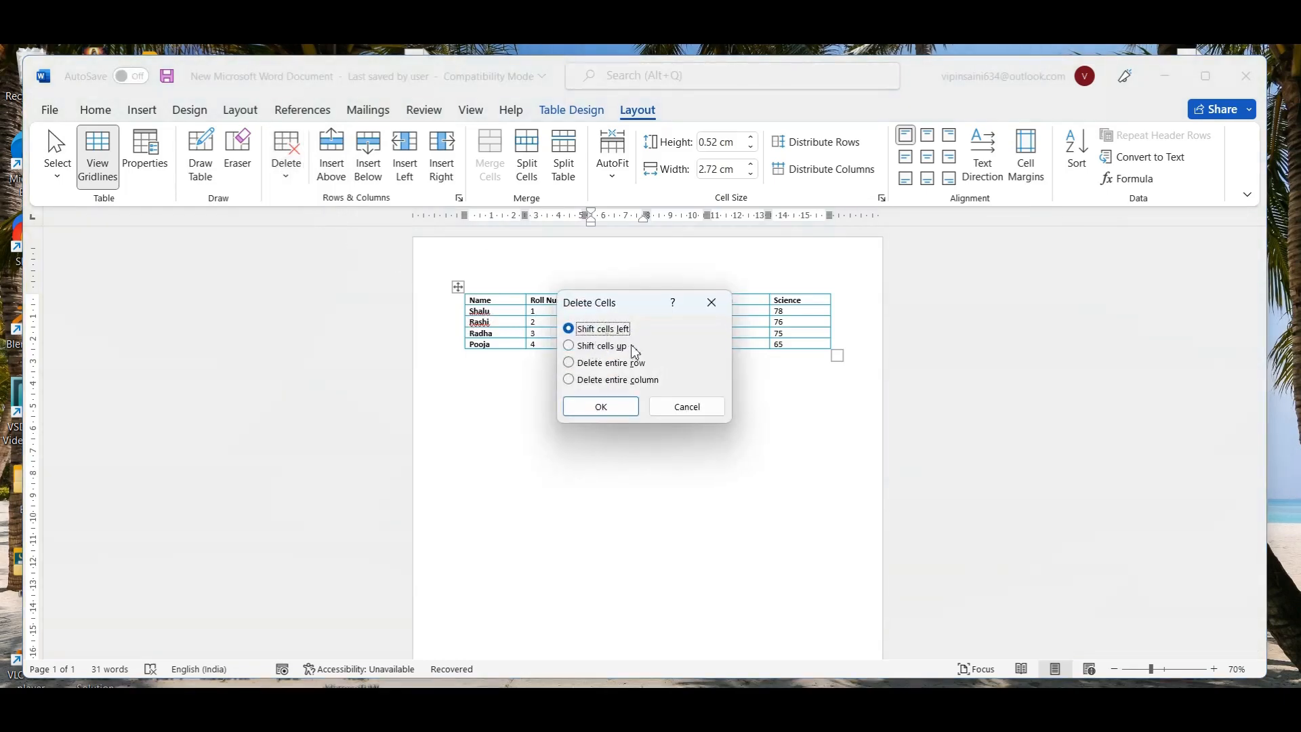
pyautogui.click(624, 407)
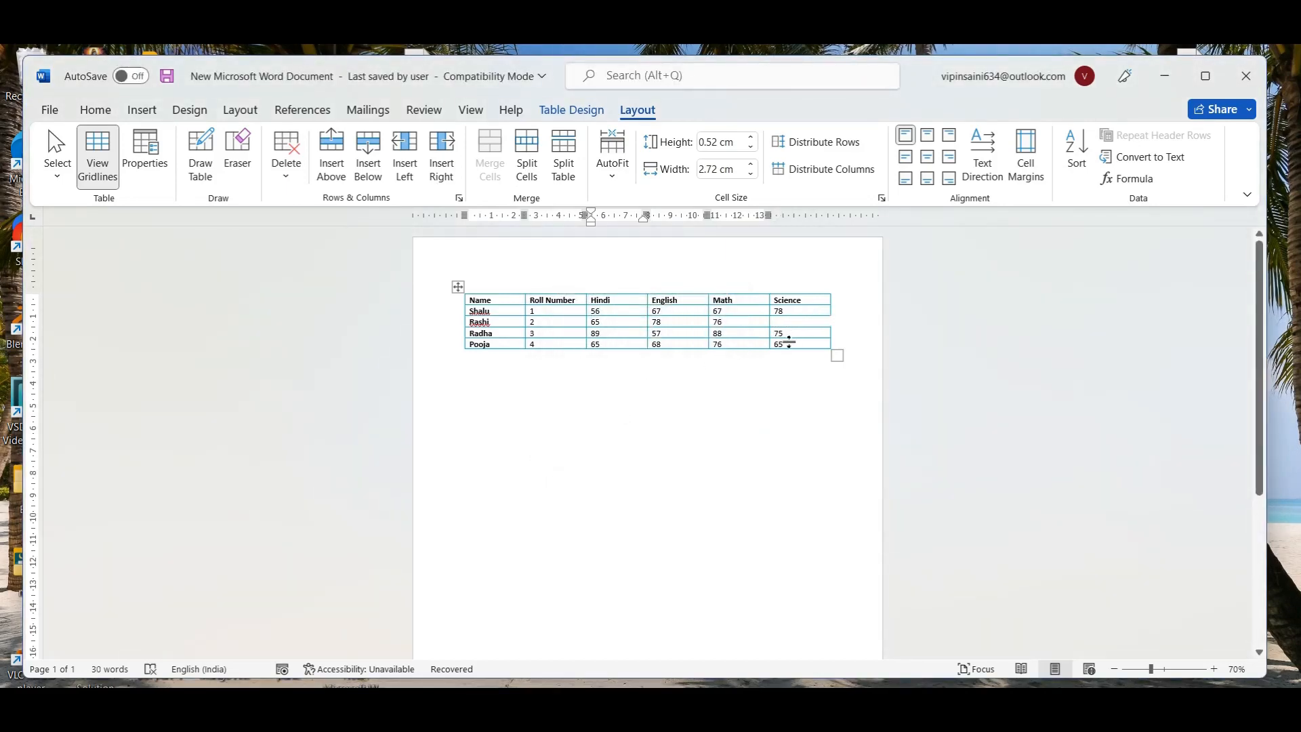
pyautogui.hotkey('ctrl', 'z')
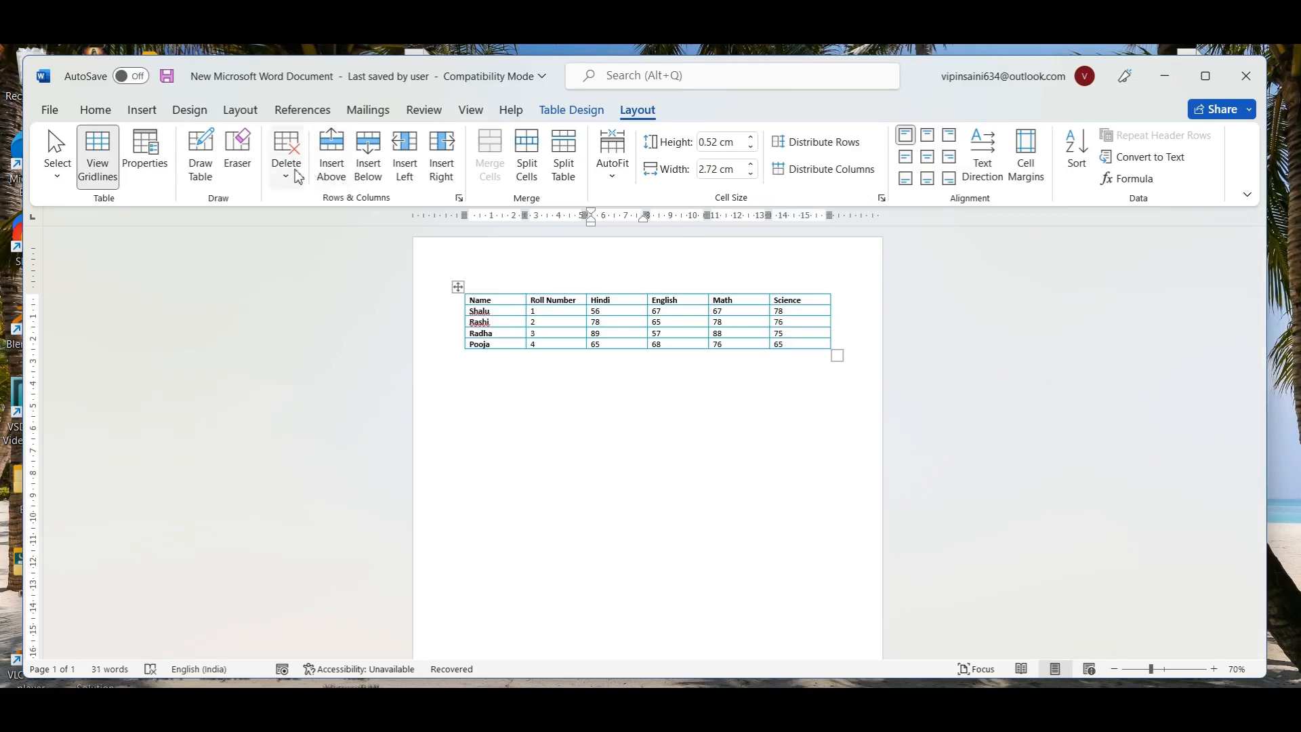
# Step: Delete the Roll Number column from the marks table and undo the deletion
pyautogui.click(554, 320)
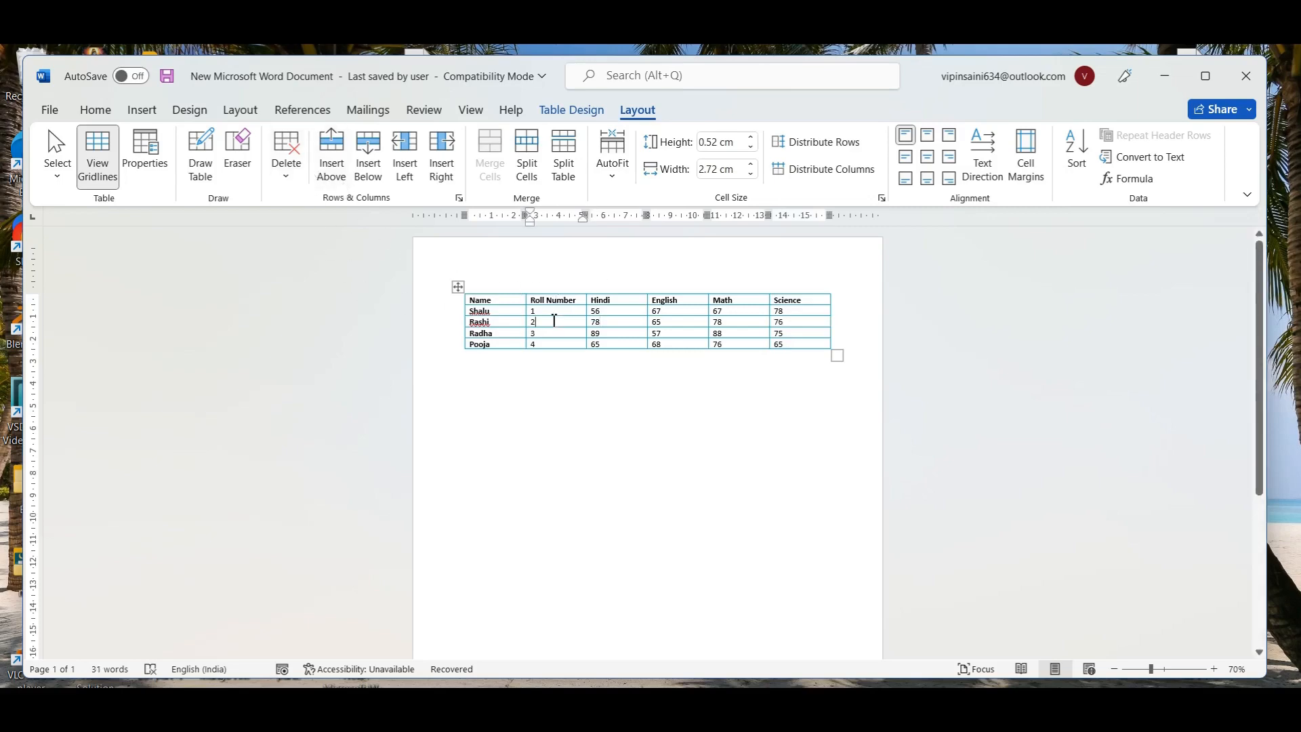
pyautogui.click(287, 172)
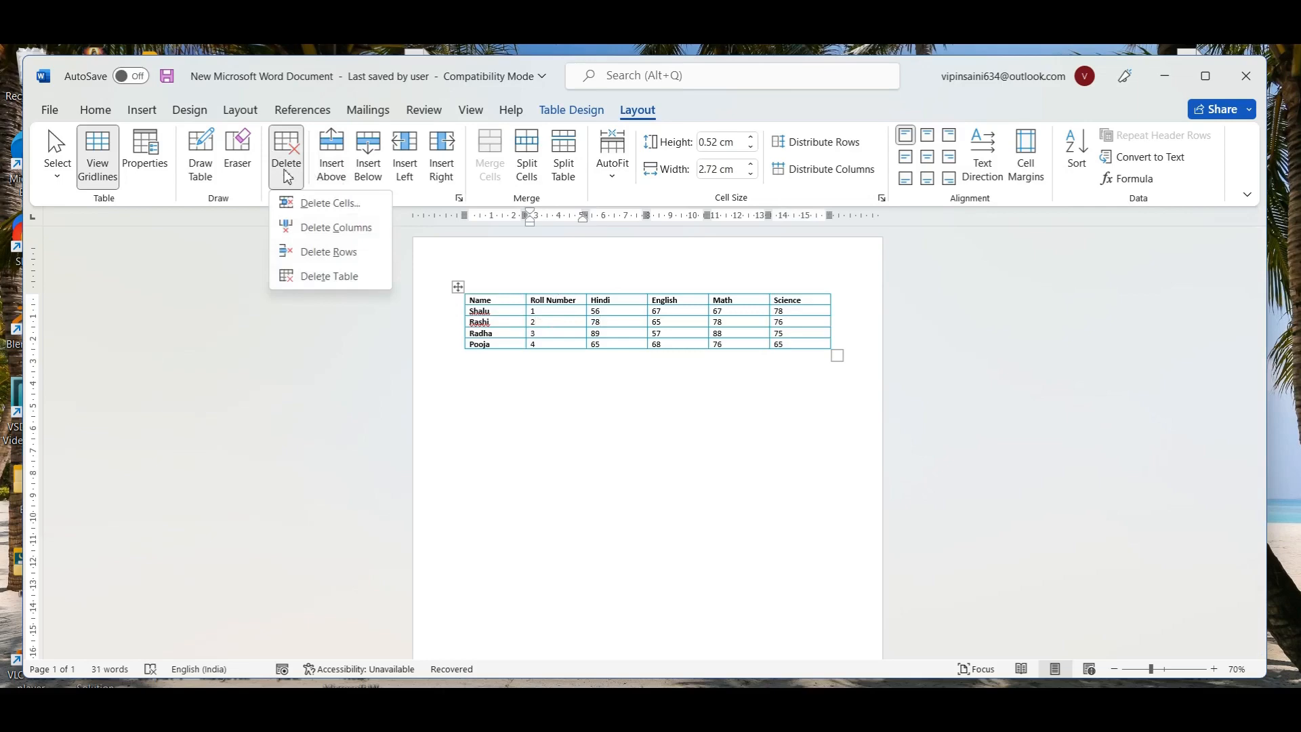
pyautogui.click(303, 228)
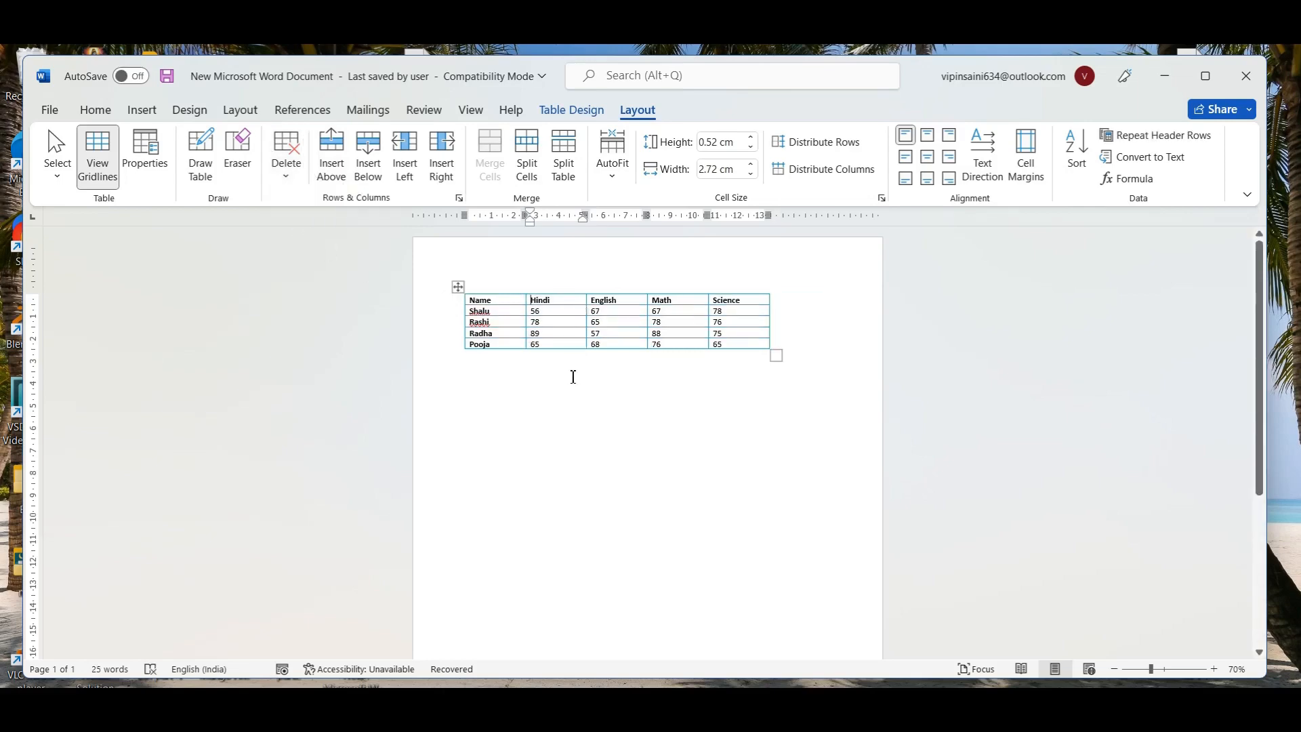
pyautogui.hotkey('ctrl', 'z')
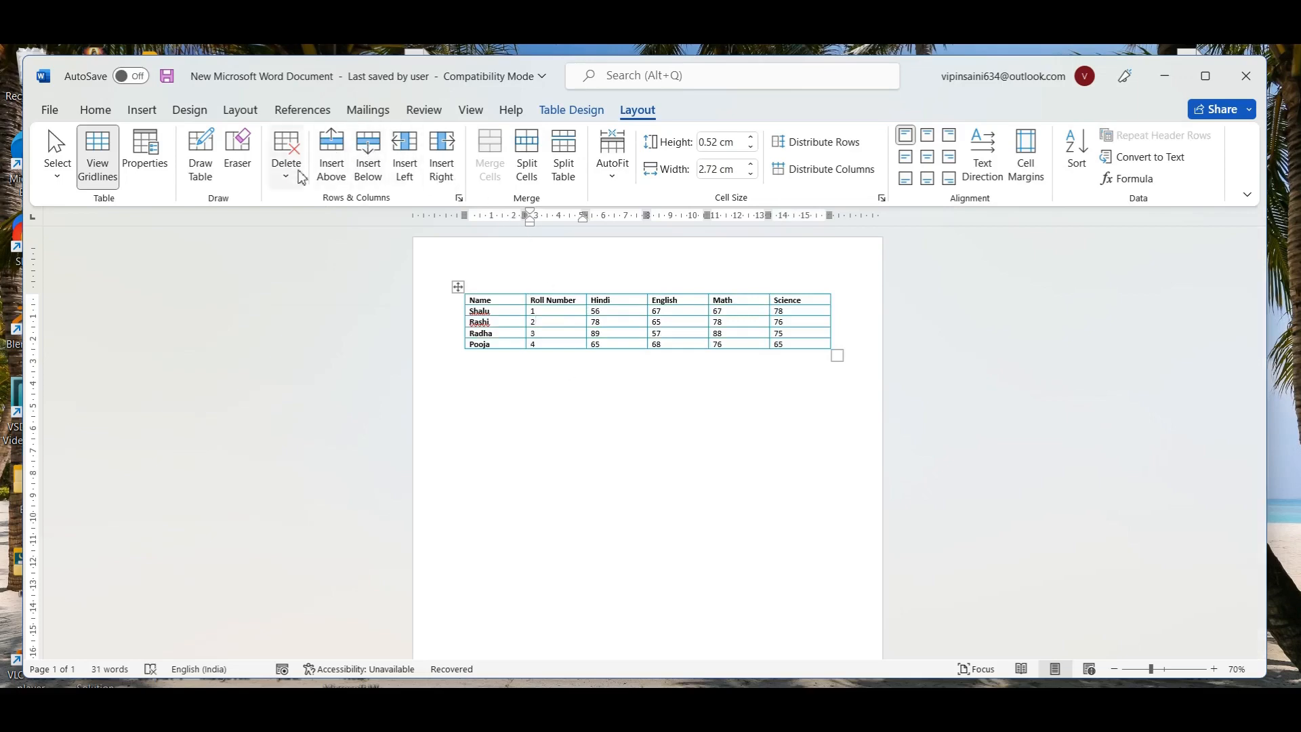
# Step: Delete the second student's entire row and undo the deletion
pyautogui.click(298, 174)
pyautogui.click(311, 253)
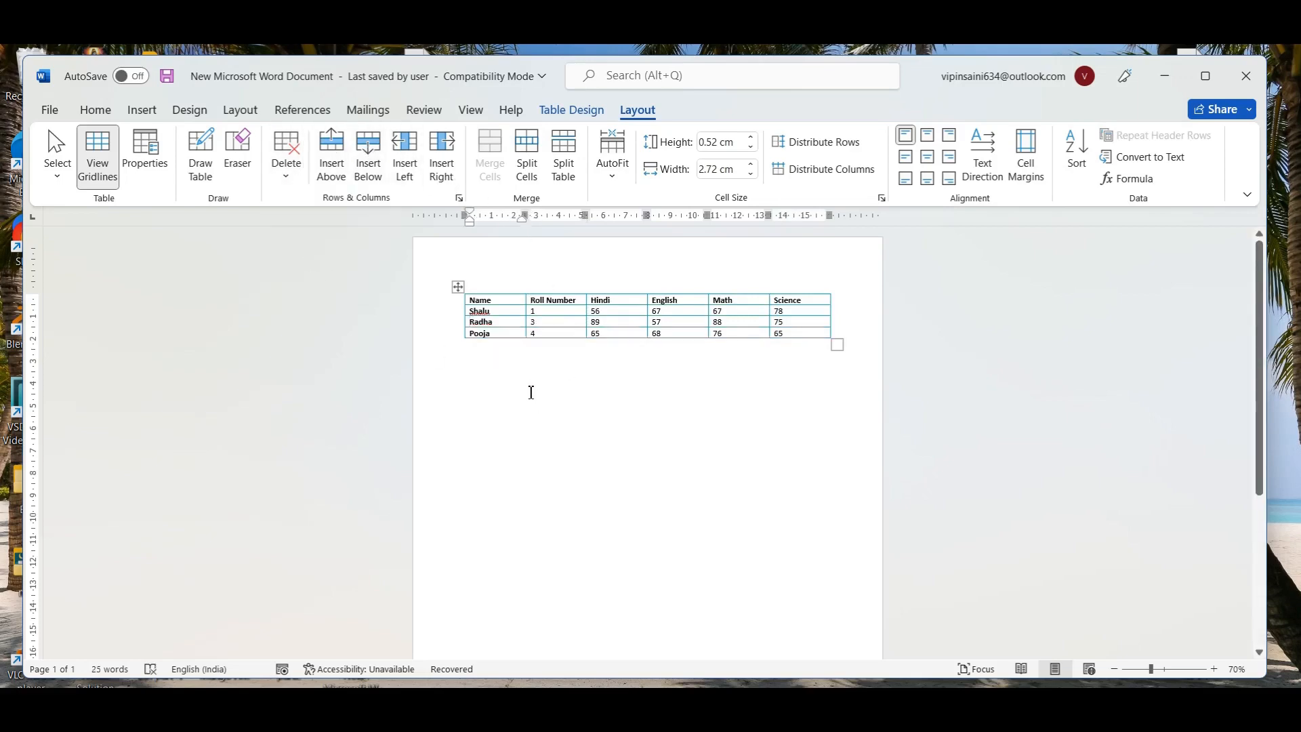
pyautogui.hotkey('ctrl', 'z')
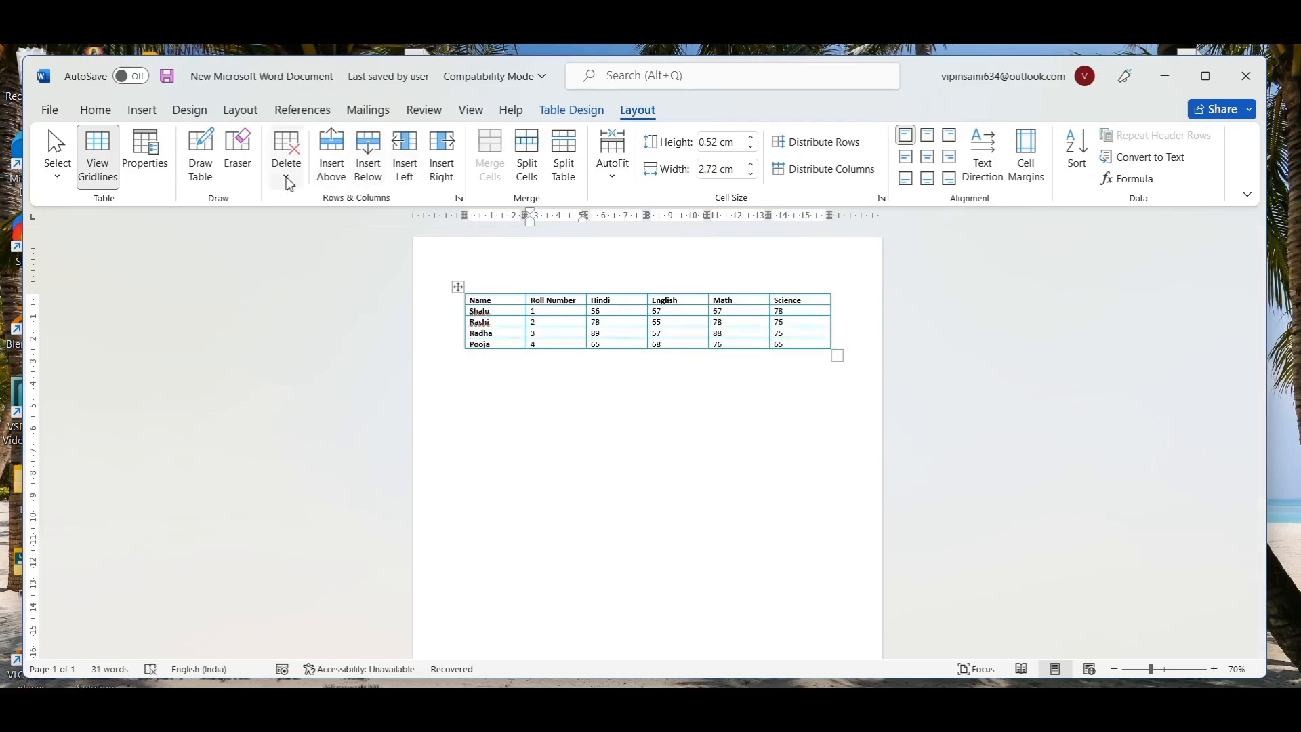
# Step: Delete the entire marks table and undo the deletion
pyautogui.click(287, 178)
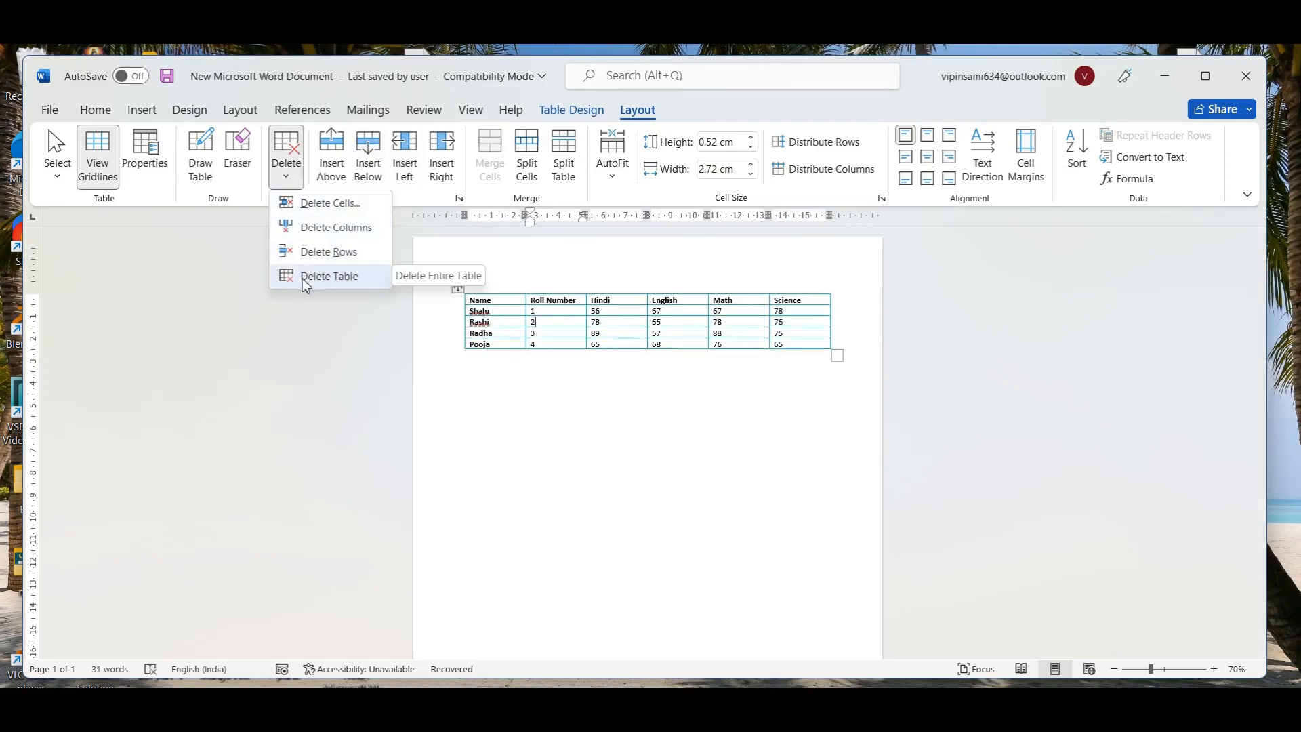
pyautogui.click(307, 279)
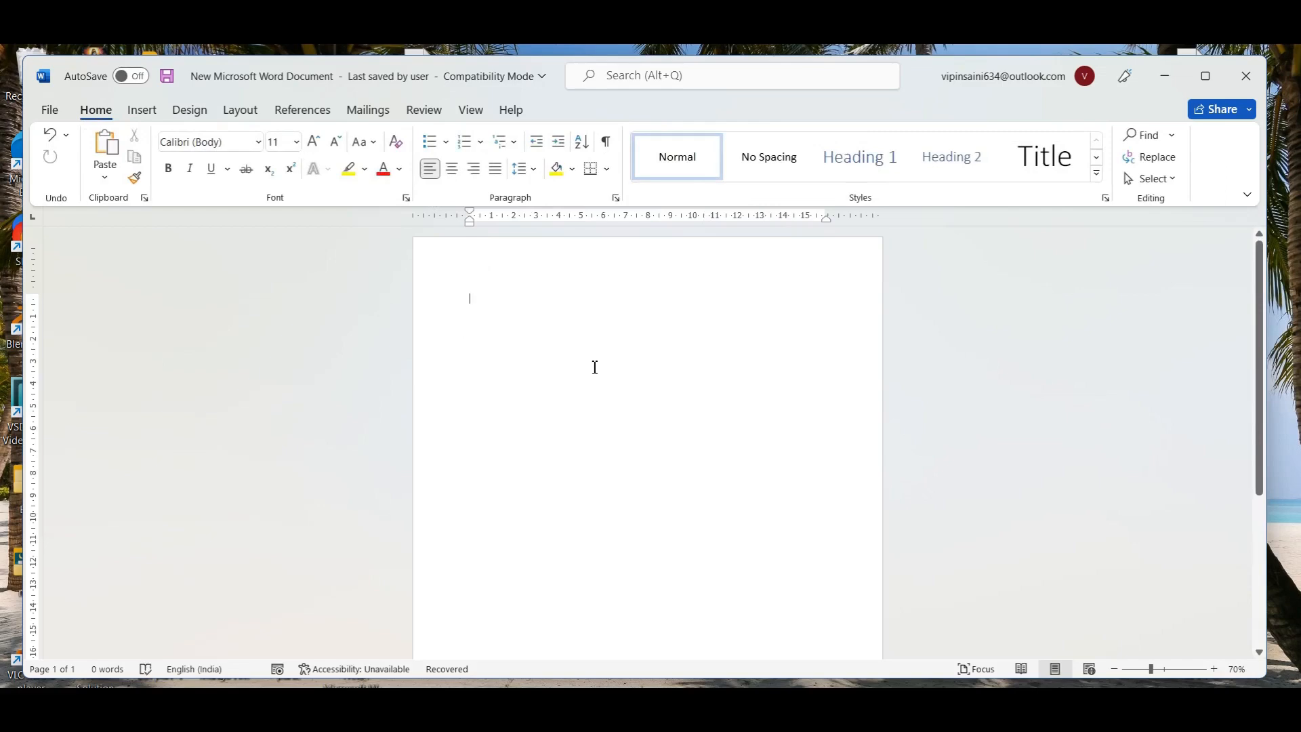
pyautogui.hotkey('ctrl', 'z')
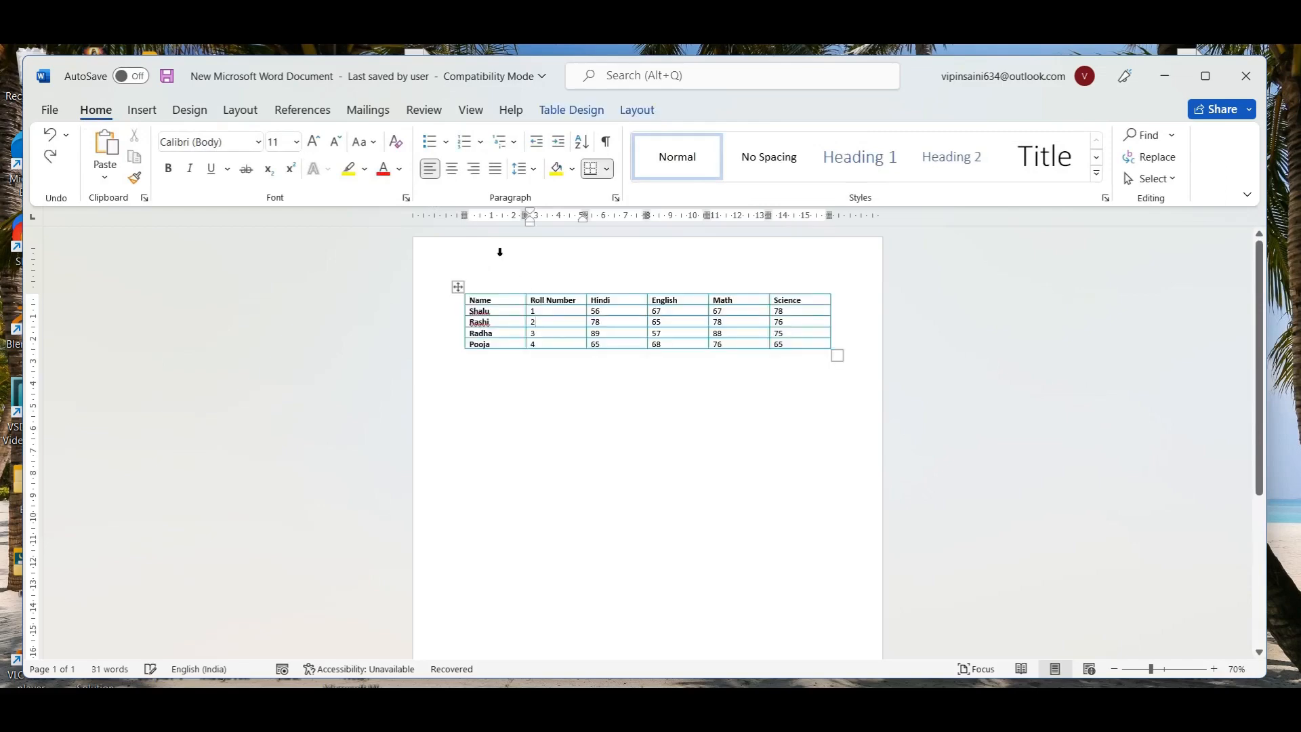
# Step: Insert one blank row above and one blank row below the first student's row
pyautogui.click(624, 111)
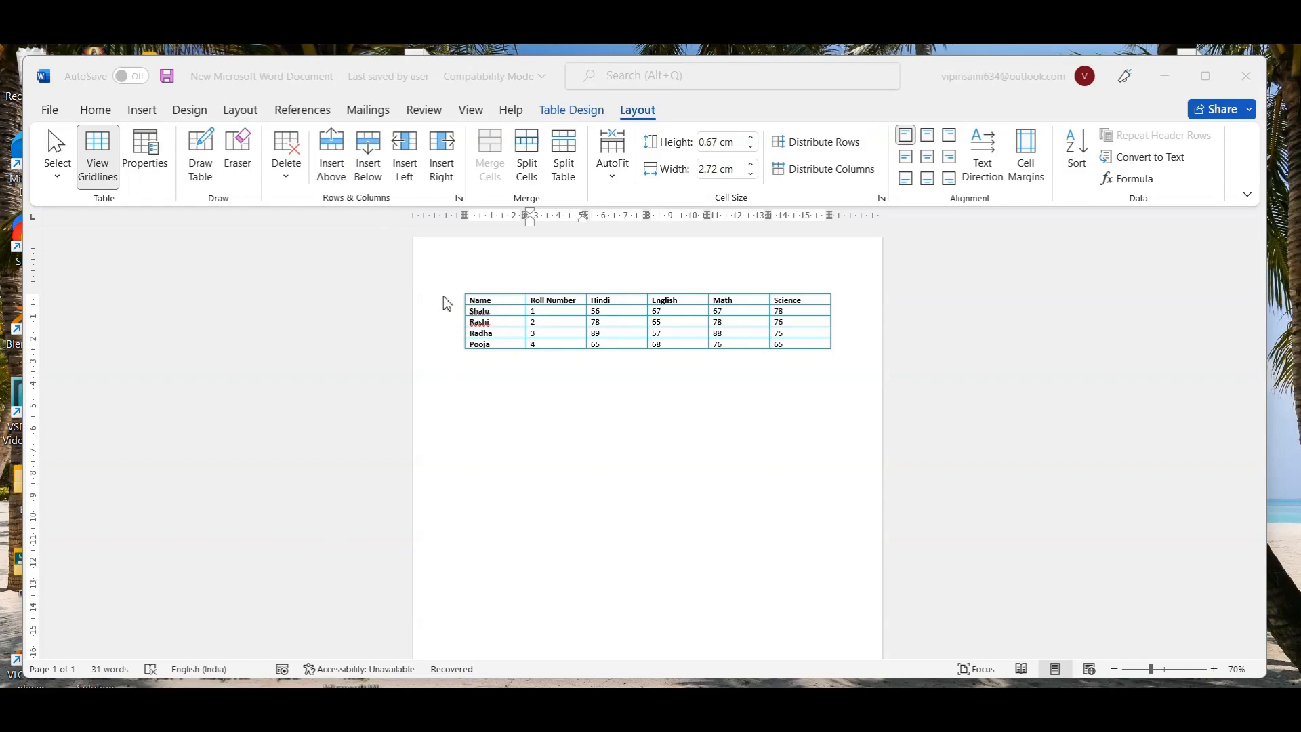
pyautogui.click(495, 313)
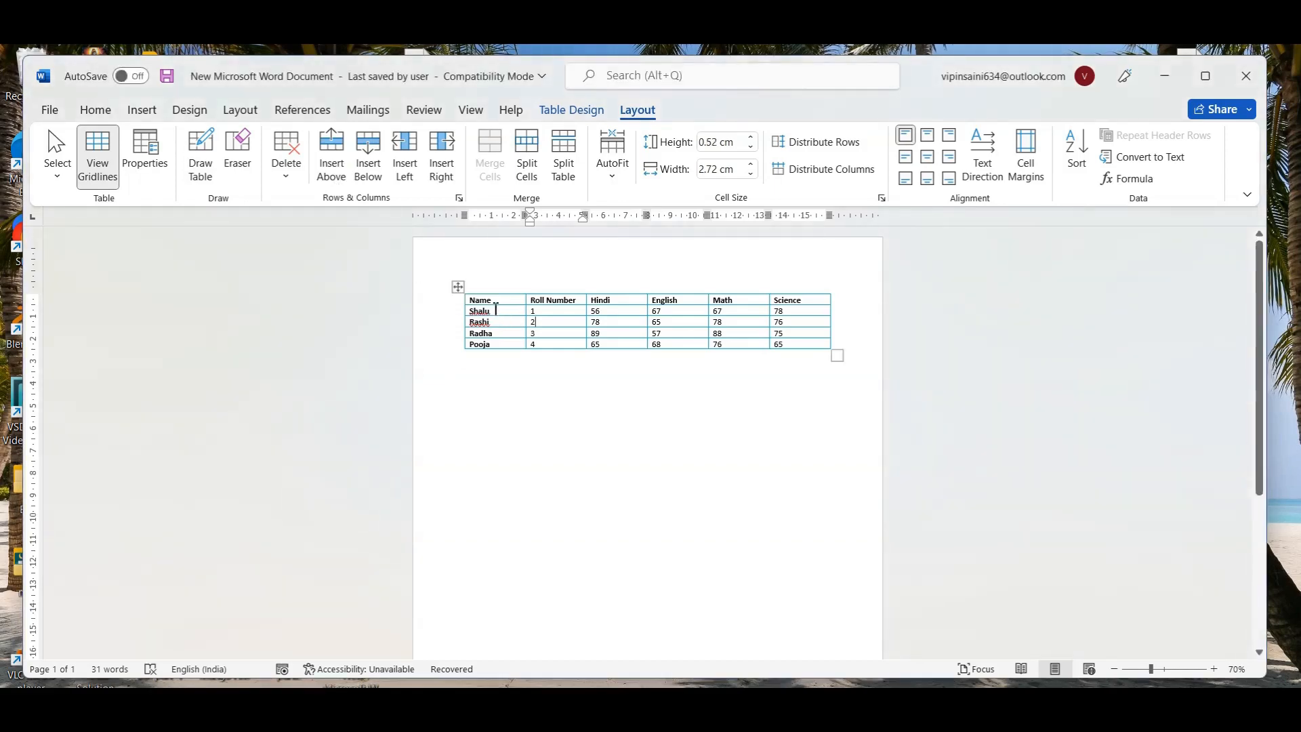
pyautogui.click(332, 152)
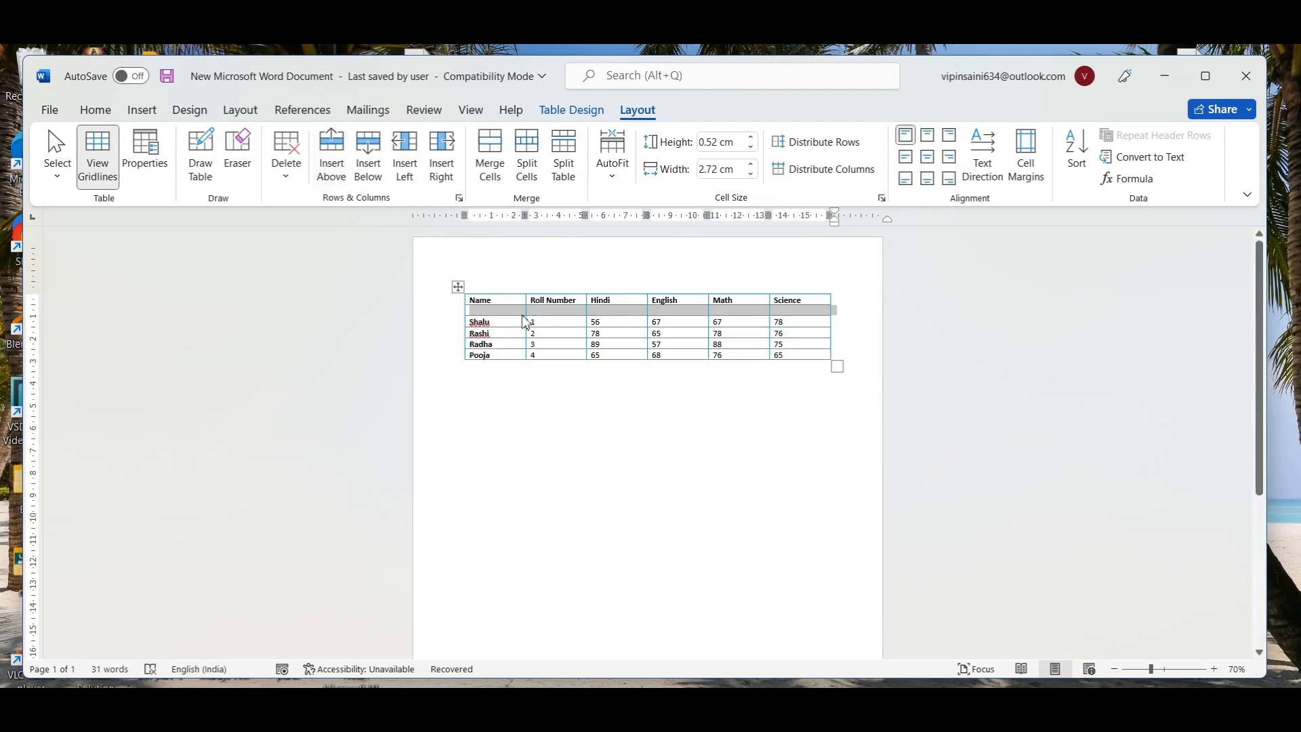
pyautogui.click(498, 323)
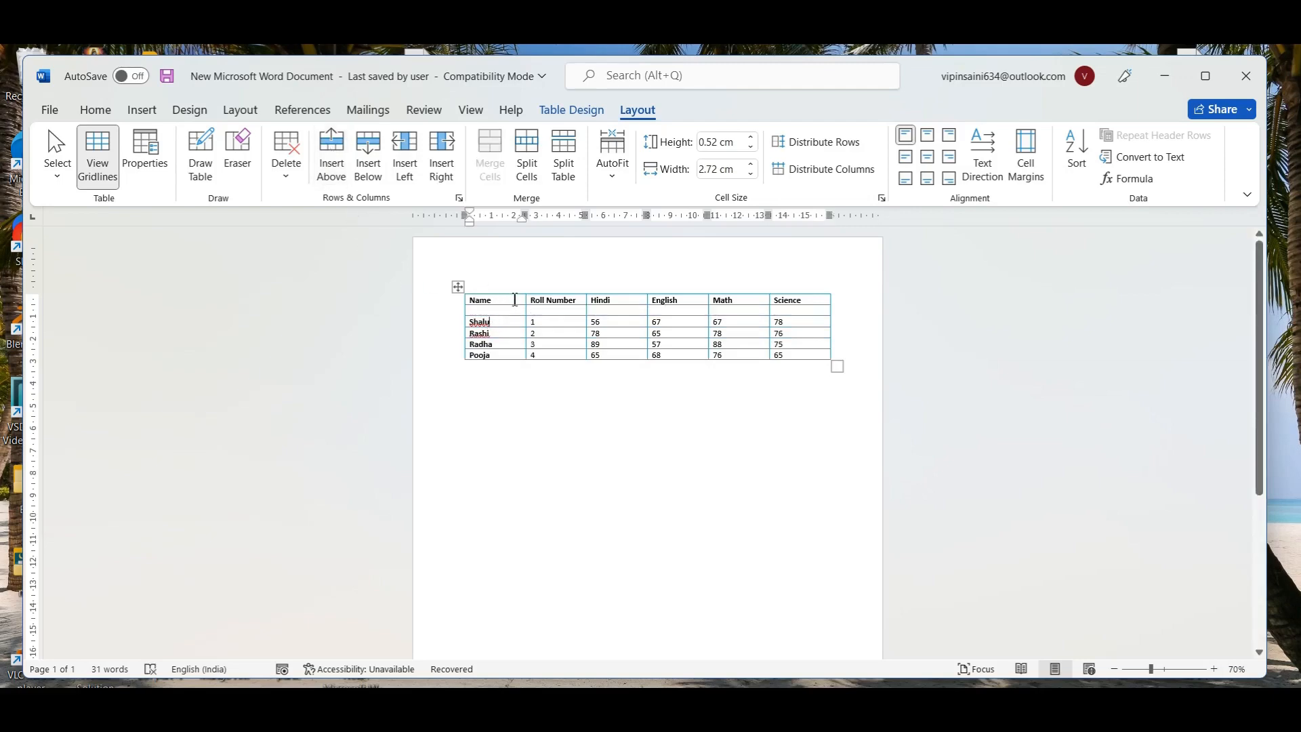
pyautogui.click(367, 152)
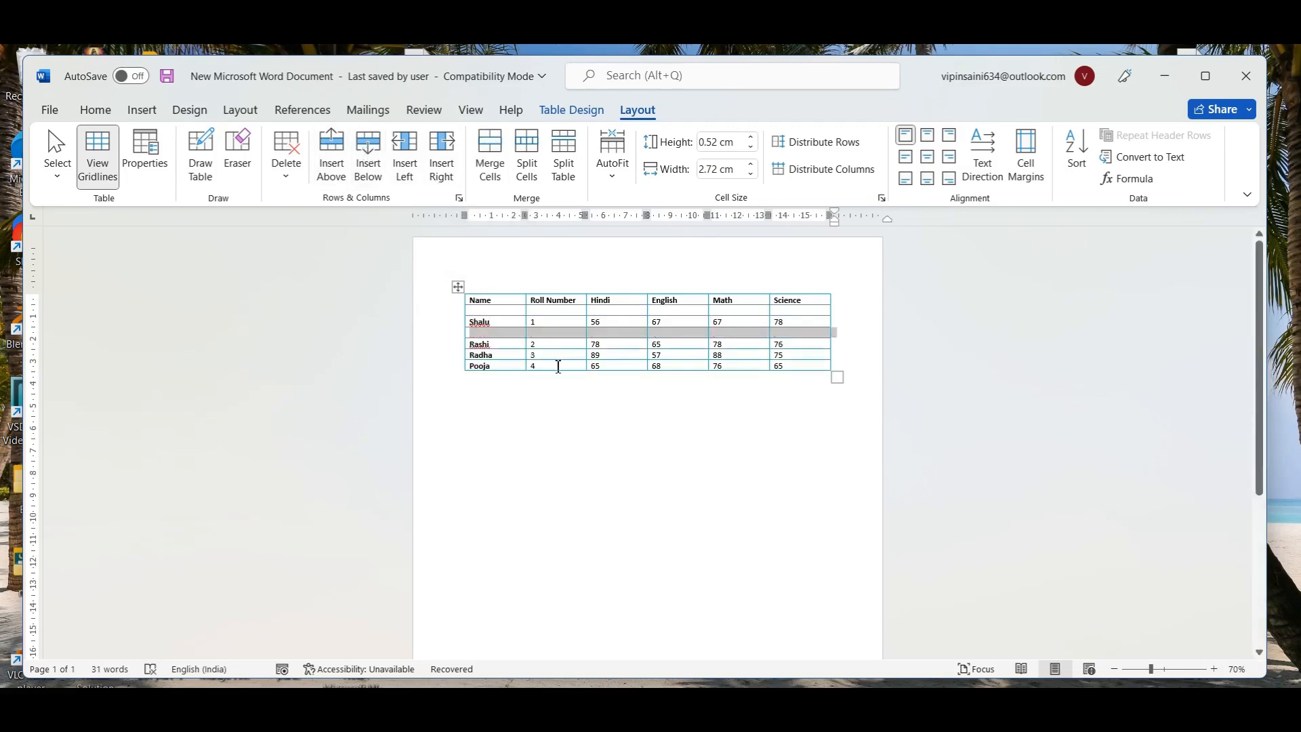
# Step: Insert a blank column before the Roll Number column and another after the Hindi column
pyautogui.click(551, 322)
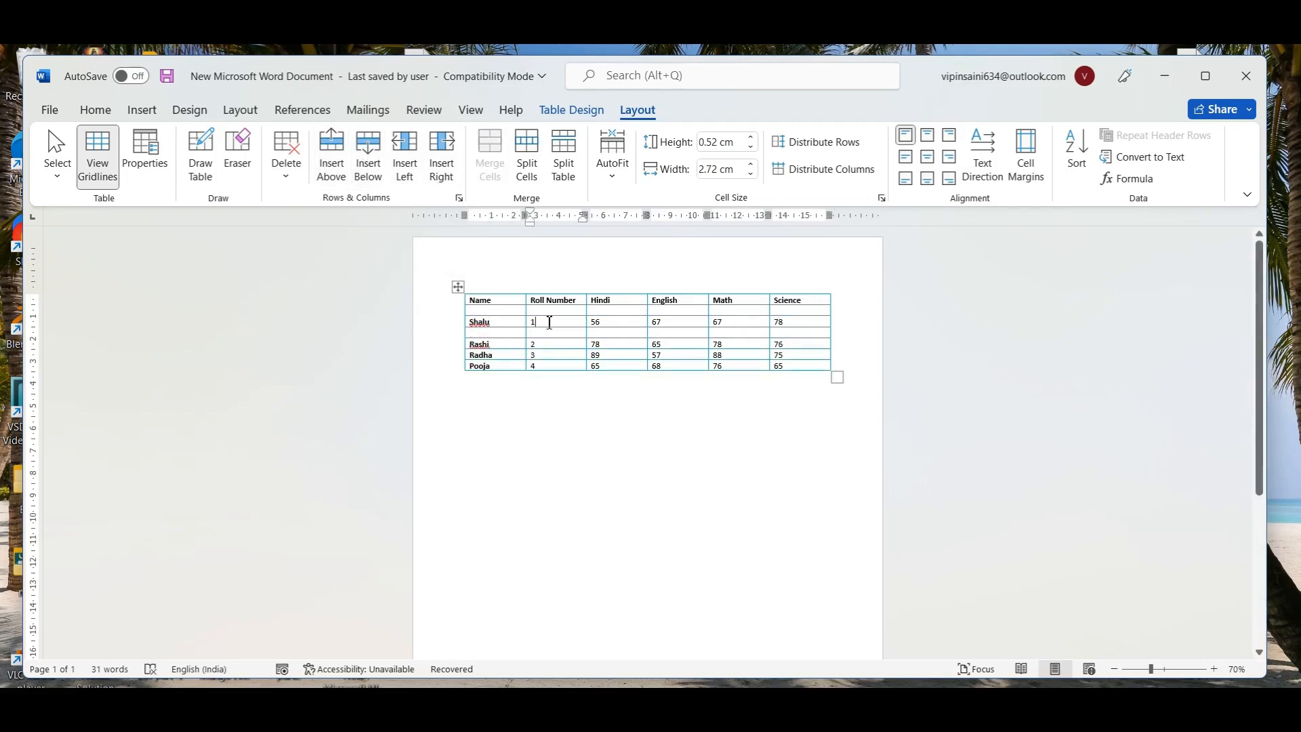
pyautogui.click(405, 166)
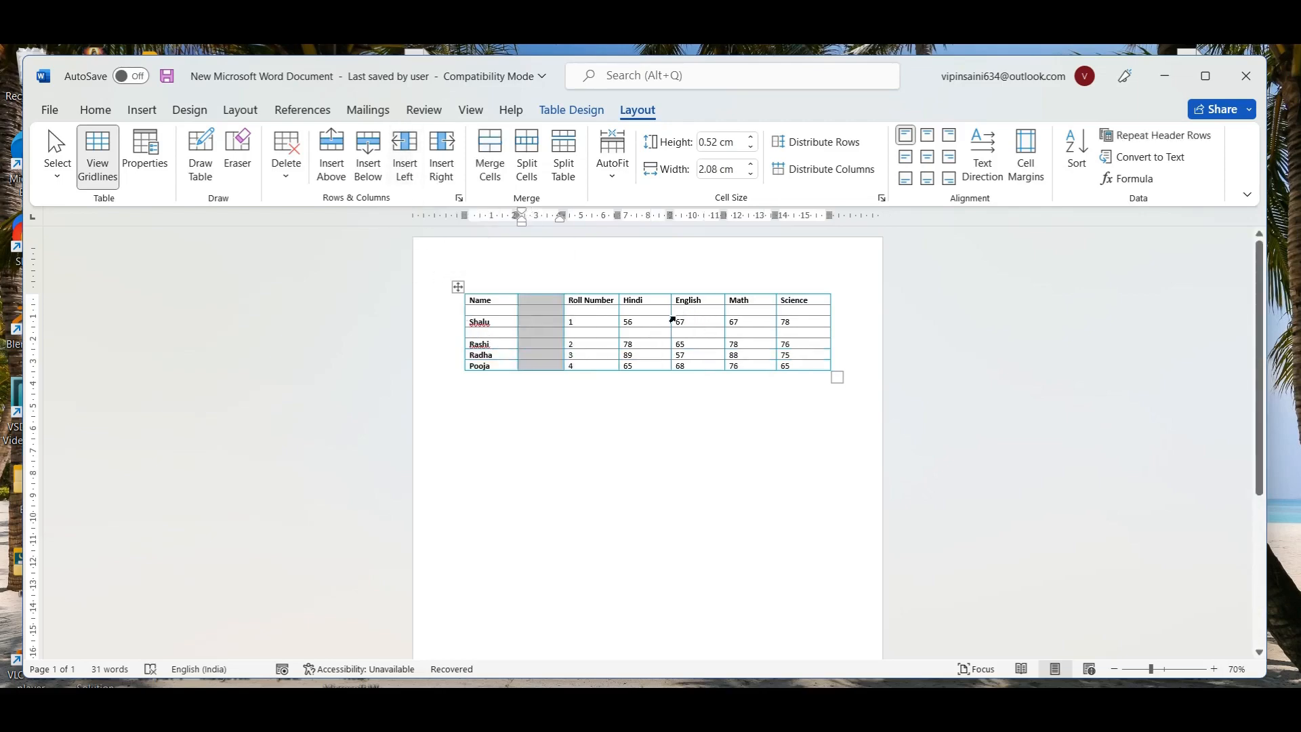
pyautogui.click(643, 318)
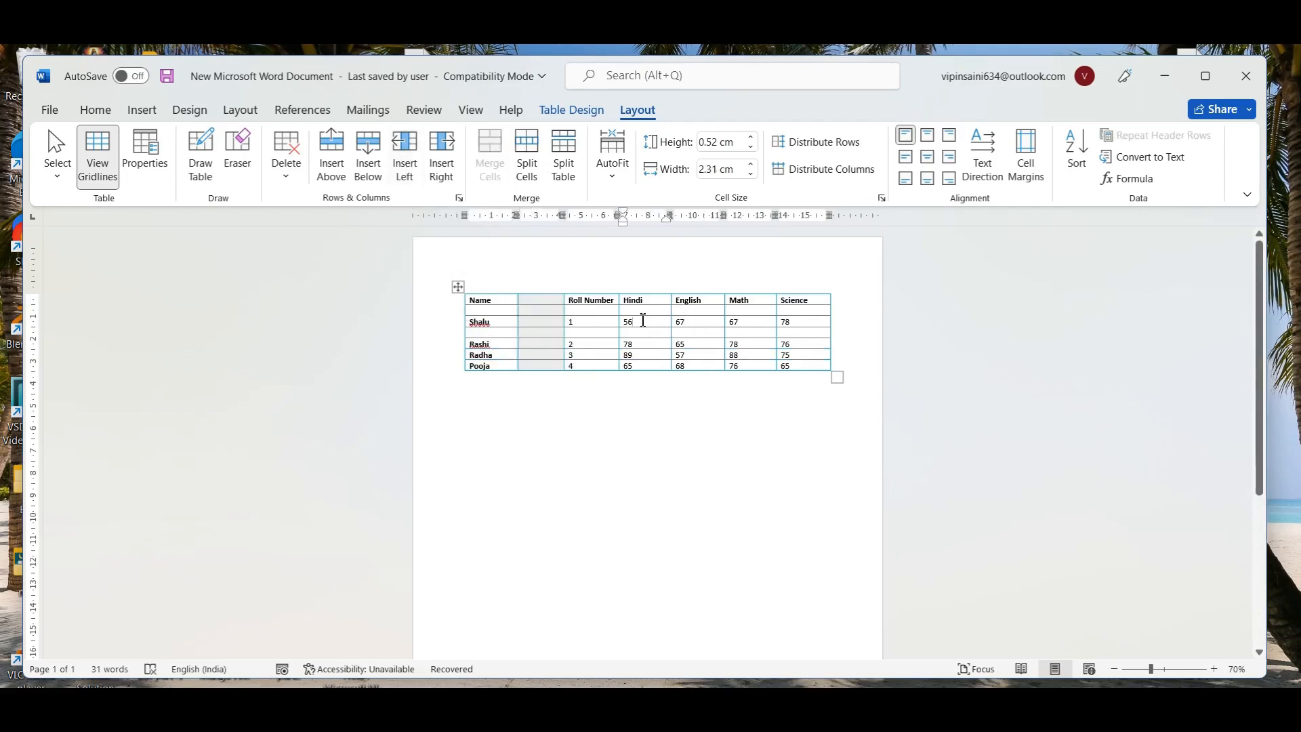
pyautogui.click(451, 157)
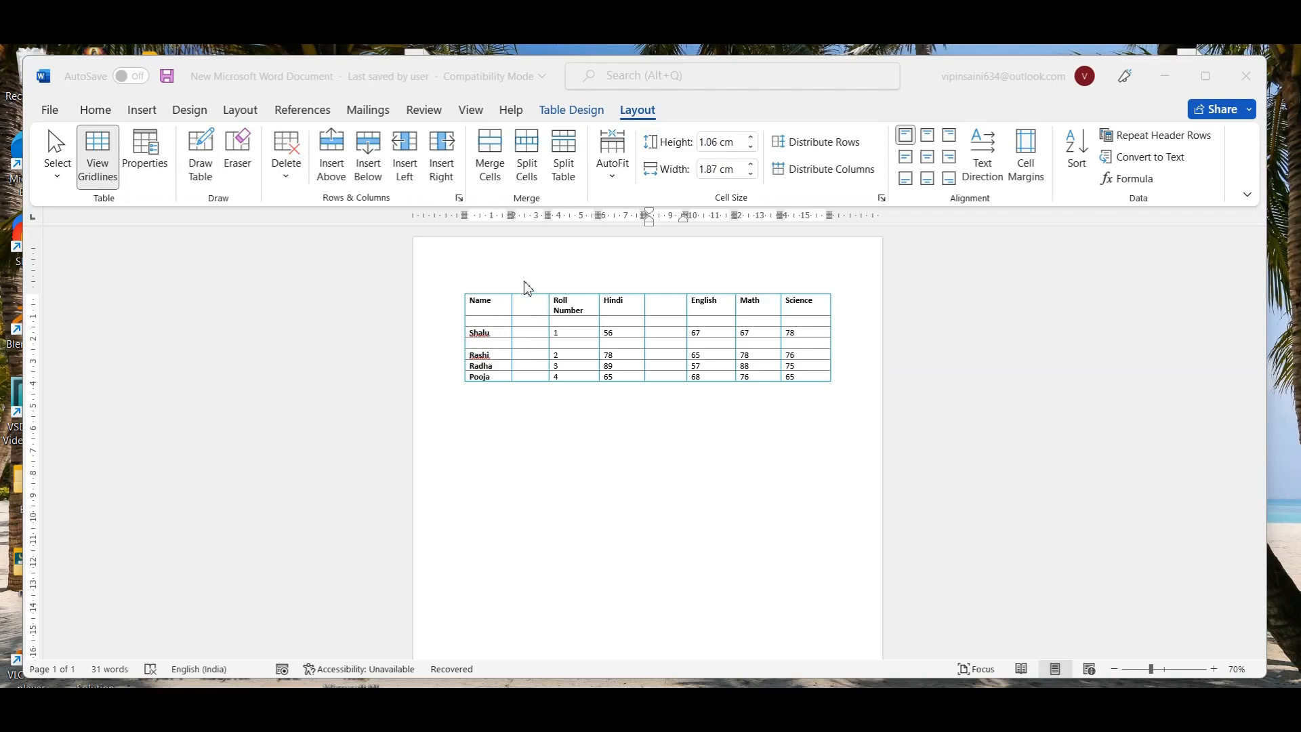
# Step: Merge all cells of the blank column between Name and Roll Number
pyautogui.click(529, 302)
pyautogui.click(527, 308)
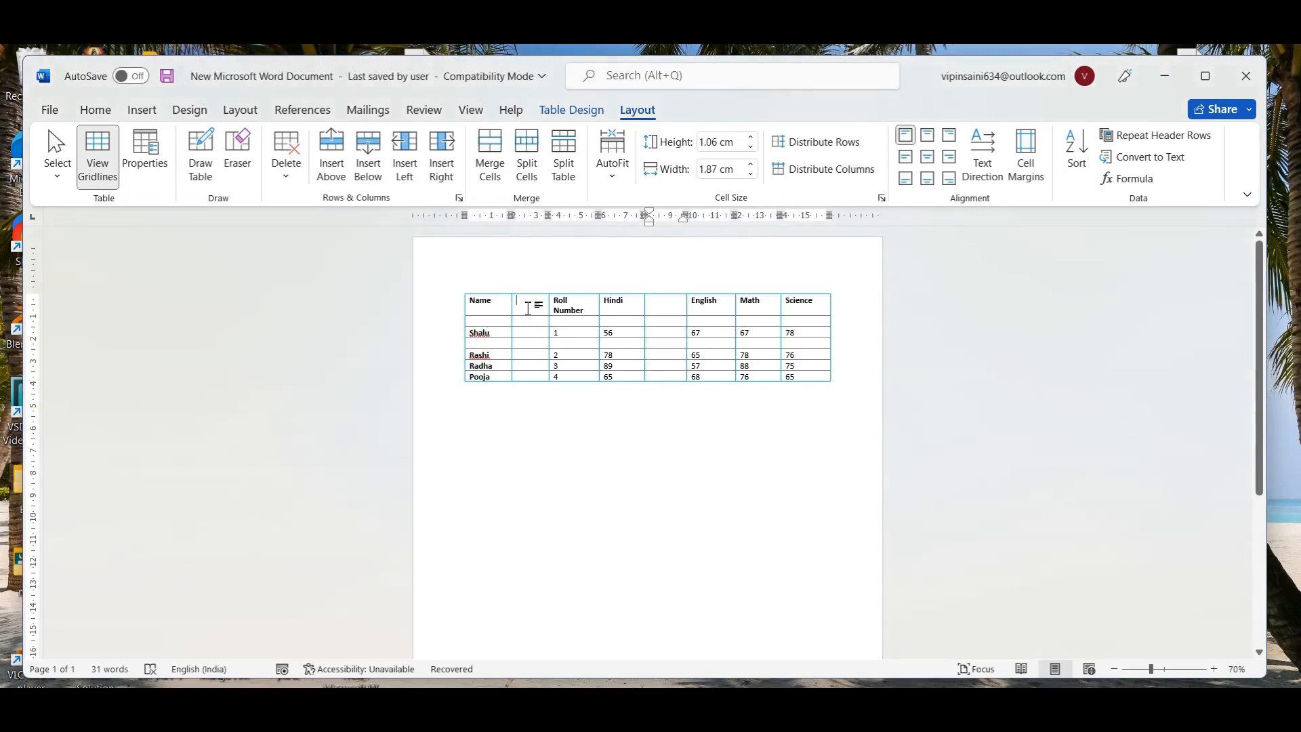
pyautogui.moveTo(531, 311); pyautogui.dragTo(530, 376)
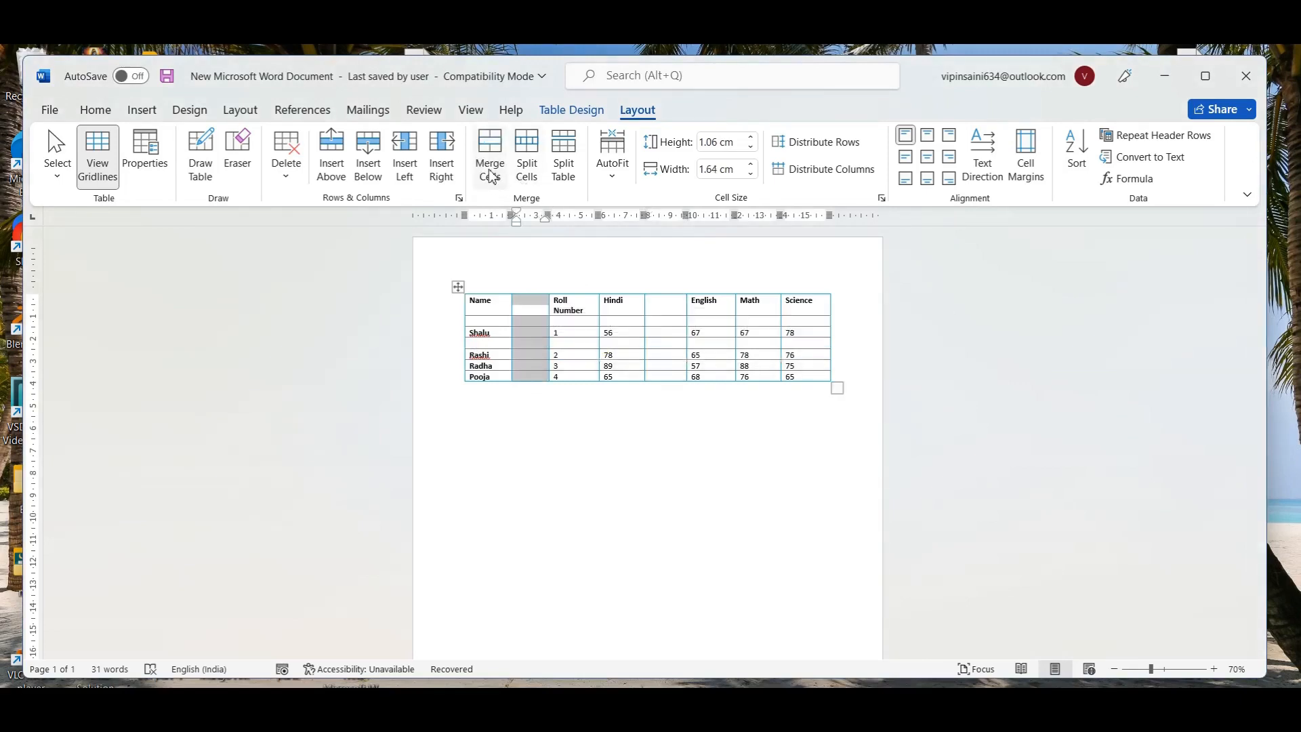
pyautogui.click(490, 171)
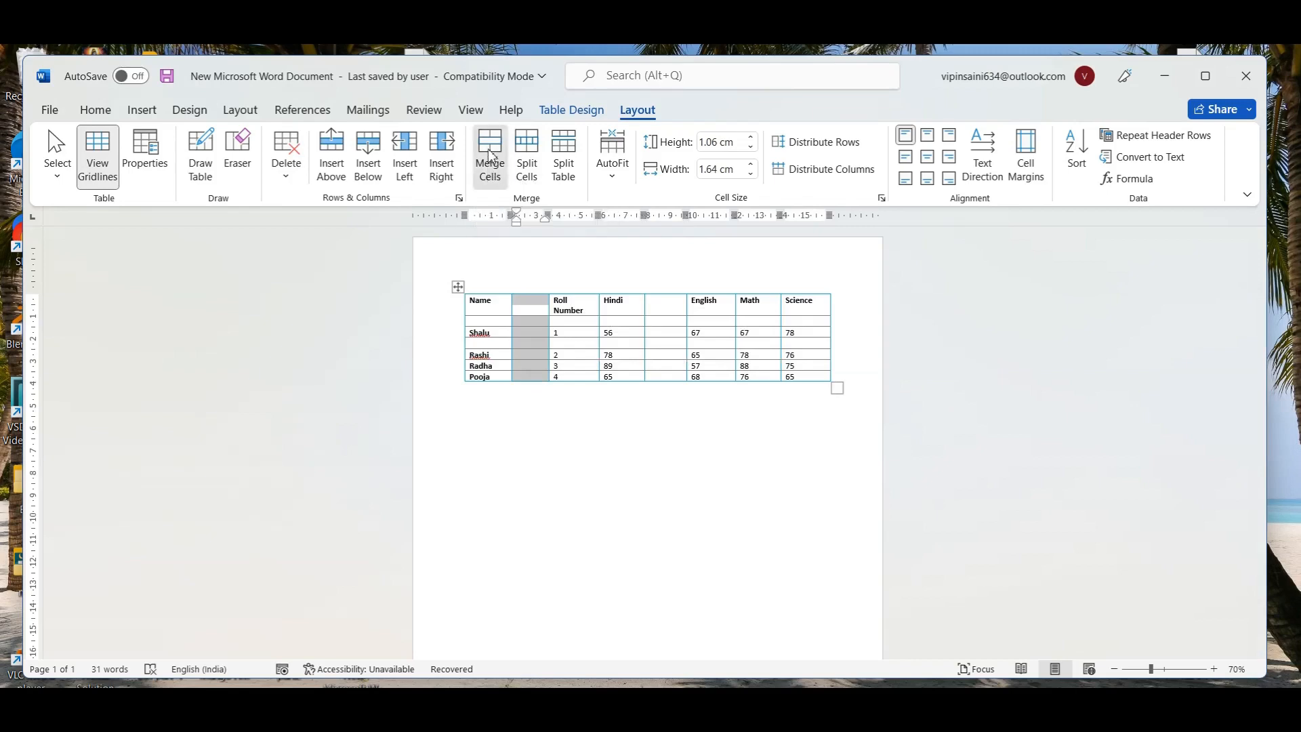
# Step: Split the merged blank cell between Name and Roll Number into 2 columns and 1 row
pyautogui.click(535, 342)
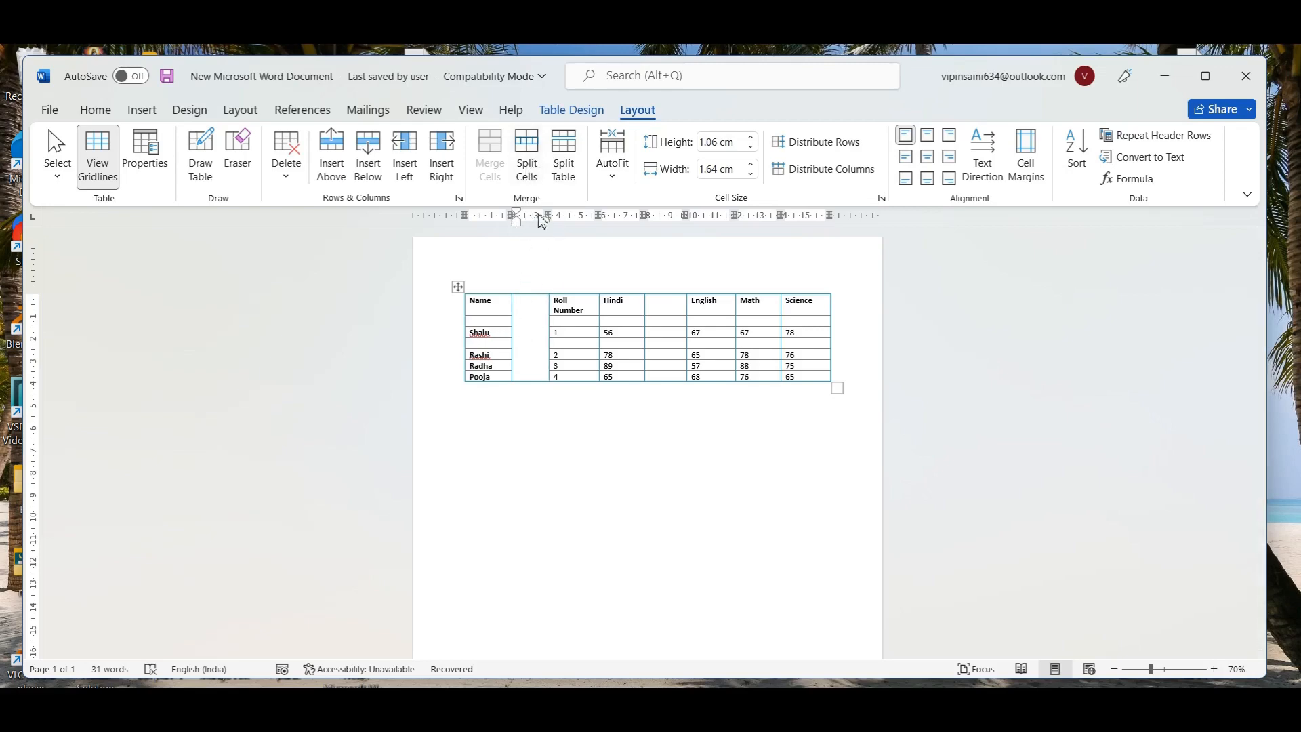
pyautogui.click(527, 152)
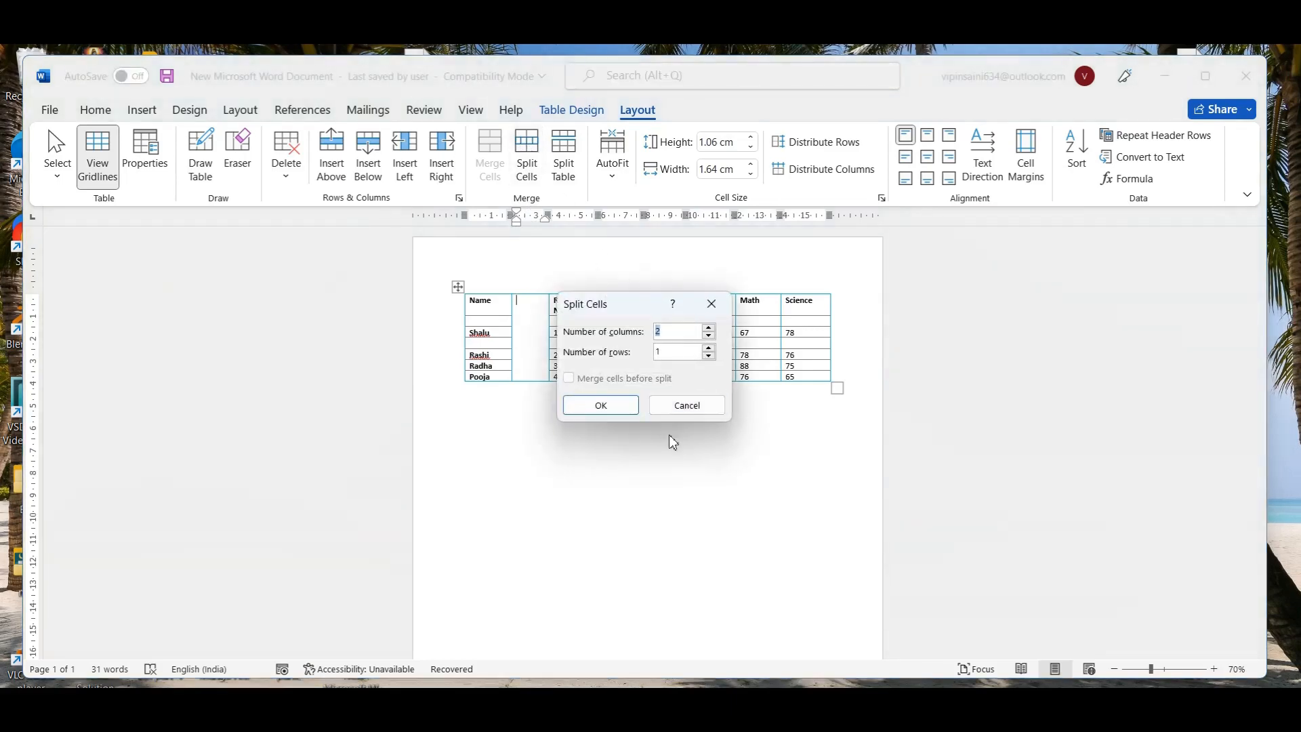
pyautogui.click(602, 407)
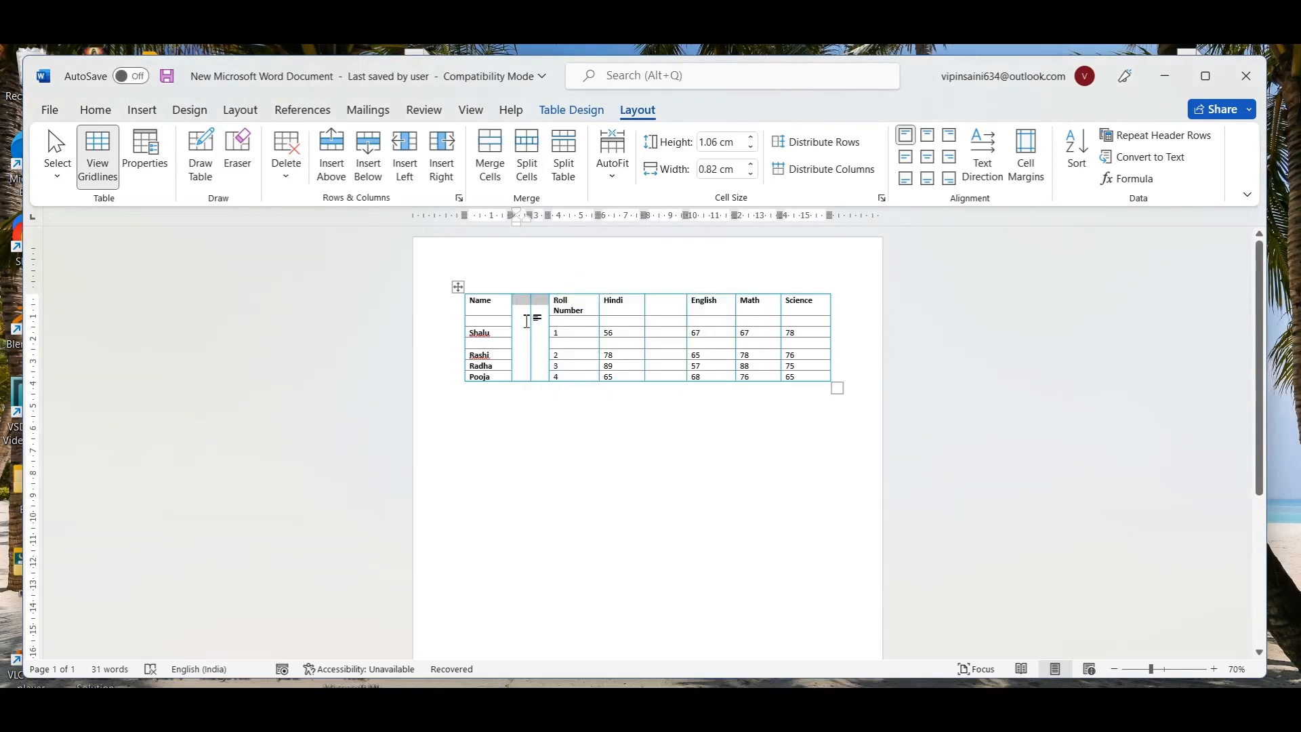
# Step: Try to split the first of the two tall blank cells again
pyautogui.click(525, 322)
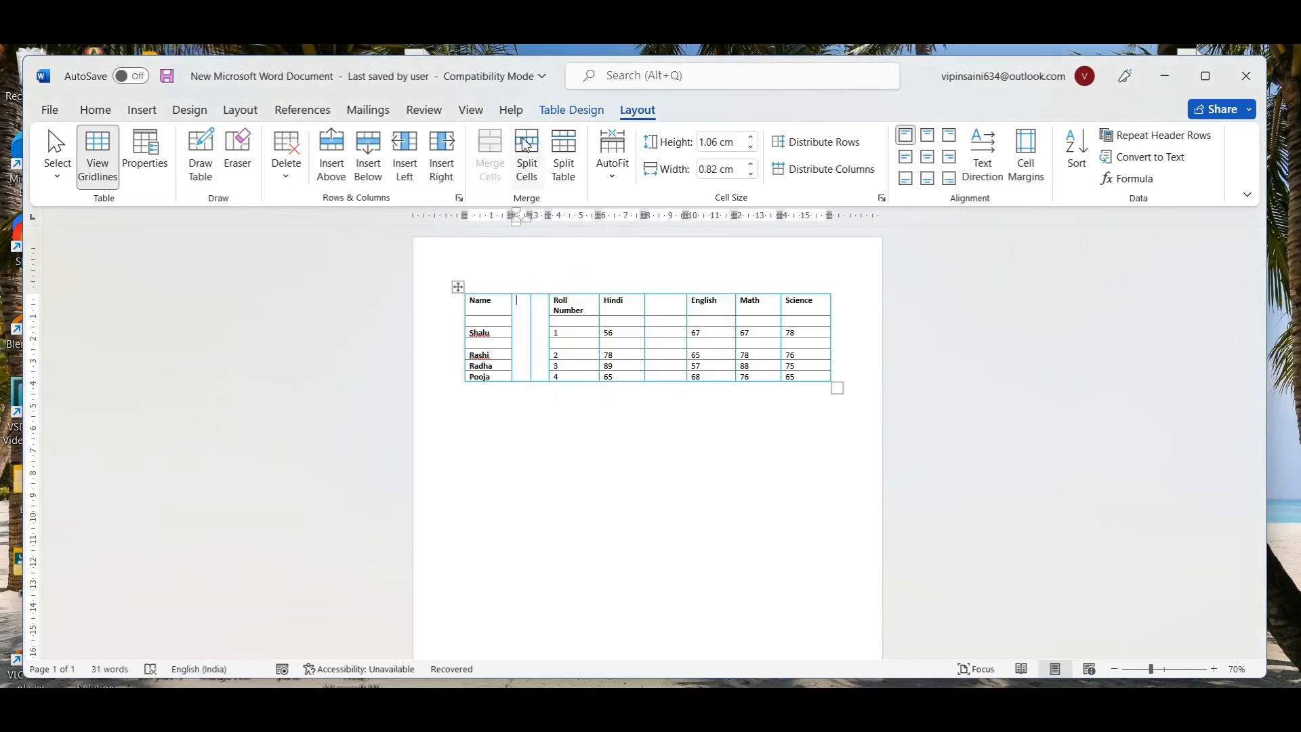
pyautogui.click(528, 161)
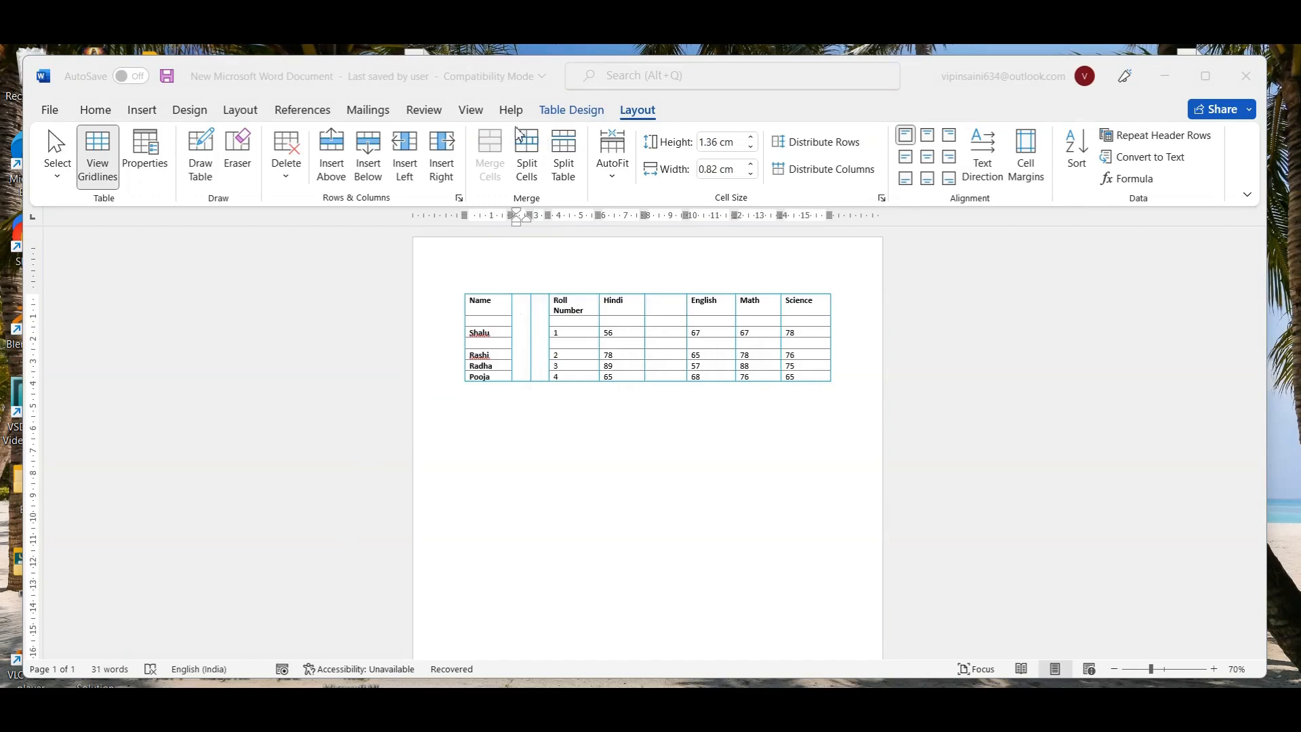
pyautogui.click(525, 144)
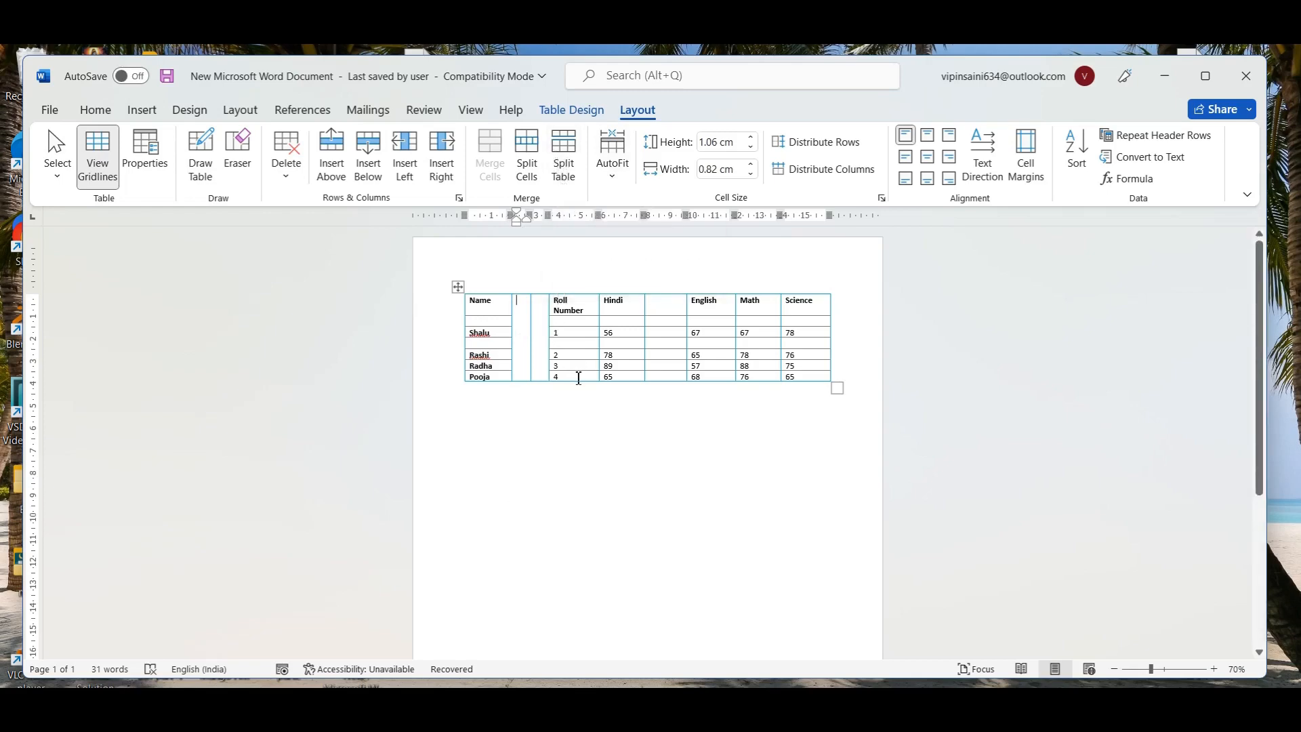
# Step: Undo the cell splitting, the merge, and the inserted blank columns and rows in the marks table
pyautogui.hotkey('ctrl', 'z')
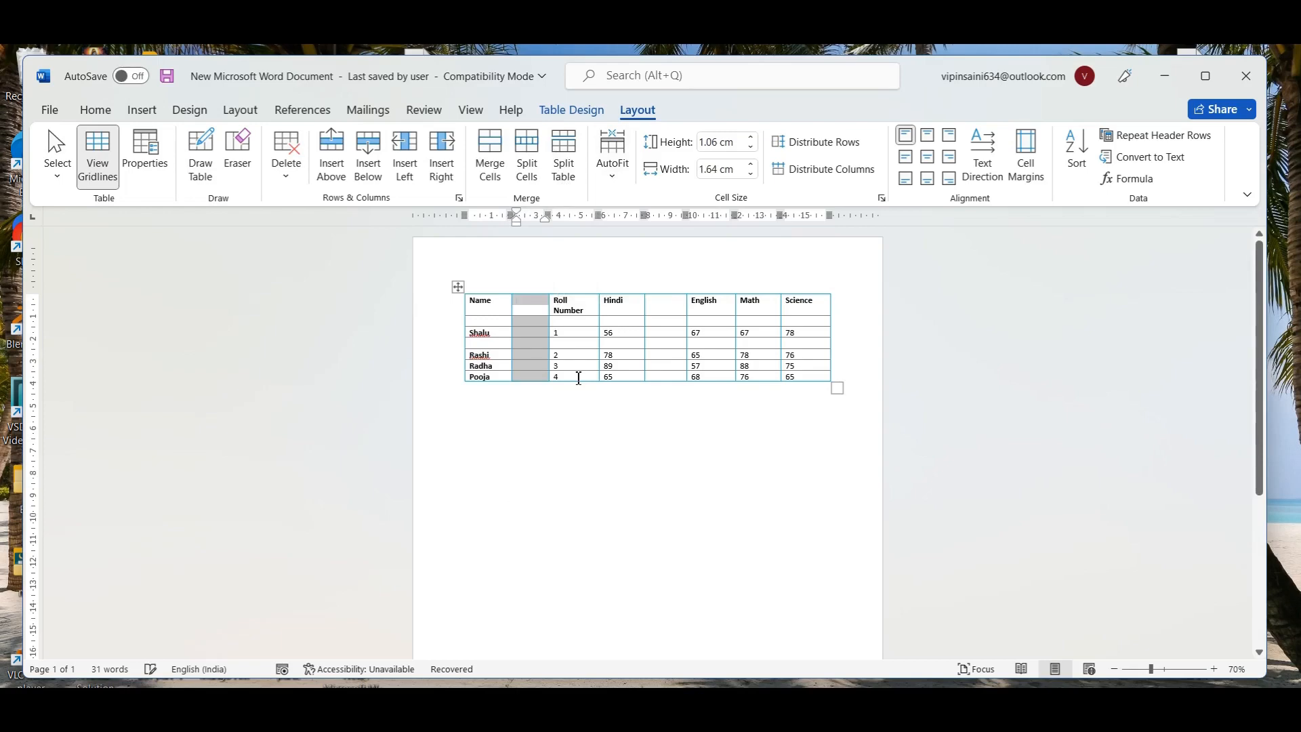
pyautogui.hotkey('ctrl', 'z')
pyautogui.hotkey('ctrl', 'z')
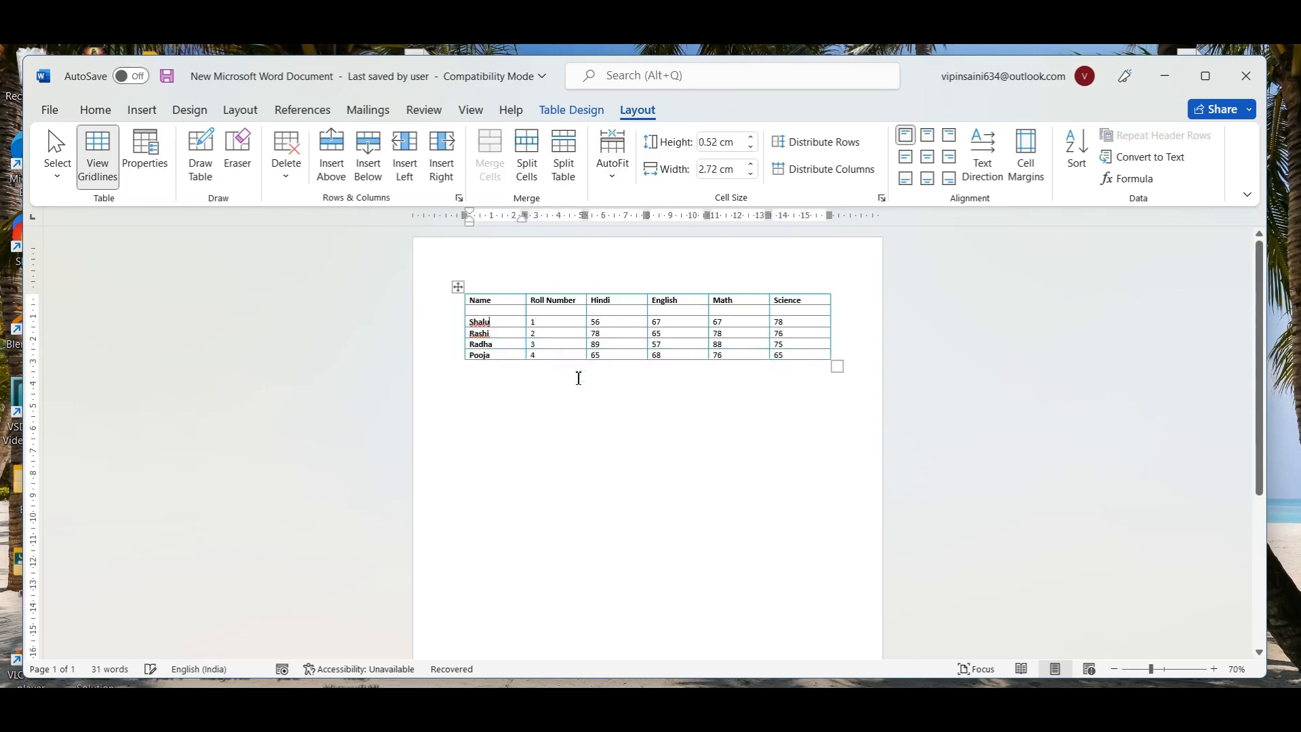
pyautogui.hotkey('ctrl', 'z')
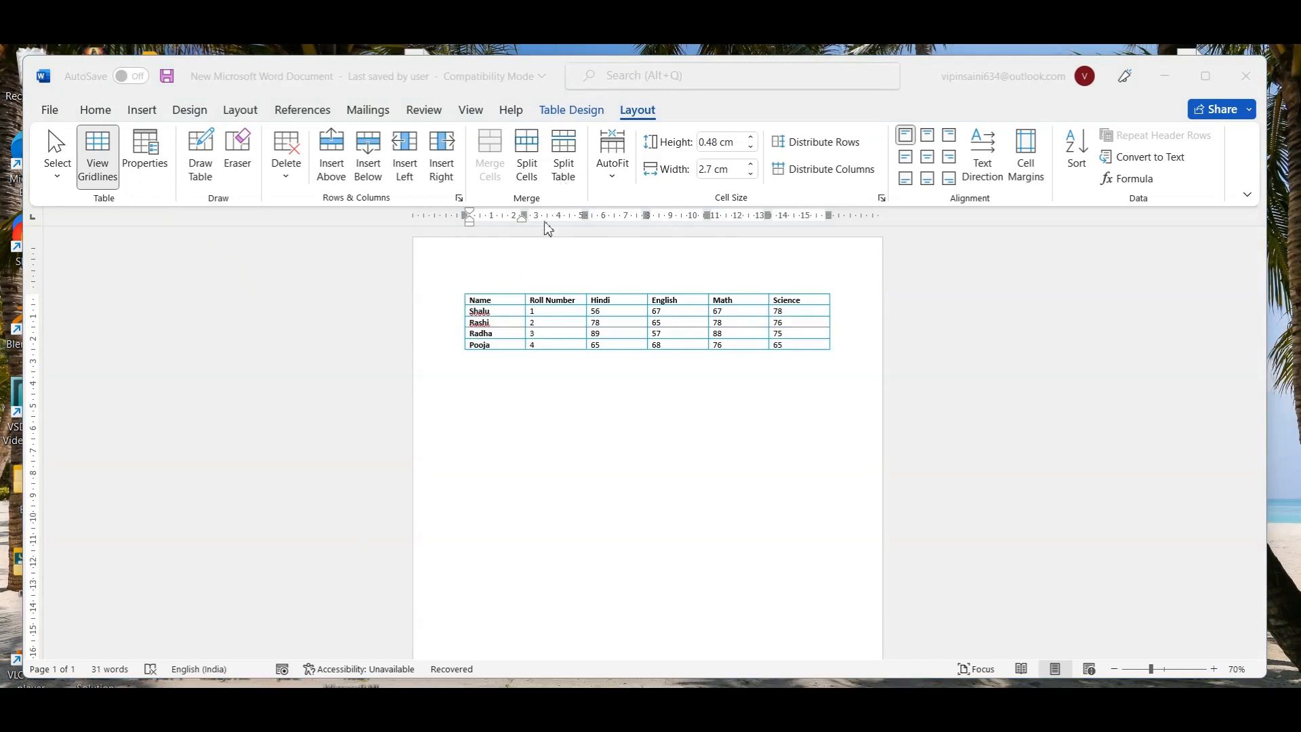
# Step: Split the marks table above the second student's row and rejoin the two parts
pyautogui.click(502, 323)
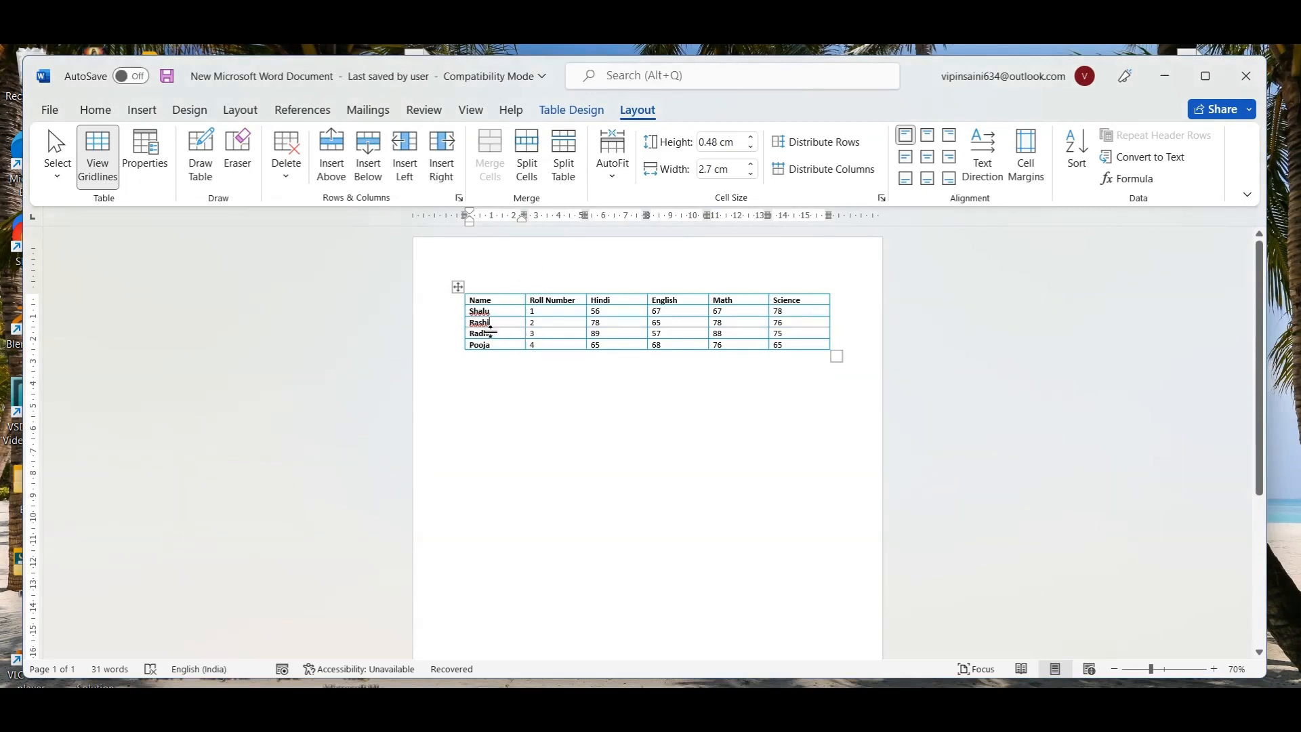
pyautogui.click(563, 152)
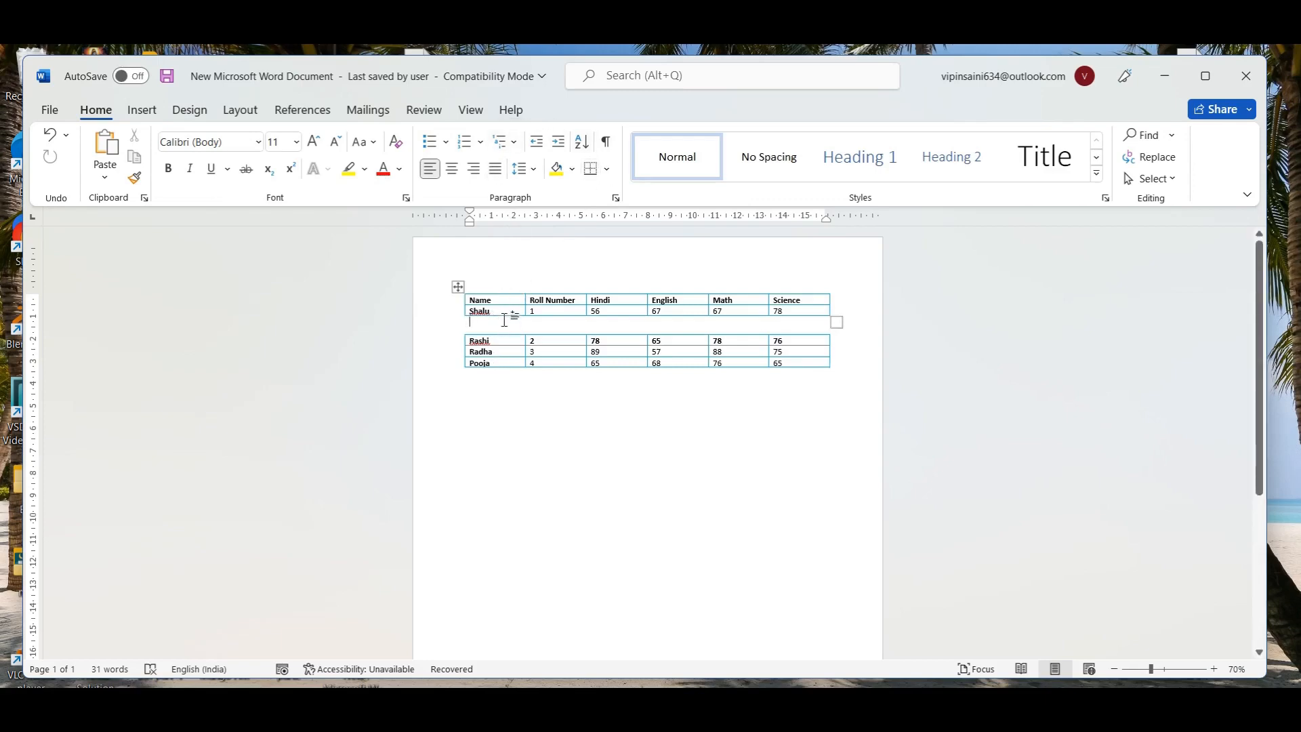
pyautogui.press('Delete')
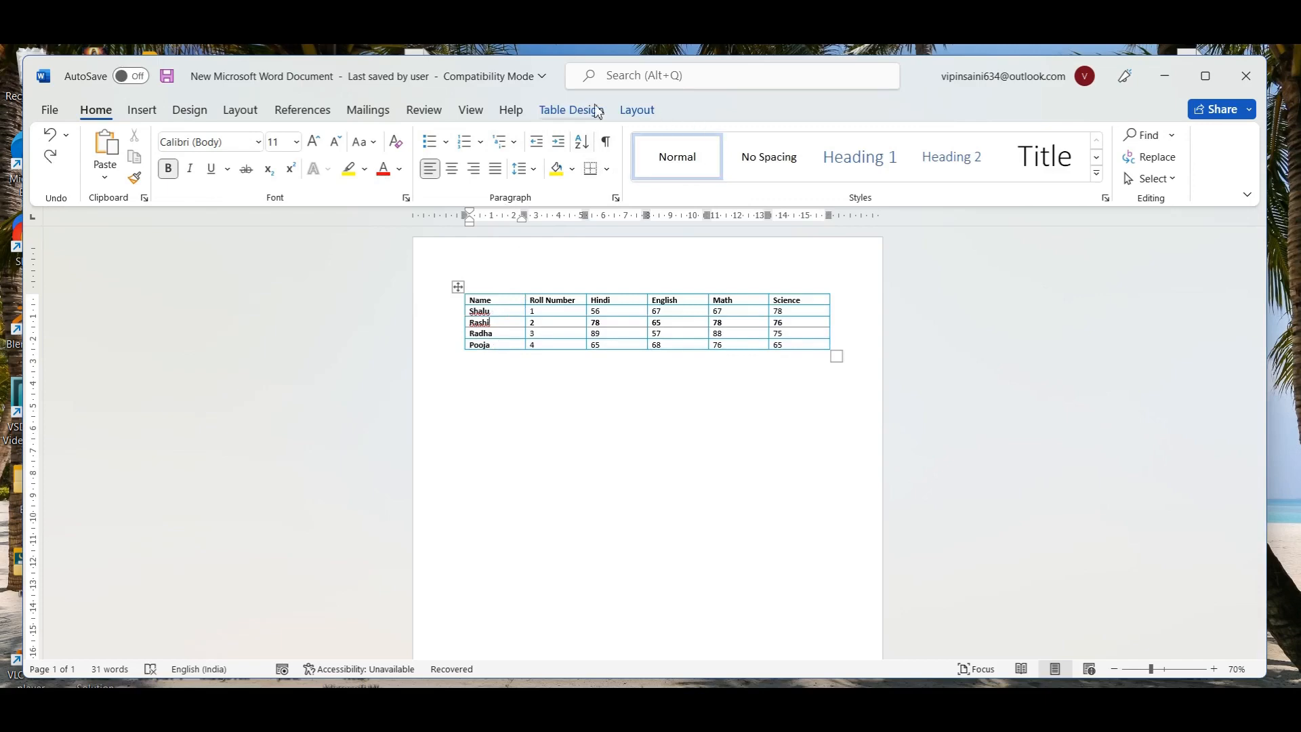
# Step: Review the table's AutoFit options and the AutoFit behavior choices for inserting a new table
pyautogui.click(620, 110)
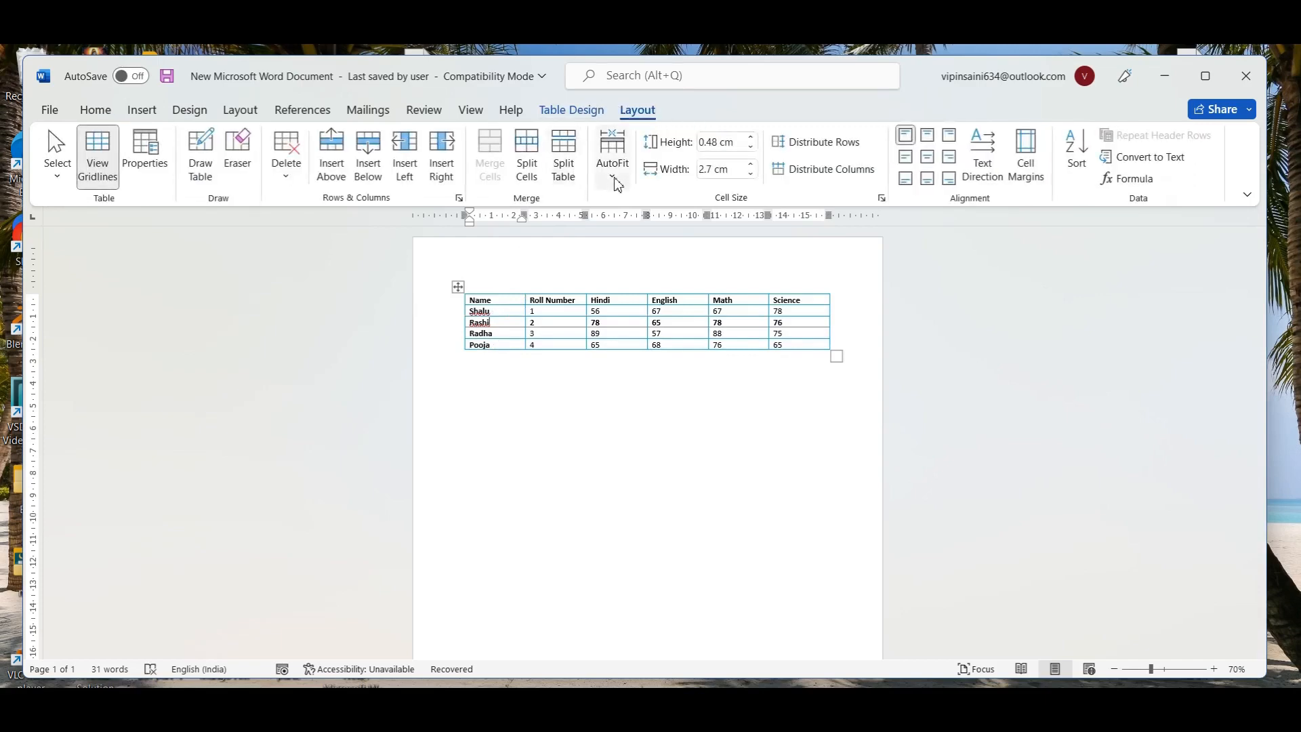
pyautogui.click(613, 178)
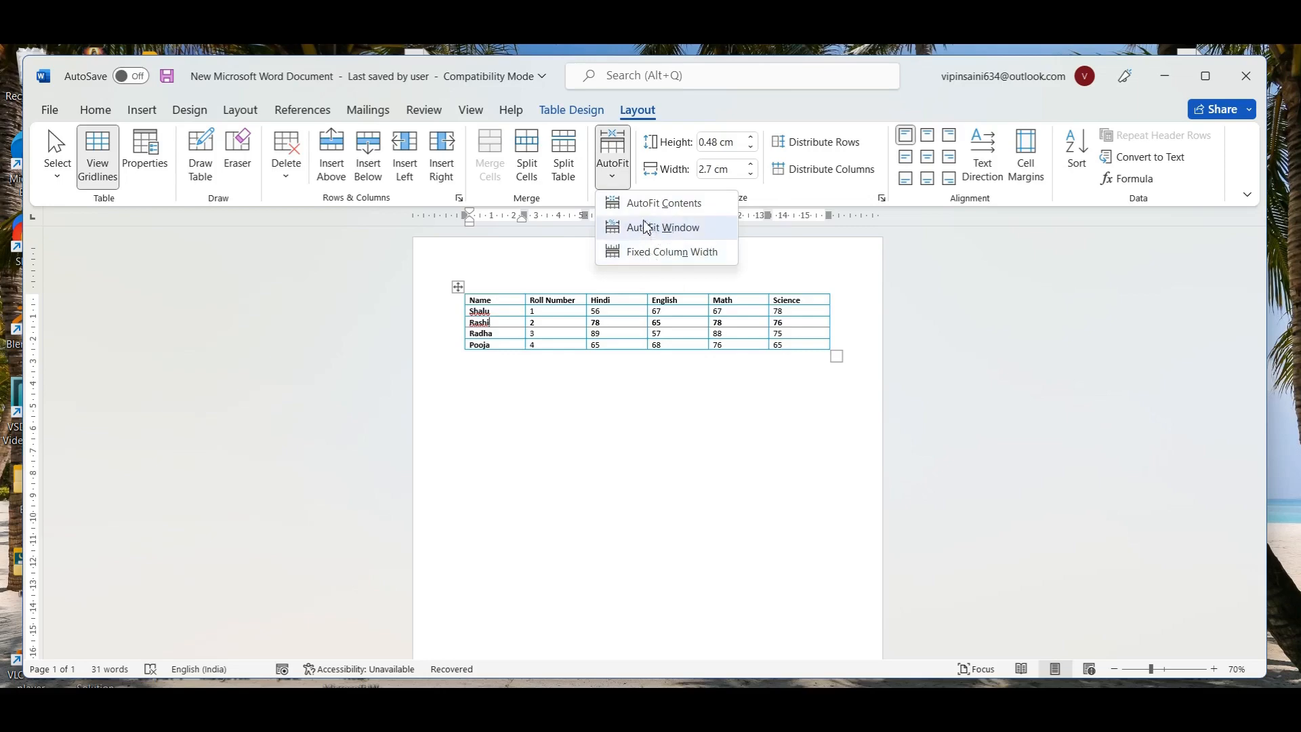
pyautogui.click(561, 110)
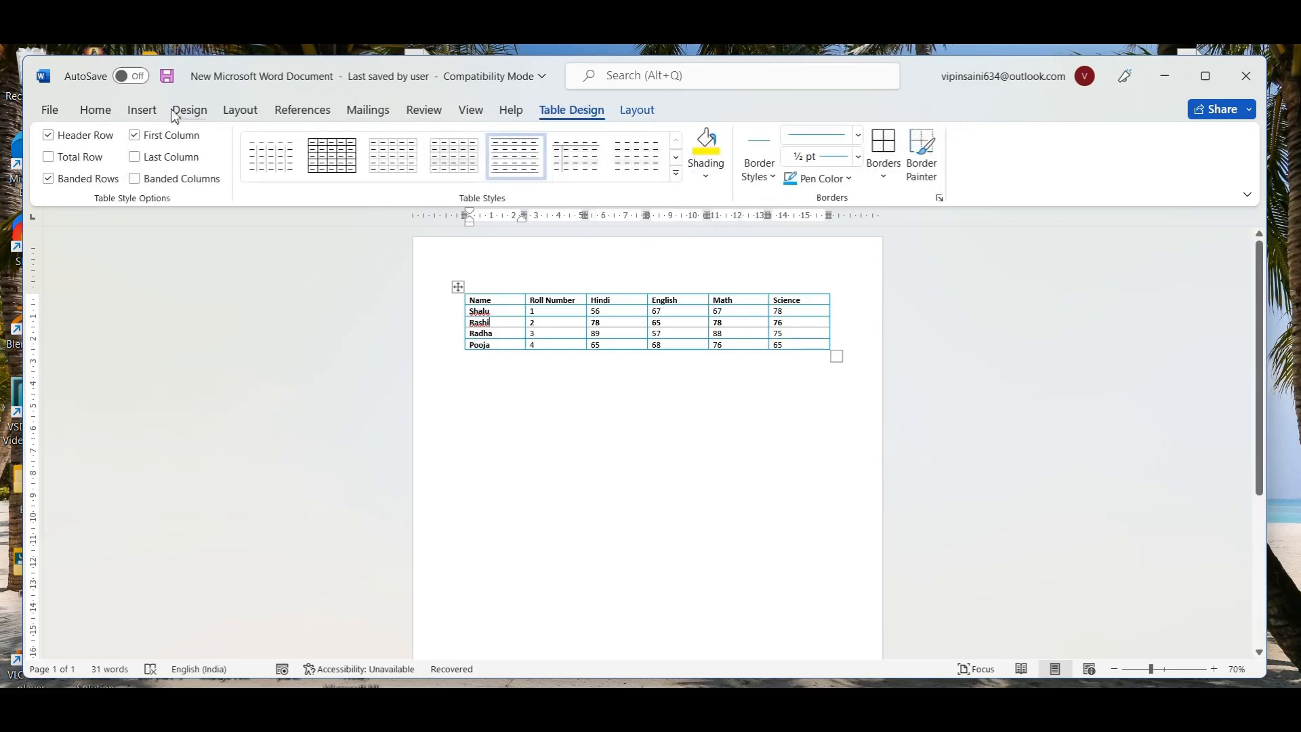
pyautogui.click(142, 110)
pyautogui.click(157, 166)
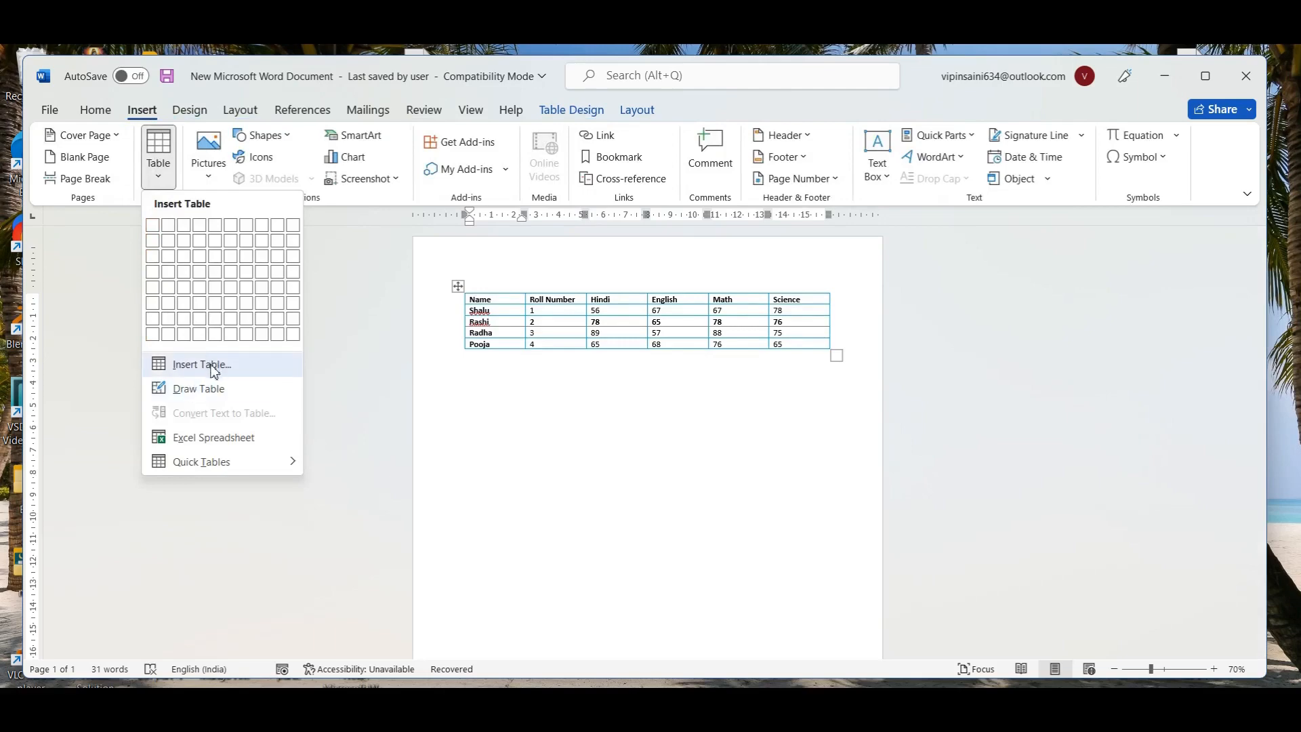
pyautogui.click(214, 370)
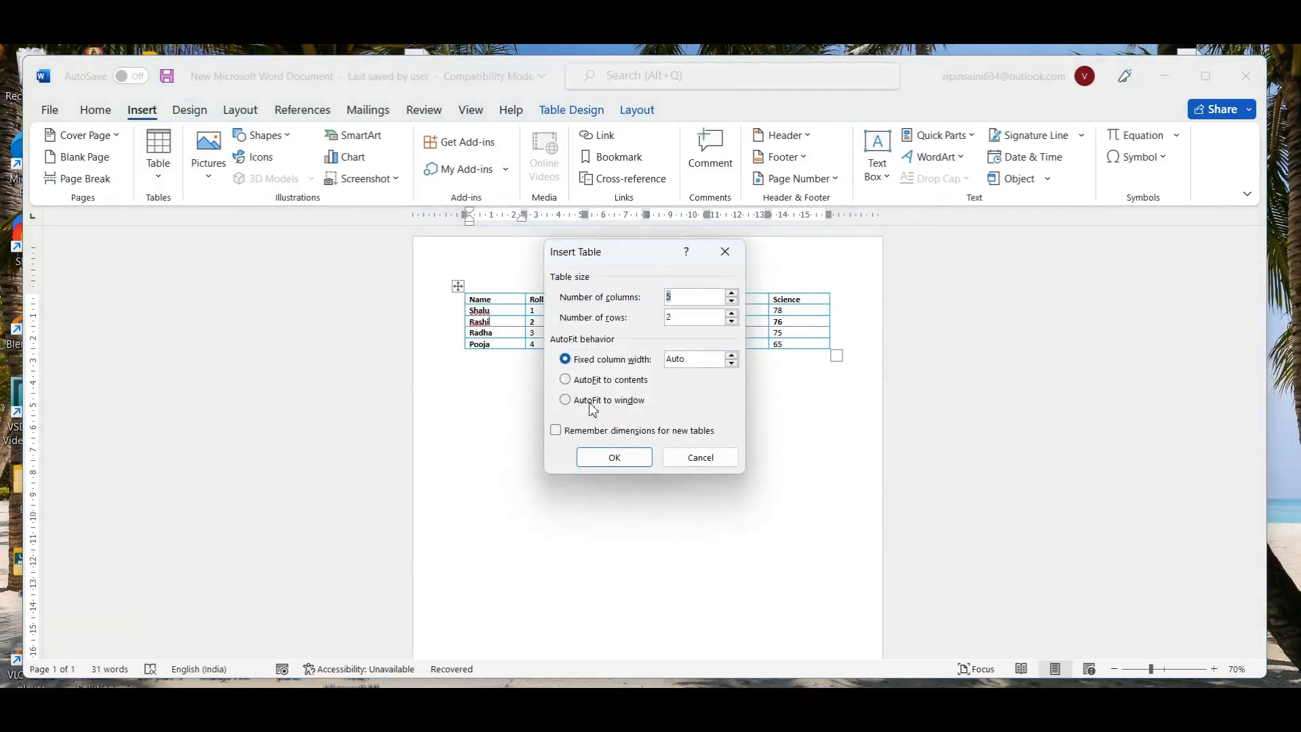
pyautogui.click(725, 251)
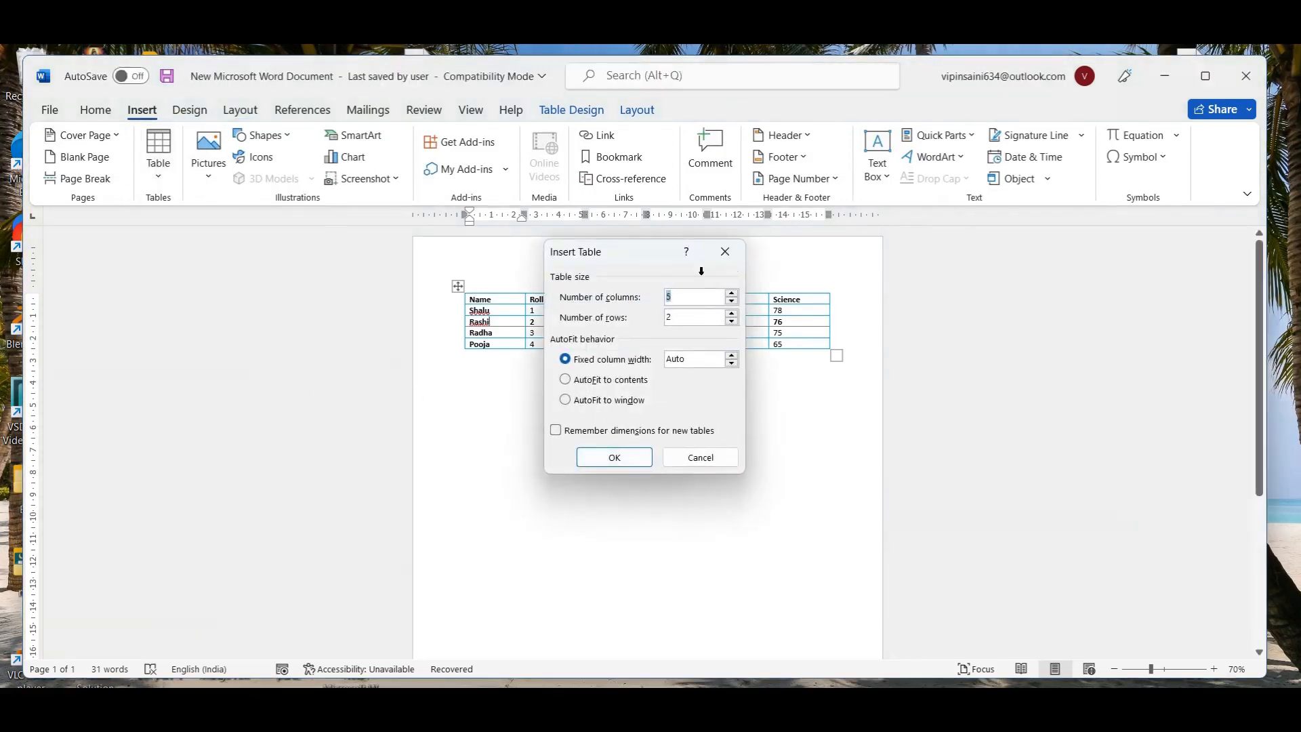
# Step: Increase the first student's row height to 0.9 cm
pyautogui.click(609, 315)
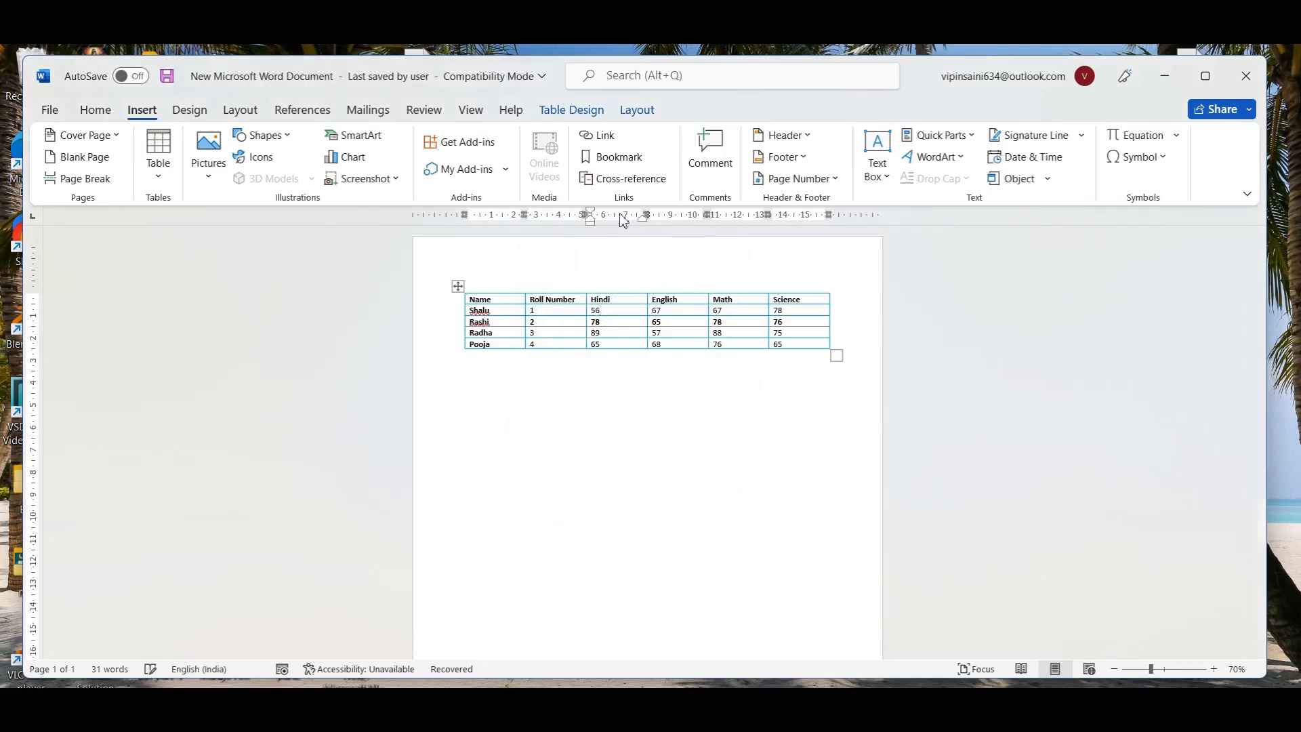
pyautogui.click(637, 110)
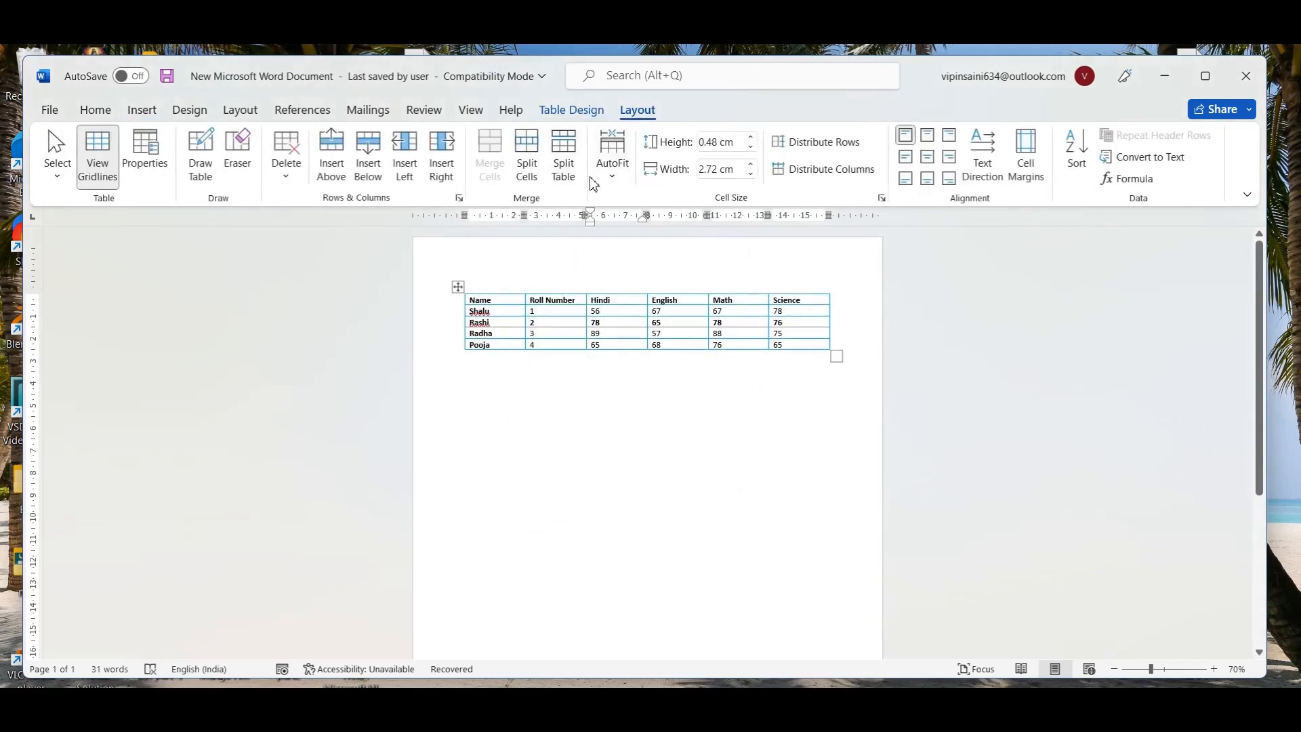
pyautogui.click(753, 137)
pyautogui.click(752, 137)
pyautogui.click(752, 138)
pyautogui.click(752, 138)
pyautogui.click(752, 137)
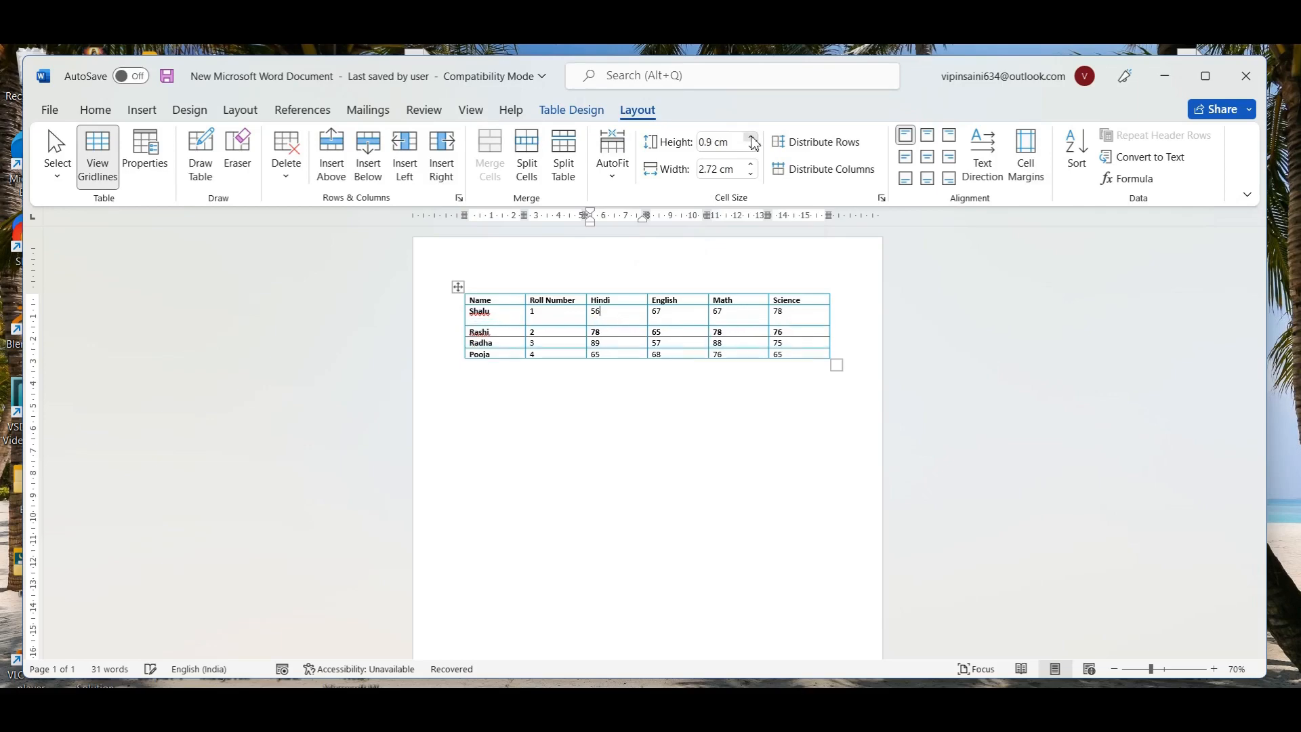
# Step: Reduce the first student's row height to 0.5 cm
pyautogui.click(750, 148)
pyautogui.click(751, 149)
pyautogui.click(751, 148)
pyautogui.click(751, 149)
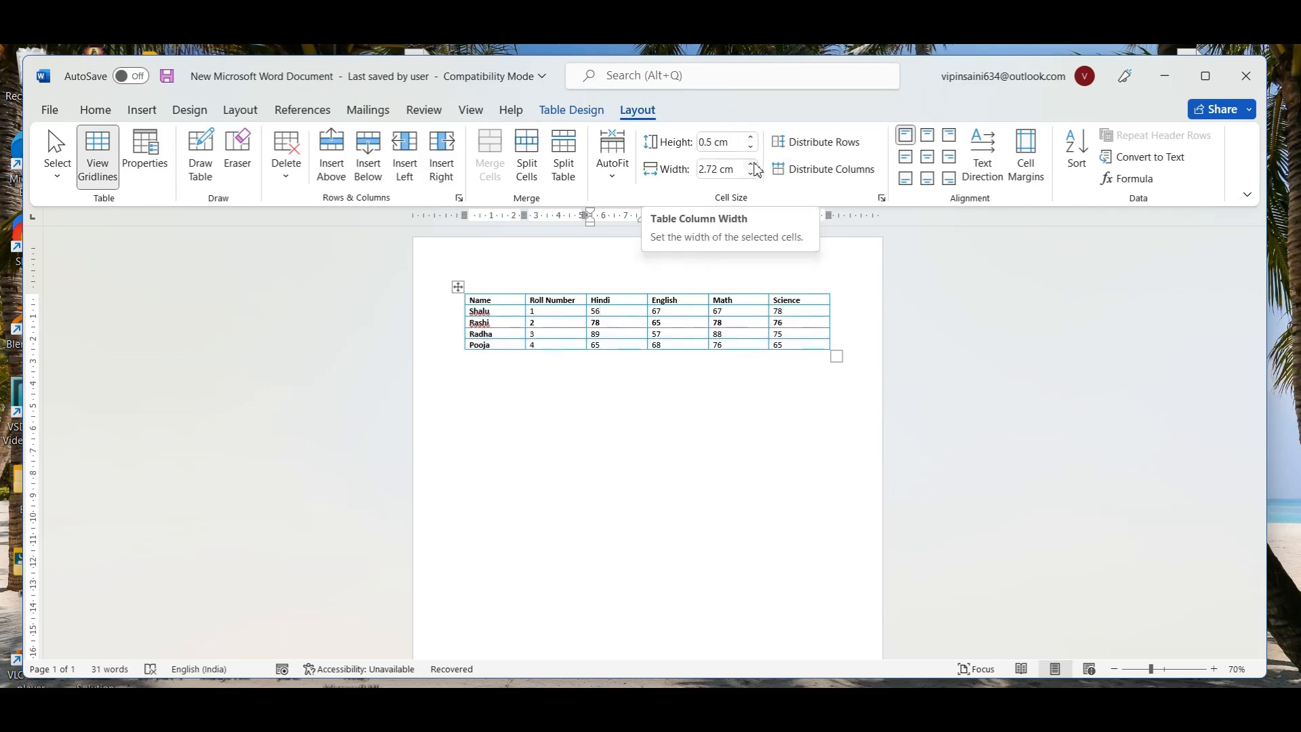
# Step: Widen the Hindi column to 2.9 cm and narrow it back to 2.6 cm
pyautogui.click(753, 164)
pyautogui.click(753, 165)
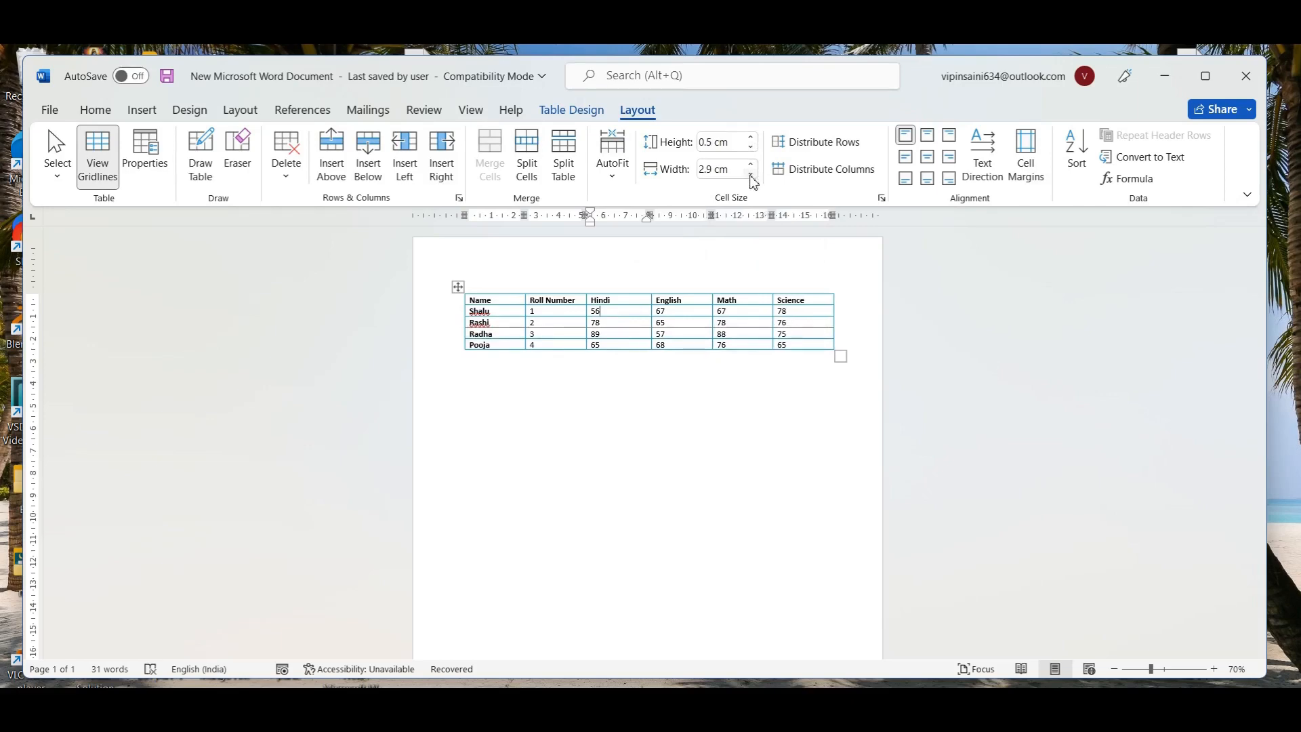
pyautogui.click(751, 176)
pyautogui.click(752, 176)
pyautogui.click(751, 175)
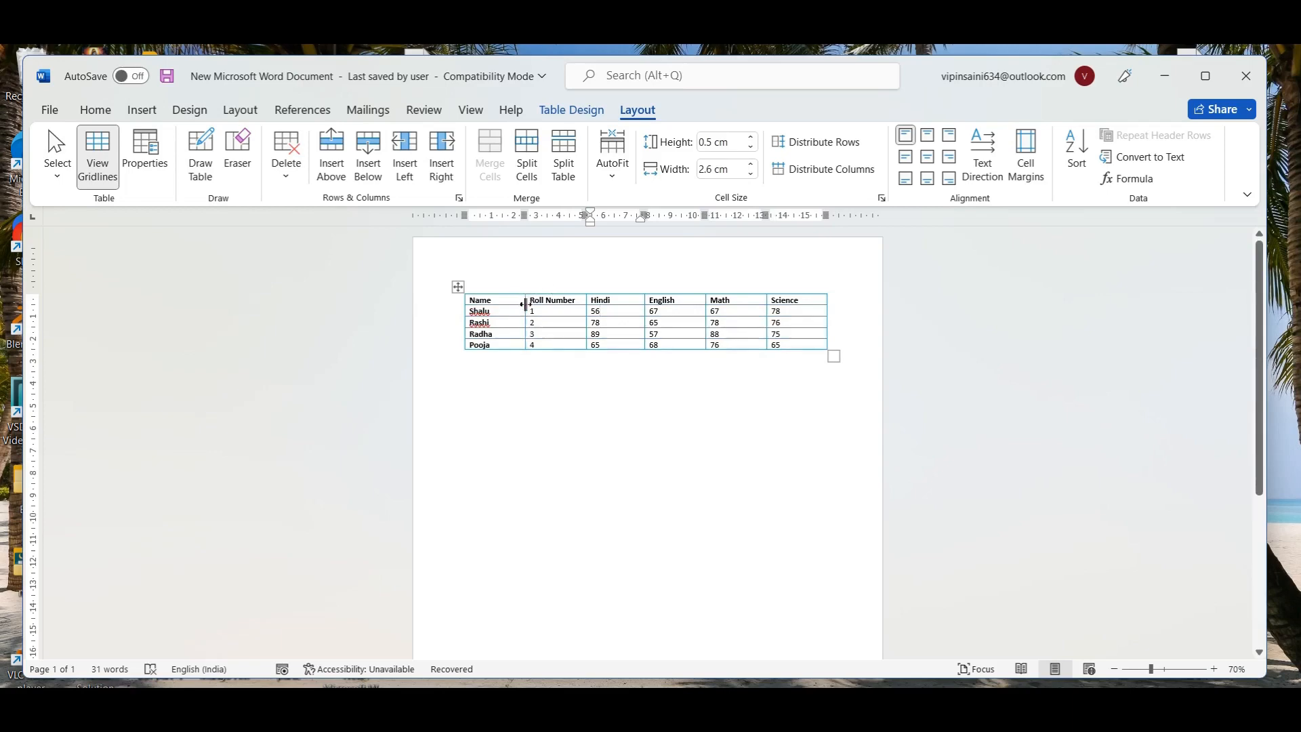
# Step: Resize by moving borders: widen the Name column, make the first student's row about 1.02 cm high, and narrow the Hindi column to about 2.07 cm
pyautogui.moveTo(527, 305); pyautogui.dragTo(536, 305)
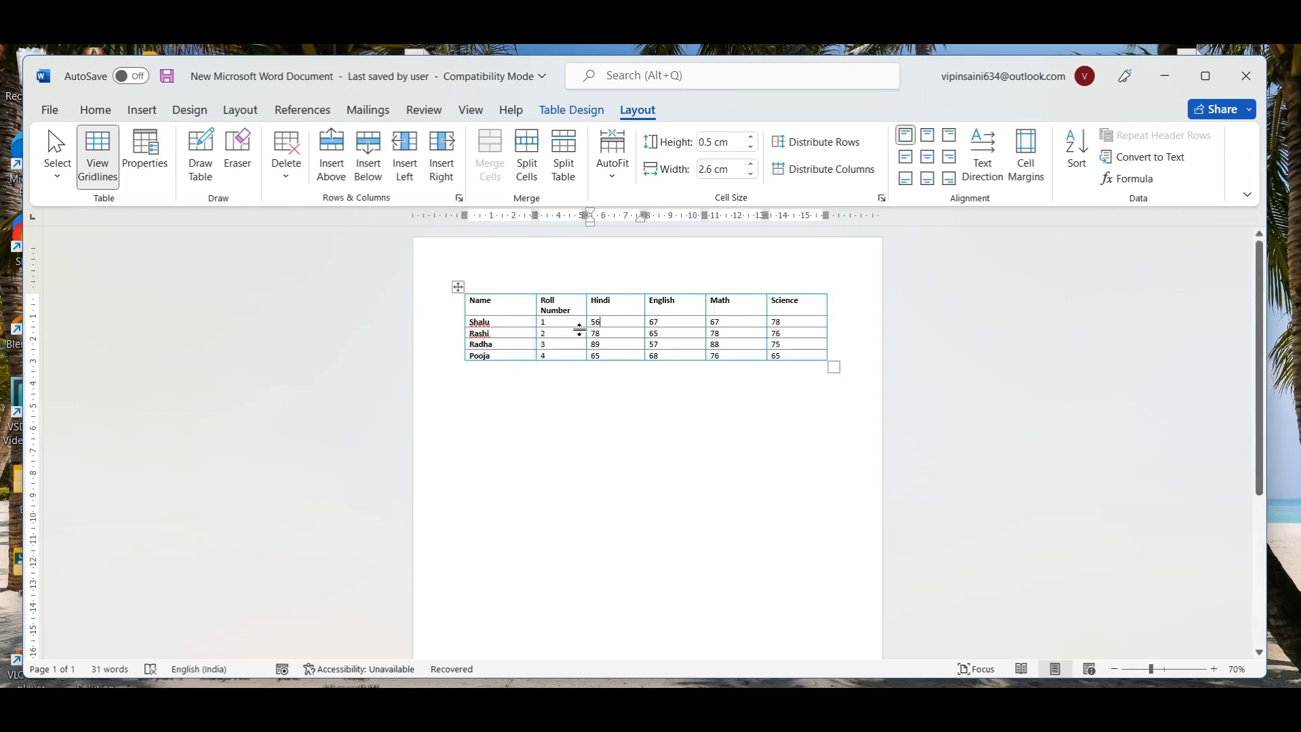
pyautogui.moveTo(563, 329); pyautogui.dragTo(563, 339)
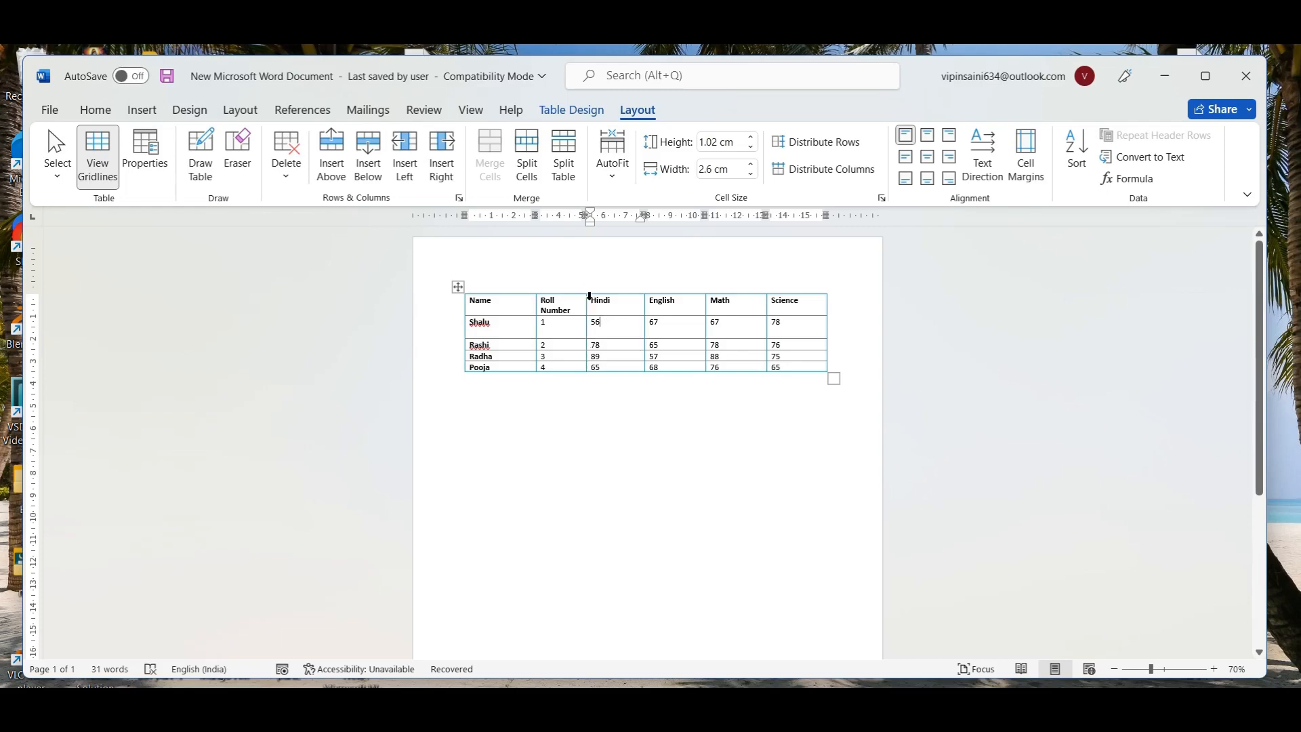
pyautogui.moveTo(587, 302); pyautogui.dragTo(598, 303)
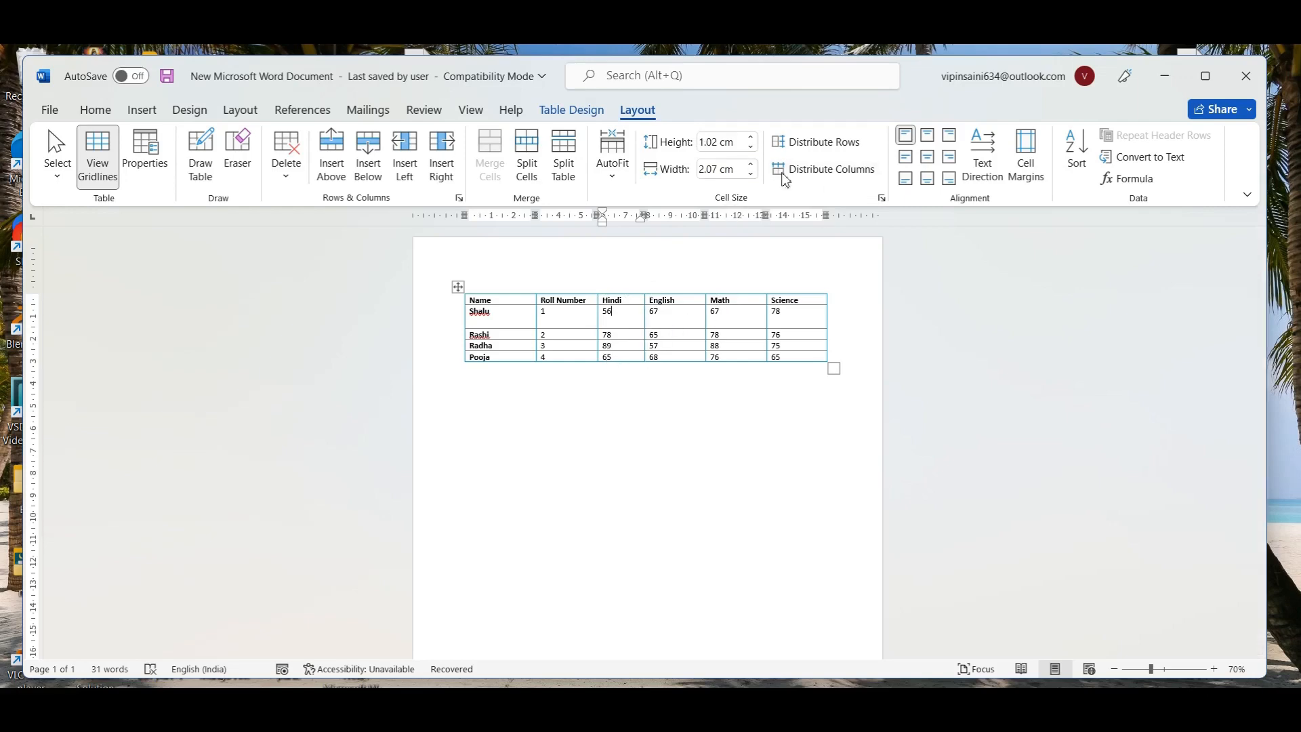
# Step: Distribute the table's rows and columns evenly
pyautogui.click(828, 143)
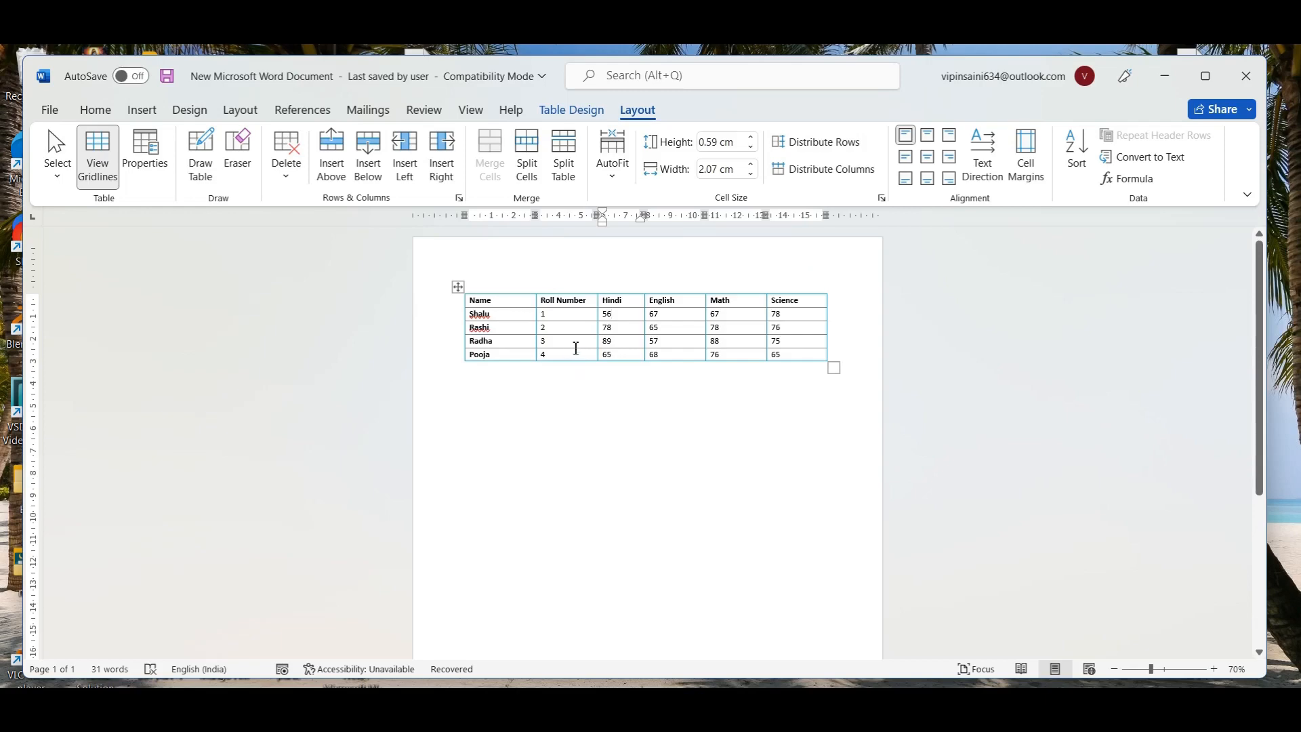
pyautogui.click(827, 170)
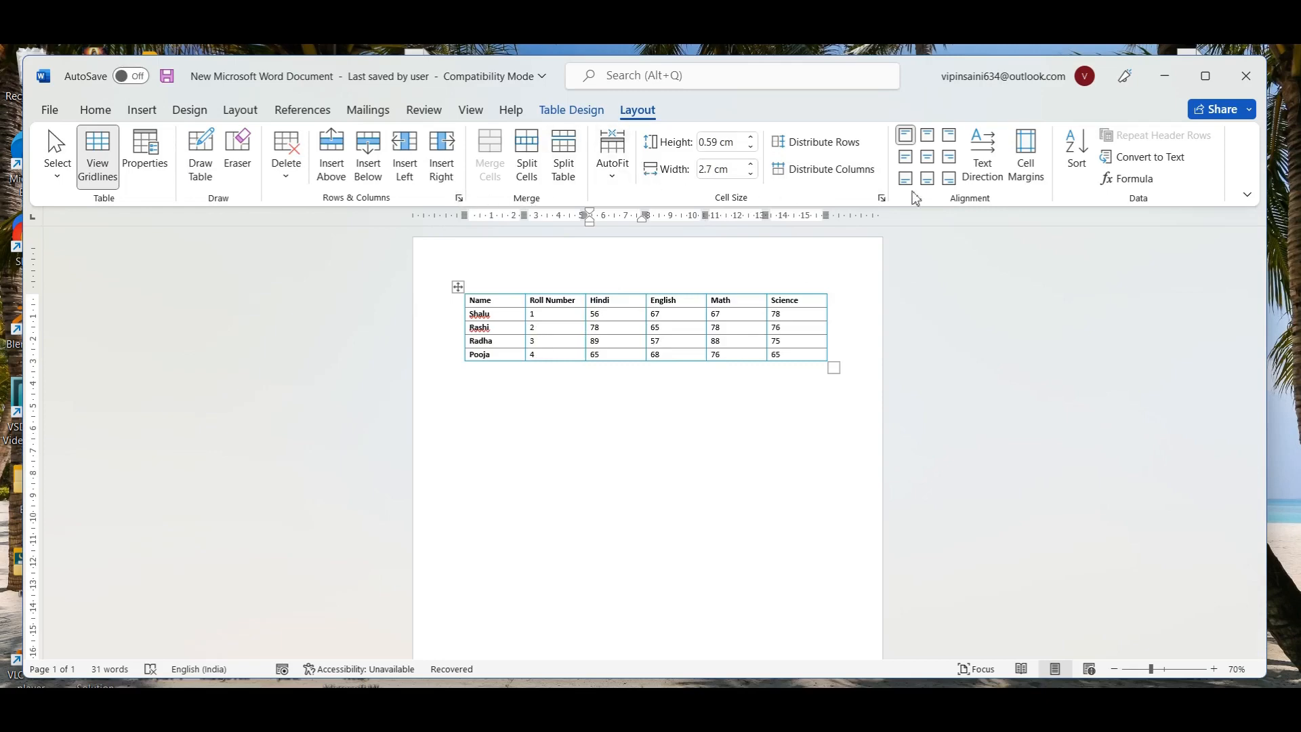
# Step: Increase the header row's height to about 1.48 cm by moving its lower border
pyautogui.click(128, 704)
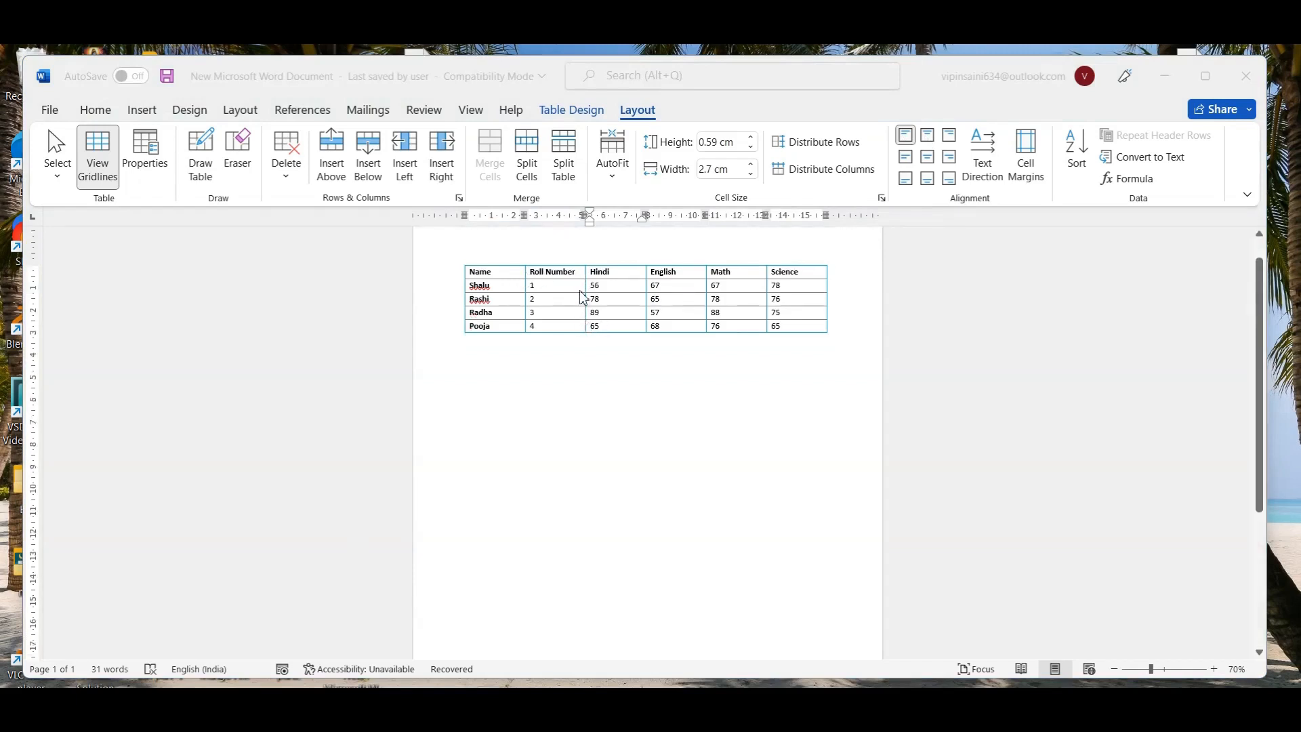
pyautogui.click(584, 313)
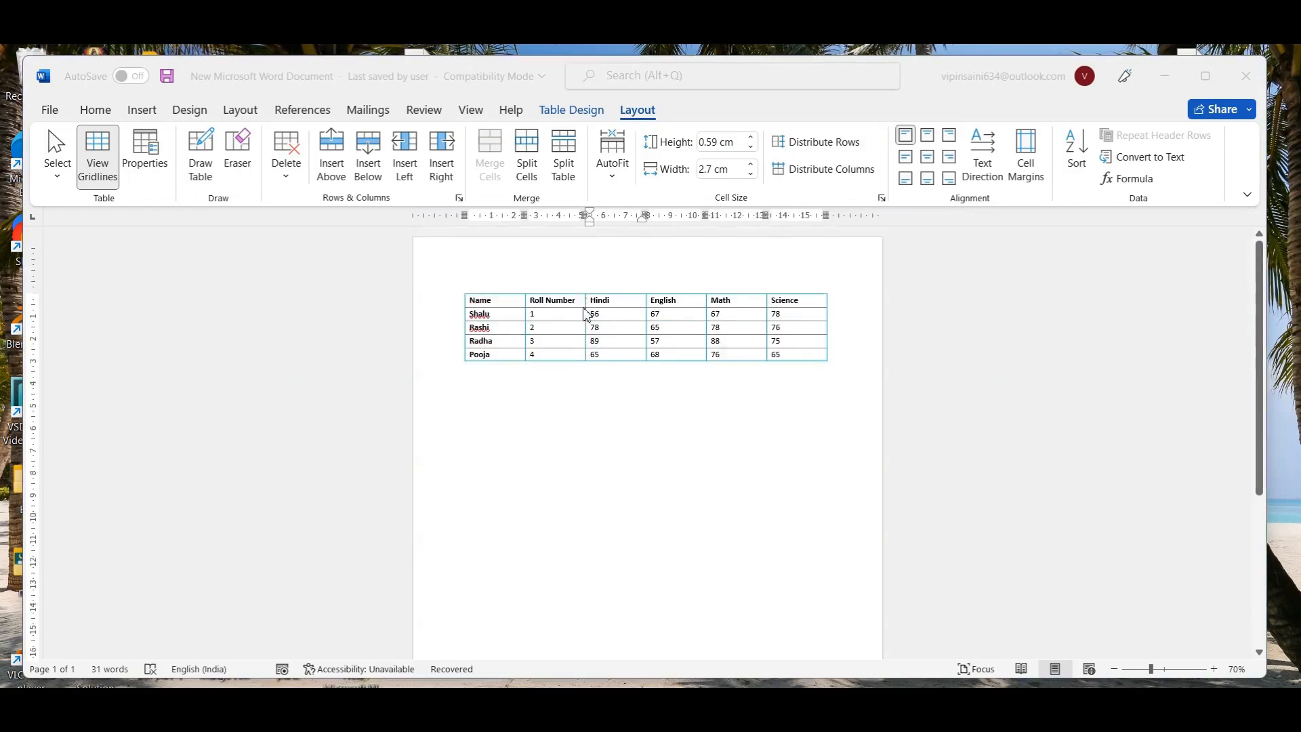
pyautogui.moveTo(587, 310); pyautogui.dragTo(586, 326)
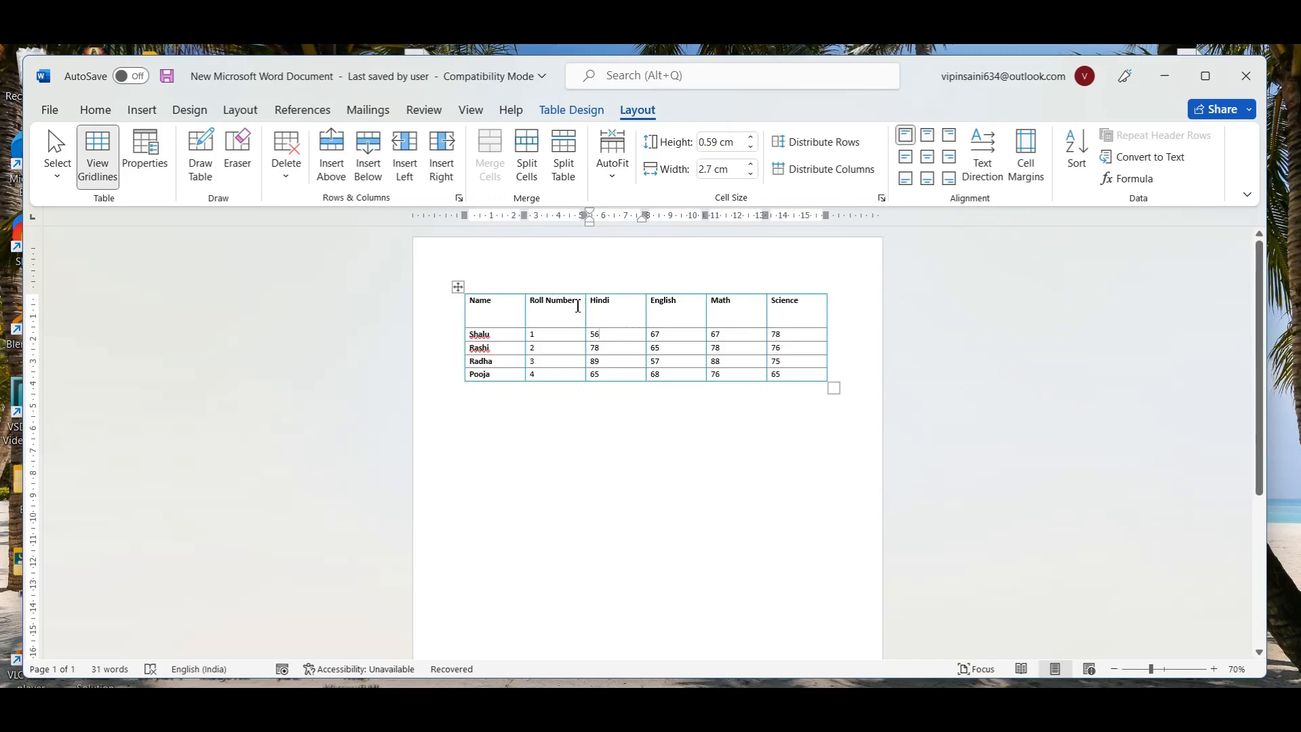
# Step: Align the Roll Number heading to the top center of its cell and change it to Align Center
pyautogui.click(578, 306)
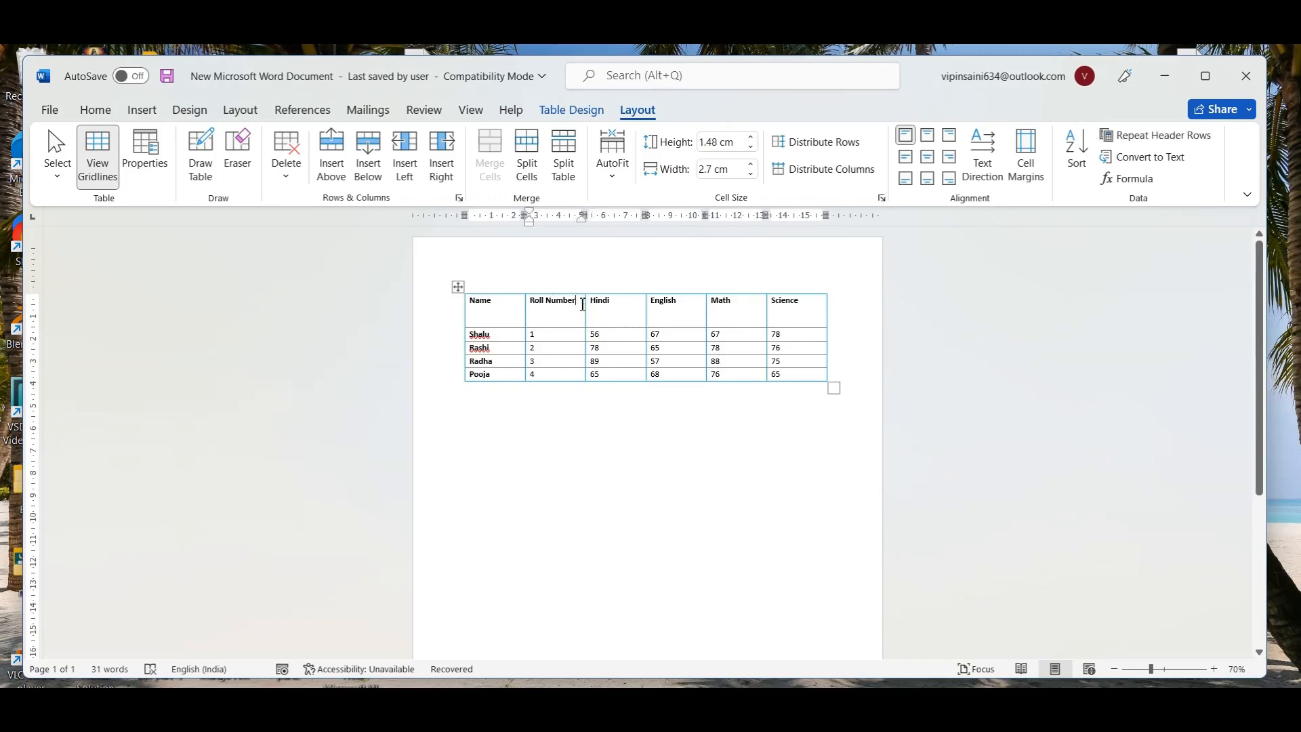
pyautogui.click(930, 138)
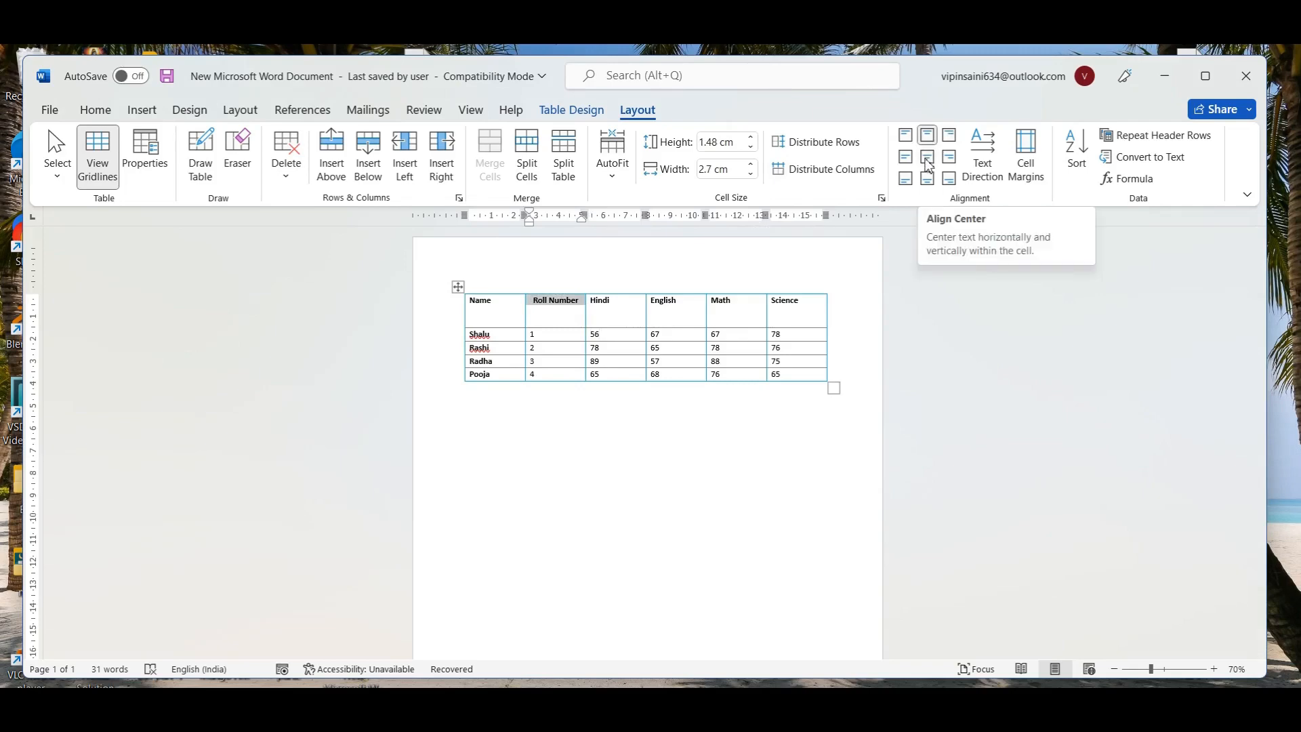
pyautogui.click(927, 159)
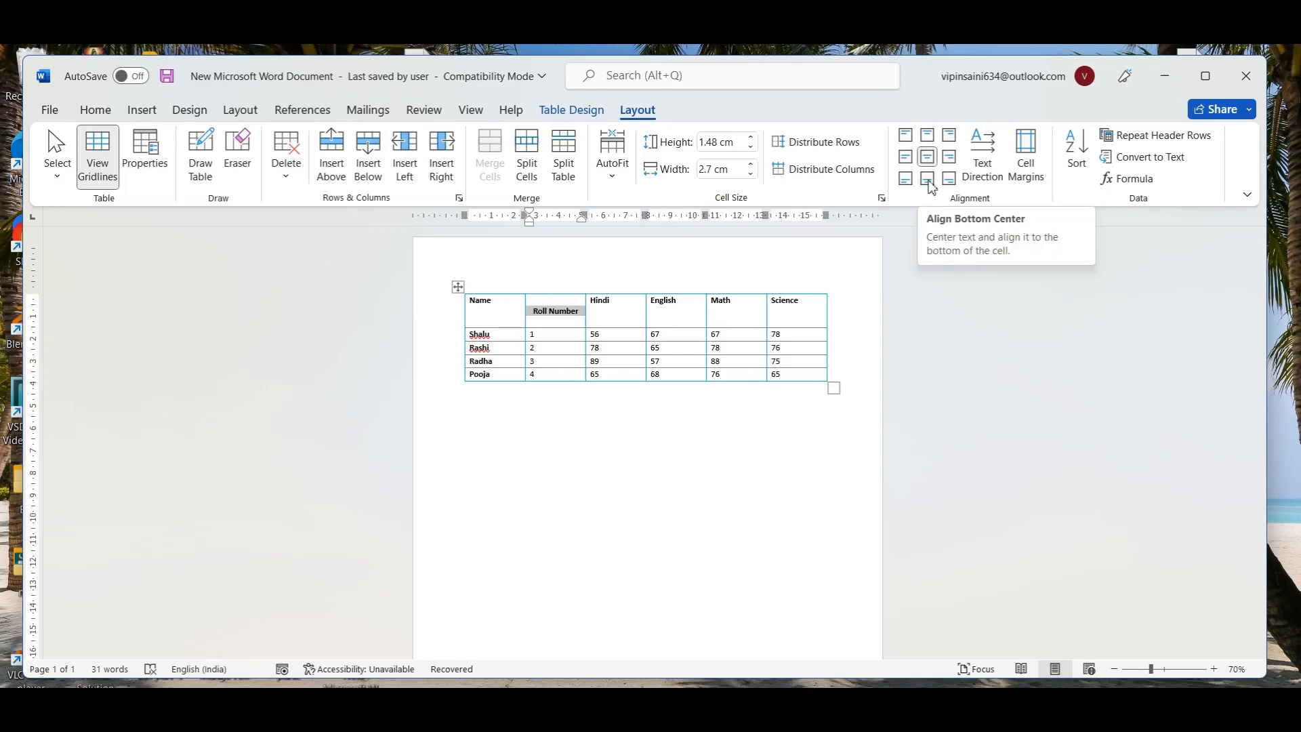
# Step: Align the Roll Number heading bottom center, center left, center right, top right and top left in turn, finishing with center left
pyautogui.click(928, 180)
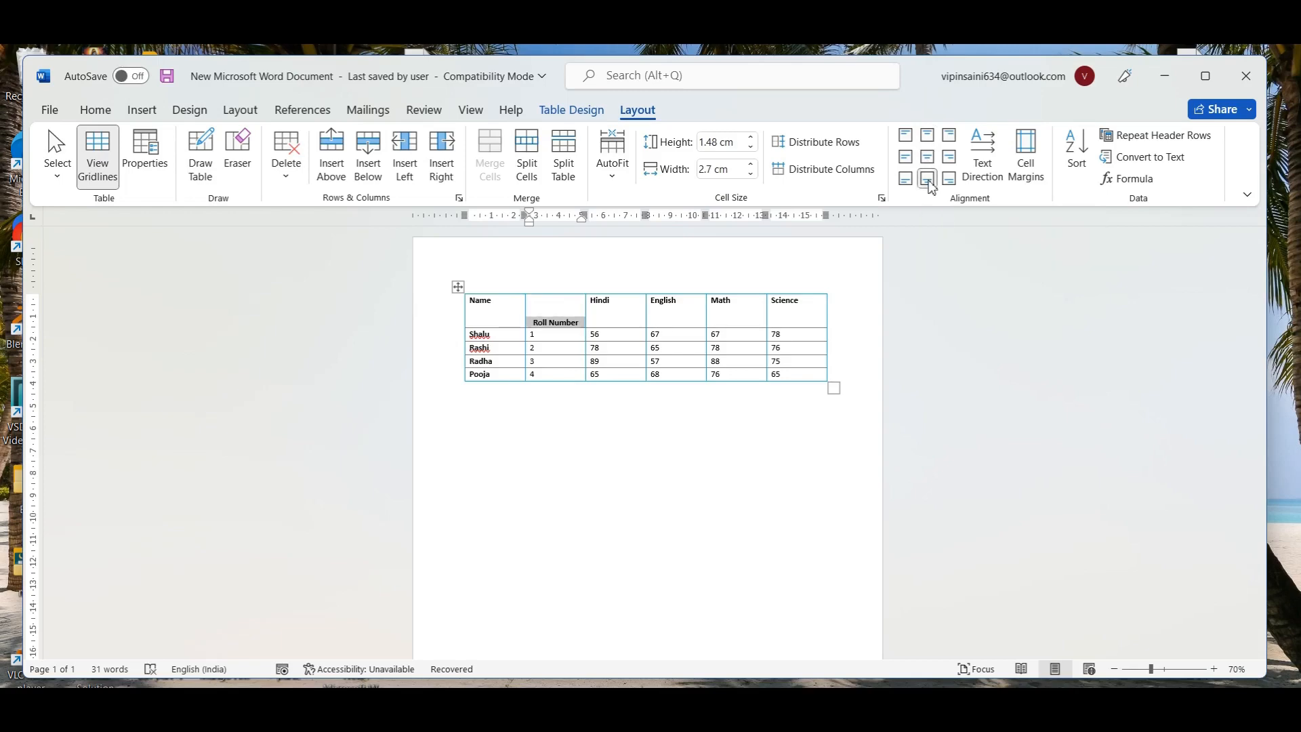
pyautogui.click(904, 158)
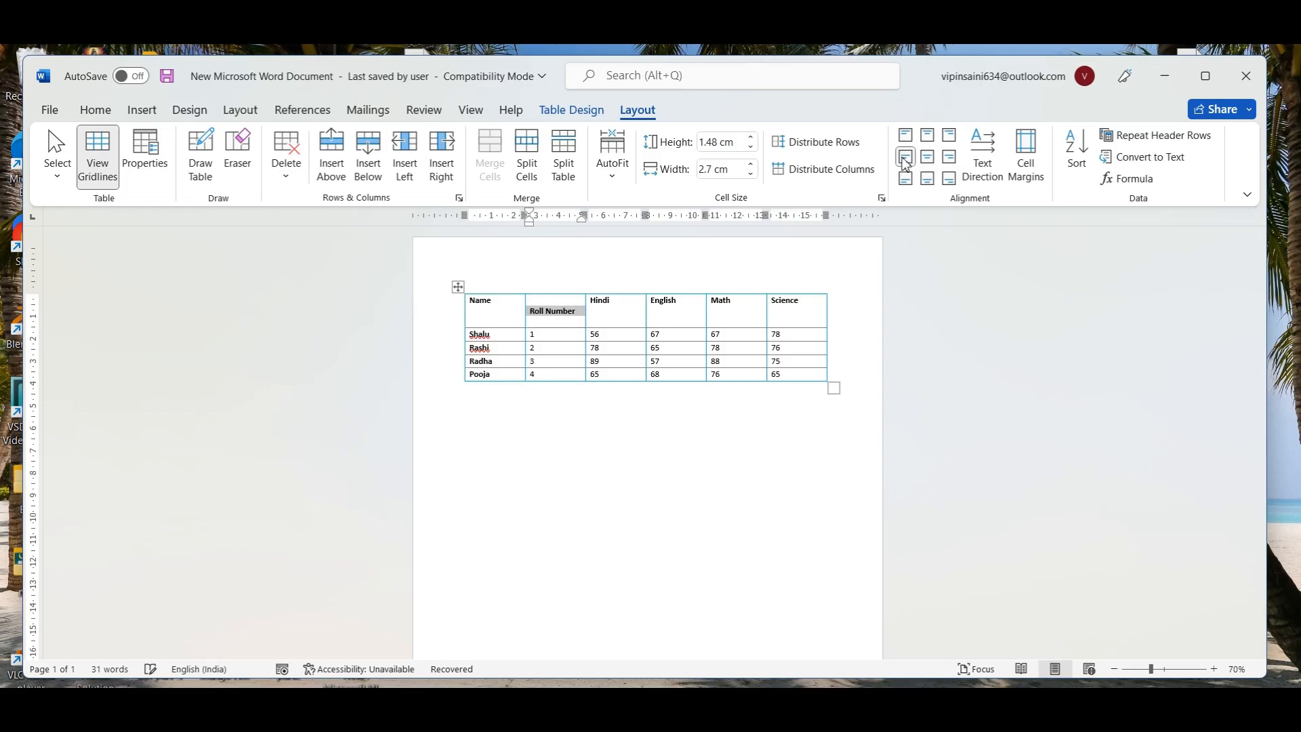
pyautogui.click(949, 158)
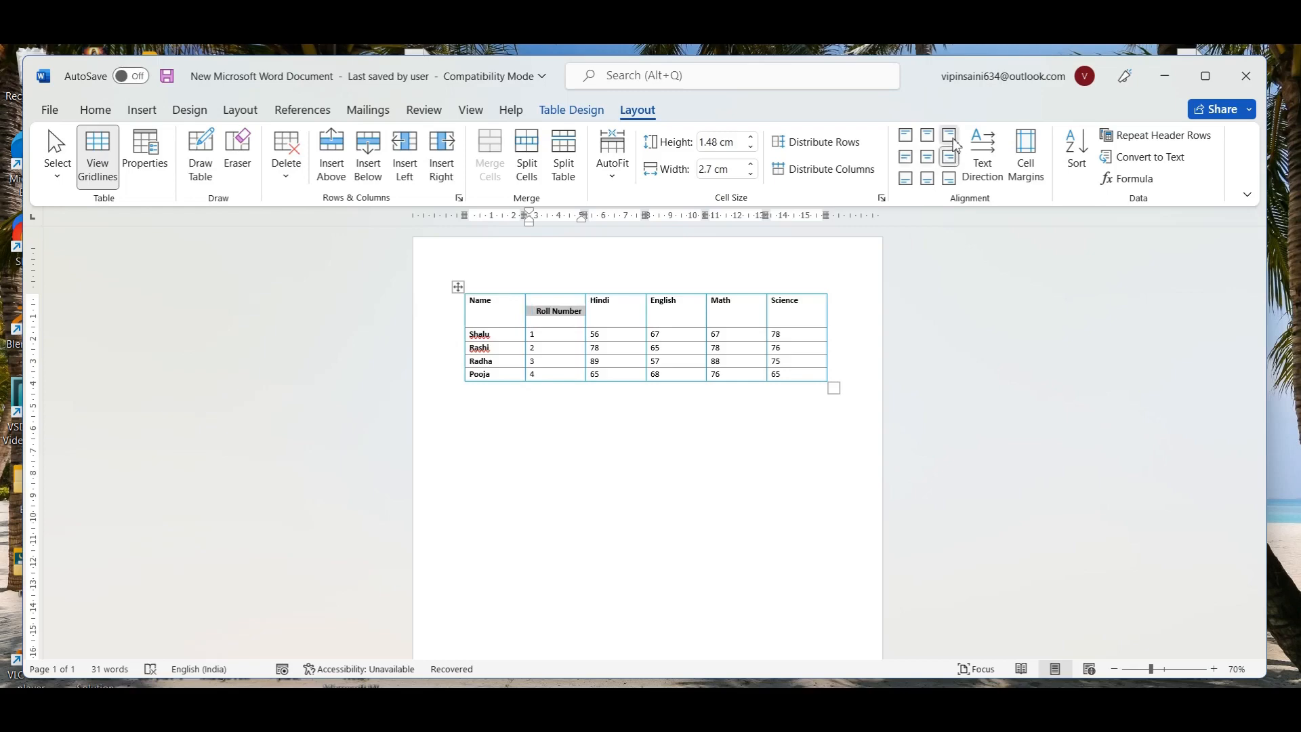
pyautogui.click(949, 136)
pyautogui.click(906, 135)
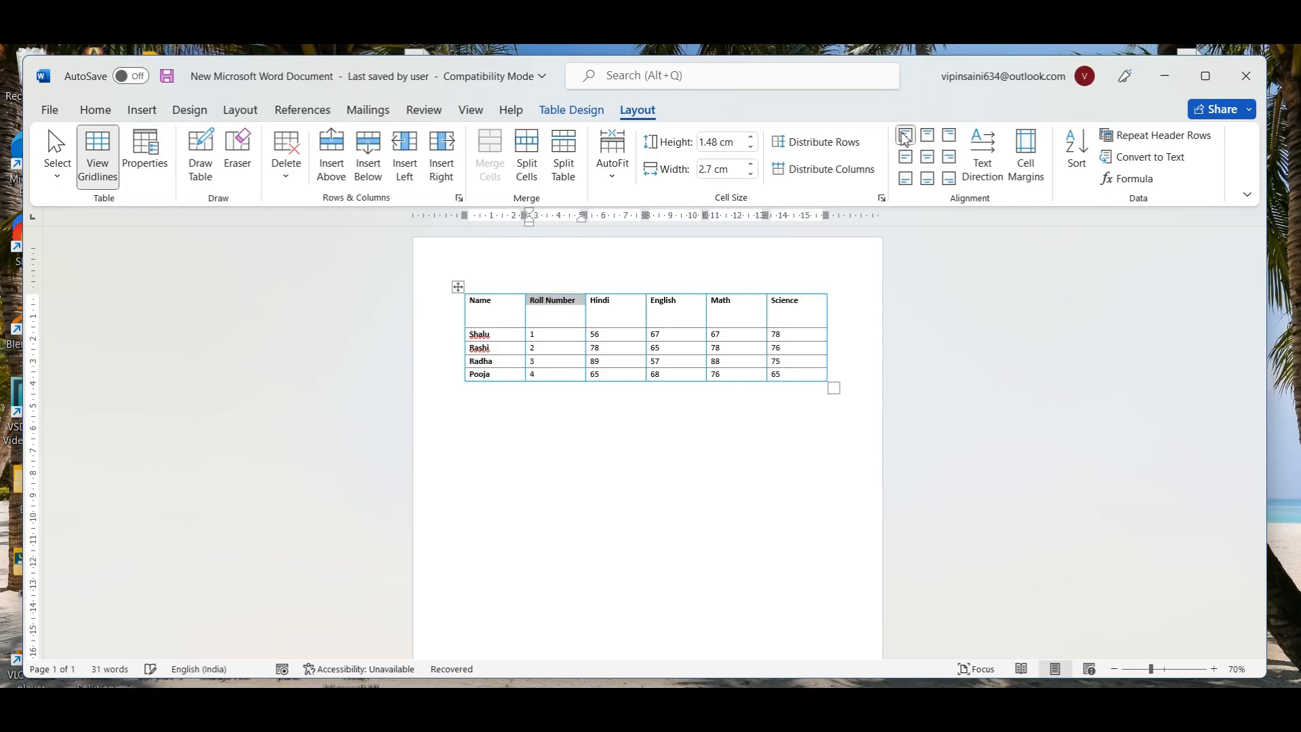
pyautogui.click(914, 157)
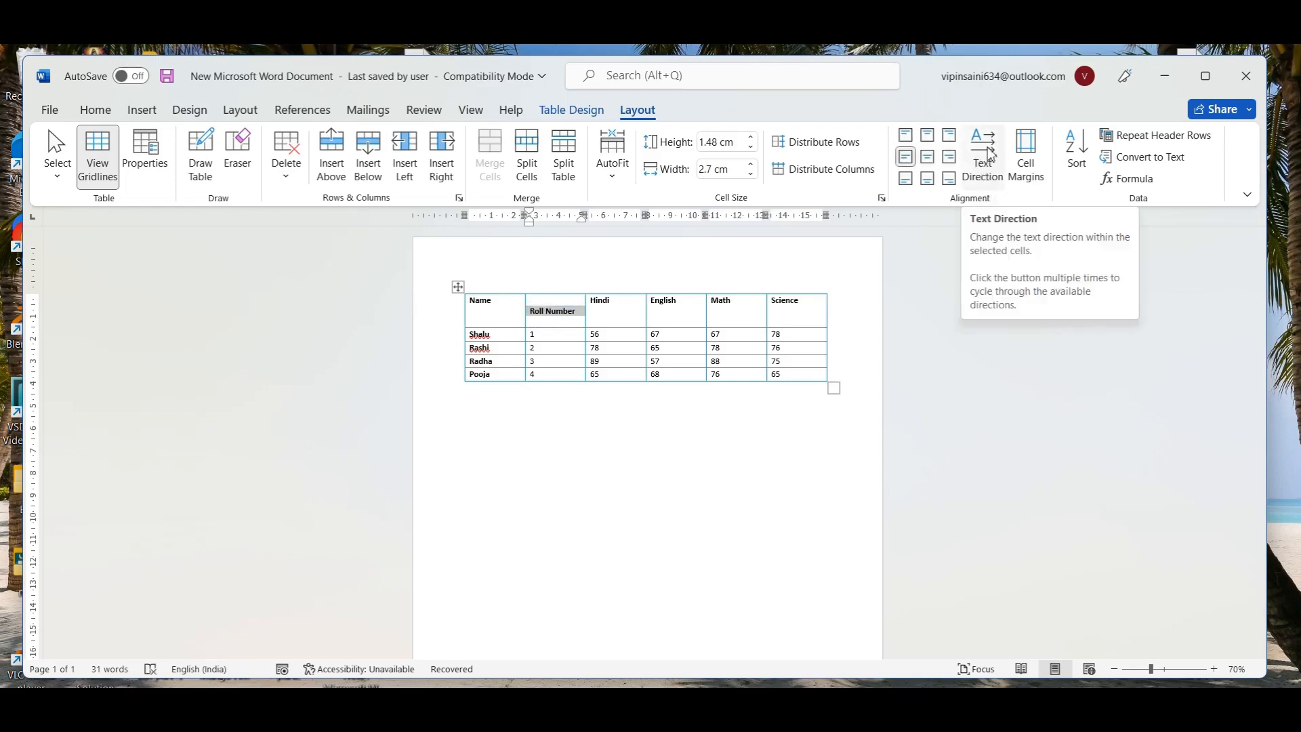
# Step: Cycle the Roll Number heading through the available text directions, ending with vertical text that reads from bottom to top
pyautogui.click(989, 155)
pyautogui.click(989, 154)
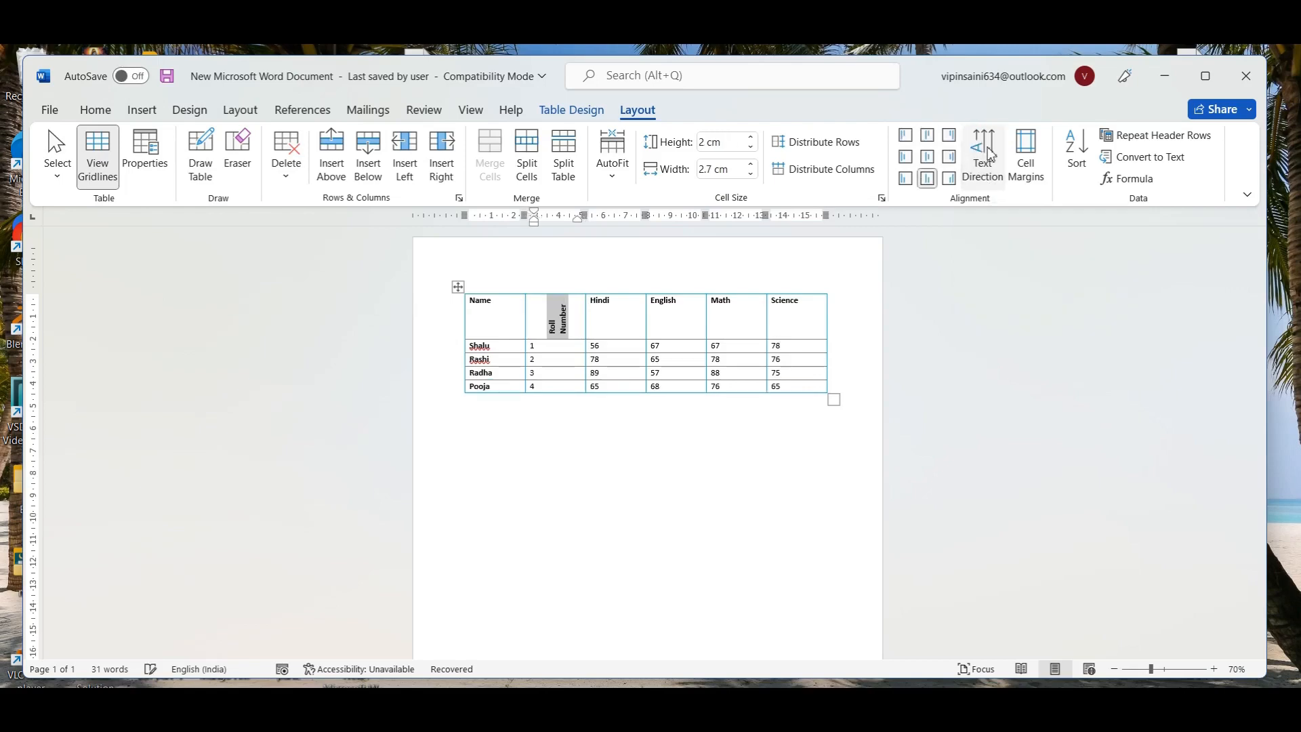
pyautogui.click(989, 155)
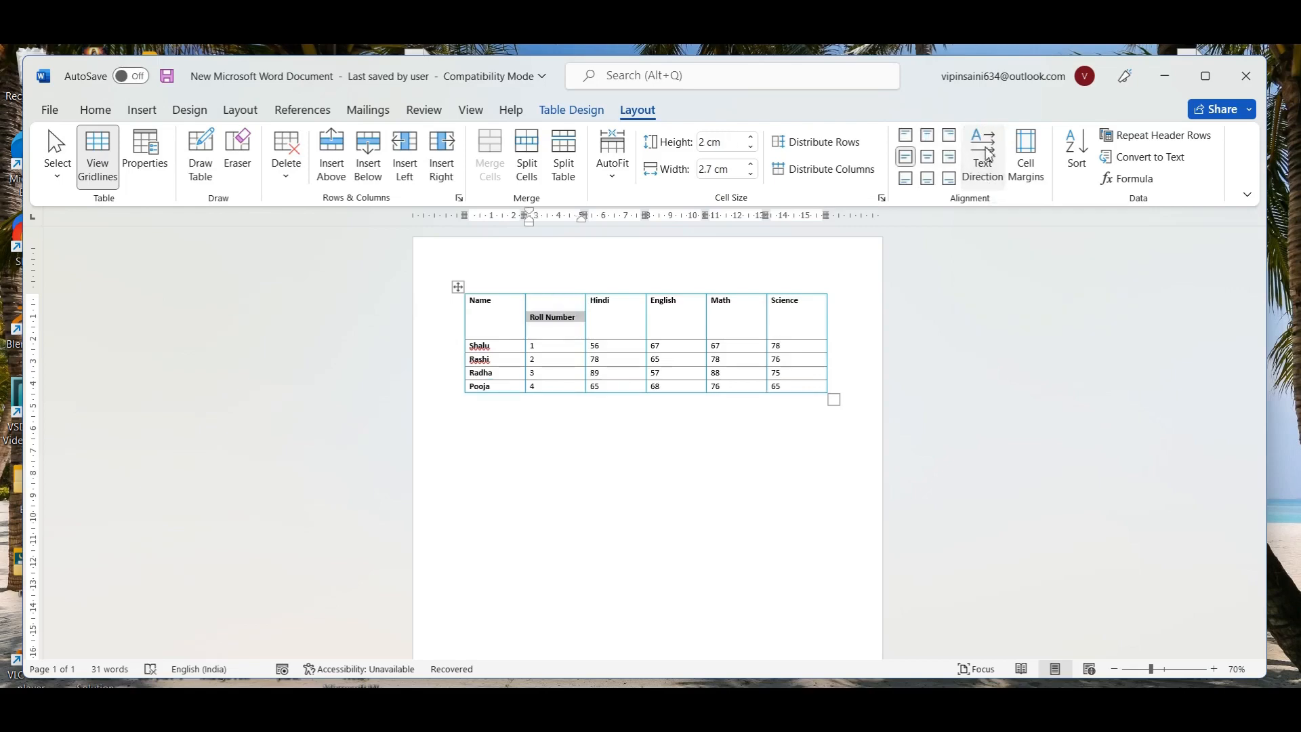
pyautogui.click(989, 154)
pyautogui.click(989, 154)
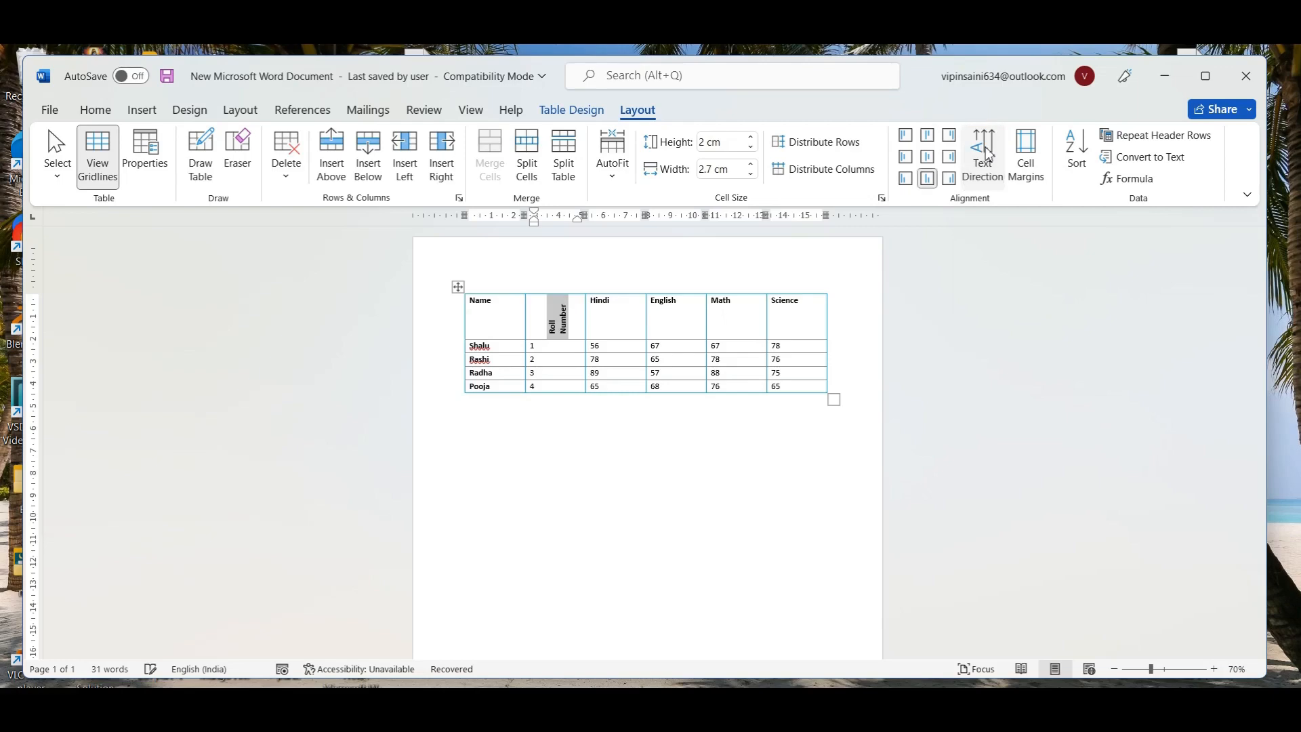
# Step: Try the center, top center, top left, top right and center right alignments on the rotated Roll Number heading
pyautogui.click(927, 157)
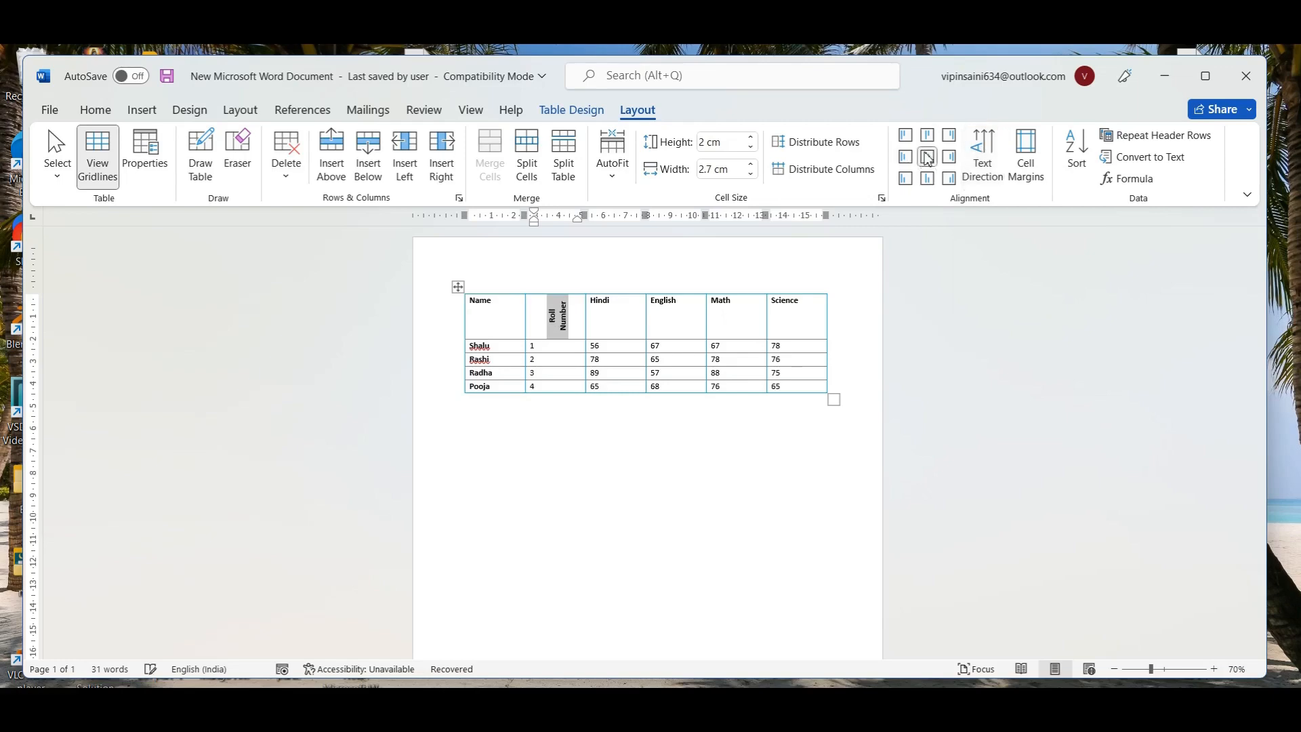
pyautogui.click(927, 135)
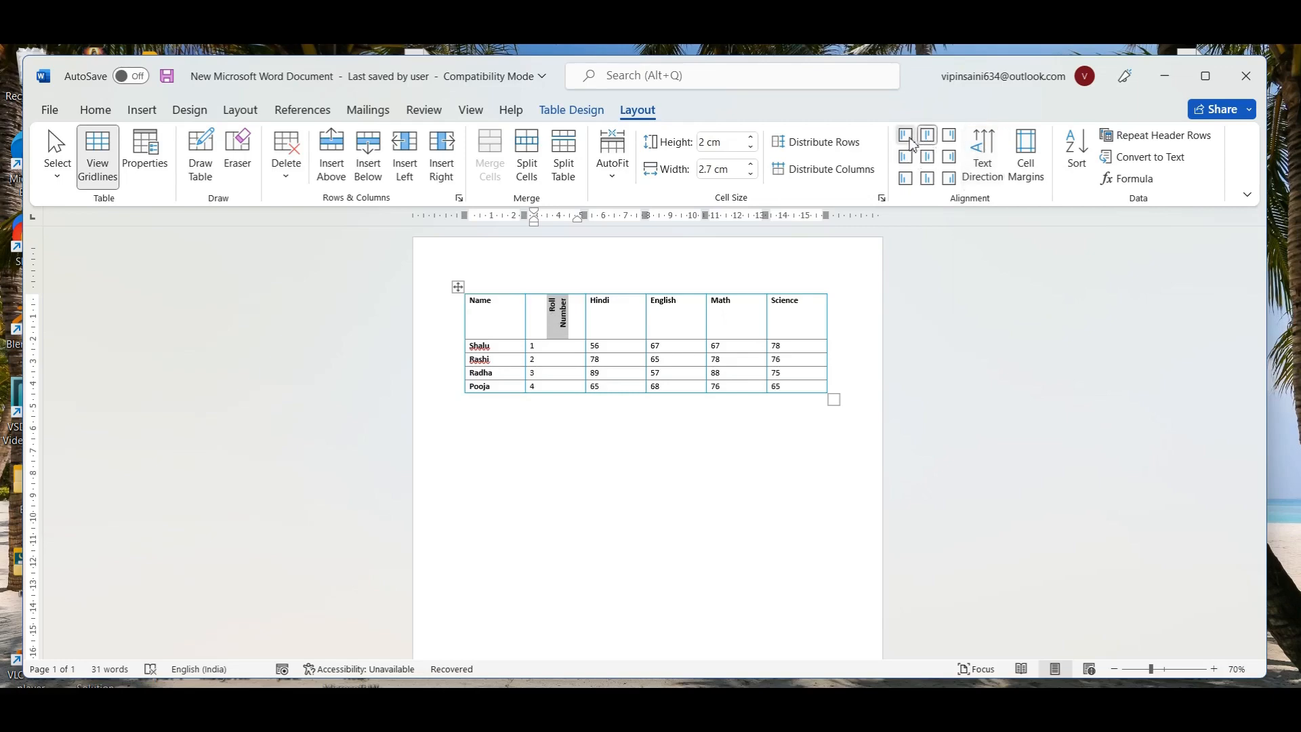
pyautogui.click(908, 138)
pyautogui.click(949, 136)
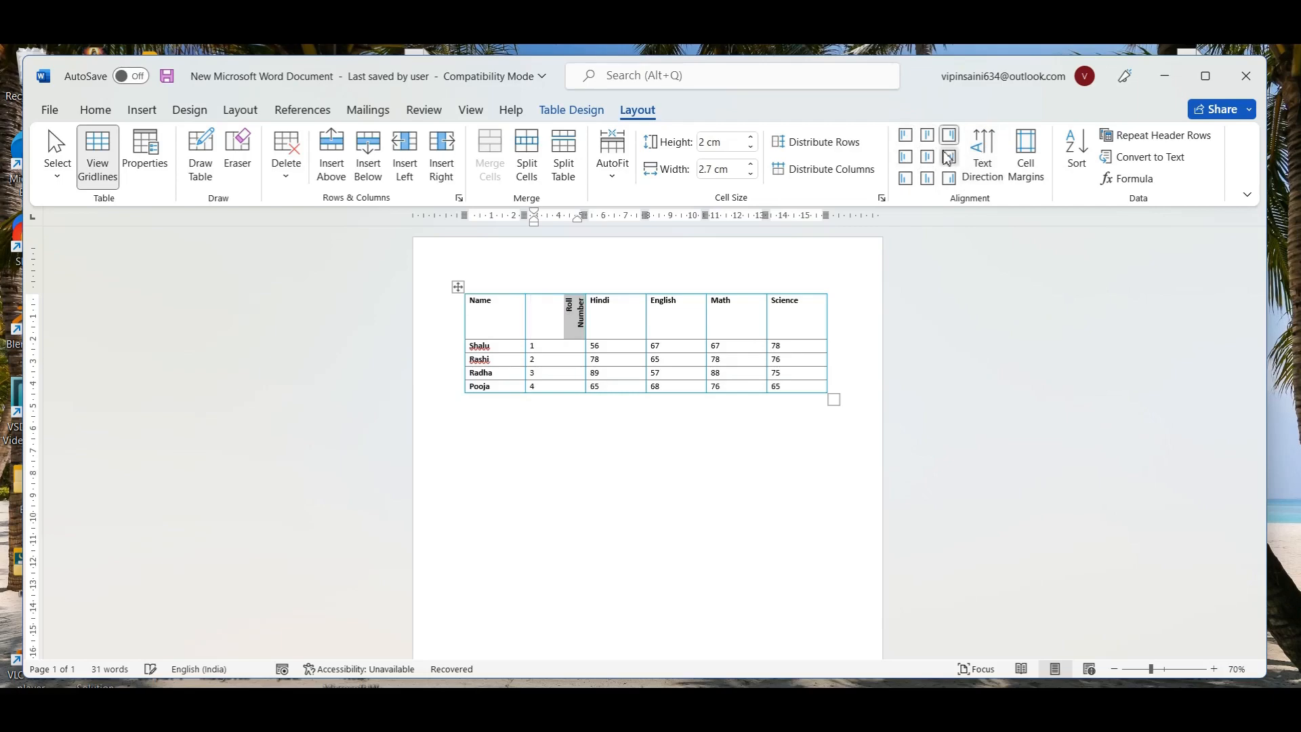
pyautogui.click(947, 157)
# Step: Change the Roll Number heading's text direction back to horizontal and align it to the center of its cell
pyautogui.click(982, 153)
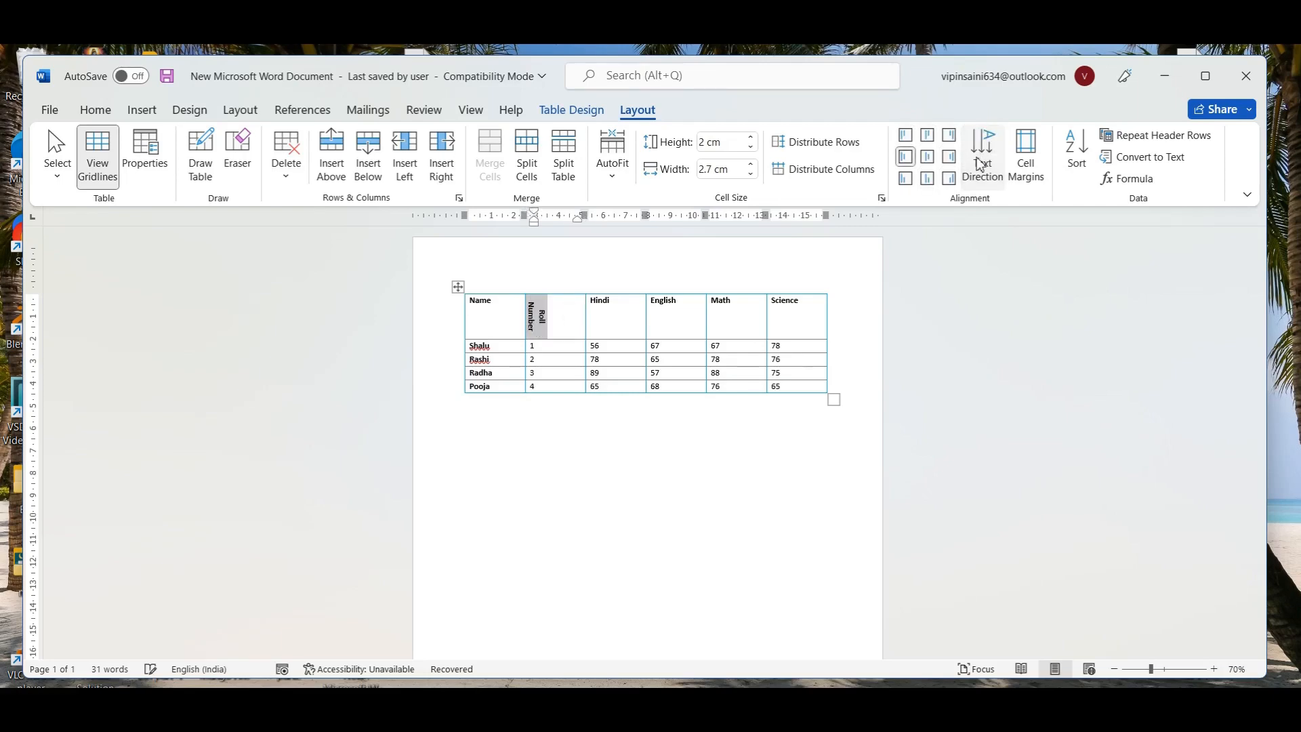
pyautogui.click(979, 164)
pyautogui.click(979, 164)
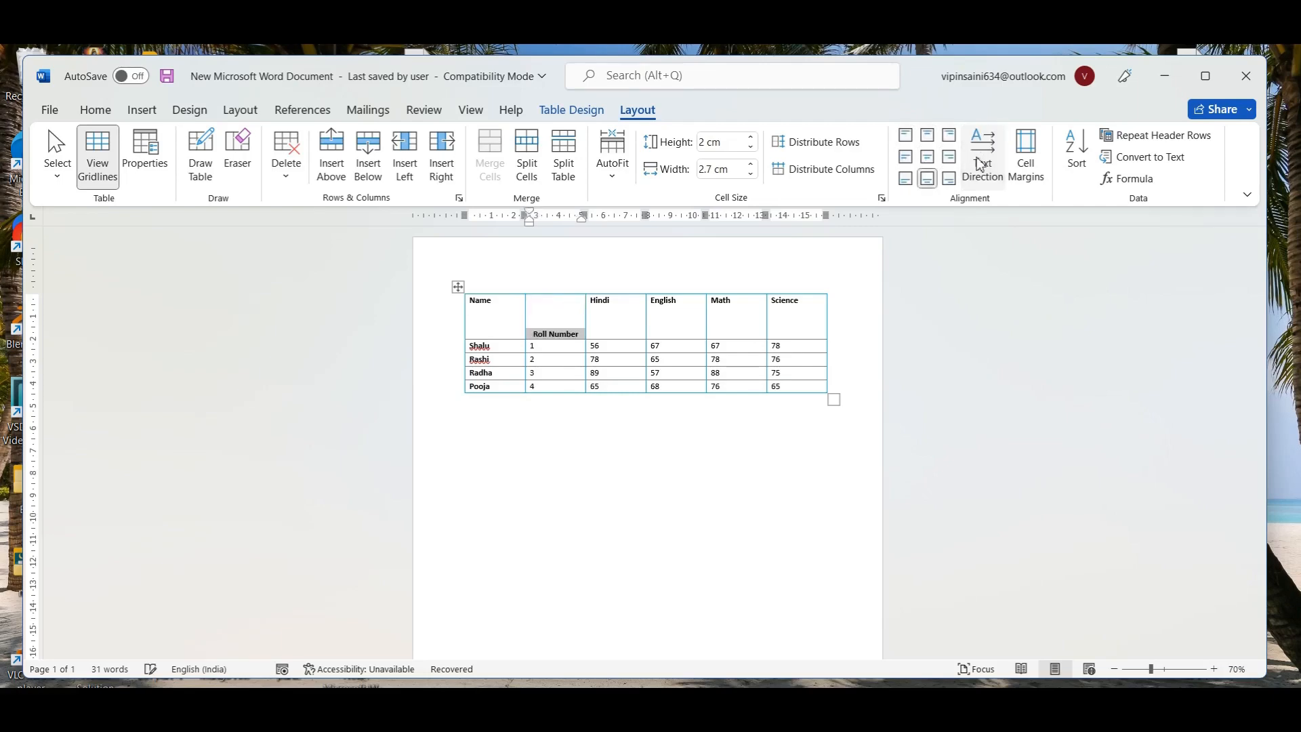
pyautogui.click(927, 159)
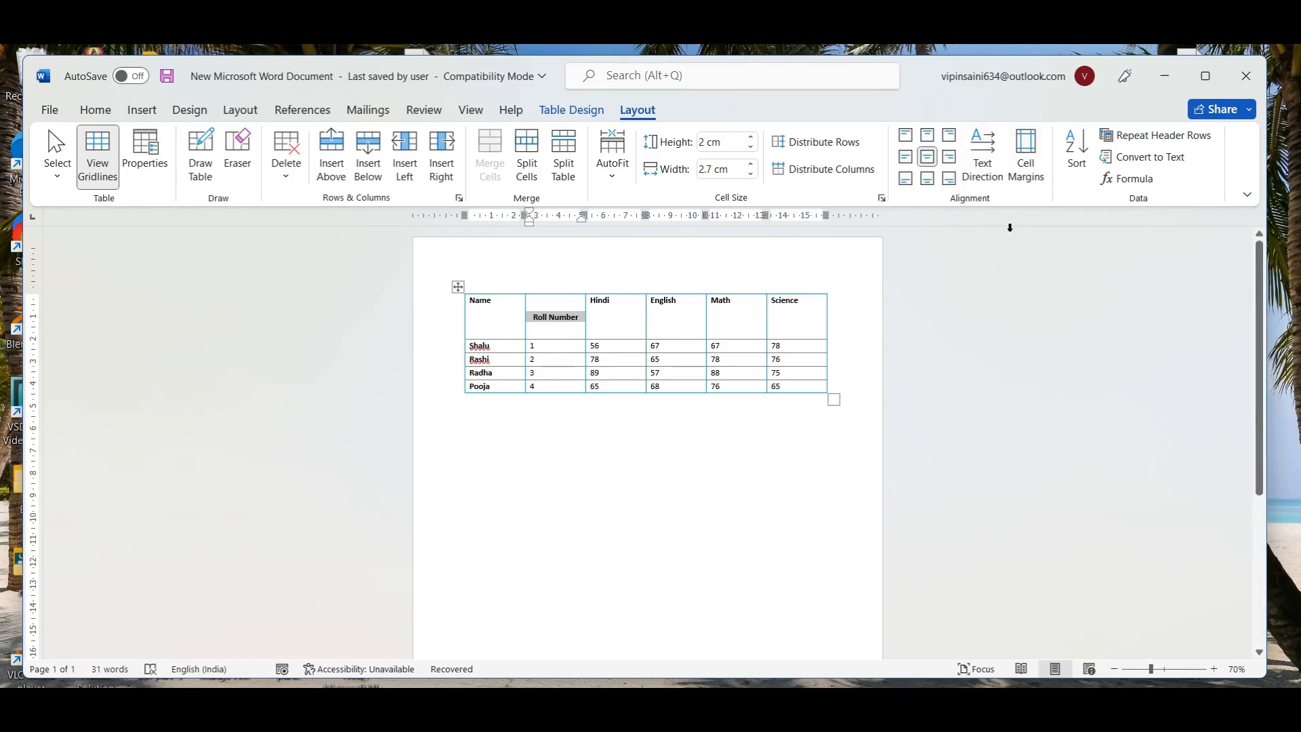
# Step: Undo all the text direction, alignment, row and column distribution, and border resizing changes made to the table
pyautogui.hotkey('ctrl', 'z')
pyautogui.hotkey('ctrl', 'z')
pyautogui.hotkey('ctrl', 'z')
pyautogui.hotkey('ctrl', 'z')
pyautogui.hotkey('ctrl', 'z')
pyautogui.hotkey('ctrl', 'z')
pyautogui.hotkey('ctrl', 'z')
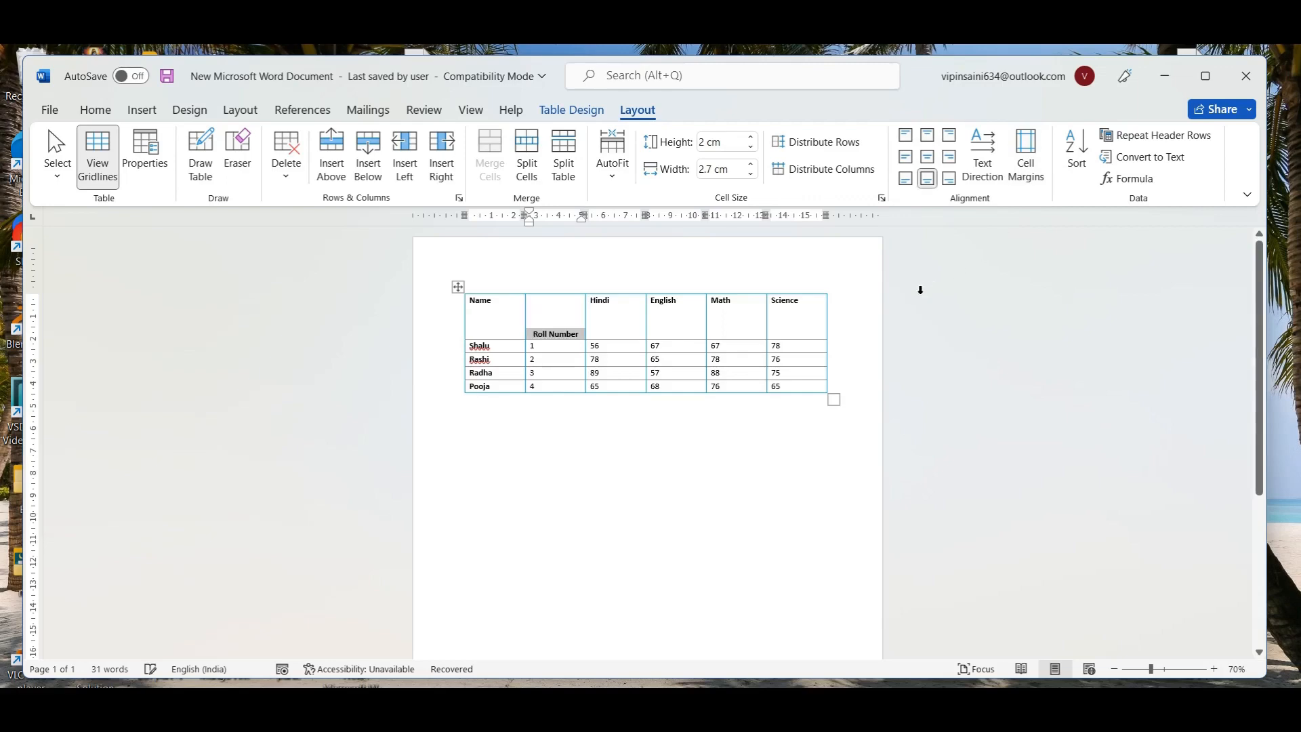
pyautogui.hotkey('ctrl', 'z')
pyautogui.hotkey('ctrl', 'z')
pyautogui.hotkey('ctrl', 'z')
pyautogui.hotkey('ctrl', 'z')
pyautogui.hotkey('ctrl', 'z')
pyautogui.hotkey('ctrl', 'z')
pyautogui.hotkey('ctrl', 'z')
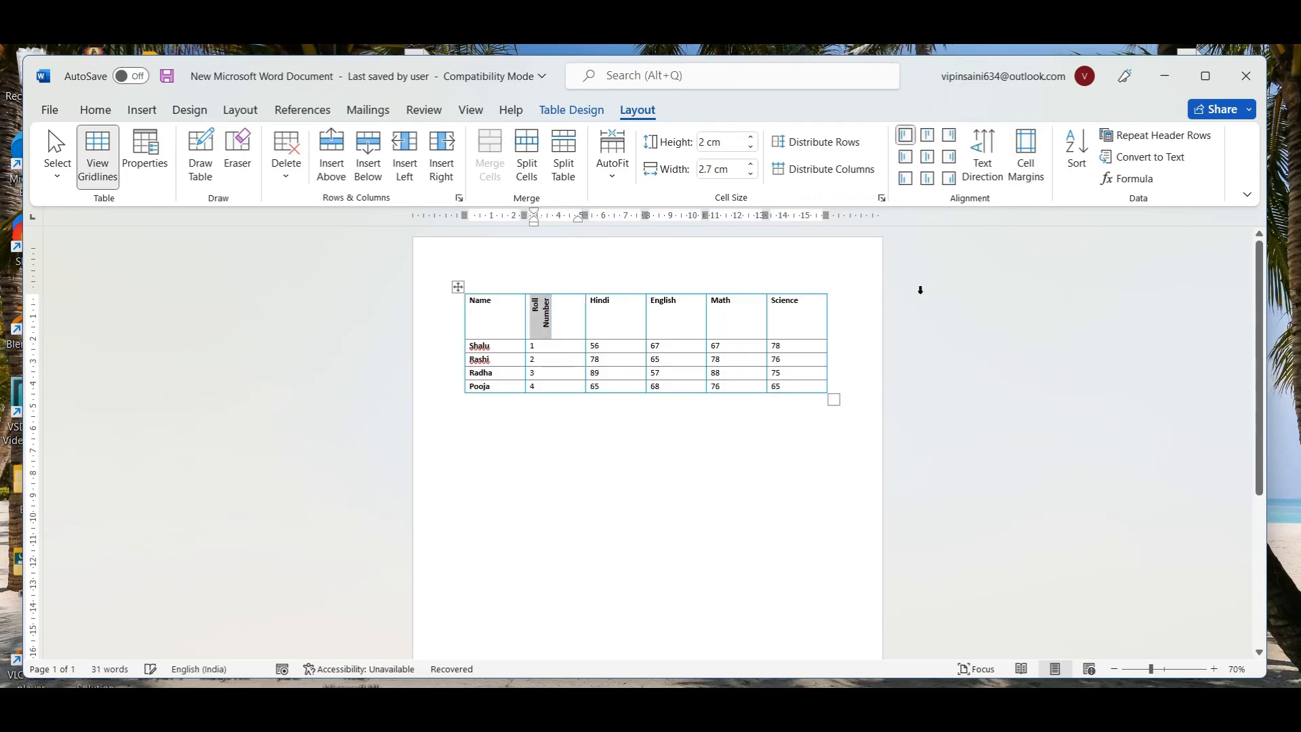
pyautogui.hotkey('ctrl', 'z')
pyautogui.hotkey('ctrl', 'z')
pyautogui.hotkey('ctrl', 'z')
pyautogui.hotkey('ctrl', 'z')
pyautogui.hotkey('ctrl', 'z')
pyautogui.hotkey('ctrl', 'z')
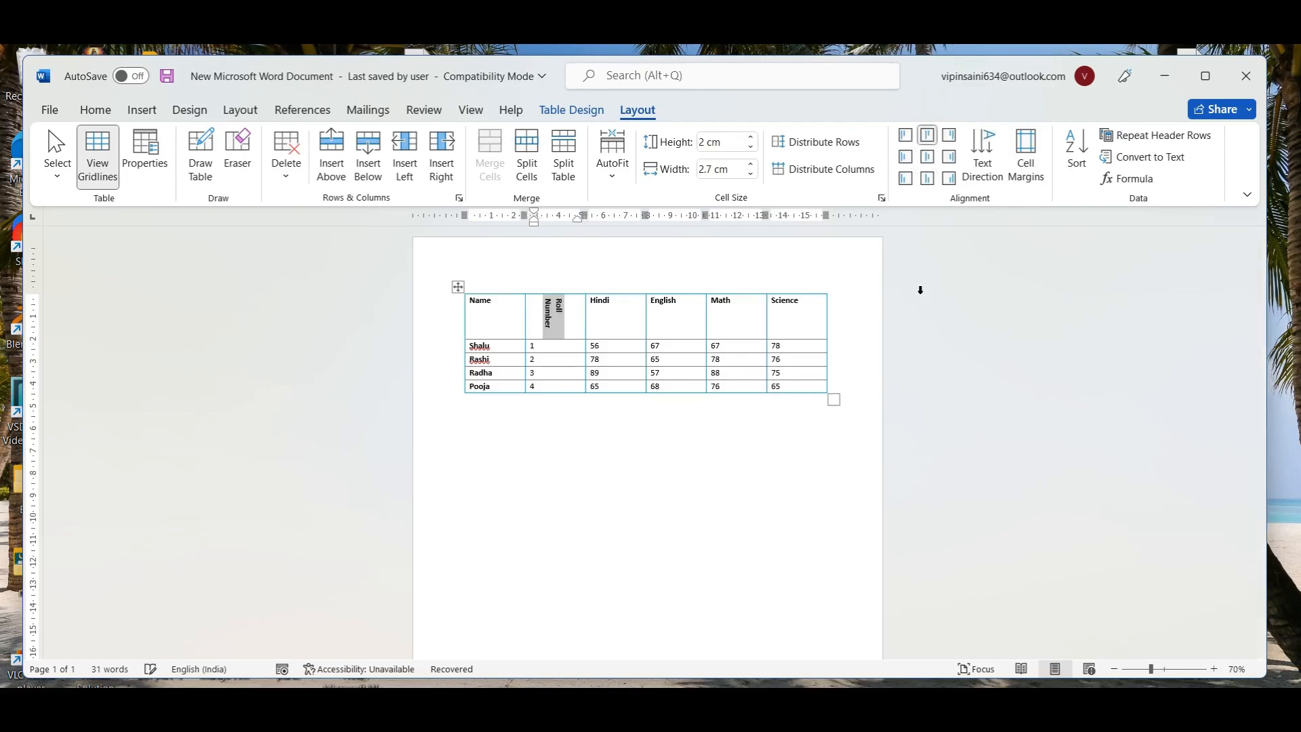
pyautogui.hotkey('ctrl', 'z')
pyautogui.hotkey('ctrl', 'z')
pyautogui.hotkey('ctrl', 'z')
pyautogui.hotkey('ctrl', 'z')
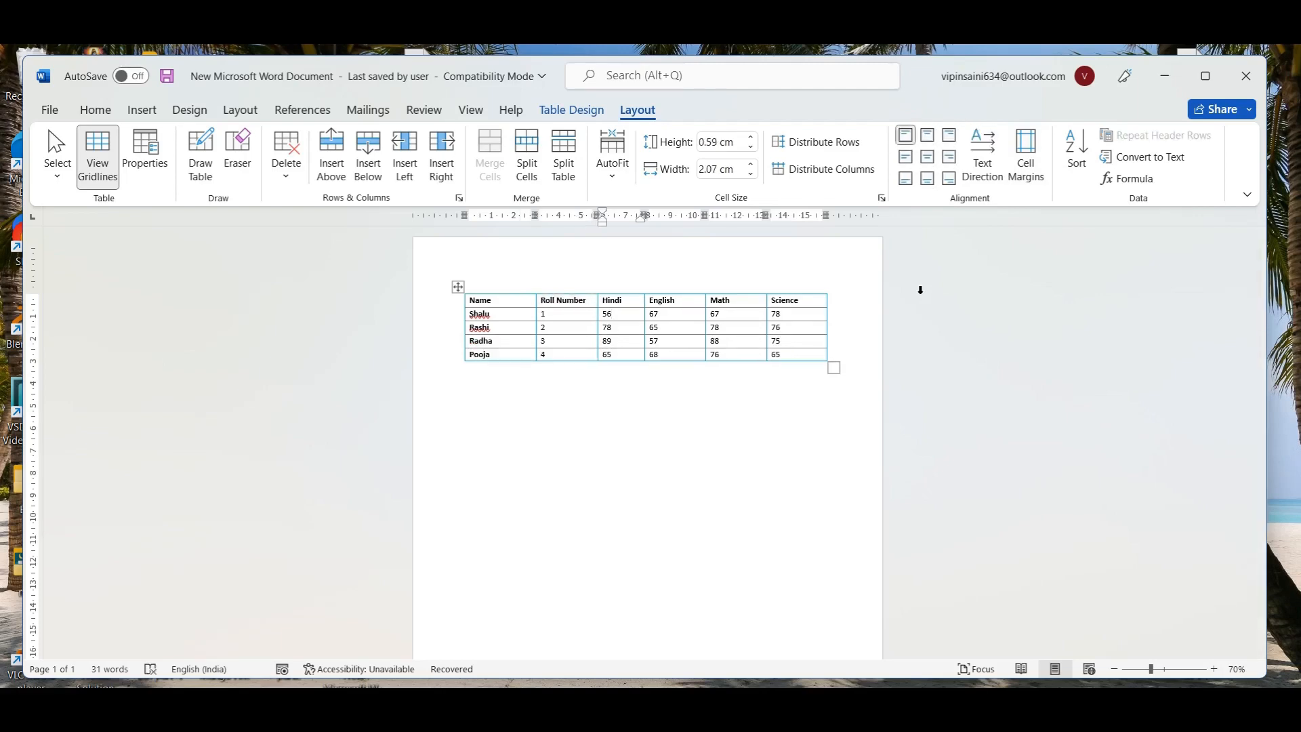
pyautogui.hotkey('ctrl', 'z')
pyautogui.hotkey('ctrl', 'z')
pyautogui.hotkey('ctrl', 'z')
pyautogui.hotkey('ctrl', 'z')
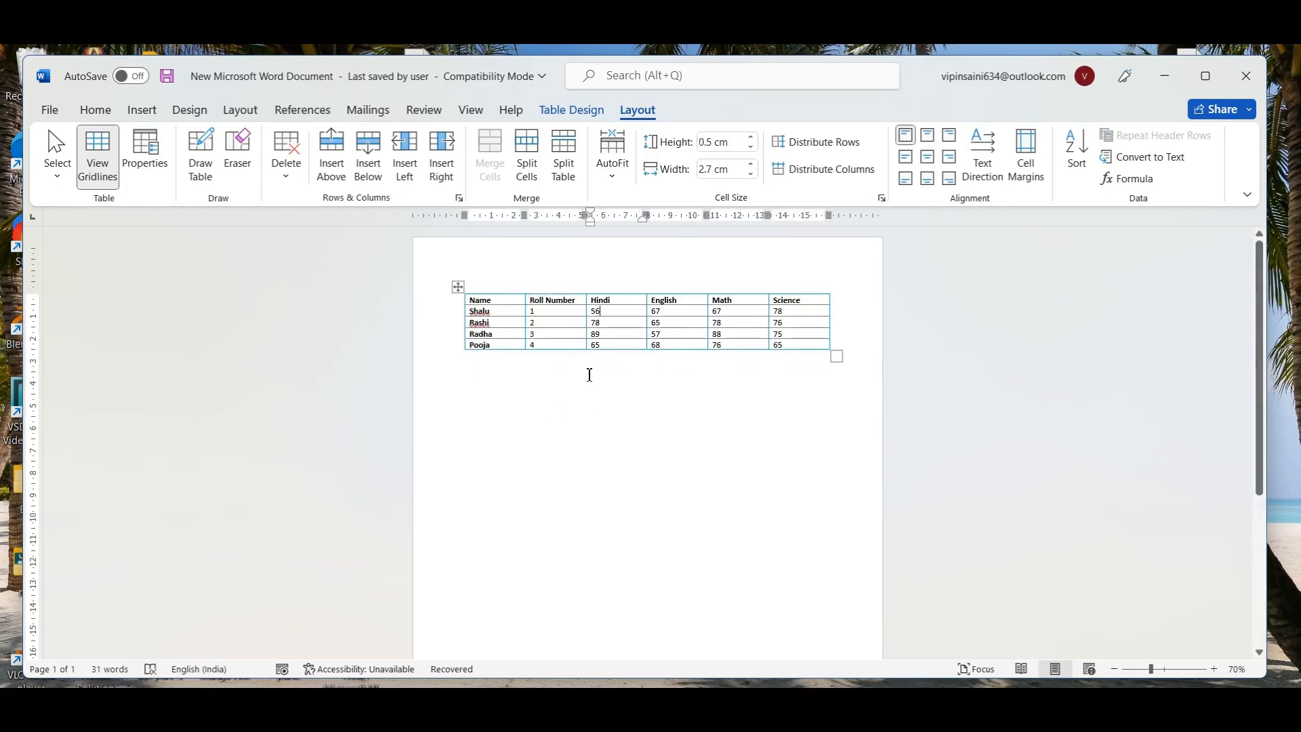
# Step: Increase the default top and bottom cell margins slightly and align the first student's Hindi mark to the top center
pyautogui.click(578, 333)
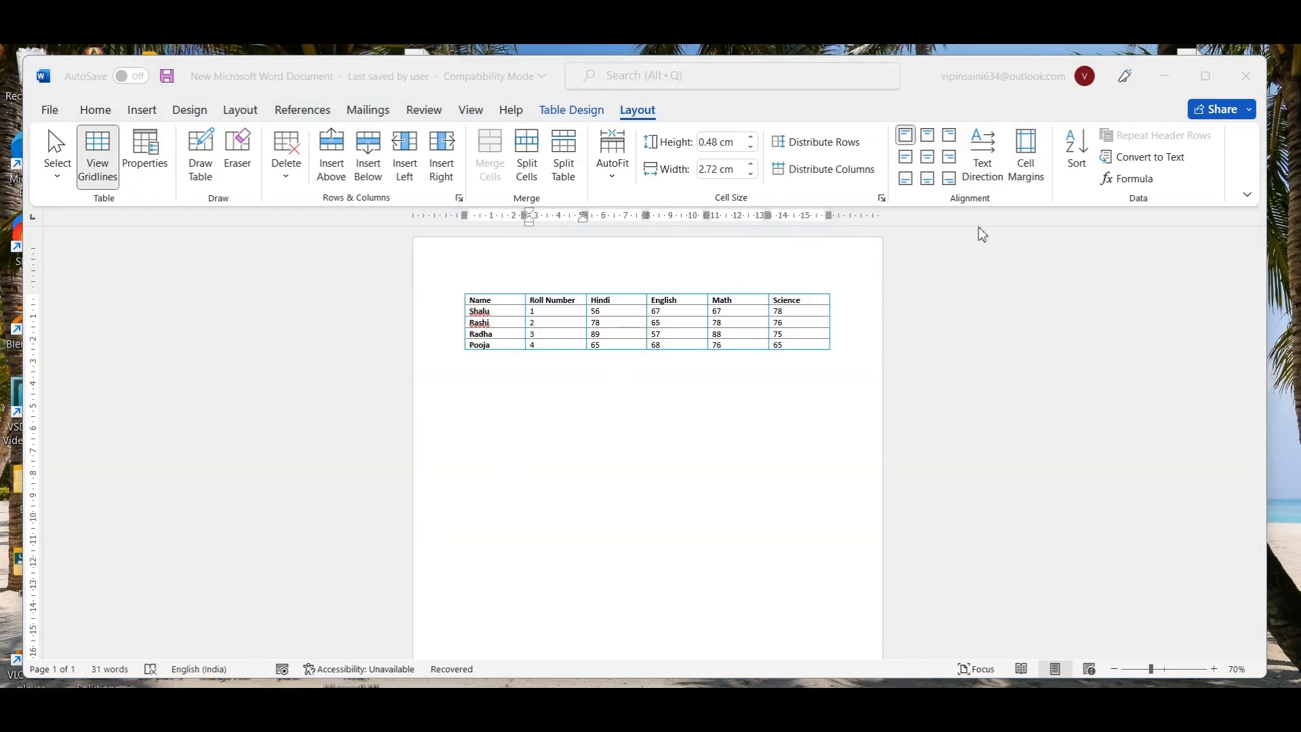
pyautogui.click(549, 337)
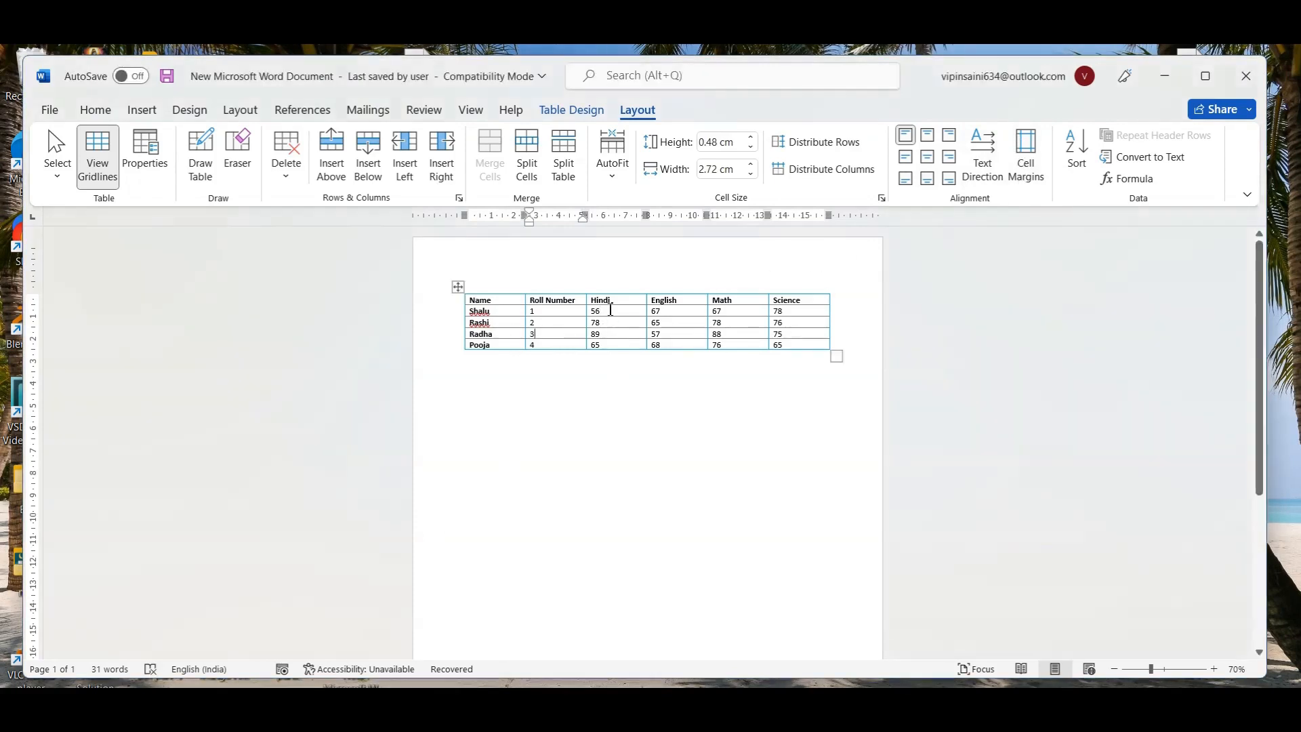
pyautogui.click(608, 315)
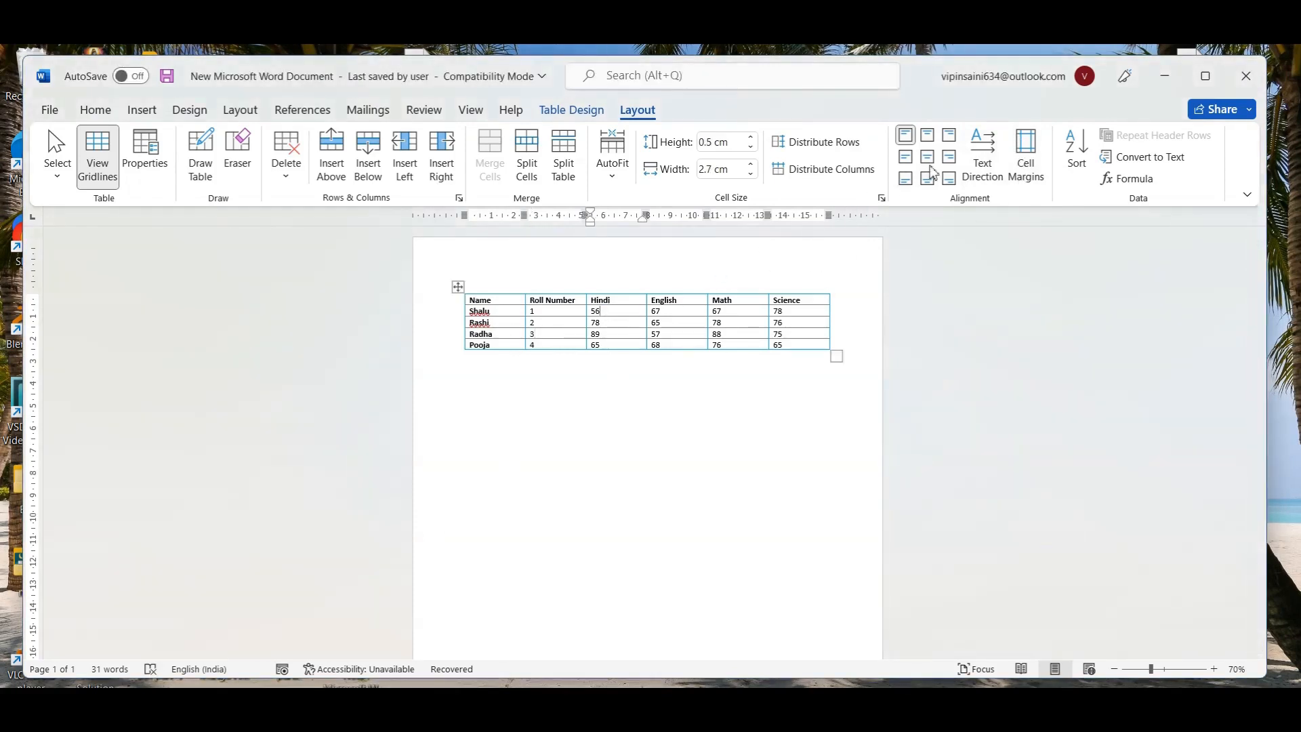
pyautogui.click(1023, 152)
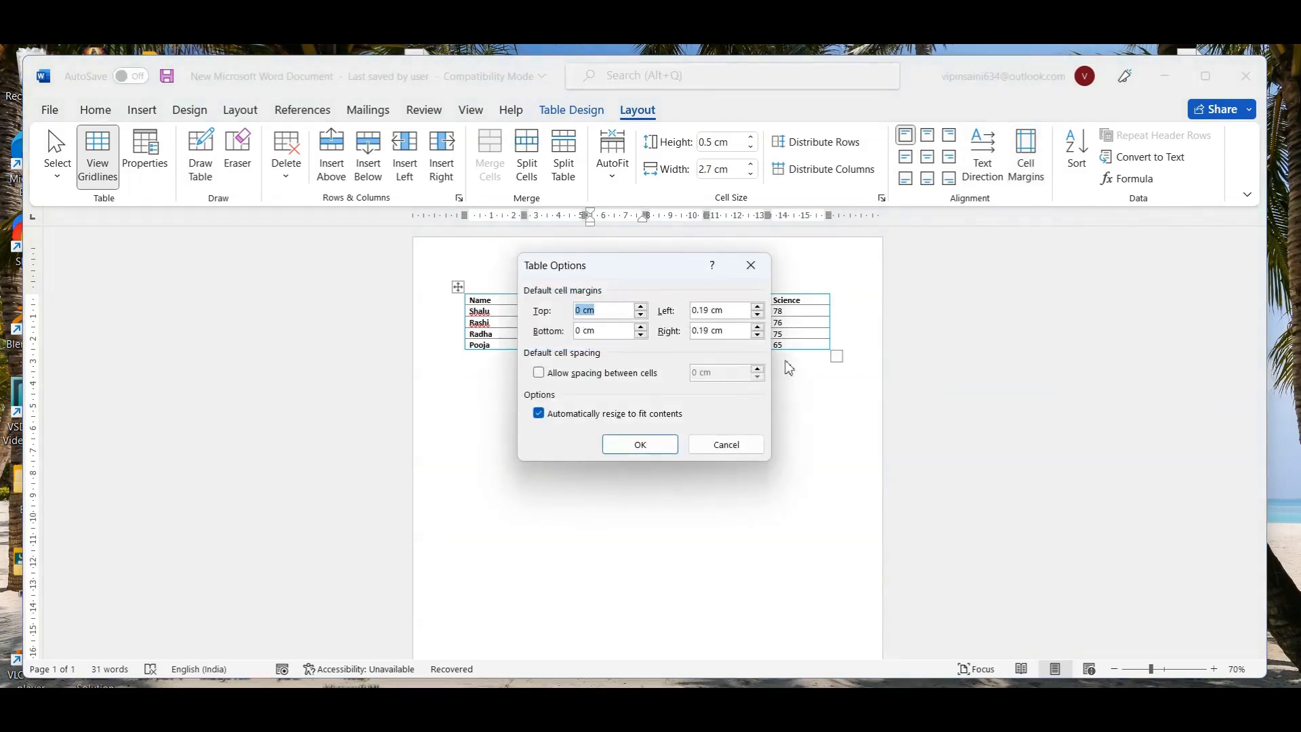
pyautogui.click(642, 308)
pyautogui.click(641, 314)
pyautogui.click(642, 309)
pyautogui.click(641, 326)
pyautogui.click(640, 444)
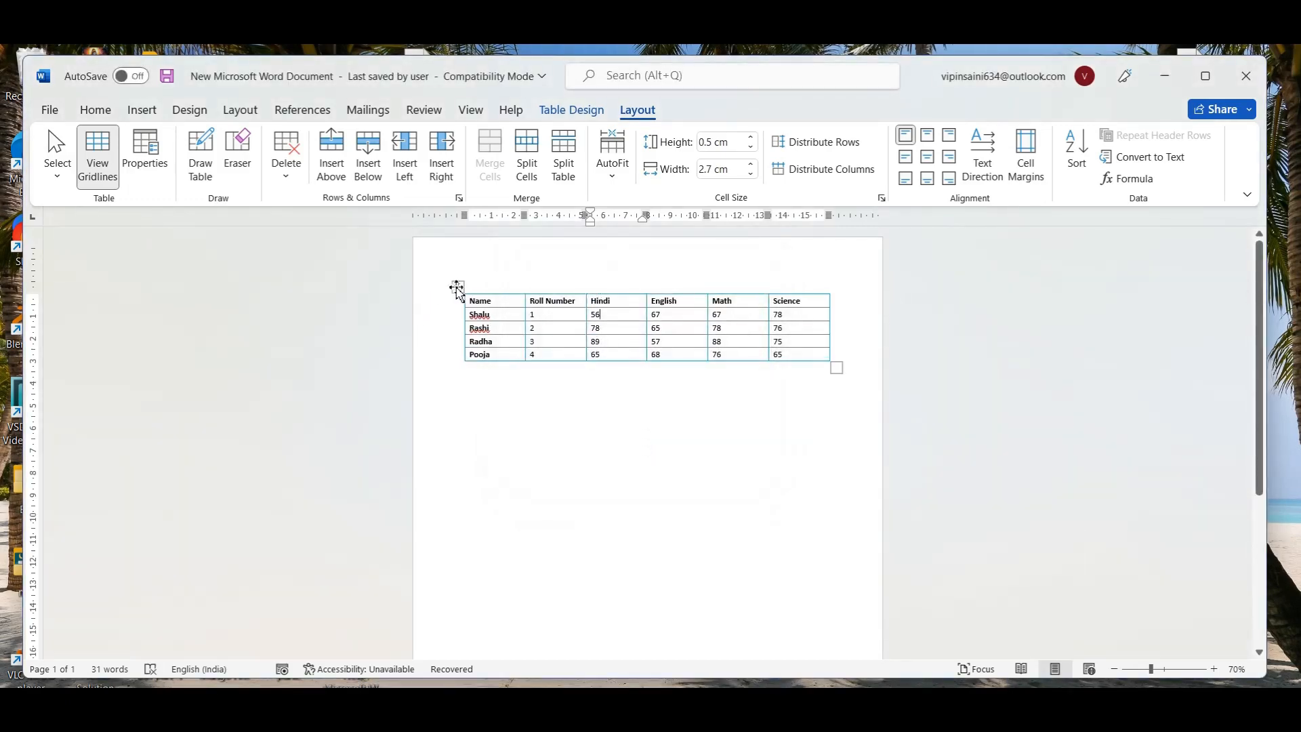
pyautogui.click(927, 135)
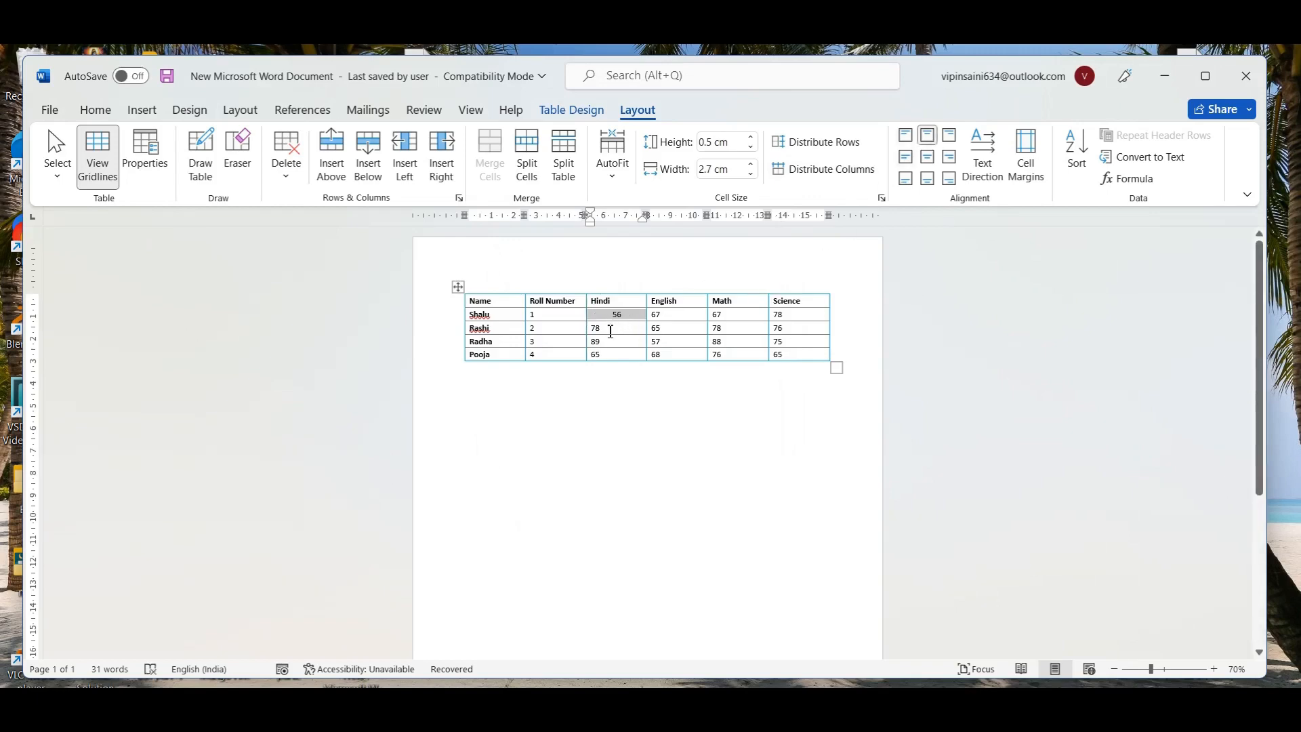
# Step: For the whole table, set the default top cell margin to 0.25 cm, increase the bottom margin, and align all text top center
pyautogui.click(461, 288)
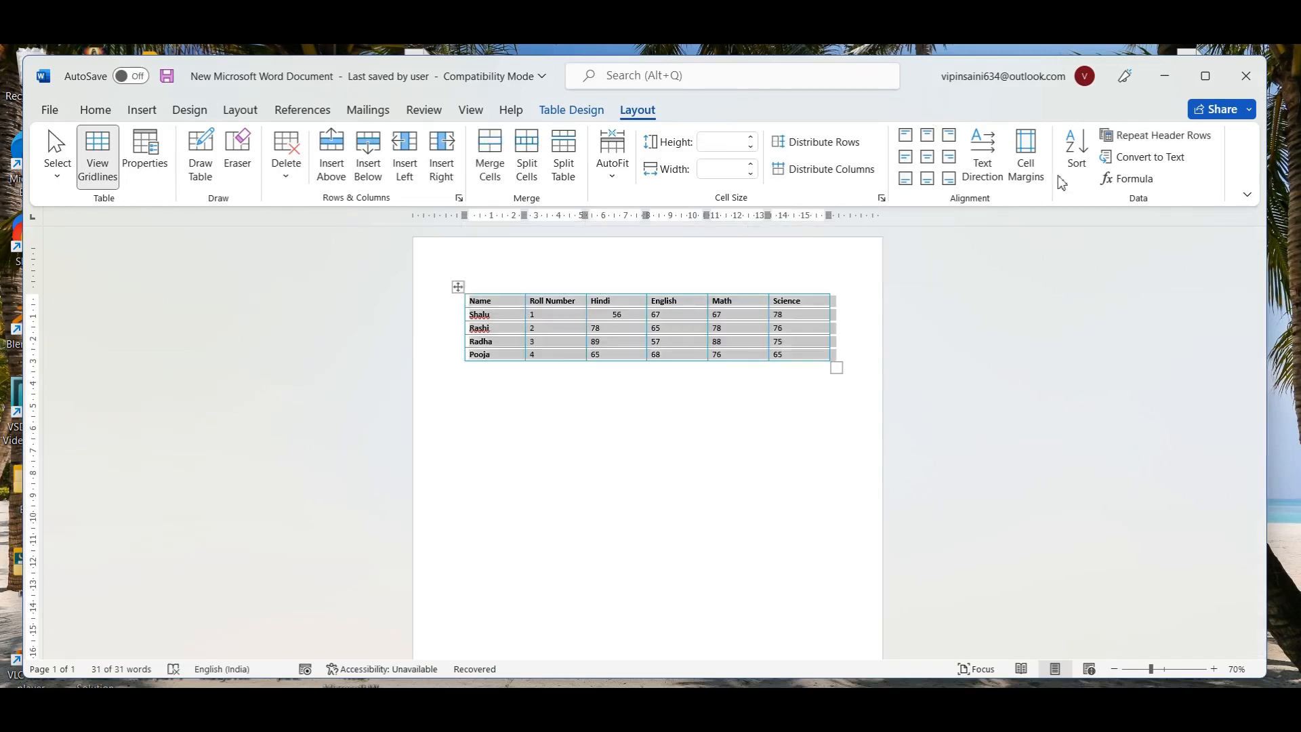
pyautogui.click(1024, 154)
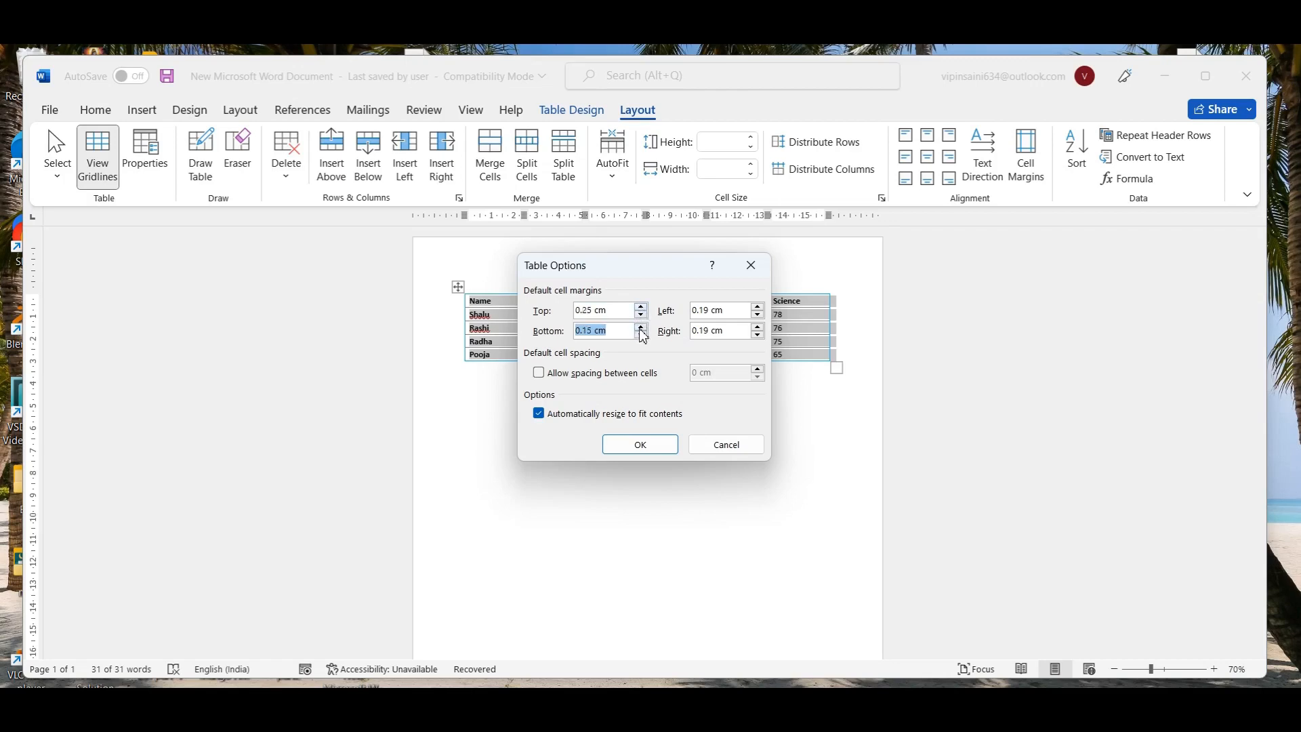
pyautogui.click(623, 440)
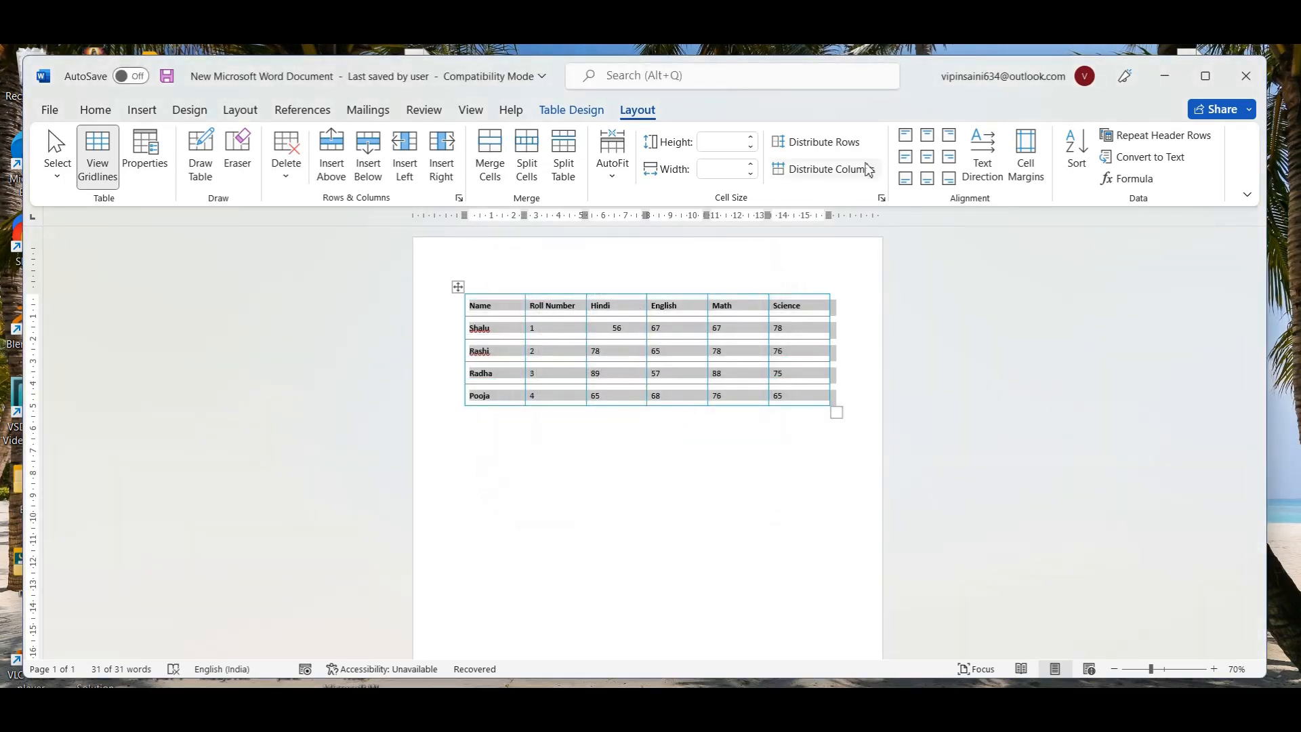
pyautogui.click(928, 136)
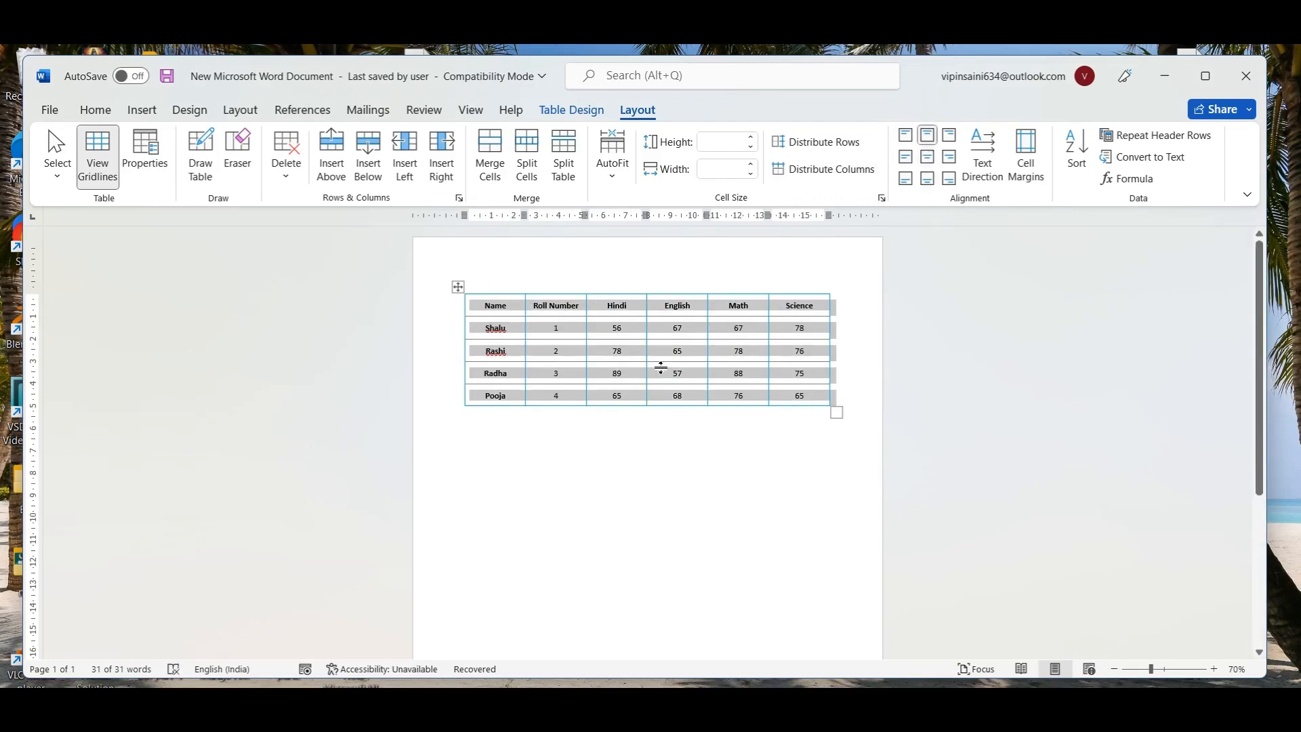
# Step: Sort the table by the Name column as text in ascending order, keeping the header row
pyautogui.click(637, 353)
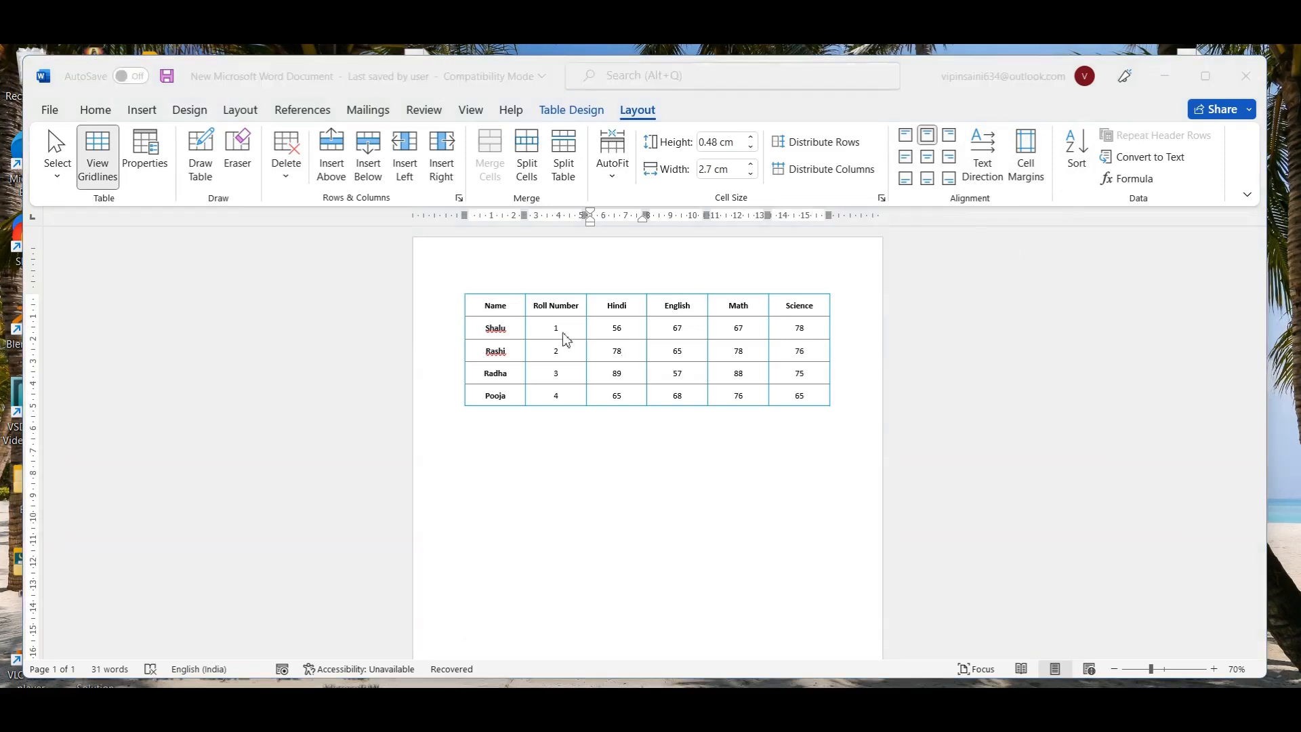
pyautogui.click(493, 303)
pyautogui.click(1077, 152)
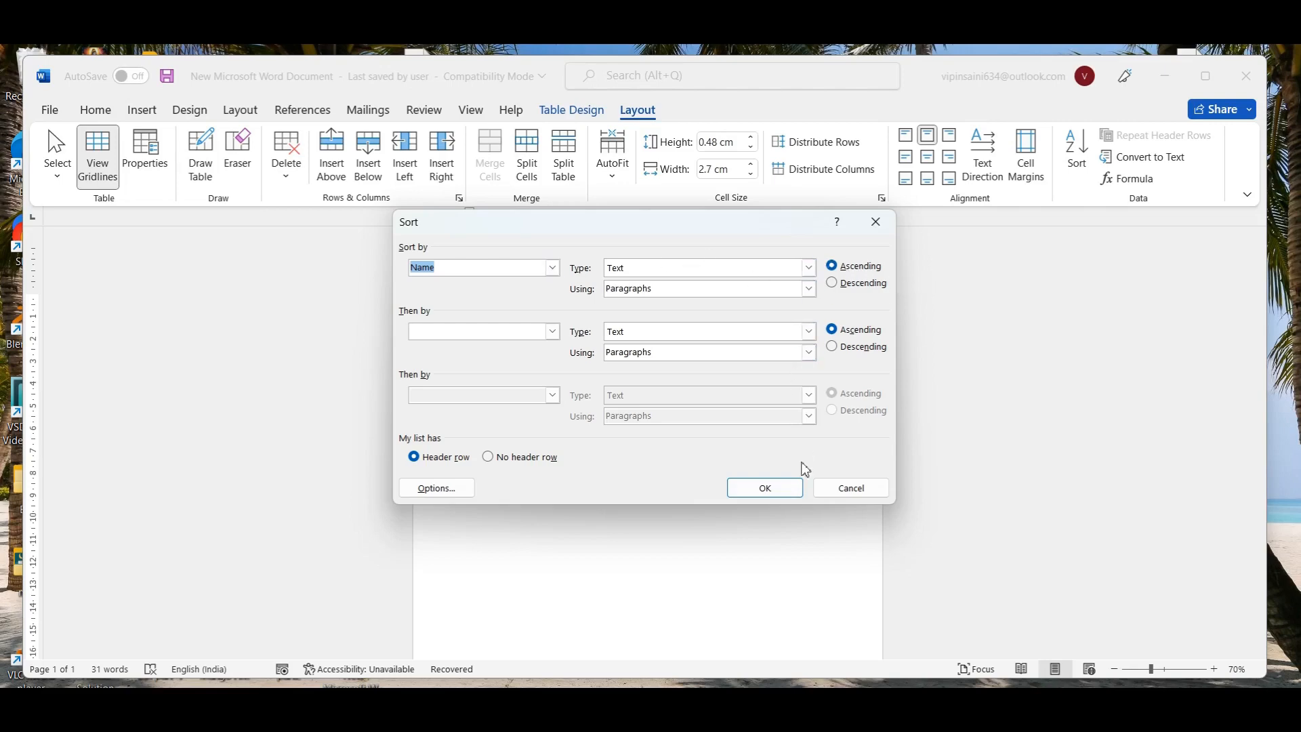
pyautogui.click(786, 488)
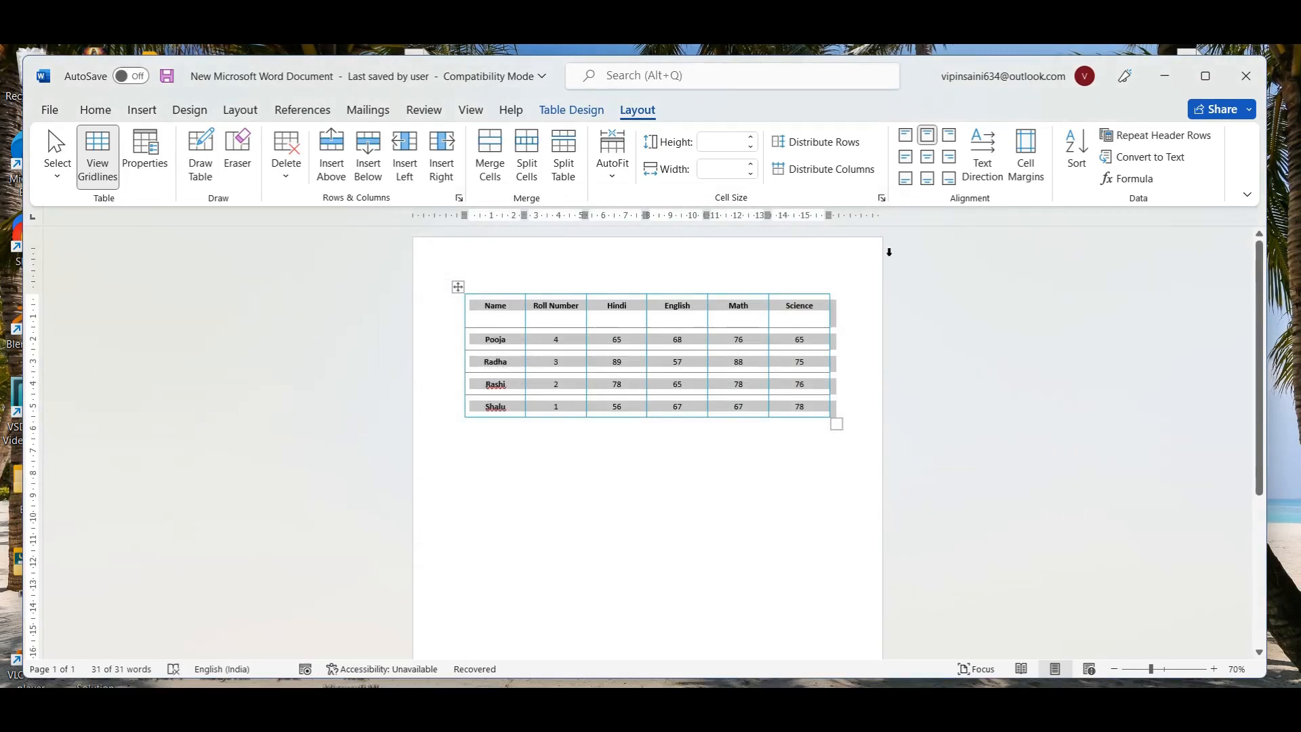
# Step: Sort the table by the Name column in descending order
pyautogui.click(1076, 146)
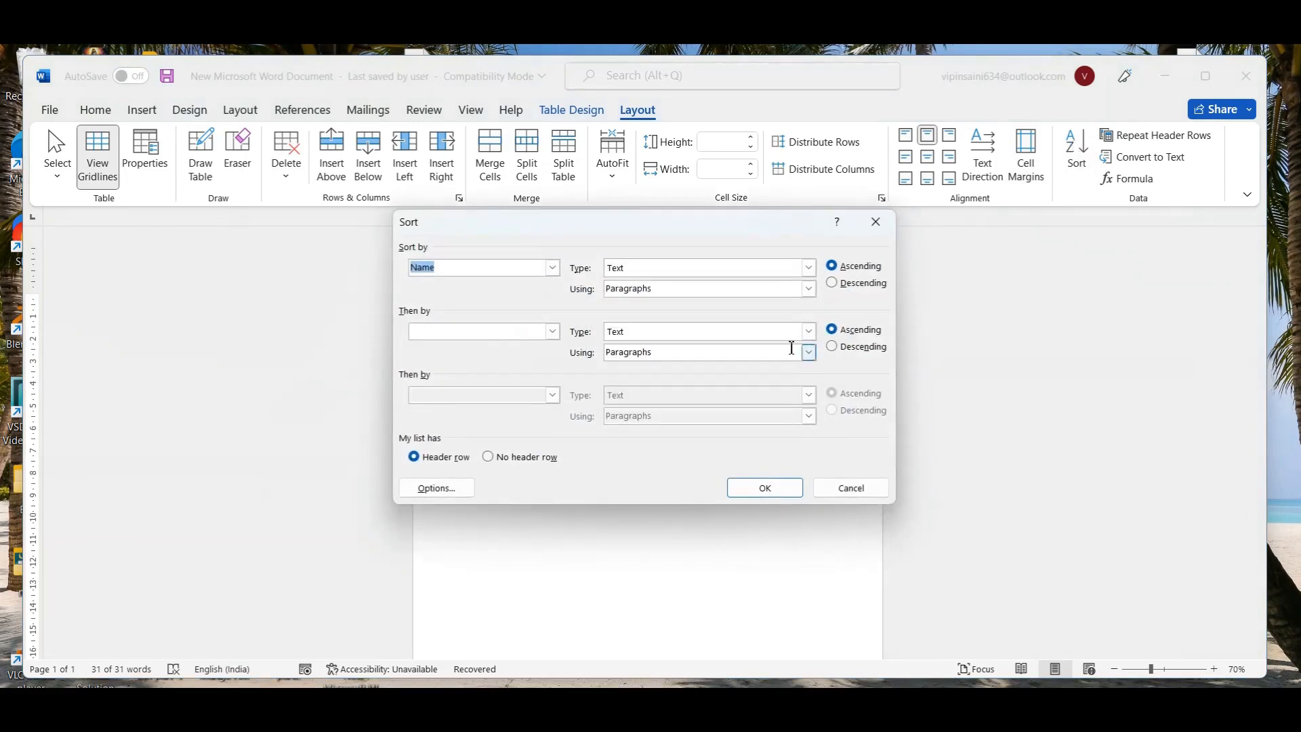
pyautogui.click(831, 284)
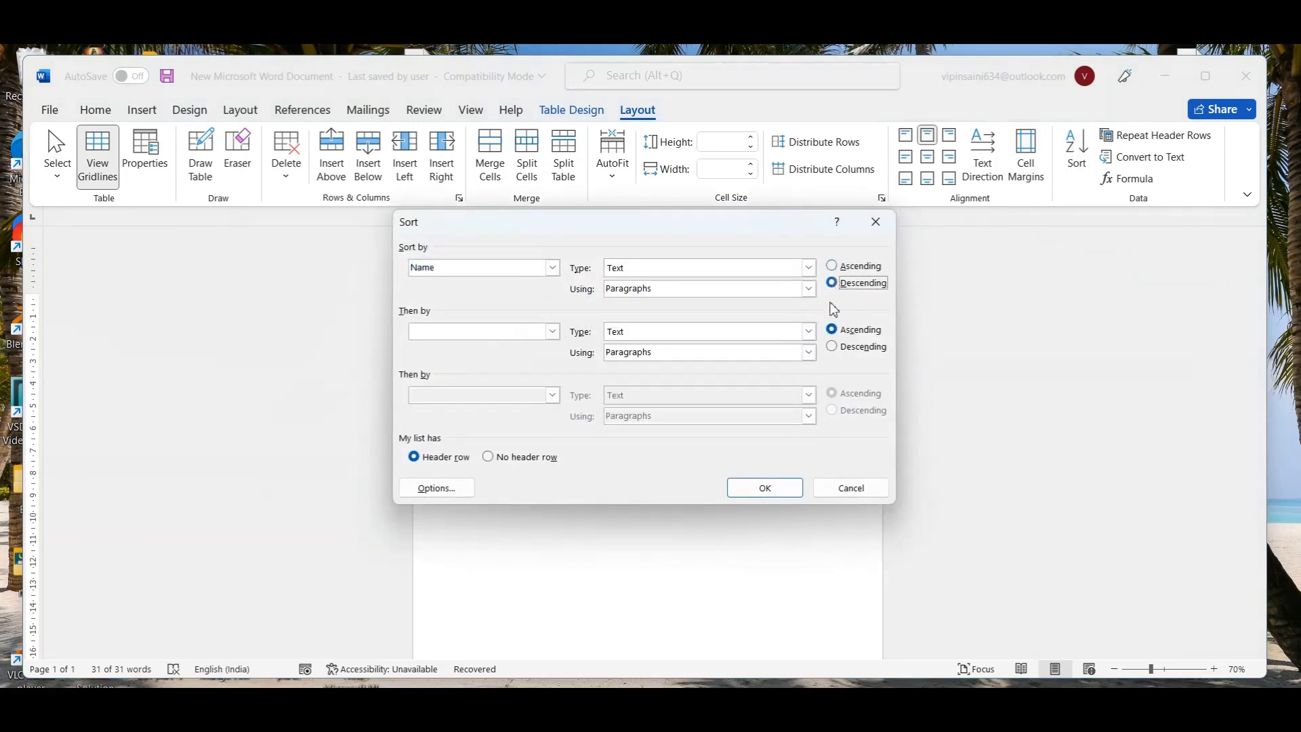
pyautogui.click(765, 488)
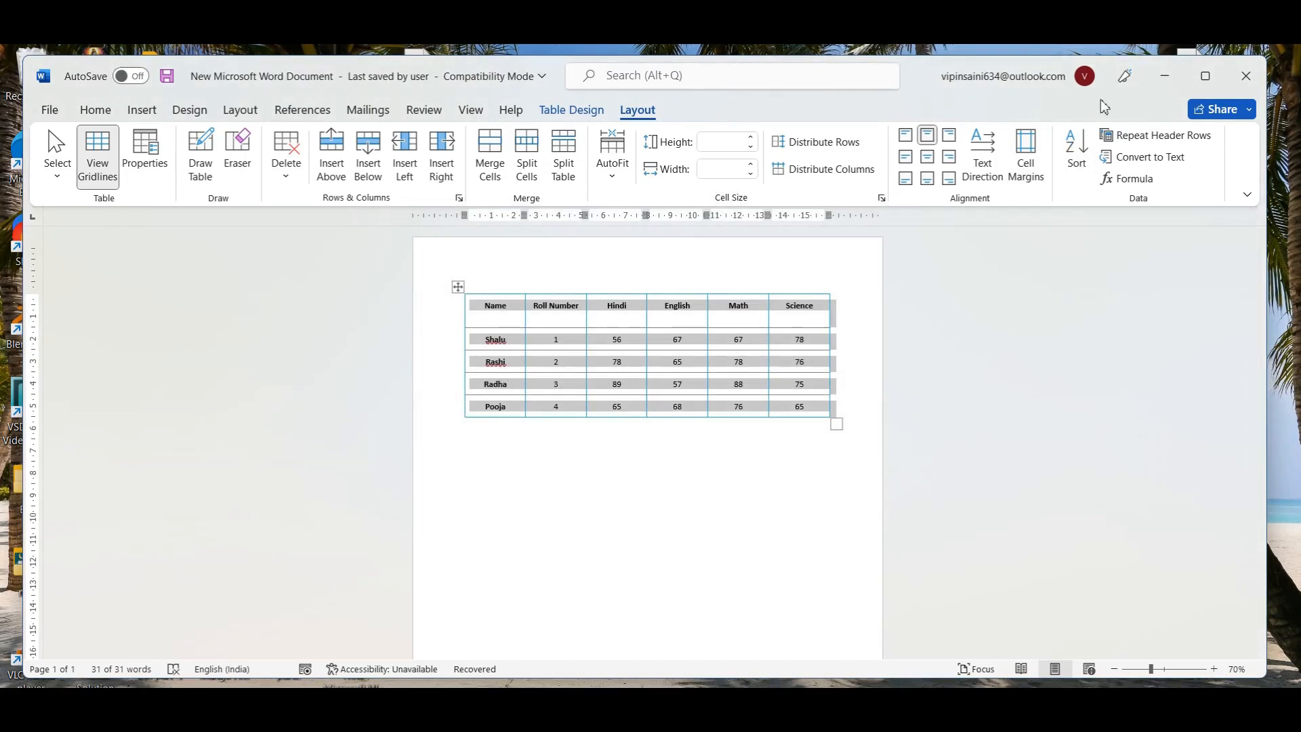
# Step: Sort the table by the Roll Number column as numbers in descending order, keeping the header row
pyautogui.click(1076, 146)
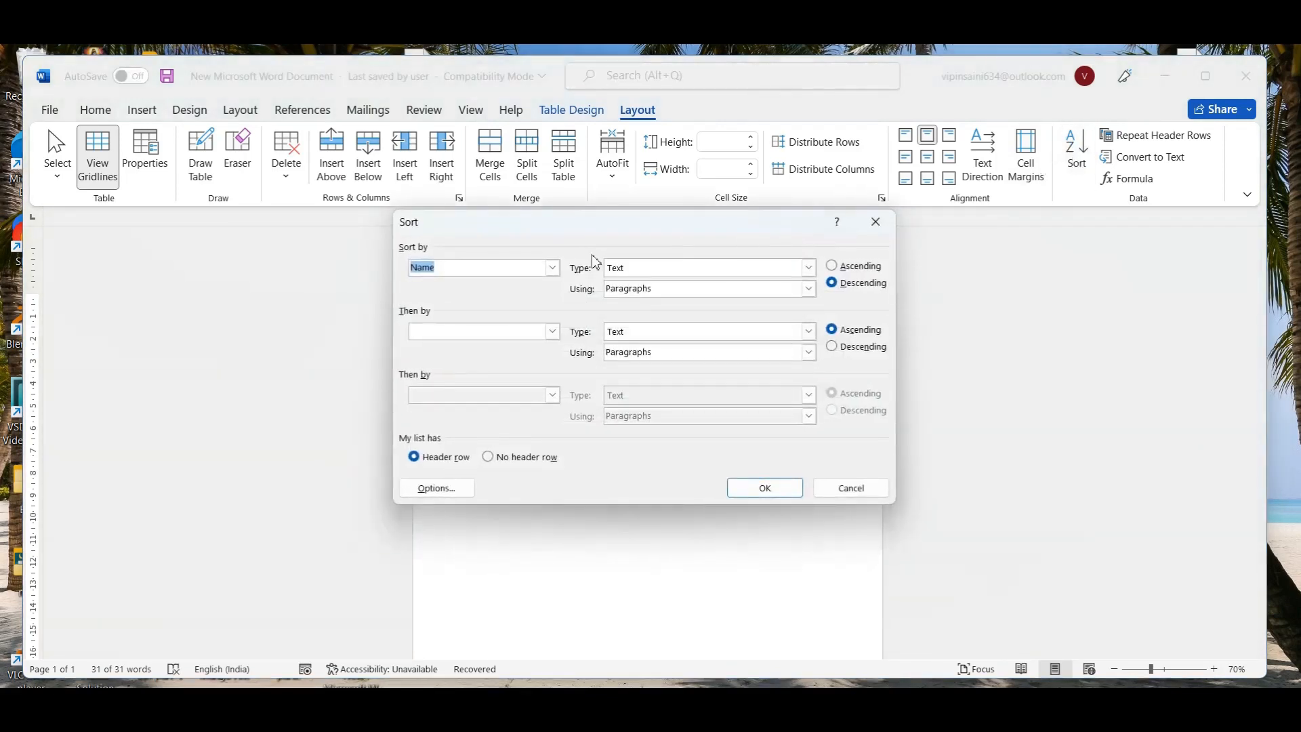
pyautogui.click(552, 267)
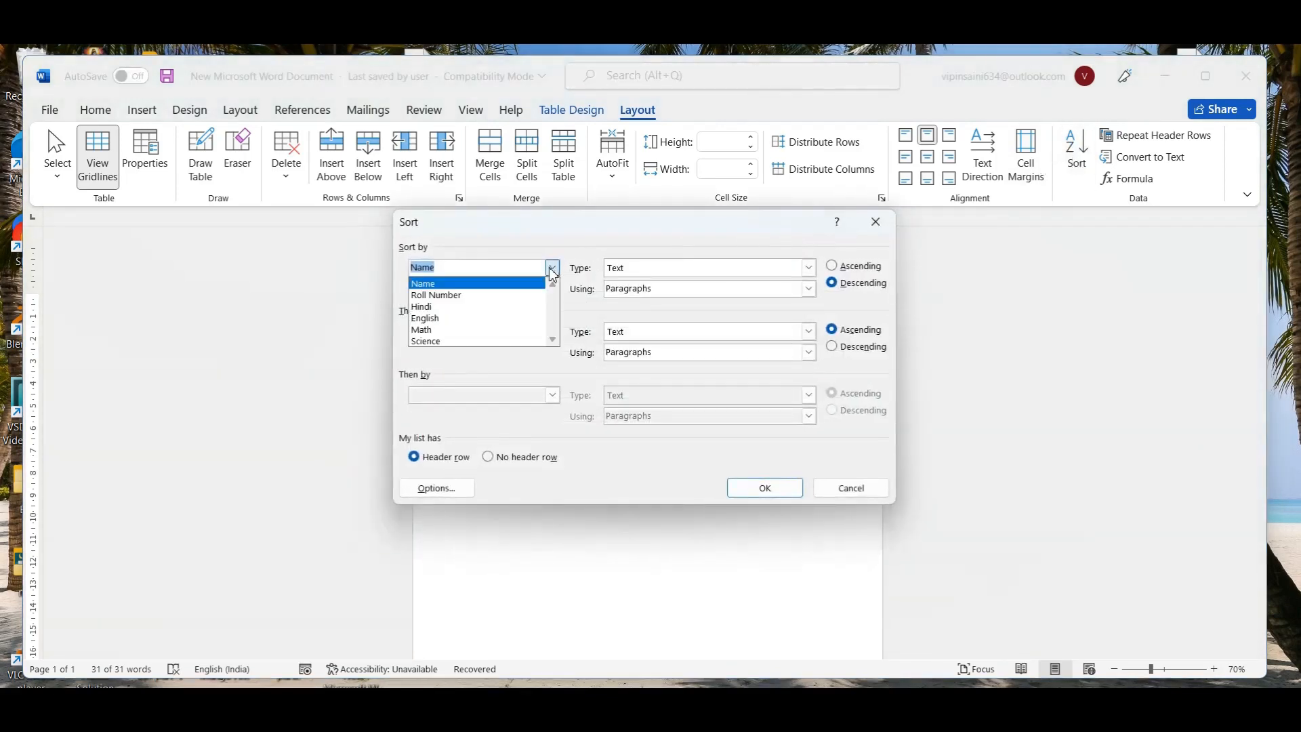
pyautogui.click(502, 297)
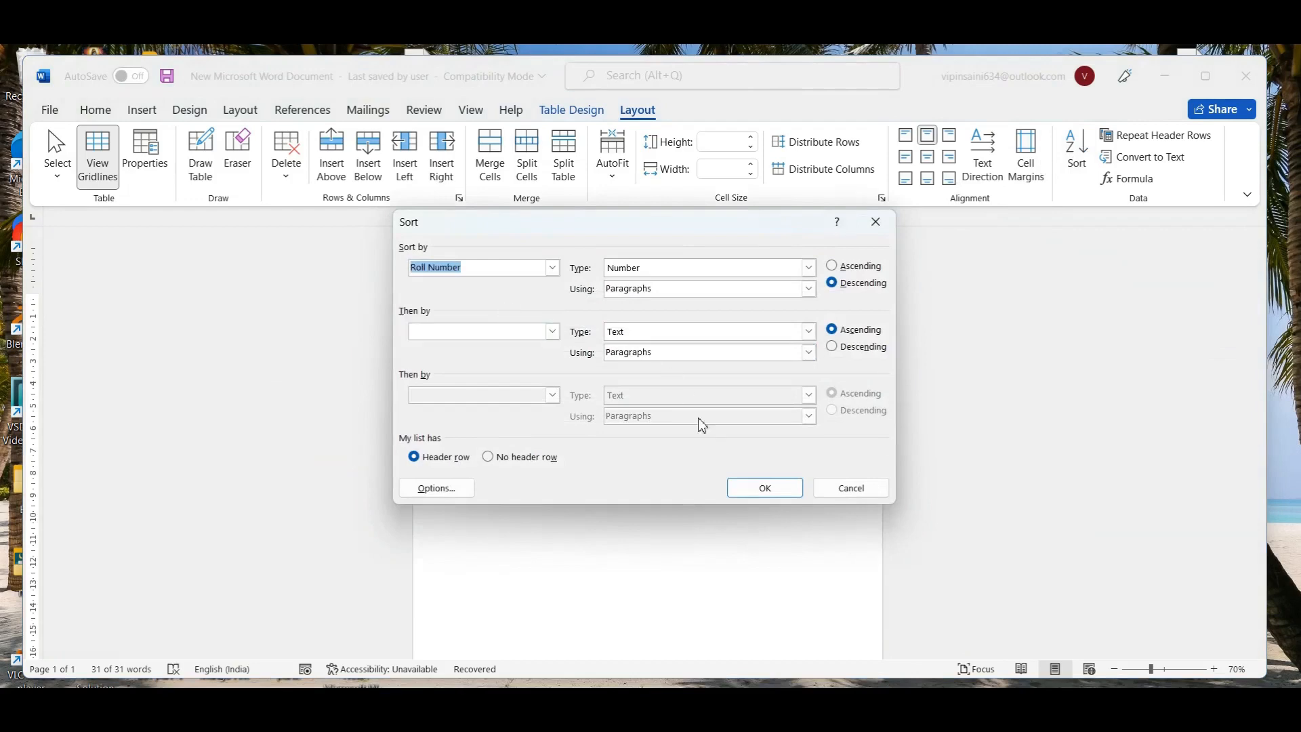
pyautogui.click(831, 265)
pyautogui.click(834, 283)
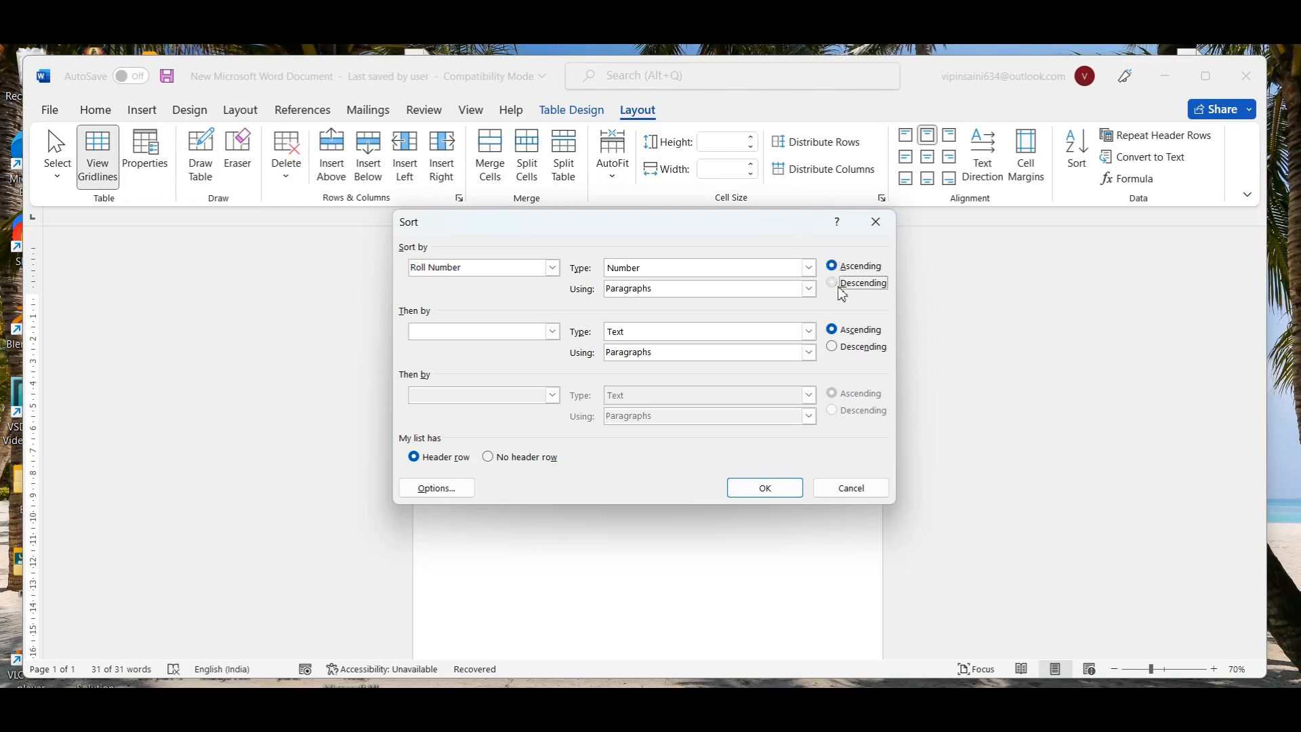
pyautogui.click(759, 499)
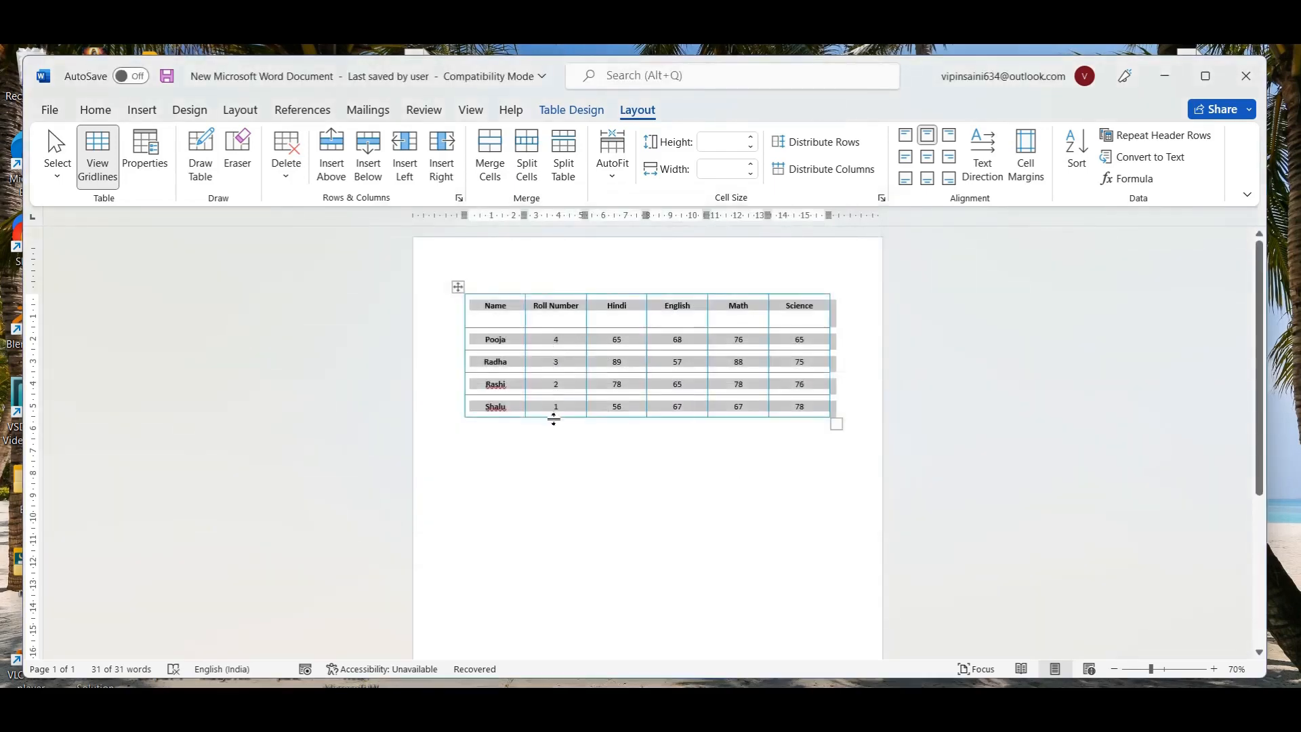
# Step: Re-sort the table by Roll Number in ascending order
pyautogui.click(1079, 163)
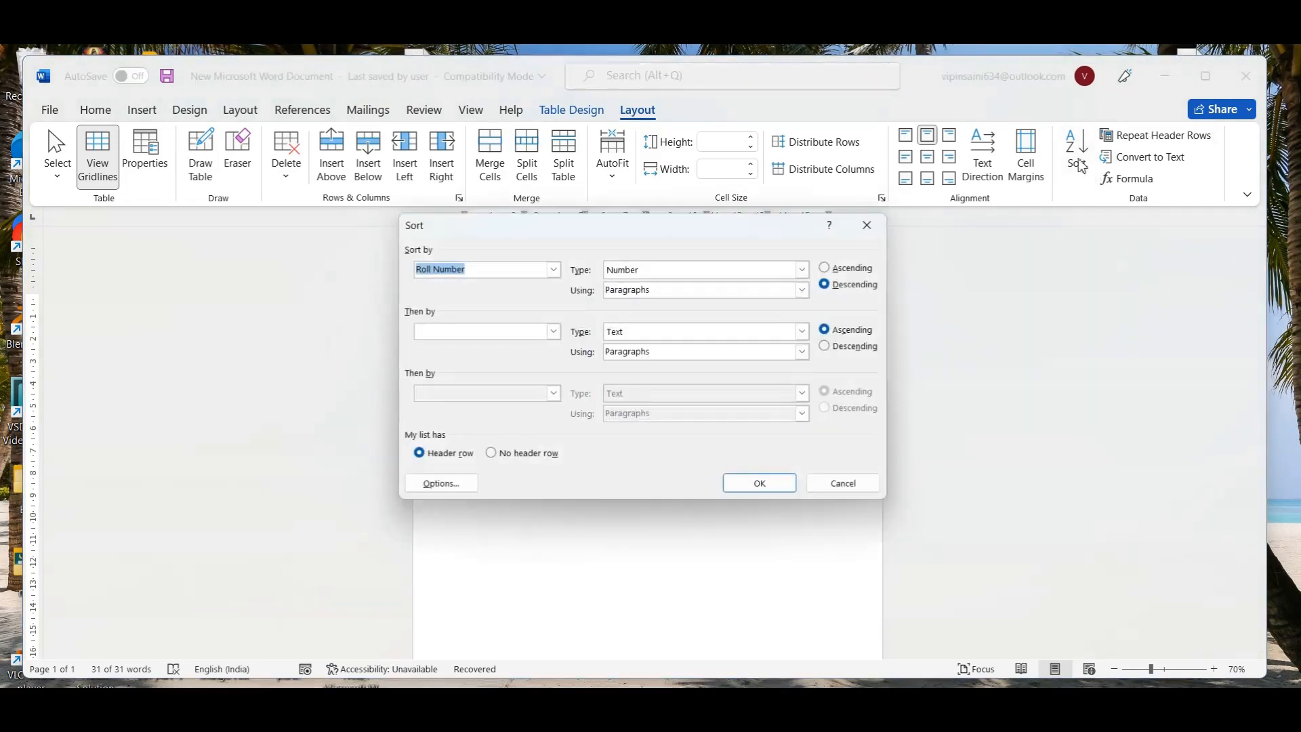
pyautogui.click(833, 267)
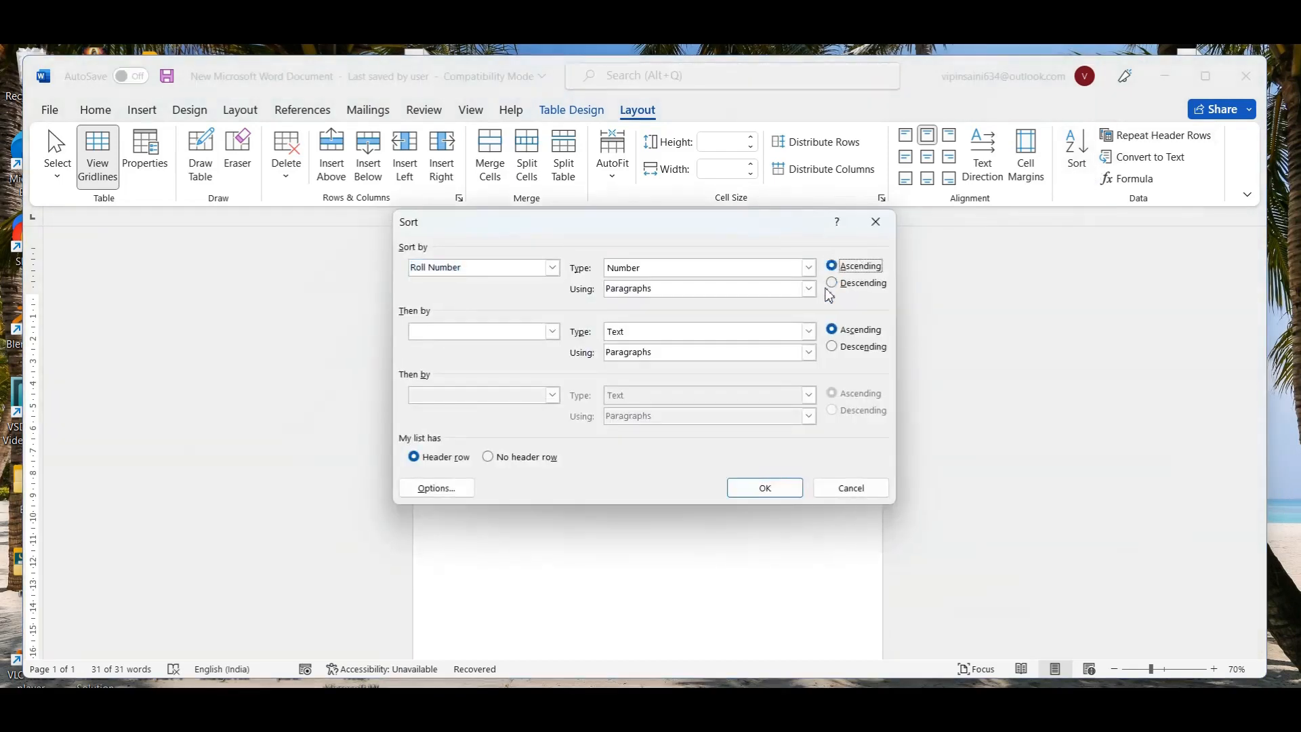
pyautogui.click(761, 491)
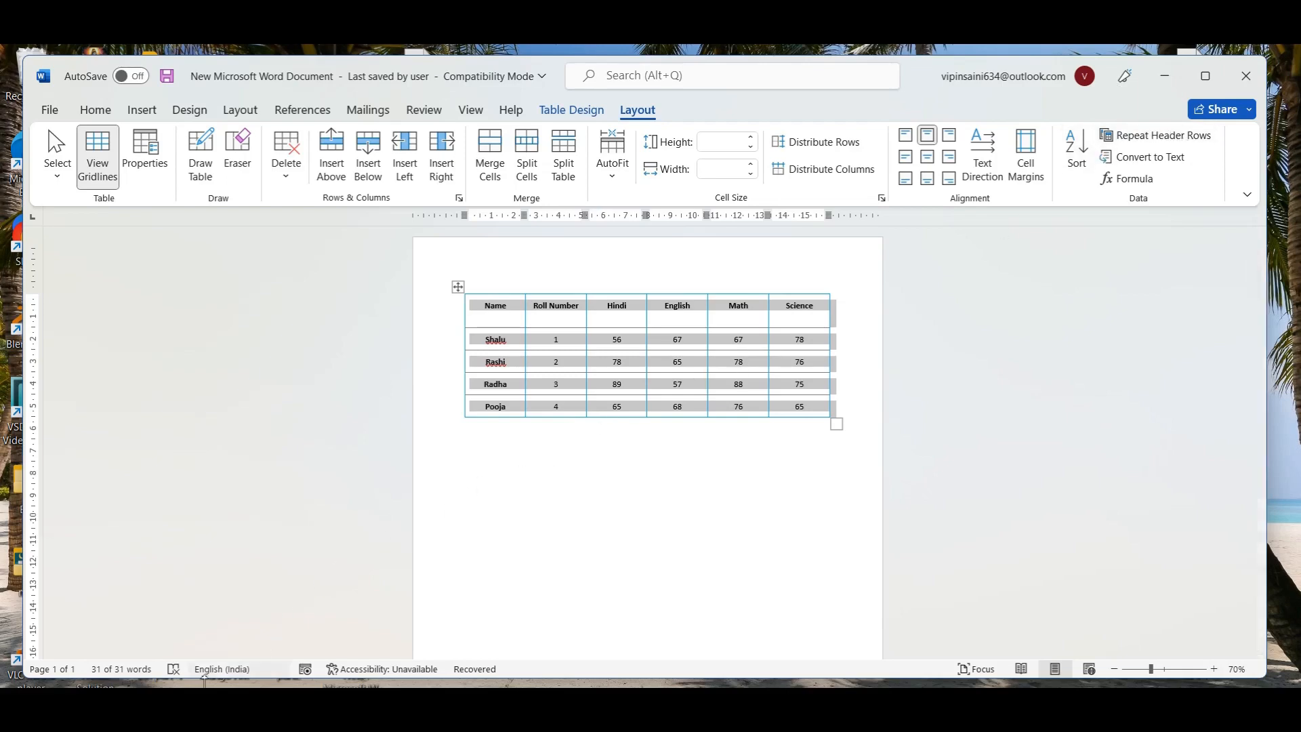
pyautogui.click(202, 701)
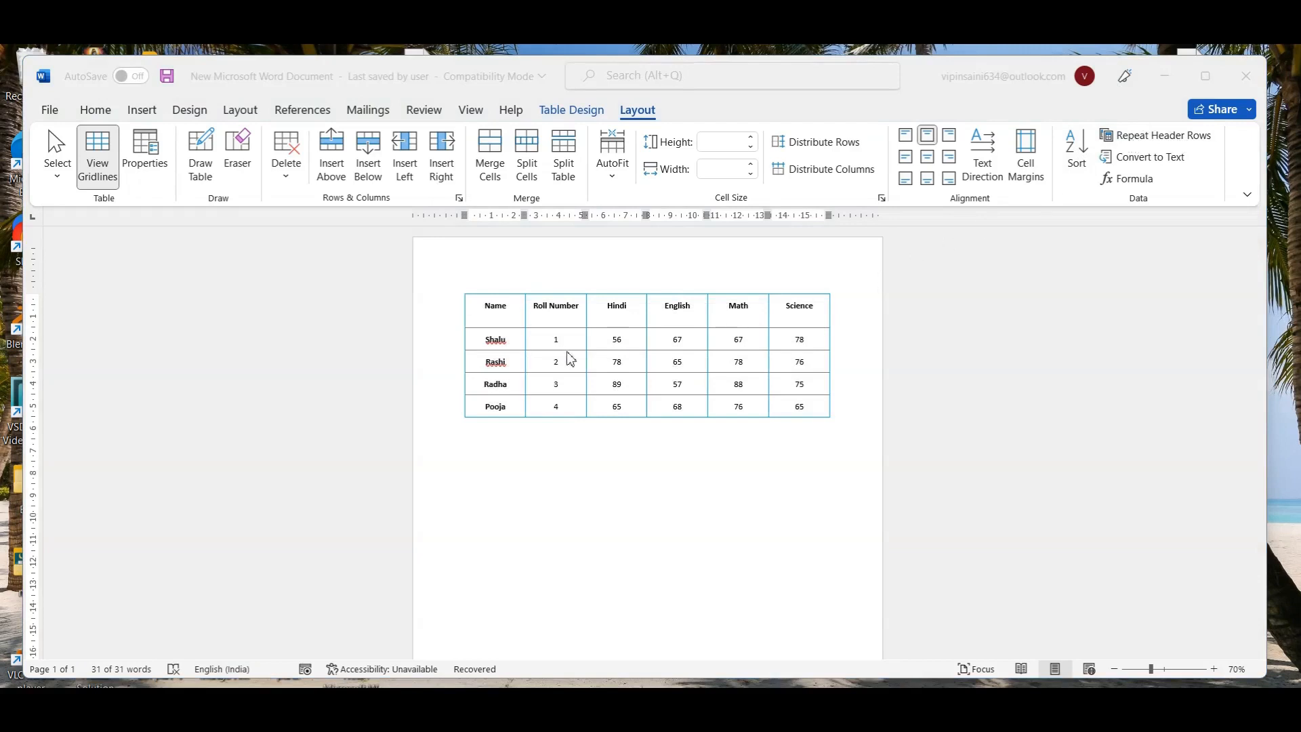
pyautogui.scroll(-5, 565, 371)
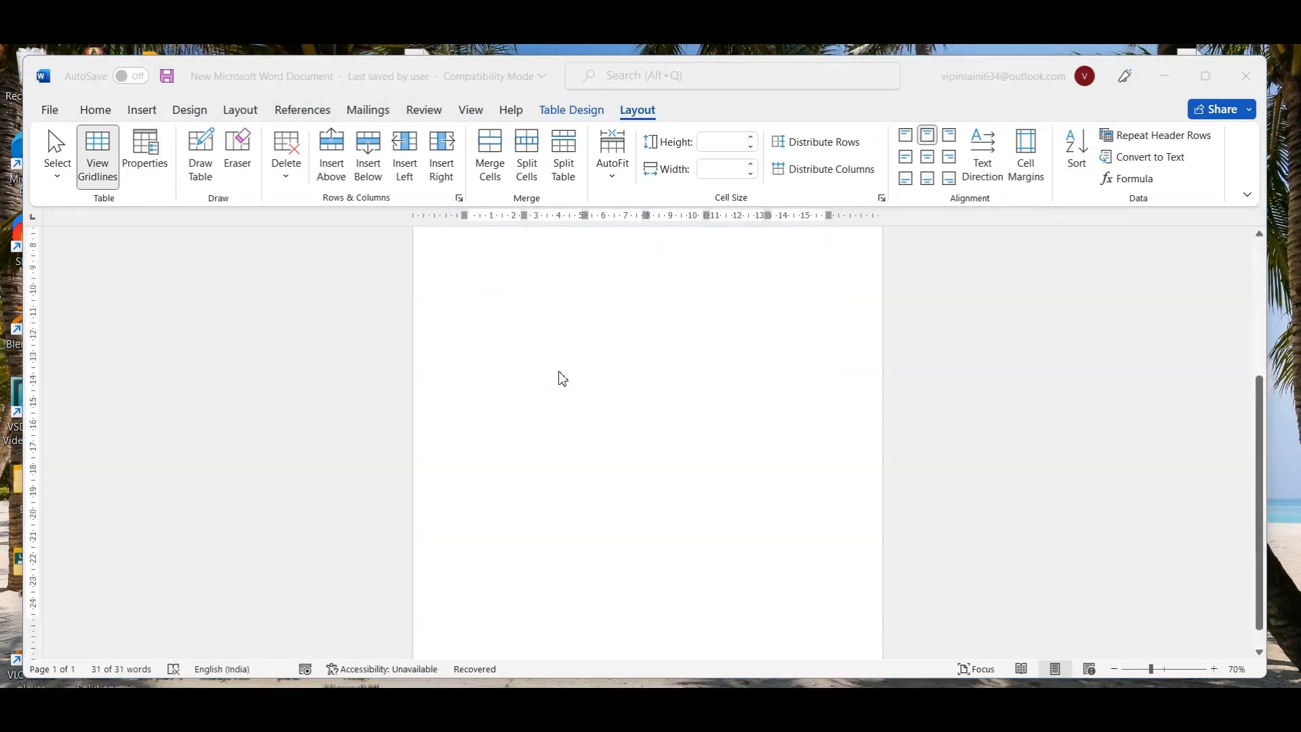
pyautogui.scroll(5, 564, 334)
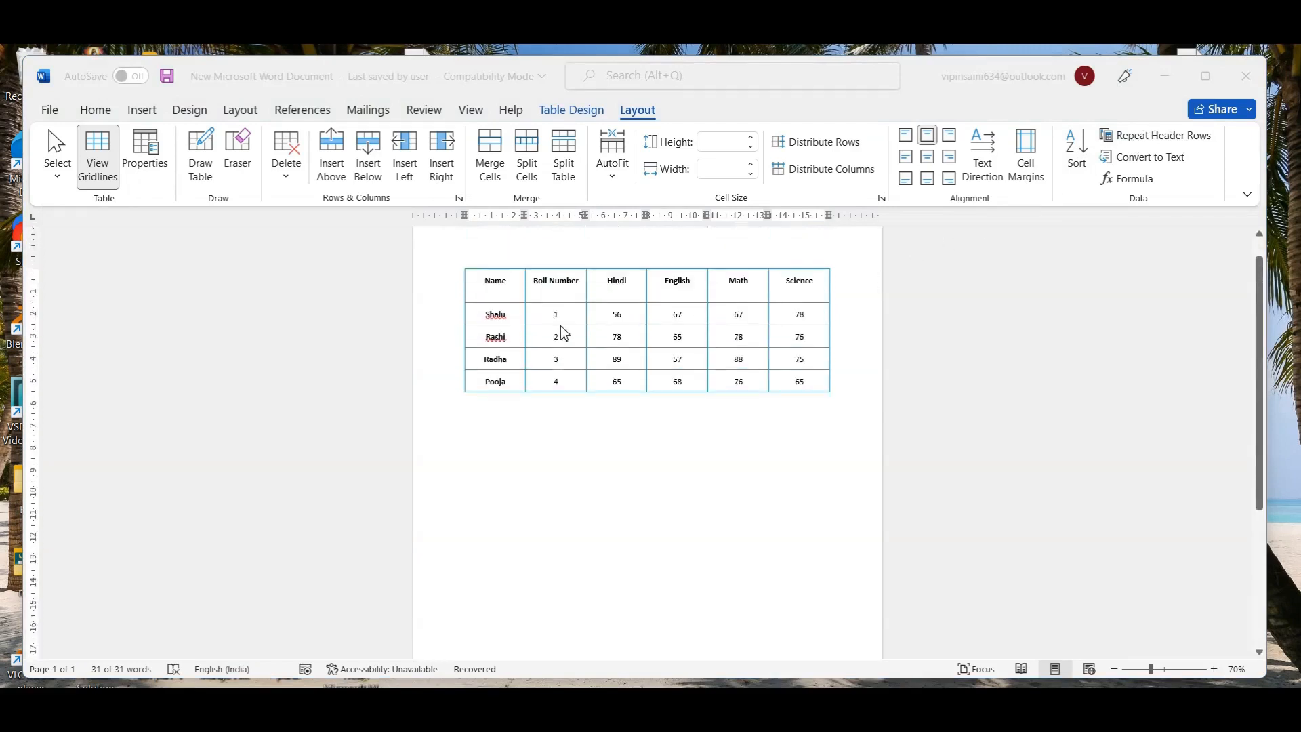
pyautogui.scroll(1, 565, 332)
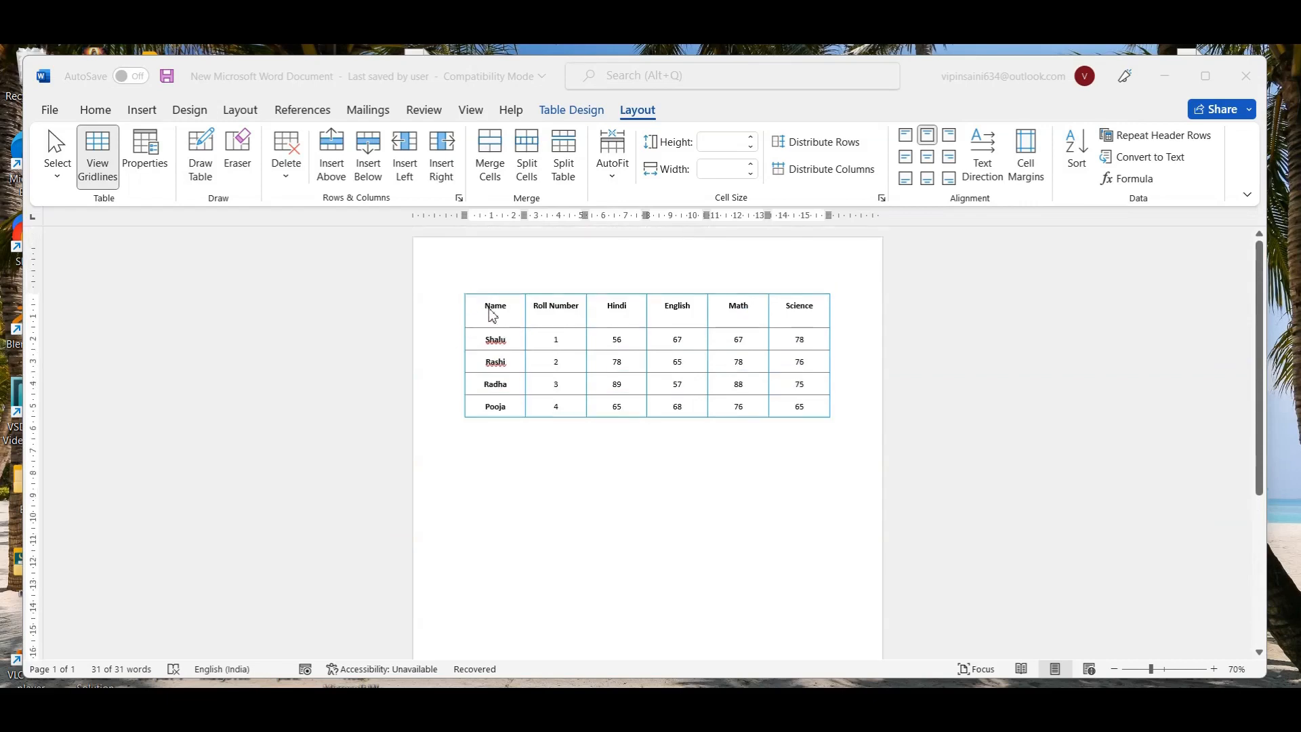
pyautogui.click(546, 485)
pyautogui.moveTo(493, 311); pyautogui.dragTo(803, 290)
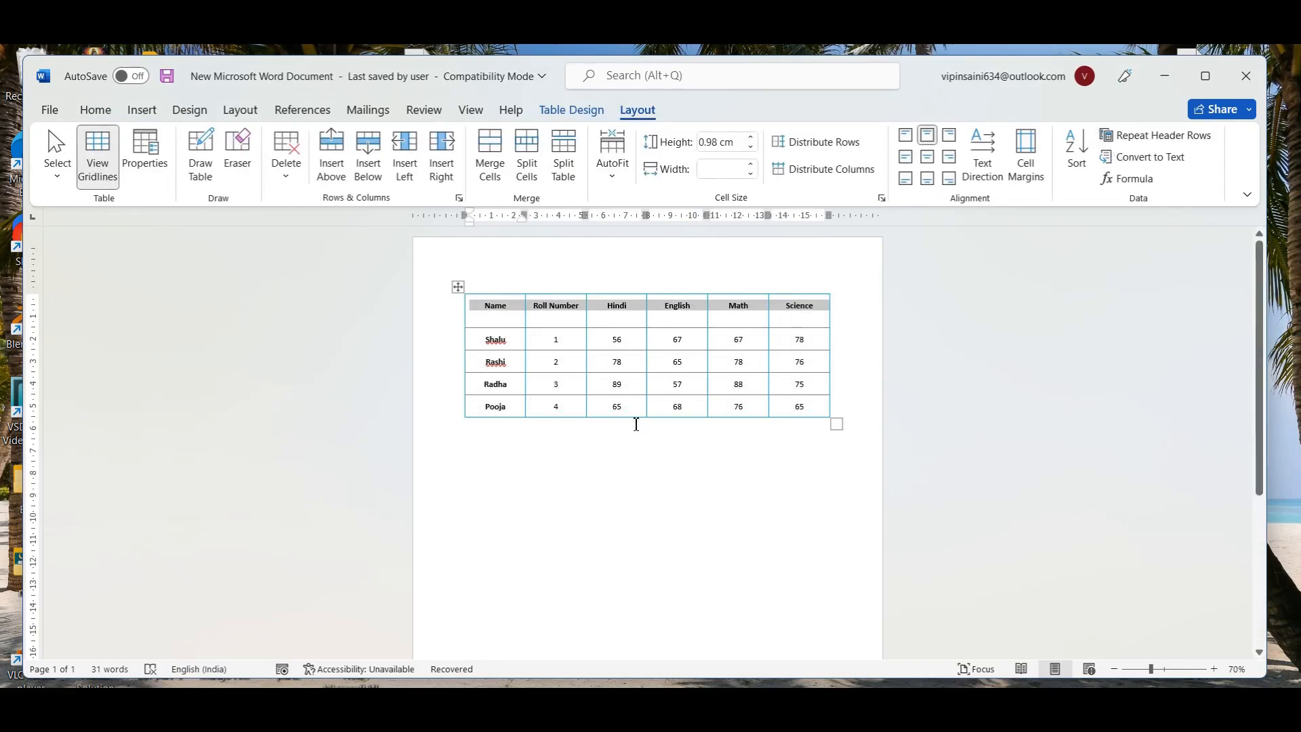
pyautogui.click(612, 364)
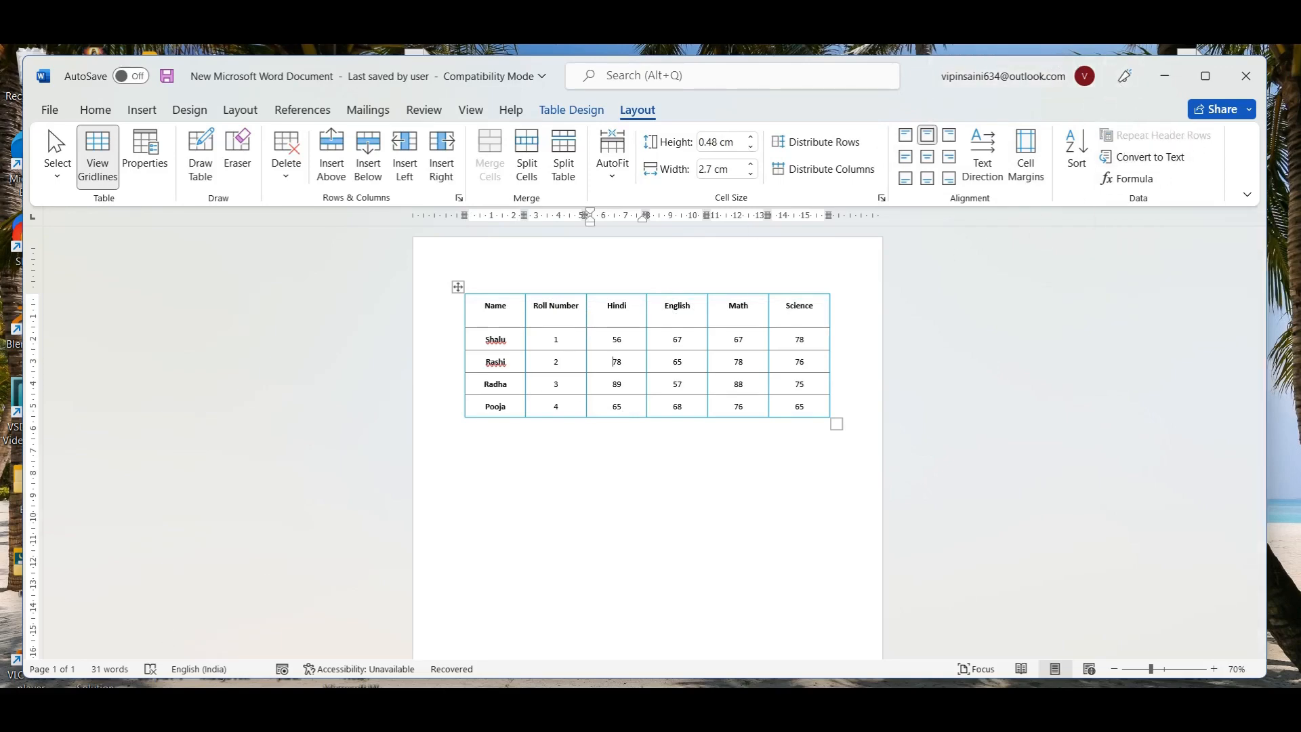
pyautogui.moveTo(68, 708)
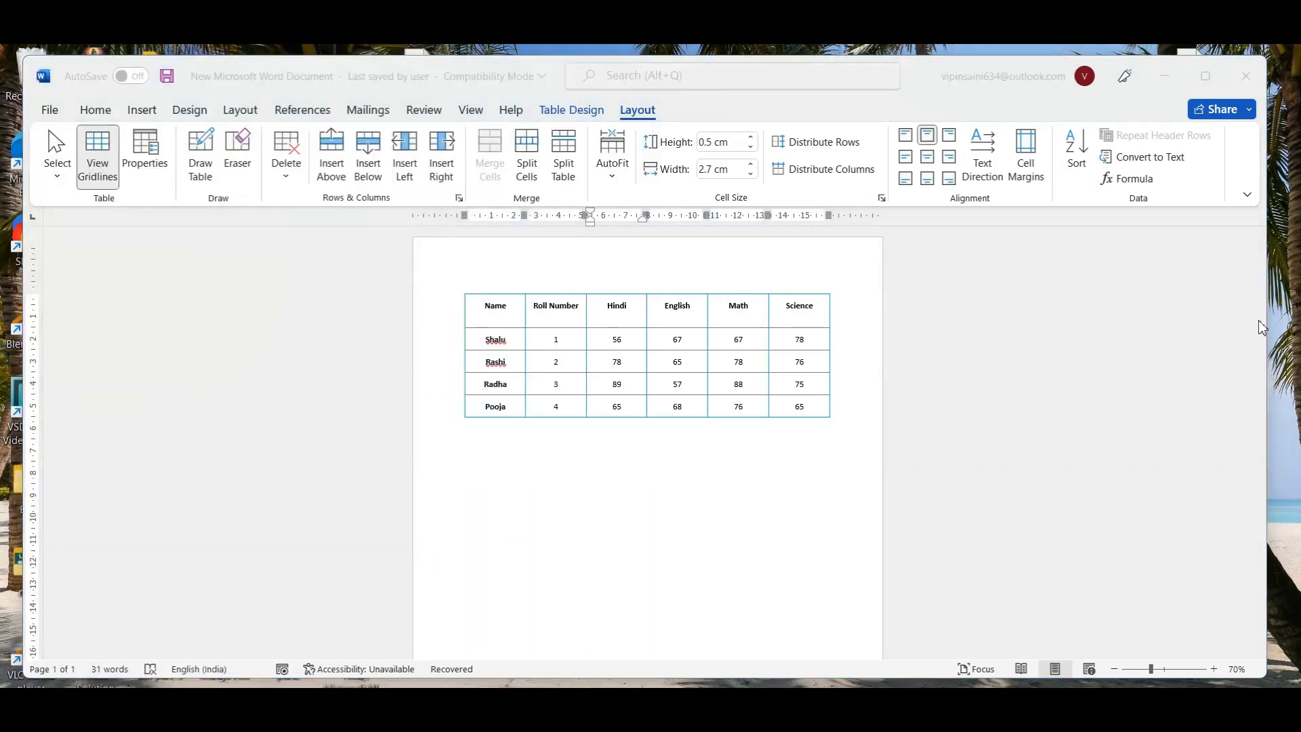
# Step: Convert the marks table to plain text, separating the columns with tabs
pyautogui.click(626, 357)
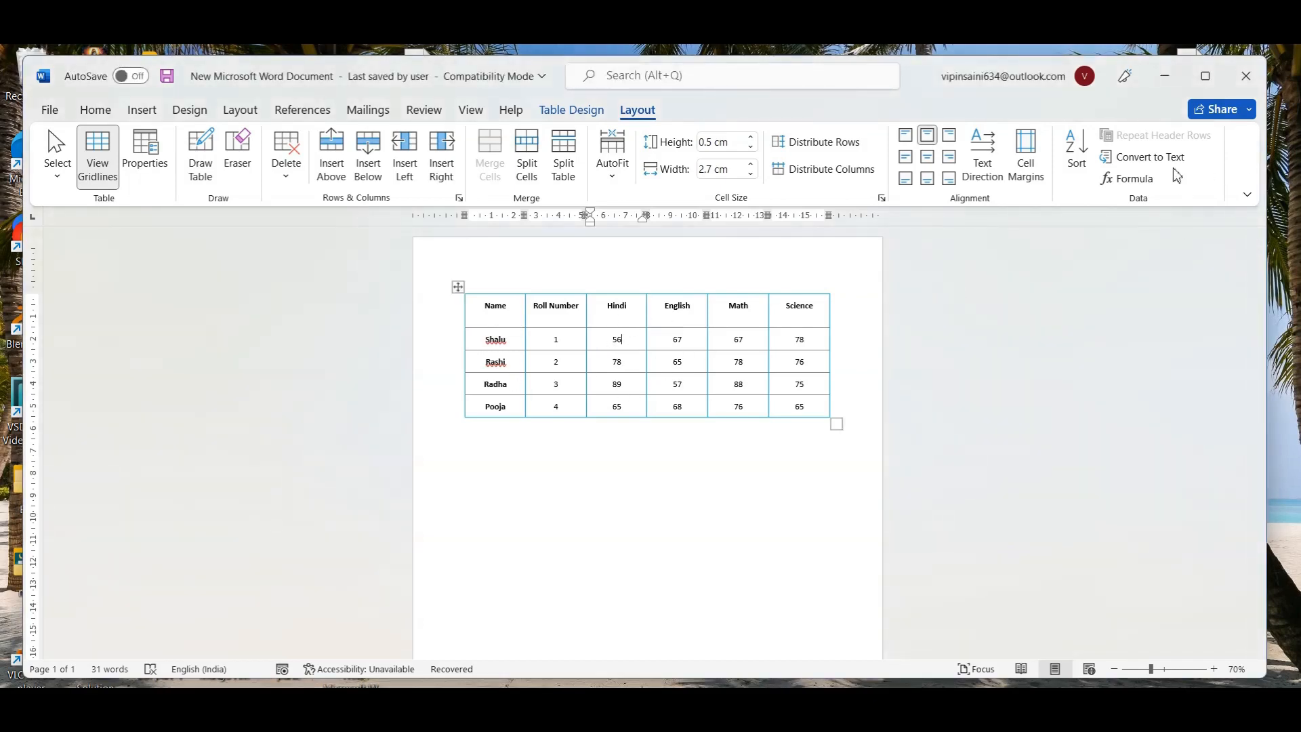
pyautogui.click(1157, 160)
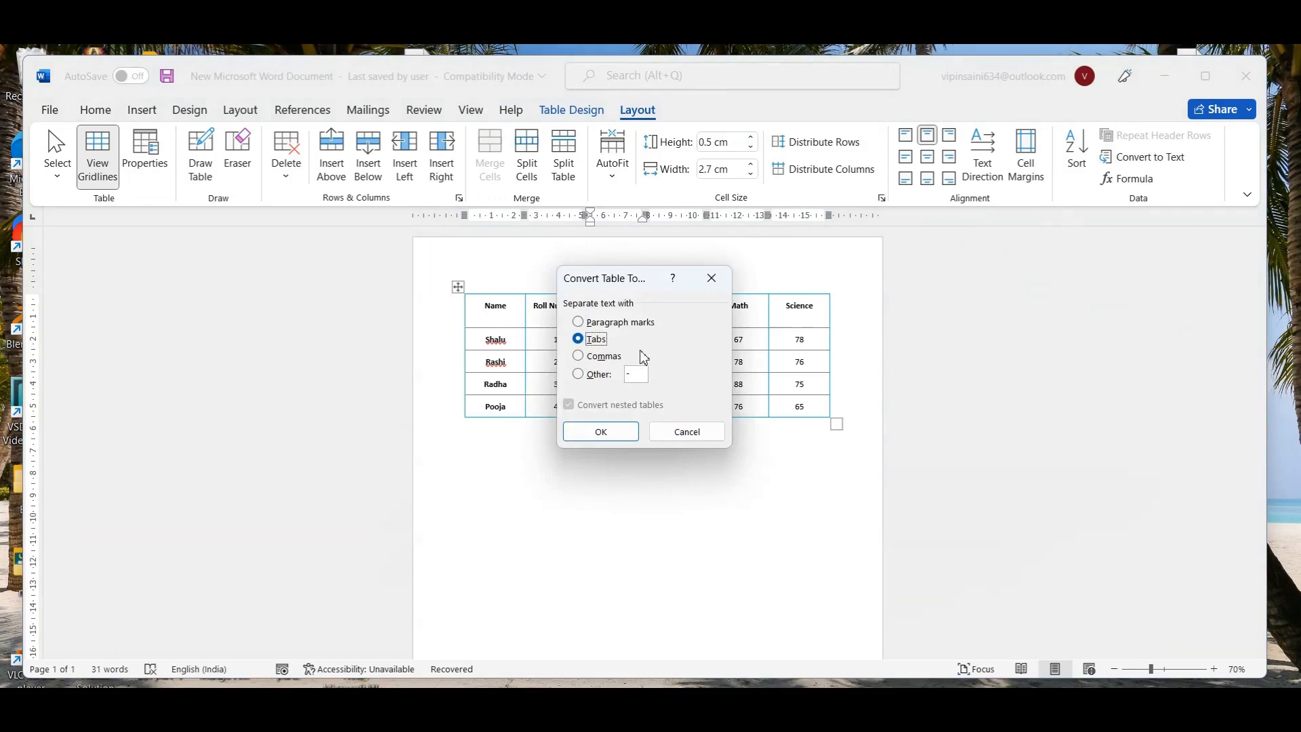
pyautogui.click(601, 432)
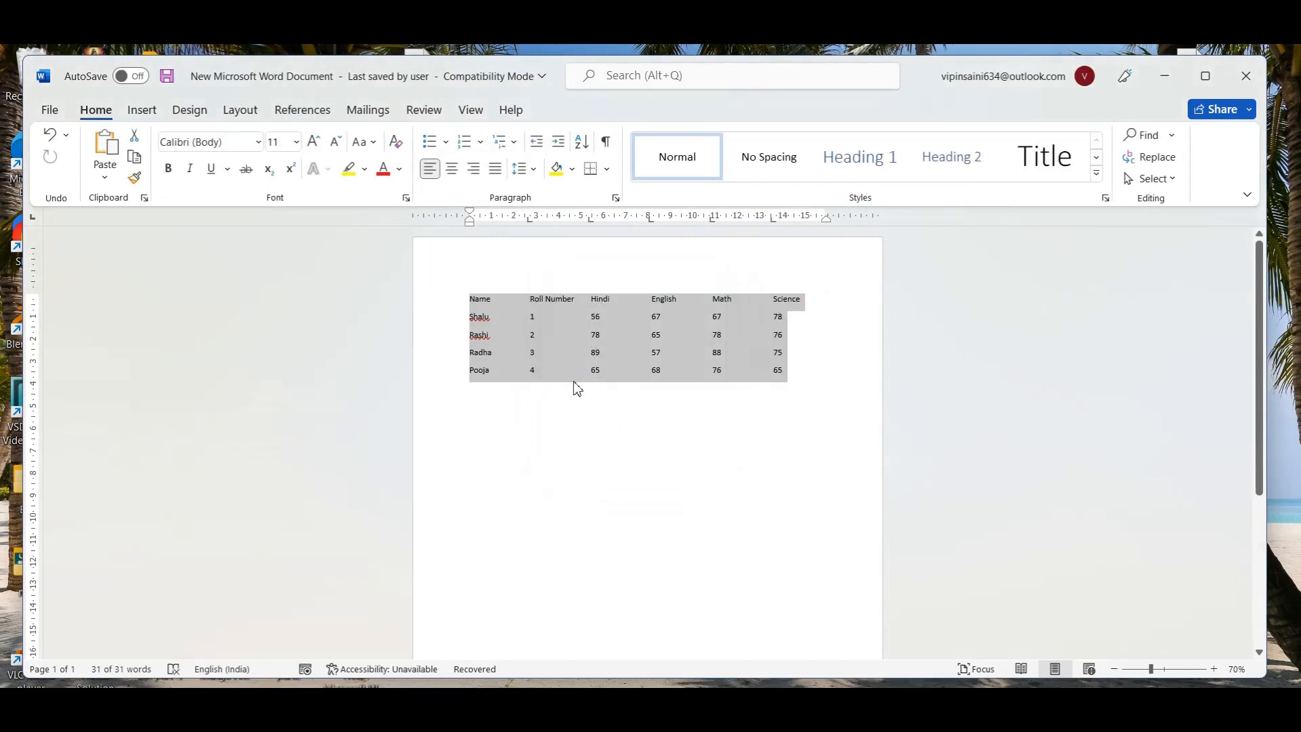
pyautogui.click(675, 335)
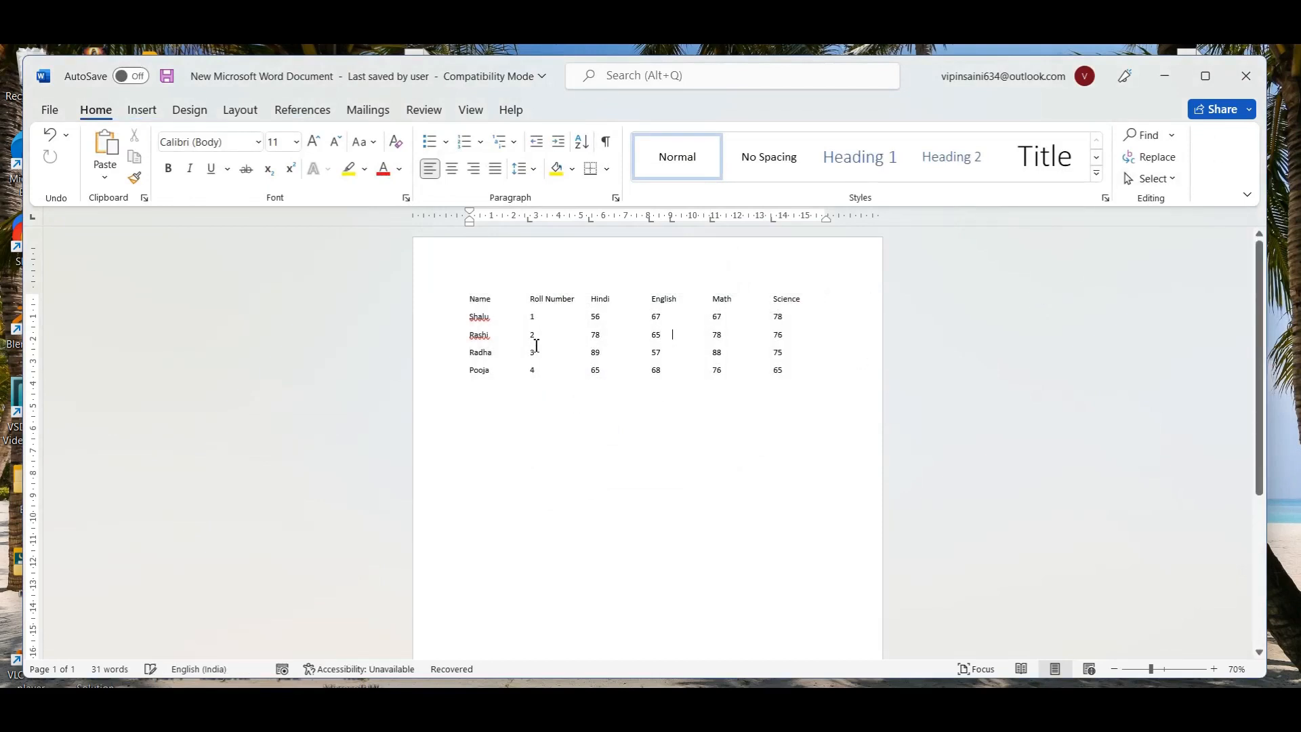
# Step: Undo the conversion of the table to text
pyautogui.hotkey('ctrl', 'z')
pyautogui.hotkey('ctrl', 'z')
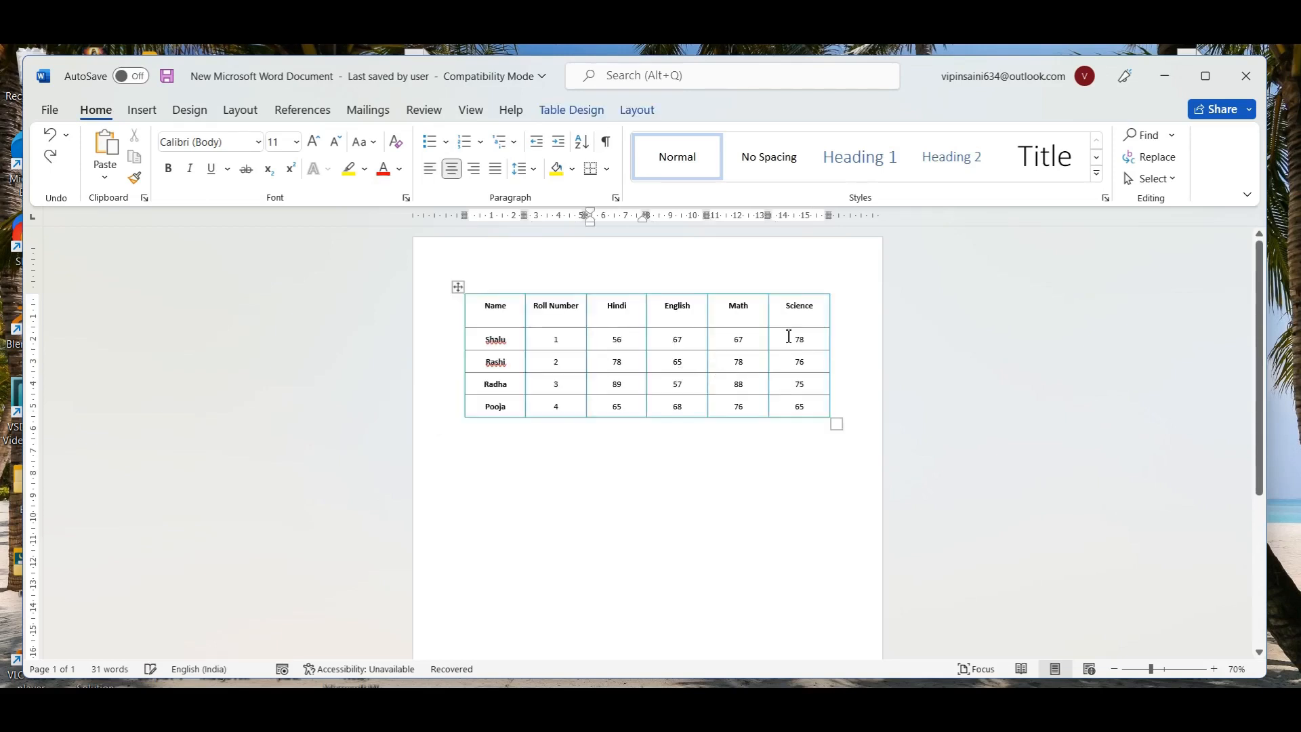
pyautogui.click(585, 117)
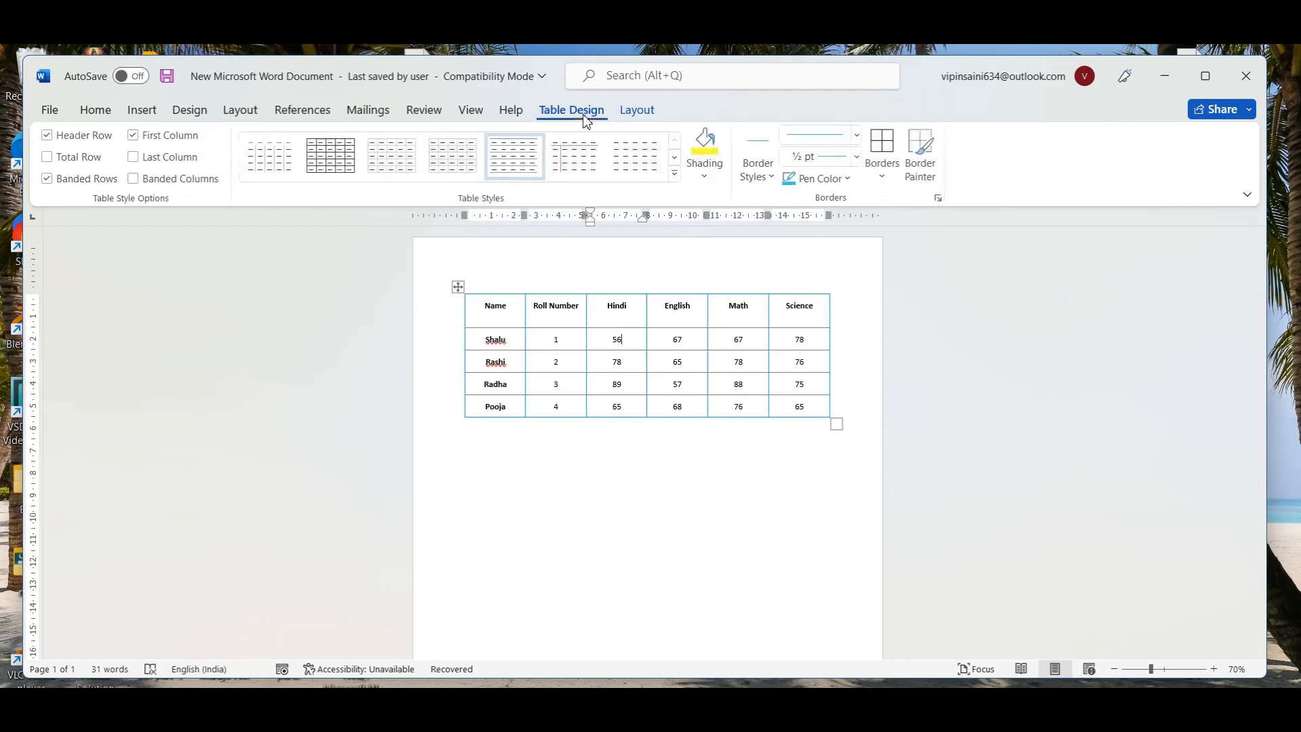
# Step: Insert an empty row below the last student's row
pyautogui.click(638, 110)
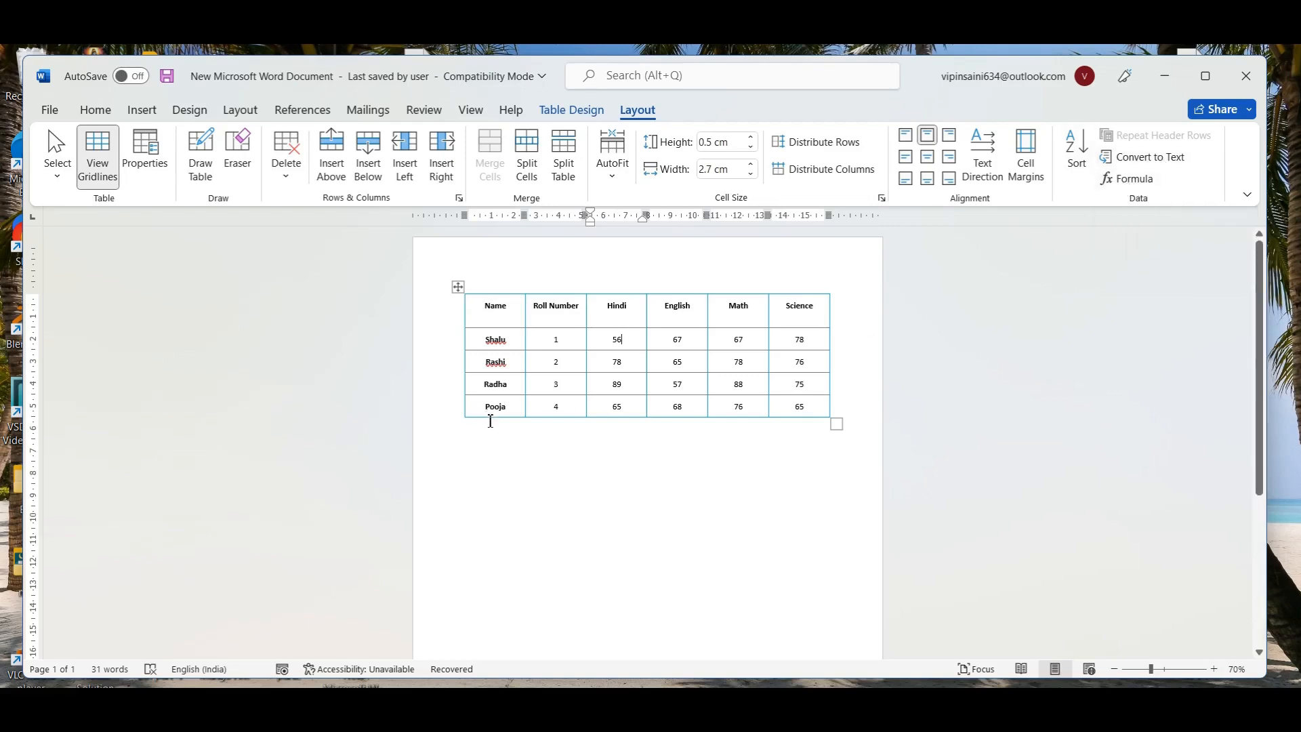
pyautogui.click(513, 408)
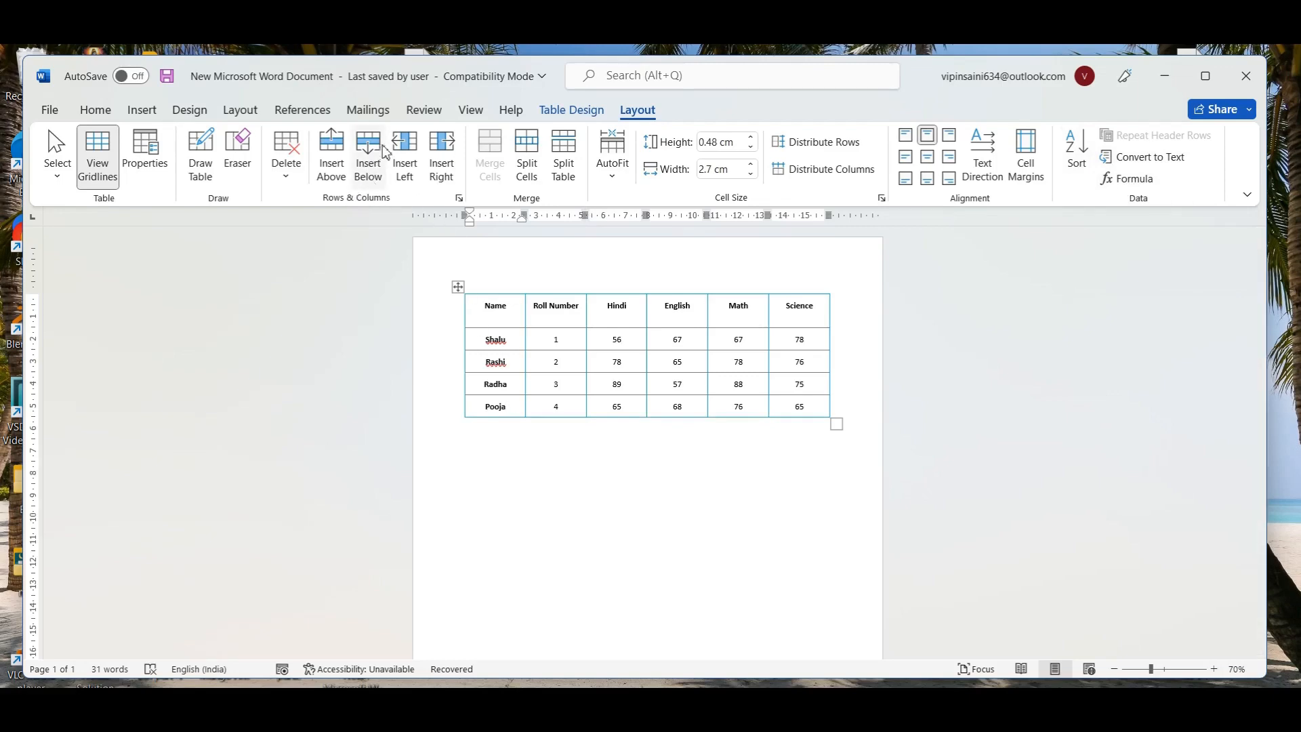
pyautogui.click(366, 166)
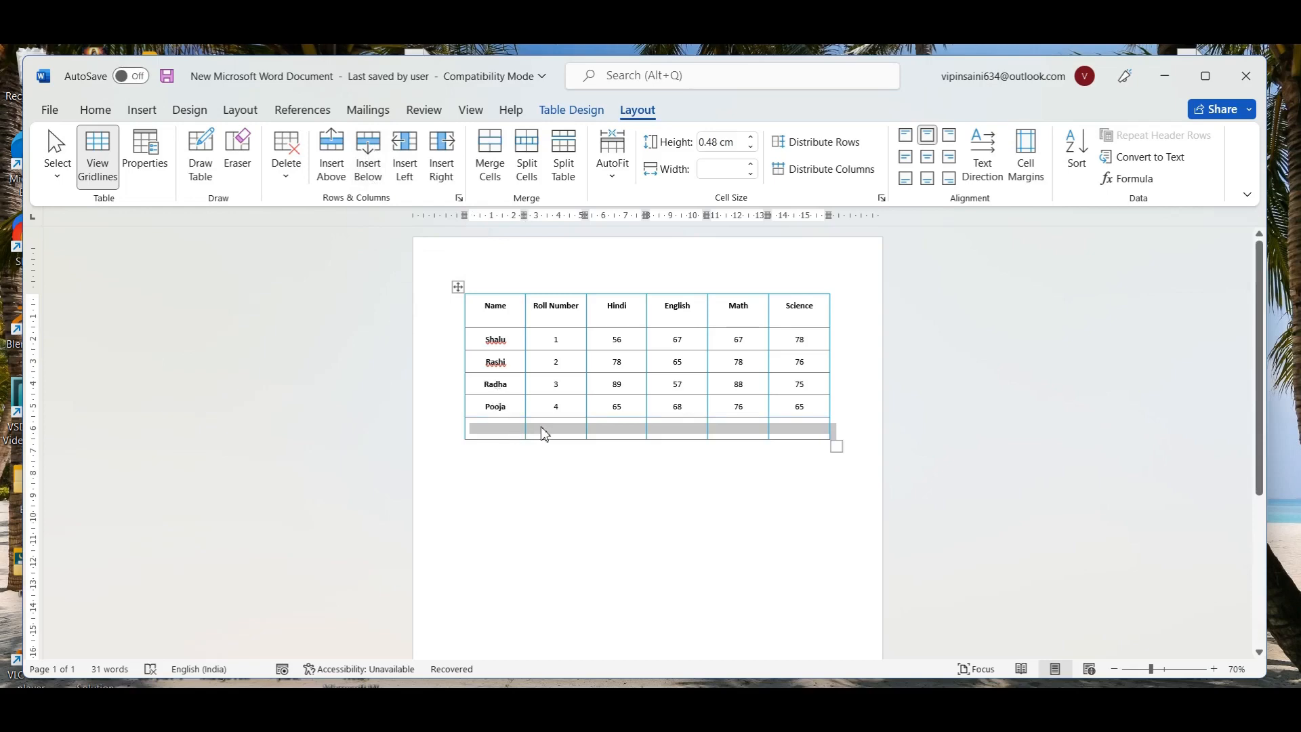
pyautogui.click(541, 426)
# Step: Total the Science marks in the new bottom row with the formula =SUM(ABOVE)
pyautogui.click(789, 425)
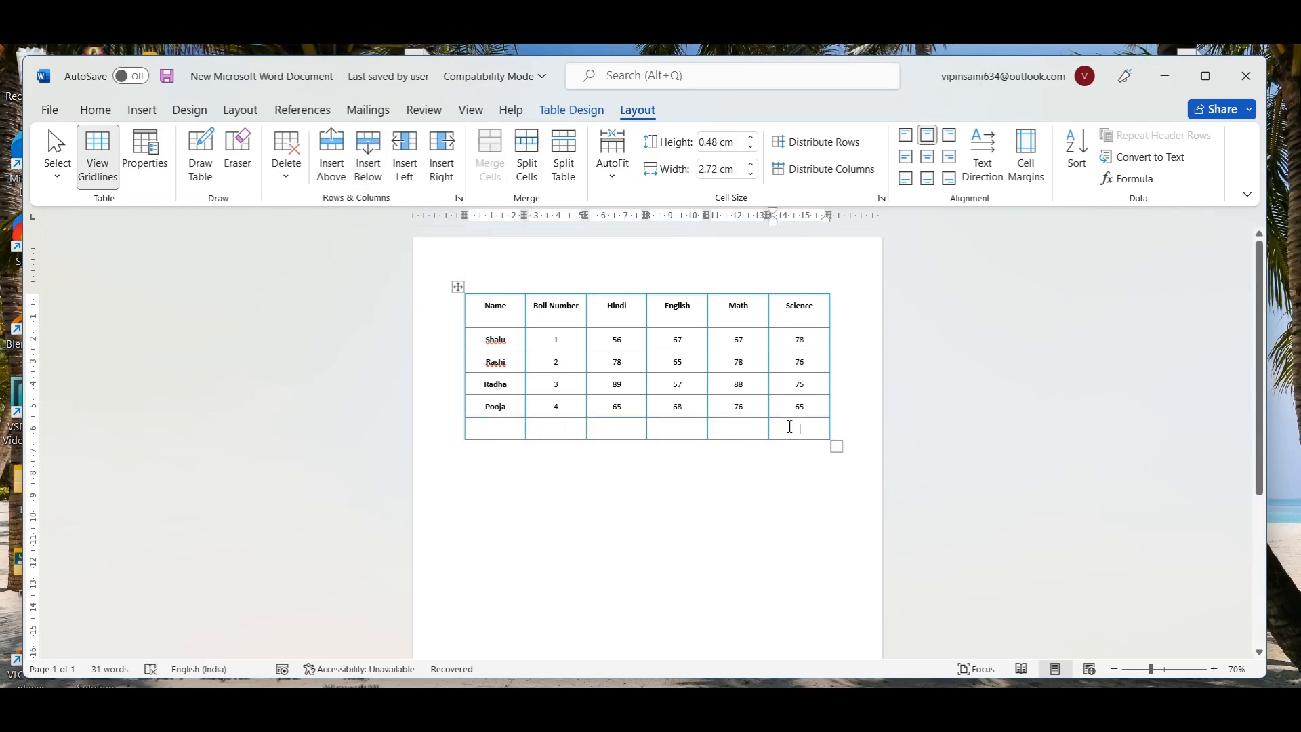
pyautogui.click(1142, 184)
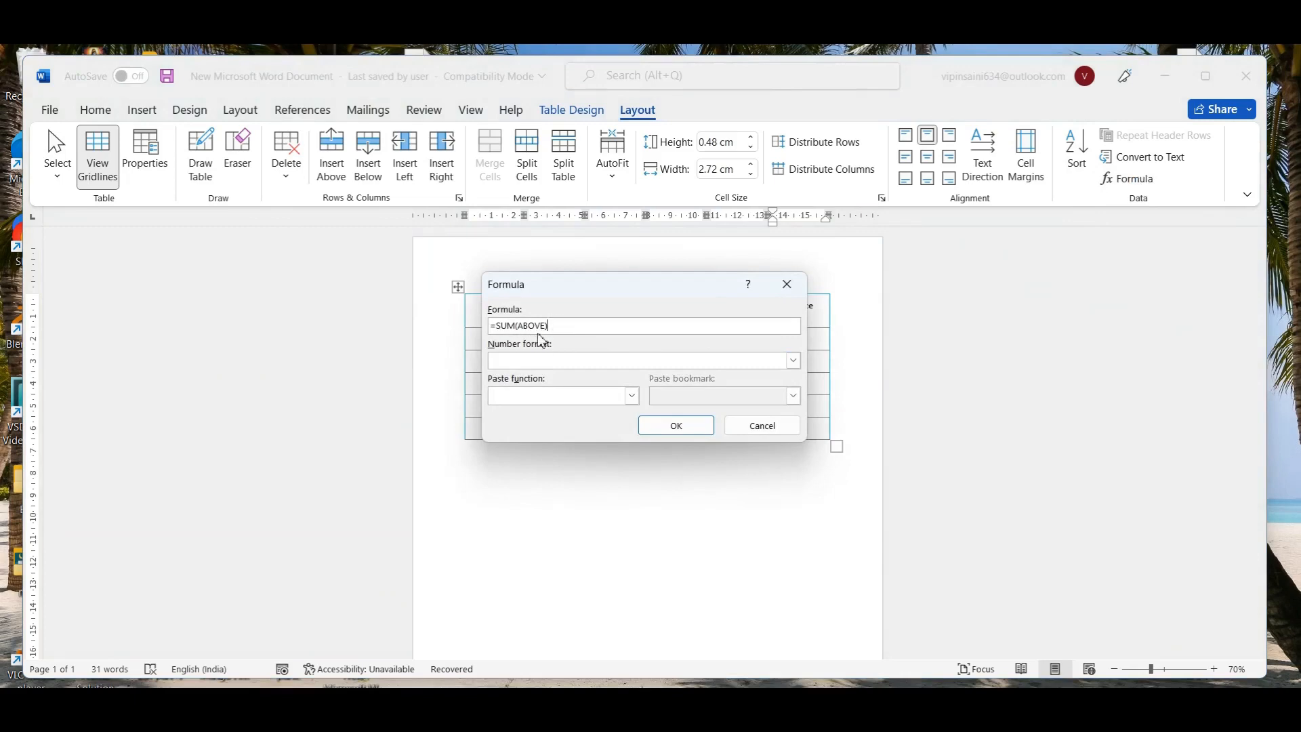
pyautogui.click(632, 395)
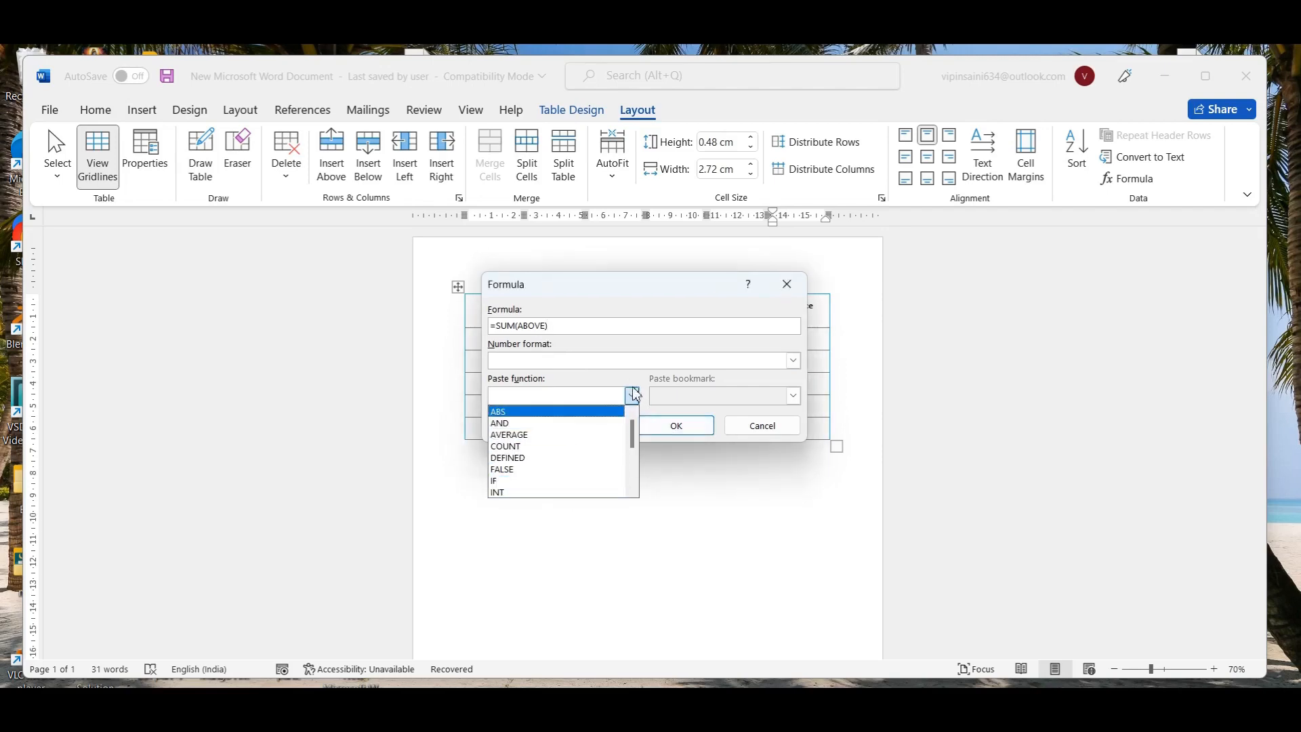
pyautogui.click(674, 427)
pyautogui.click(675, 427)
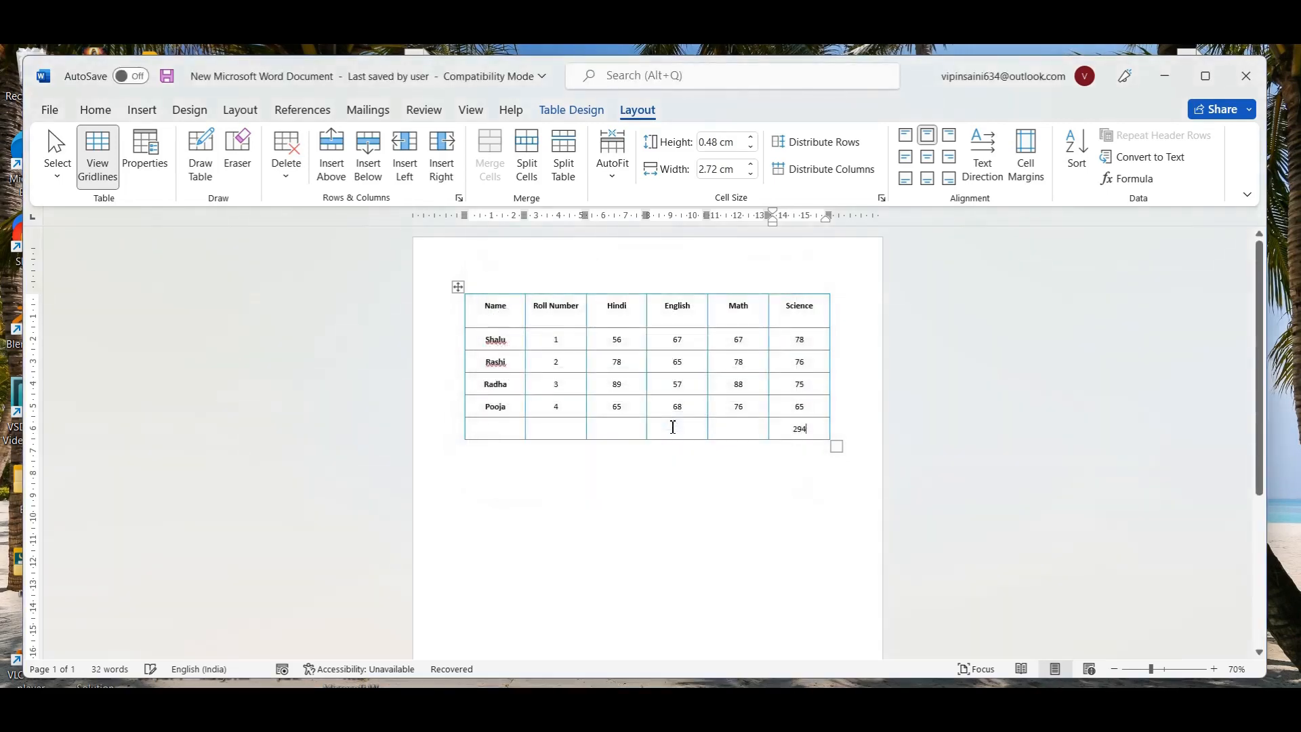
# Step: Total the Math marks in the bottom row with the formula =SUM(ABOVE)
pyautogui.click(734, 429)
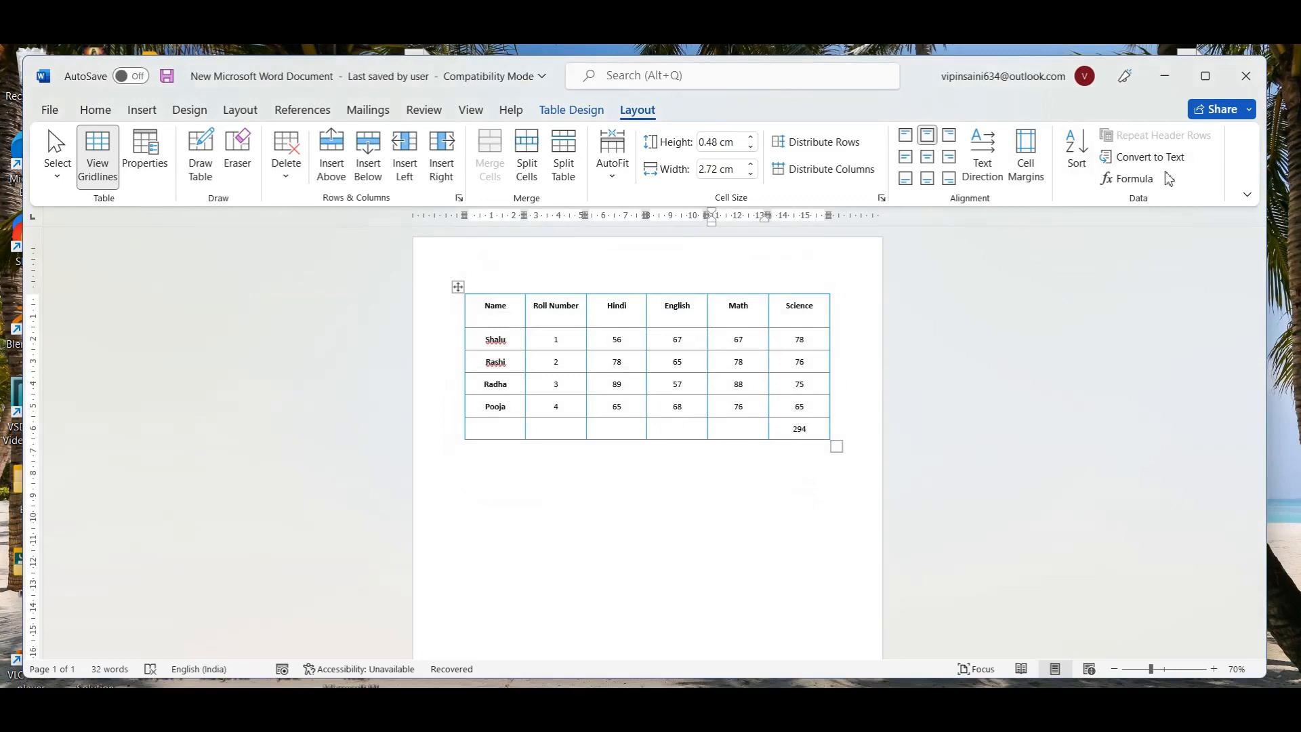
pyautogui.click(1118, 179)
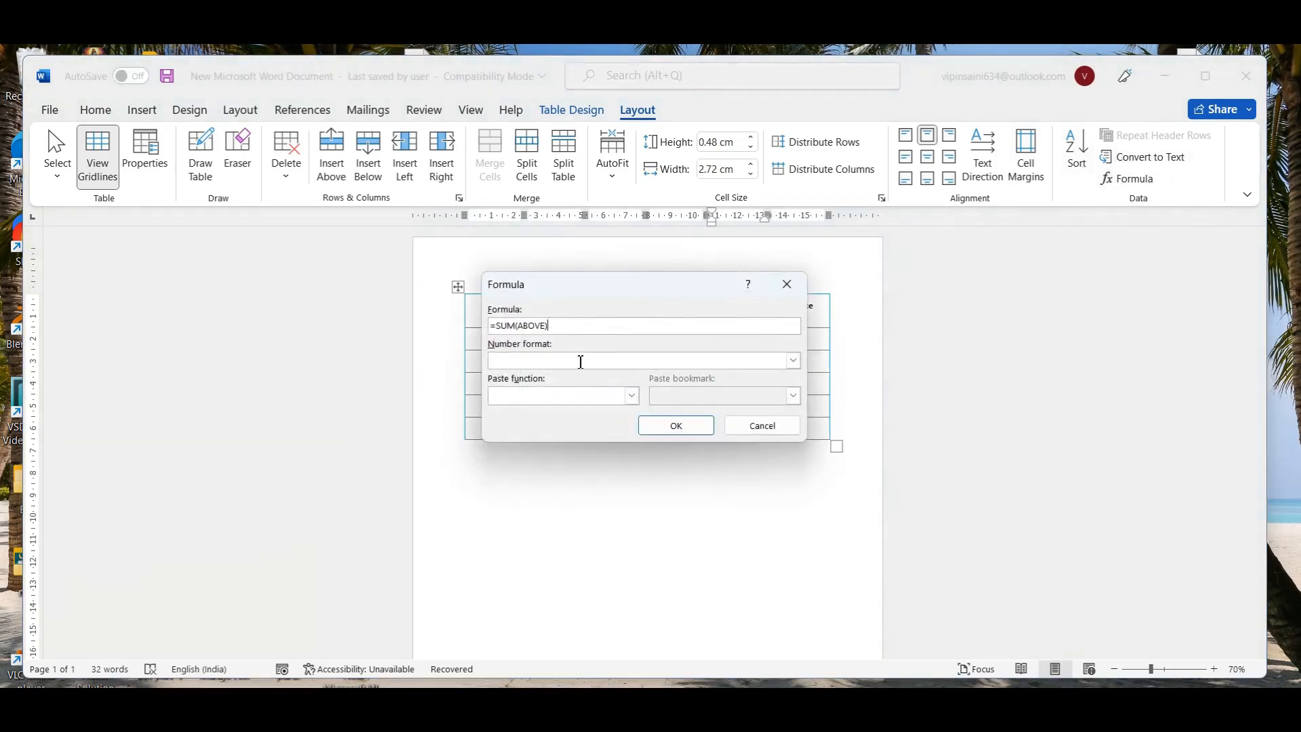
pyautogui.click(673, 425)
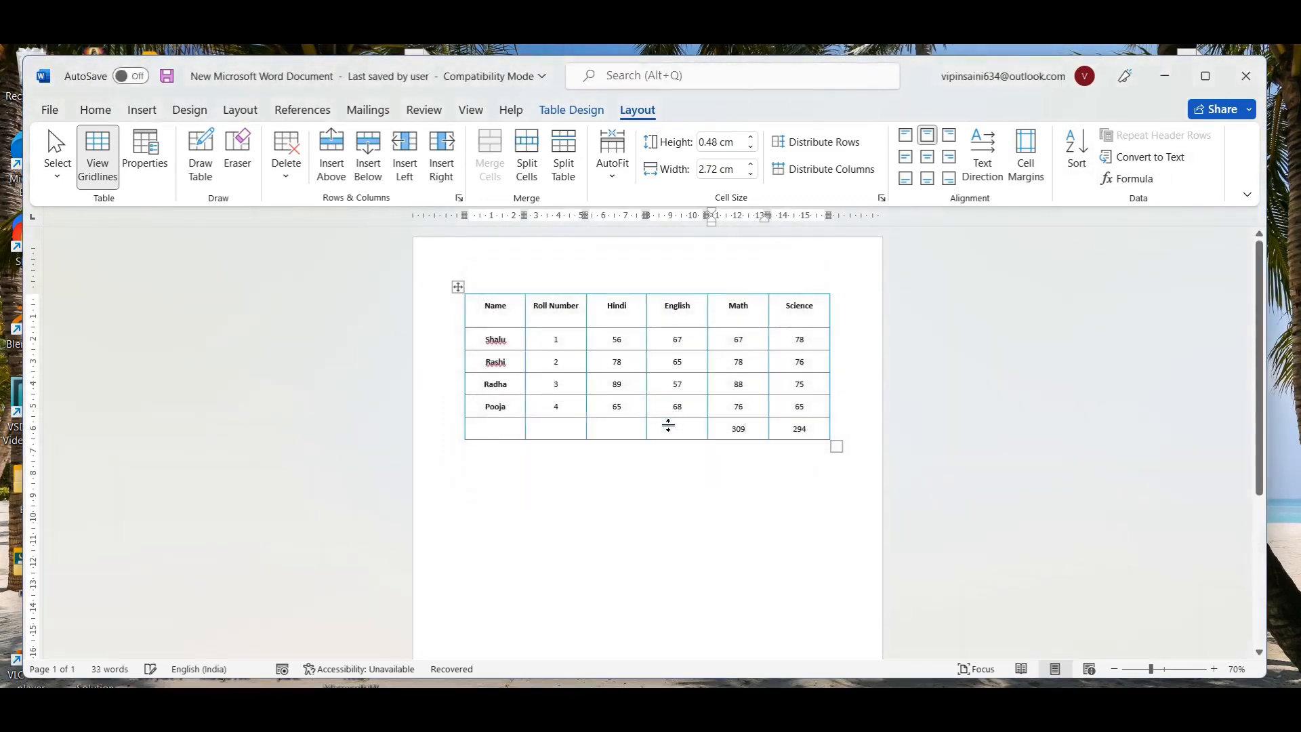
# Step: Total the English marks in the bottom row with the formula =SUM(ABOVE)
pyautogui.click(670, 427)
pyautogui.click(1148, 179)
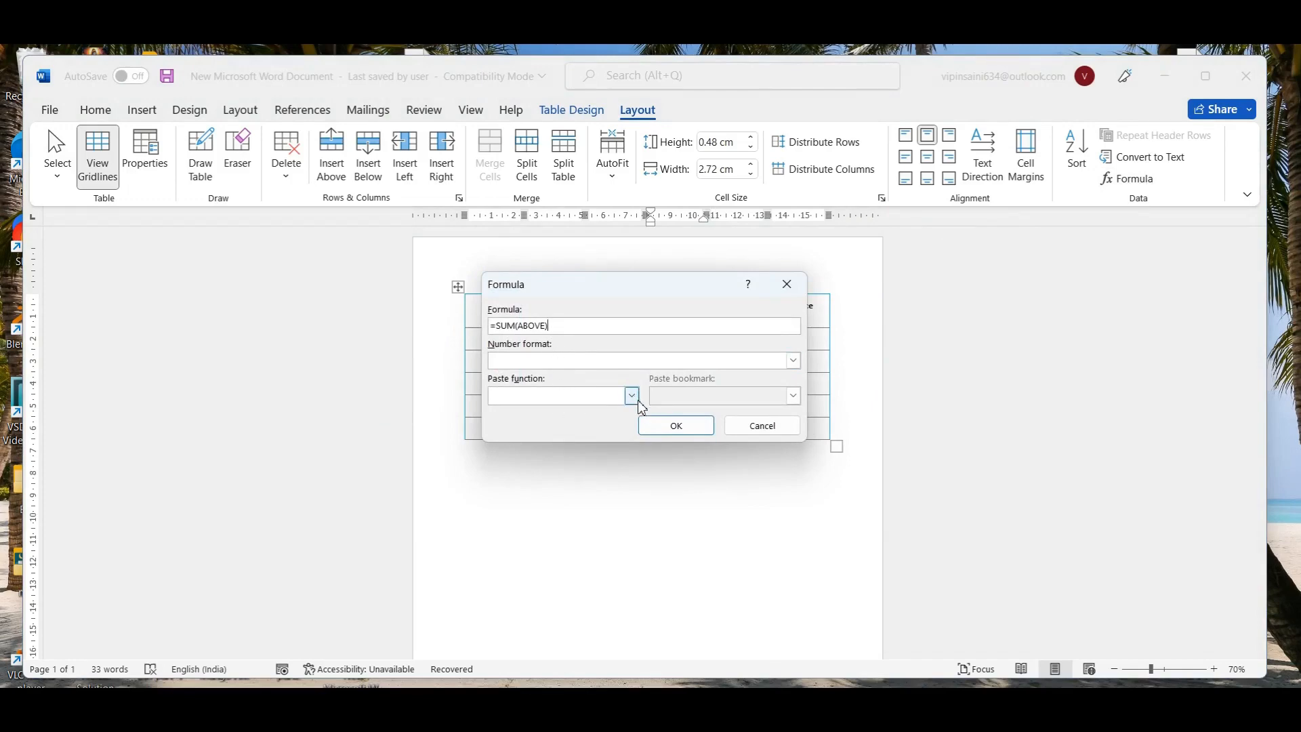
pyautogui.click(677, 425)
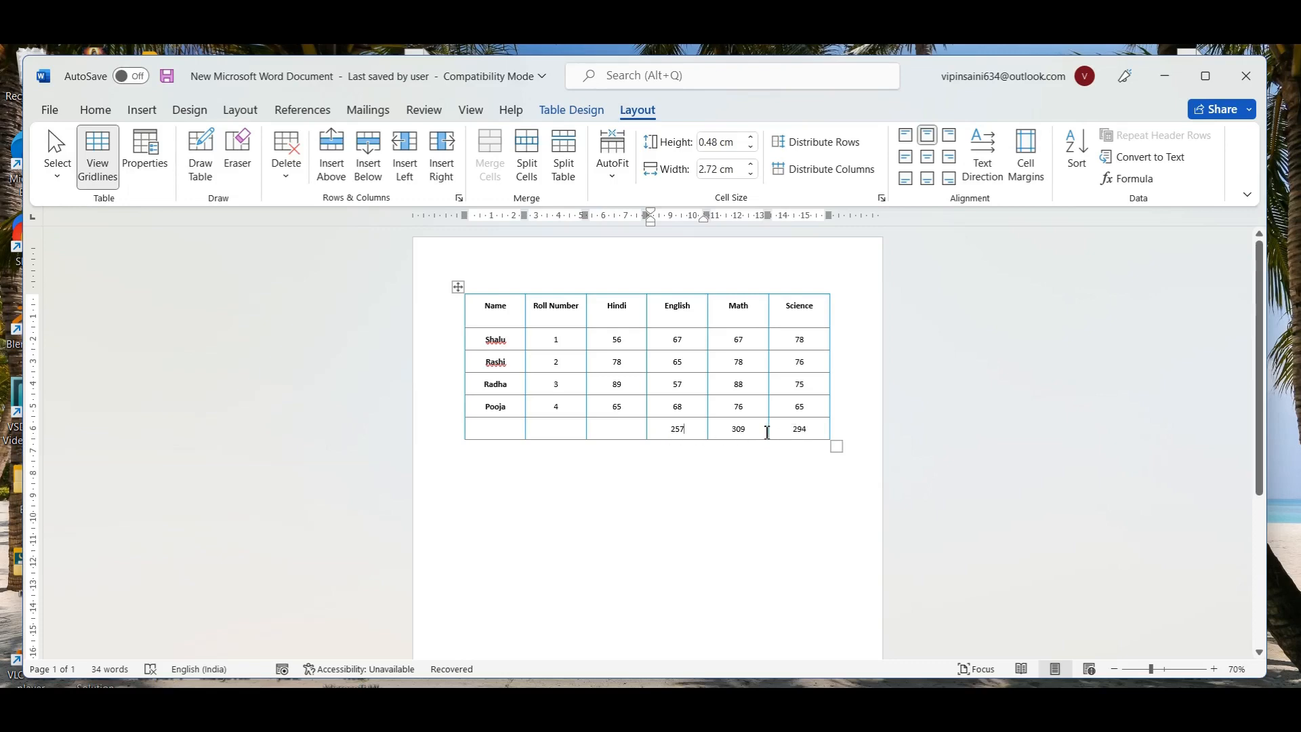
# Step: Total the subject marks to the right of the bottom Hindi cell with the formula =SUM(RIGHT)
pyautogui.click(616, 428)
pyautogui.click(1146, 156)
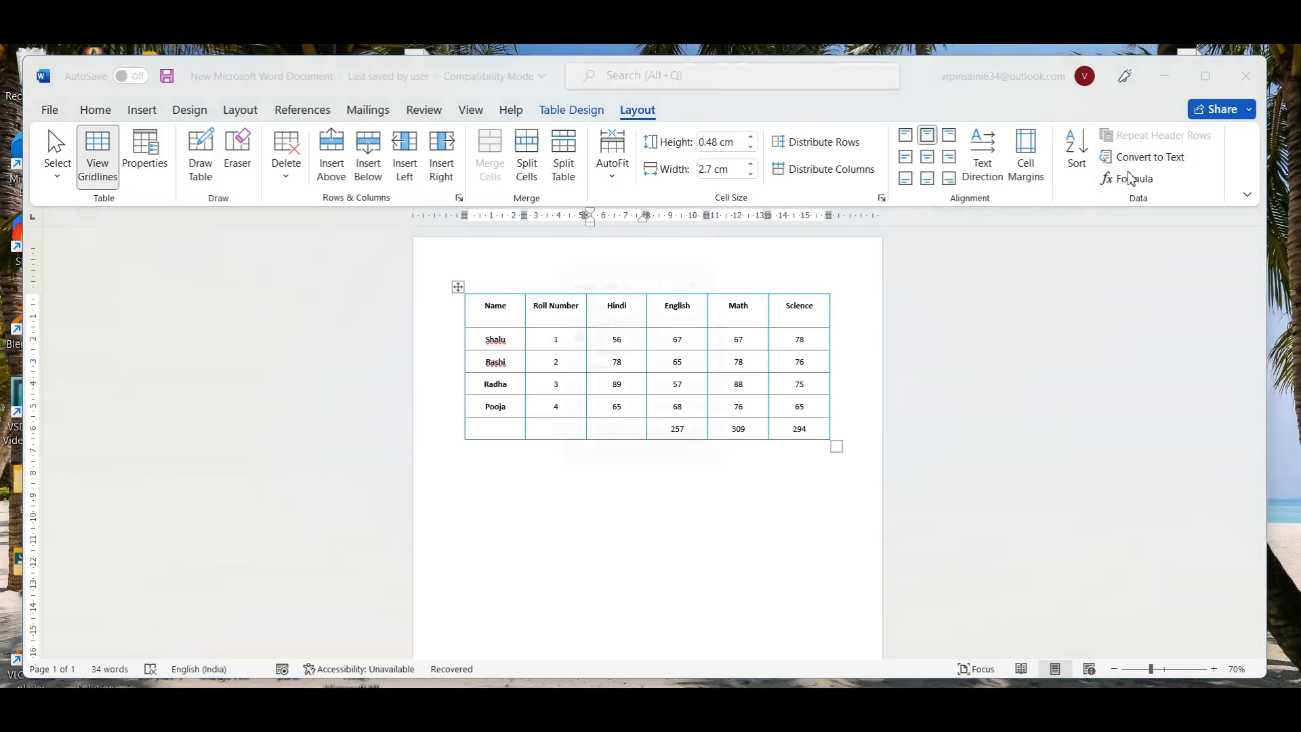
pyautogui.click(711, 278)
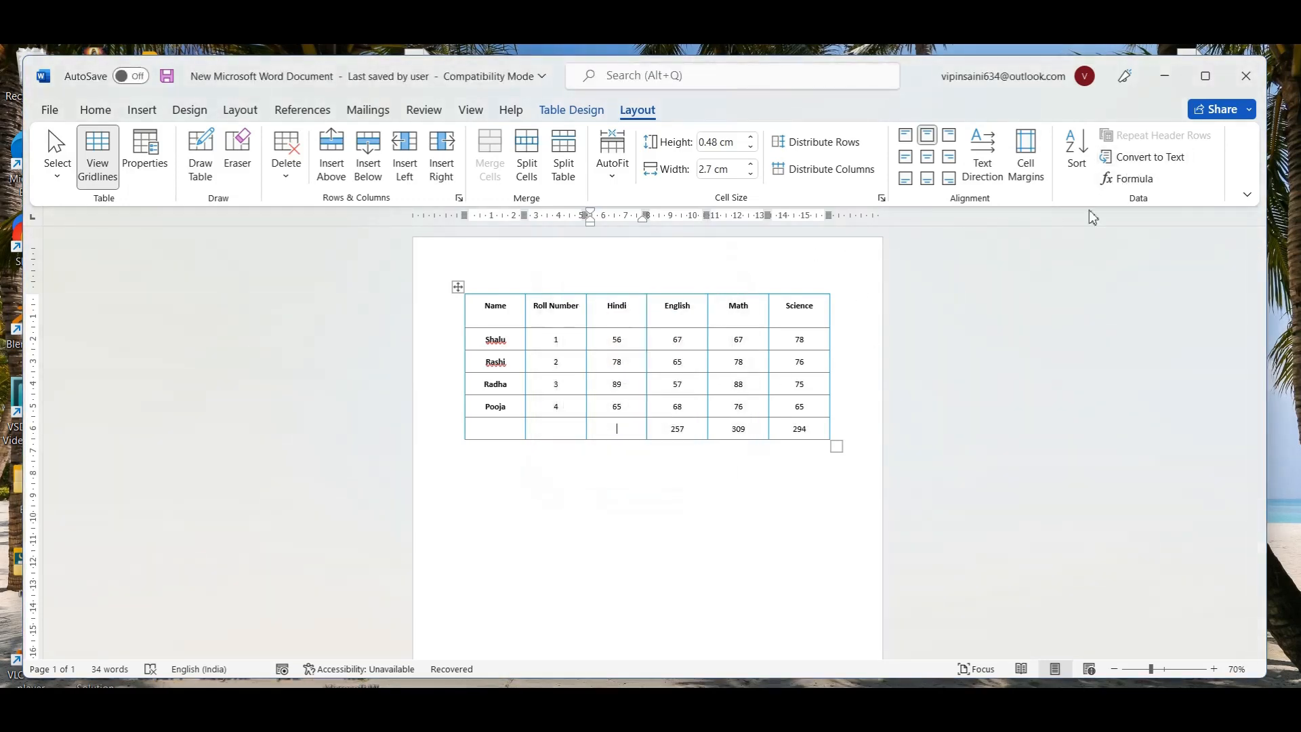
pyautogui.click(1142, 182)
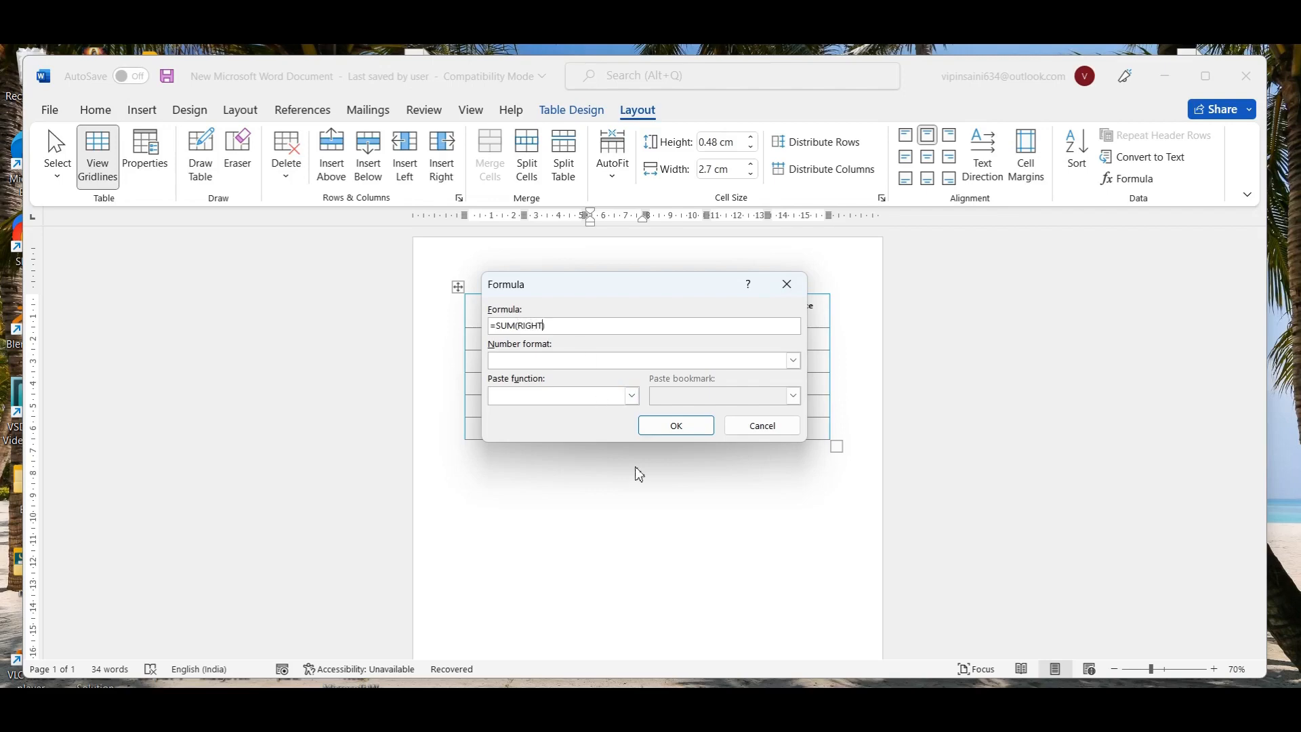
pyautogui.click(675, 425)
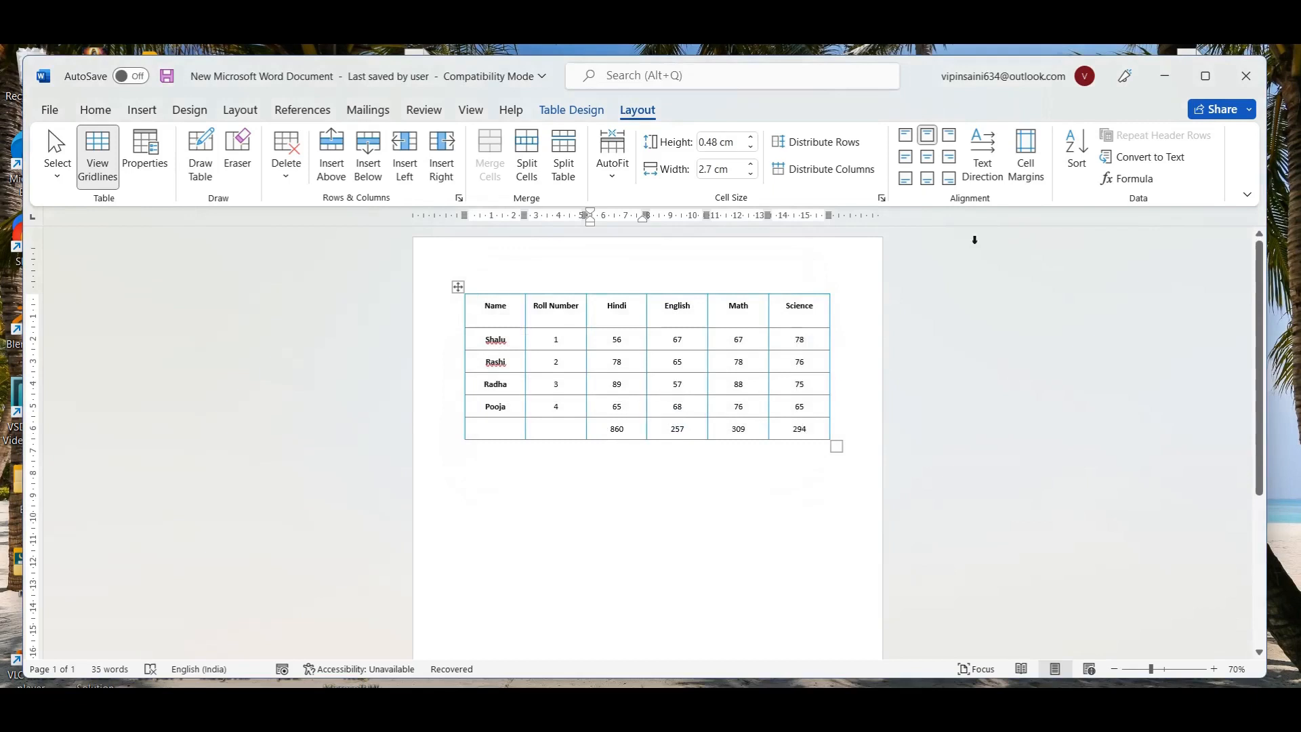
pyautogui.click(549, 425)
pyautogui.click(1127, 178)
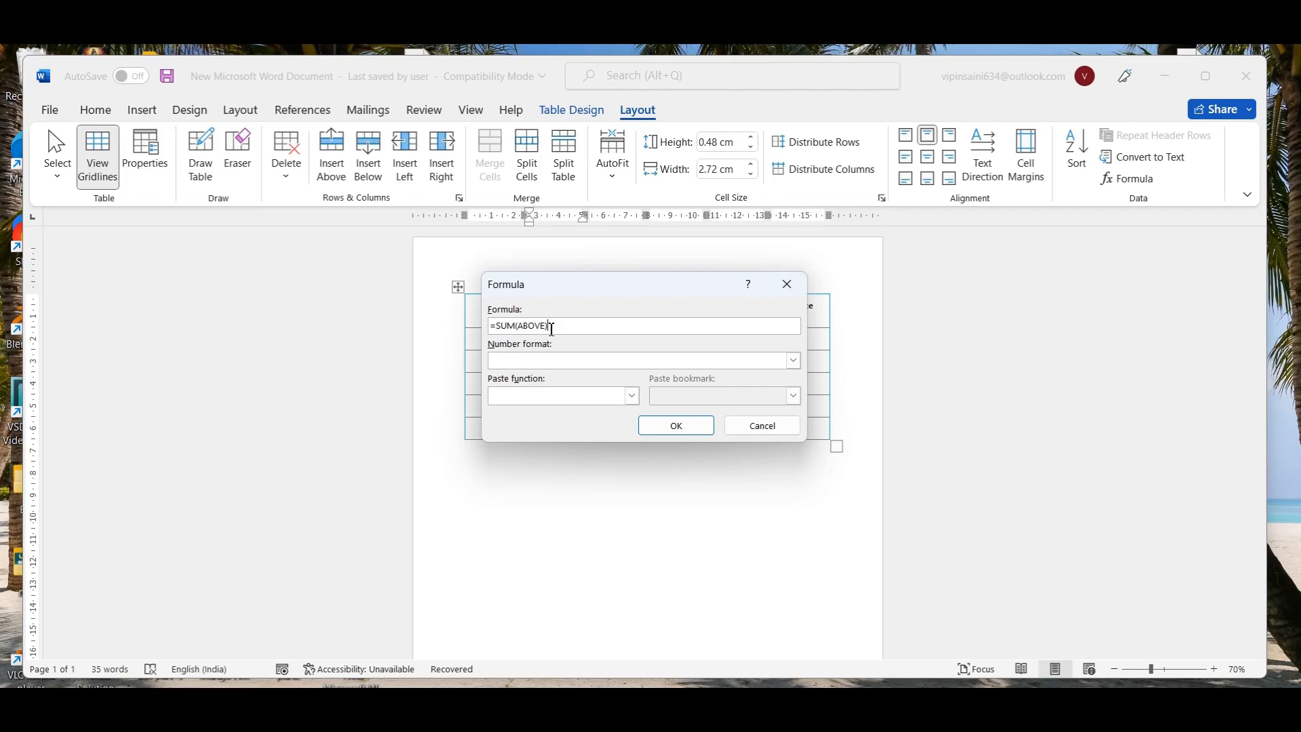
pyautogui.click(790, 283)
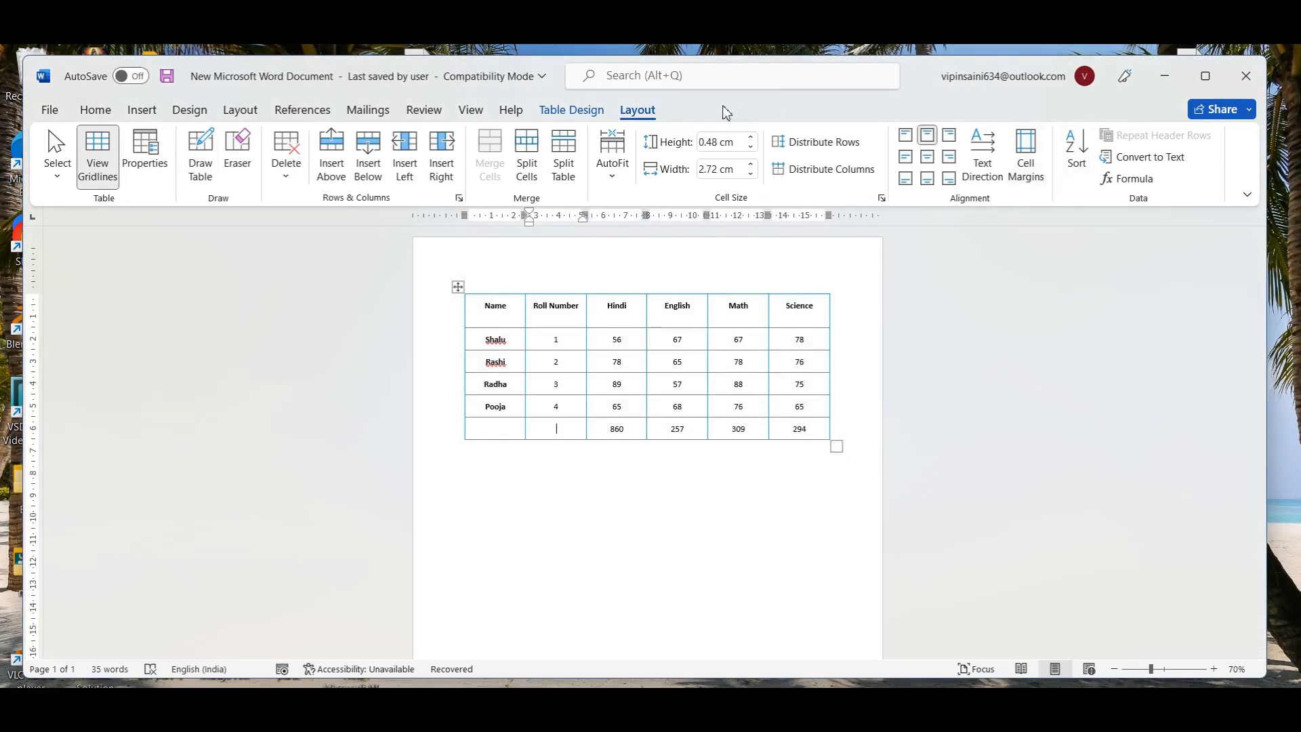
pyautogui.click(590, 109)
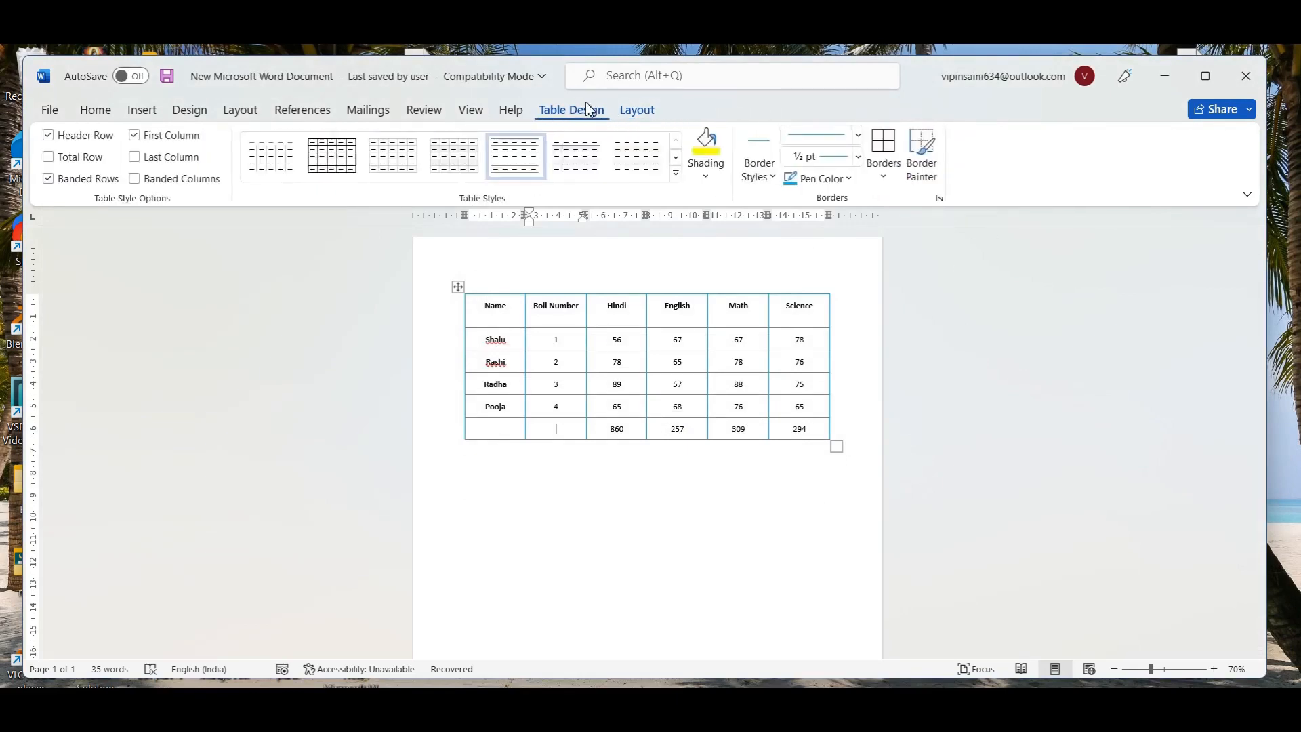
pyautogui.click(621, 112)
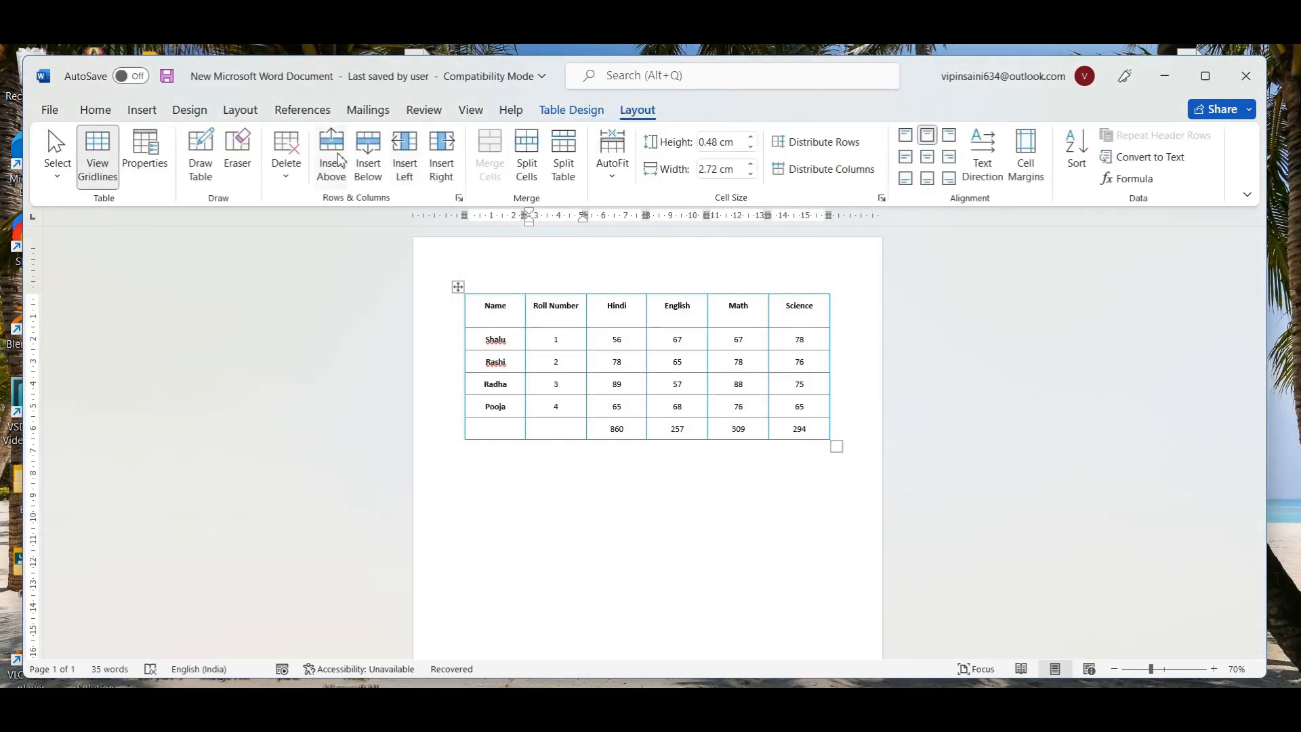
pyautogui.click(591, 112)
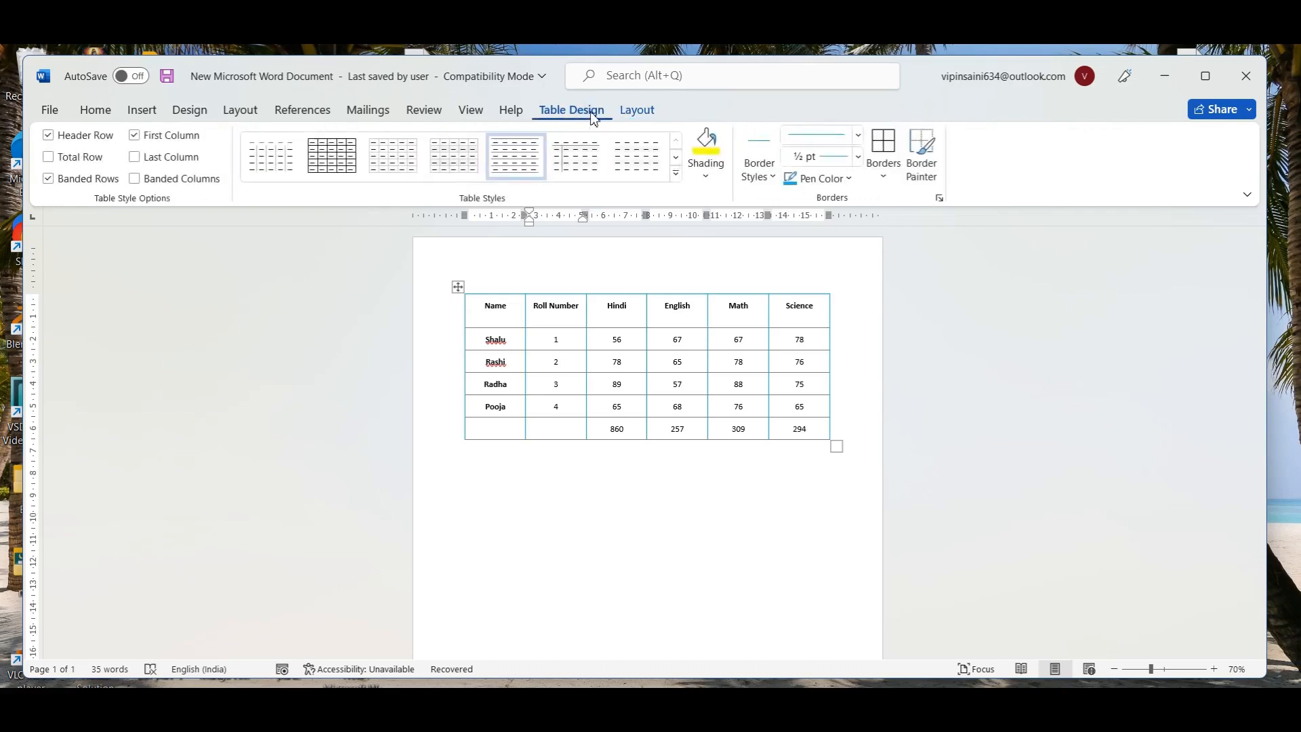
pyautogui.click(157, 118)
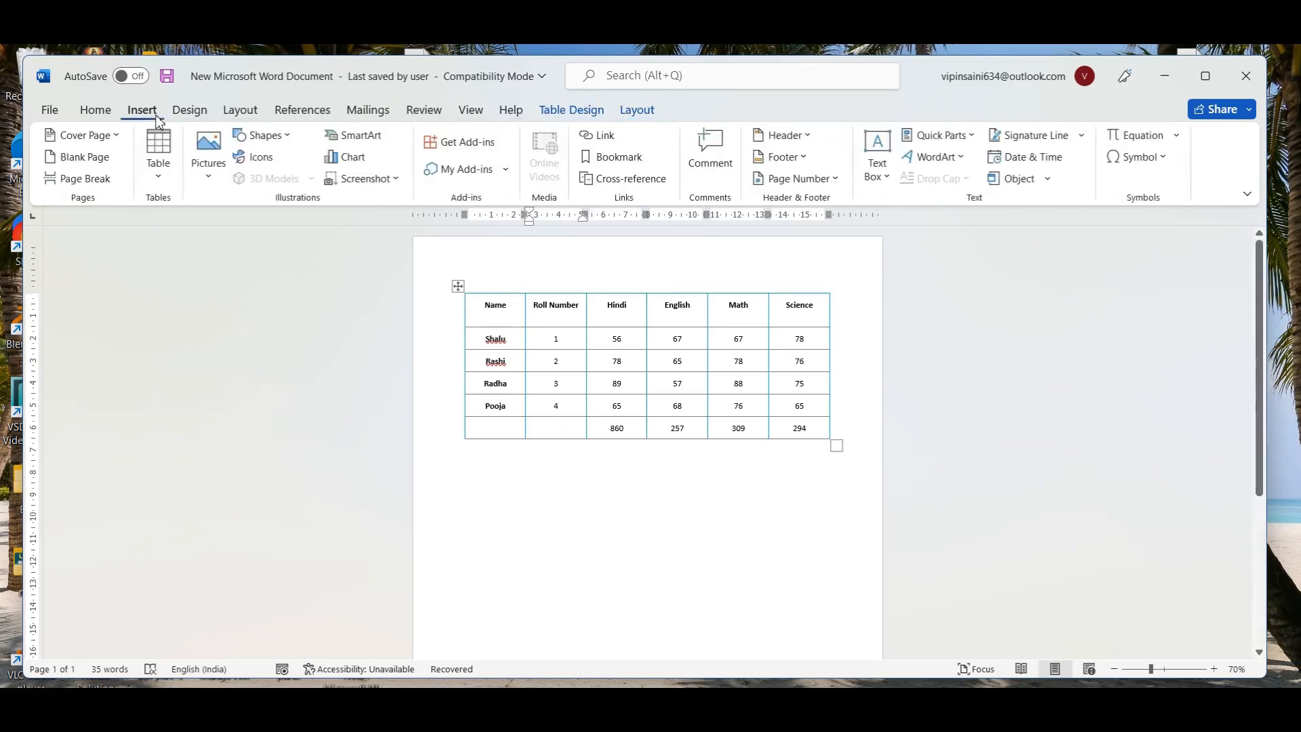
pyautogui.click(159, 176)
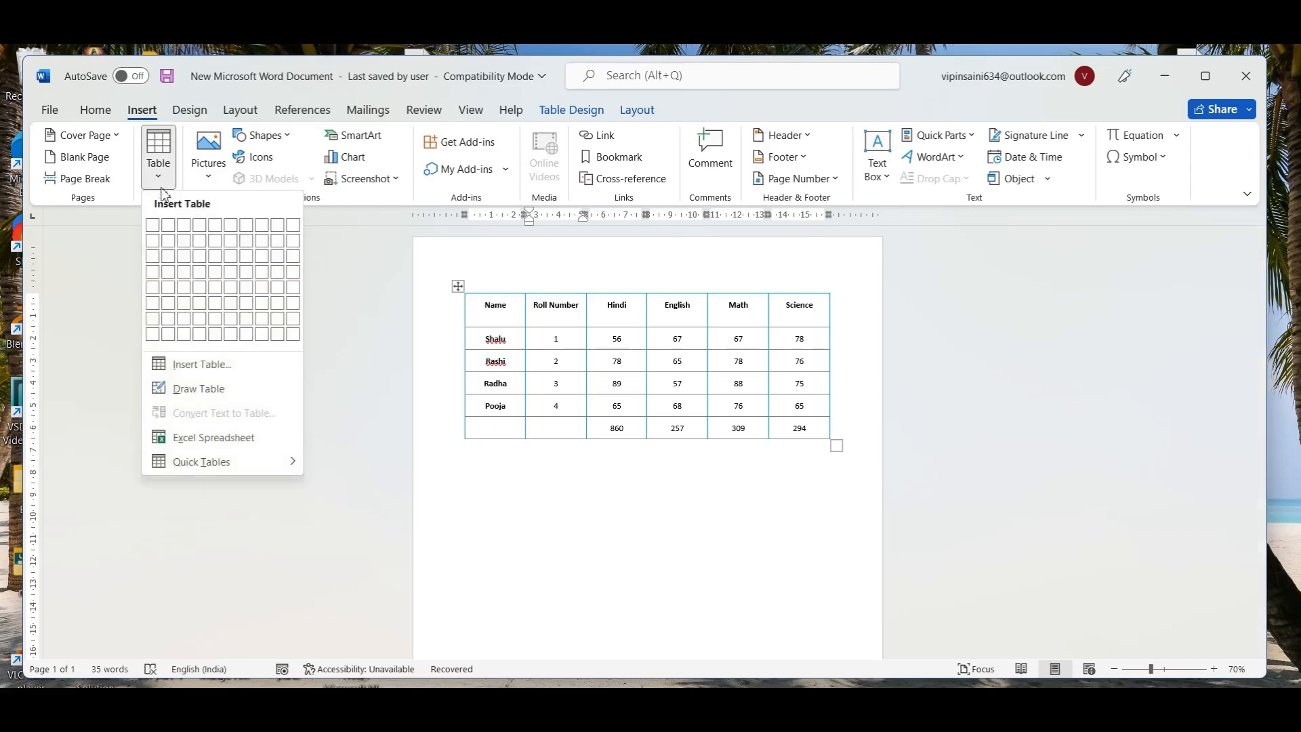
pyautogui.click(483, 462)
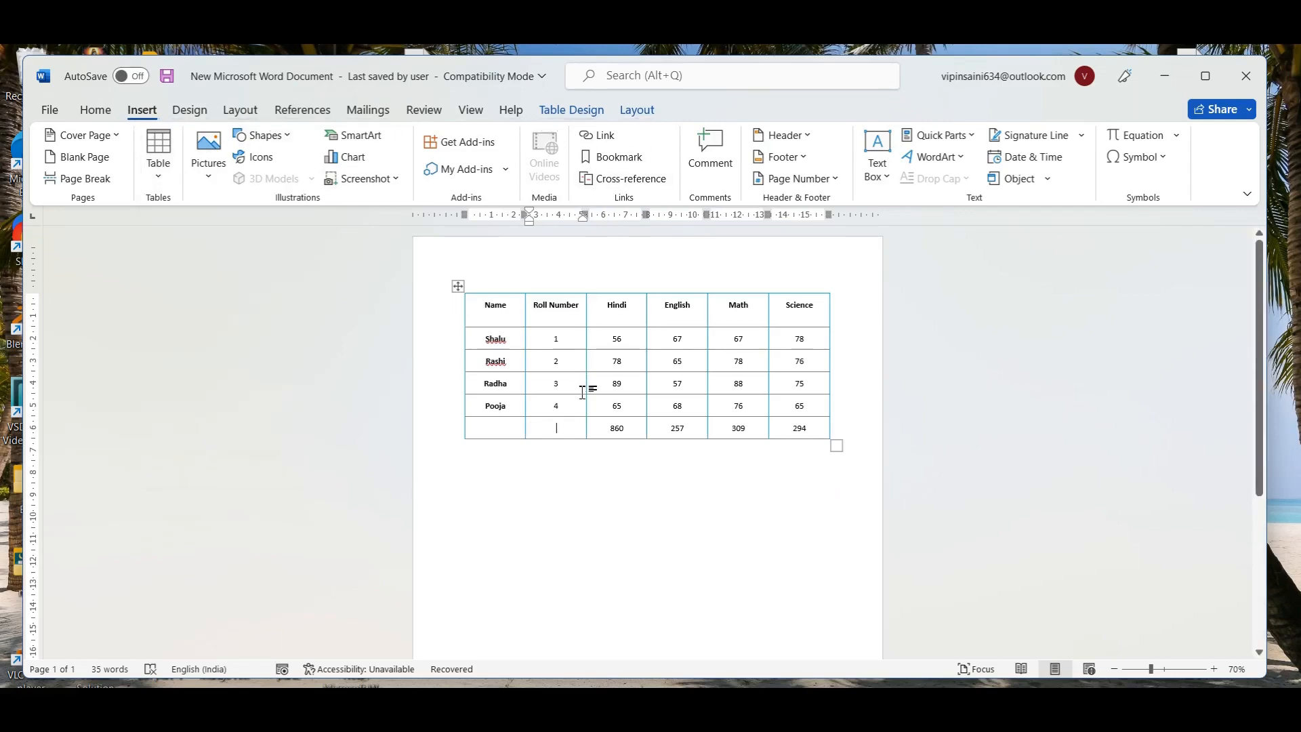
# Step: Remove the totals row below the last student's row and place the cursor outside the table
pyautogui.click(616, 413)
pyautogui.press('Tab')
pyautogui.press('Delete')
pyautogui.press('Tab')
pyautogui.press('Delete')
pyautogui.press('Tab')
pyautogui.press('Delete')
pyautogui.hotkey('ctrl', 'z')
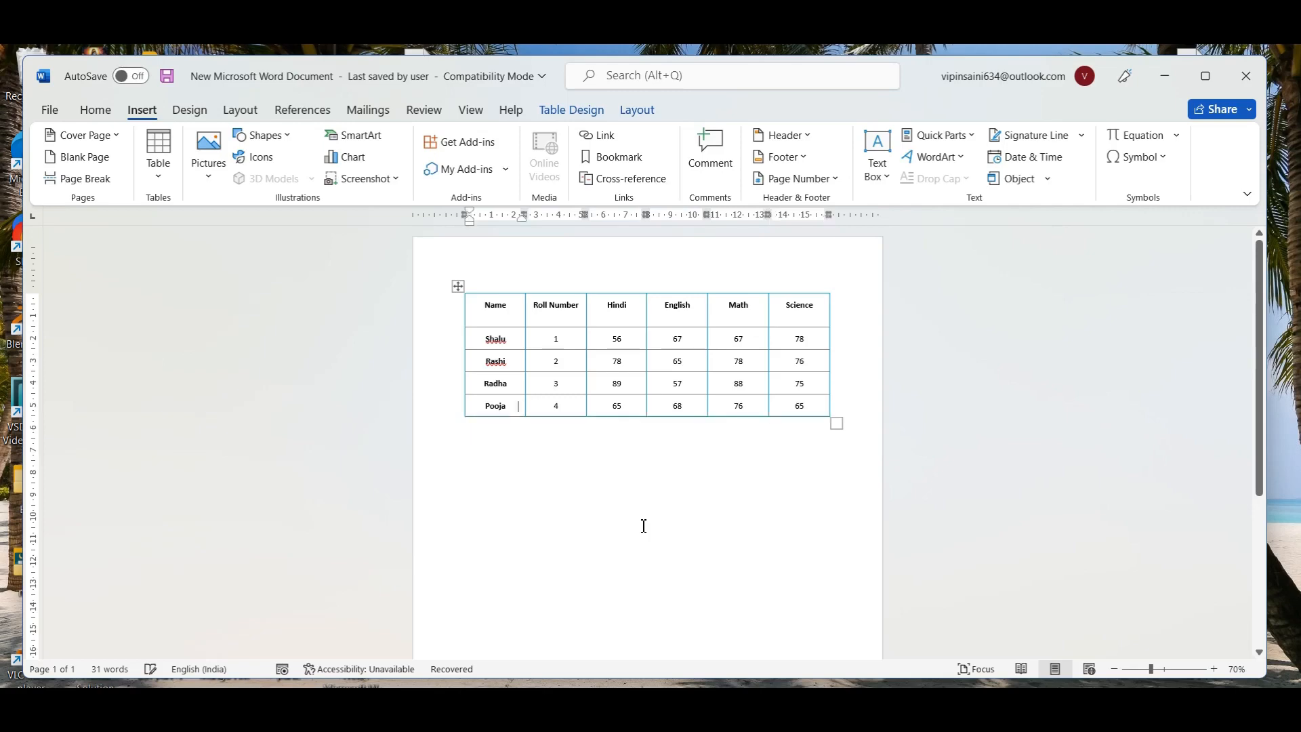
pyautogui.click(548, 424)
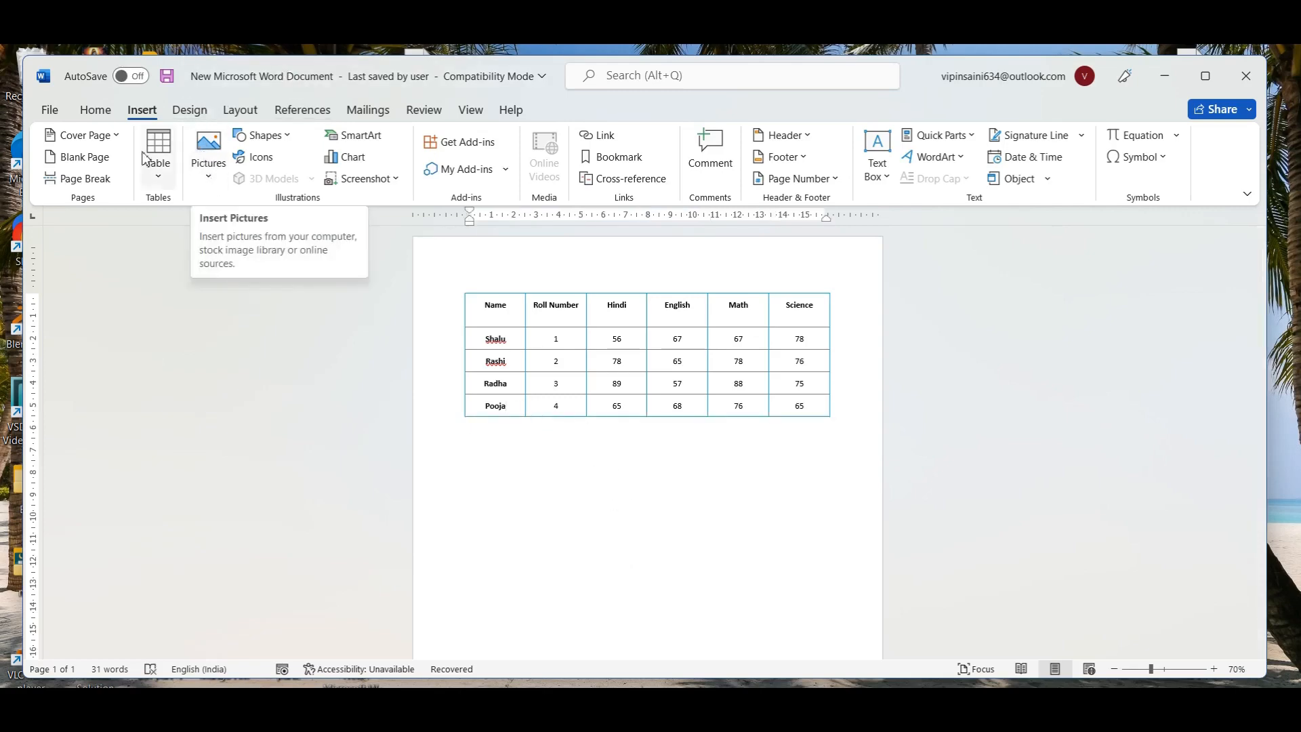